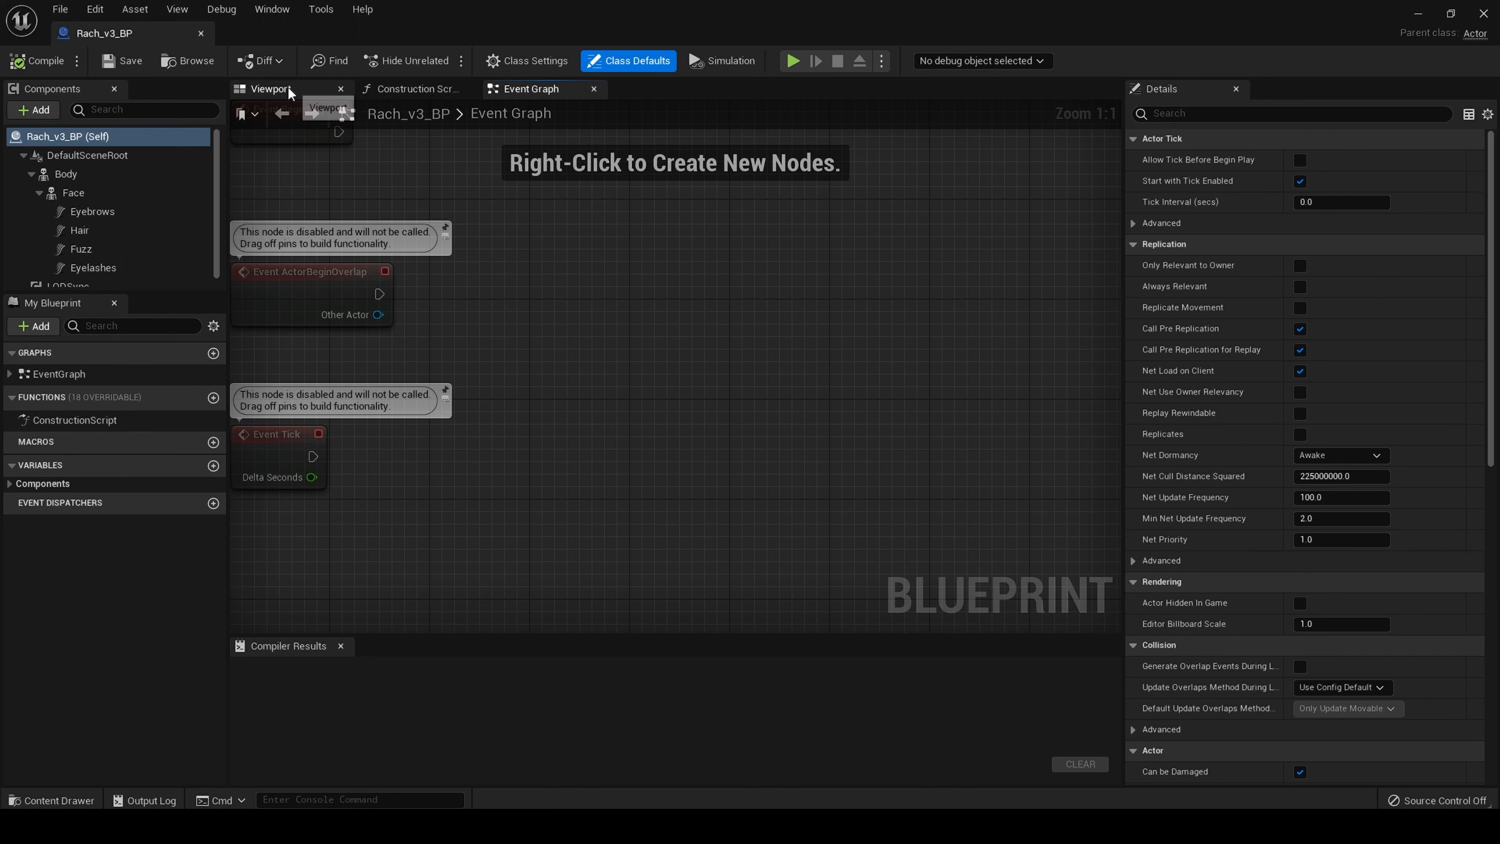
Set the Body component's animation mode to Use Animation Asset and assign Idle_Retargeted as the animation to play
{"action": "left_click", "coordinate": [272, 89]}
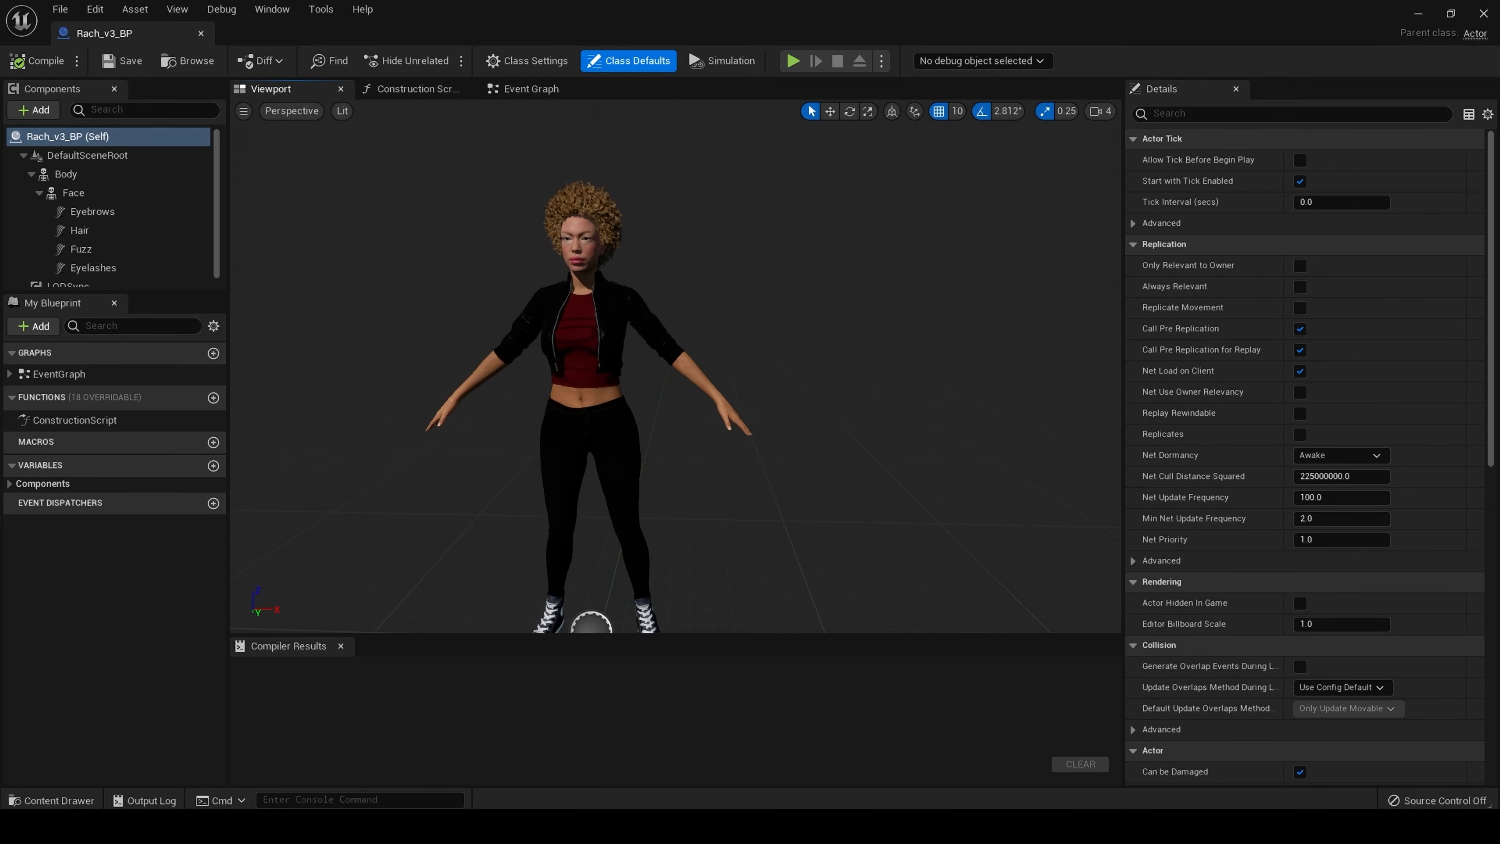
{"action": "left_click", "coordinate": [66, 174]}
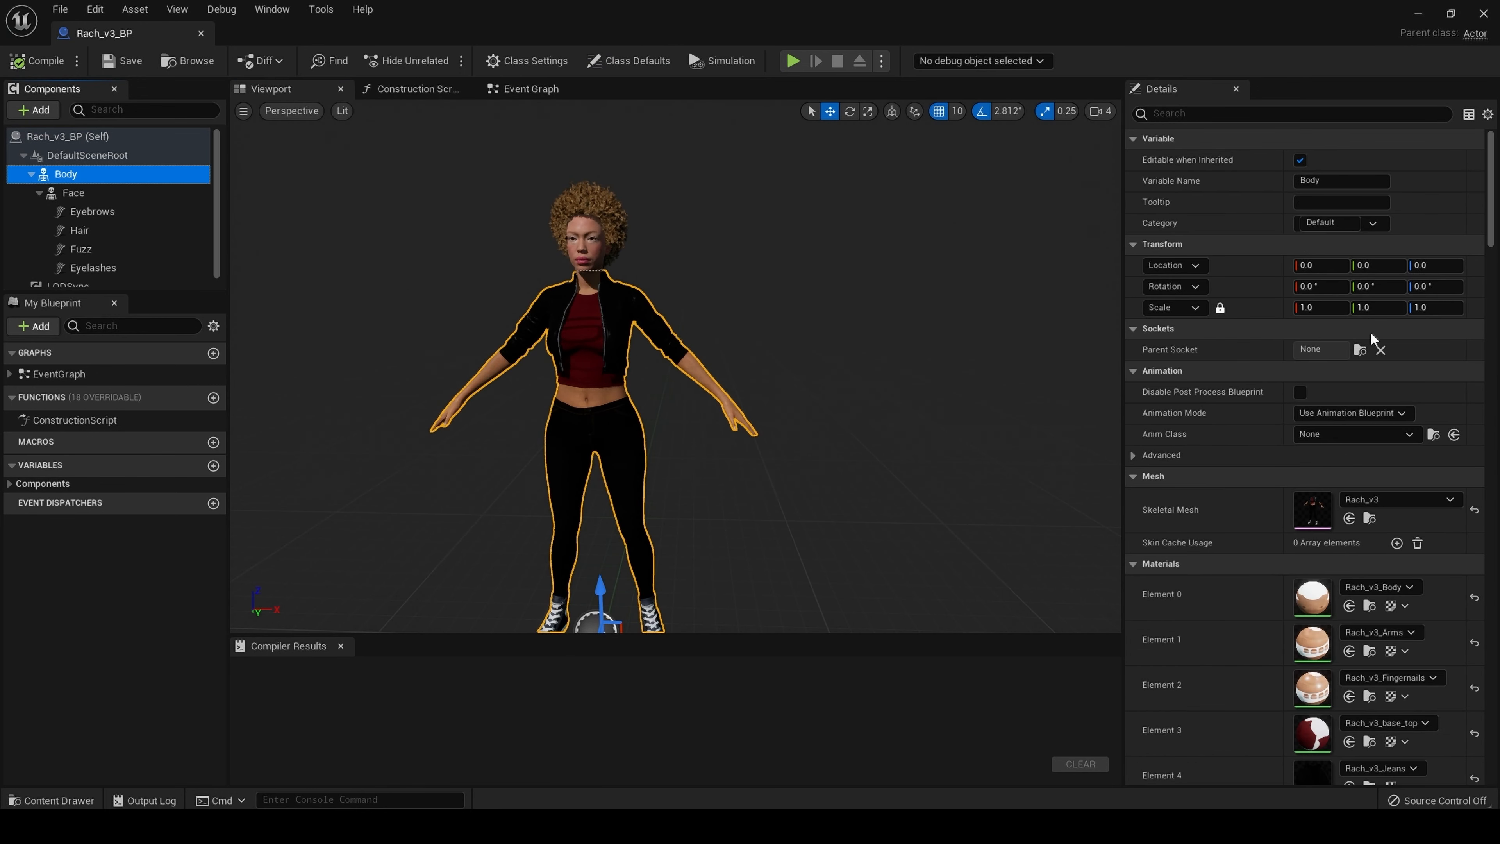
{"action": "left_click", "coordinate": [1373, 410]}
{"action": "left_click", "coordinate": [1377, 443]}
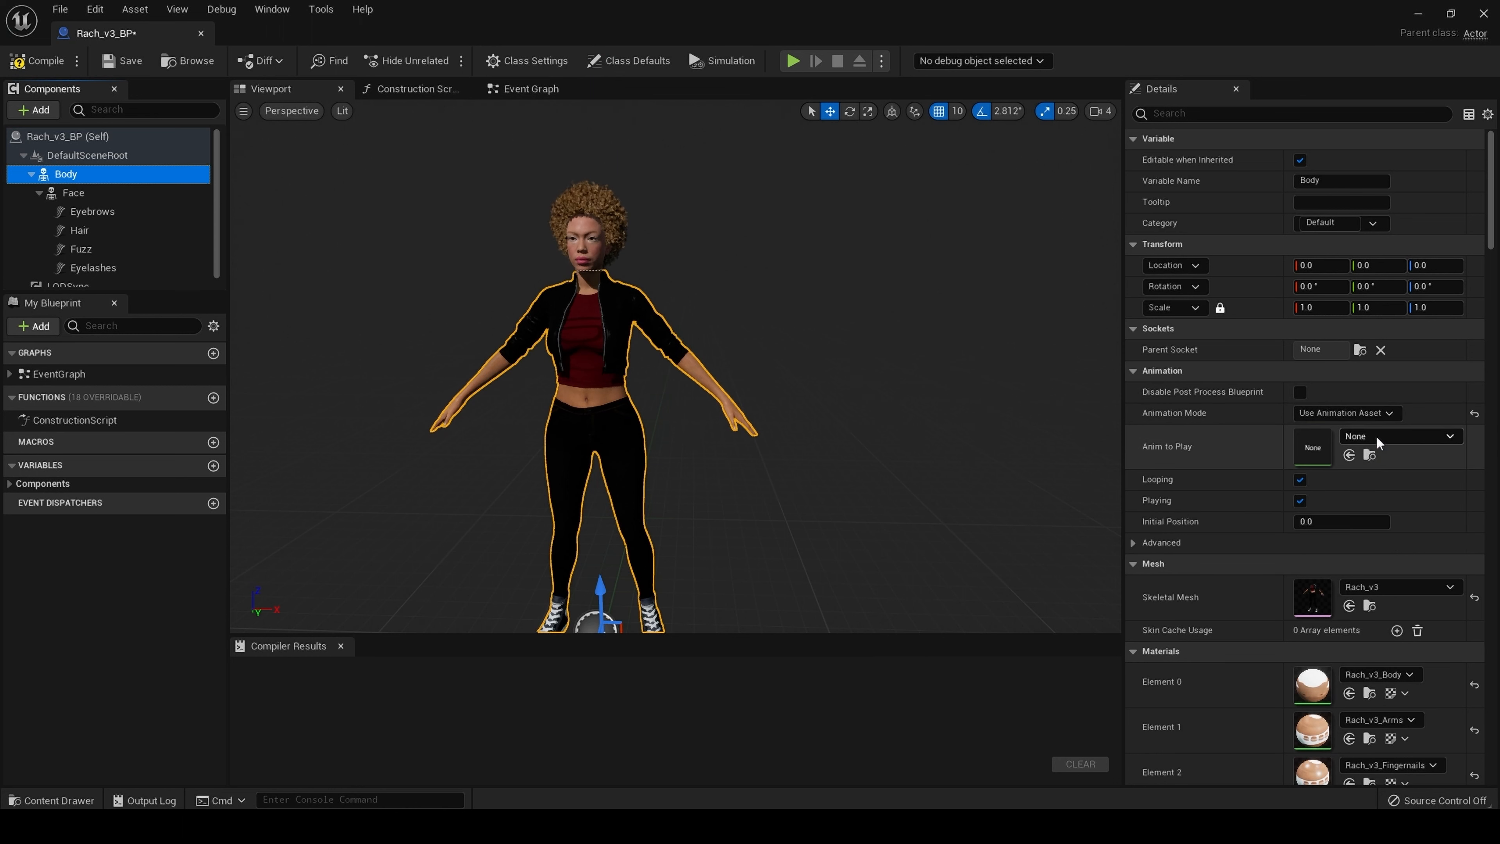
{"action": "left_click", "coordinate": [1377, 434]}
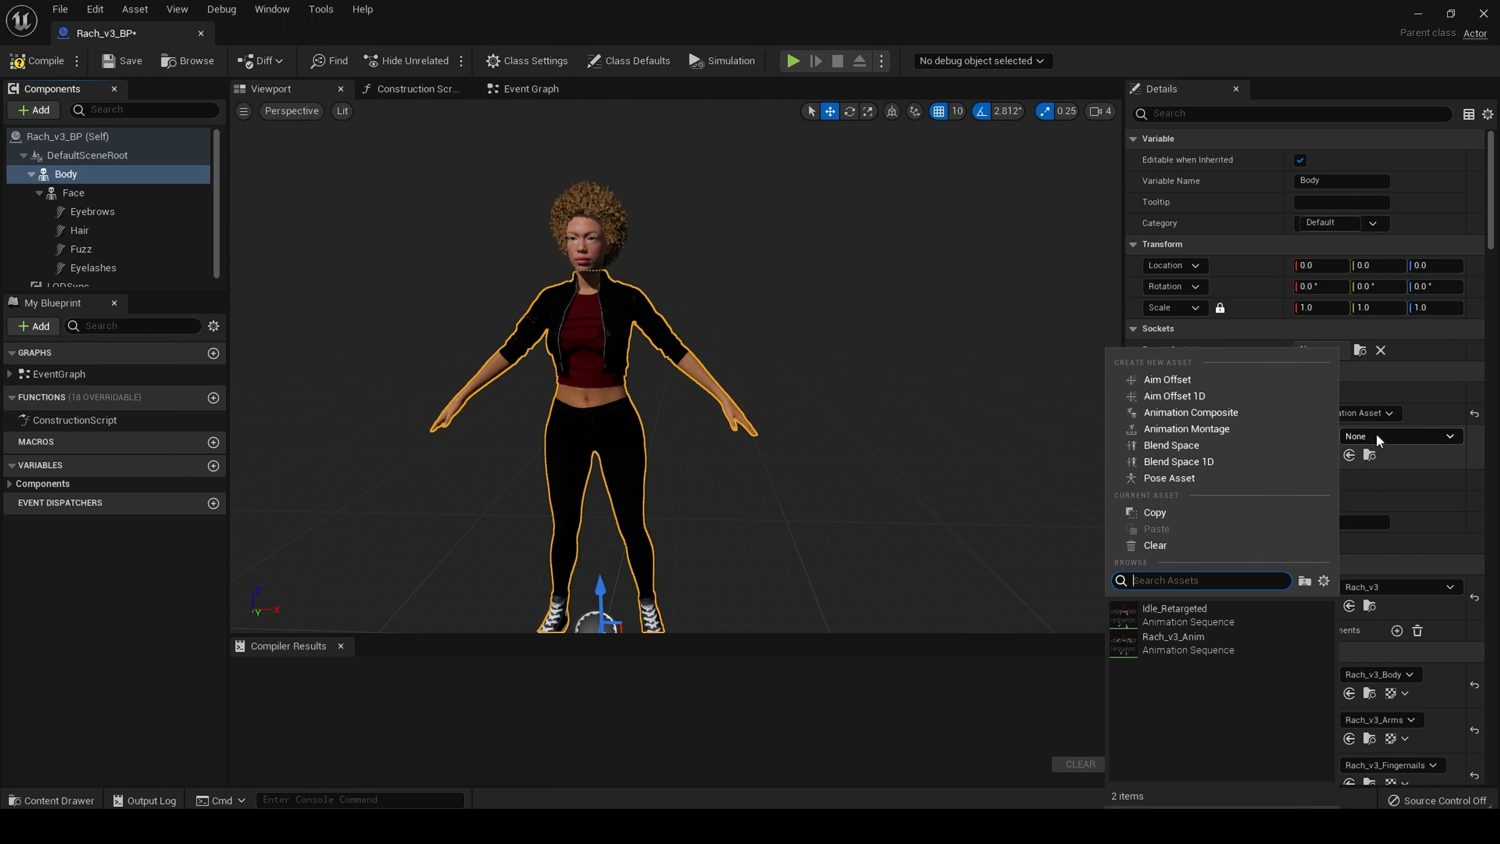
{"action": "left_click", "coordinate": [1224, 612]}
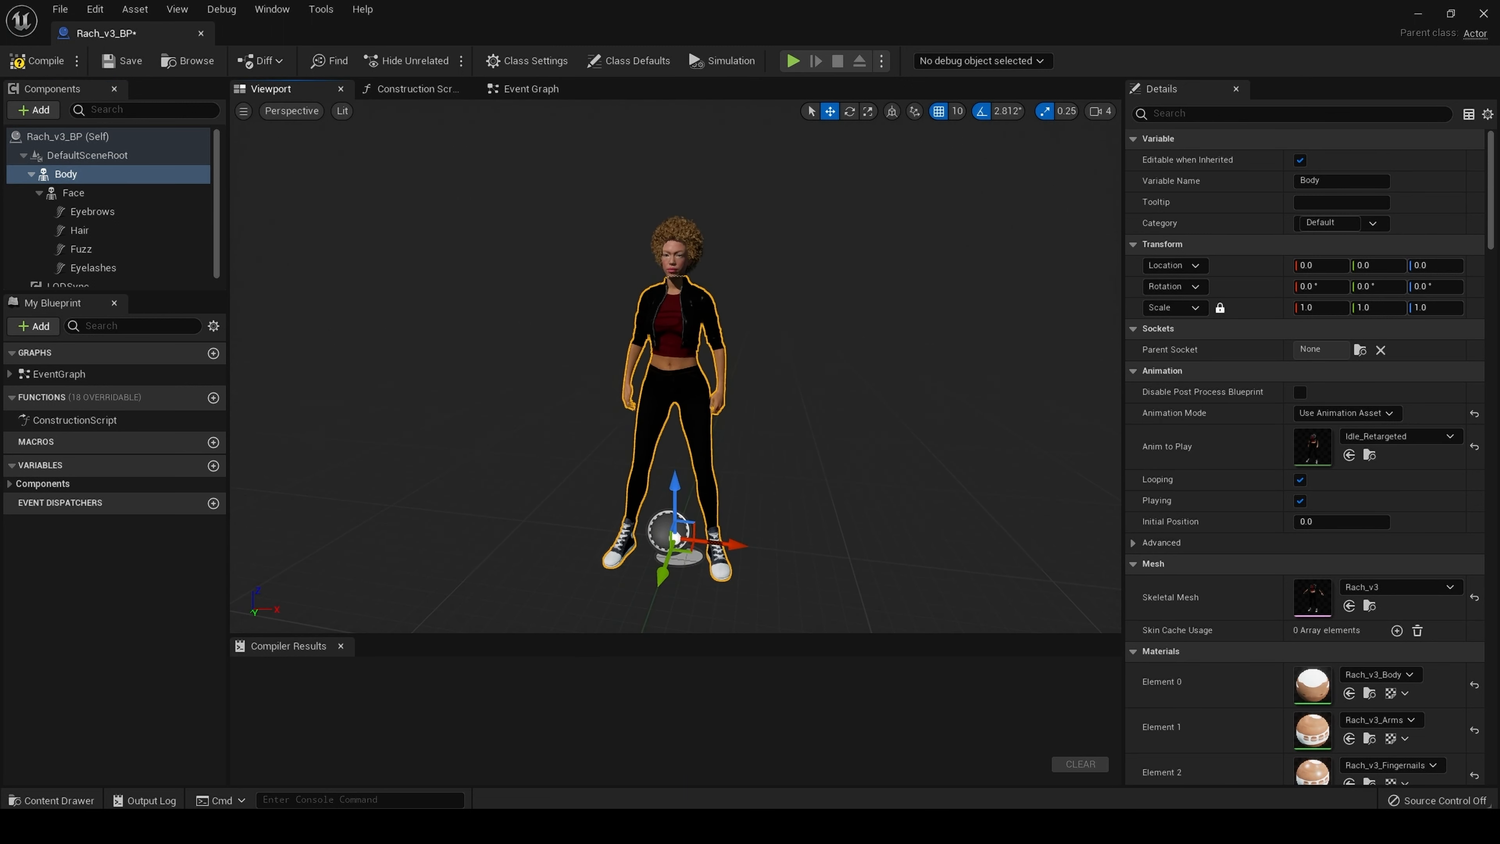
Examine the character from the front and back, checking how the head and body fit together during the idle animation
{"action": "left_click_drag", "start_coordinate": [676, 414], "coordinate": [664, 301]}
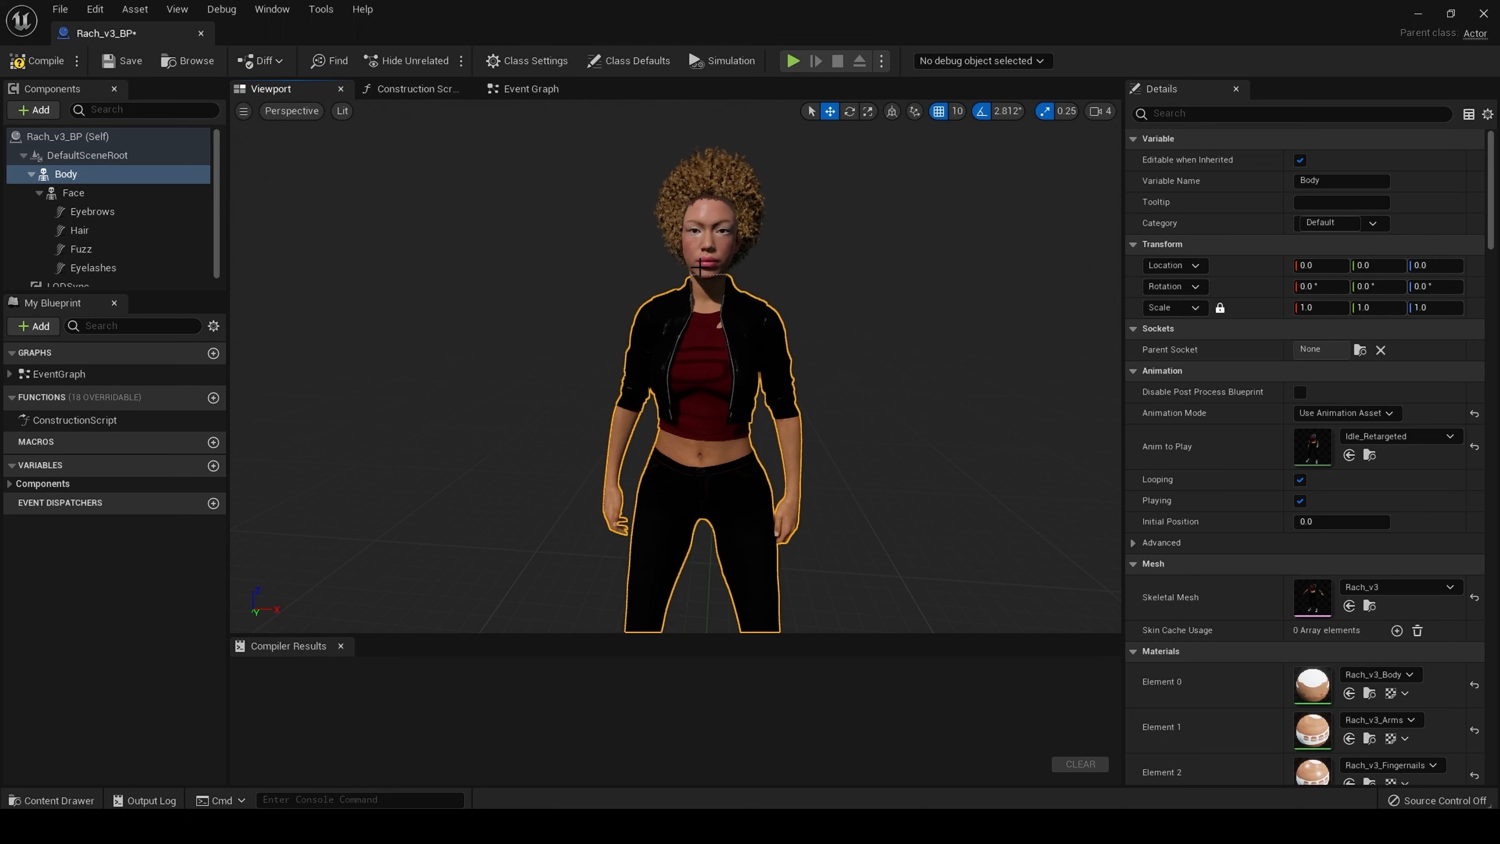
{"action": "left_click_drag", "start_coordinate": [703, 308], "coordinate": [706, 260]}
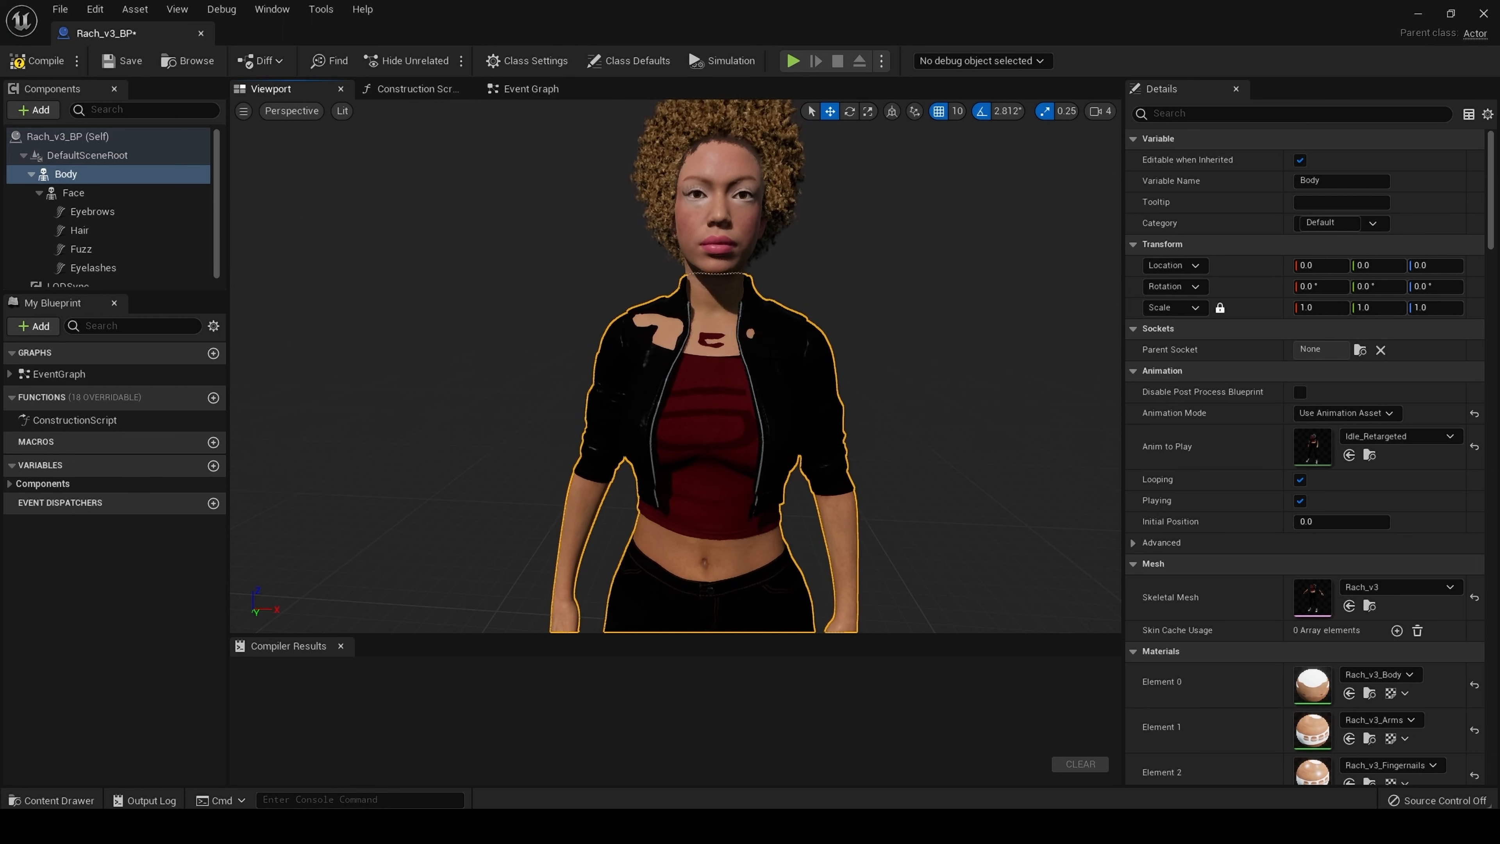
{"action": "left_click_drag", "start_coordinate": [924, 389], "coordinate": [874, 283]}
{"action": "right_click_drag", "start_coordinate": [874, 284], "coordinate": [649, 289]}
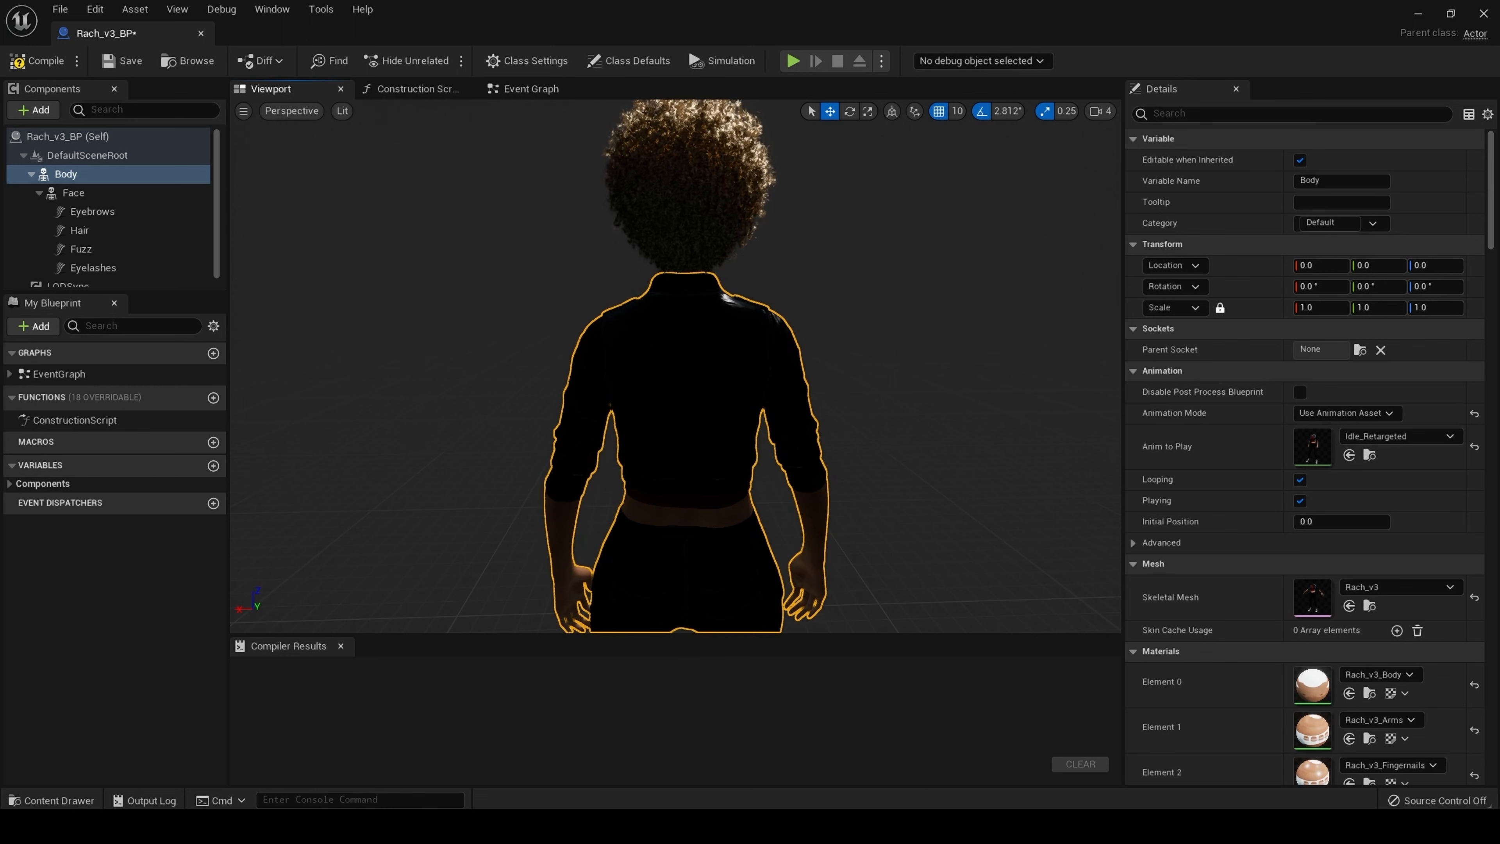
{"action": "right_click_drag", "start_coordinate": [650, 290], "coordinate": [851, 298]}
{"action": "key", "text": "f"}
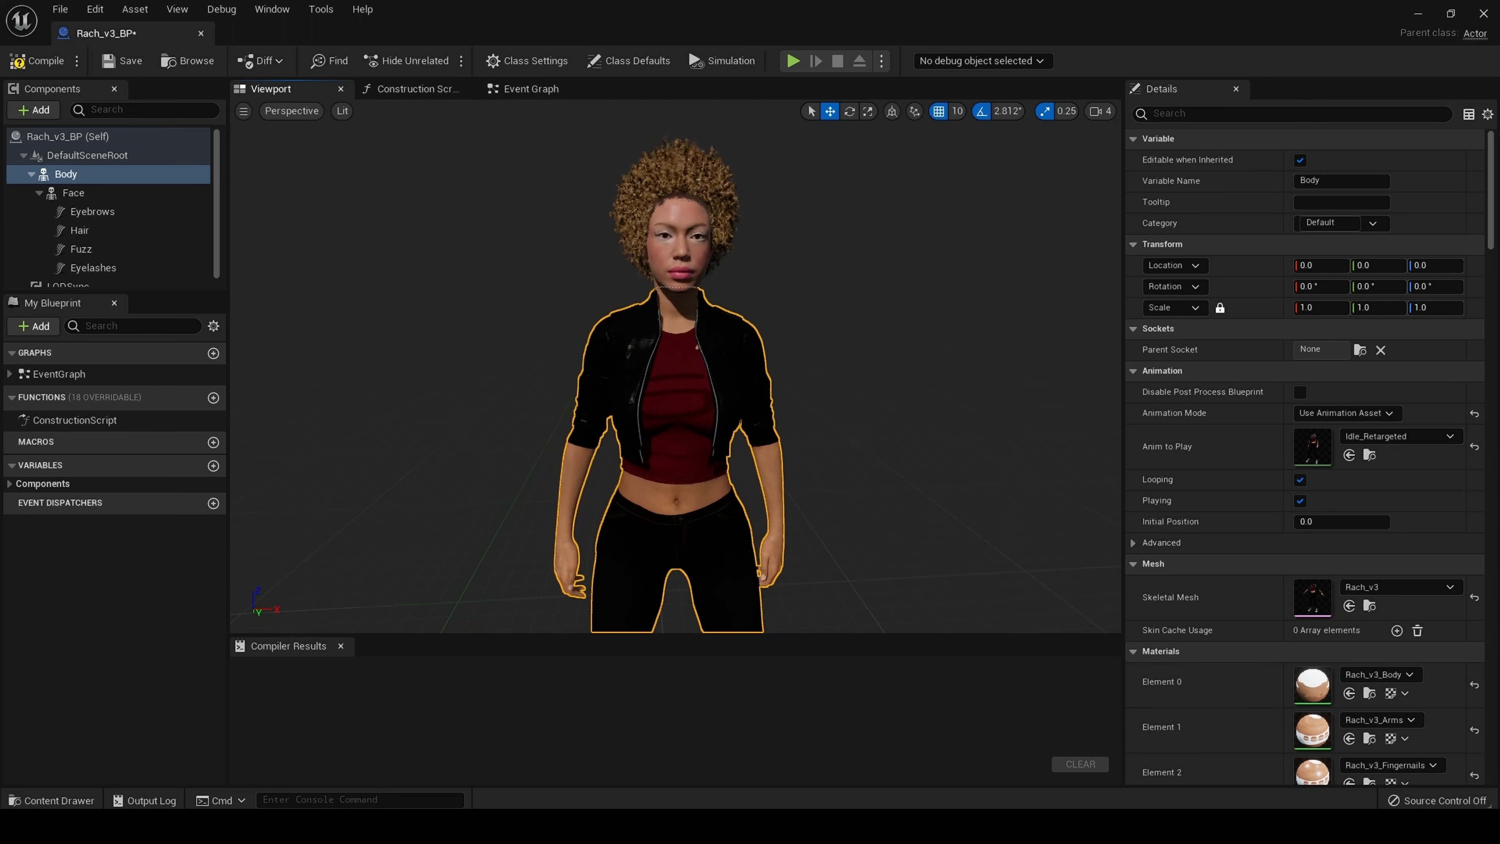
{"action": "left_click_drag", "start_coordinate": [676, 367], "coordinate": [659, 482]}
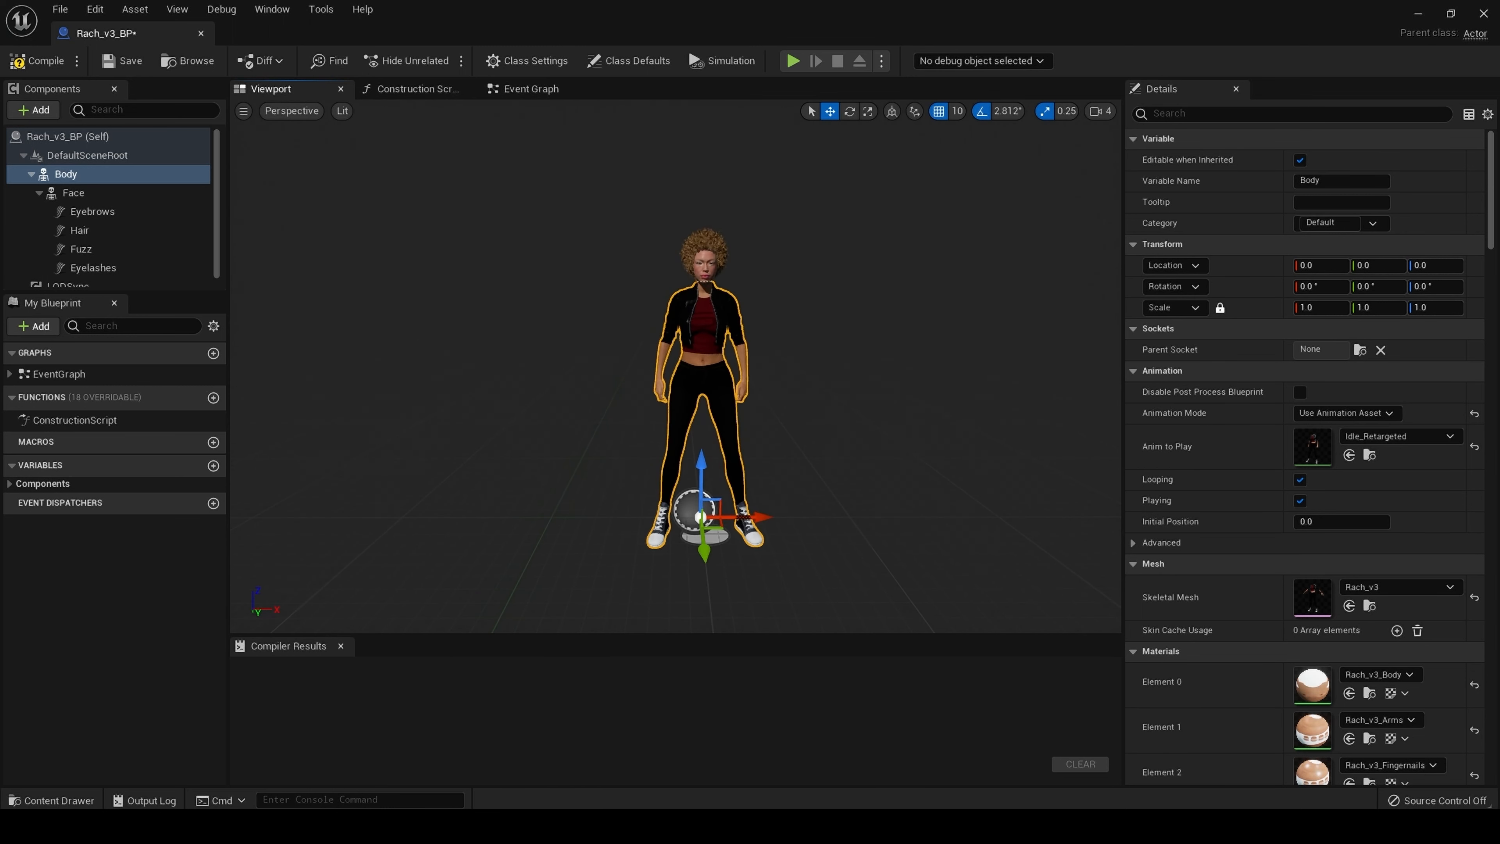
{"action": "left_click_drag", "start_coordinate": [996, 395], "coordinate": [1003, 287]}
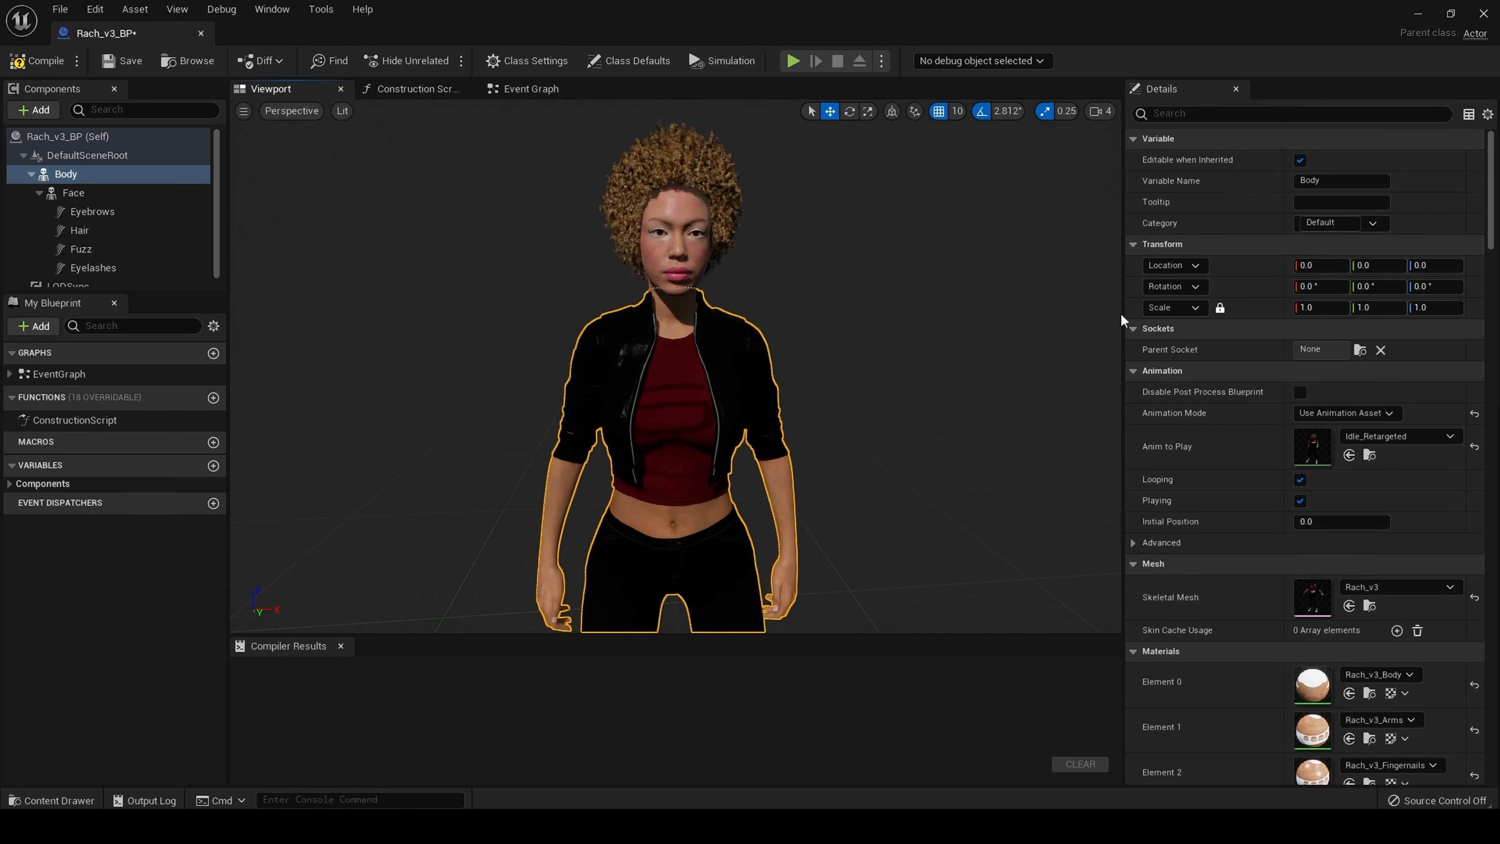
Try an X scale of 1.1 on the Body component and reset the scale to its default
{"action": "left_click", "coordinate": [1329, 307]}
{"action": "type", "text": ".1"}
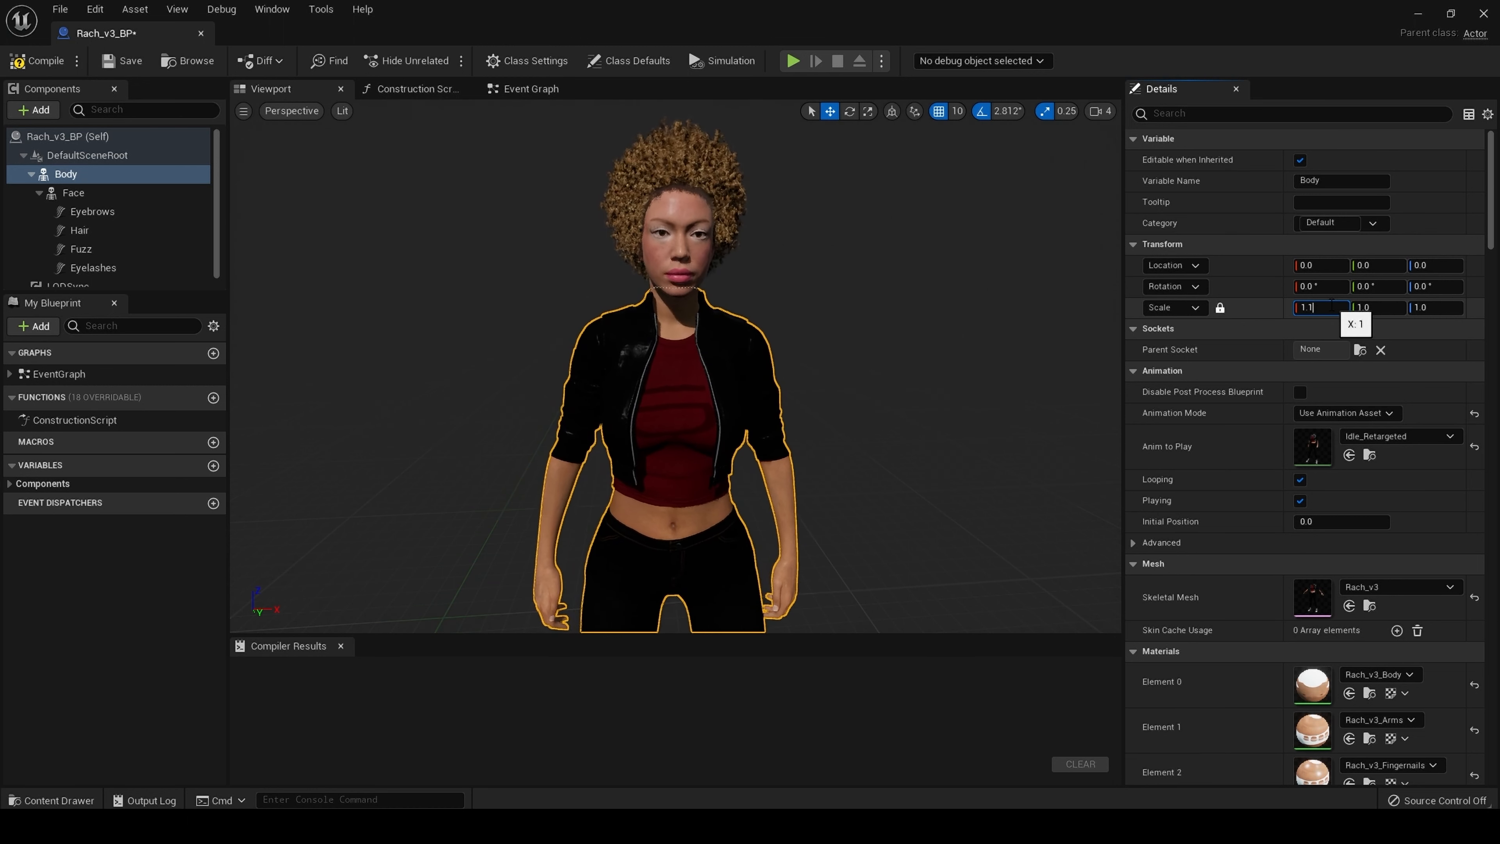
{"action": "key", "text": "Return"}
{"action": "scroll", "coordinate": [847, 349], "scroll_direction": "down", "scroll_amount": 5}
{"action": "left_click", "coordinate": [1475, 308]}
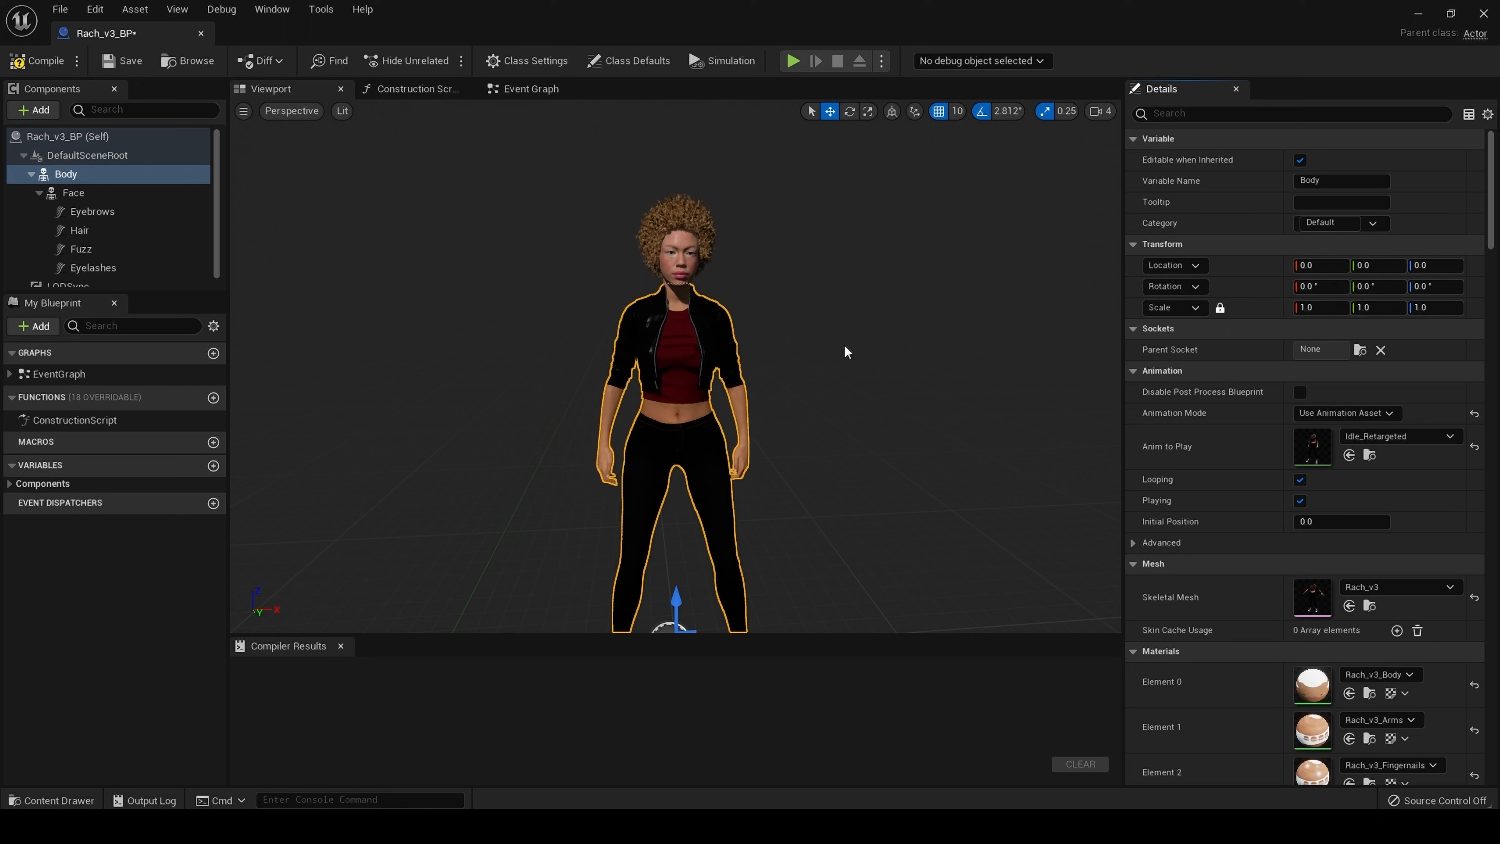
Save the character blueprint and open the Face component's Element 0 material, M_HeadSynthesized_Baked, for editing
{"action": "left_click", "coordinate": [105, 64]}
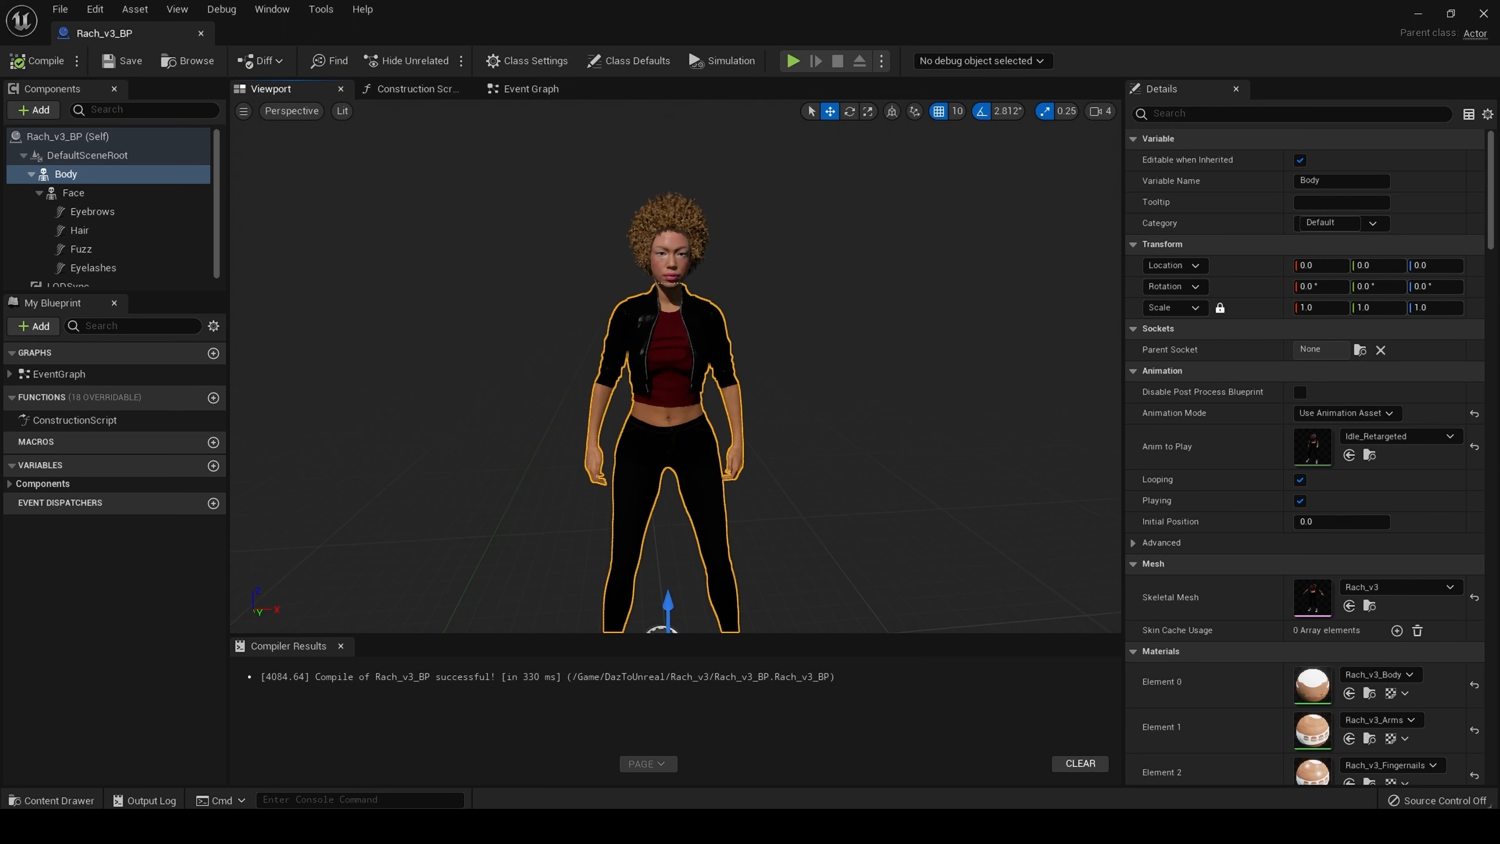
{"action": "scroll", "coordinate": [675, 367], "scroll_direction": "up", "scroll_amount": 5}
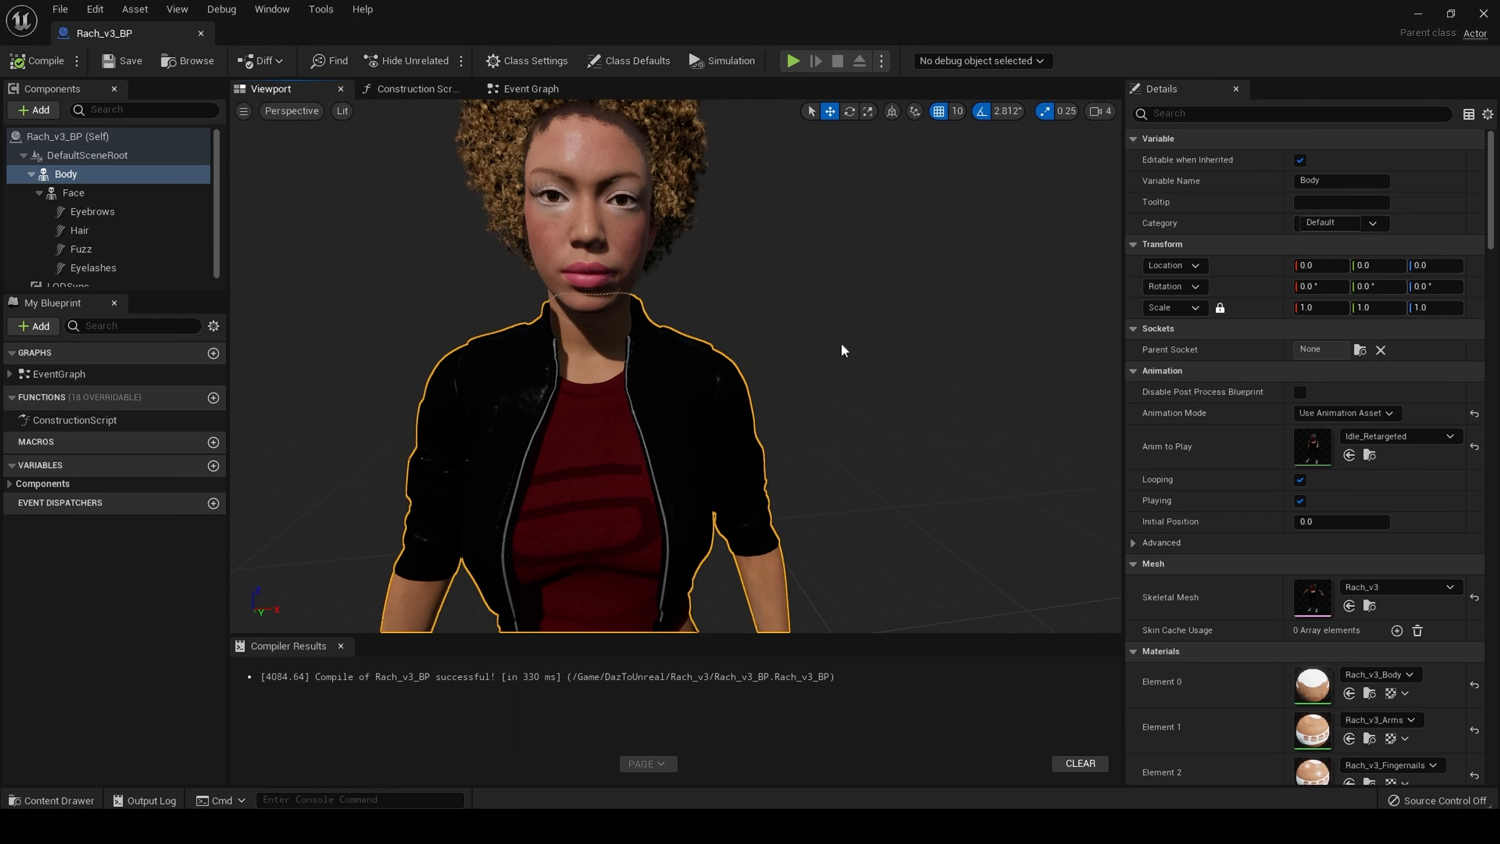
{"action": "left_click", "coordinate": [594, 340]}
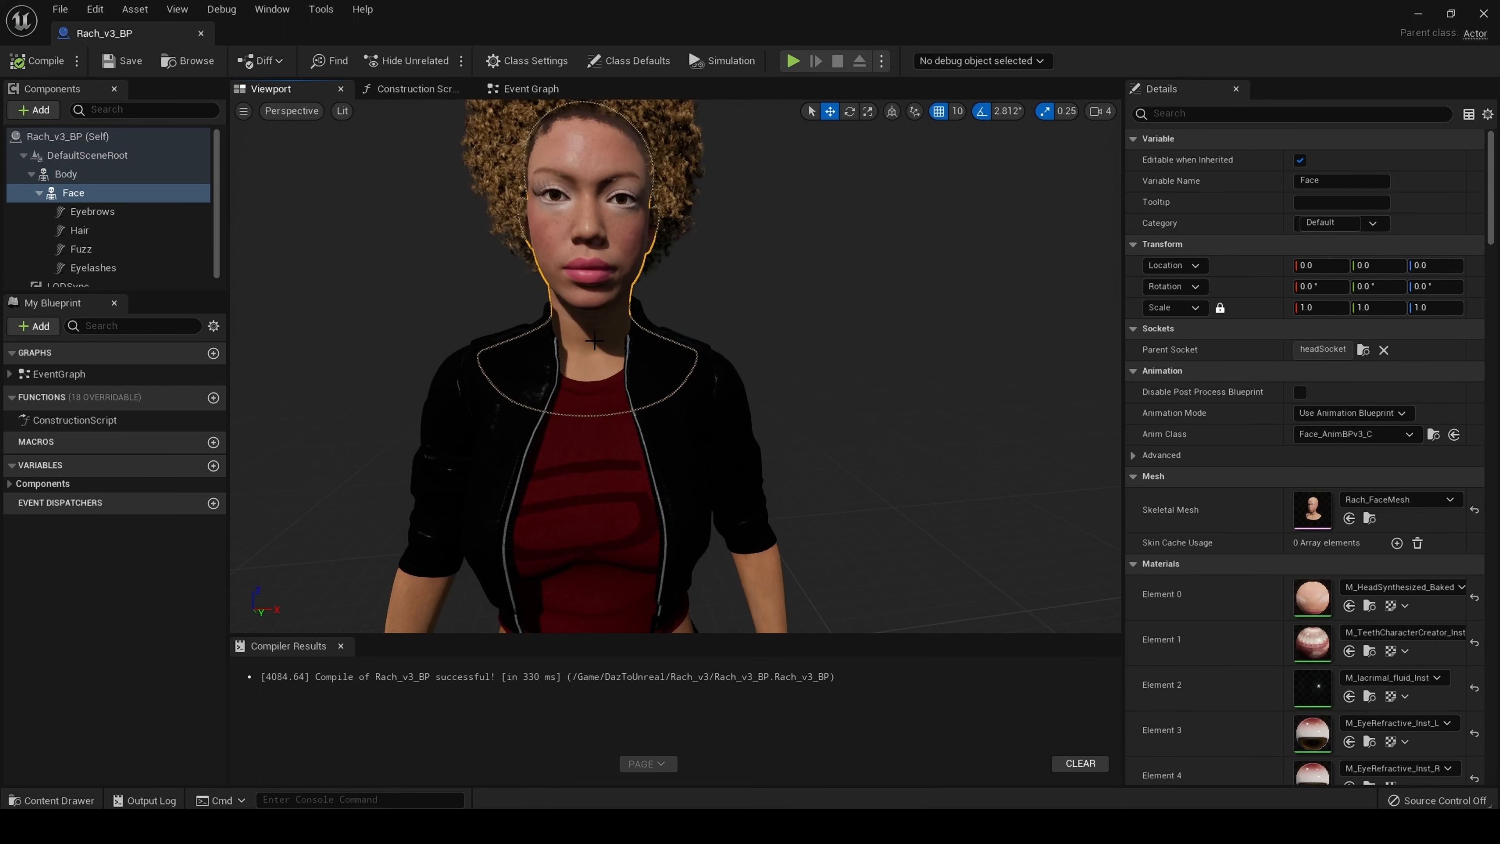
{"action": "double_click", "coordinate": [1312, 598]}
{"action": "left_click", "coordinate": [1021, 117]}
{"action": "type", "text": "jobuts"}
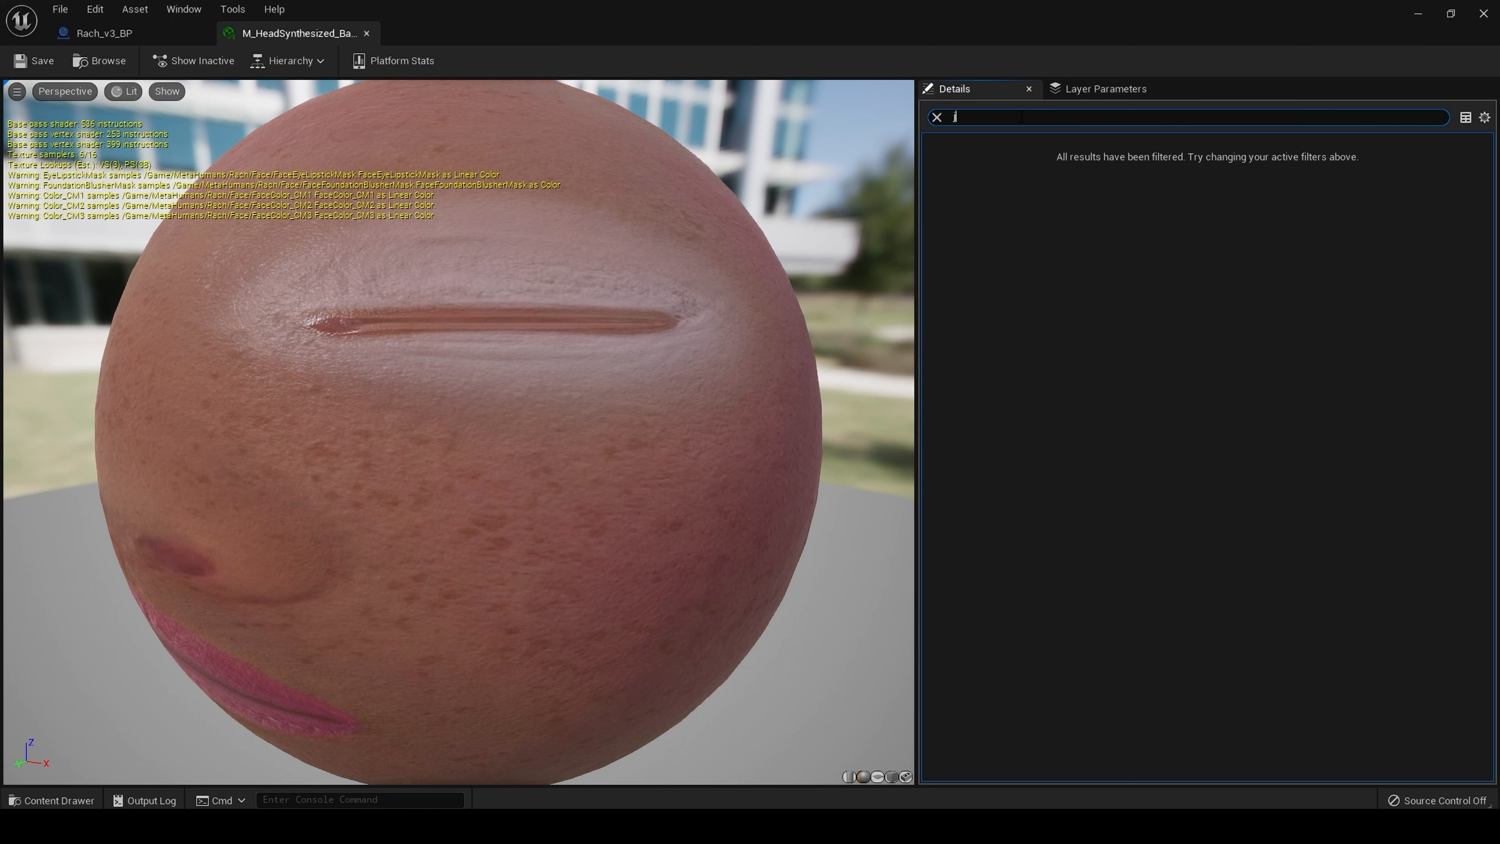
{"action": "key", "text": "BackSpace"}
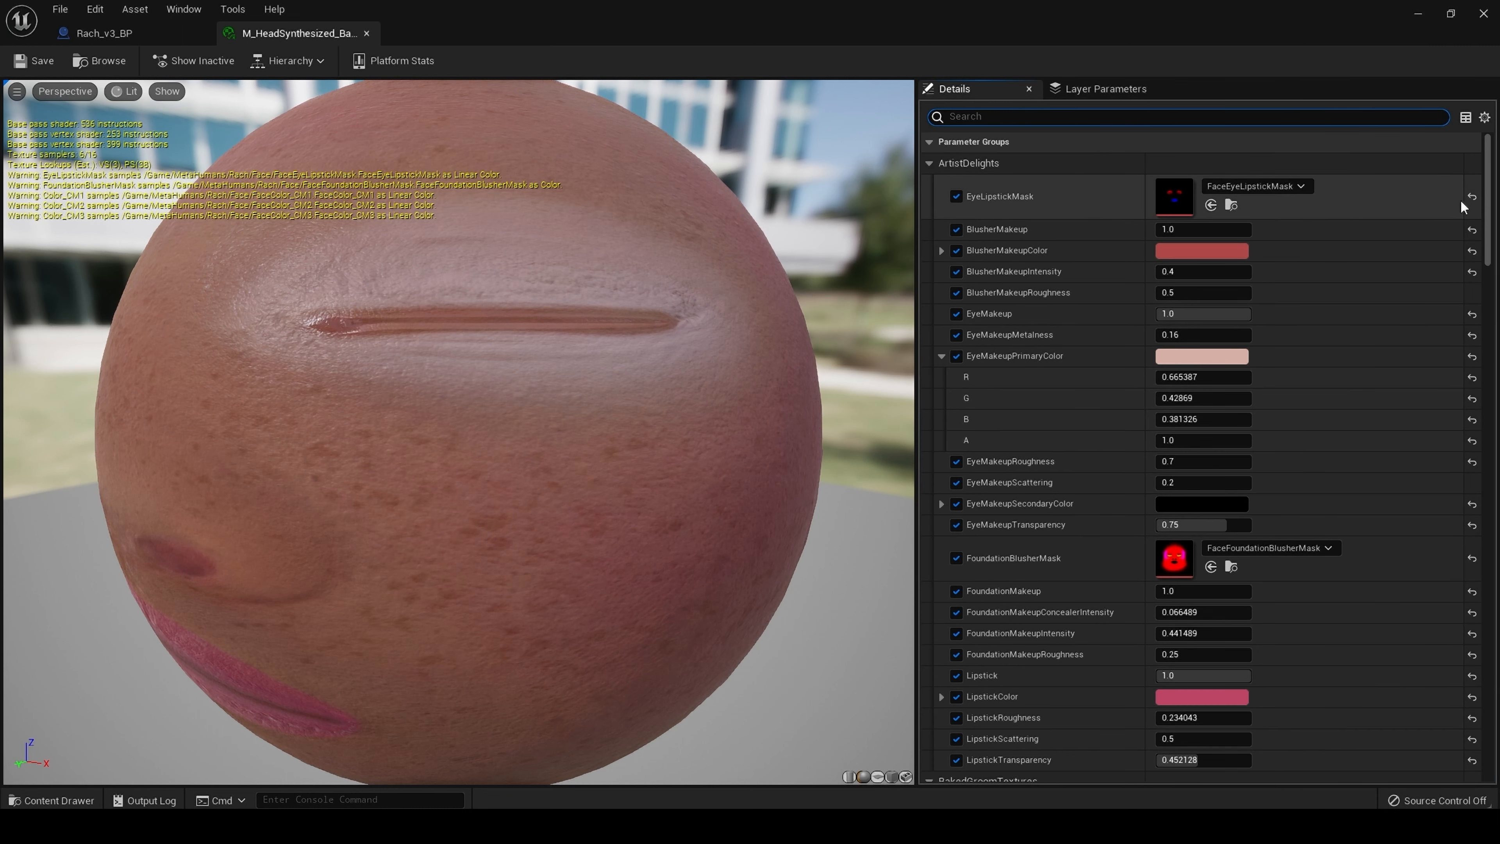
Disable the Color_CM1, Color_CM2 and Color_CM3 overrides under BaseColor in the head material instance
{"action": "scroll", "coordinate": [1489, 227], "scroll_direction": "down", "scroll_amount": 3}
{"action": "left_click_drag", "start_coordinate": [1489, 227], "coordinate": [1484, 367]}
{"action": "left_click", "coordinate": [957, 521]}
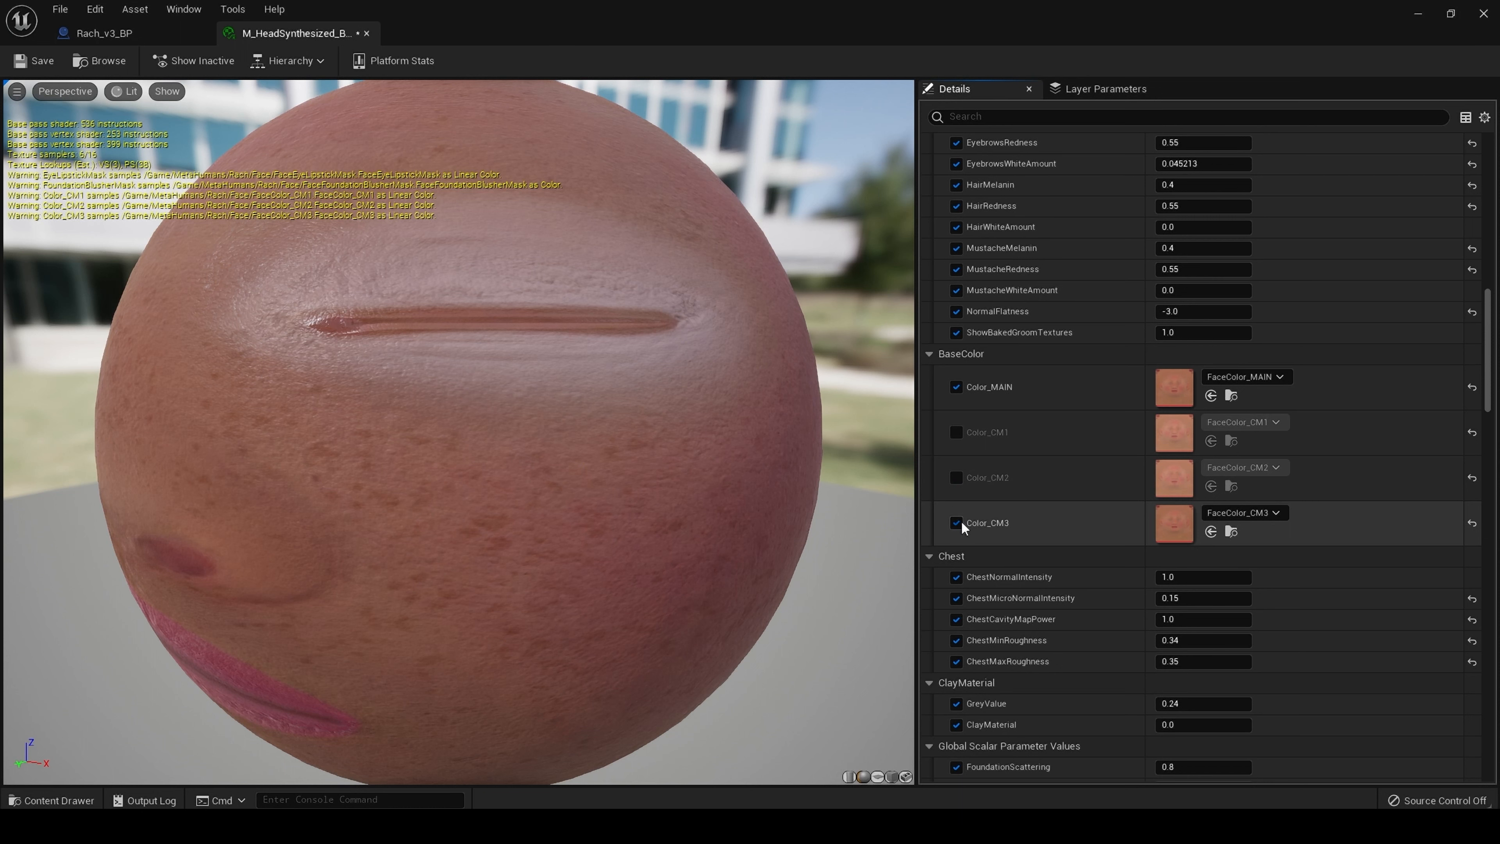
{"action": "left_click", "coordinate": [957, 522]}
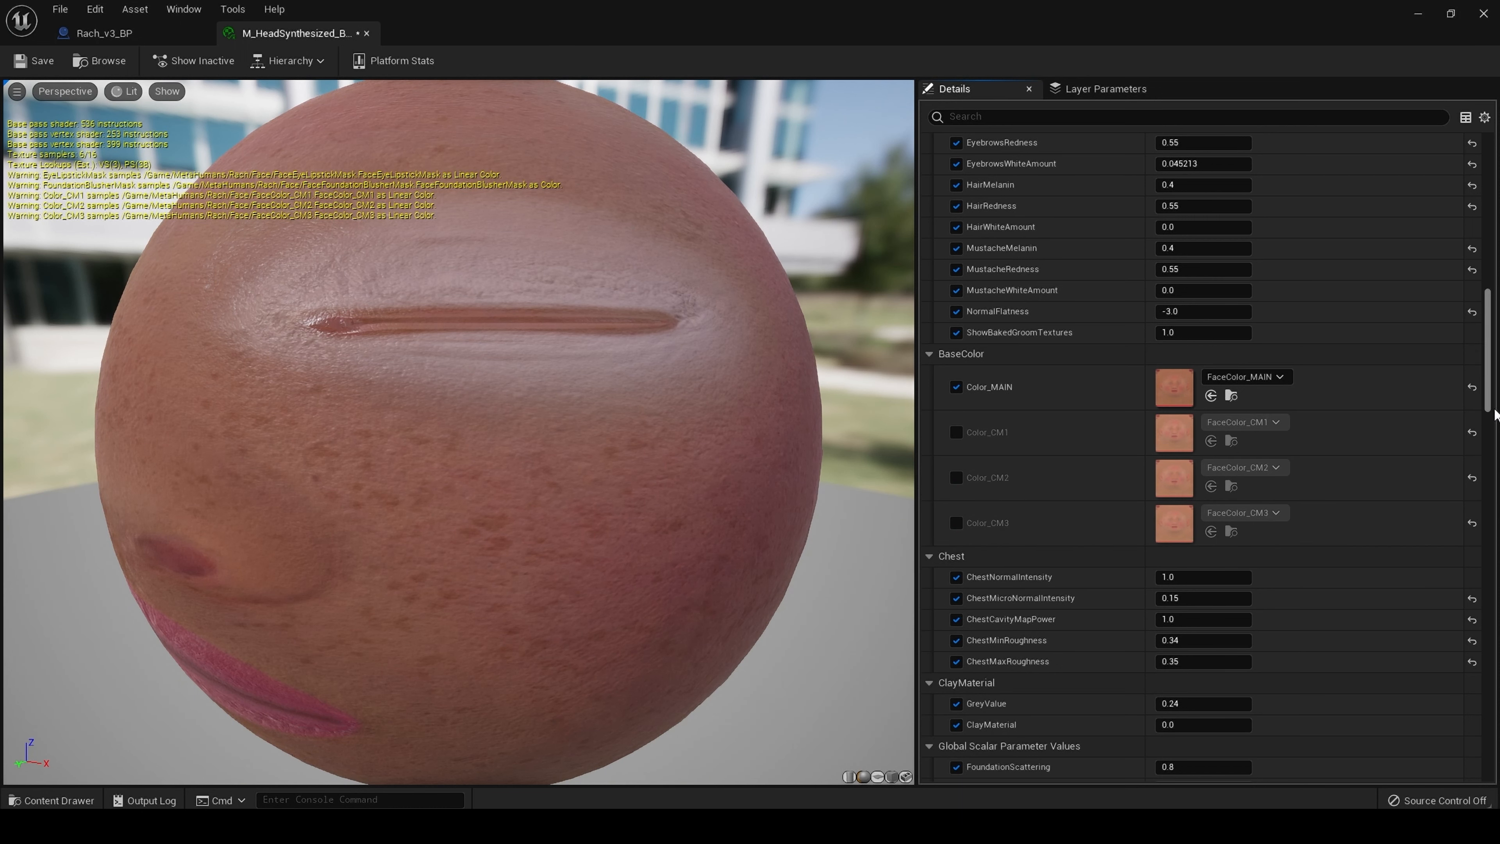
Filter the parameters by "anim", override Animated Albedo and Animated Normals, set both to false, and save the material instance
{"action": "left_click_drag", "start_coordinate": [1489, 406], "coordinate": [1400, 154]}
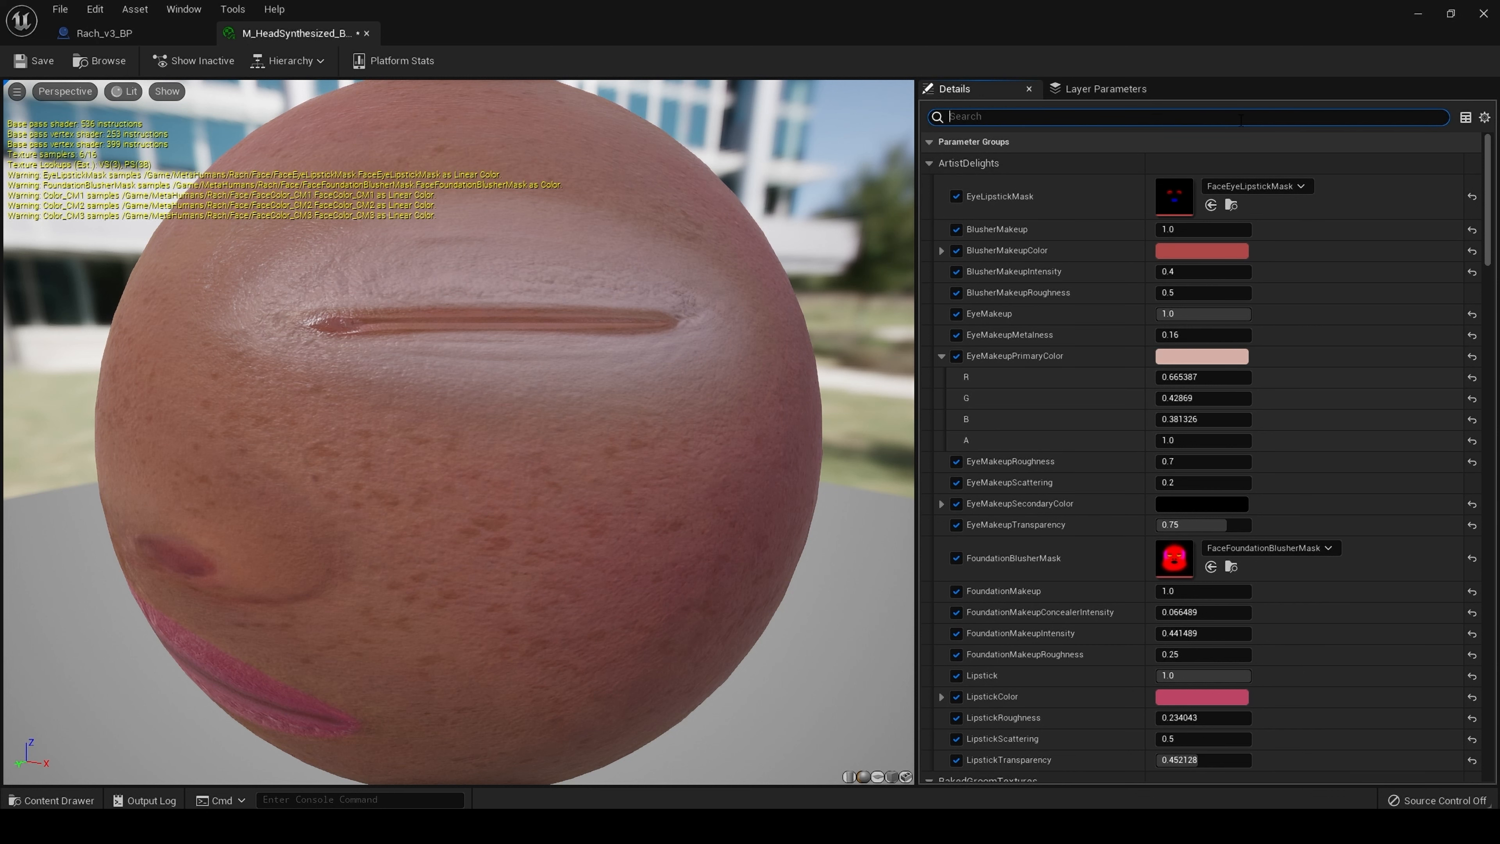
{"action": "type", "text": "anim"}
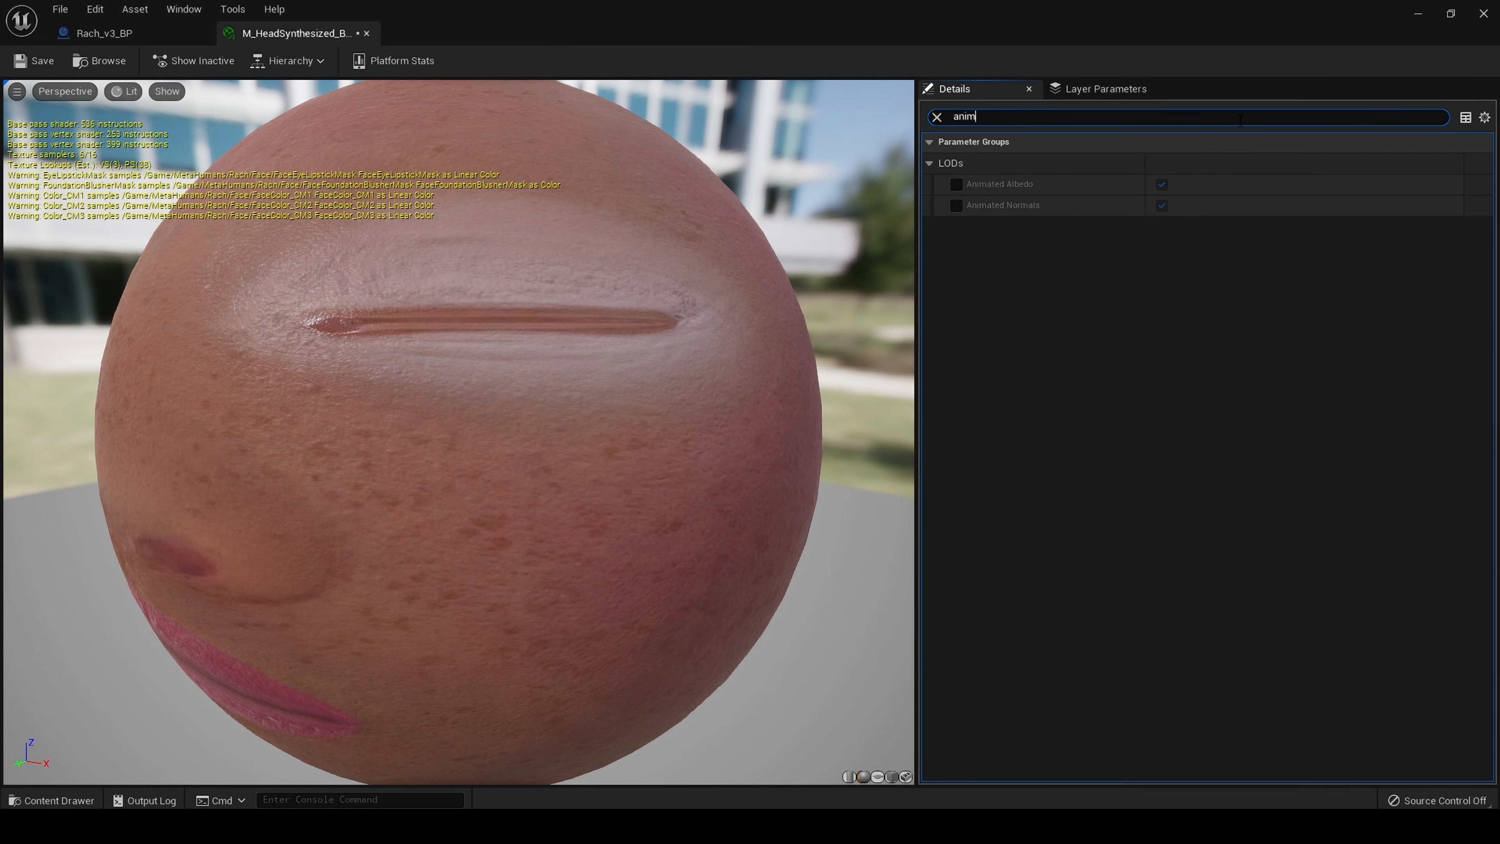
{"action": "left_click", "coordinate": [957, 183]}
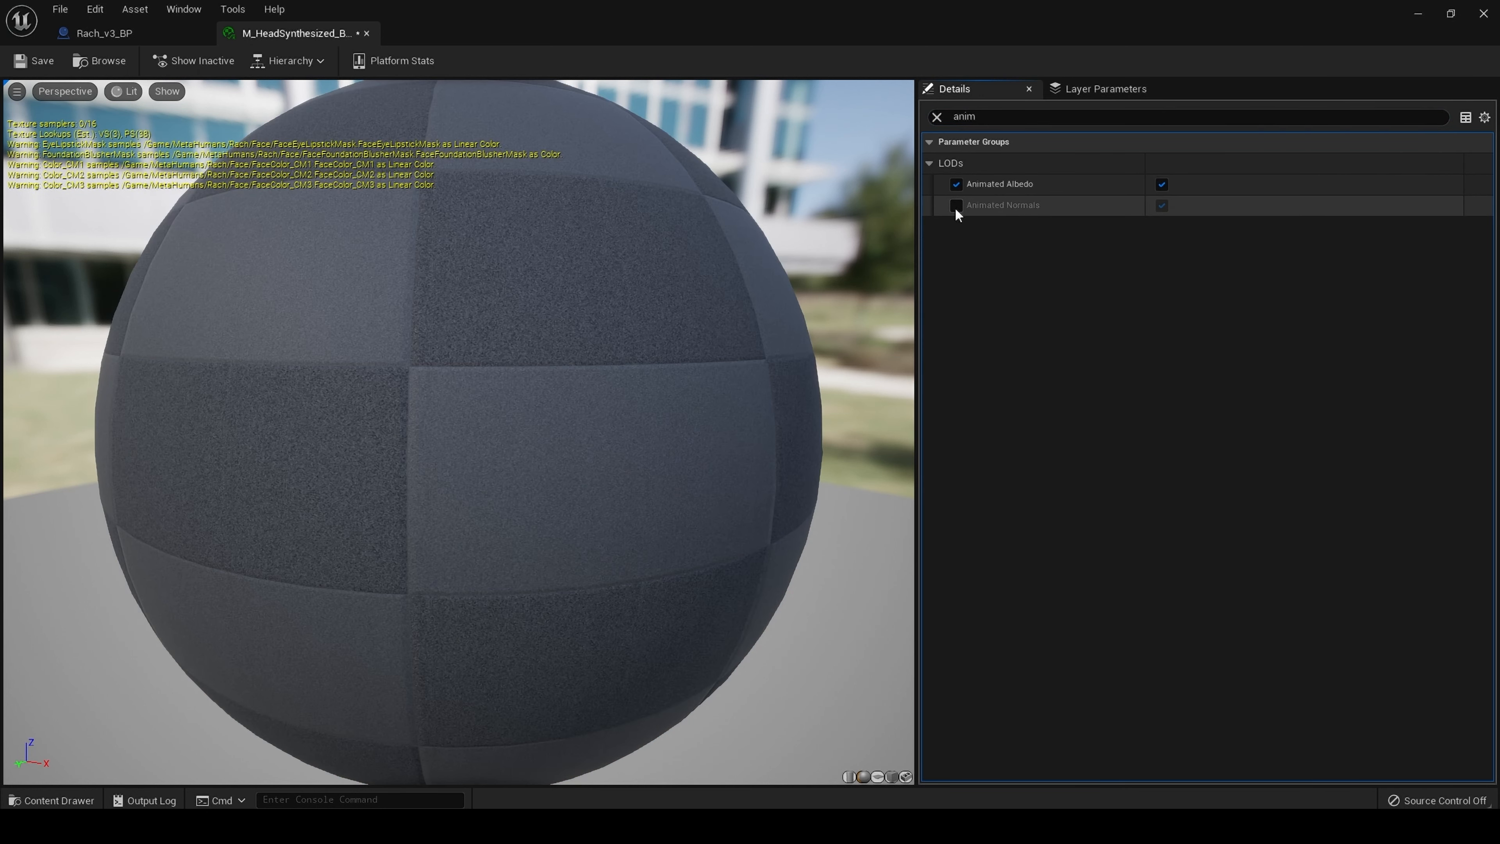
{"action": "left_click", "coordinate": [956, 205]}
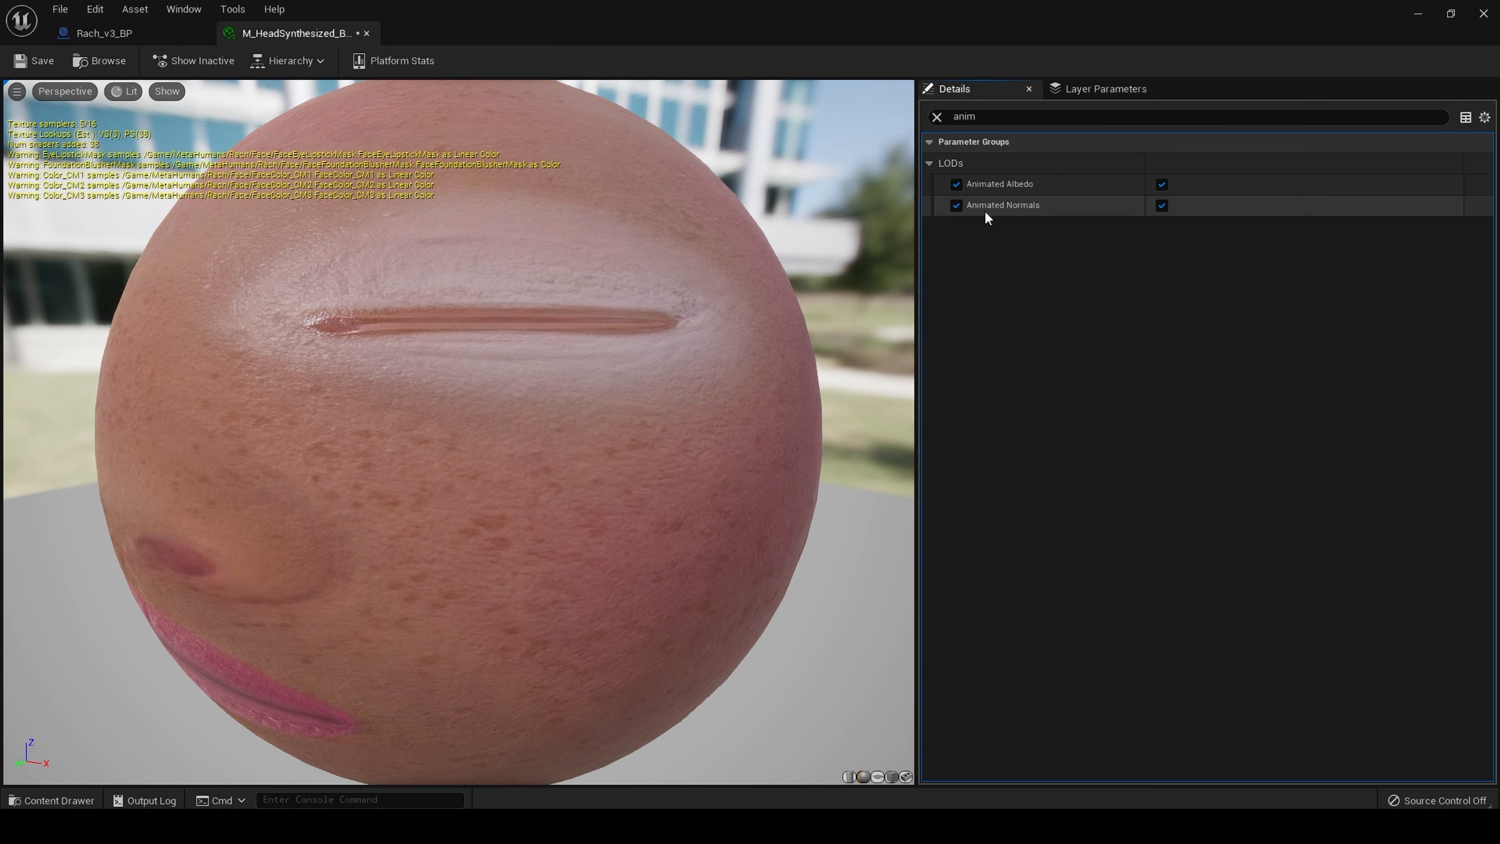
{"action": "left_click", "coordinate": [1162, 205]}
{"action": "left_click", "coordinate": [1162, 184]}
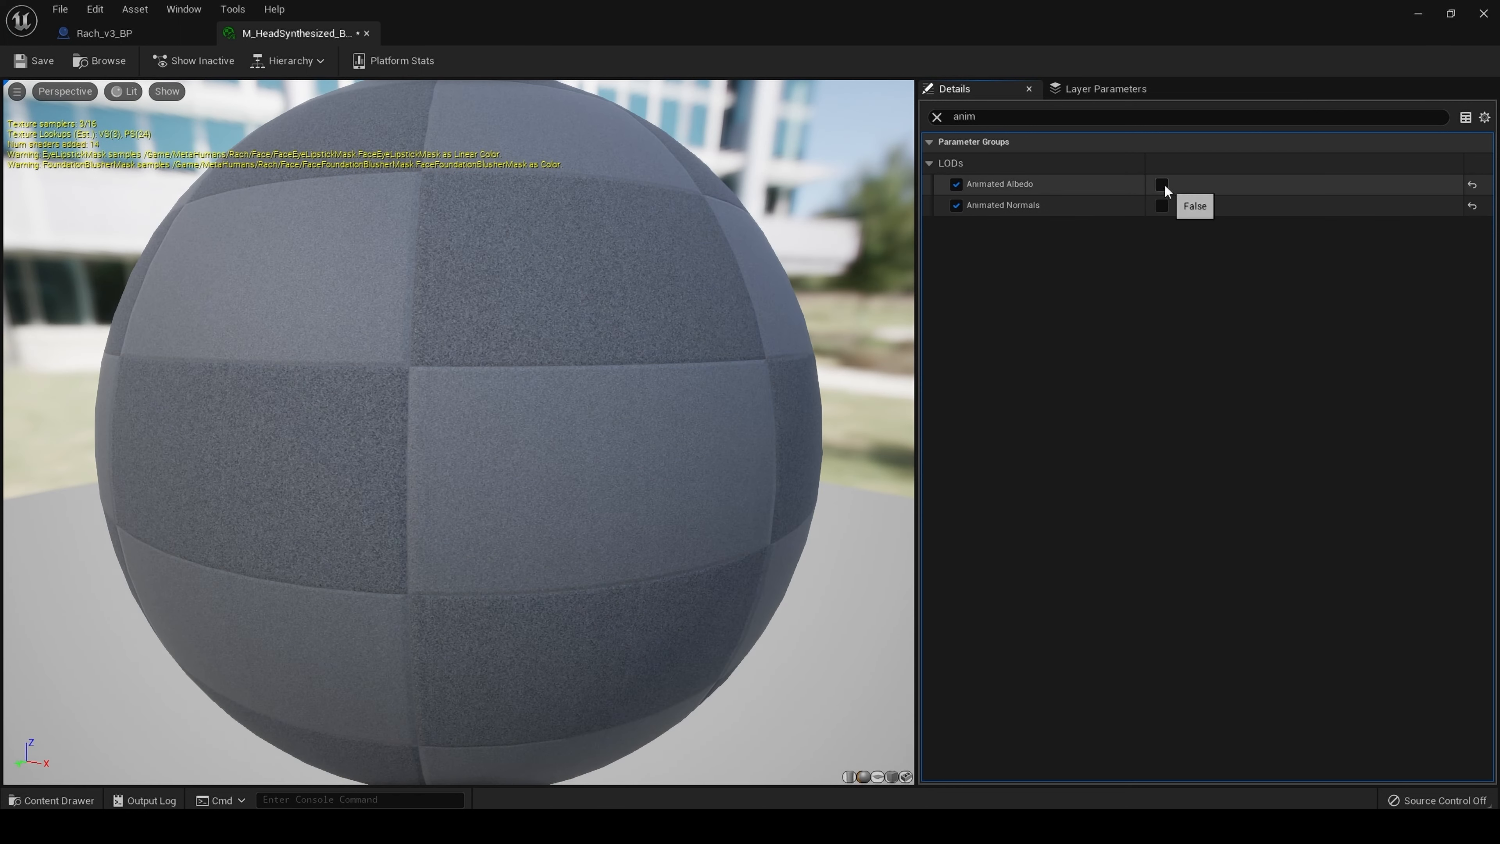
{"action": "left_click", "coordinate": [33, 65]}
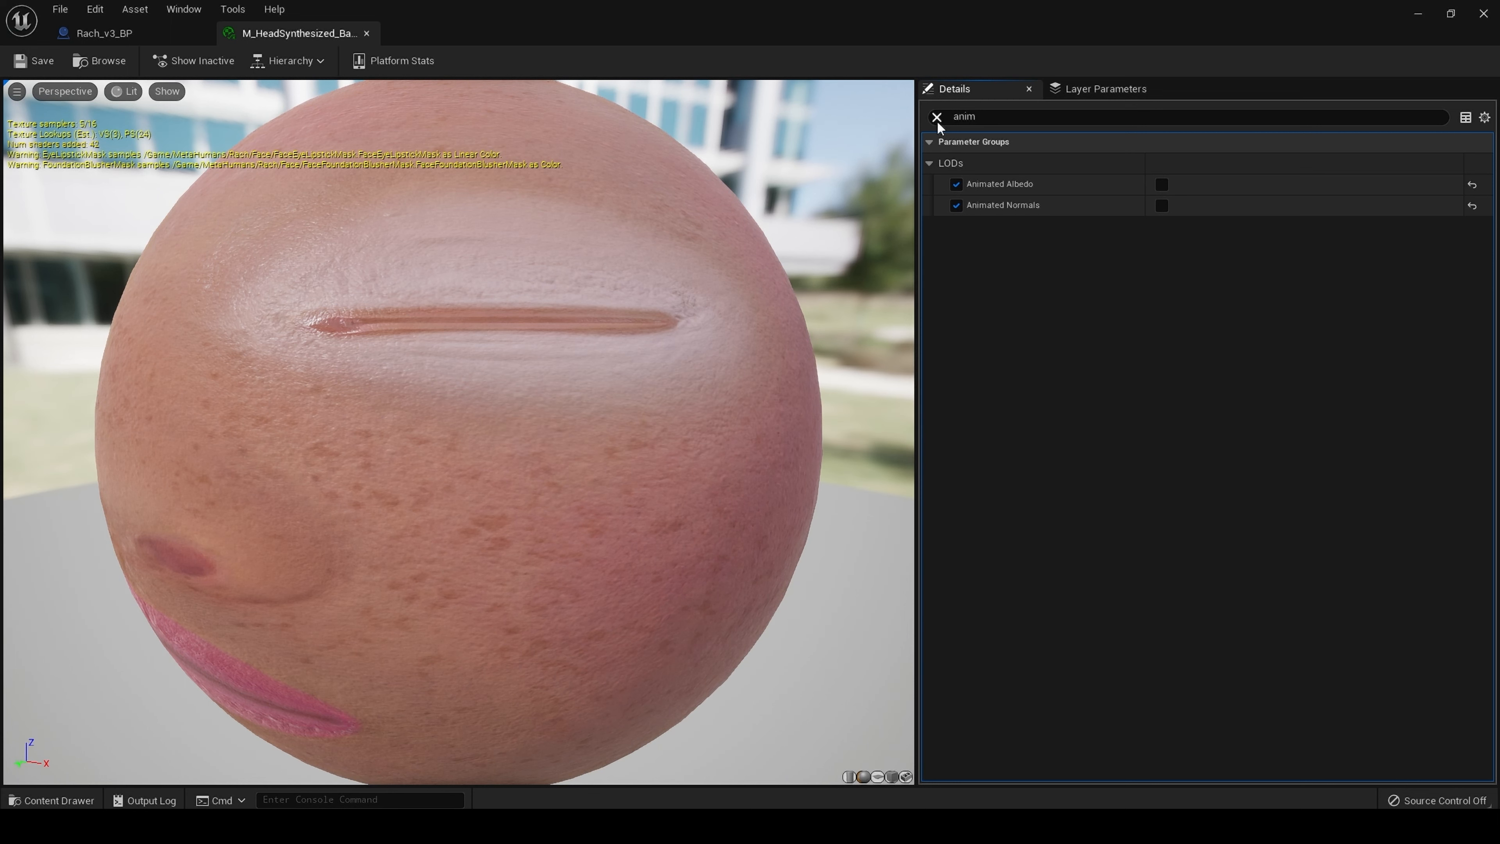
Clear the parameter filter and open the head material instance's parent, M_HeadSynthesized_Baked
{"action": "left_click_drag", "start_coordinate": [555, 354], "coordinate": [615, 464]}
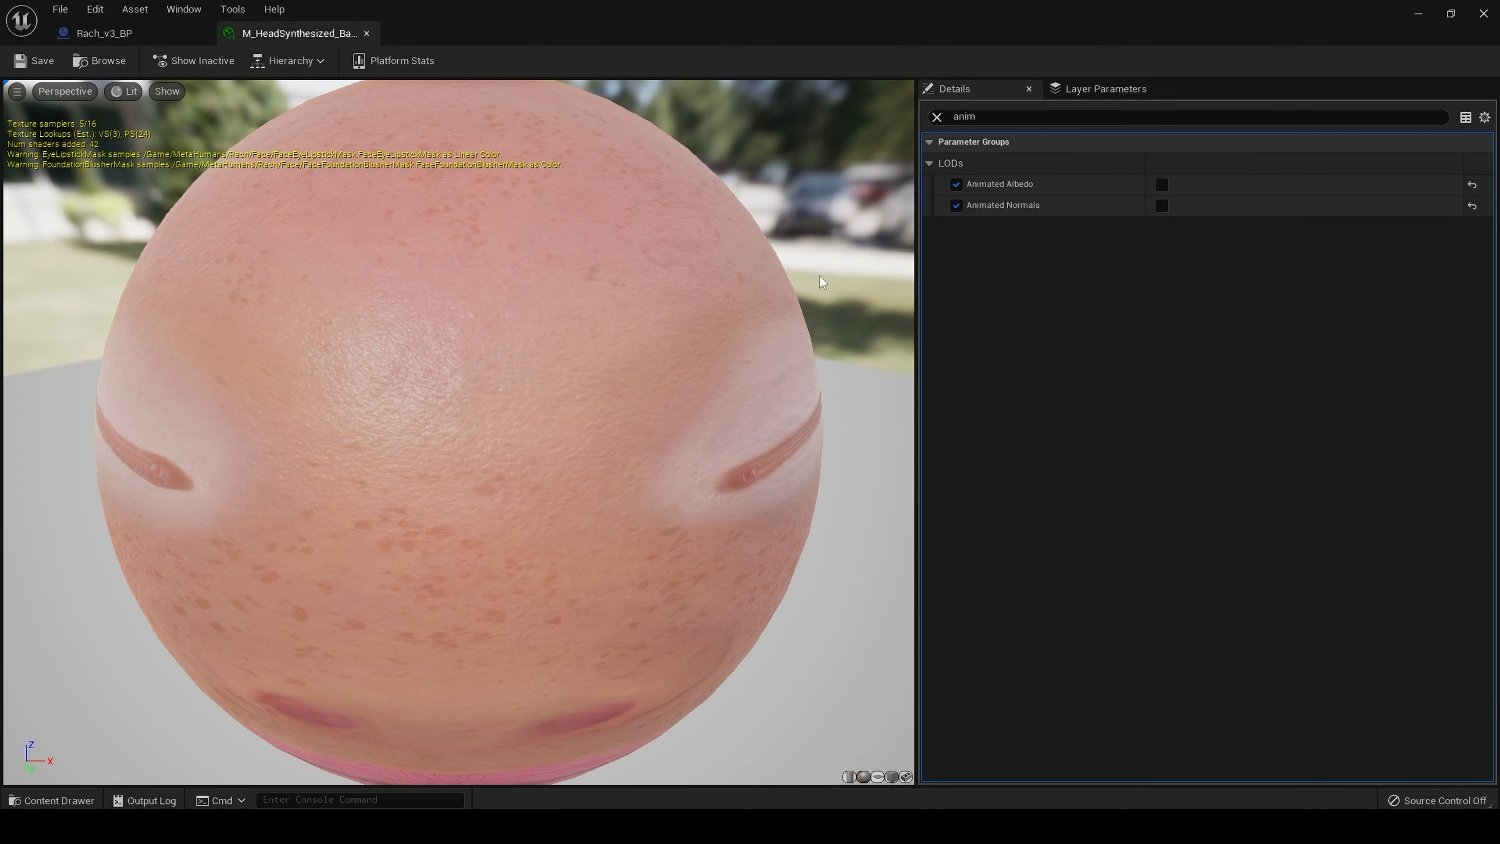
{"action": "left_click", "coordinate": [936, 117]}
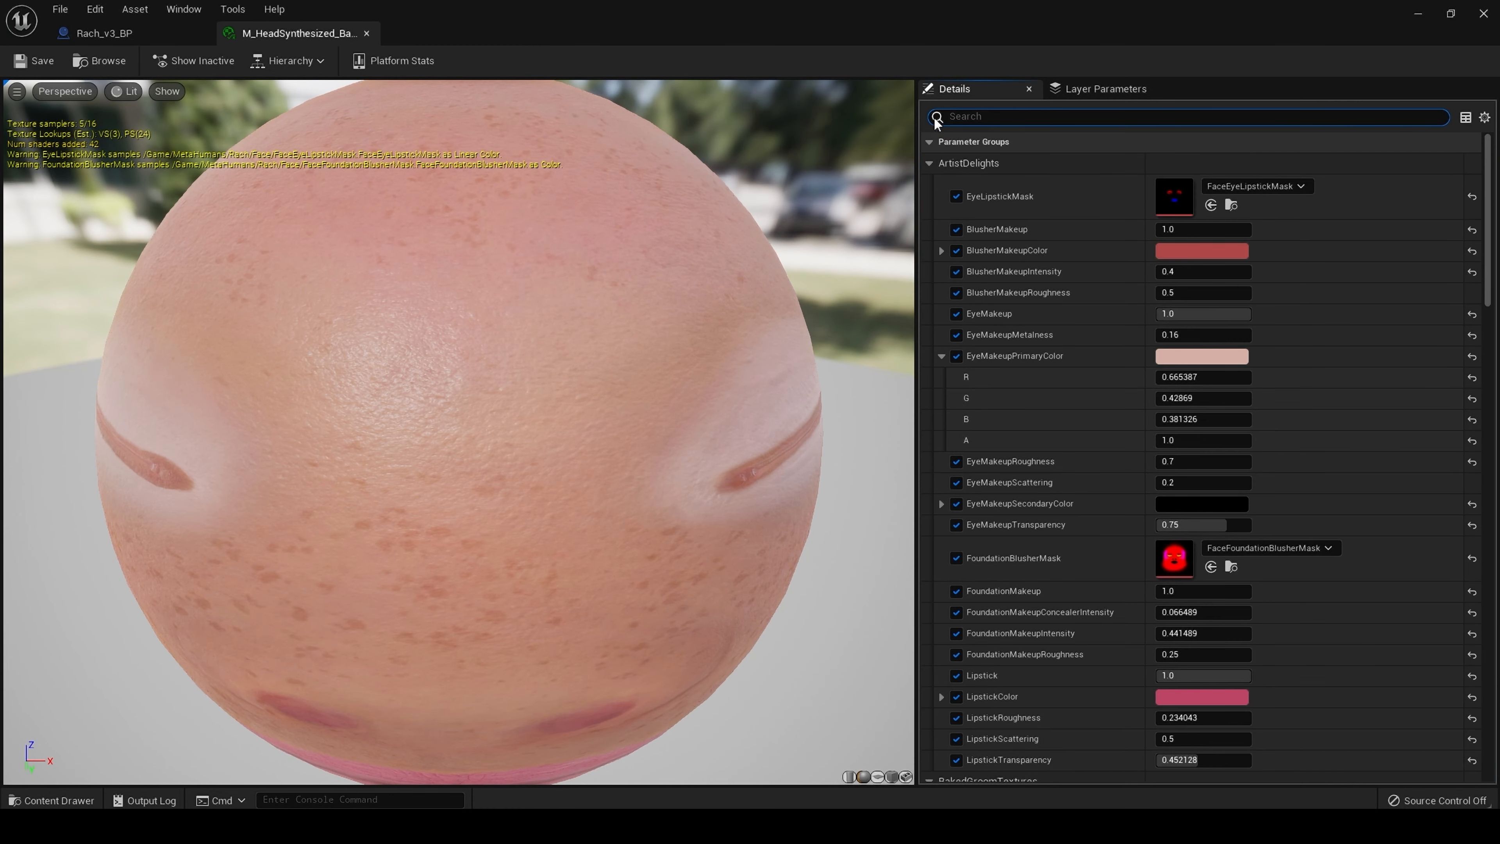
{"action": "scroll", "coordinate": [1482, 225], "scroll_direction": "down", "scroll_amount": 5}
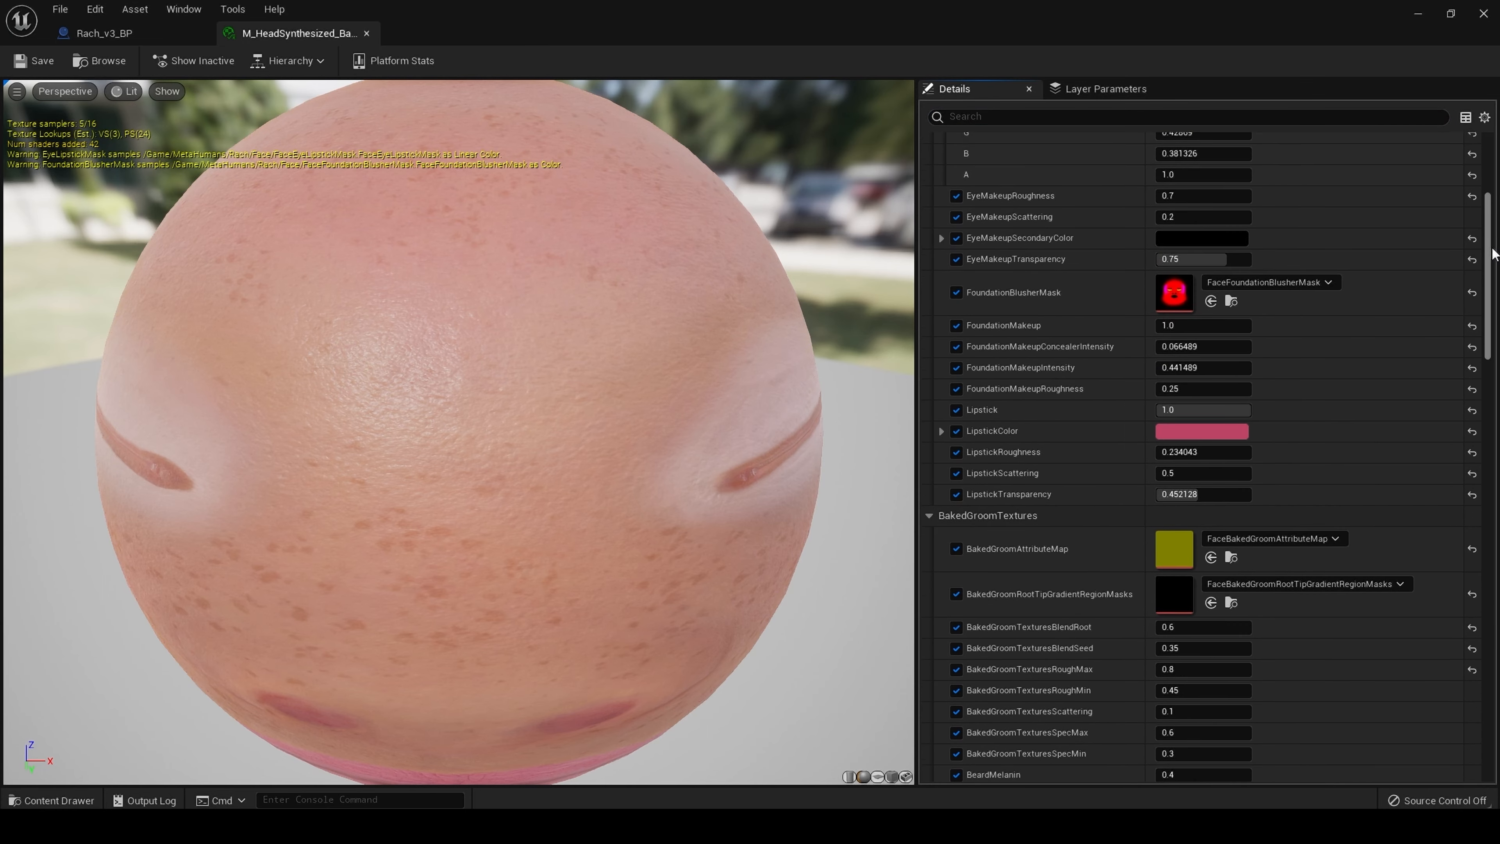
{"action": "left_click_drag", "start_coordinate": [1493, 259], "coordinate": [1495, 284]}
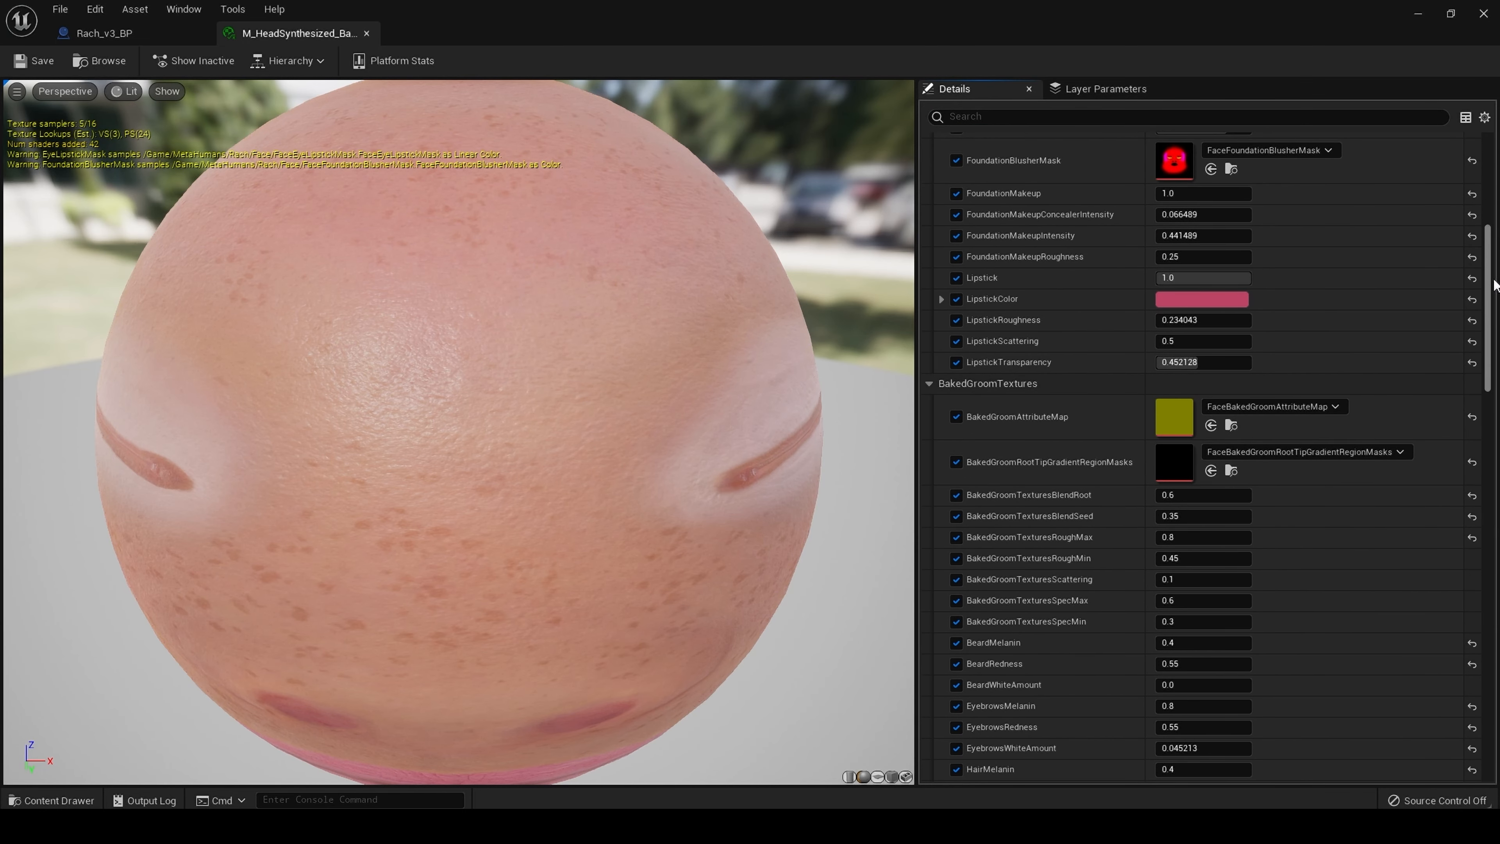
{"action": "left_click_drag", "start_coordinate": [1496, 285], "coordinate": [1498, 655]}
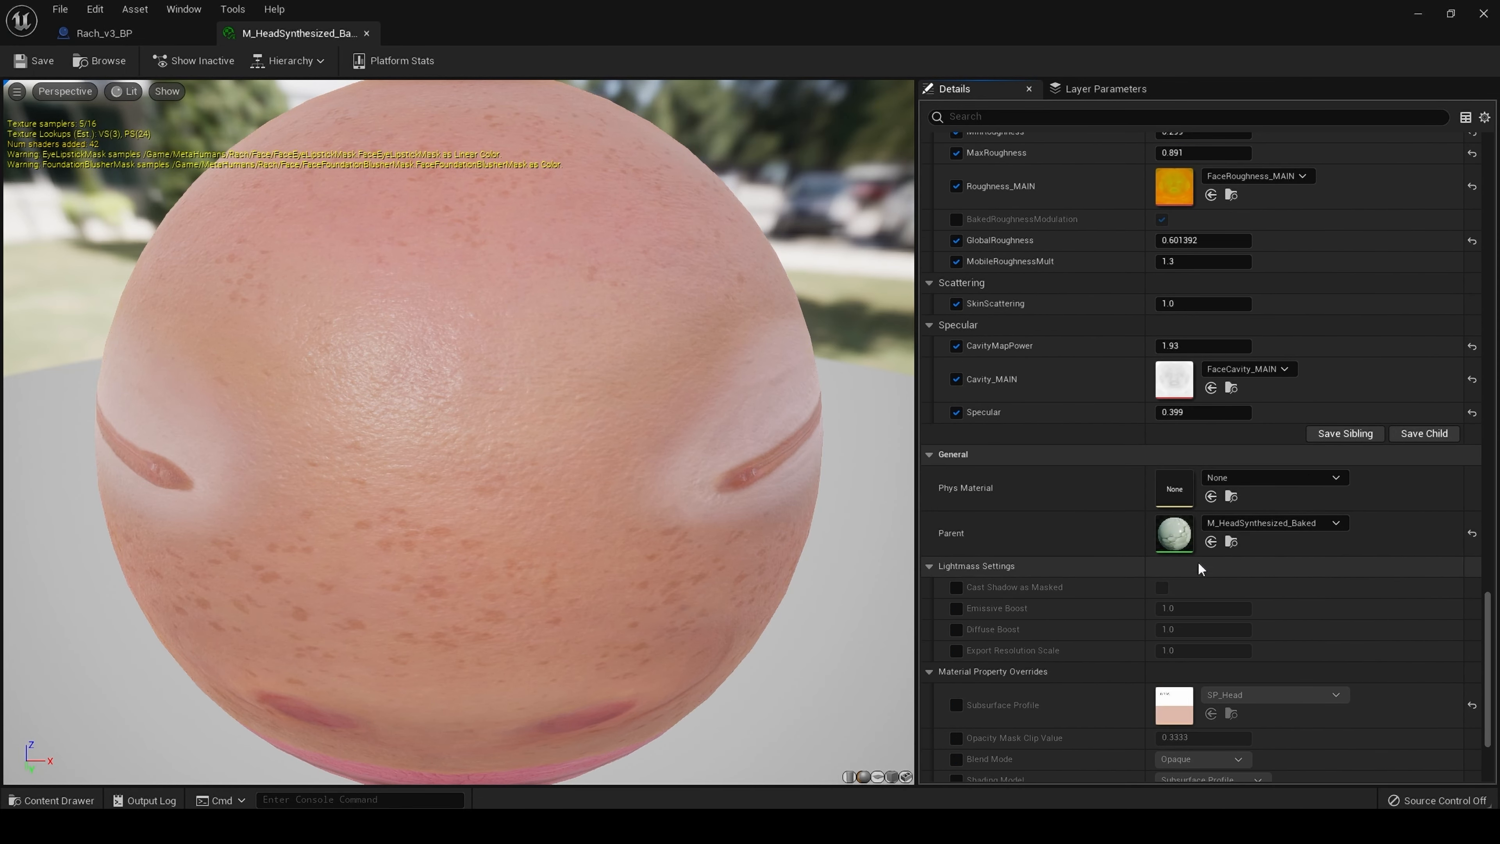
{"action": "double_click", "coordinate": [1182, 537]}
Locate the parent material M_Head_Baked in the content browser and duplicate it as M_Head_Bakedv3
{"action": "left_click_drag", "start_coordinate": [1484, 211], "coordinate": [1474, 734]}
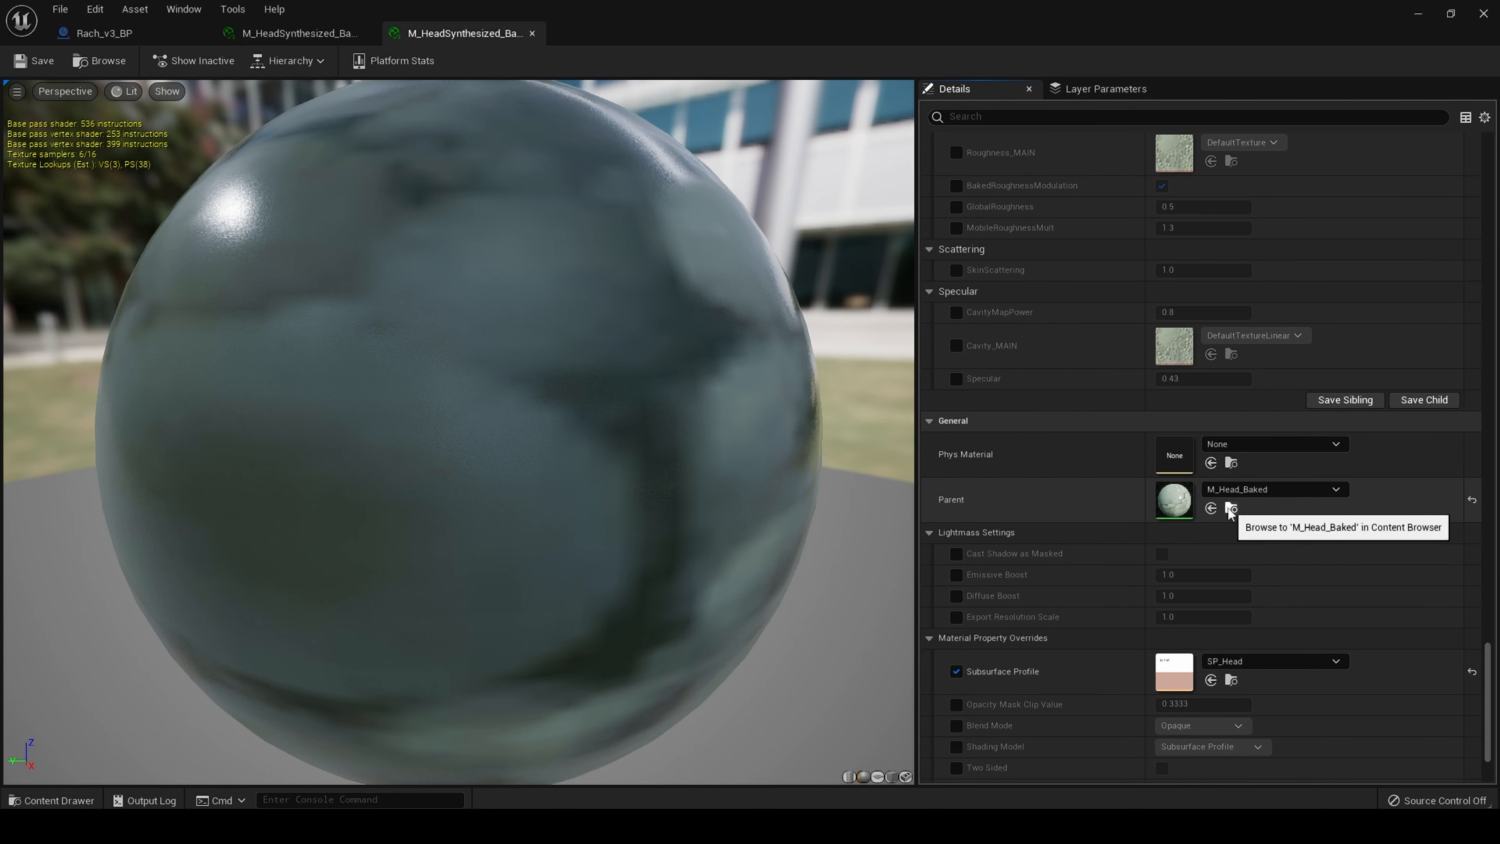
{"action": "left_click", "coordinate": [1233, 509]}
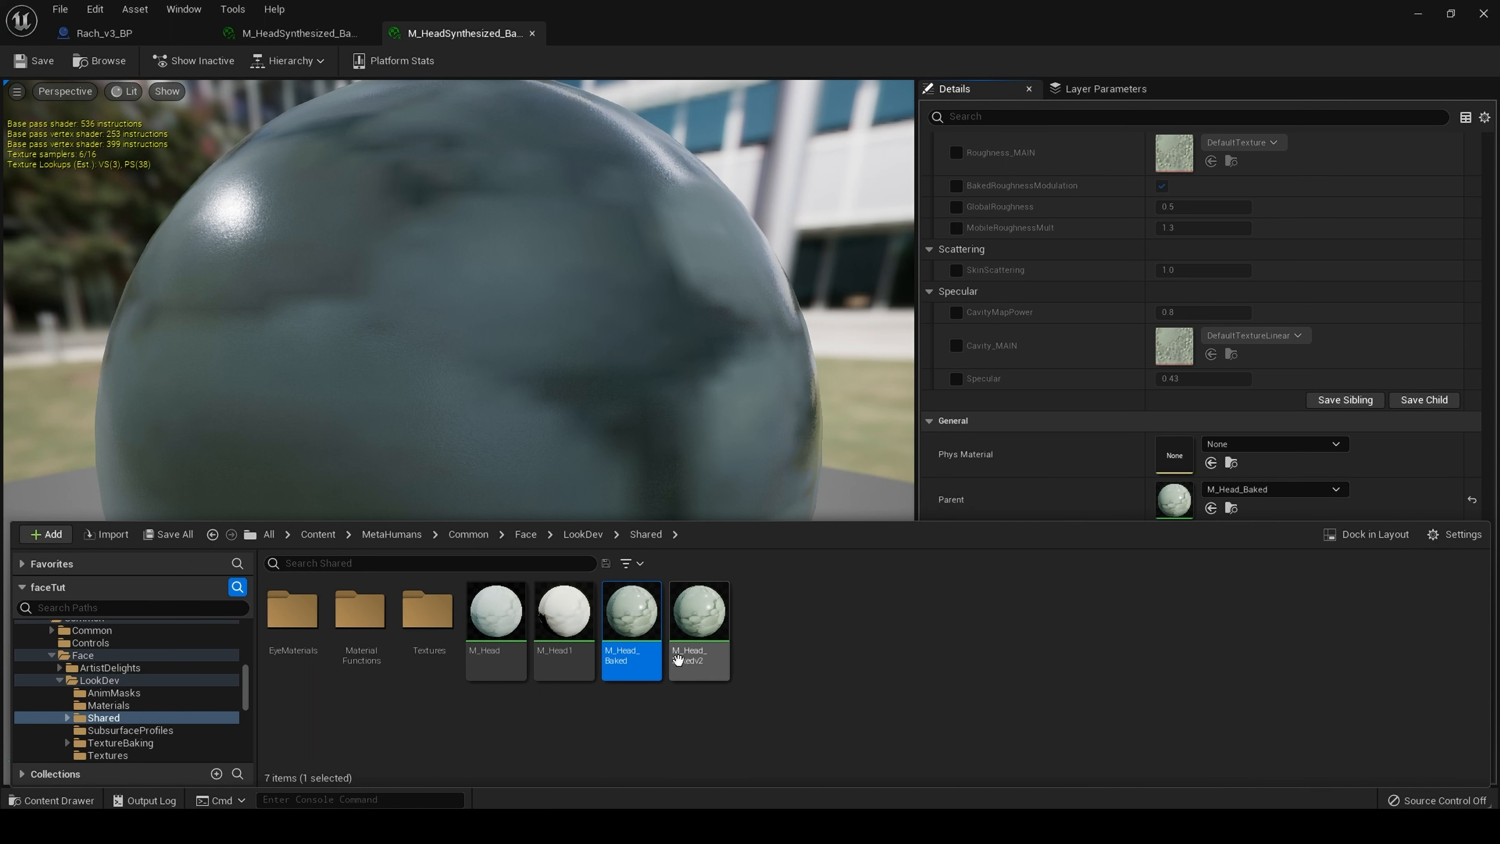
{"action": "right_click", "coordinate": [643, 640]}
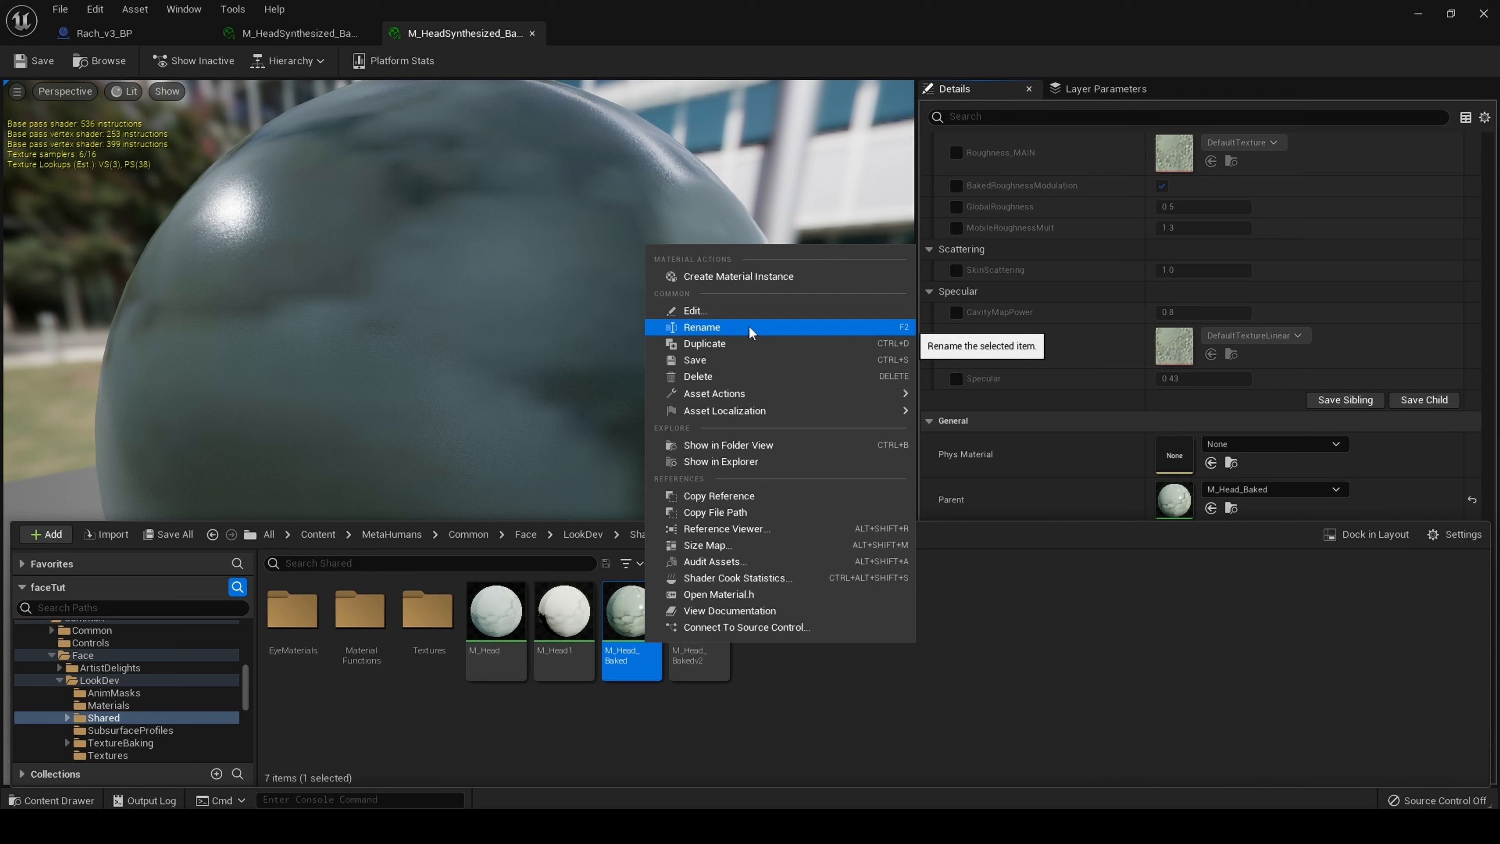
{"action": "left_click", "coordinate": [744, 343]}
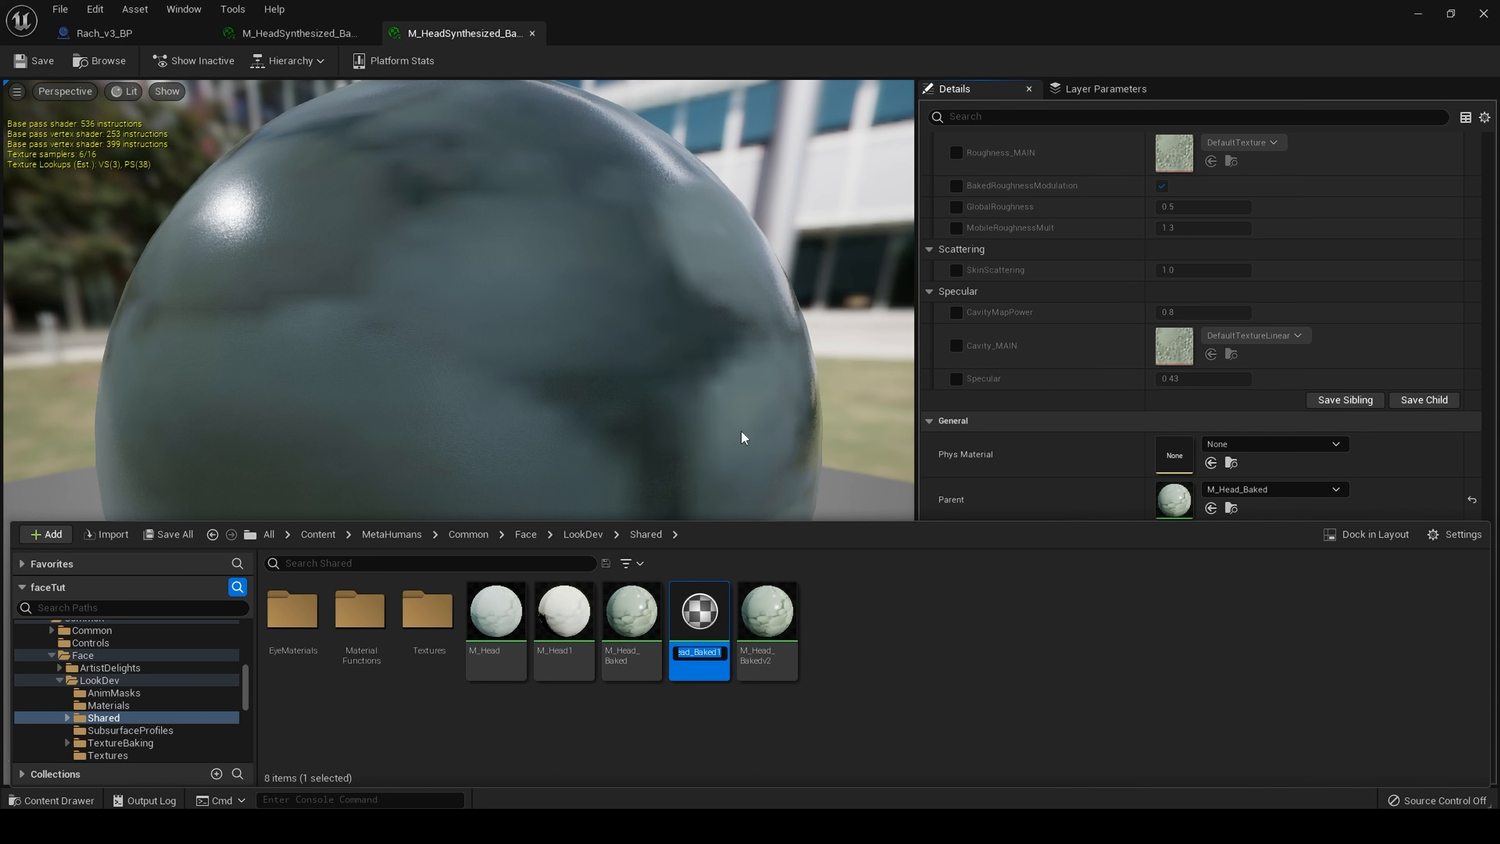
{"action": "left_click", "coordinate": [722, 653]}
{"action": "key", "text": "BackSpace"}
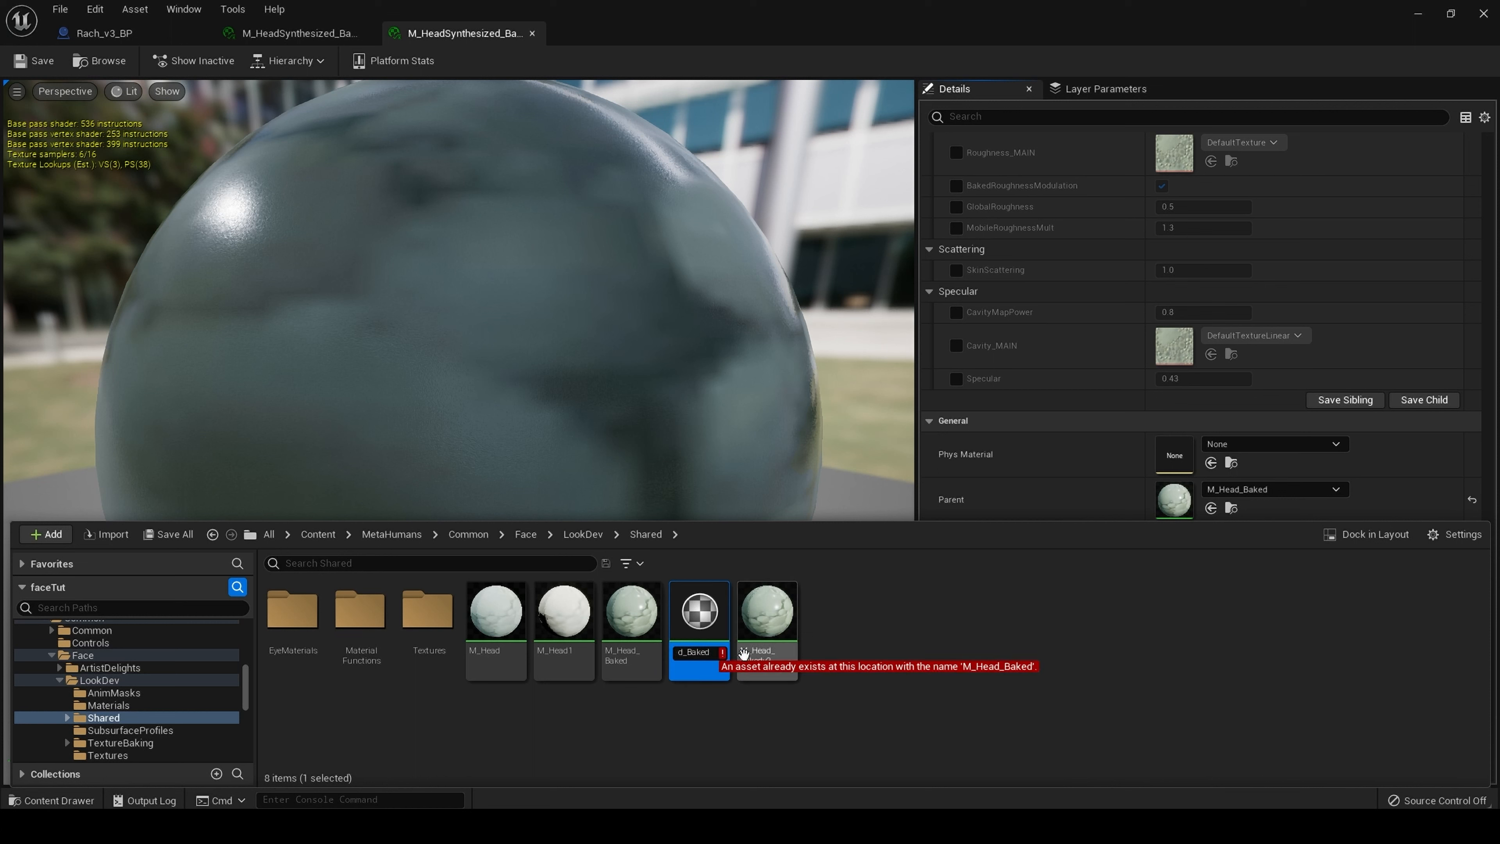
{"action": "type", "text": "v3"}
{"action": "key", "text": "Return"}
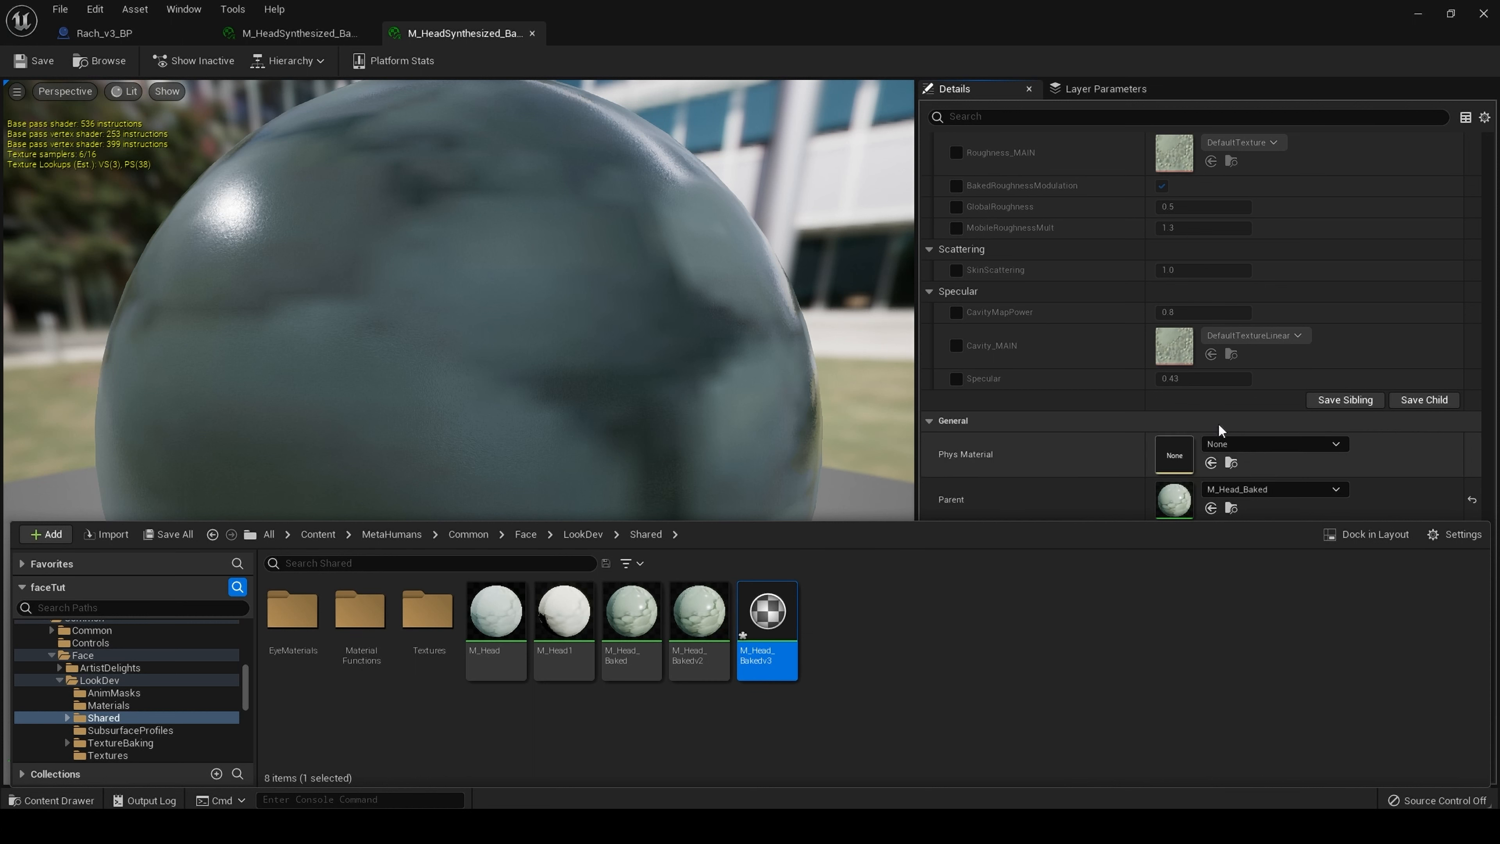
Set the parent of M_HeadSynthesized_Baked to M_Head_Bakedv3, then save and close that material instance
{"action": "left_click", "coordinate": [1255, 497]}
{"action": "left_click", "coordinate": [1287, 430]}
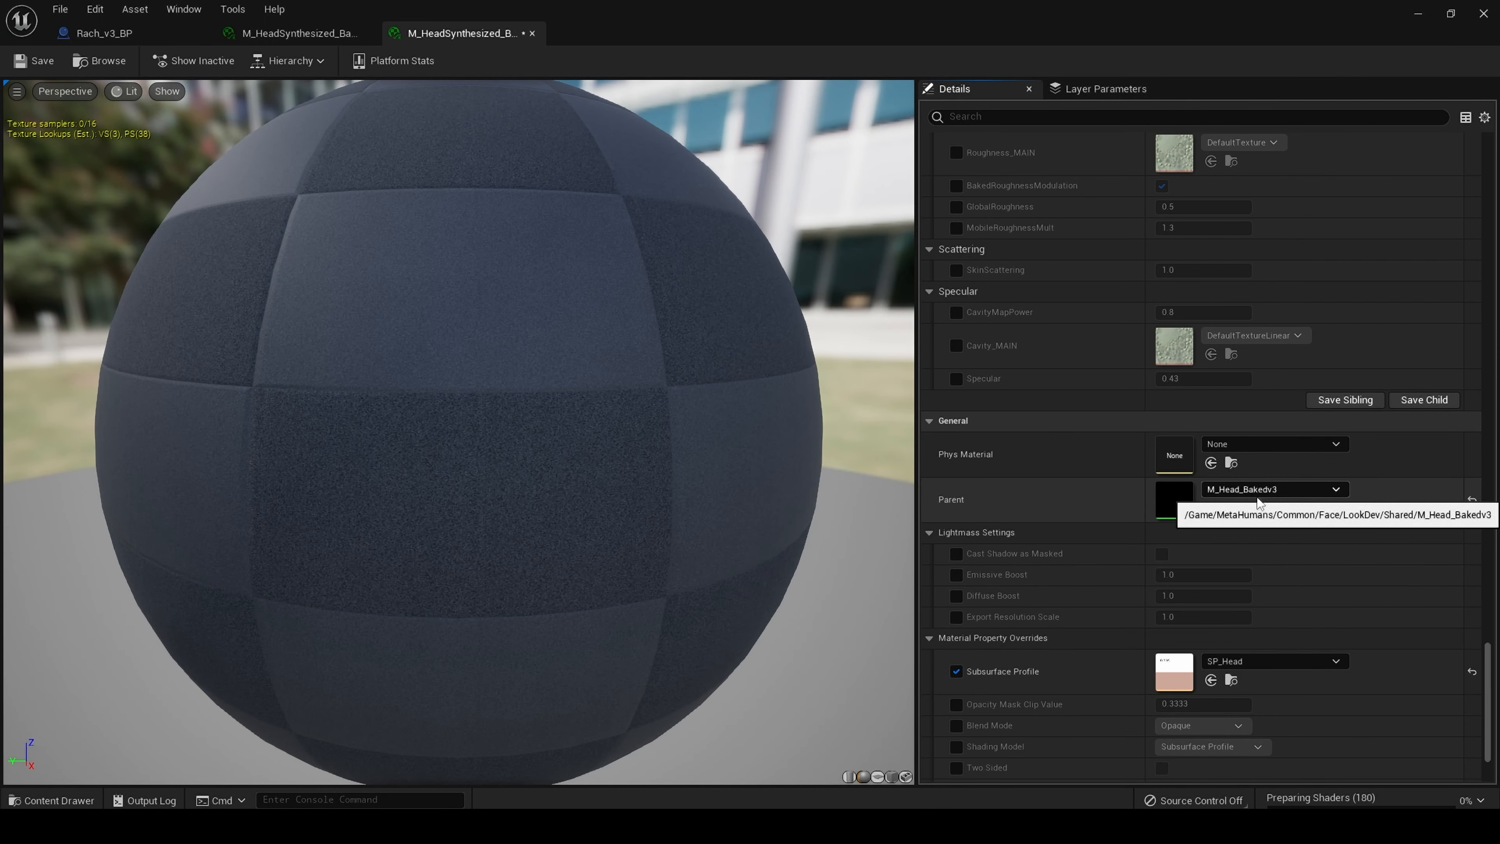
{"action": "left_click", "coordinate": [34, 61]}
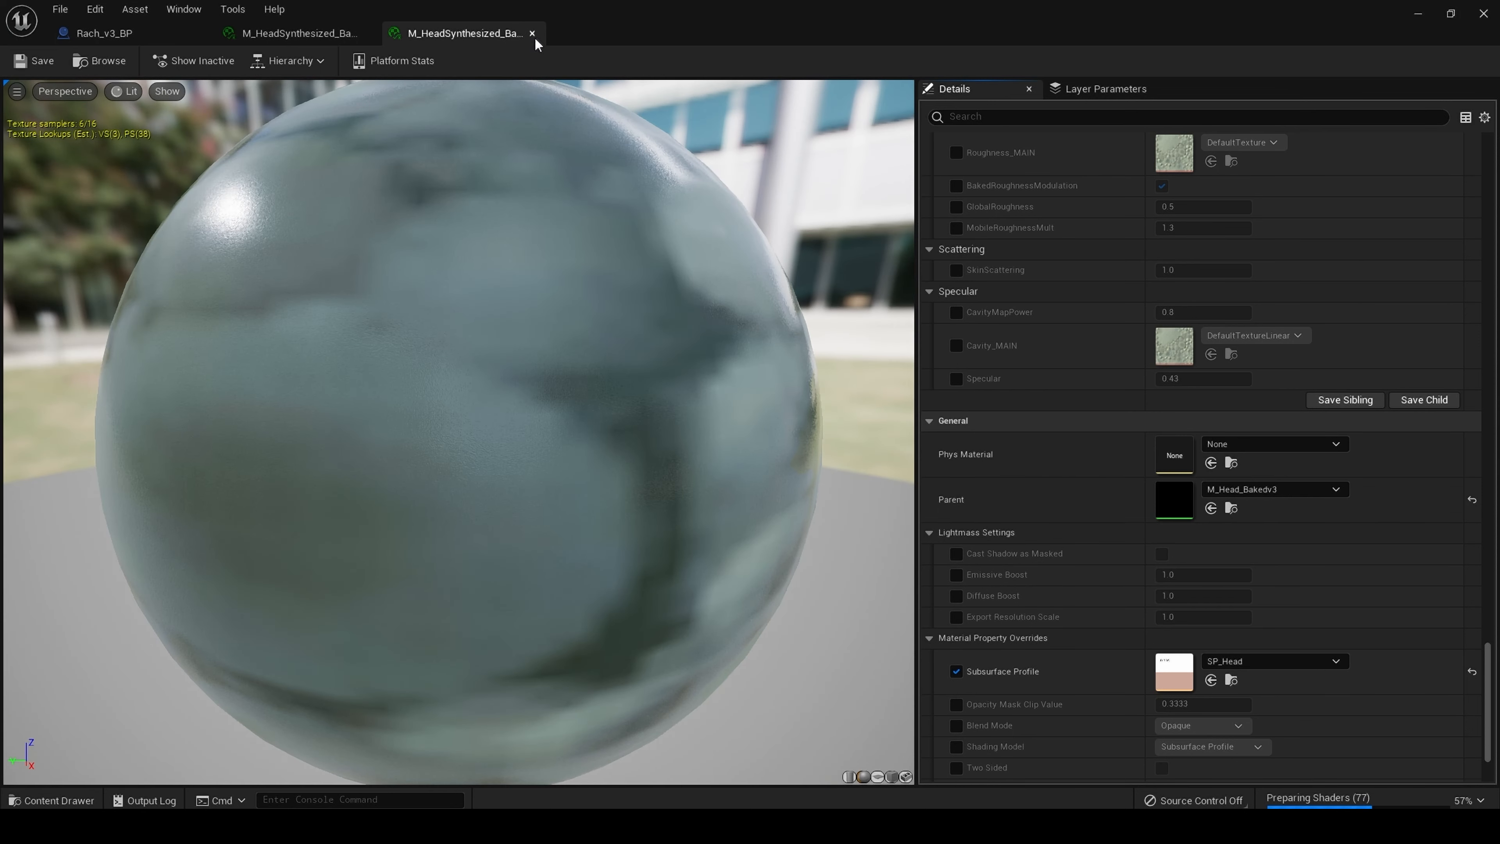
{"action": "left_click", "coordinate": [532, 33]}
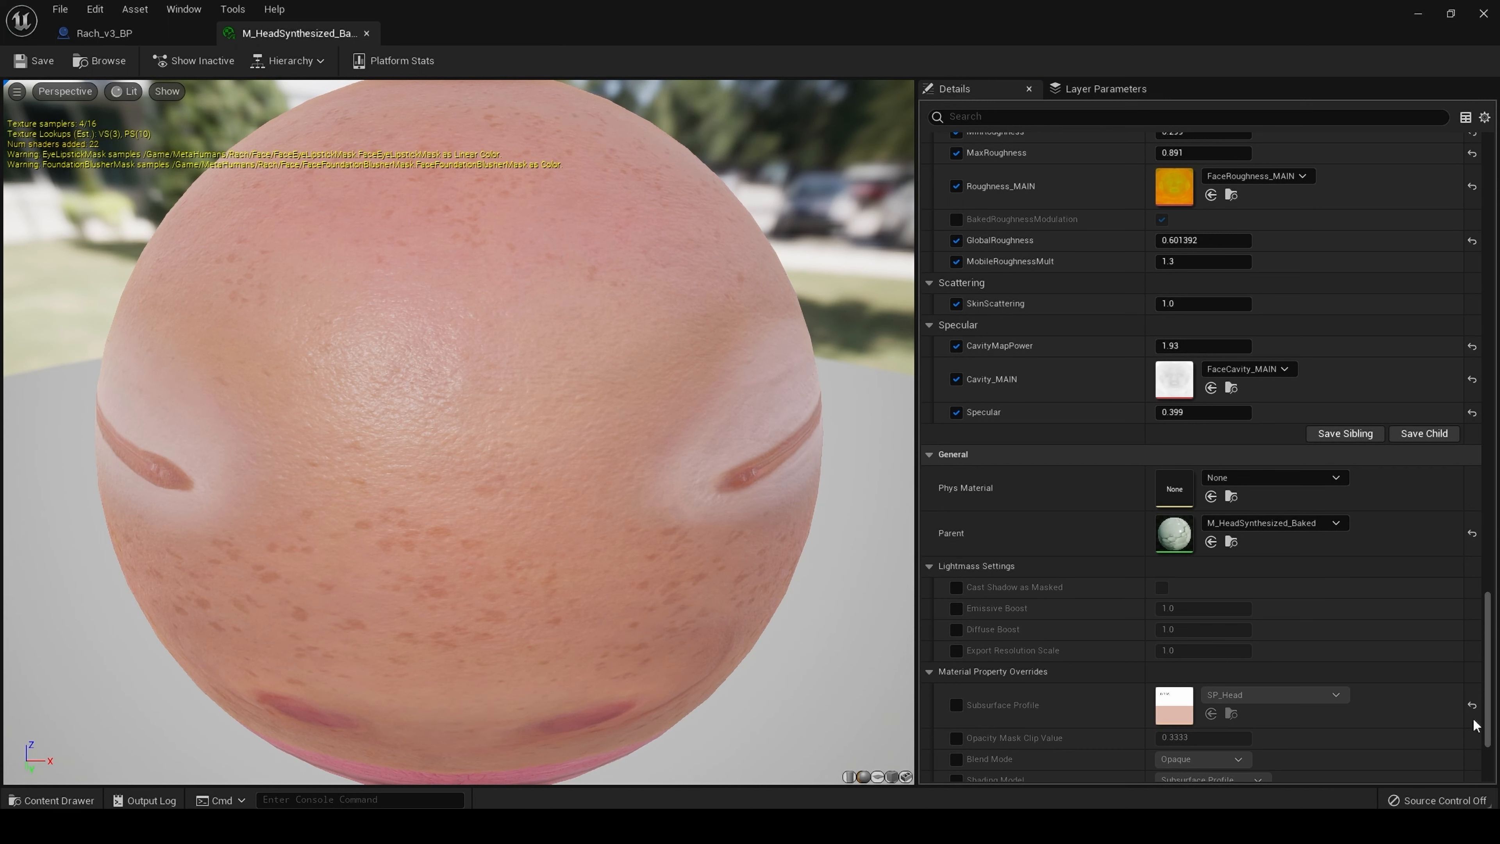
Open the M_Head_Bakedv3 material, set its blend mode to Masked and save it
{"action": "left_click", "coordinate": [34, 799]}
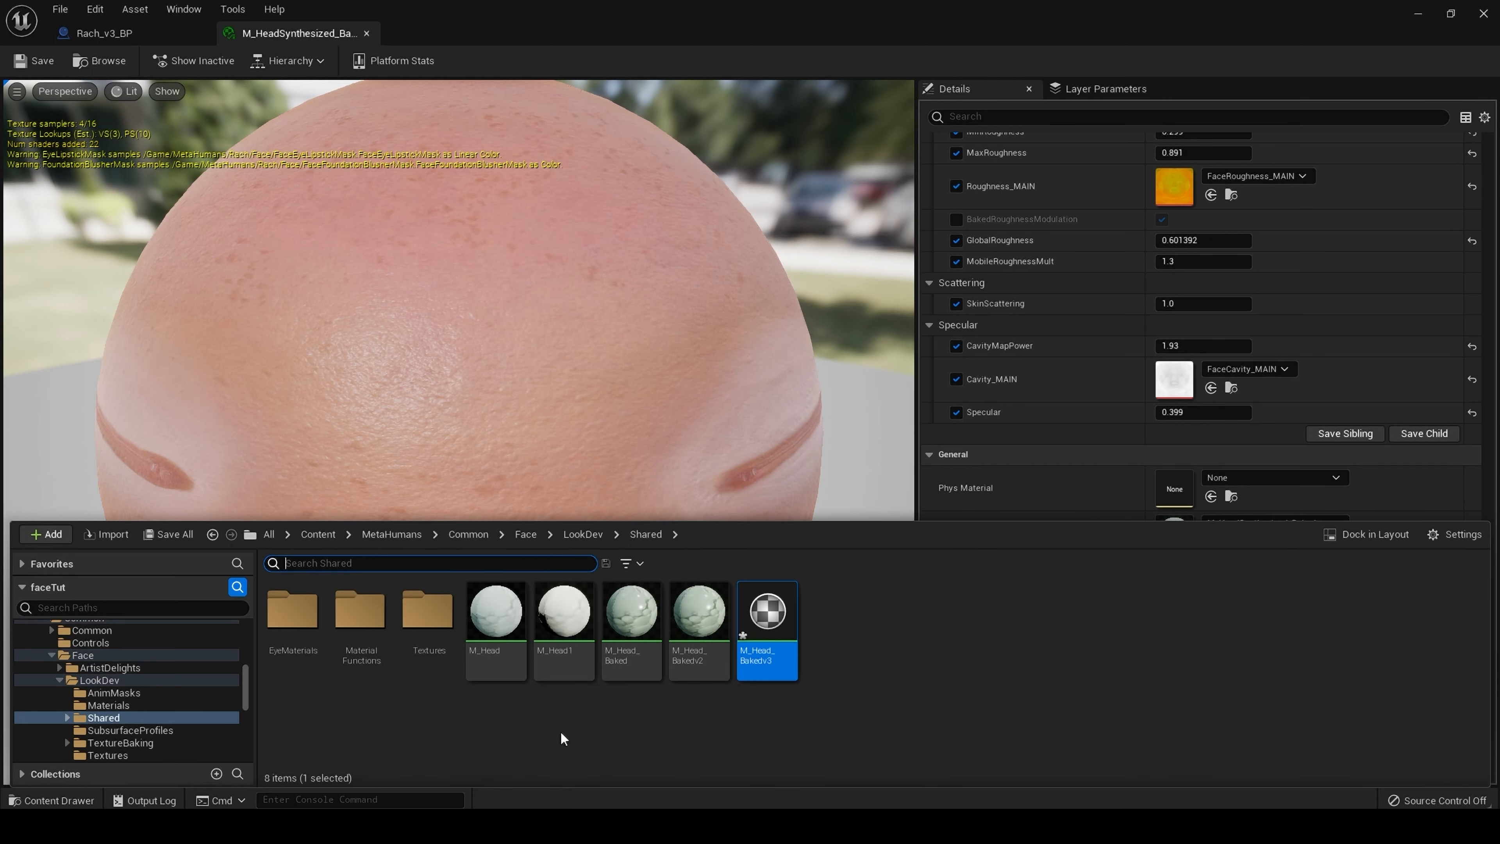
{"action": "double_click", "coordinate": [767, 623]}
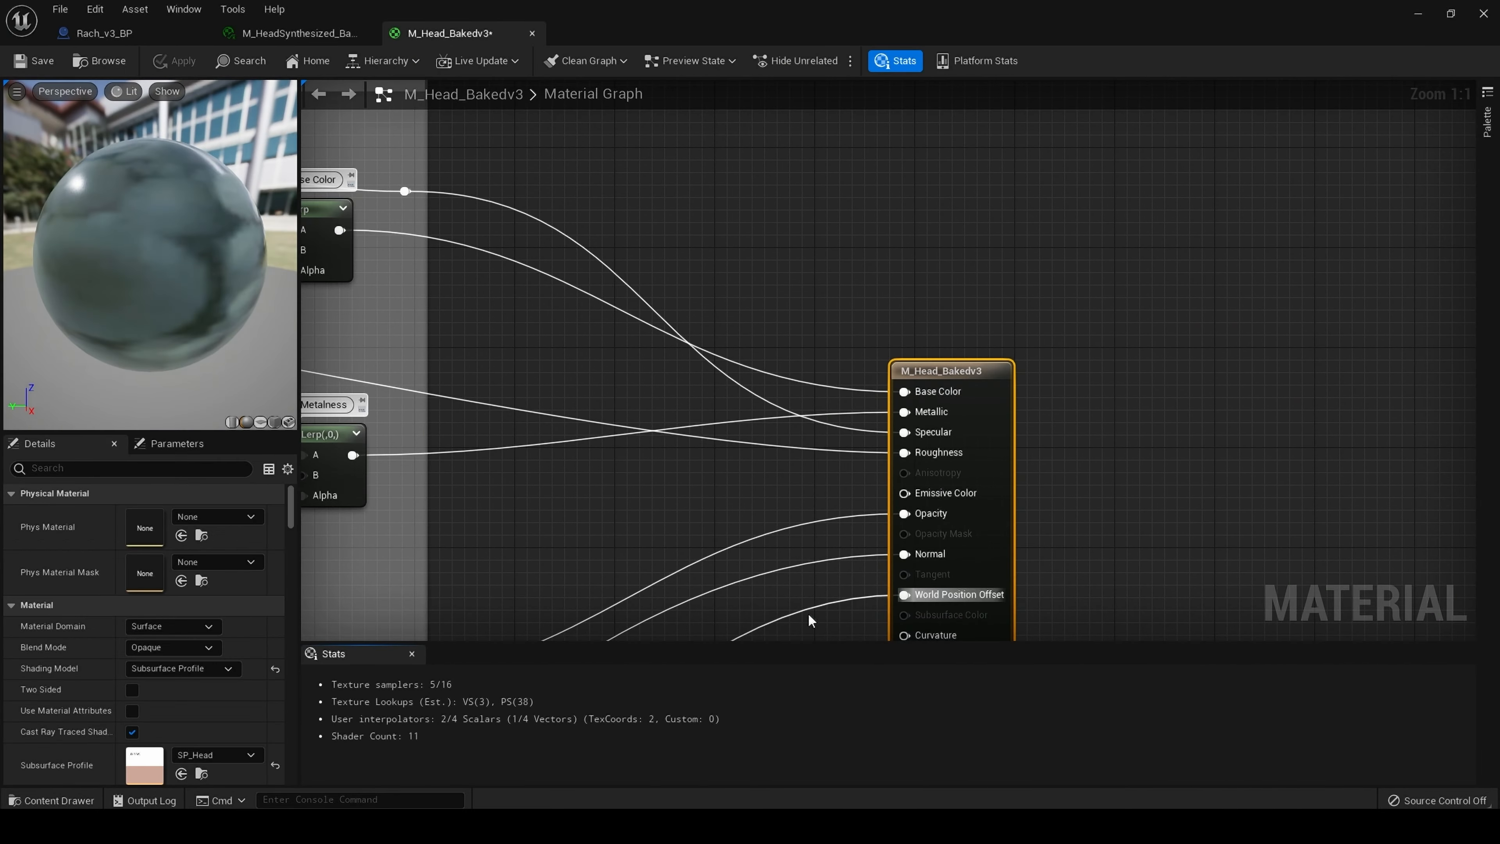
{"action": "right_click_drag", "start_coordinate": [1189, 496], "coordinate": [1303, 328]}
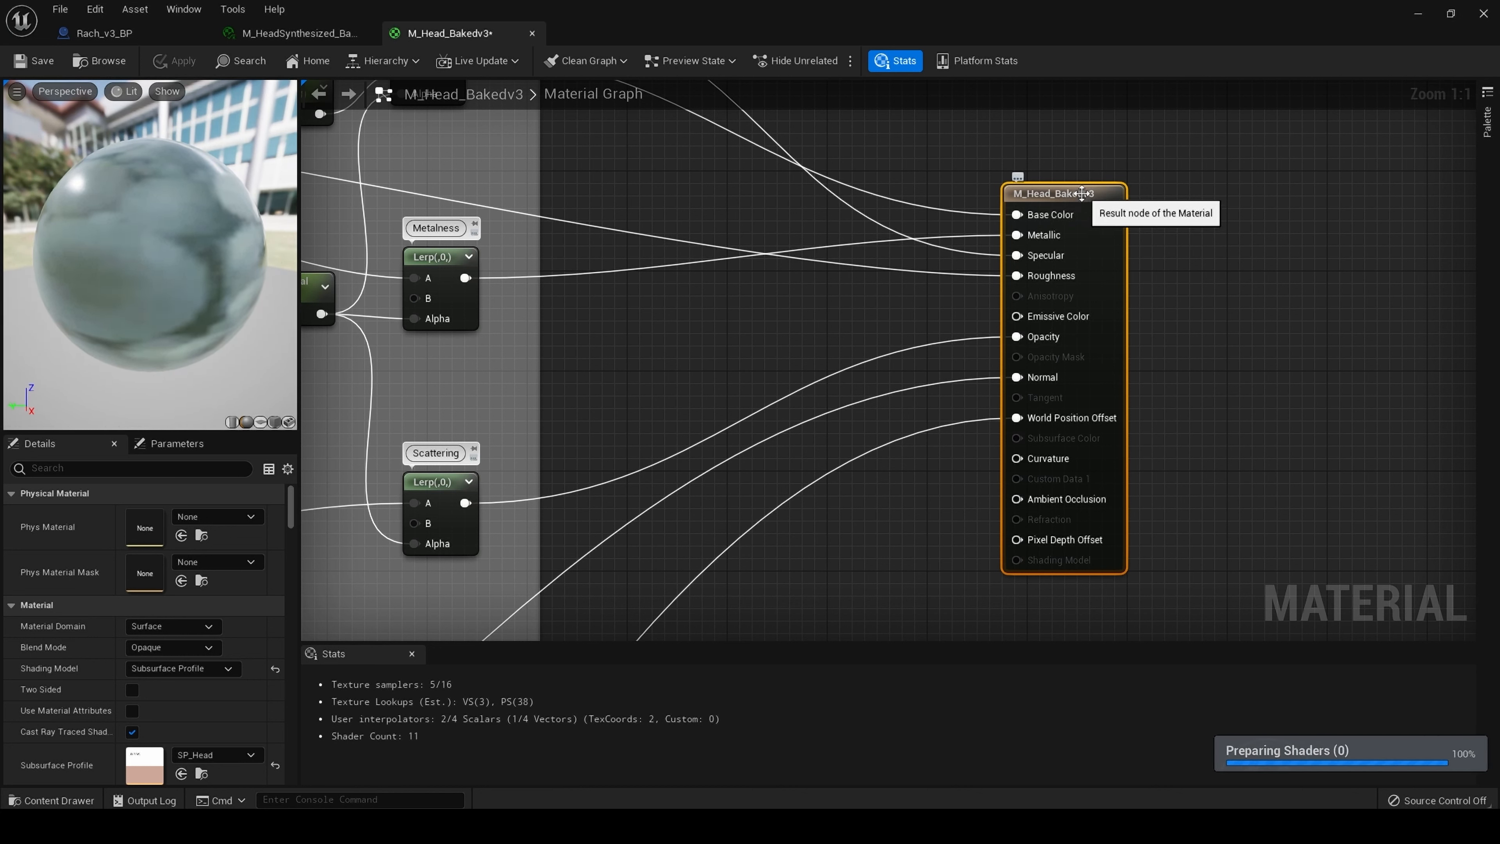
{"action": "left_click", "coordinate": [175, 647]}
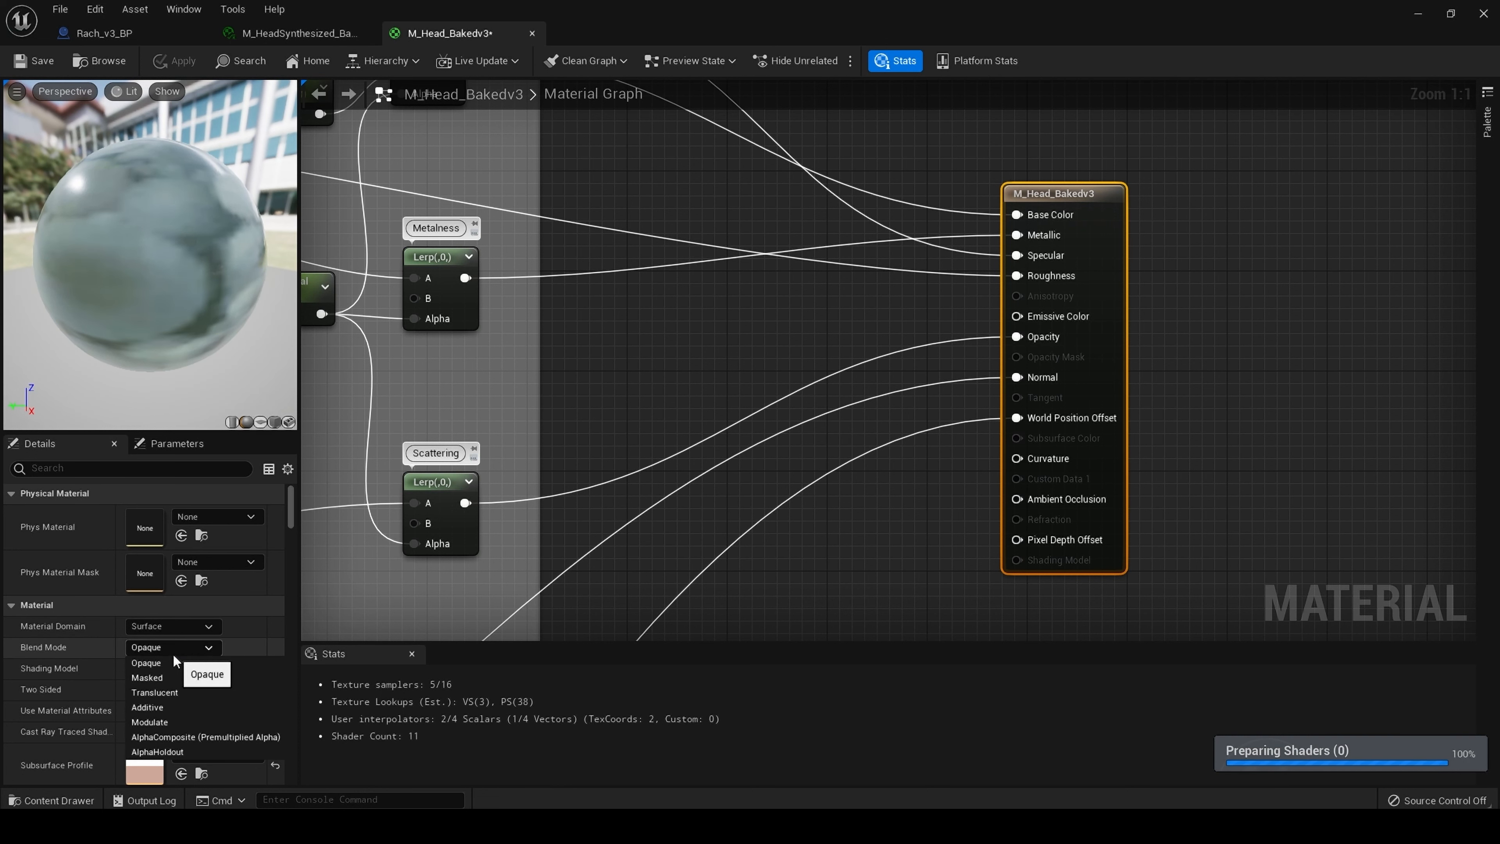
{"action": "left_click", "coordinate": [164, 684]}
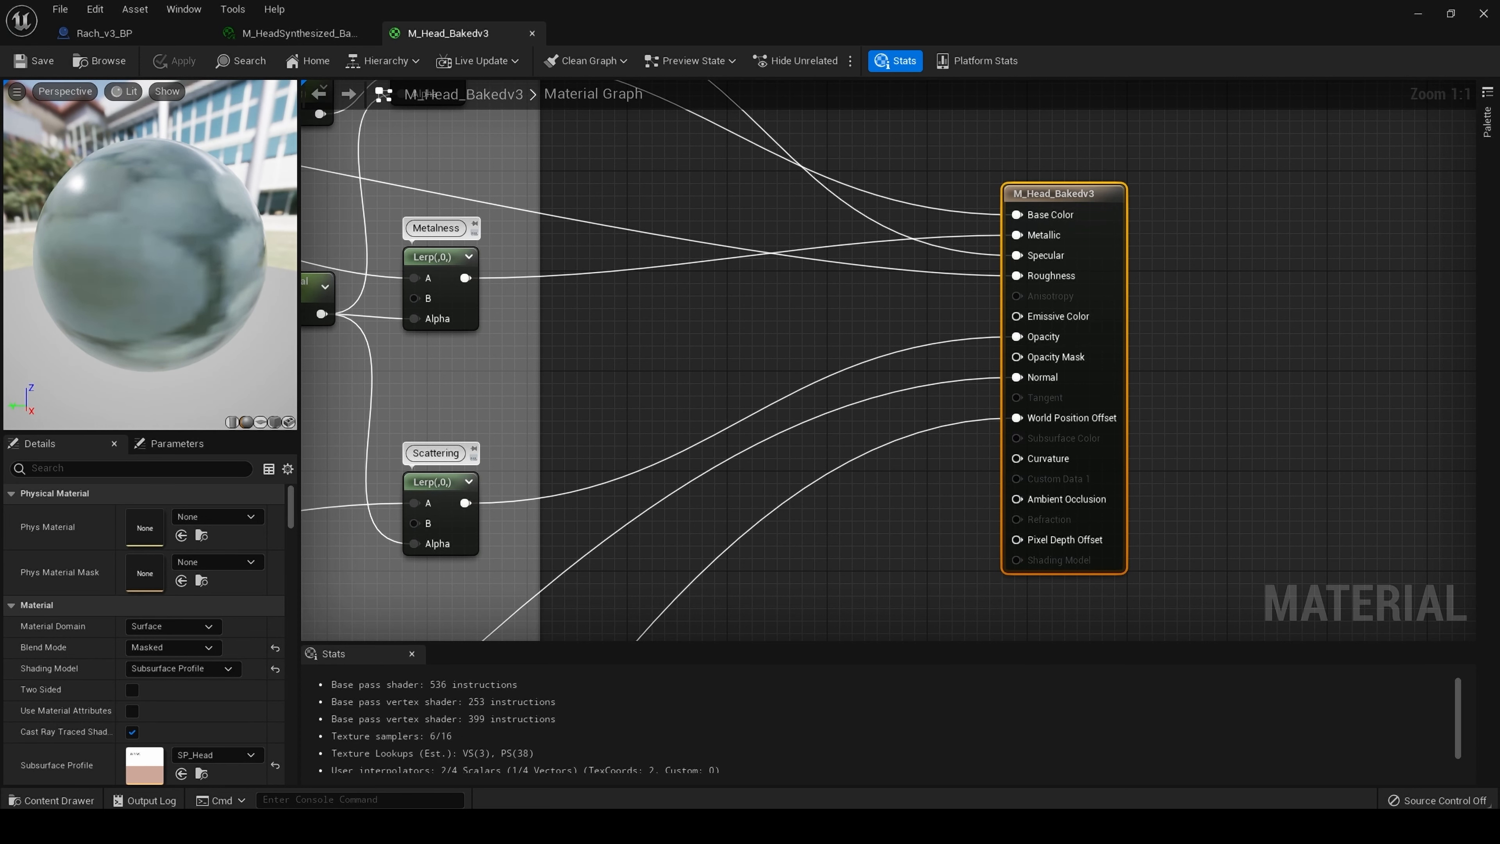
Add a TextureSampleParameter2D node named Opacity Mask and connect its R output to the material's Opacity Mask input
{"action": "right_click_drag", "start_coordinate": [1296, 403], "coordinate": [1451, 310]}
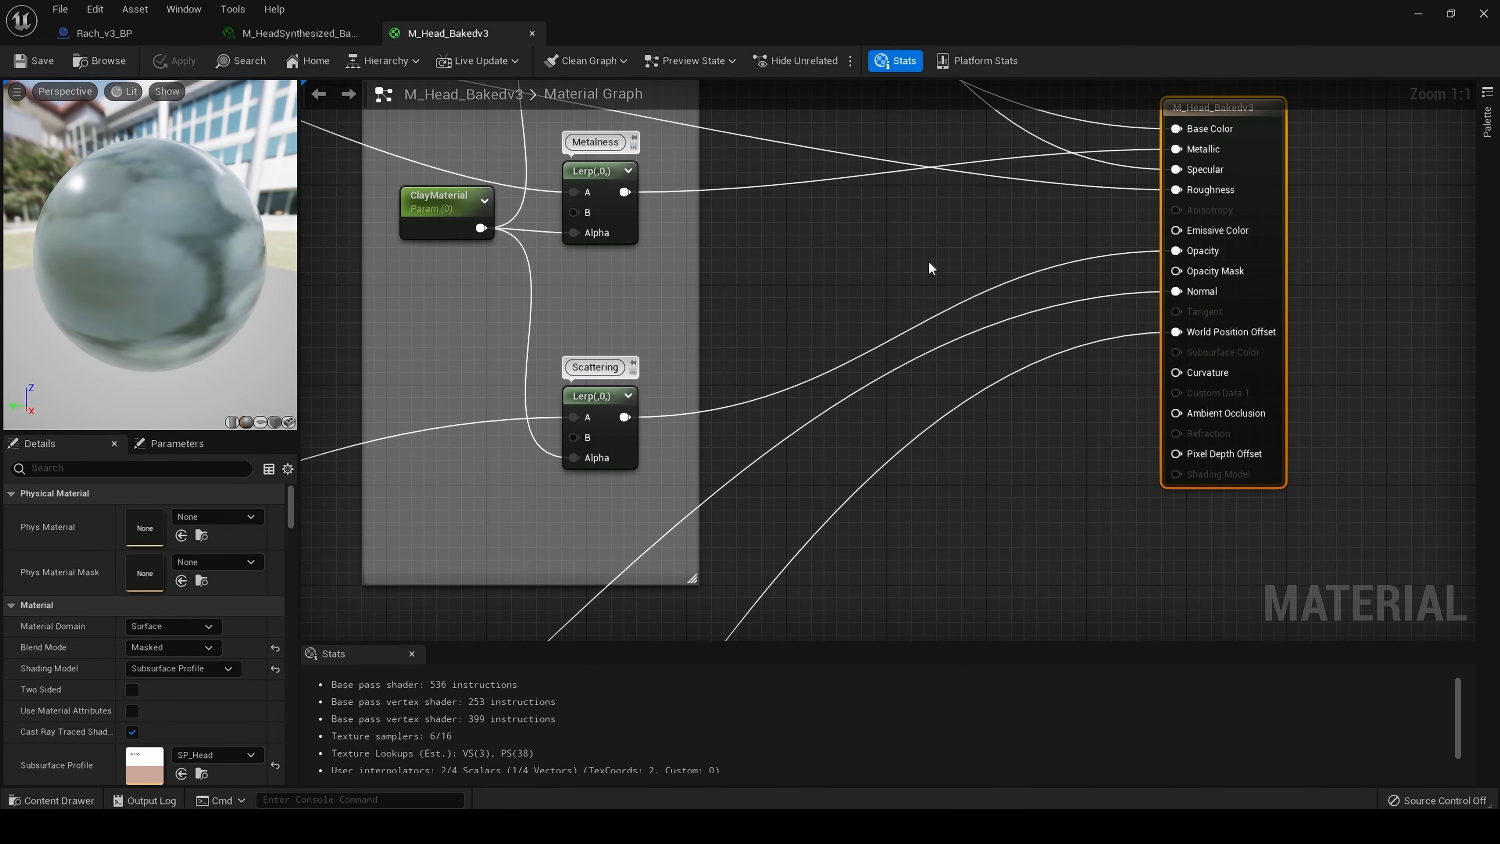
{"action": "right_click", "coordinate": [830, 262]}
{"action": "type", "text": "t"}
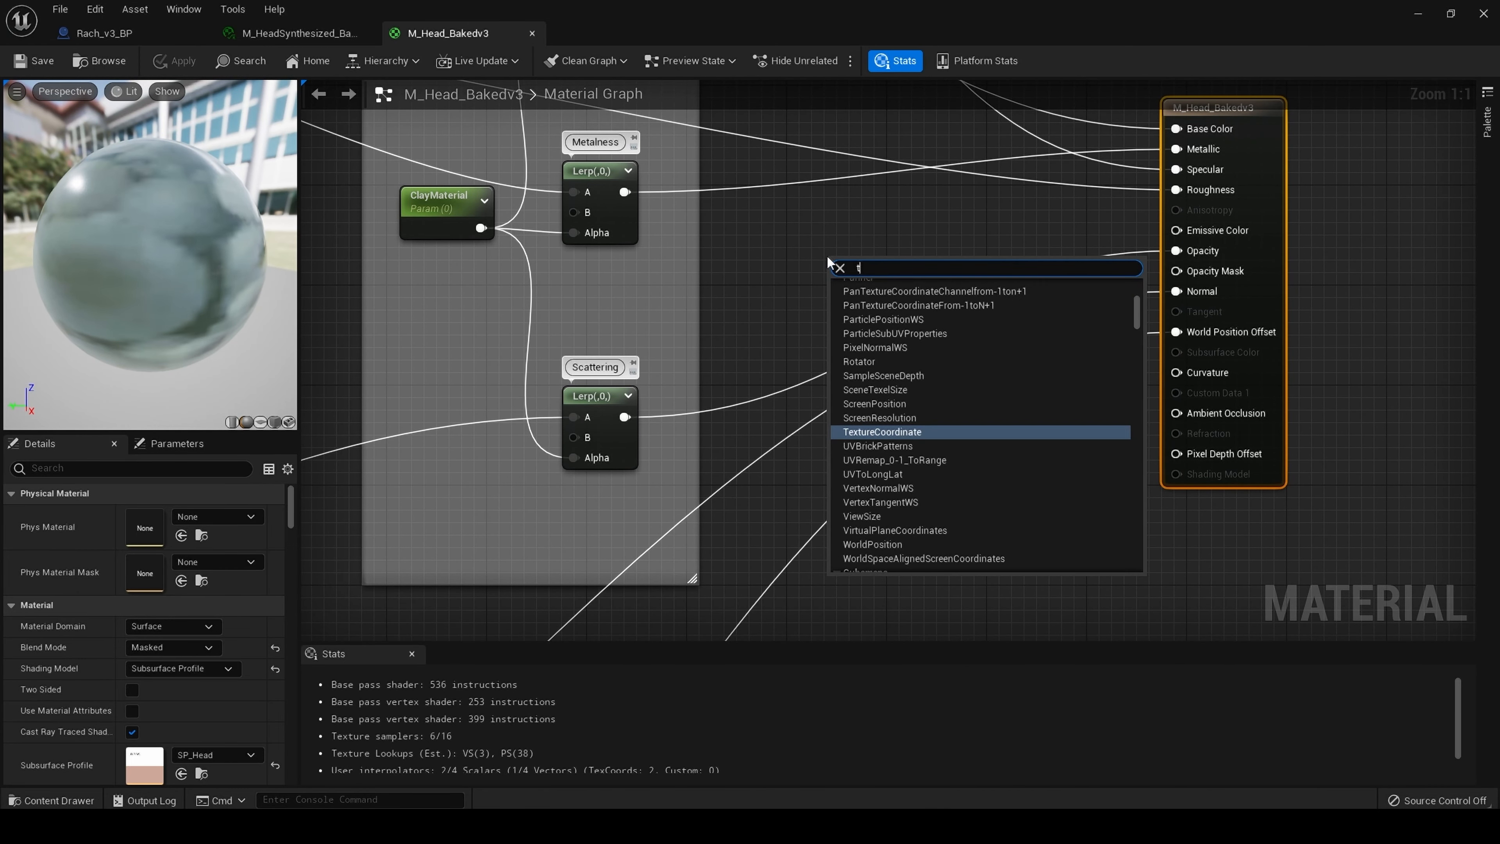
{"action": "type", "text": "exture"}
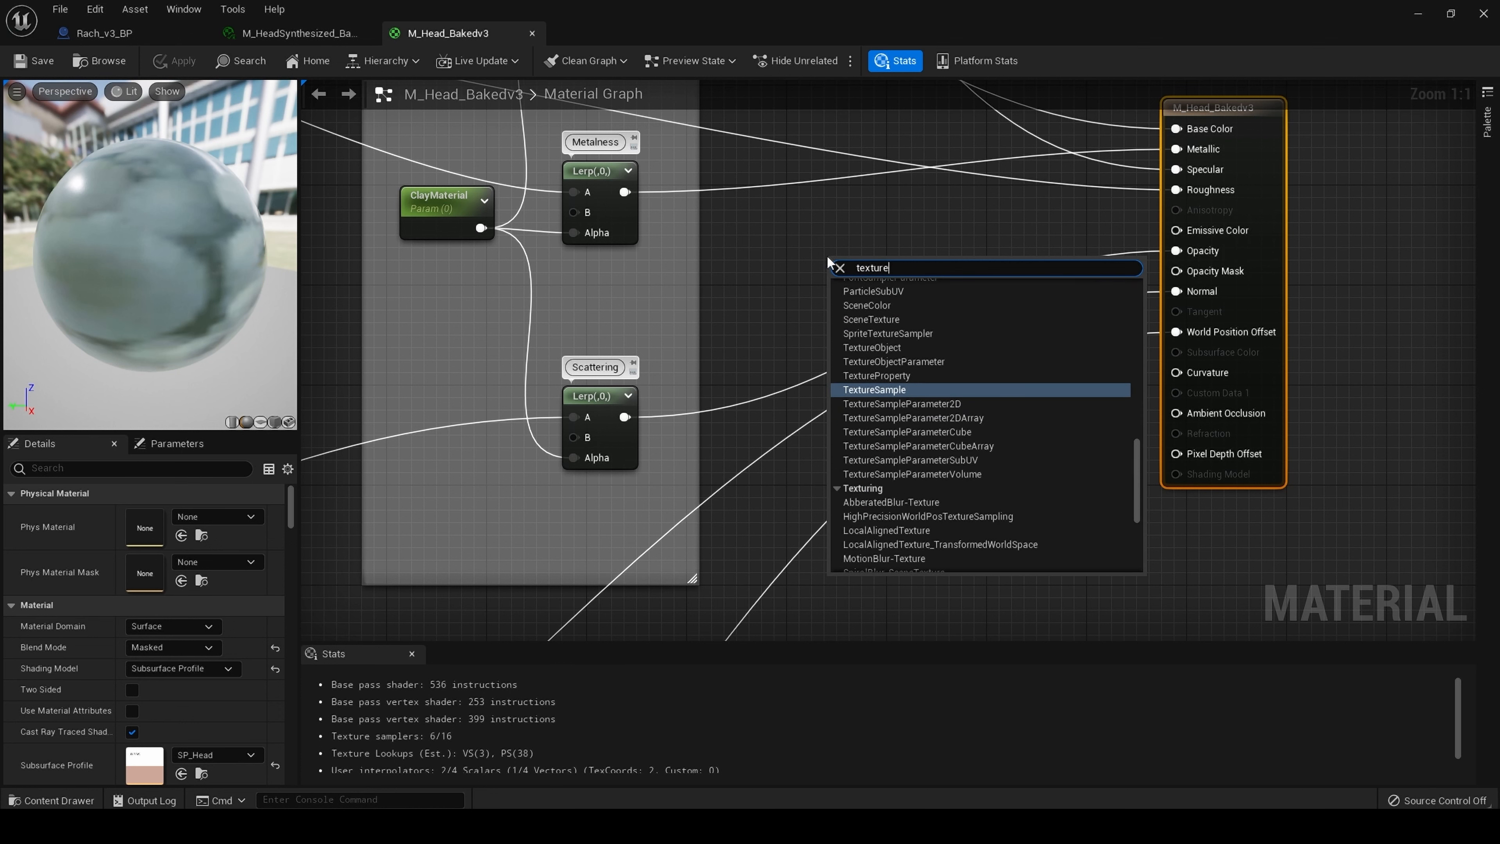
{"action": "left_click", "coordinate": [936, 403]}
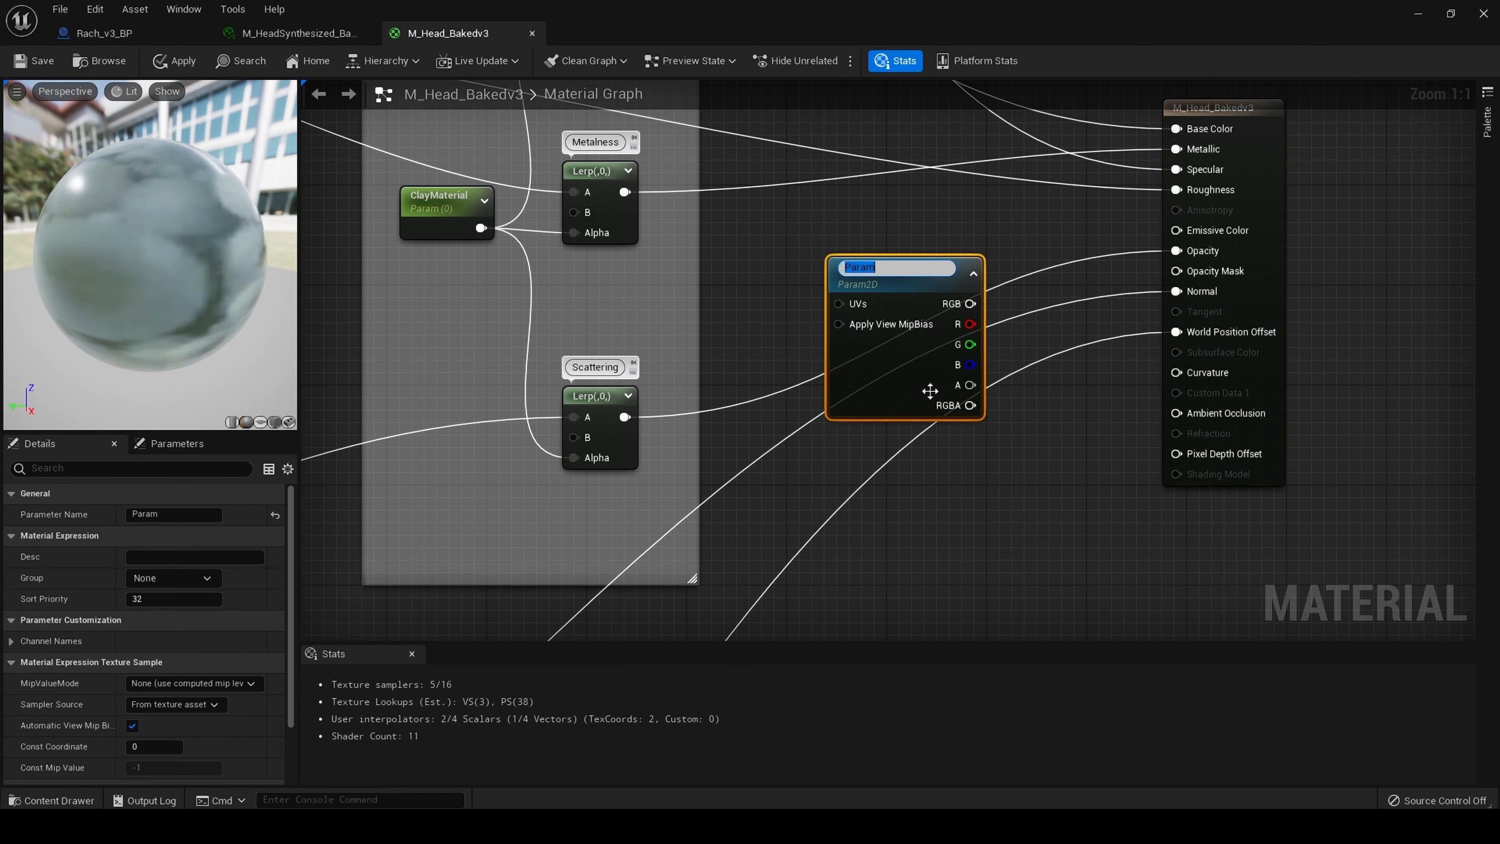
{"action": "key", "text": "BackSpace"}
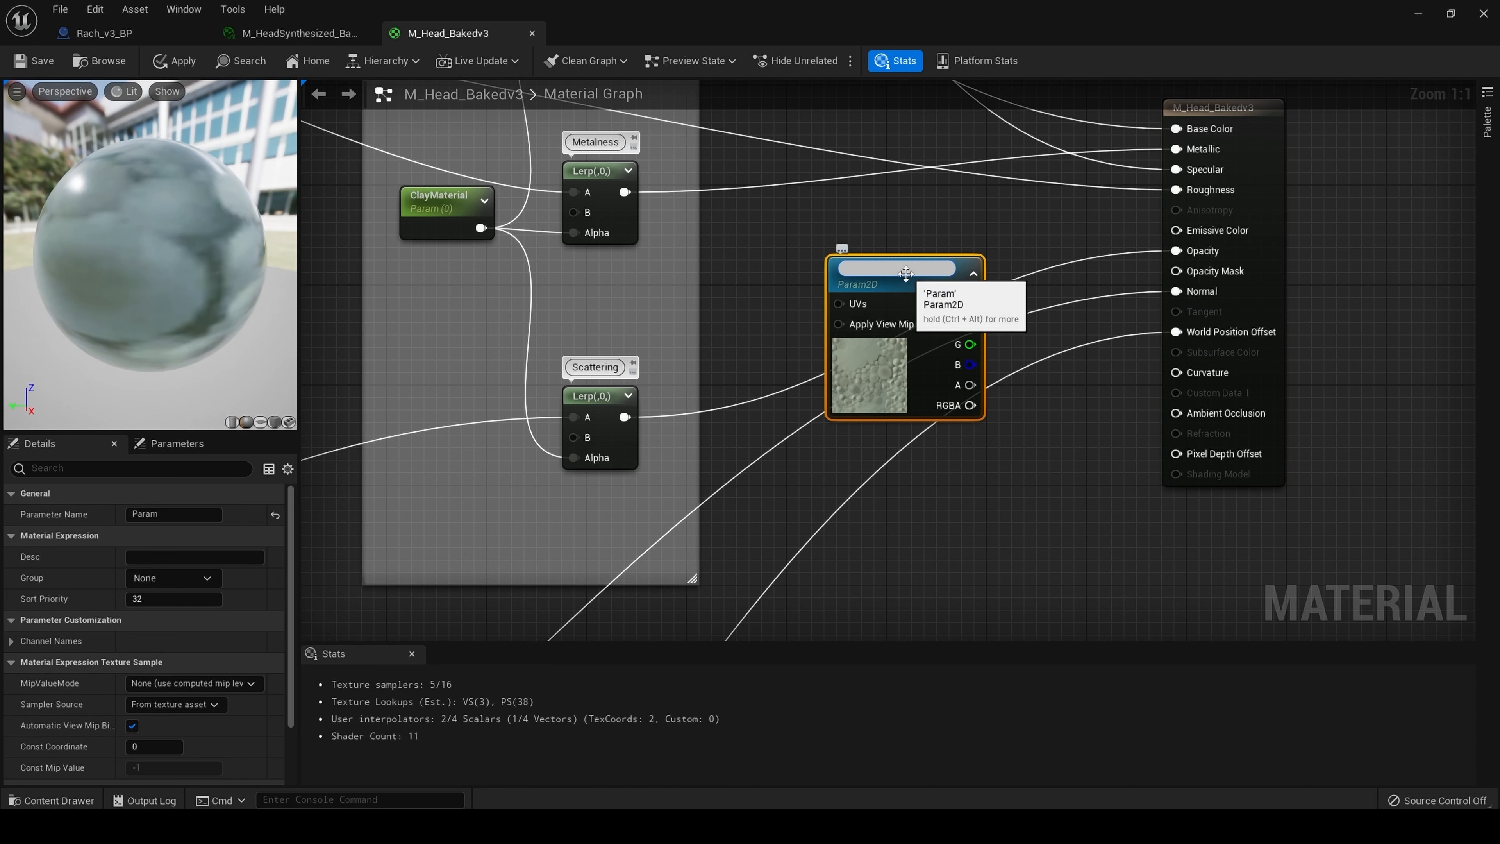
{"action": "type", "text": "Opacity Mask"}
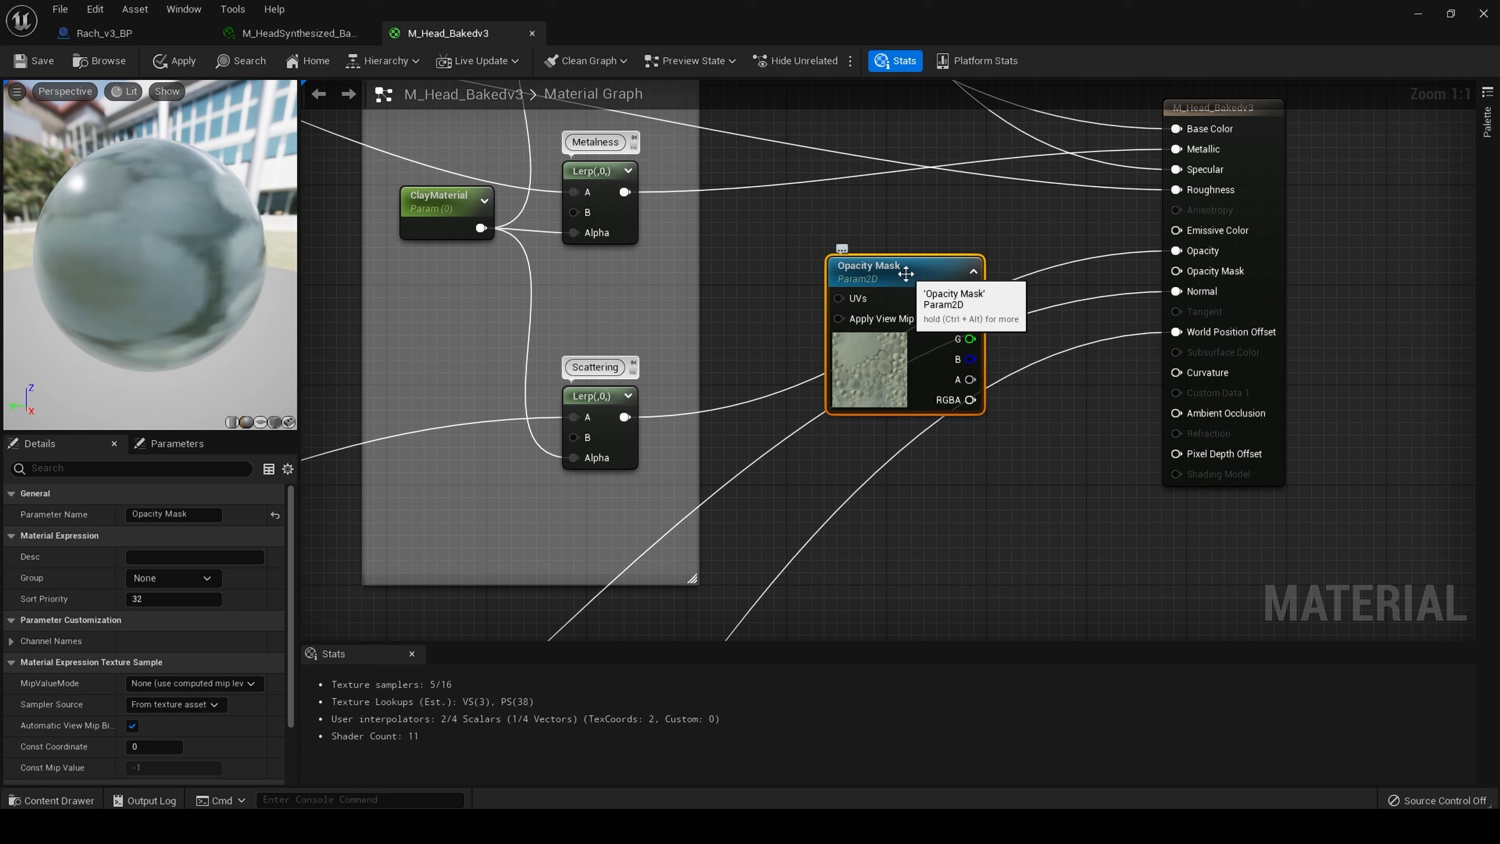
{"action": "key", "text": "Return"}
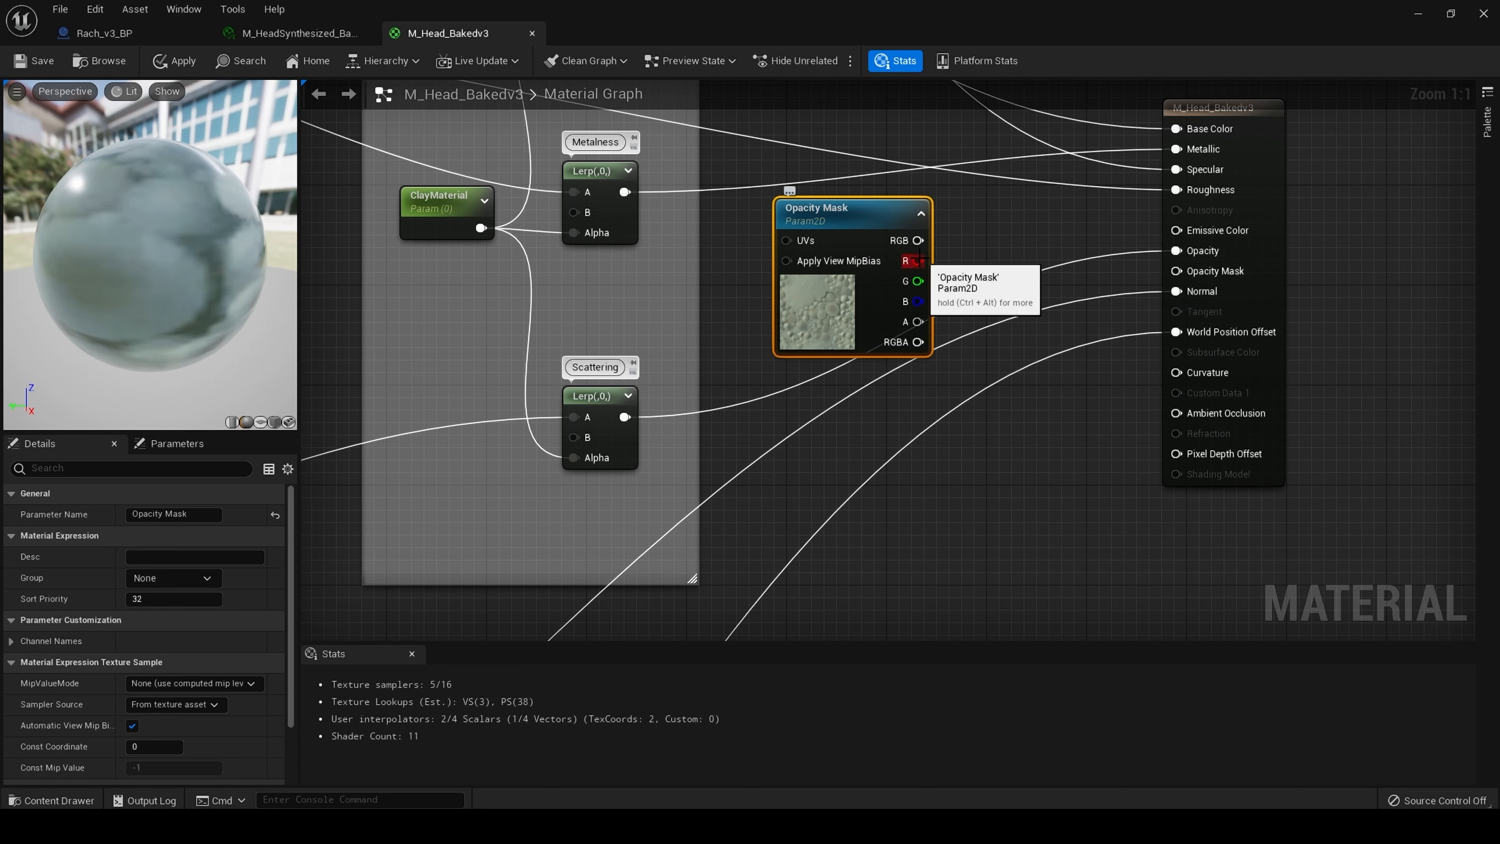
{"action": "left_click_drag", "start_coordinate": [930, 260], "coordinate": [1196, 275]}
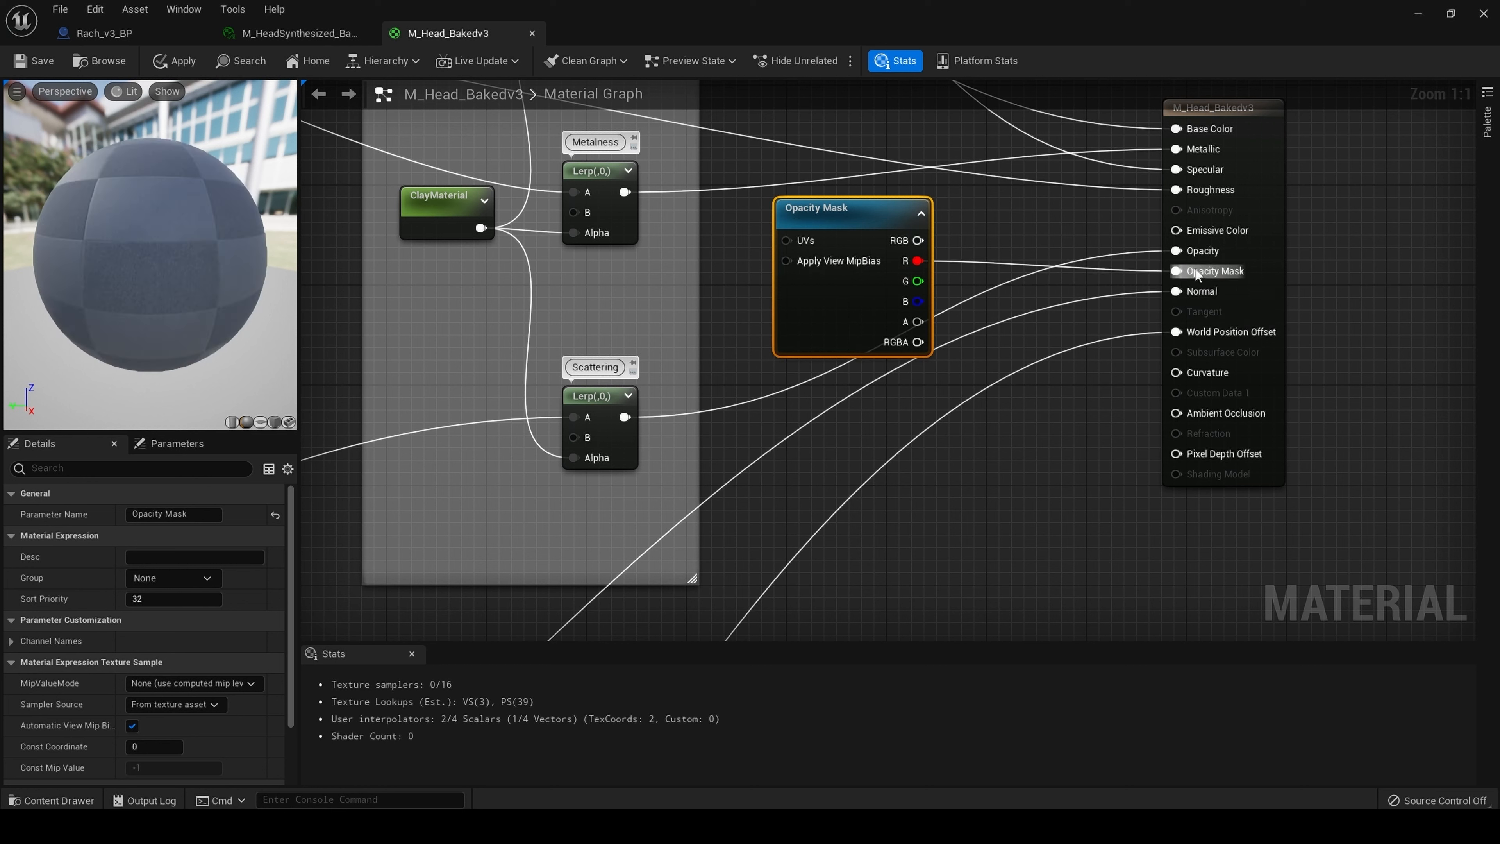
{"action": "left_click", "coordinate": [844, 210]}
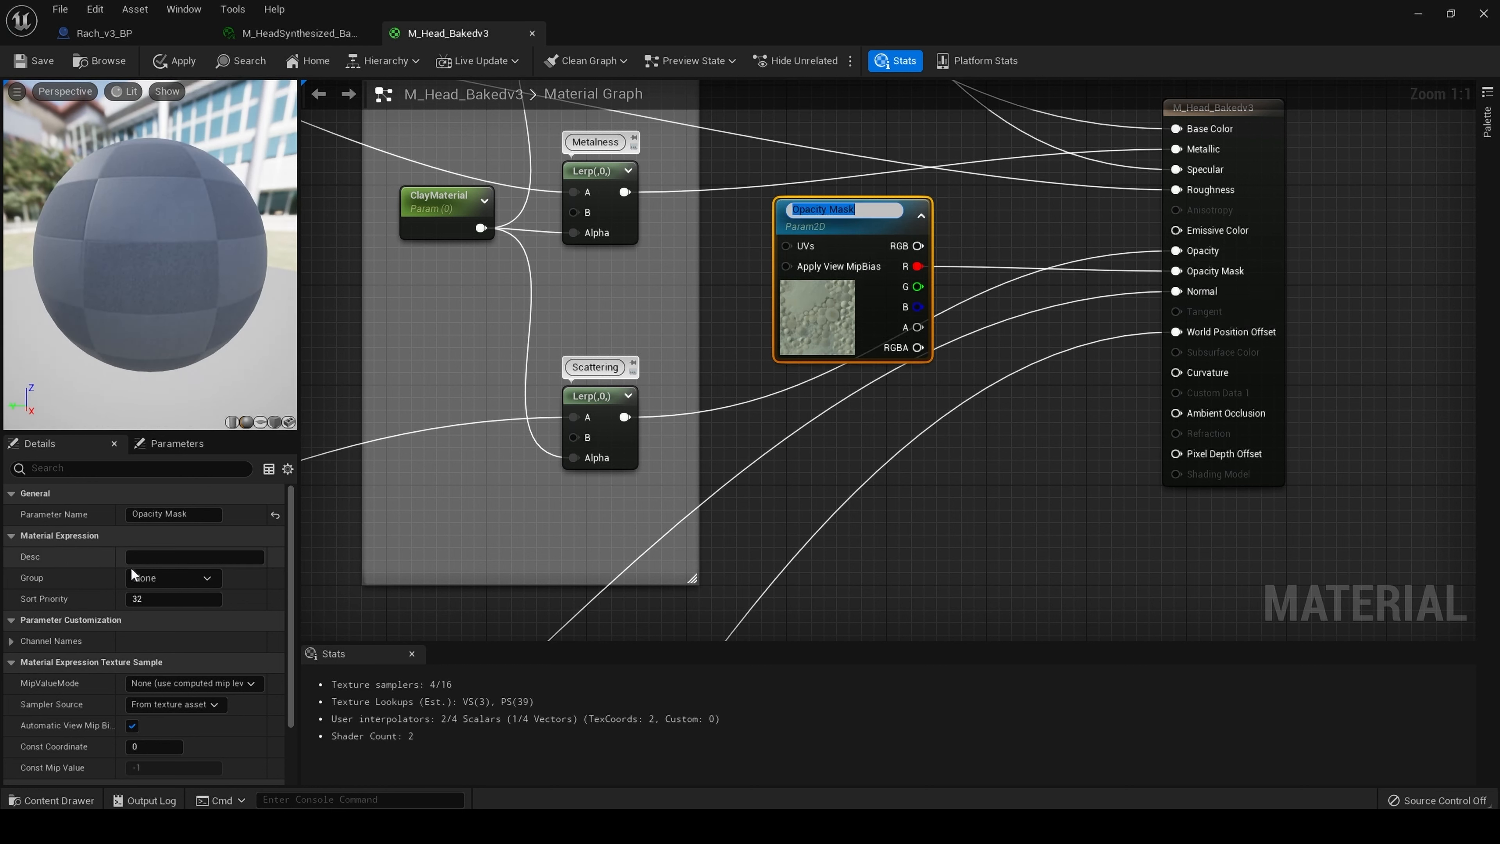
{"action": "left_click", "coordinate": [165, 580]}
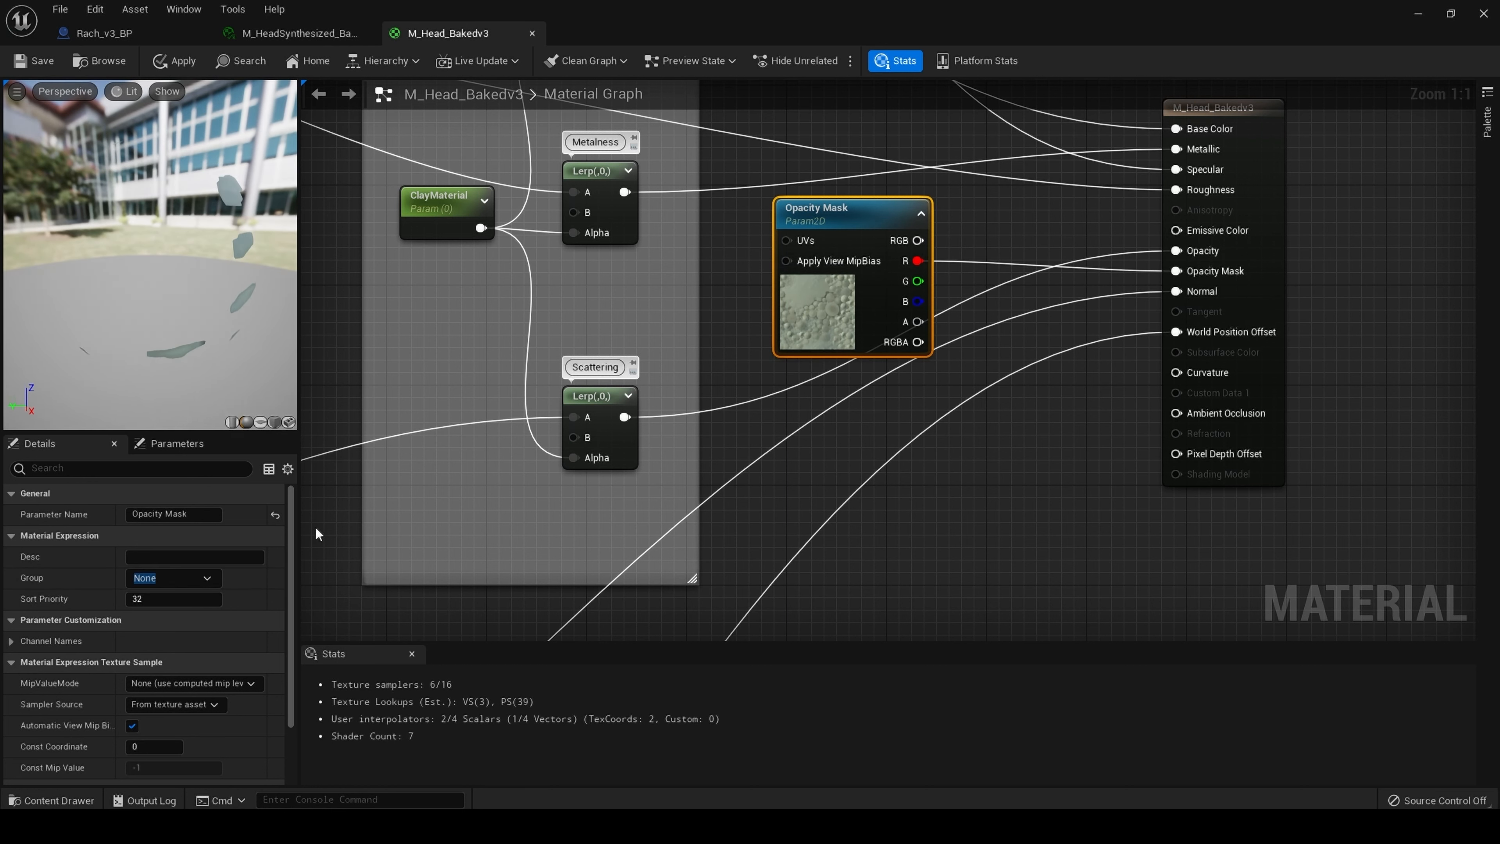
{"action": "key", "text": "Delete"}
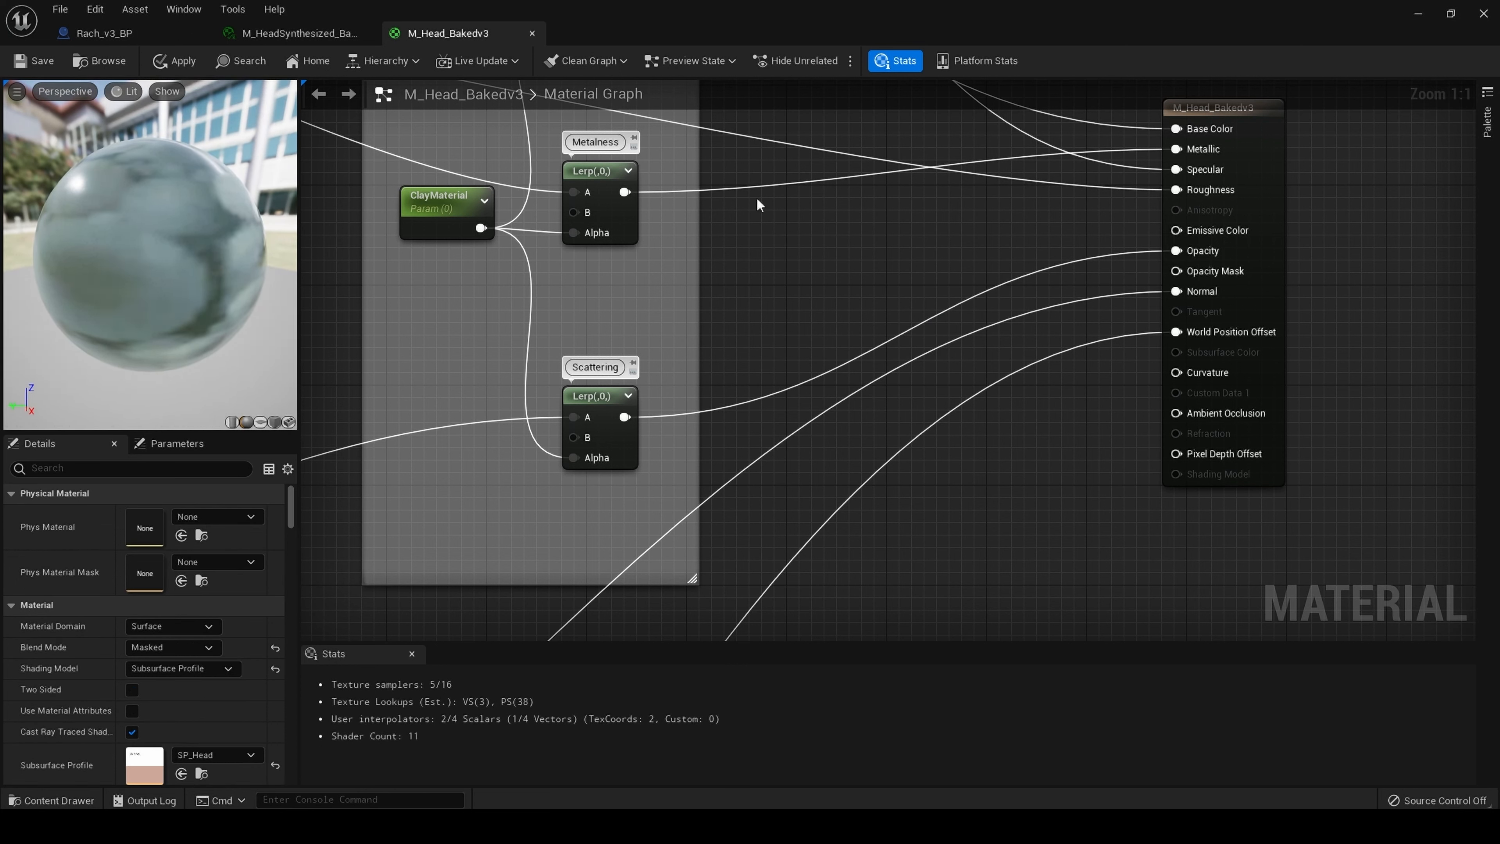
{"action": "key", "text": "ctrl+z"}
Set the Opacity Mask parameter's group to Jobutsu, then save and close the M_Head_Bakedv3 material
{"action": "left_click", "coordinate": [870, 227]}
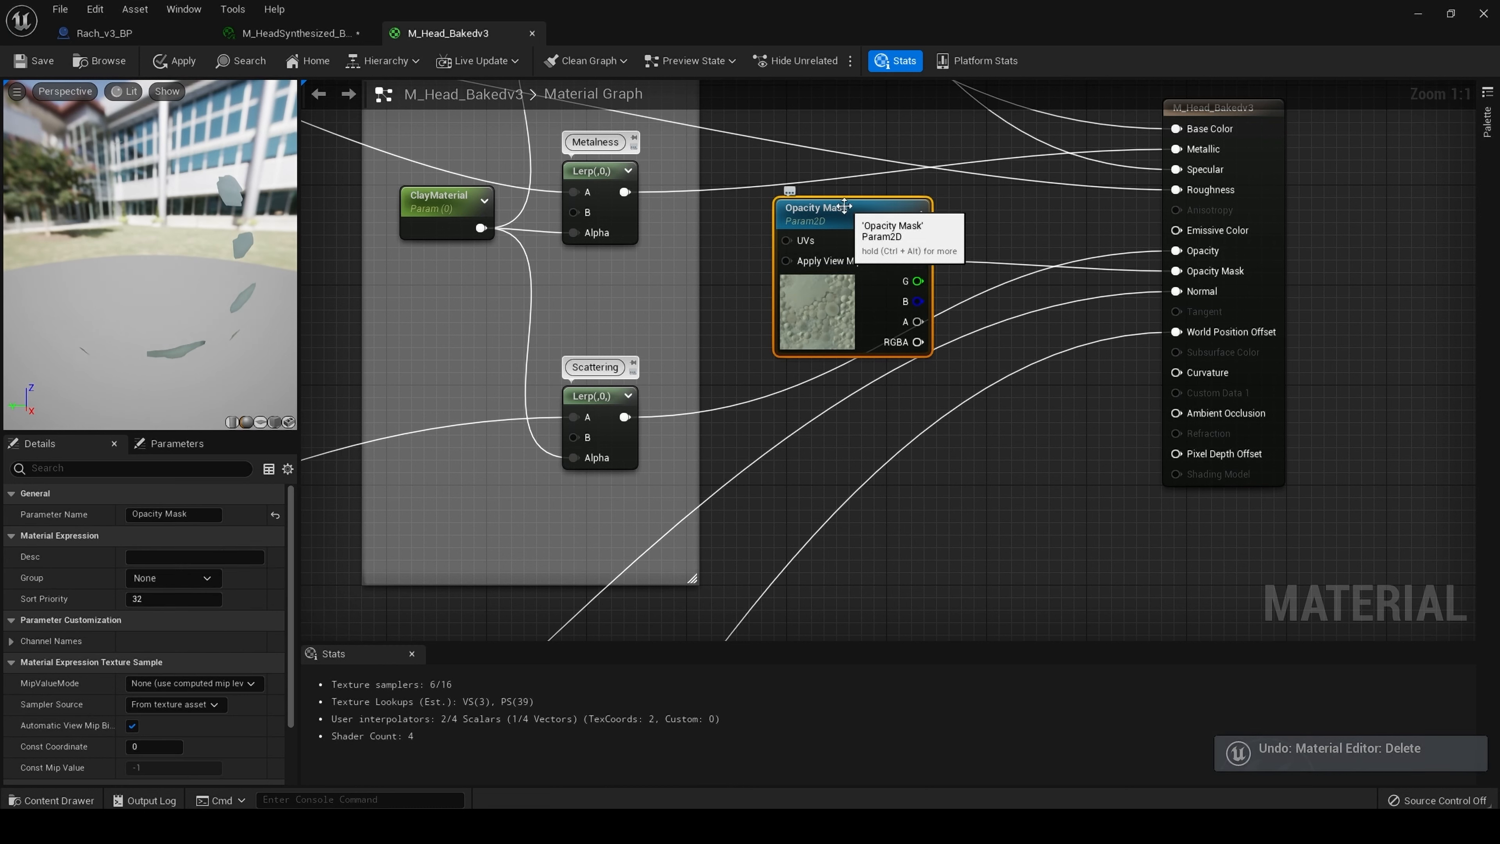
{"action": "left_click", "coordinate": [160, 583]}
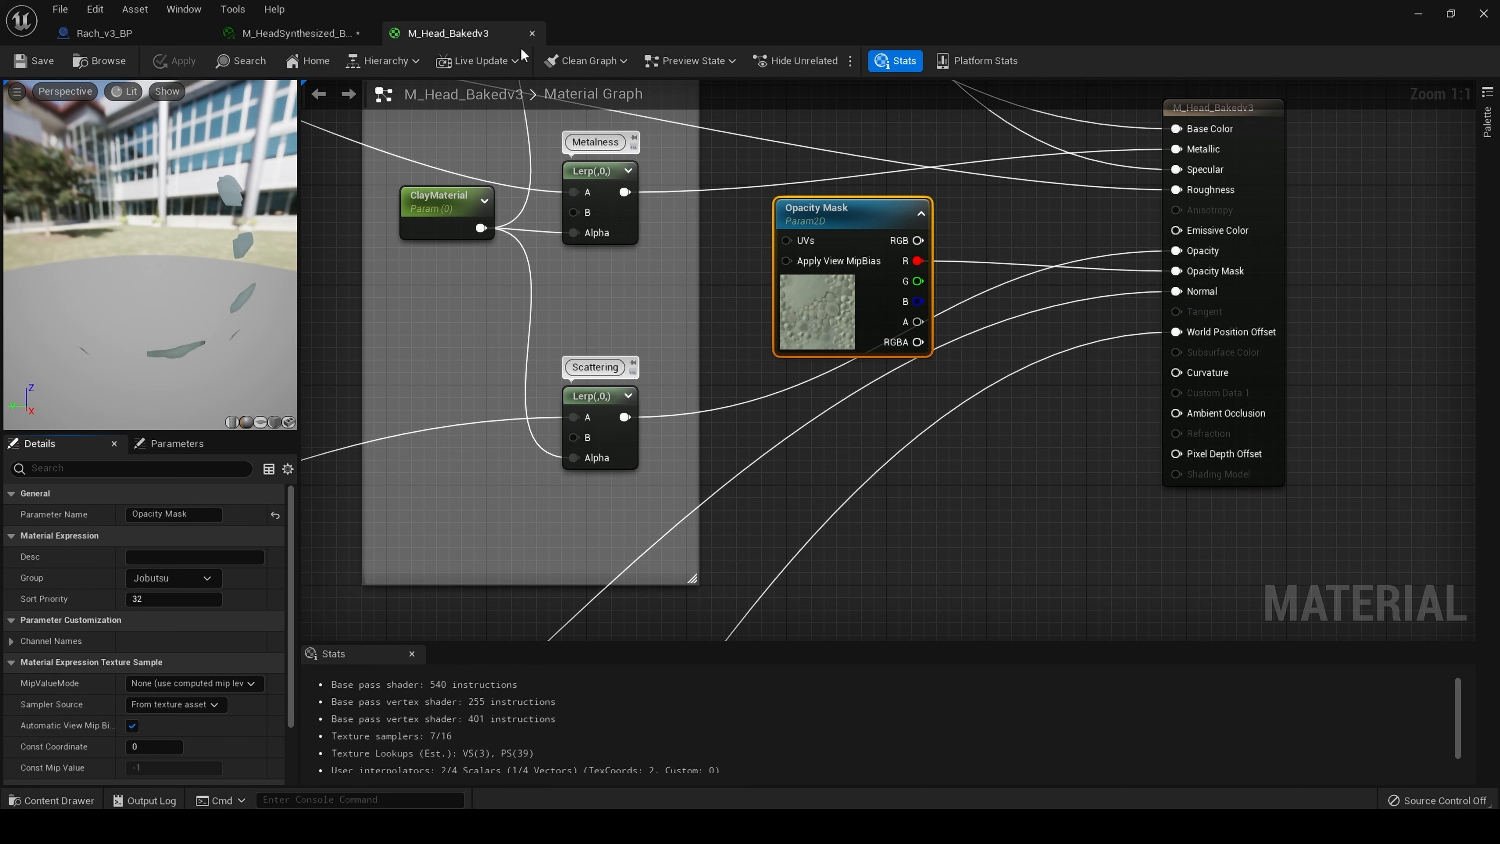
{"action": "left_click", "coordinate": [532, 32]}
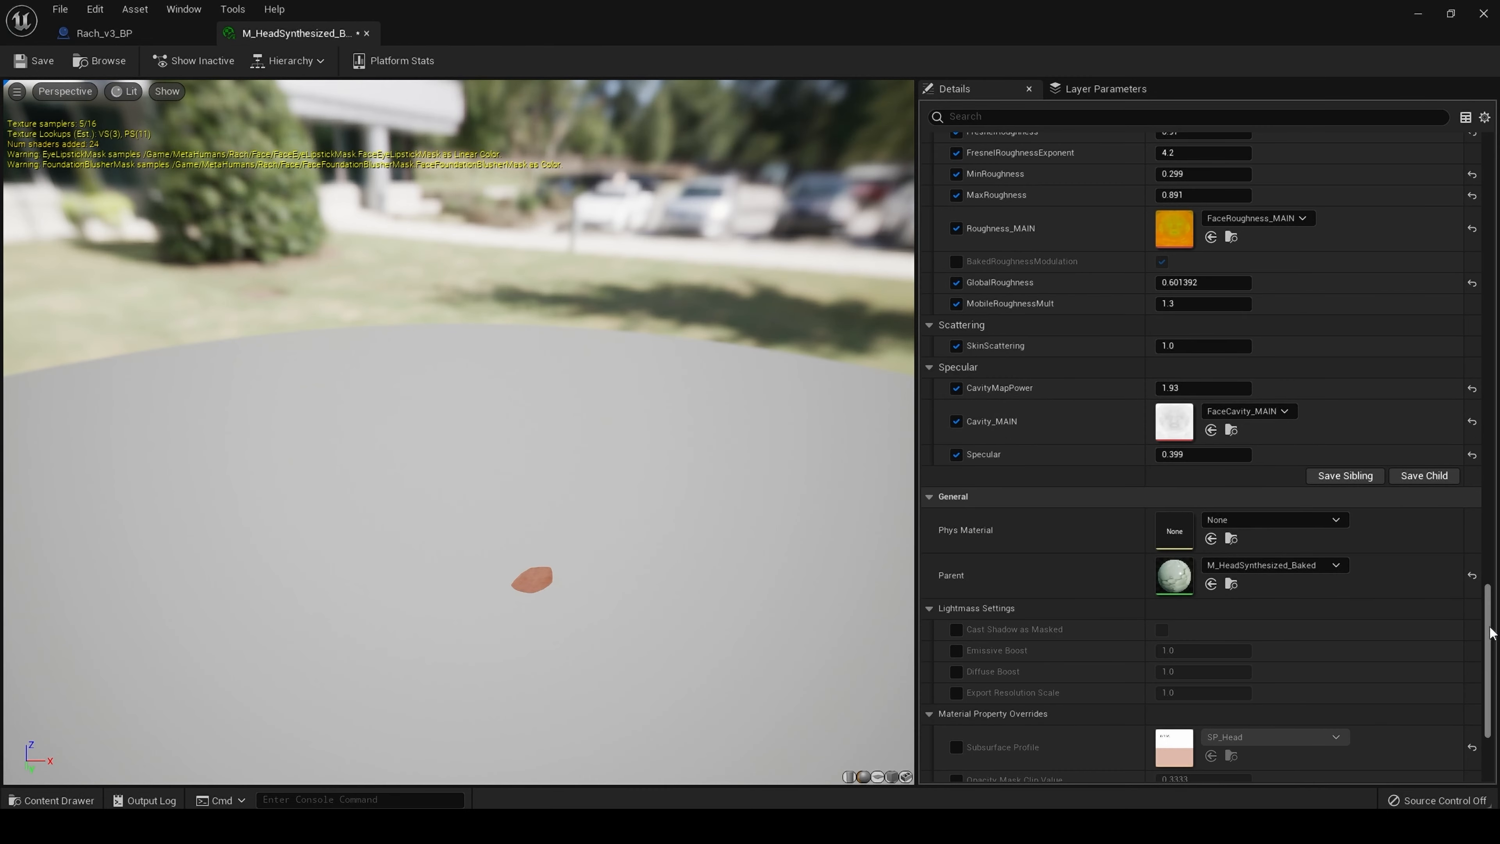
Filter the head material instance's parameters by "jobu" and enable the Opacity Mask override
{"action": "left_click_drag", "start_coordinate": [1488, 615], "coordinate": [1488, 171]}
{"action": "left_click", "coordinate": [1203, 116]}
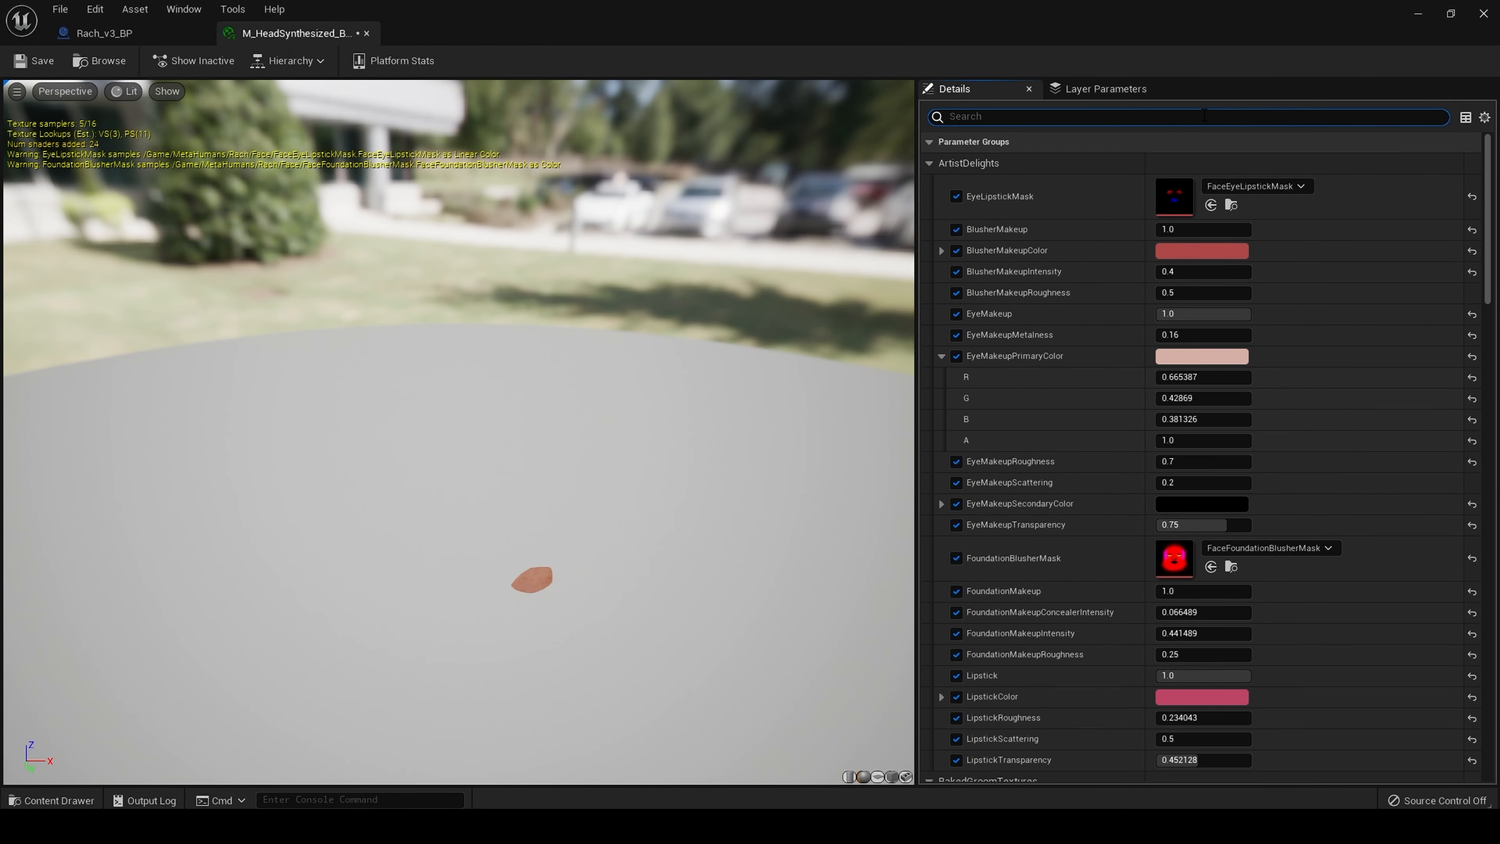
{"action": "type", "text": "jobu"}
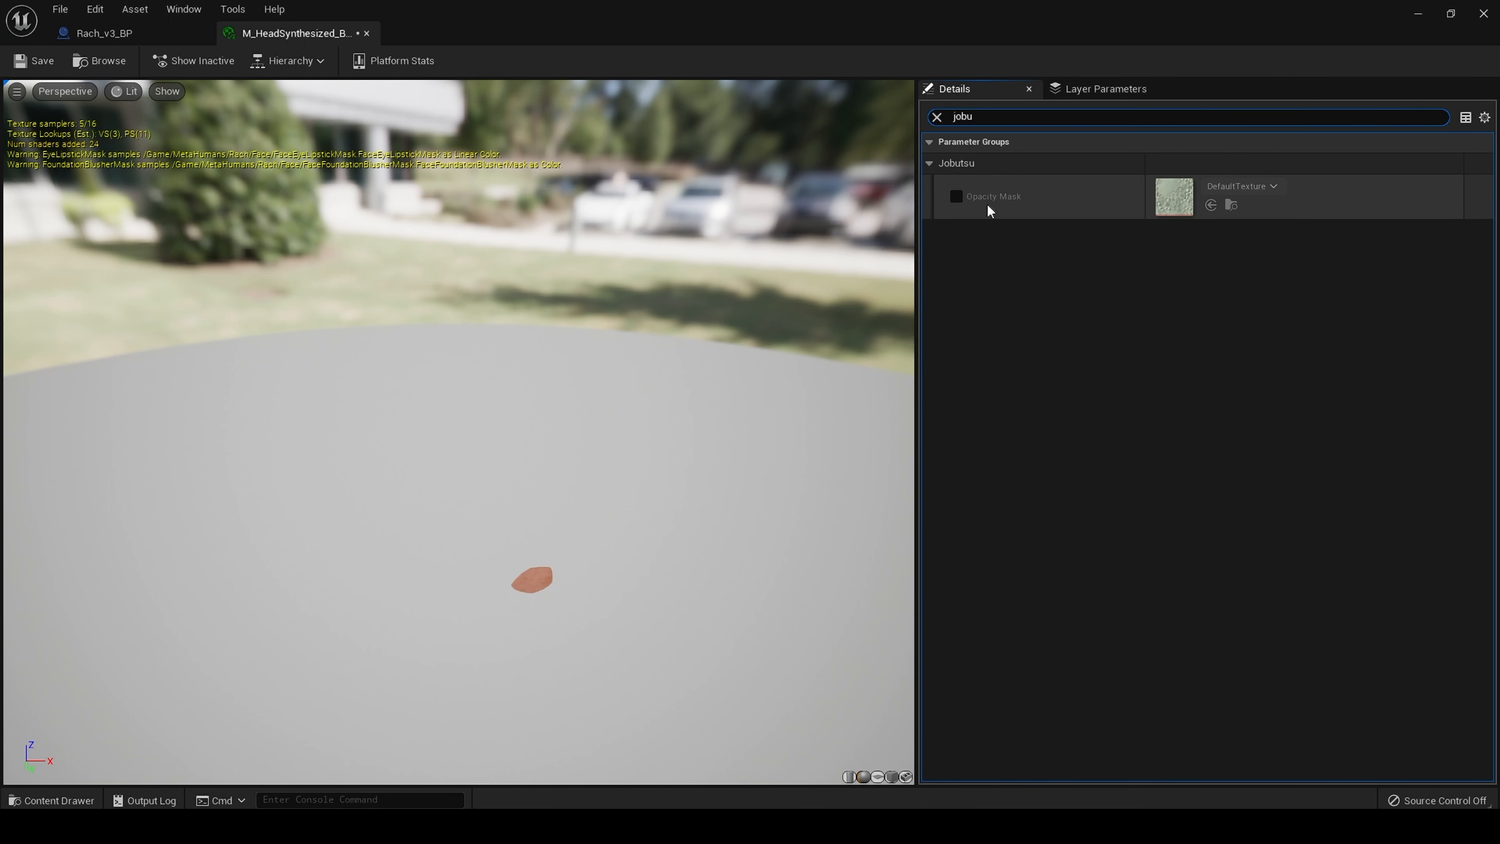
{"action": "left_click", "coordinate": [955, 196]}
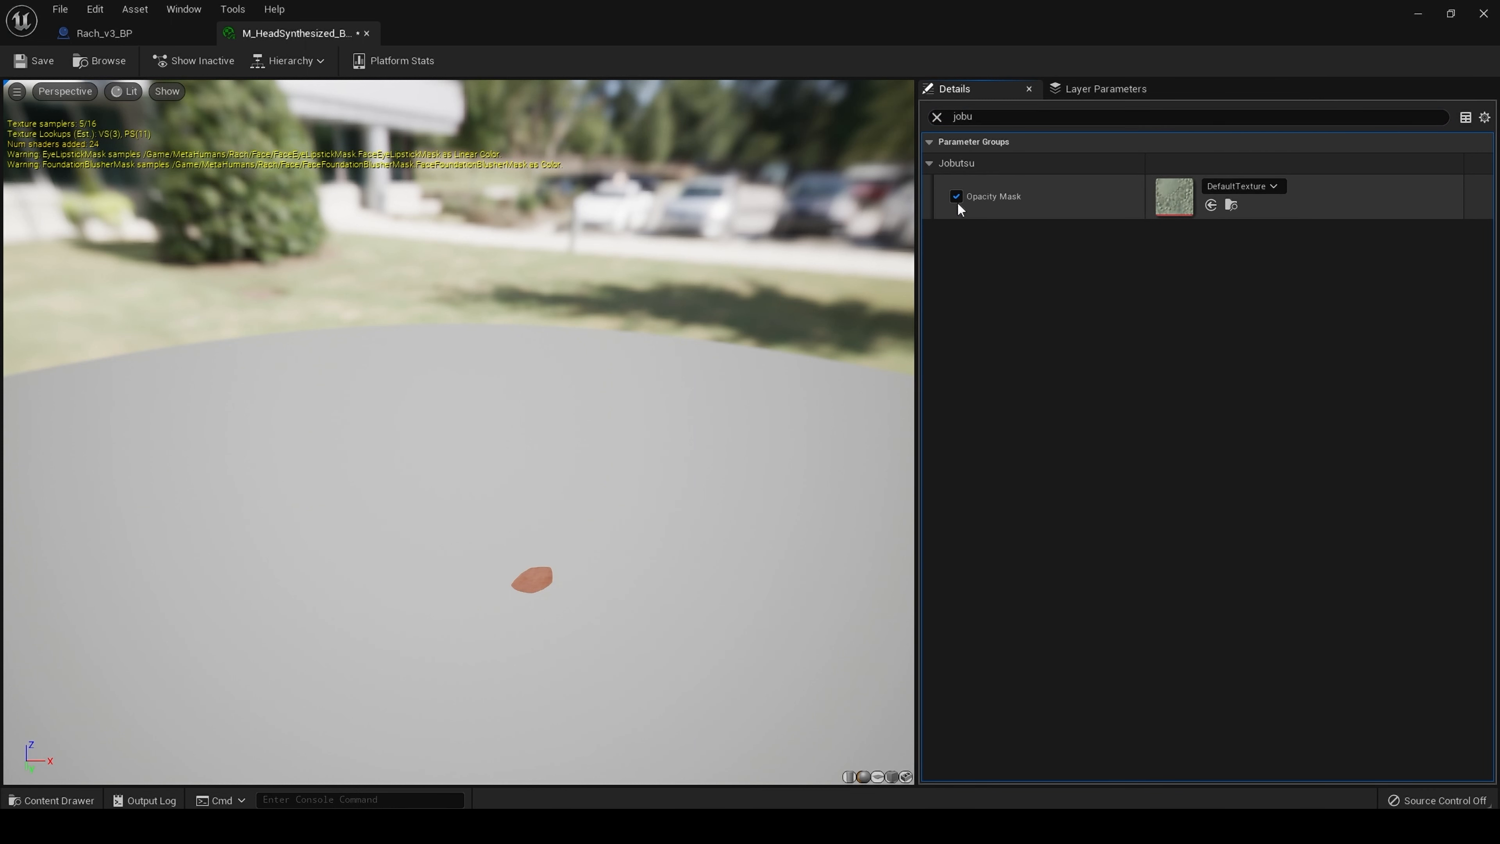
Assign the opacitymask2 texture to the Opacity Mask parameter and save the head material instance
{"action": "left_click", "coordinate": [1230, 186]}
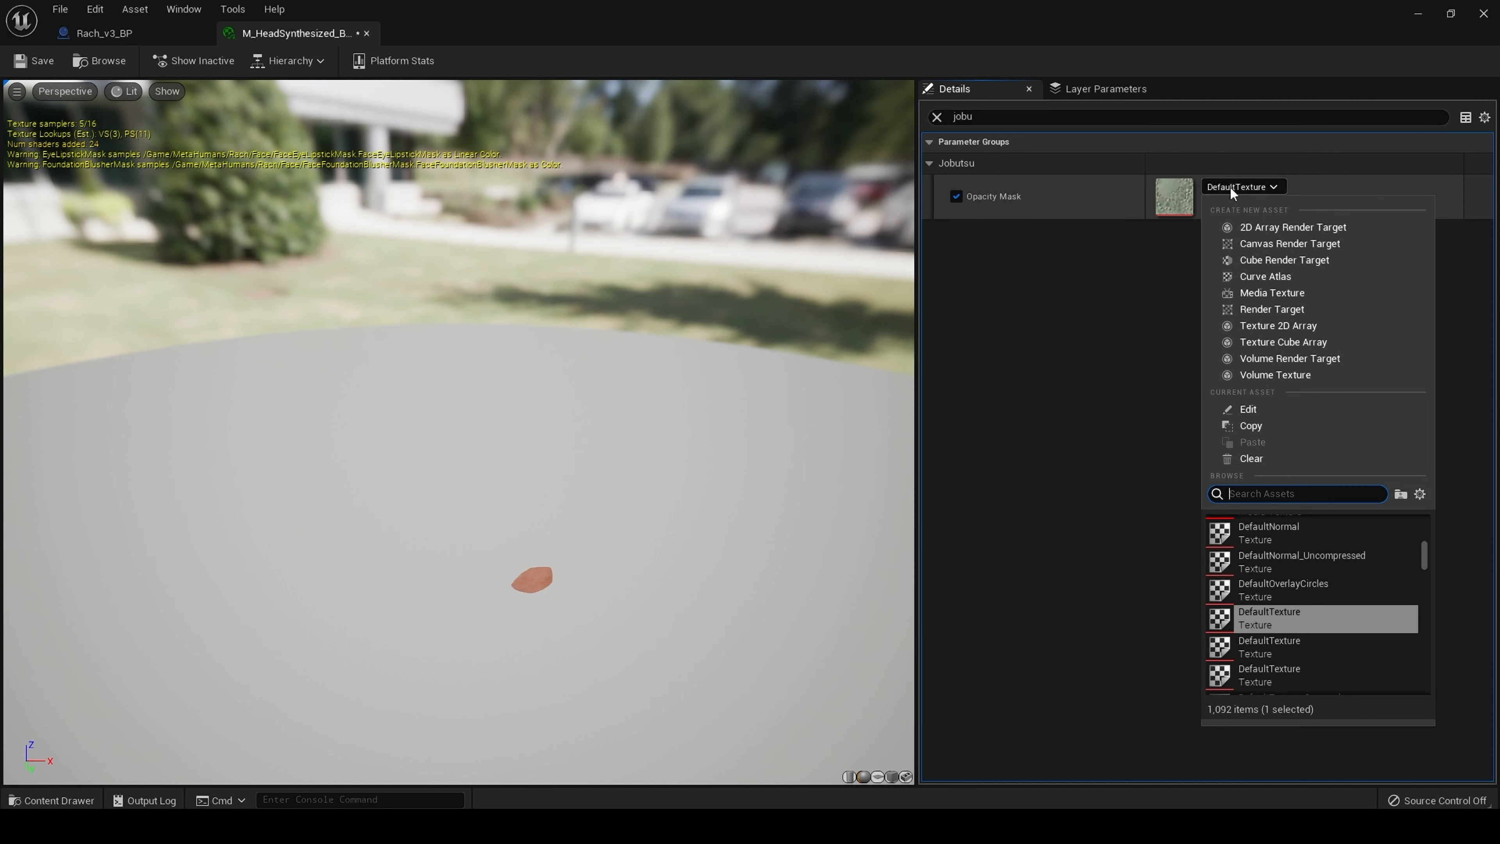
{"action": "type", "text": "opac"}
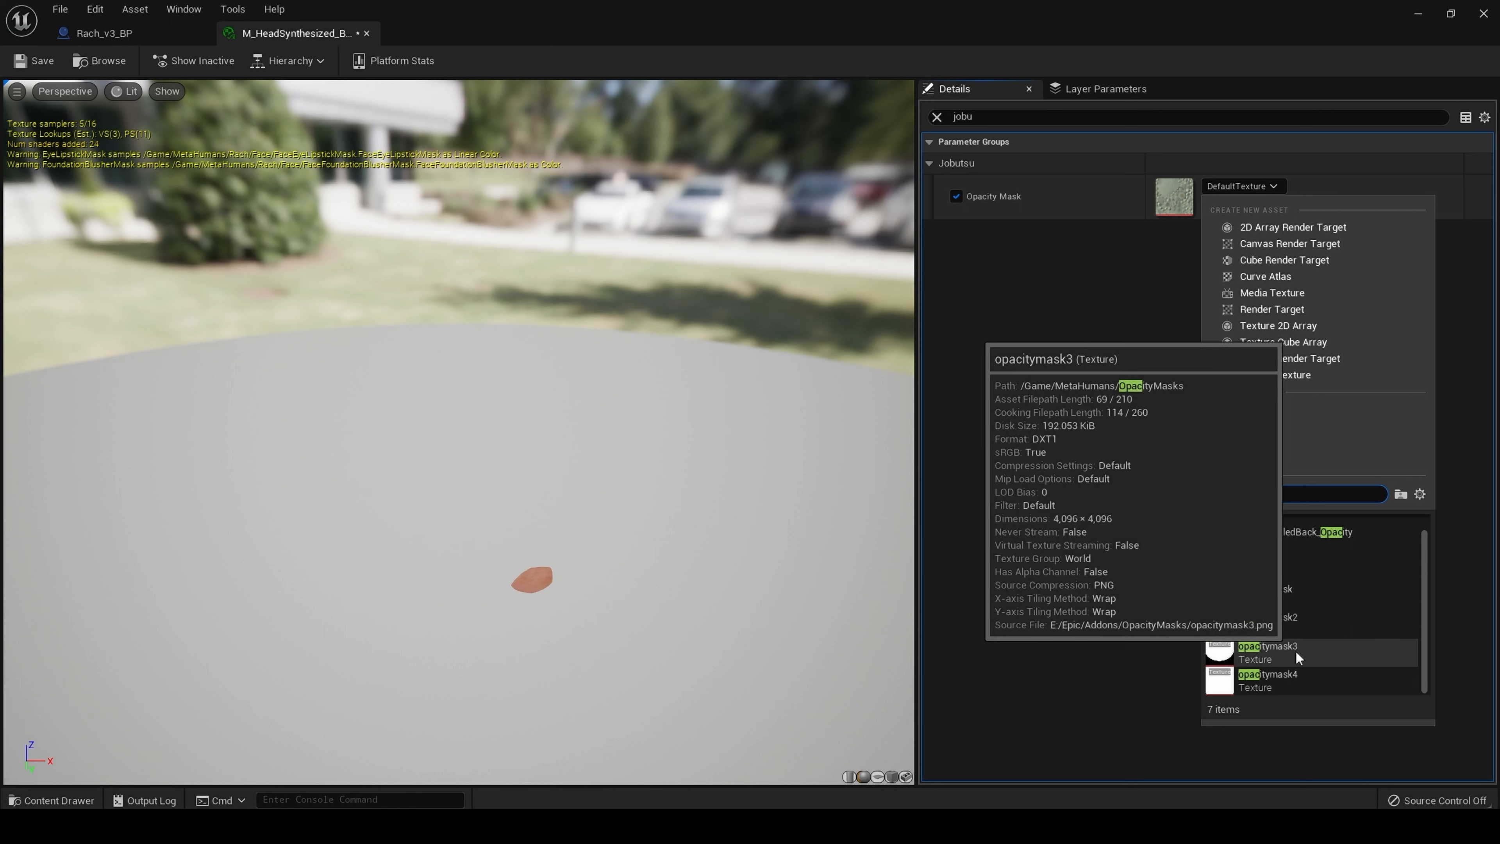
{"action": "left_click", "coordinate": [1289, 628]}
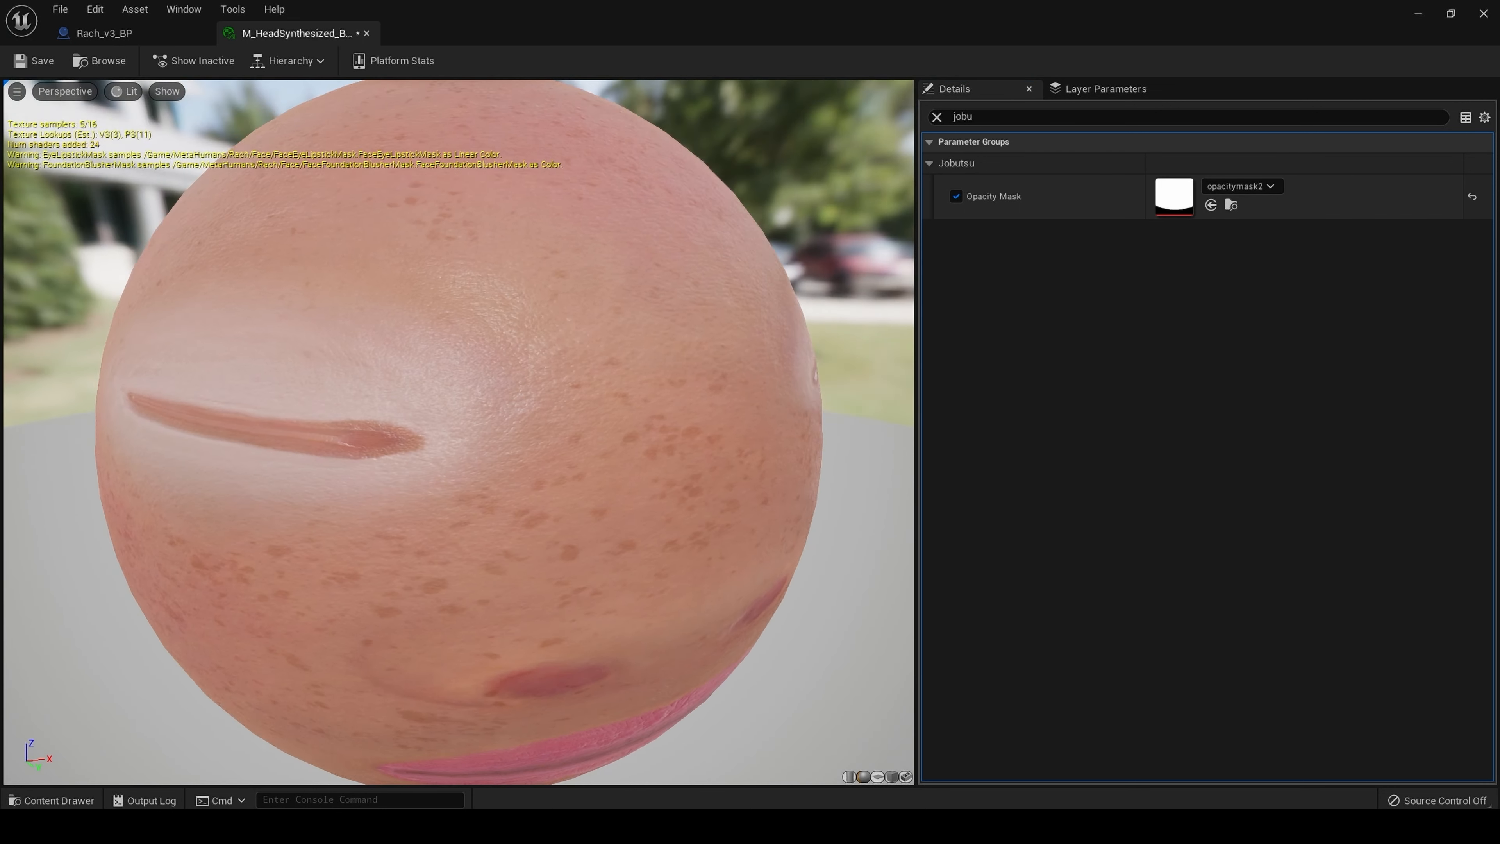
{"action": "left_click", "coordinate": [35, 63]}
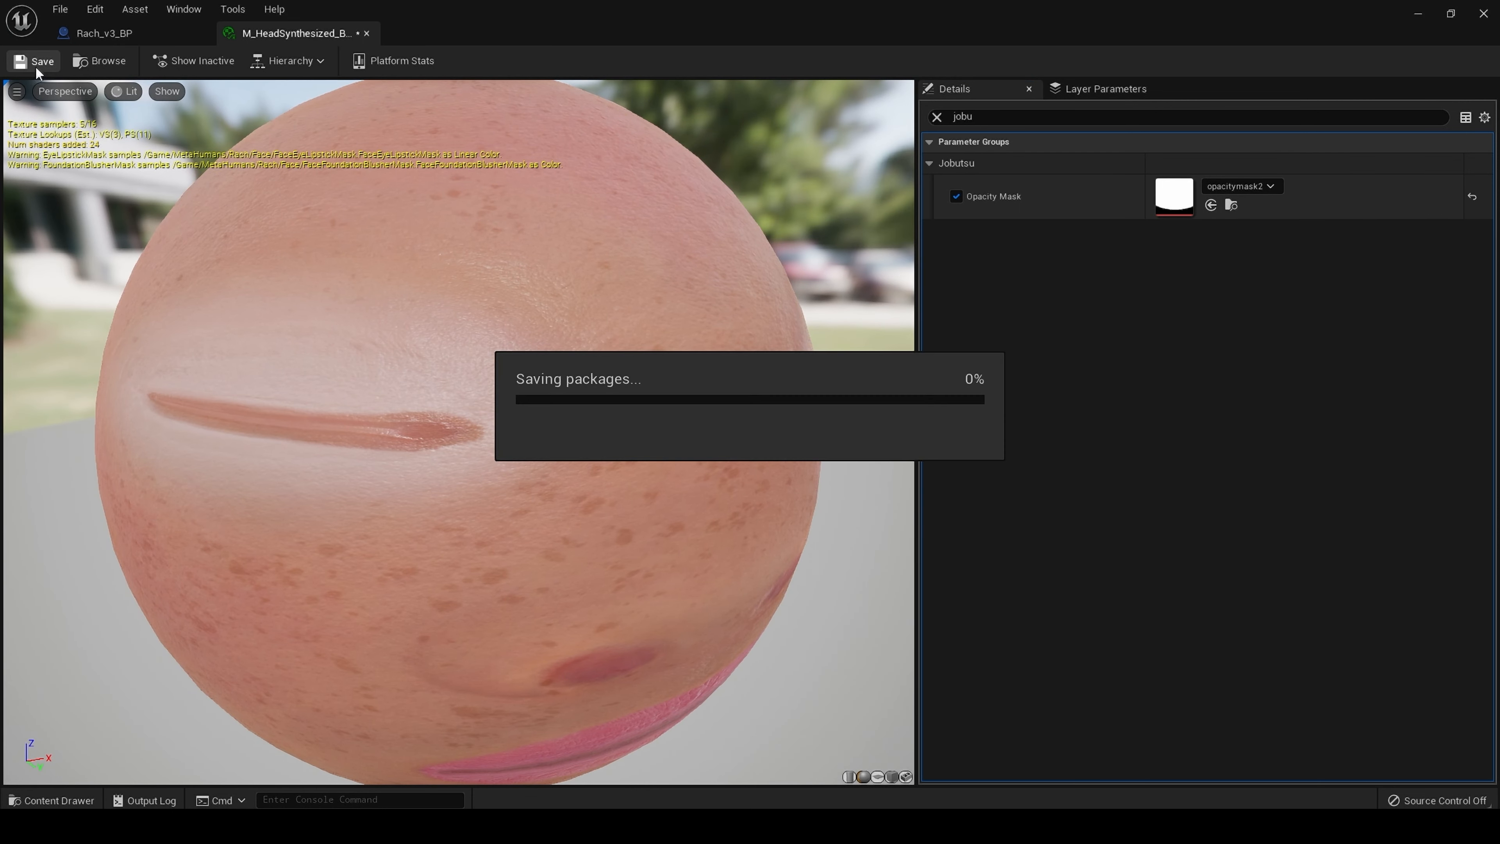
Inspect the masked neck and chest area of the character in the Rach_v3_BP blueprint viewport
{"action": "left_click", "coordinate": [100, 37]}
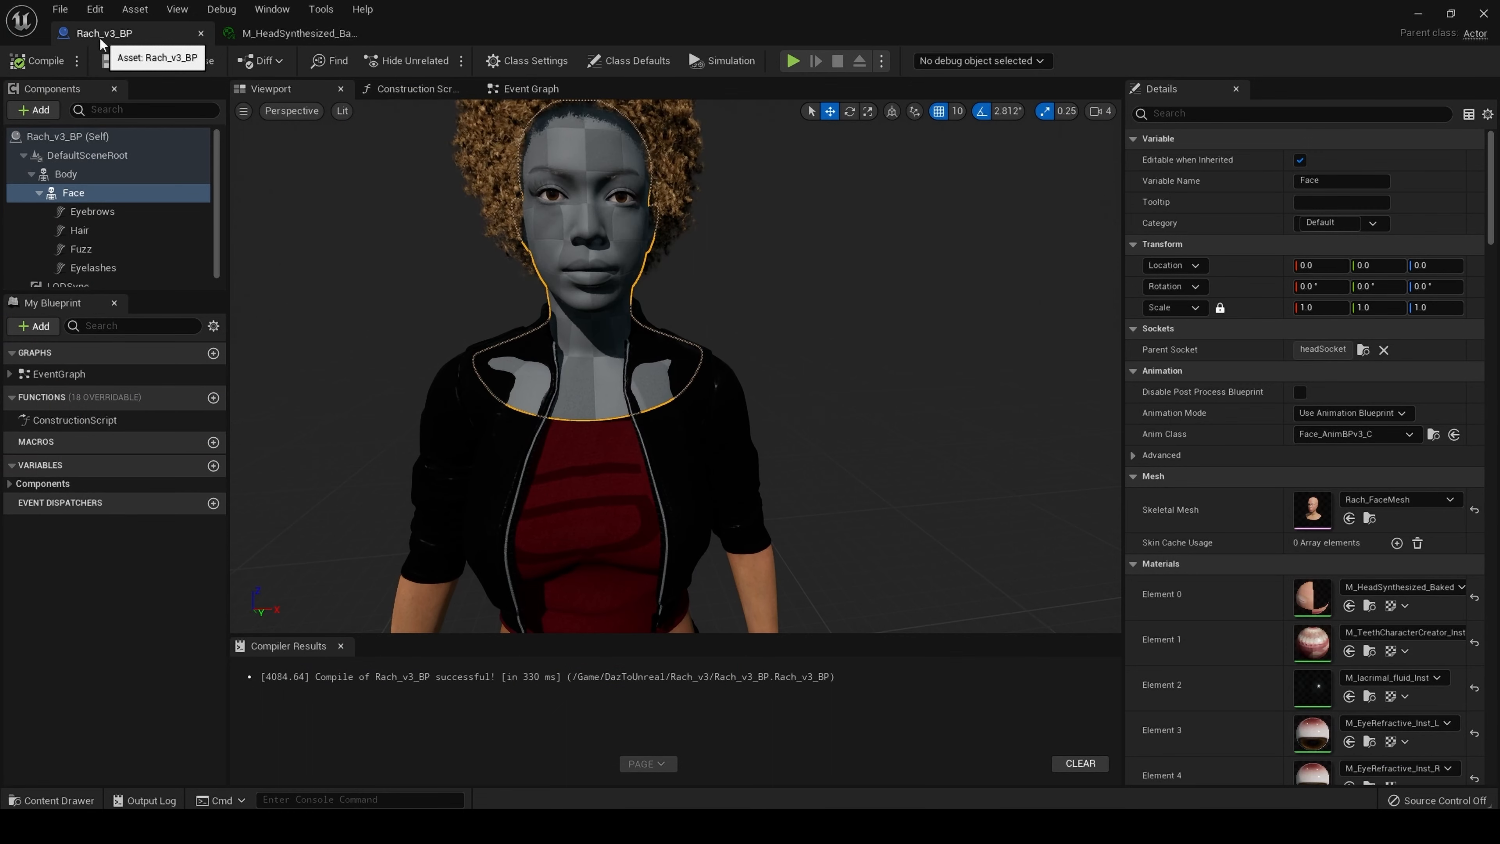
{"action": "left_click_drag", "start_coordinate": [843, 333], "coordinate": [841, 295]}
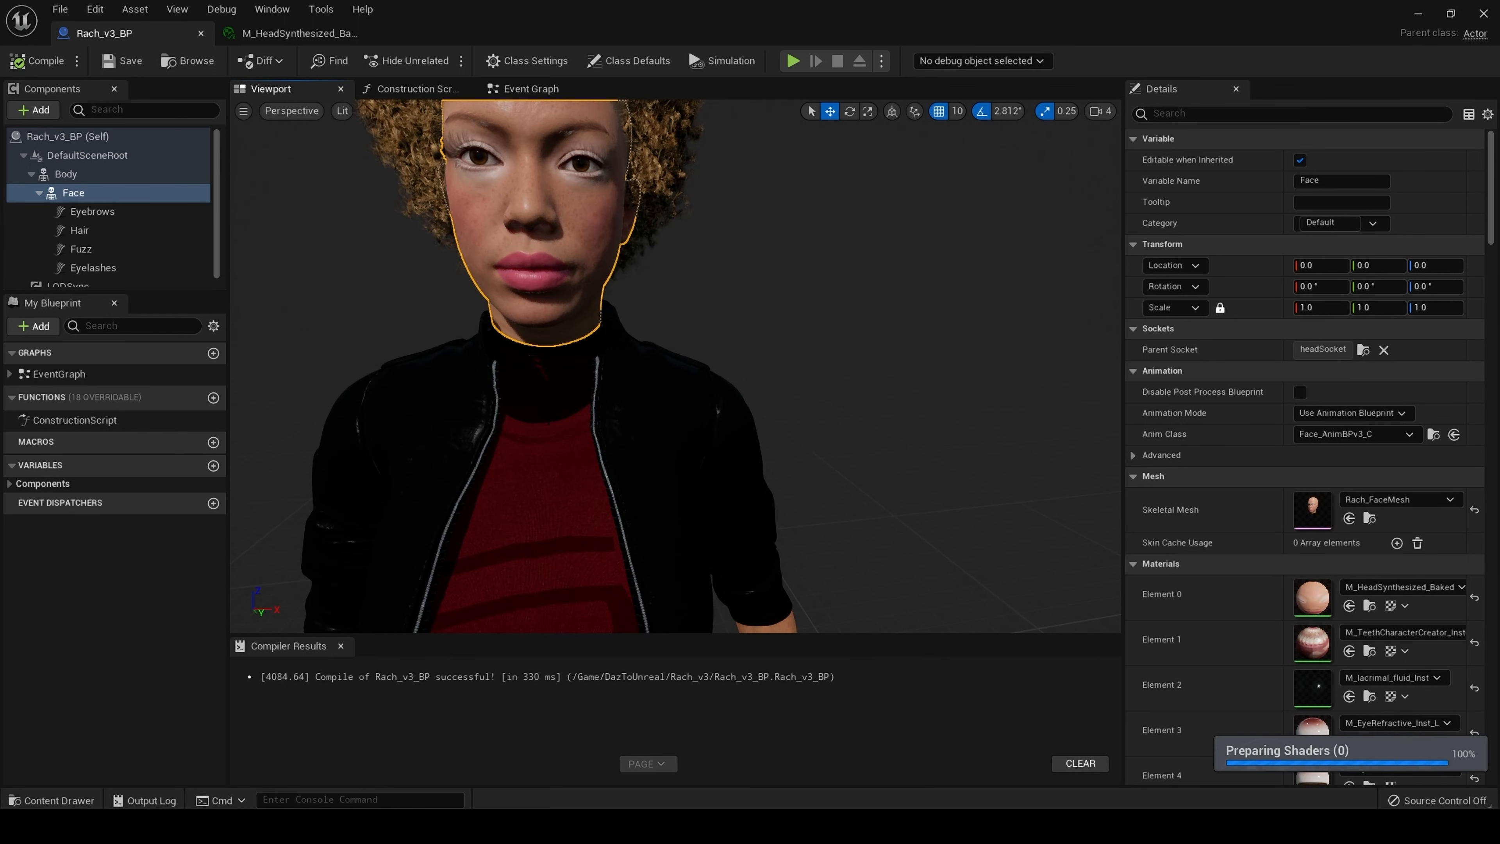
{"action": "left_click_drag", "start_coordinate": [804, 389], "coordinate": [804, 440]}
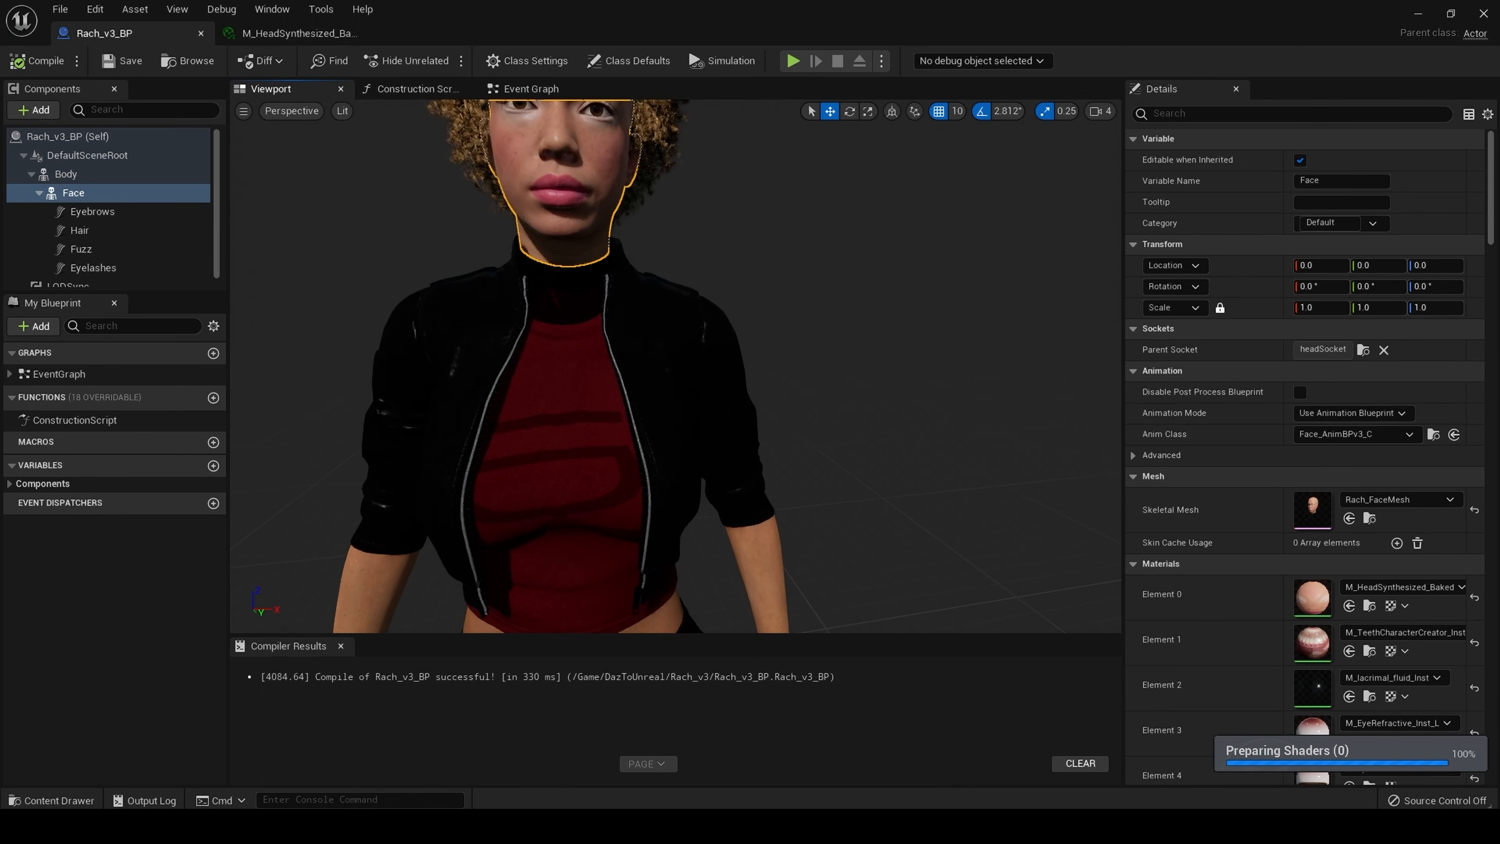
{"action": "middle_click_drag", "start_coordinate": [804, 389], "coordinate": [804, 437]}
{"action": "left_click_drag", "start_coordinate": [804, 437], "coordinate": [804, 384]}
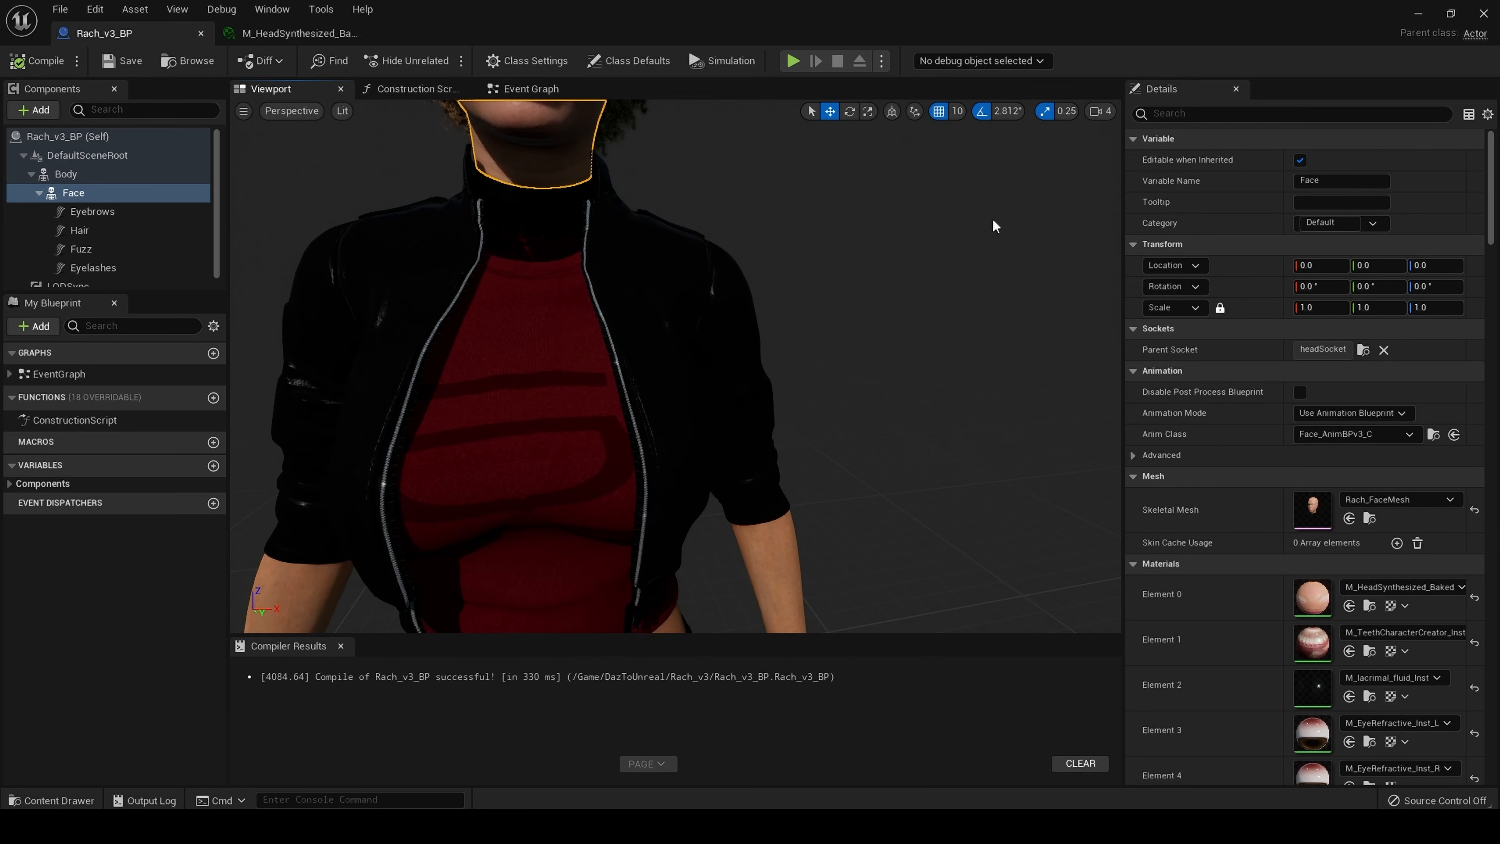
{"action": "scroll", "coordinate": [995, 226], "scroll_direction": "down", "scroll_amount": 5}
Return to the head material instance, view the opacitymask2 texture assigned to Opacity Mask, and close it
{"action": "left_click", "coordinate": [299, 34]}
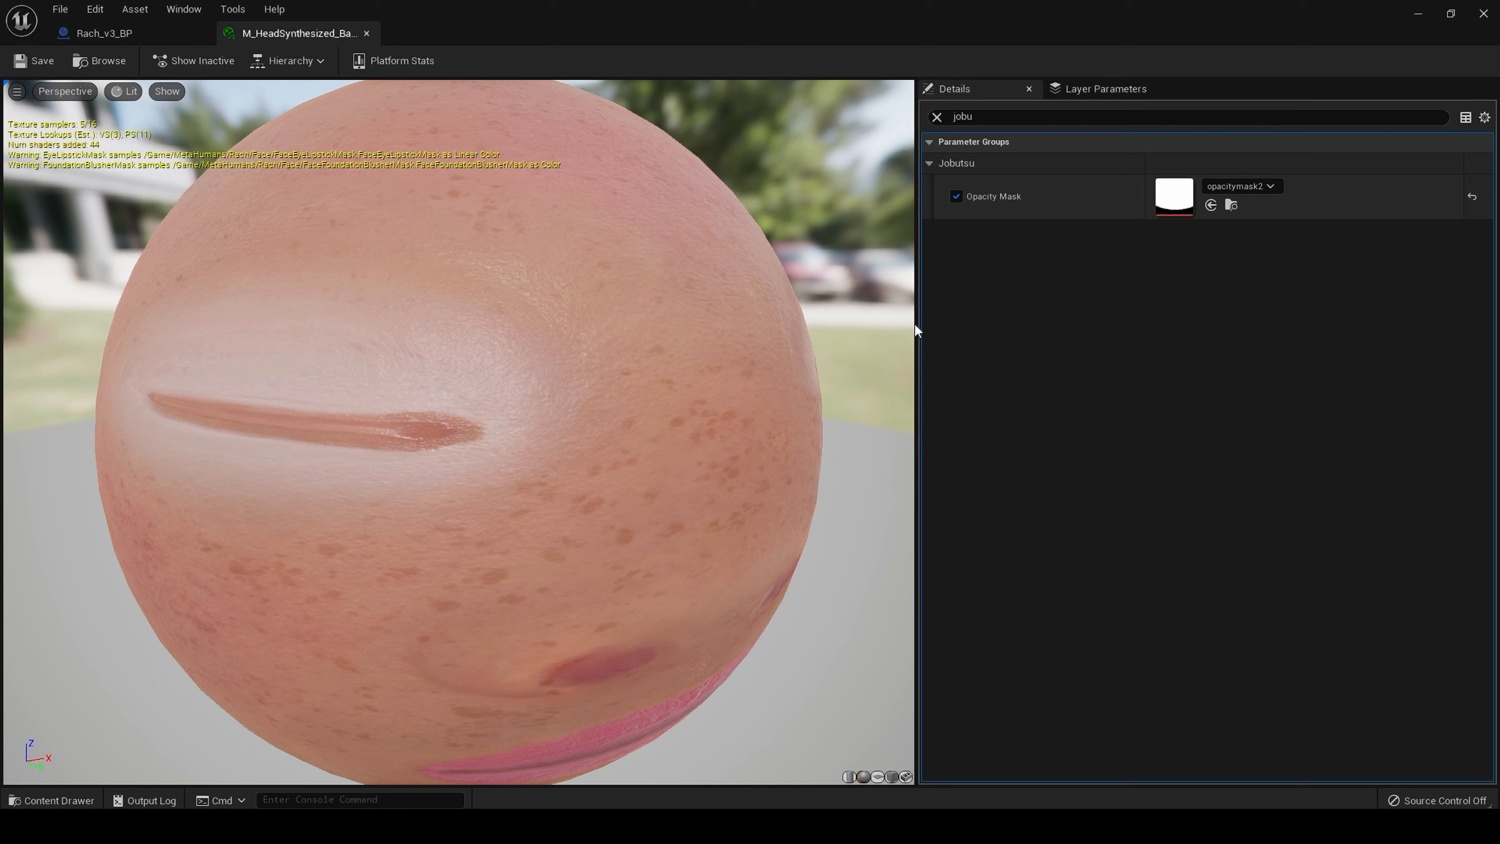
{"action": "double_click", "coordinate": [1167, 196]}
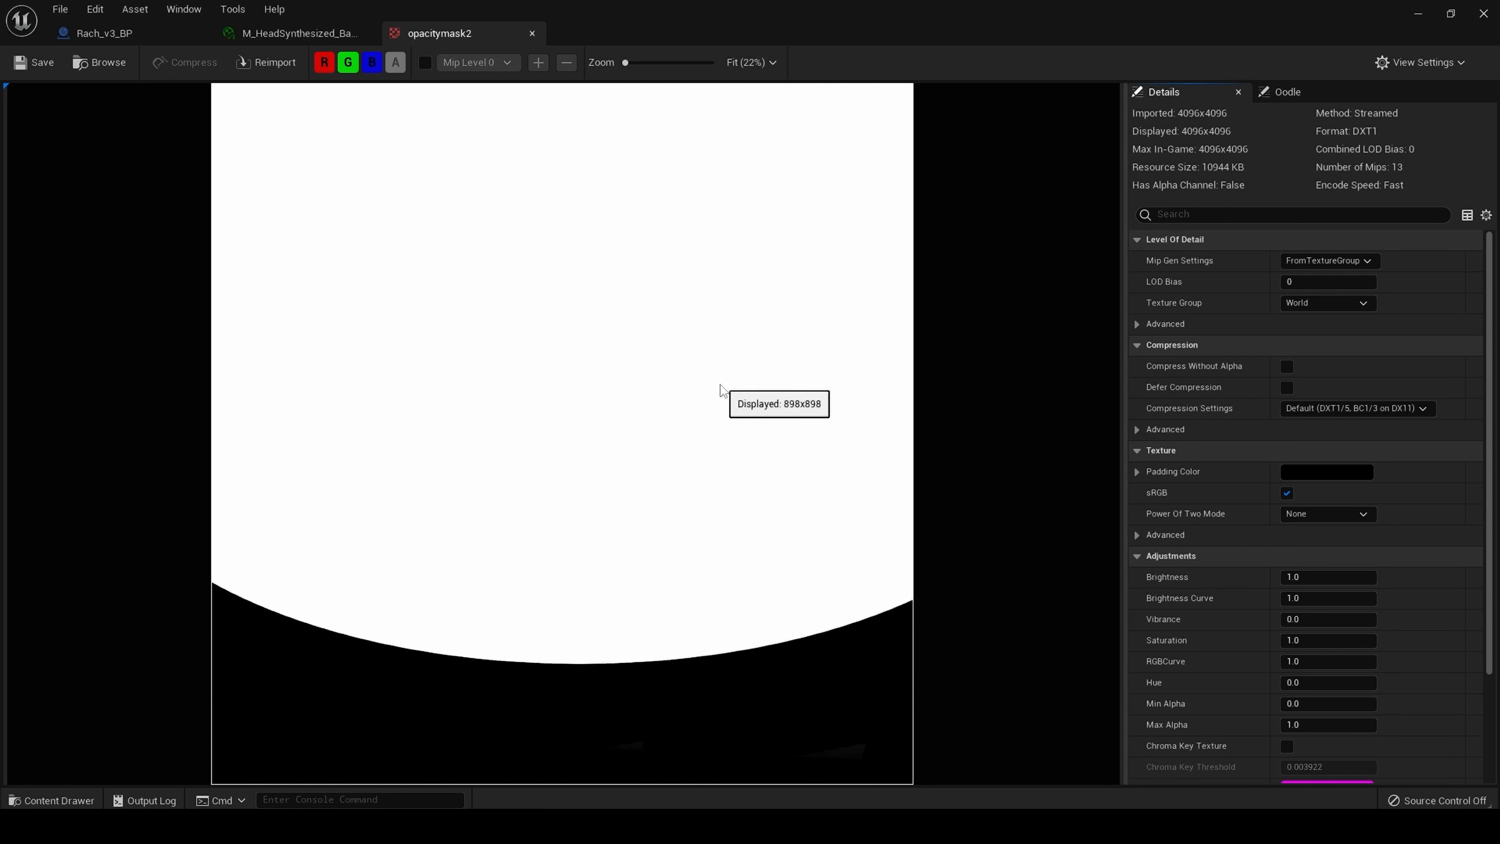
{"action": "left_click", "coordinate": [532, 34]}
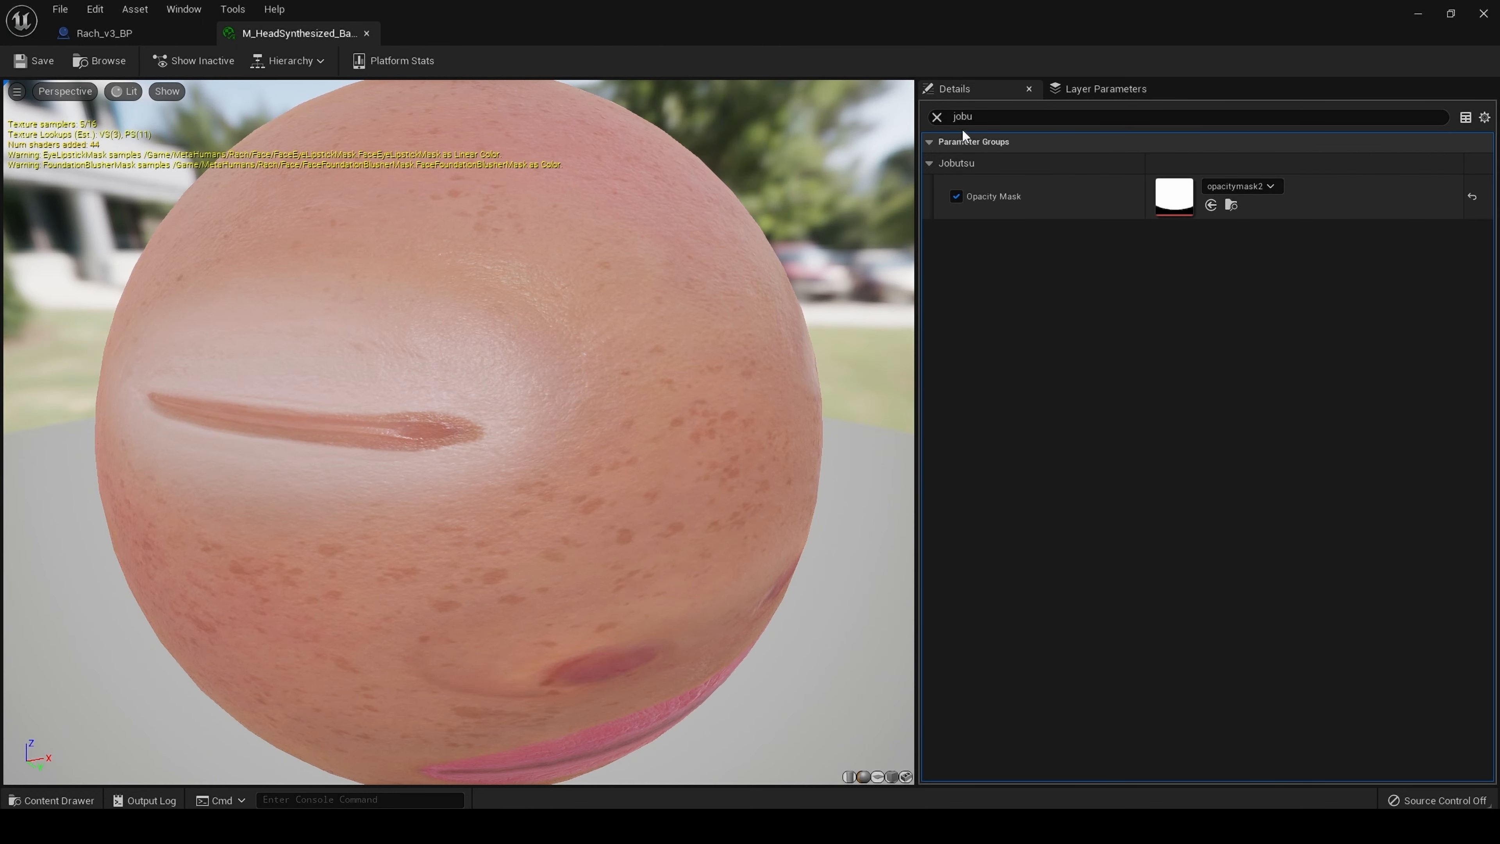
Clear the parameter filter and locate the BaseColor group's FaceColor_MAIN texture in the content browser
{"action": "left_click", "coordinate": [937, 117]}
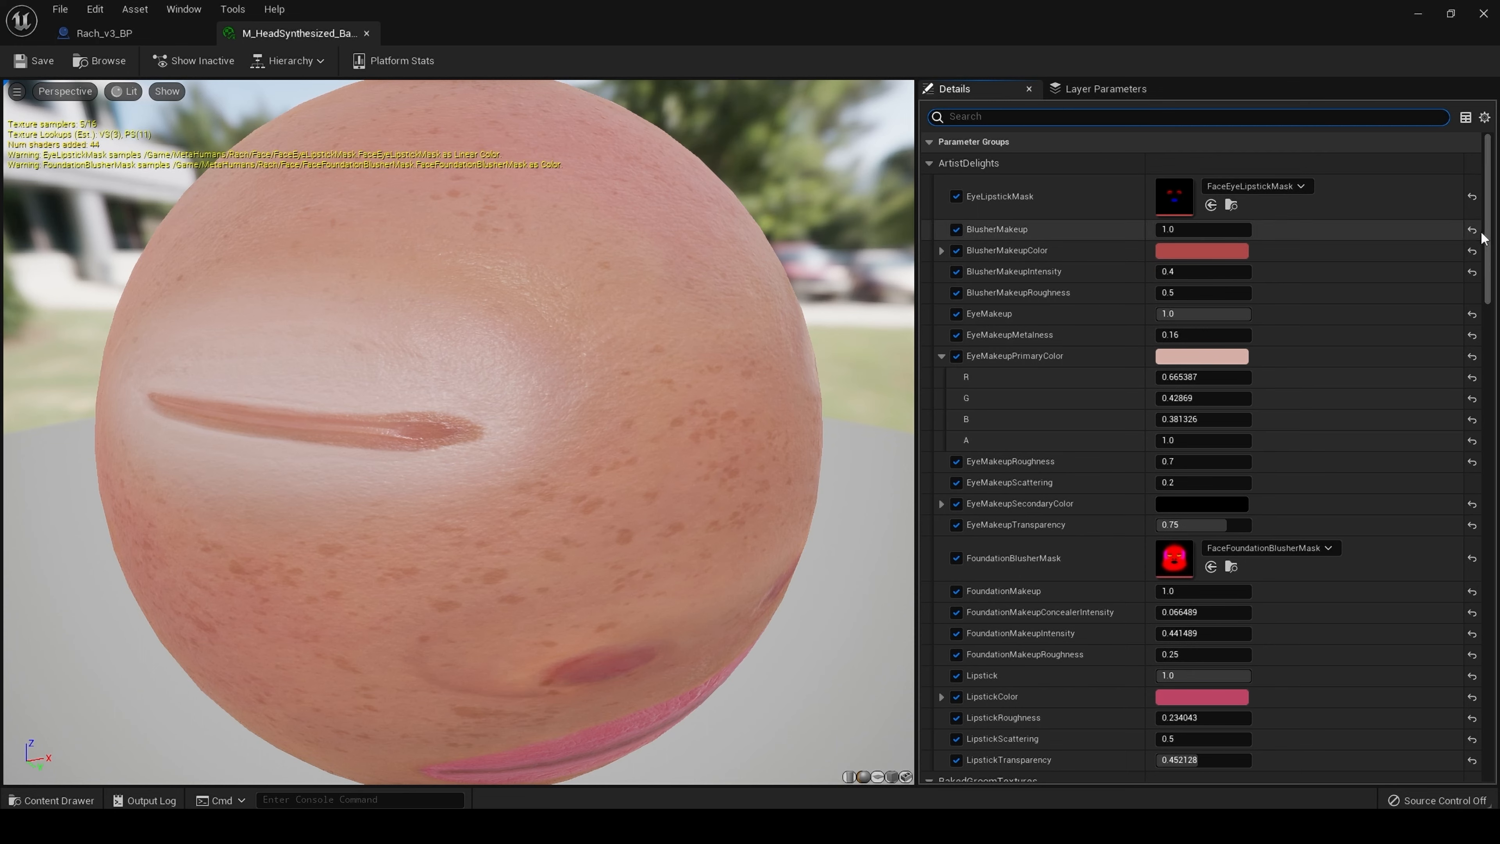
{"action": "scroll", "coordinate": [1483, 238], "scroll_direction": "down", "scroll_amount": 5}
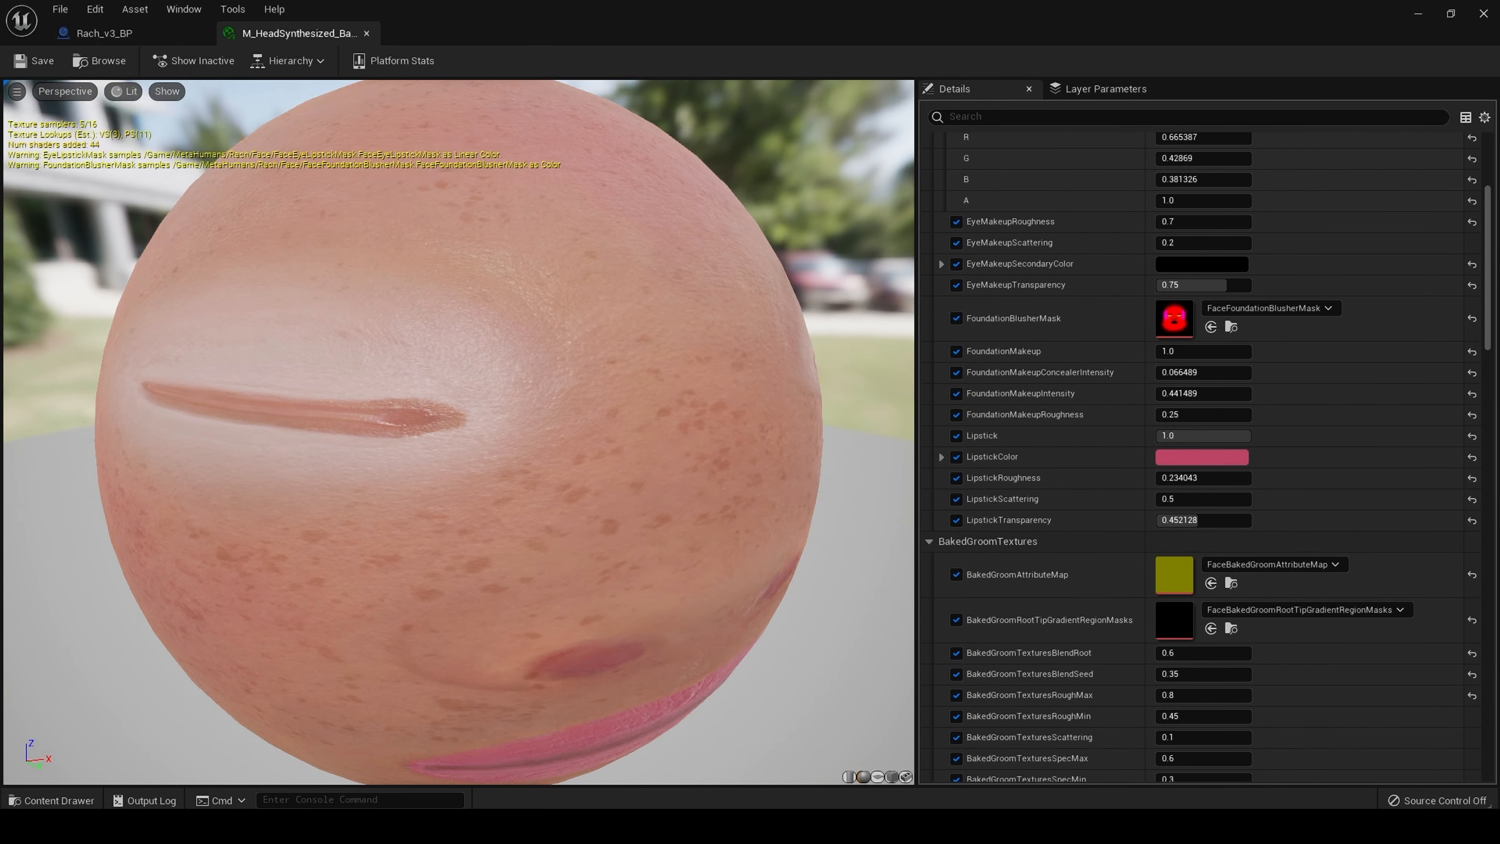
{"action": "left_click_drag", "start_coordinate": [730, 567], "coordinate": [730, 526]}
{"action": "scroll", "coordinate": [1490, 353], "scroll_direction": "down", "scroll_amount": 2}
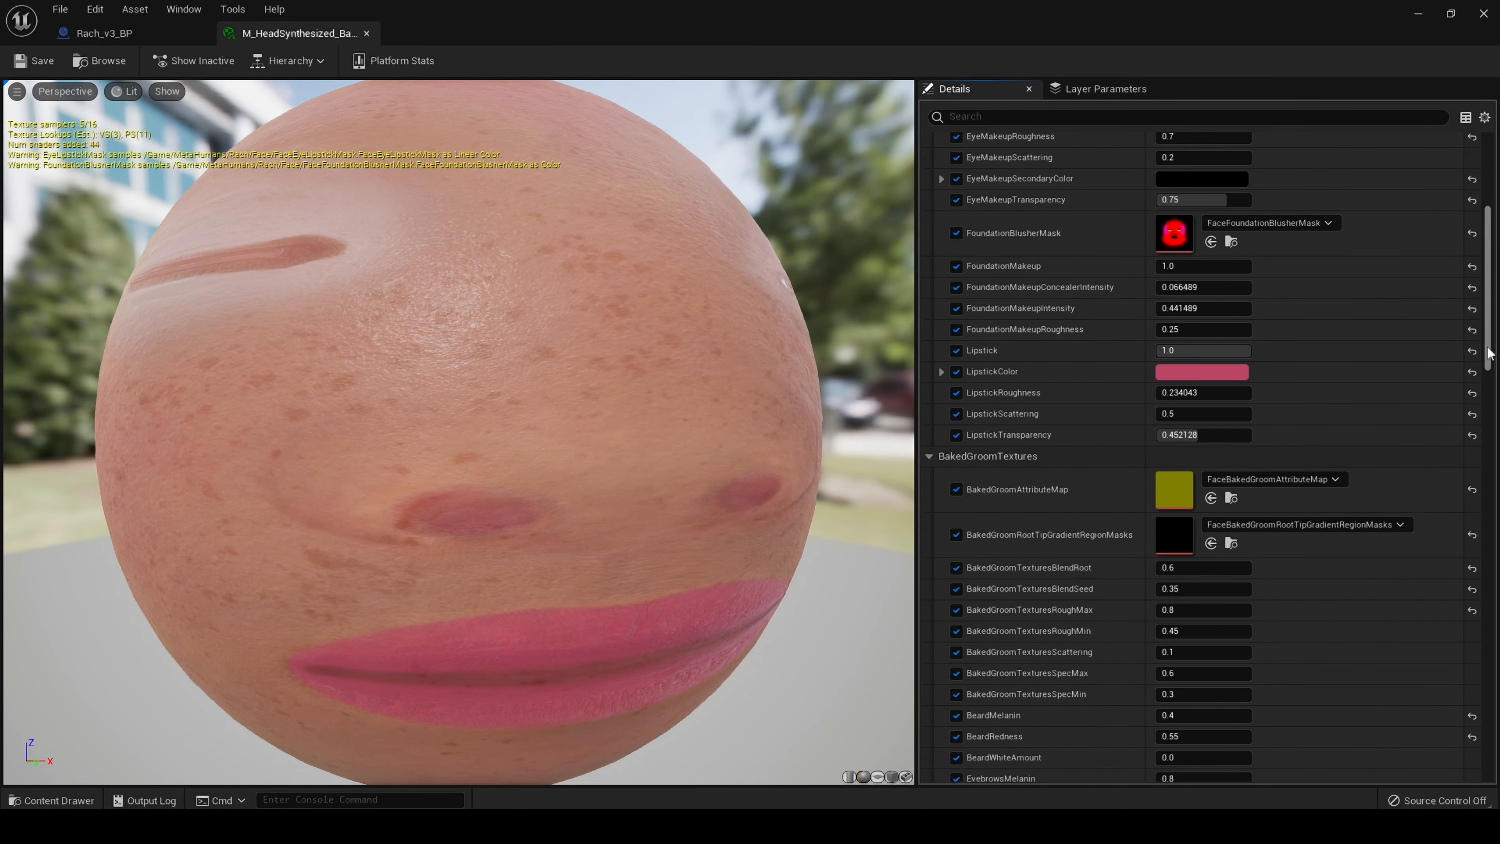
{"action": "scroll", "coordinate": [1490, 354], "scroll_direction": "down", "scroll_amount": 12}
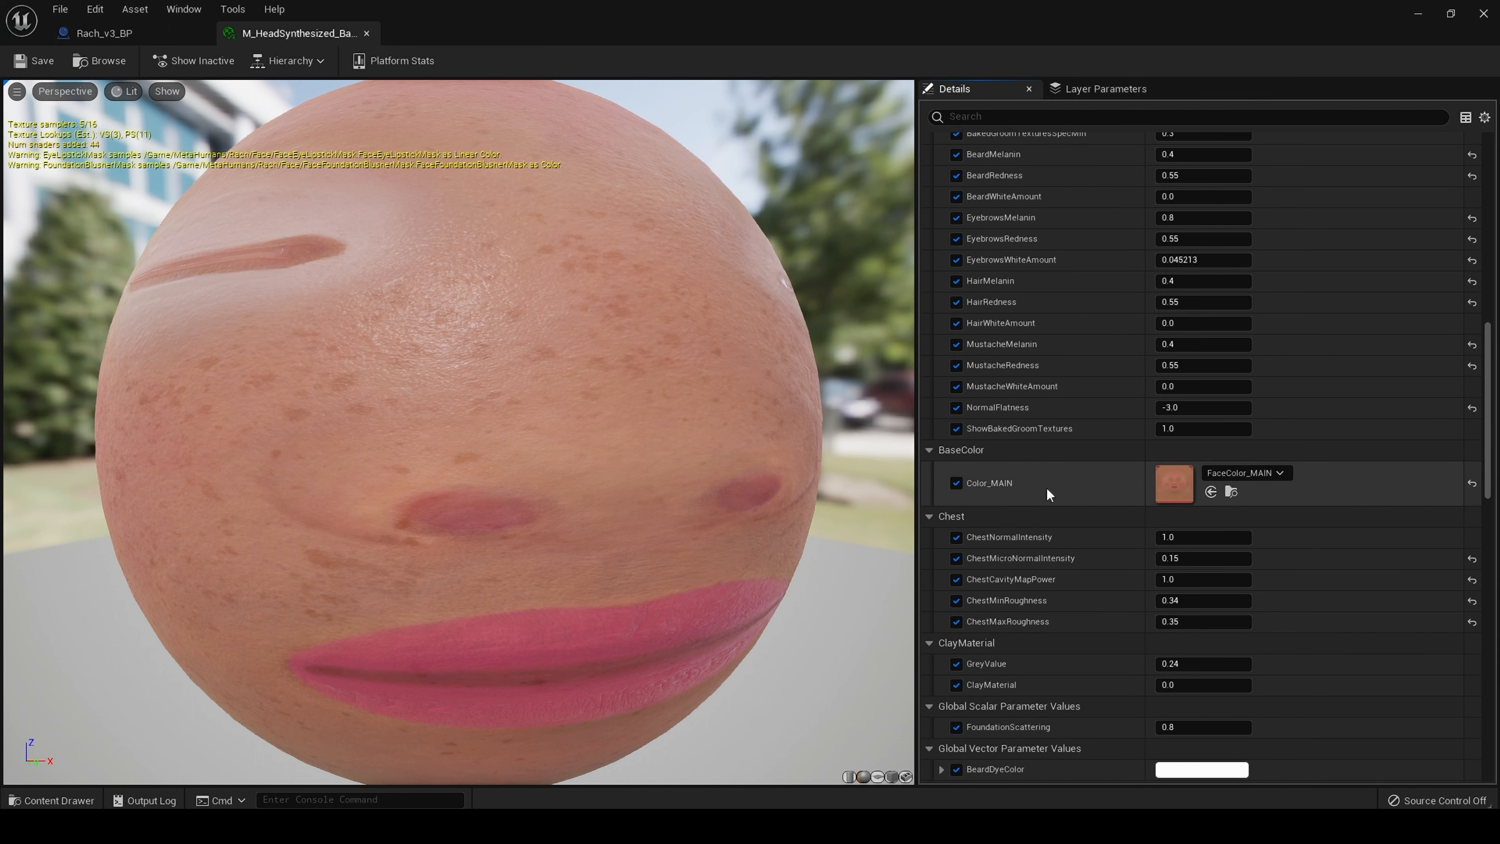
{"action": "left_click", "coordinate": [1232, 491]}
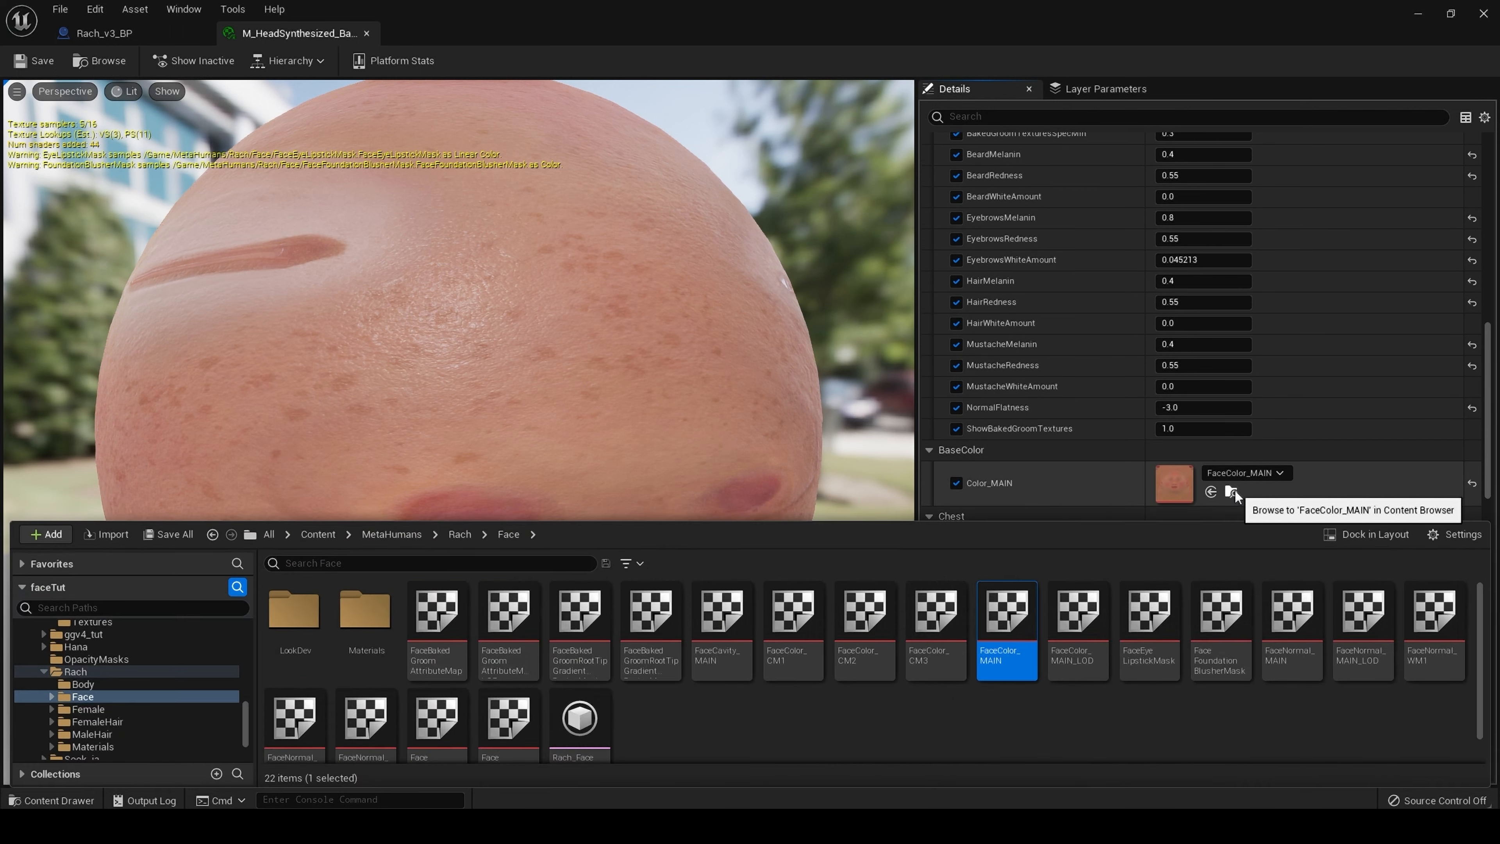
Export the FaceColor_MAIN texture as a Targa file named FaceColor_MAIN into the Rach_v3 folder
{"action": "right_click", "coordinate": [1007, 633]}
{"action": "mouse_move", "coordinate": [1176, 408]}
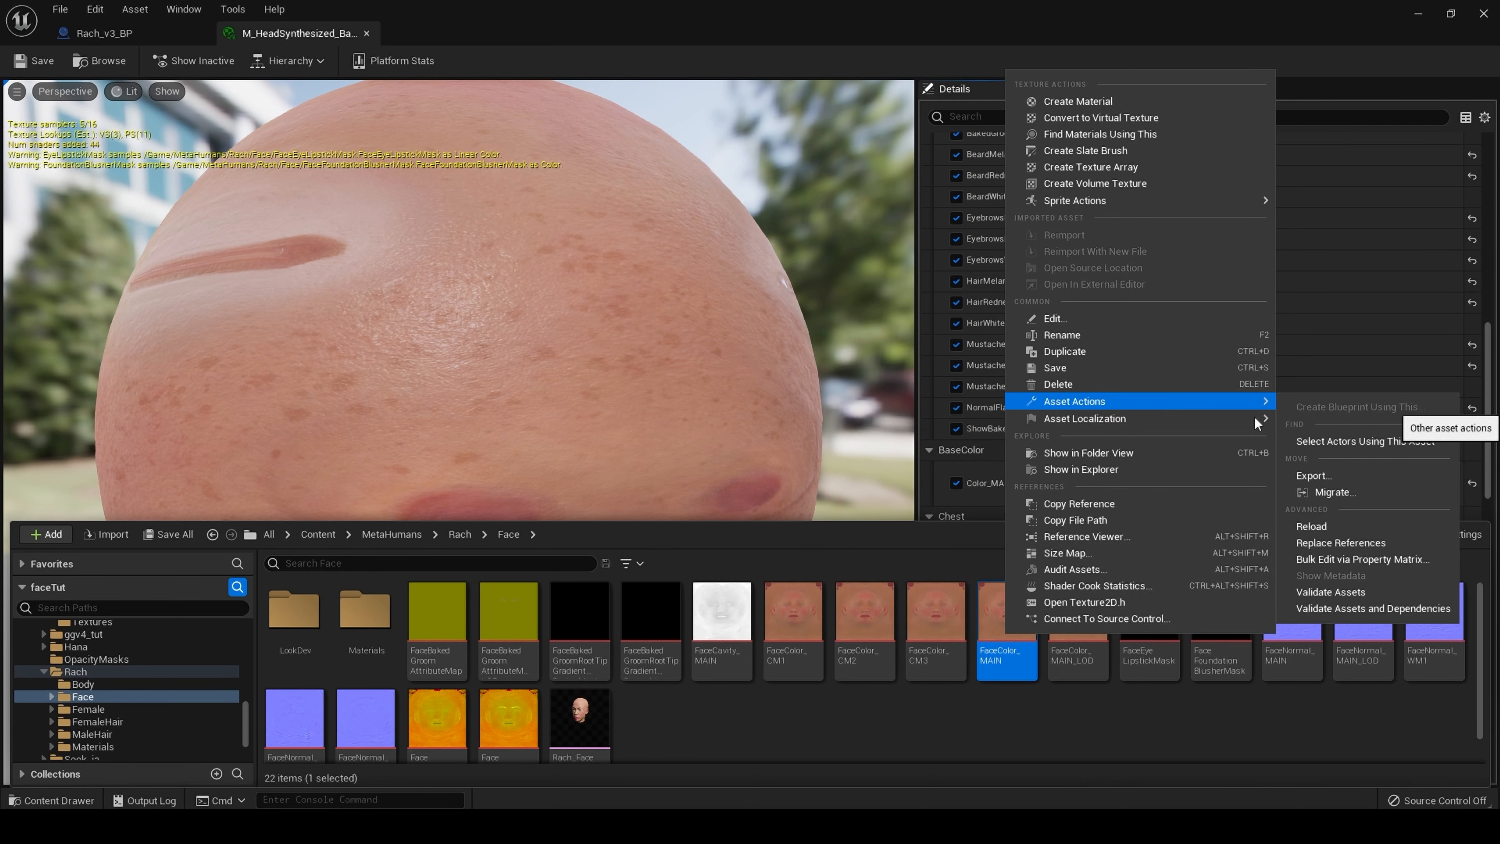
{"action": "left_click", "coordinate": [1352, 476]}
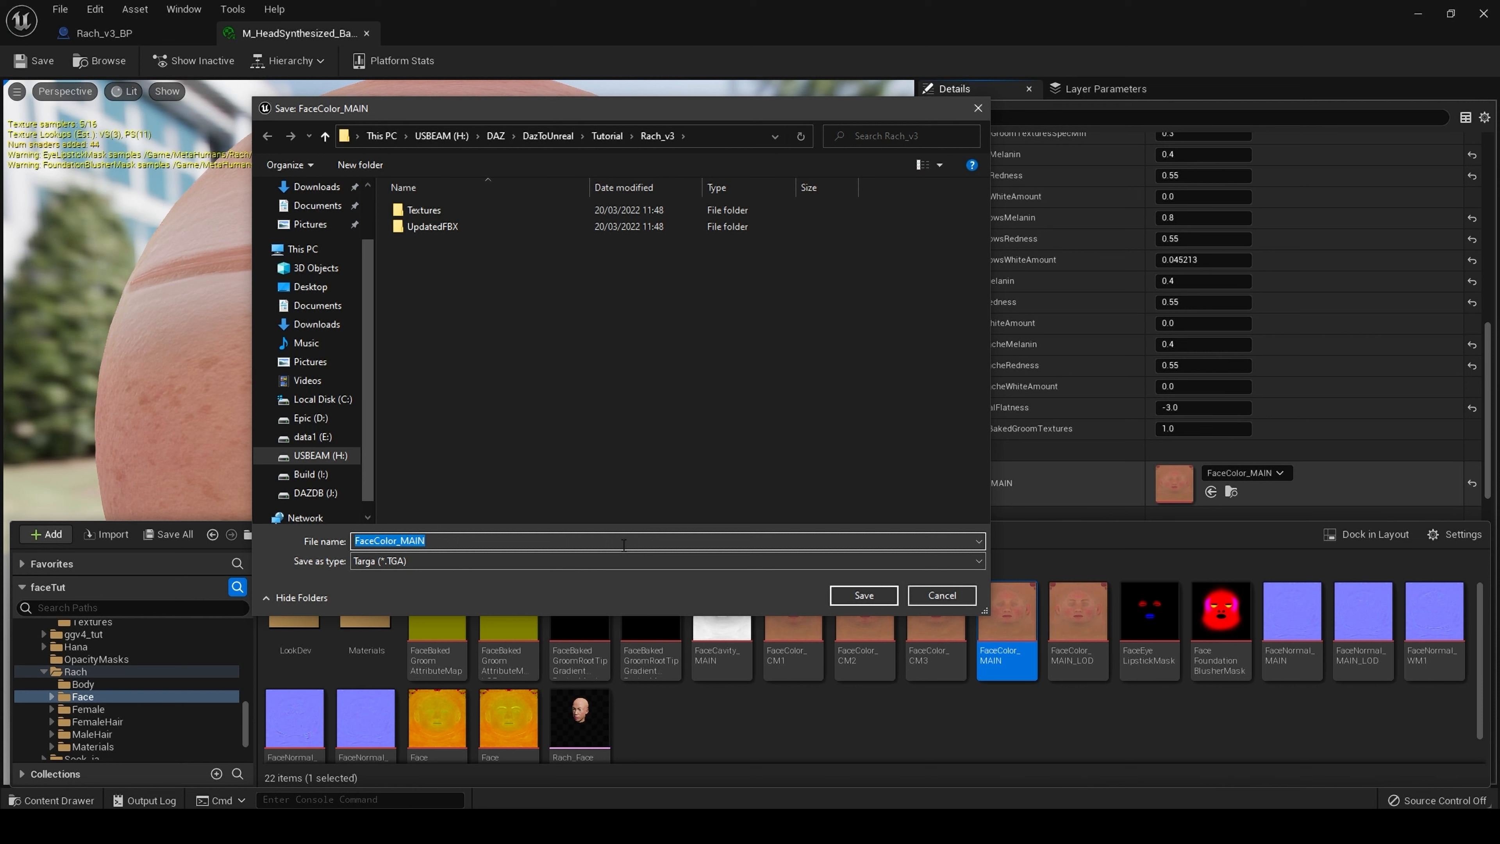
{"action": "left_click", "coordinate": [596, 541]}
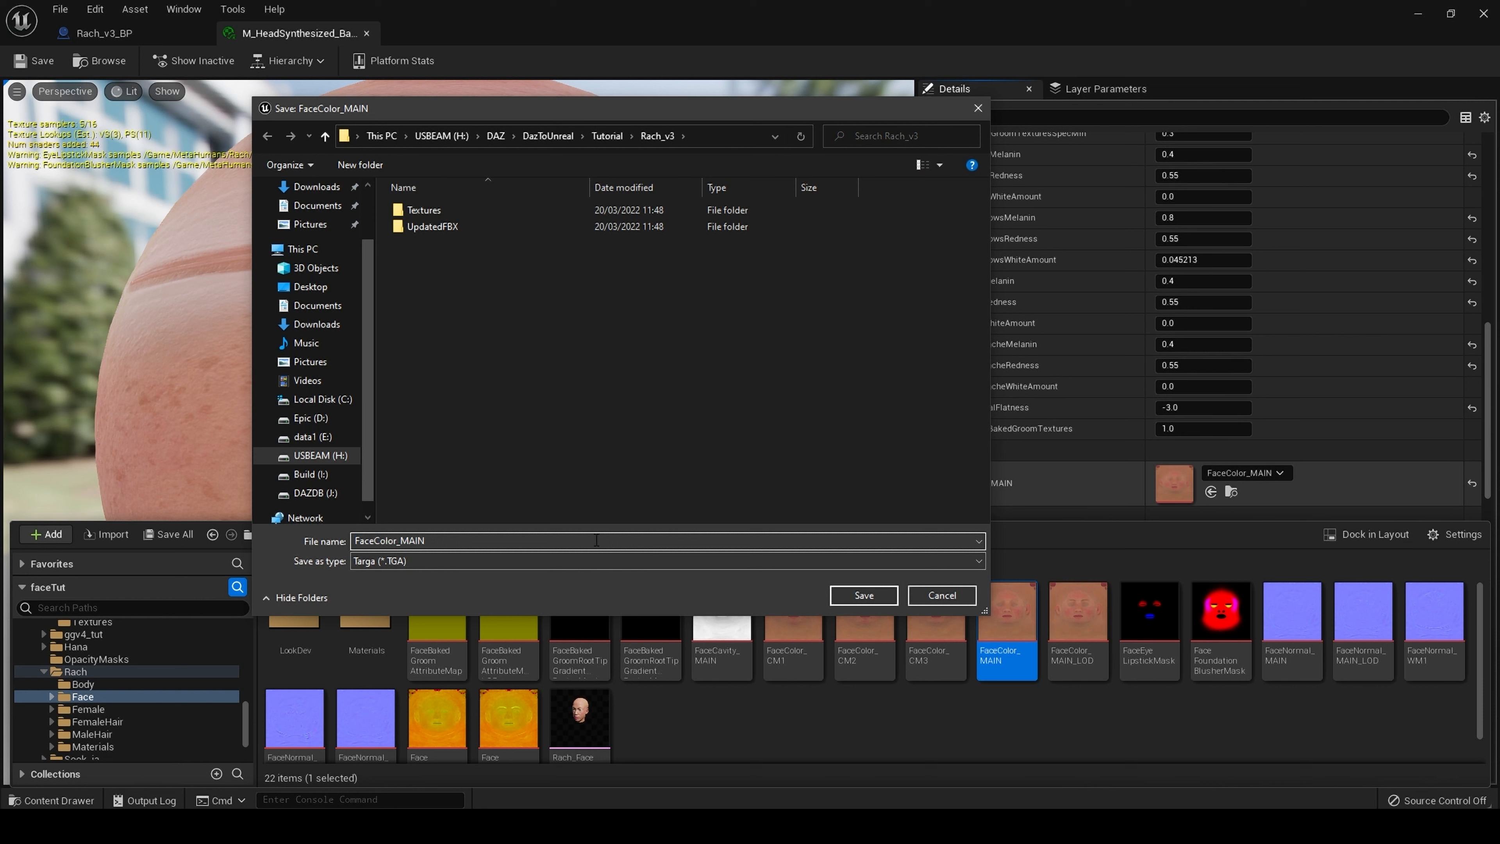
{"action": "left_click", "coordinate": [873, 600]}
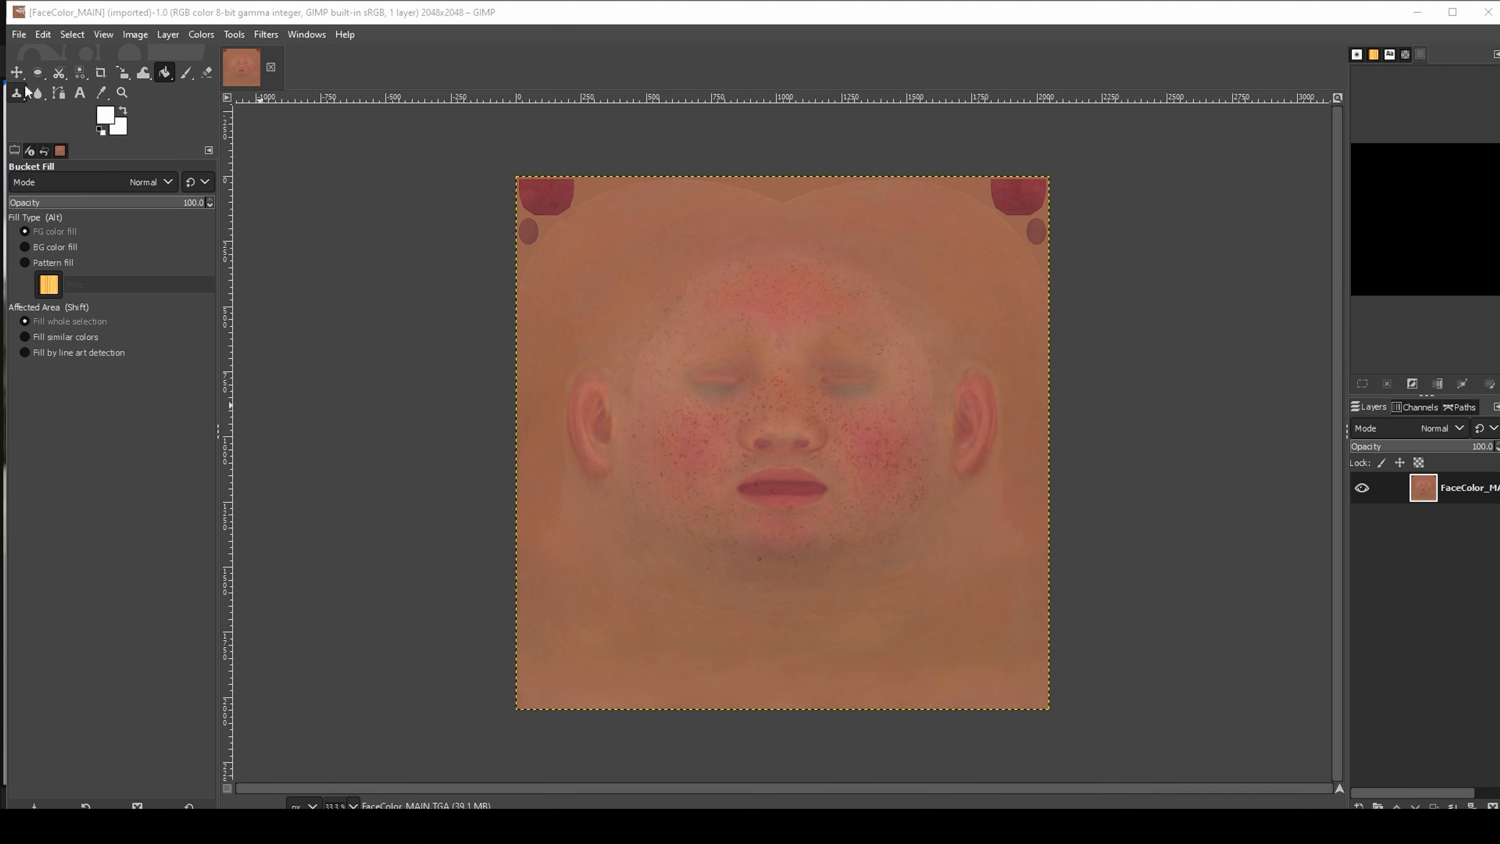
In GIMP, select the Paintbrush tool and add a transparent 2048 x 2048 px layer above the FaceColor_MAIN image
{"action": "left_click", "coordinate": [17, 72]}
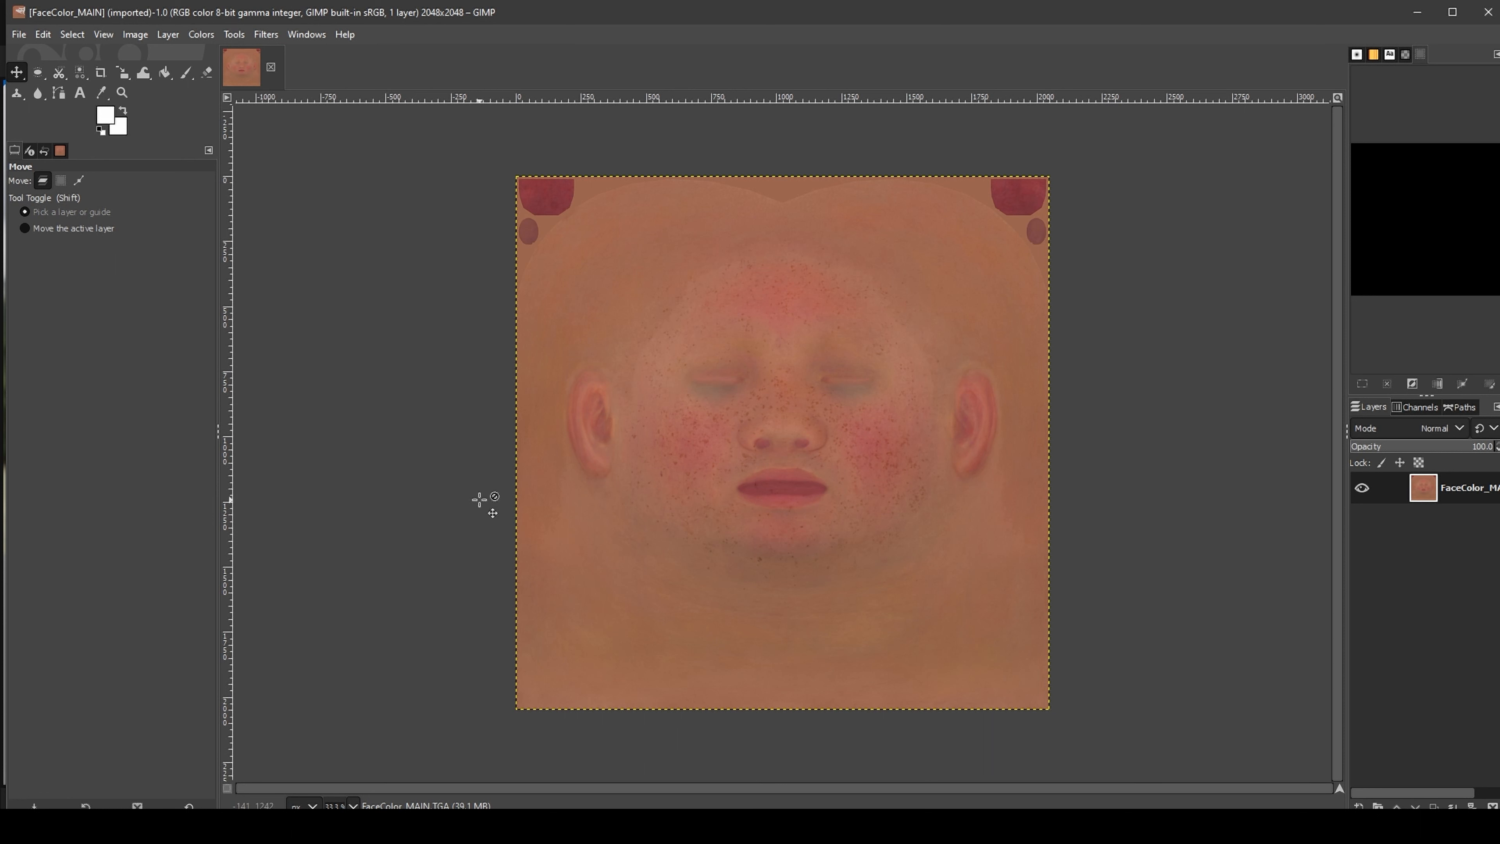
{"action": "left_click", "coordinate": [188, 73]}
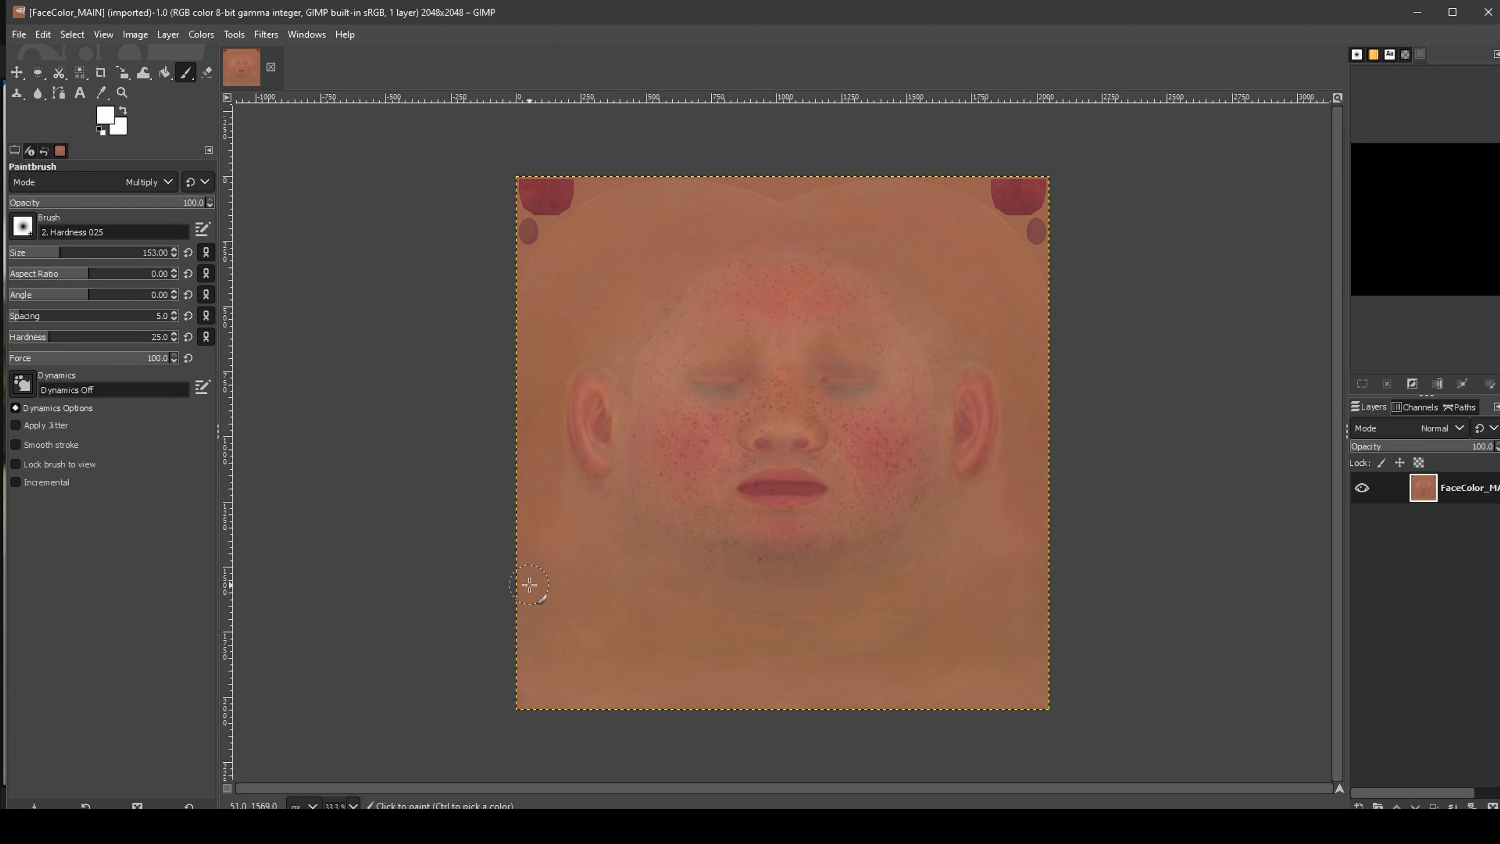
{"action": "left_click", "coordinate": [1041, 612]}
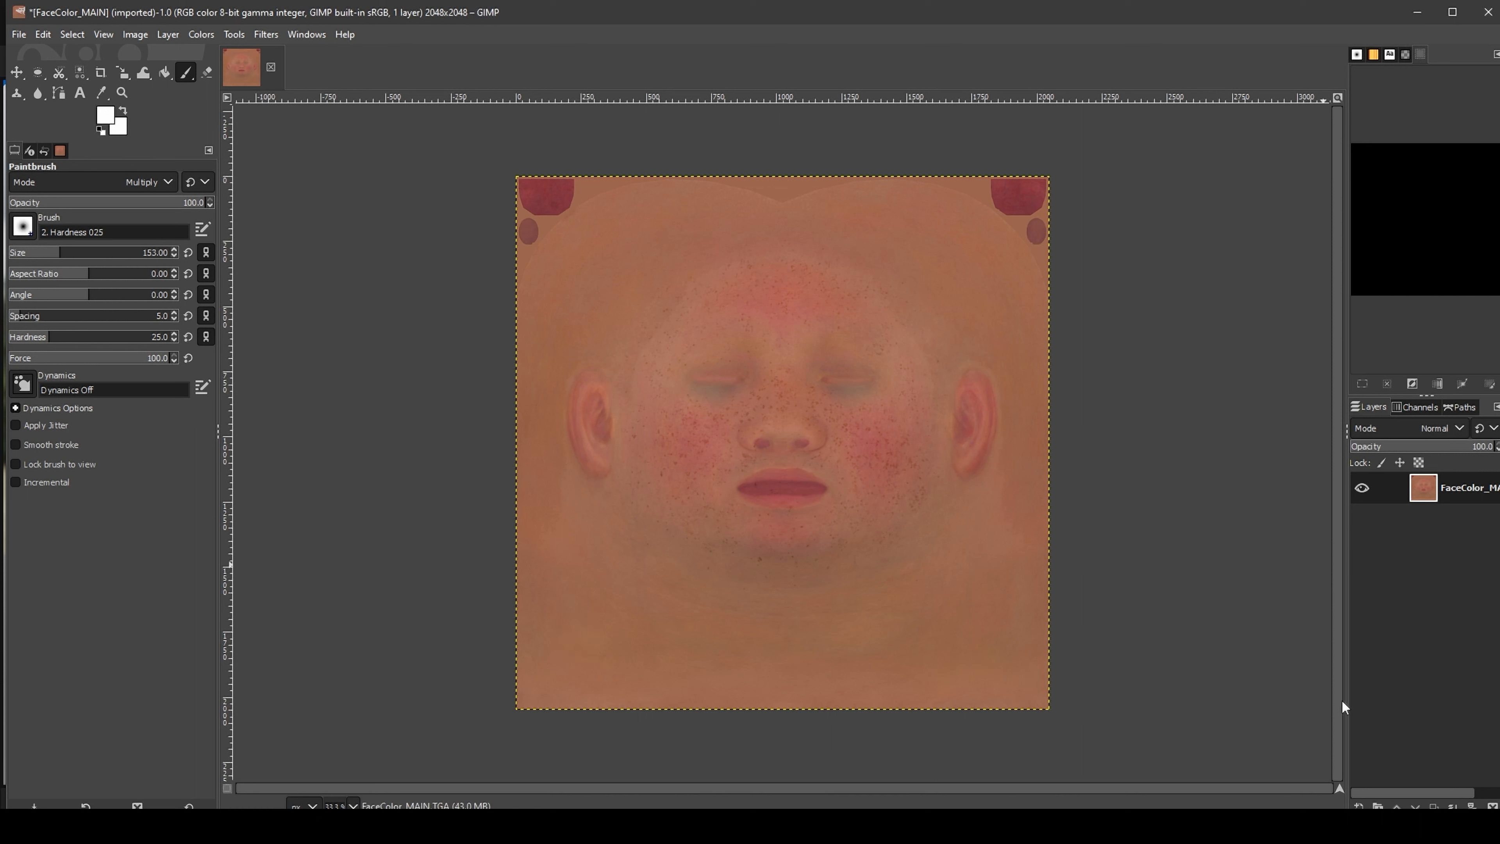
{"action": "left_click", "coordinate": [1360, 807]}
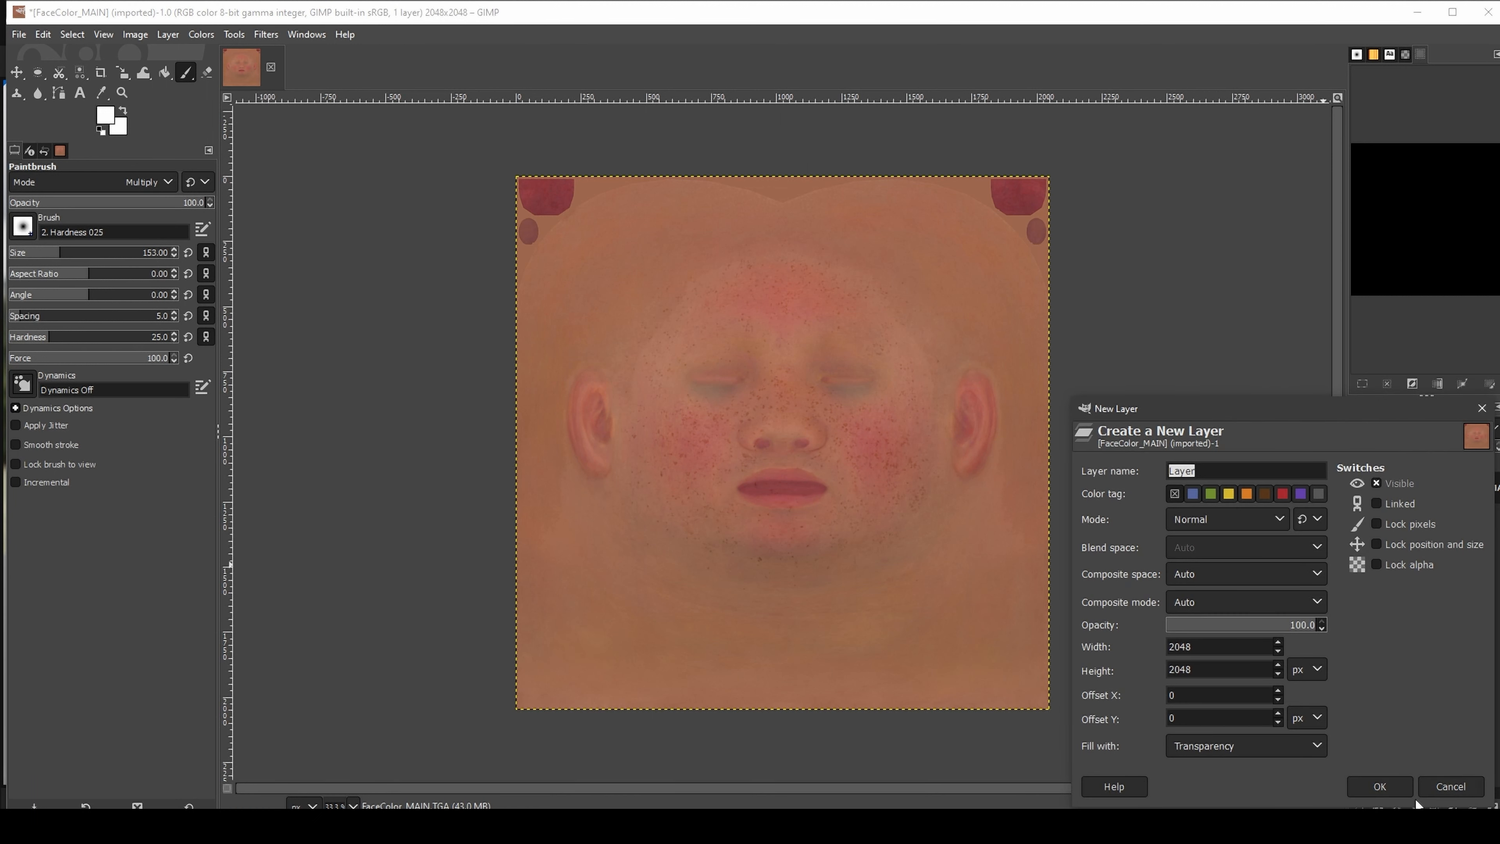
{"action": "left_click", "coordinate": [1391, 786]}
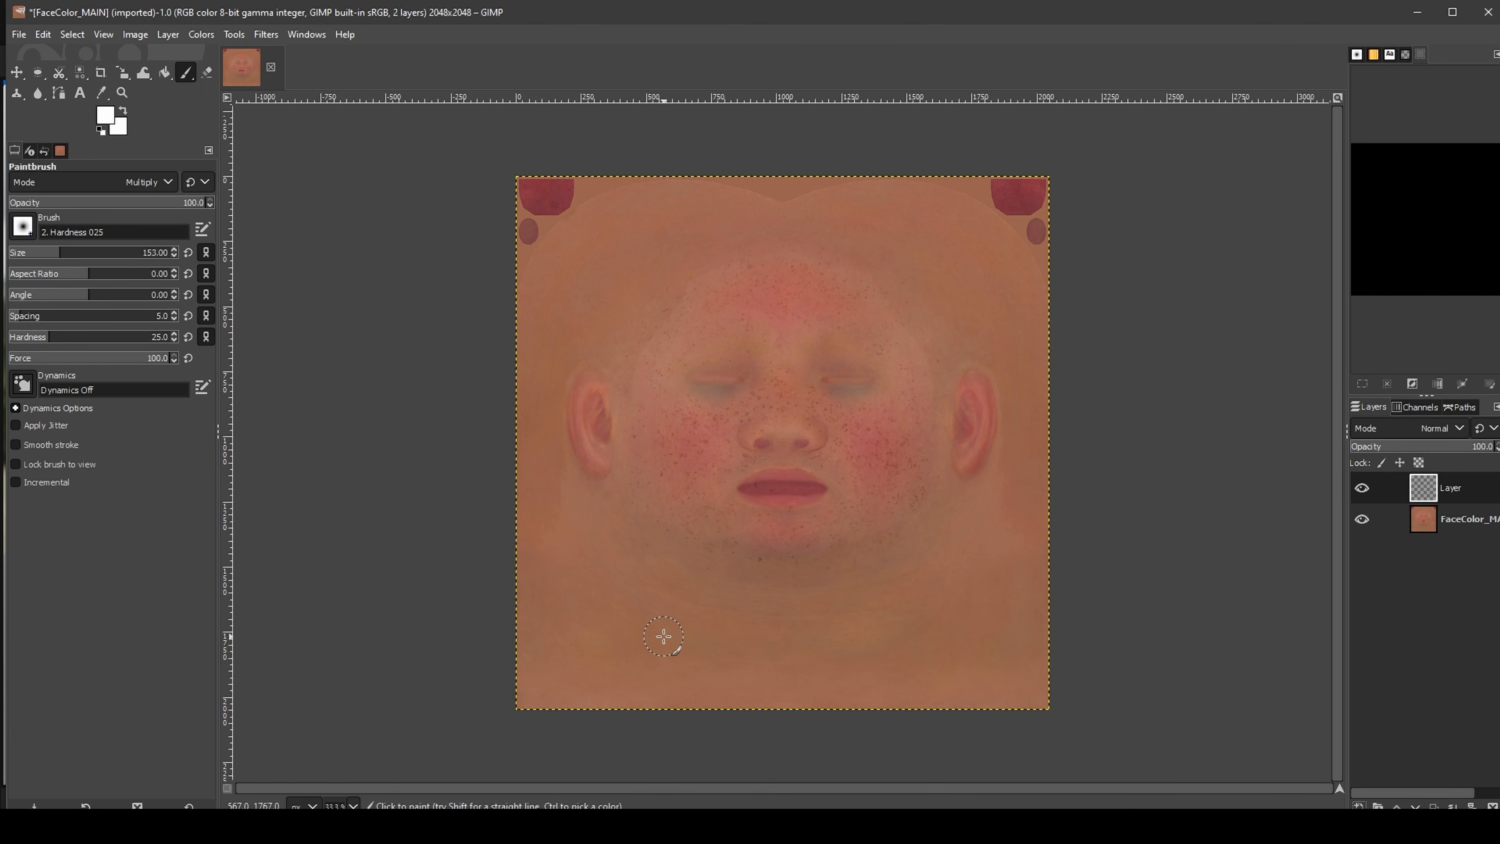
Set the foreground color to black and paint a curved boundary across the lower neck, covering the whole area beneath it
{"action": "left_click", "coordinate": [103, 121]}
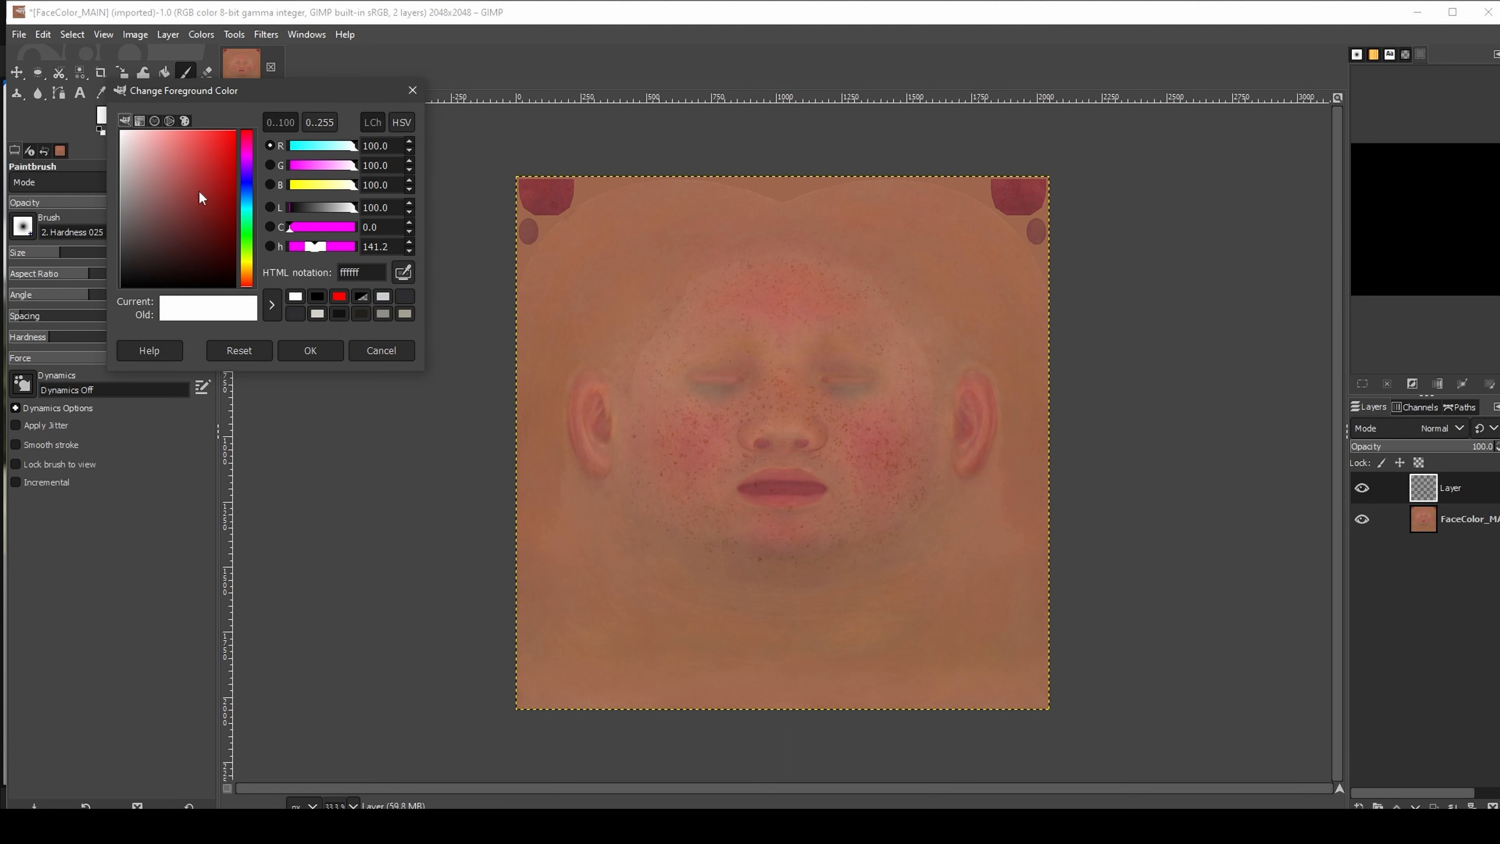
{"action": "left_click_drag", "start_coordinate": [197, 250], "coordinate": [252, 311]}
{"action": "left_click", "coordinate": [305, 348]}
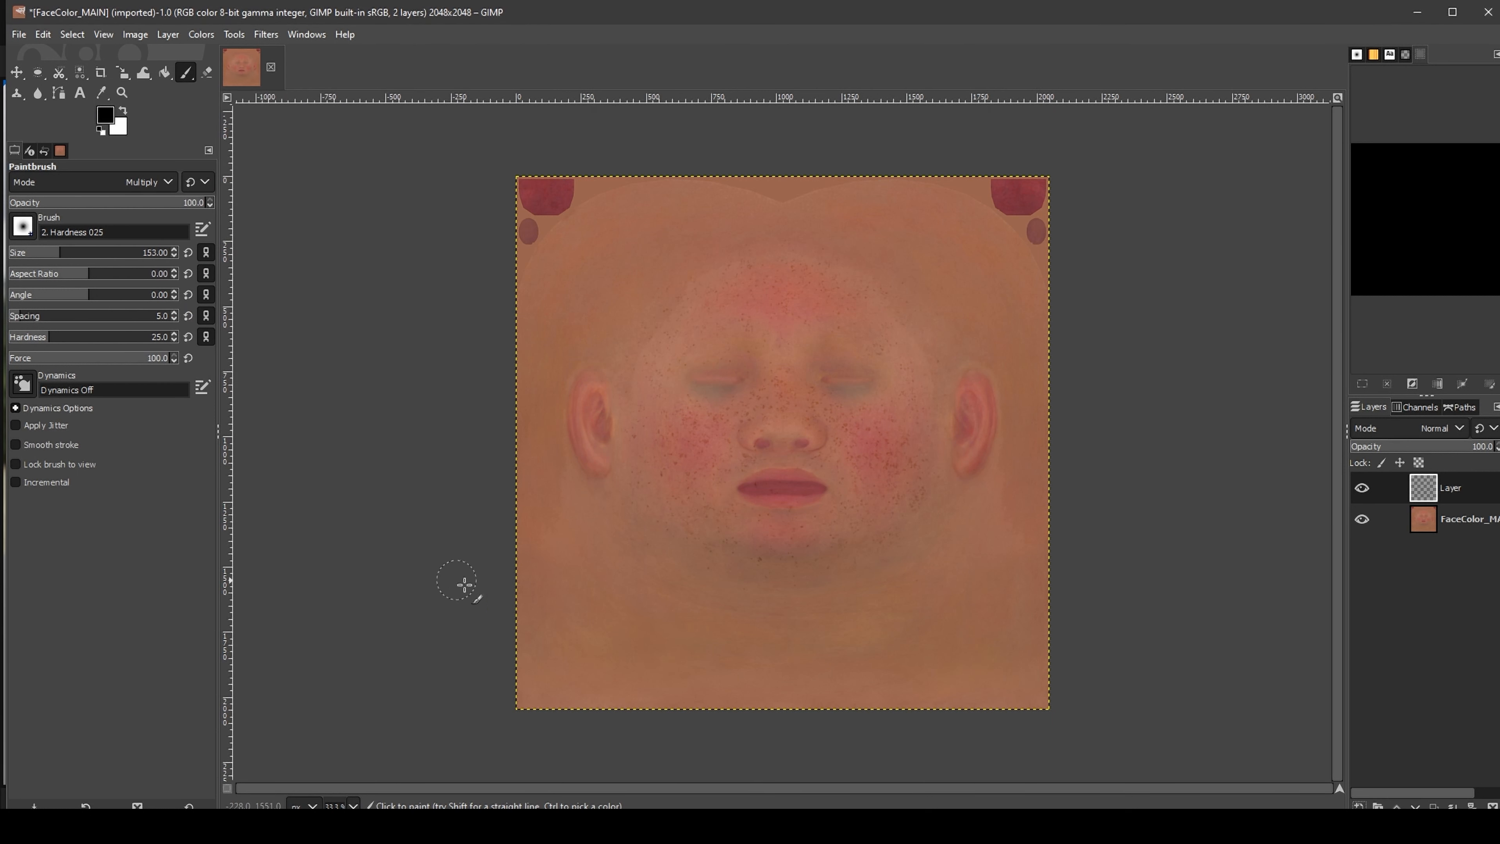
{"action": "mouse_move", "coordinate": [519, 577]}
{"action": "left_mouse_down"}
{"action": "mouse_move", "coordinate": [605, 641]}
{"action": "mouse_move", "coordinate": [821, 665]}
{"action": "mouse_move", "coordinate": [978, 623]}
{"action": "mouse_move", "coordinate": [1084, 544]}
{"action": "left_mouse_up"}
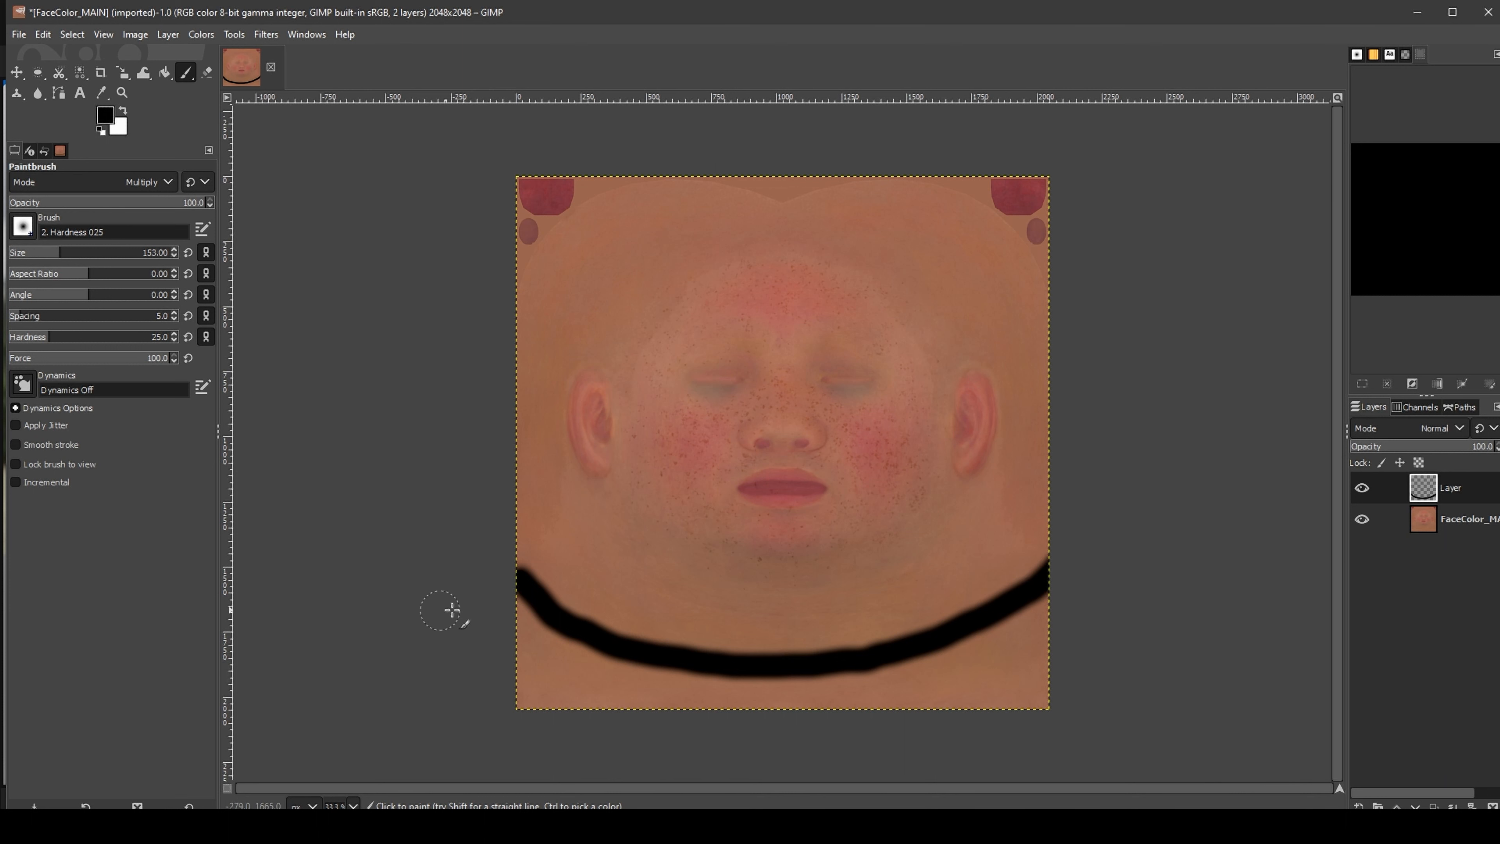
{"action": "left_click_drag", "start_coordinate": [530, 592], "coordinate": [498, 567]}
{"action": "mouse_move", "coordinate": [520, 609]}
{"action": "left_mouse_down"}
{"action": "mouse_move", "coordinate": [531, 628]}
{"action": "mouse_move", "coordinate": [496, 599]}
{"action": "mouse_move", "coordinate": [542, 645]}
{"action": "mouse_move", "coordinate": [526, 694]}
{"action": "mouse_move", "coordinate": [526, 647]}
{"action": "mouse_move", "coordinate": [549, 693]}
{"action": "mouse_move", "coordinate": [679, 709]}
{"action": "mouse_move", "coordinate": [1015, 694]}
{"action": "mouse_move", "coordinate": [983, 704]}
{"action": "mouse_move", "coordinate": [1051, 636]}
{"action": "mouse_move", "coordinate": [1041, 614]}
{"action": "mouse_move", "coordinate": [1031, 667]}
{"action": "mouse_move", "coordinate": [989, 660]}
{"action": "mouse_move", "coordinate": [1029, 616]}
{"action": "mouse_move", "coordinate": [926, 664]}
{"action": "mouse_move", "coordinate": [961, 657]}
{"action": "mouse_move", "coordinate": [700, 707]}
{"action": "mouse_move", "coordinate": [555, 661]}
{"action": "mouse_move", "coordinate": [793, 704]}
{"action": "mouse_move", "coordinate": [523, 684]}
{"action": "mouse_move", "coordinate": [508, 610]}
{"action": "mouse_move", "coordinate": [706, 699]}
{"action": "mouse_move", "coordinate": [936, 680]}
{"action": "left_mouse_up"}
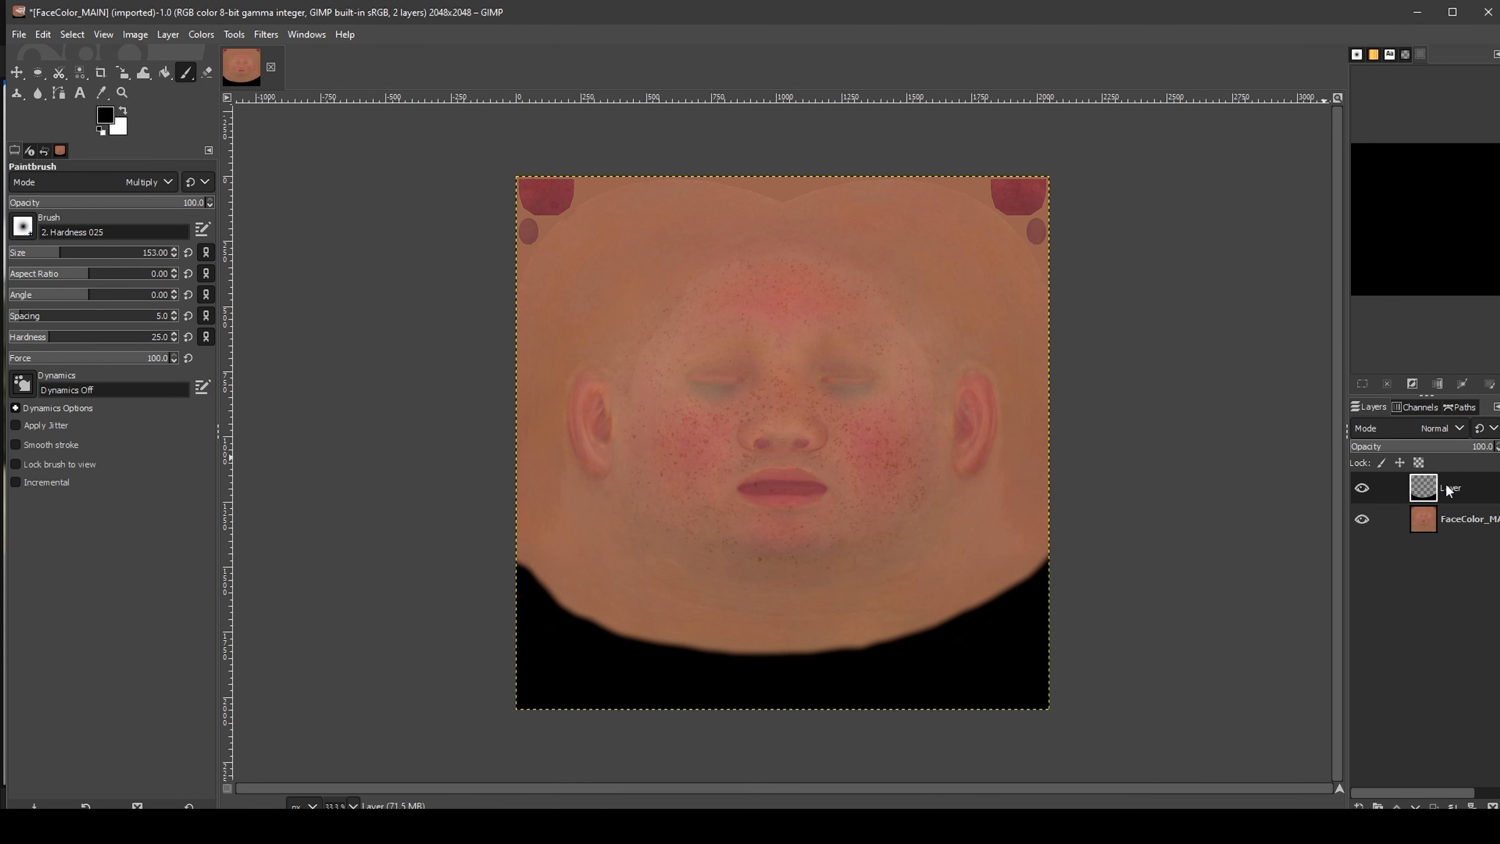
Add another 2048 x 2048 px layer filled with white and place it beneath the black-painted layer
{"action": "left_click", "coordinate": [1359, 806]}
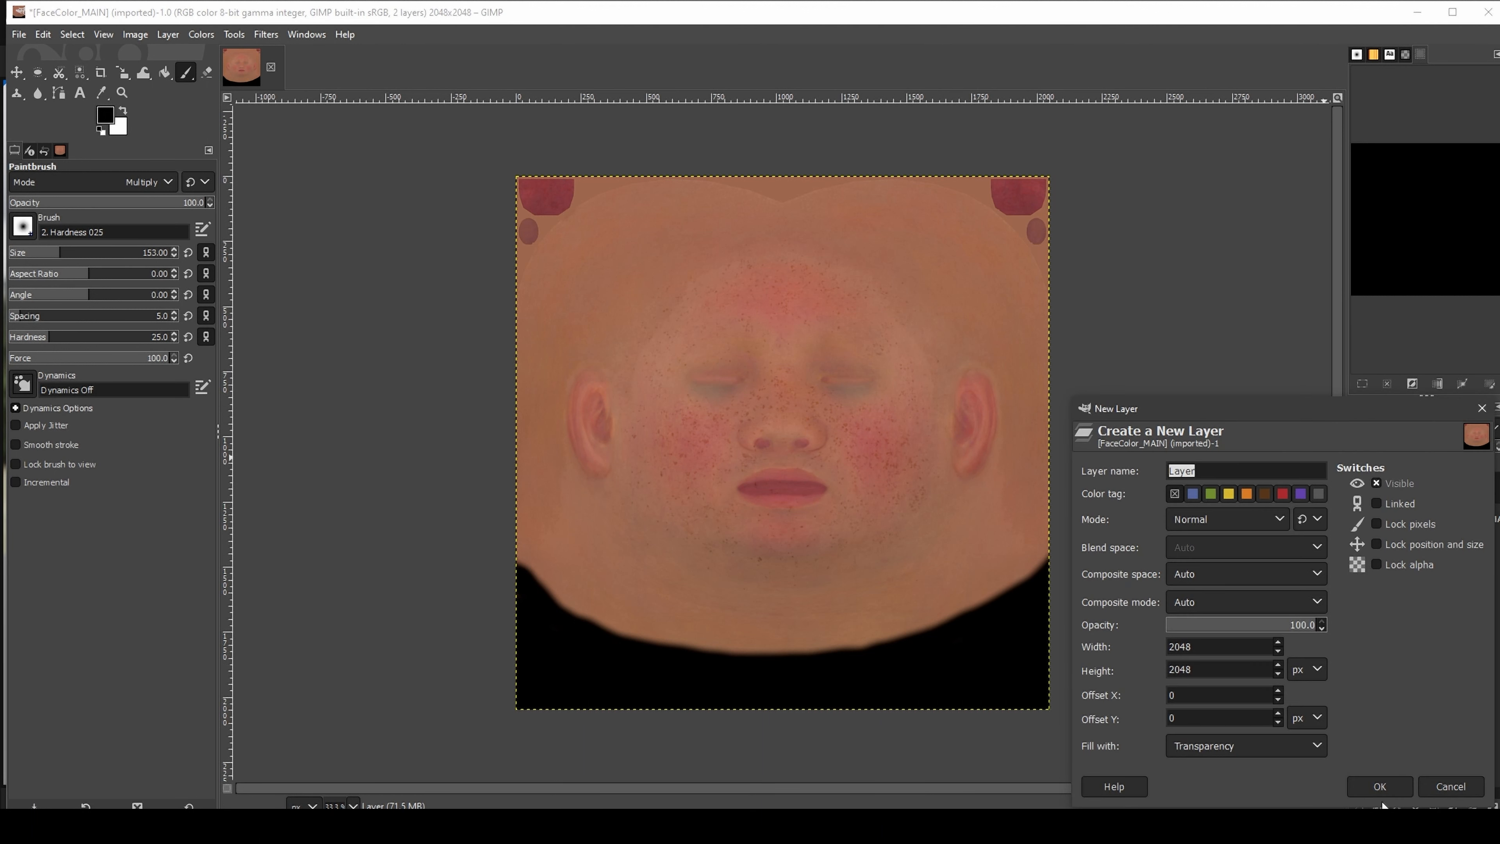
{"action": "left_click", "coordinate": [1380, 786]}
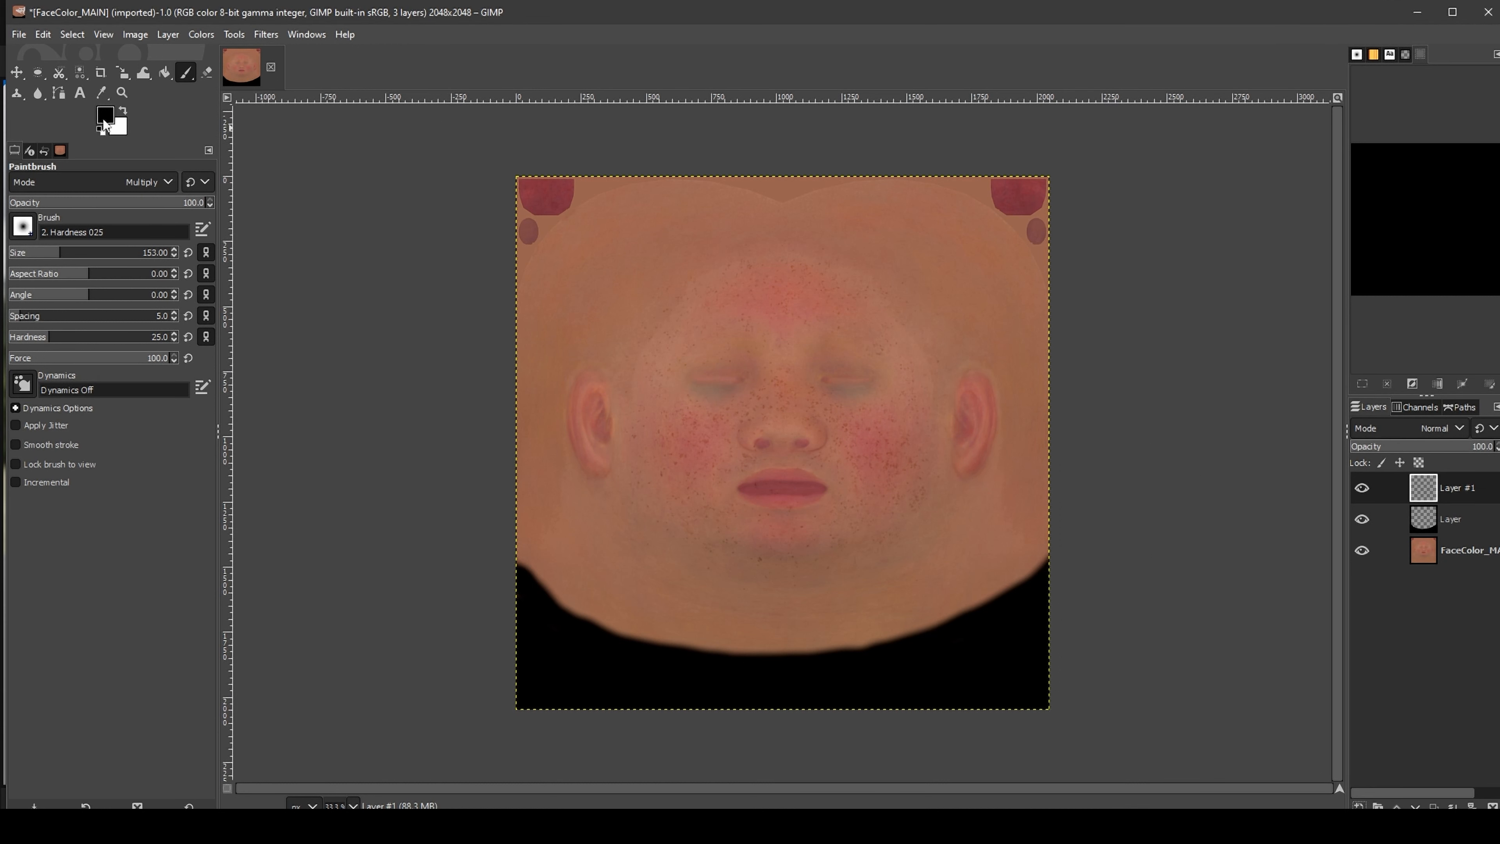
{"action": "left_click", "coordinate": [105, 121]}
{"action": "left_click", "coordinate": [149, 148]}
{"action": "left_click", "coordinate": [312, 354]}
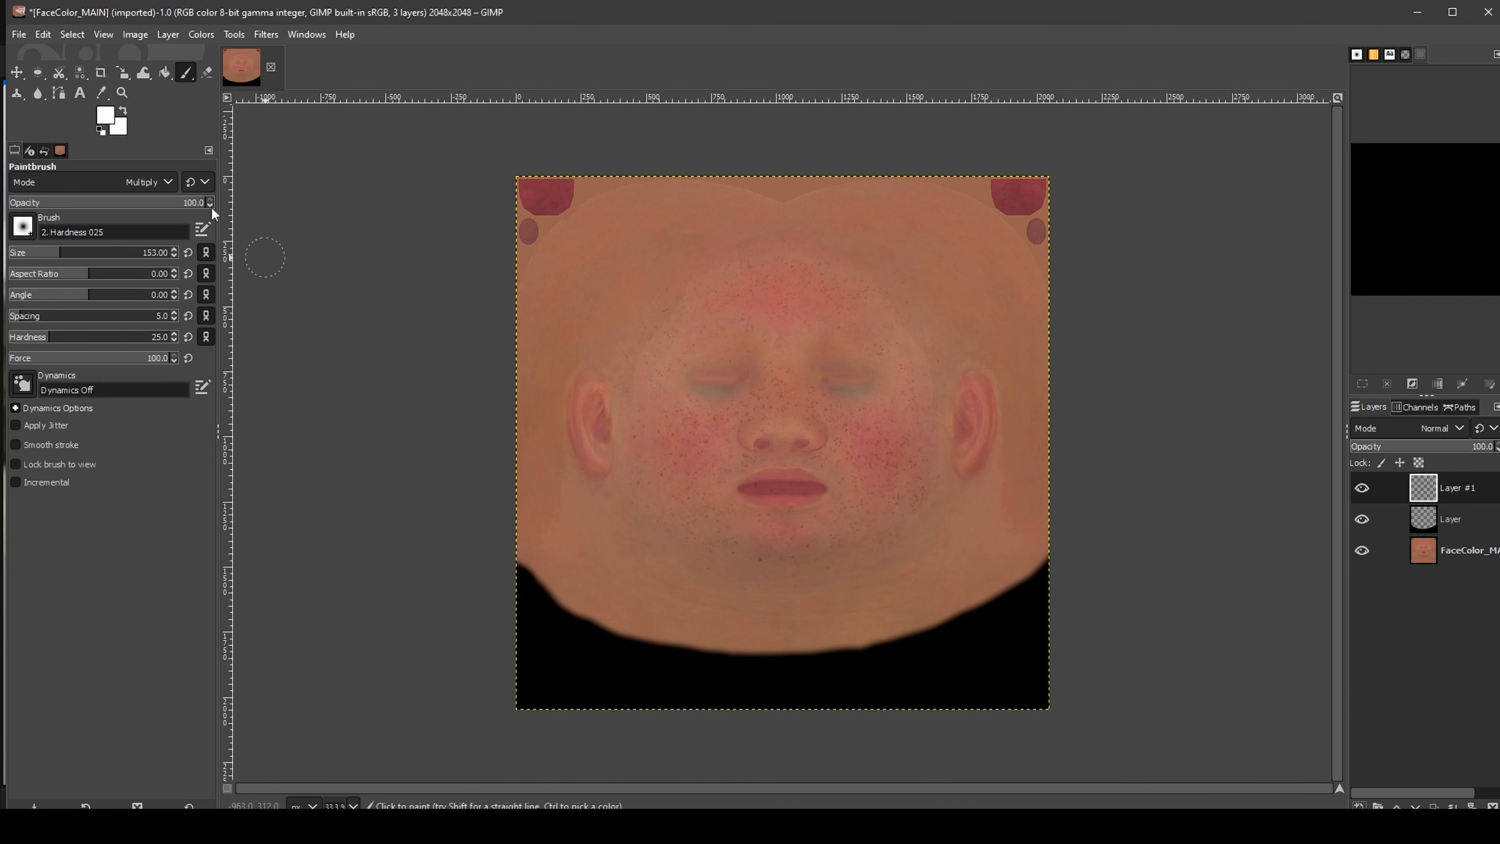
{"action": "left_click", "coordinate": [165, 72]}
{"action": "left_click", "coordinate": [591, 263]}
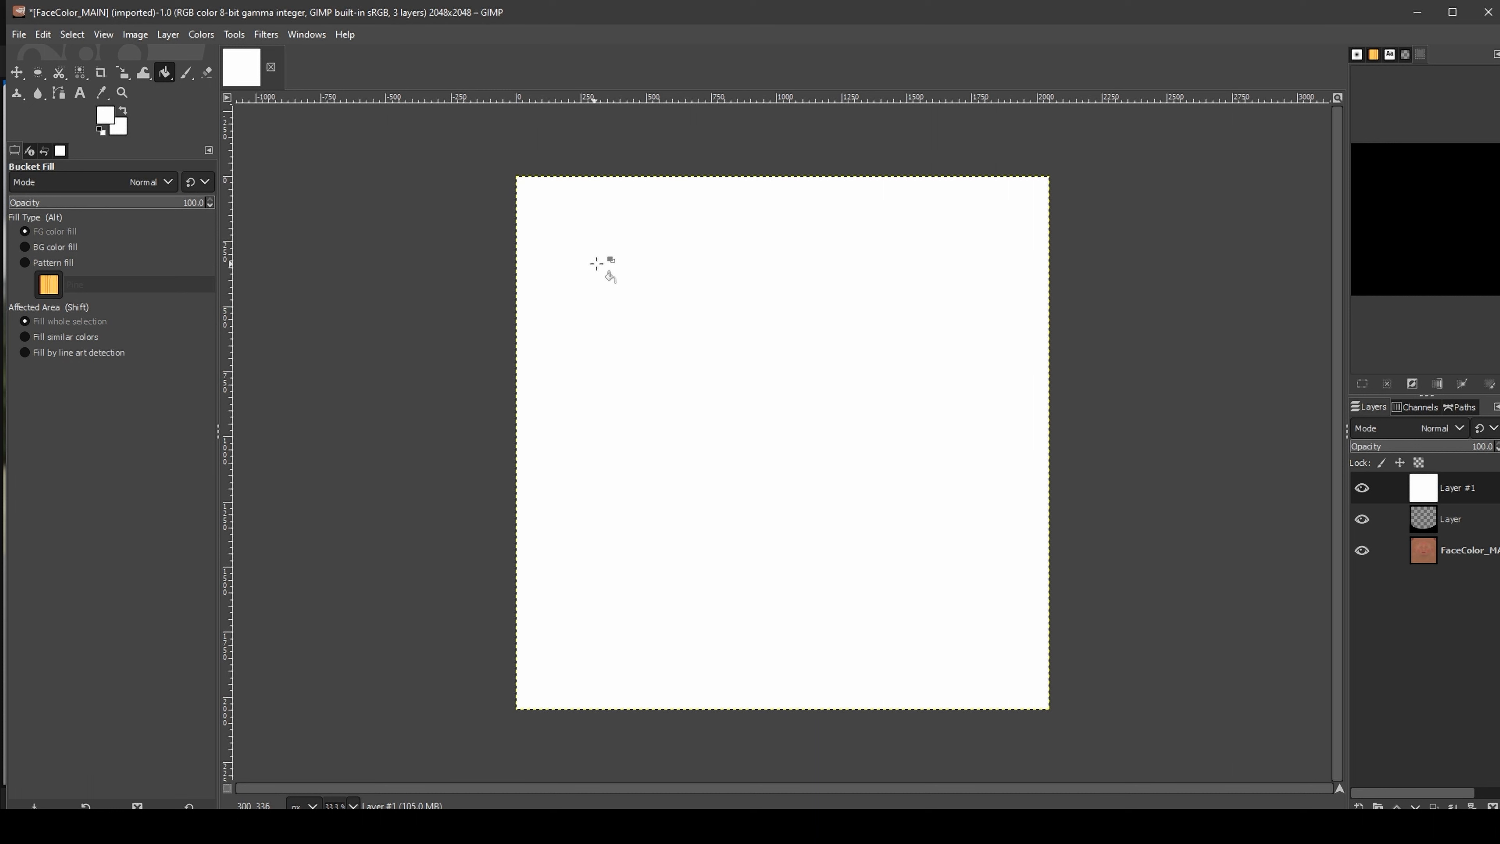
{"action": "left_click_drag", "start_coordinate": [1436, 518], "coordinate": [1450, 477]}
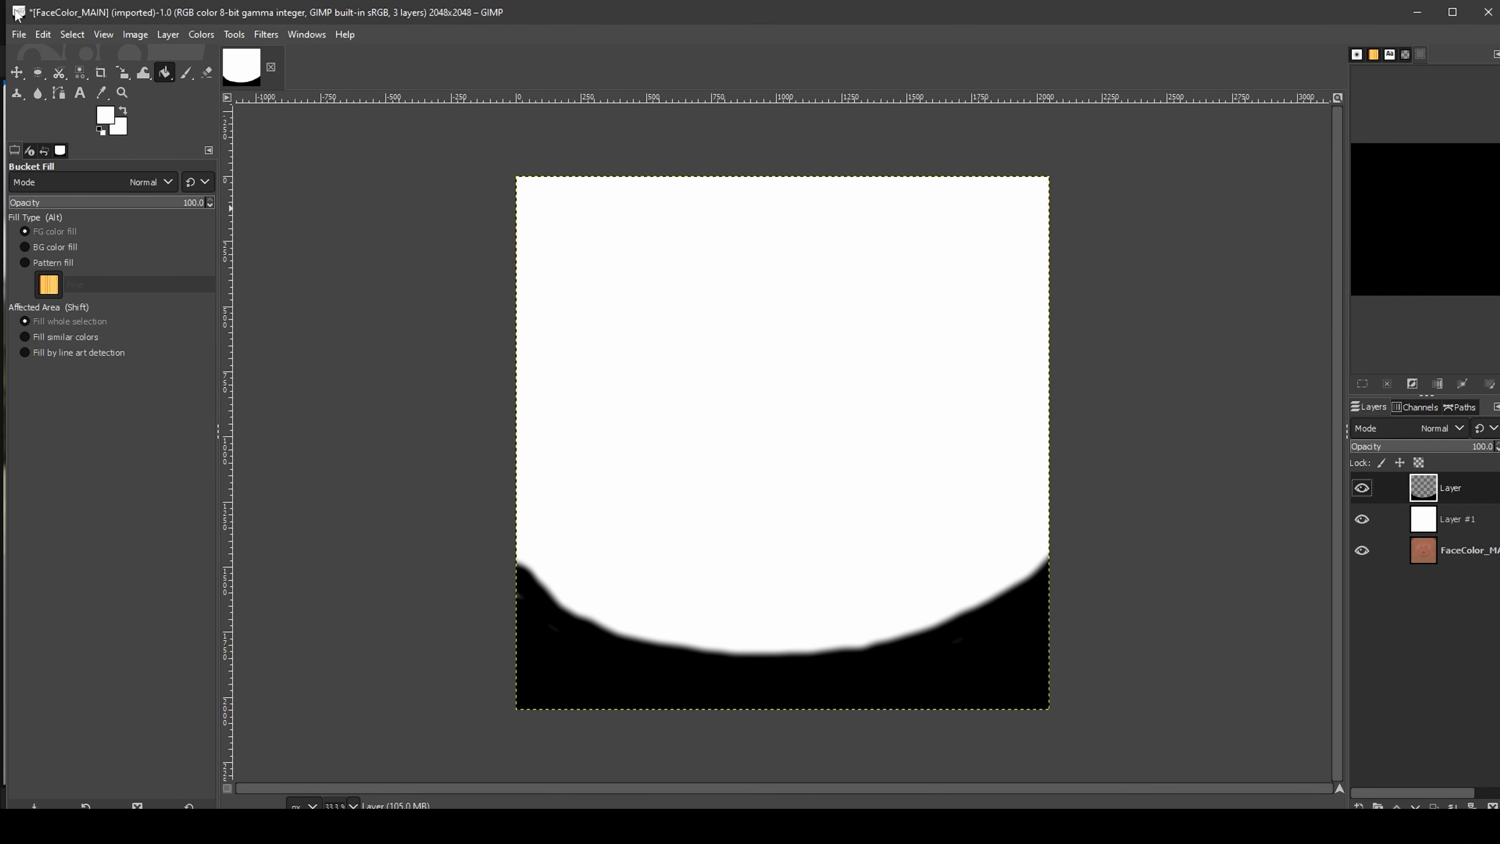
Export the black-and-white mask image as opacity_mask_tut.TGA into the Rach_v3 folder
{"action": "left_click", "coordinate": [19, 35]}
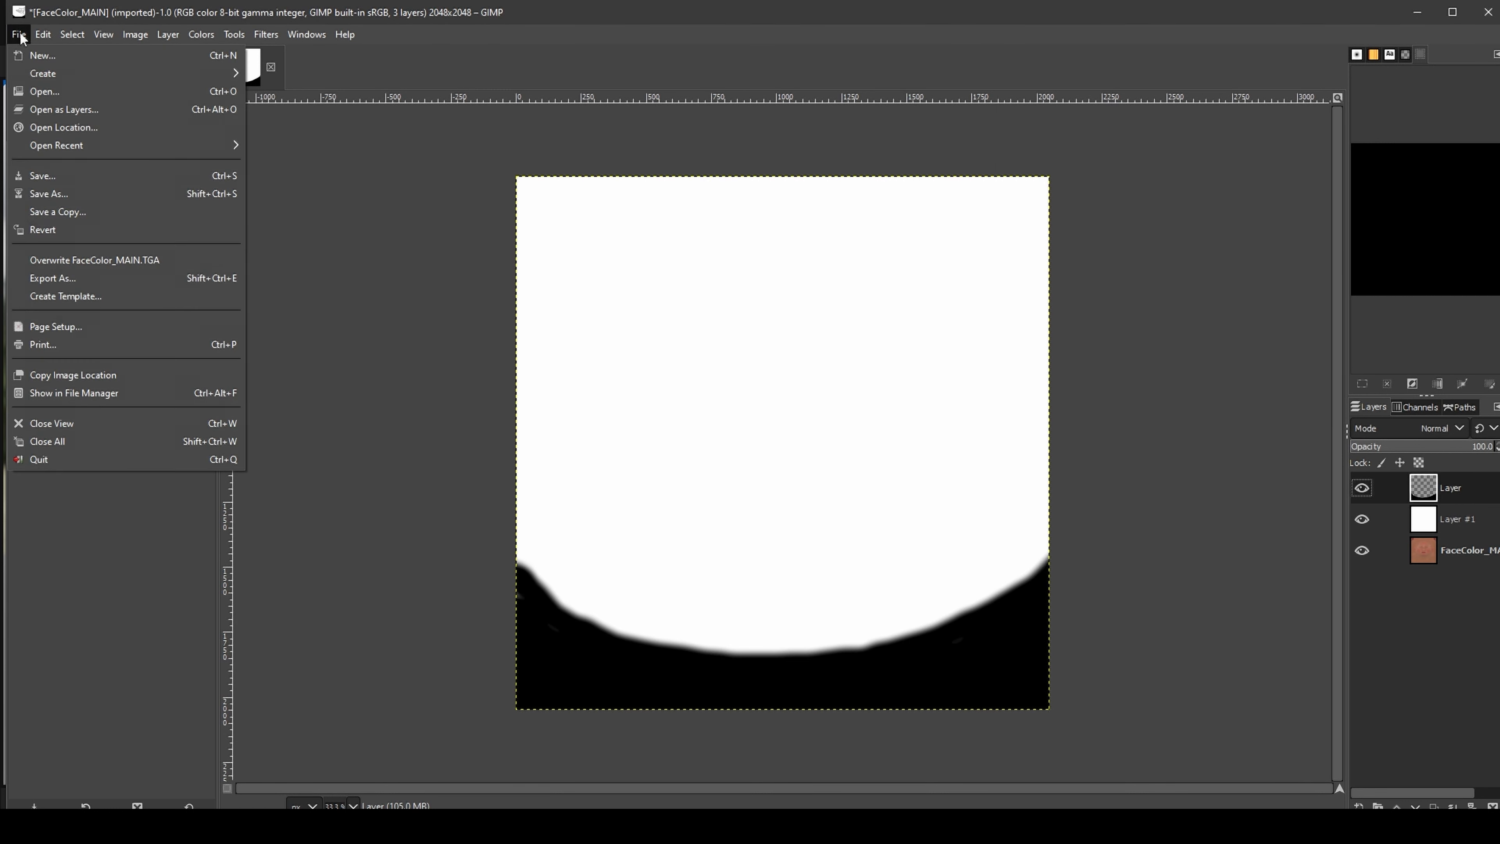
{"action": "left_click", "coordinate": [86, 282]}
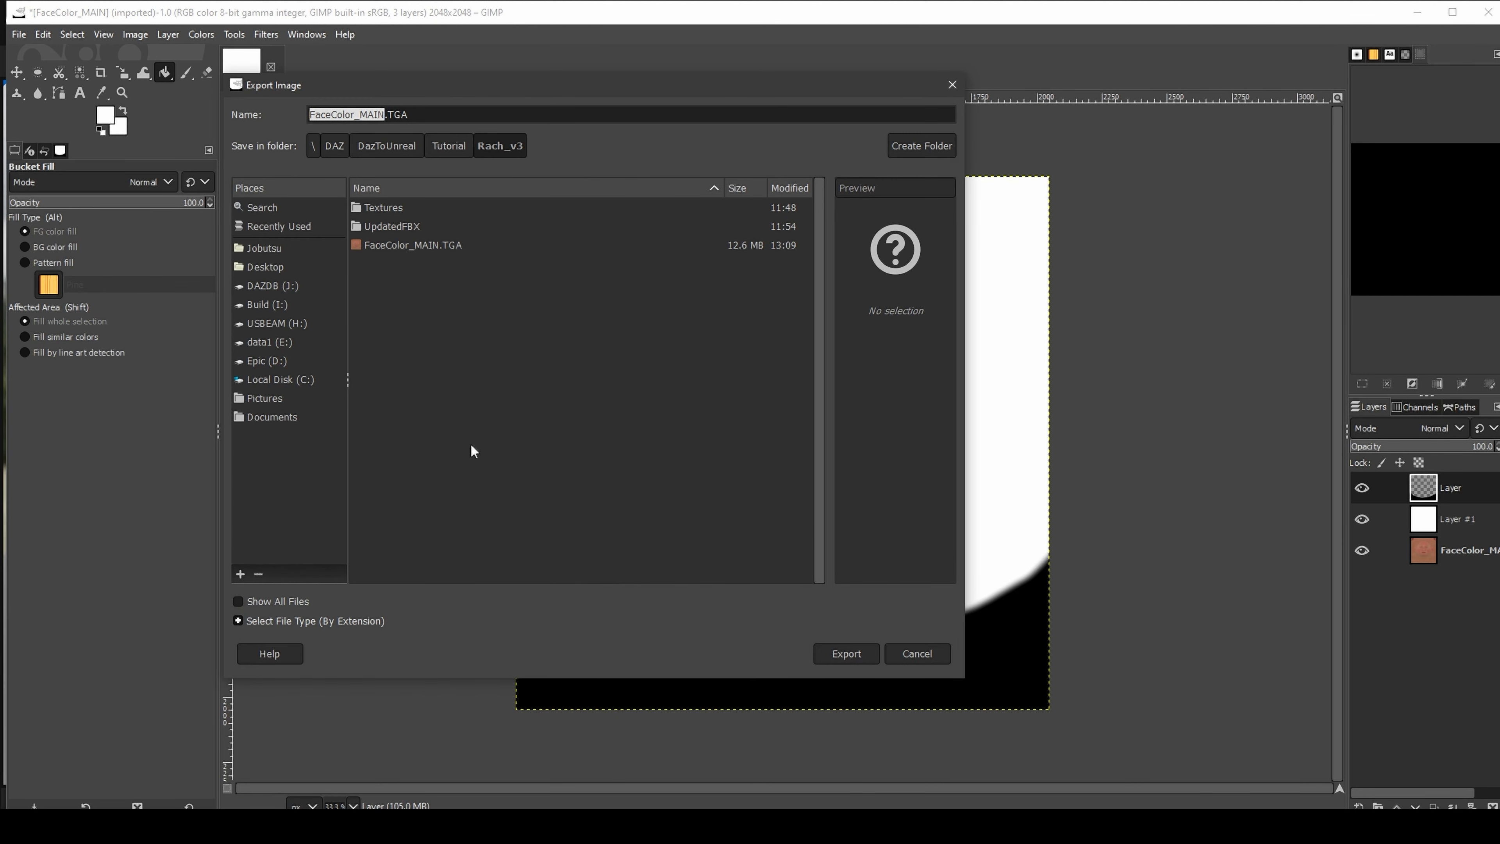
{"action": "key", "text": "BackSpace"}
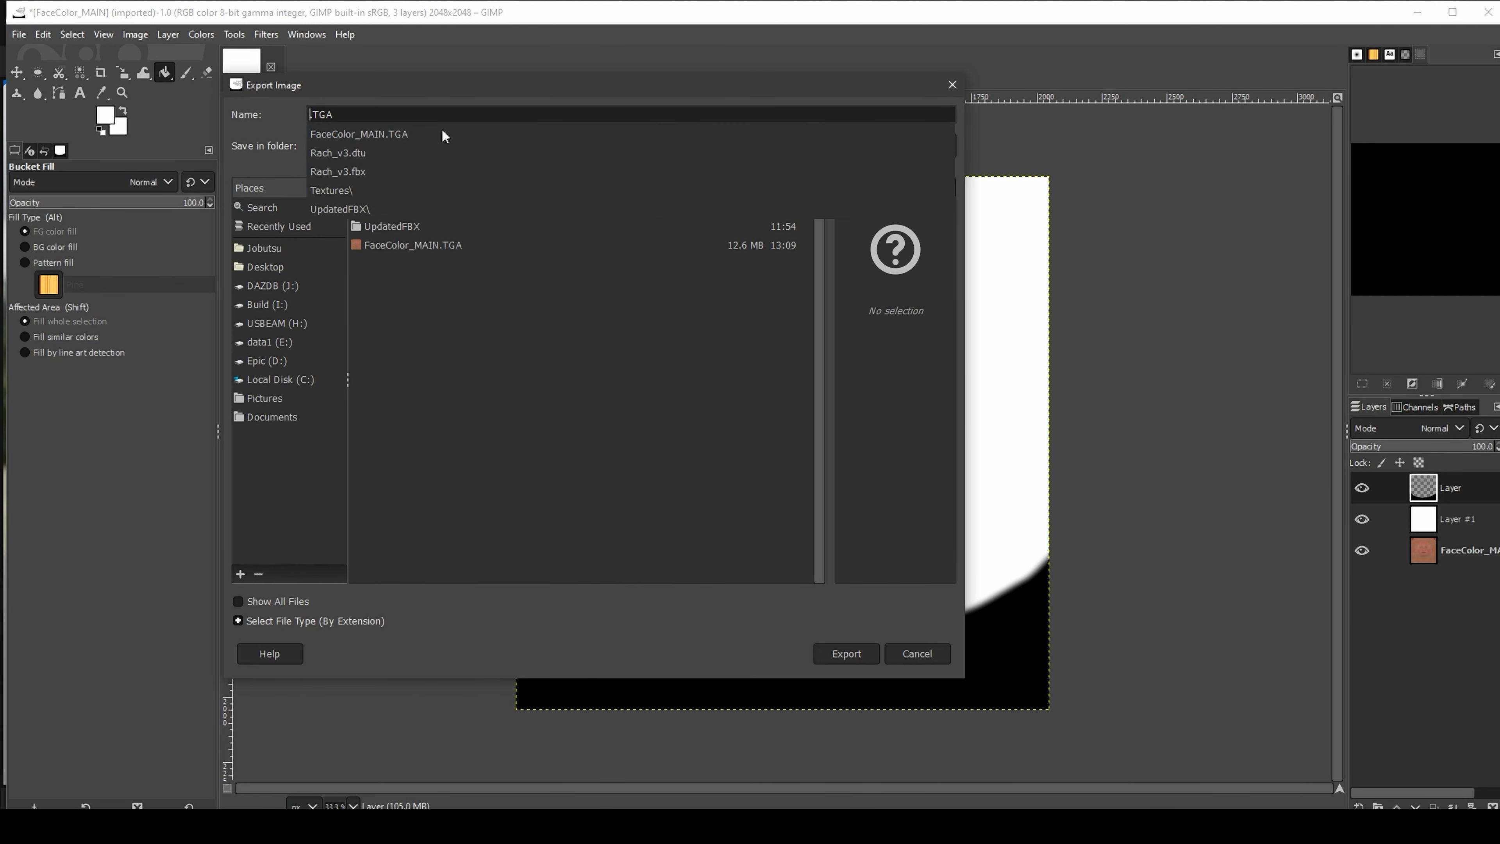
{"action": "type", "text": "opacit"}
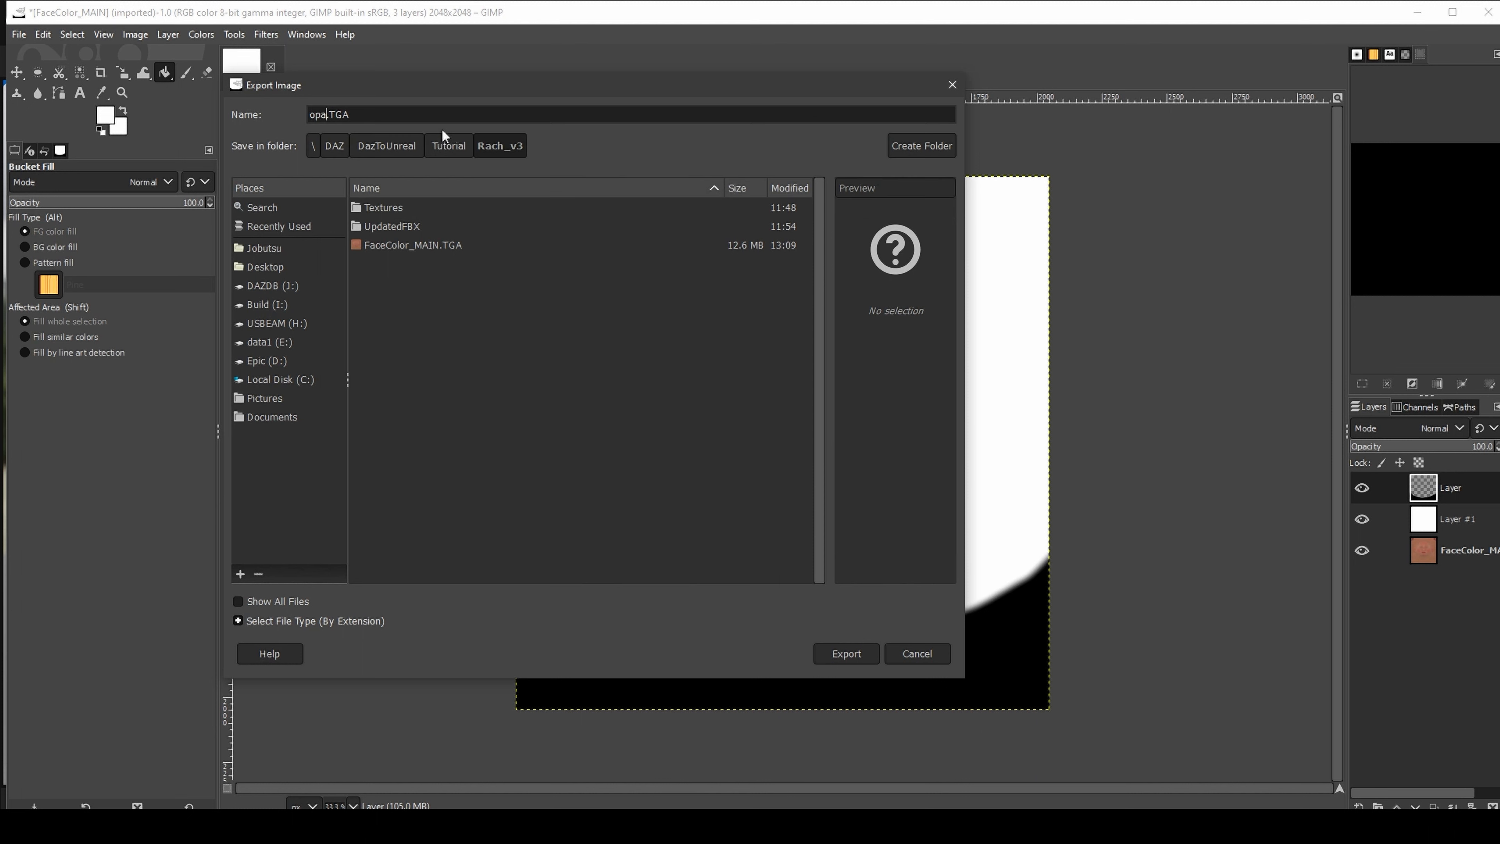
{"action": "type", "text": "y_mask_tut"}
{"action": "left_click", "coordinate": [828, 654]}
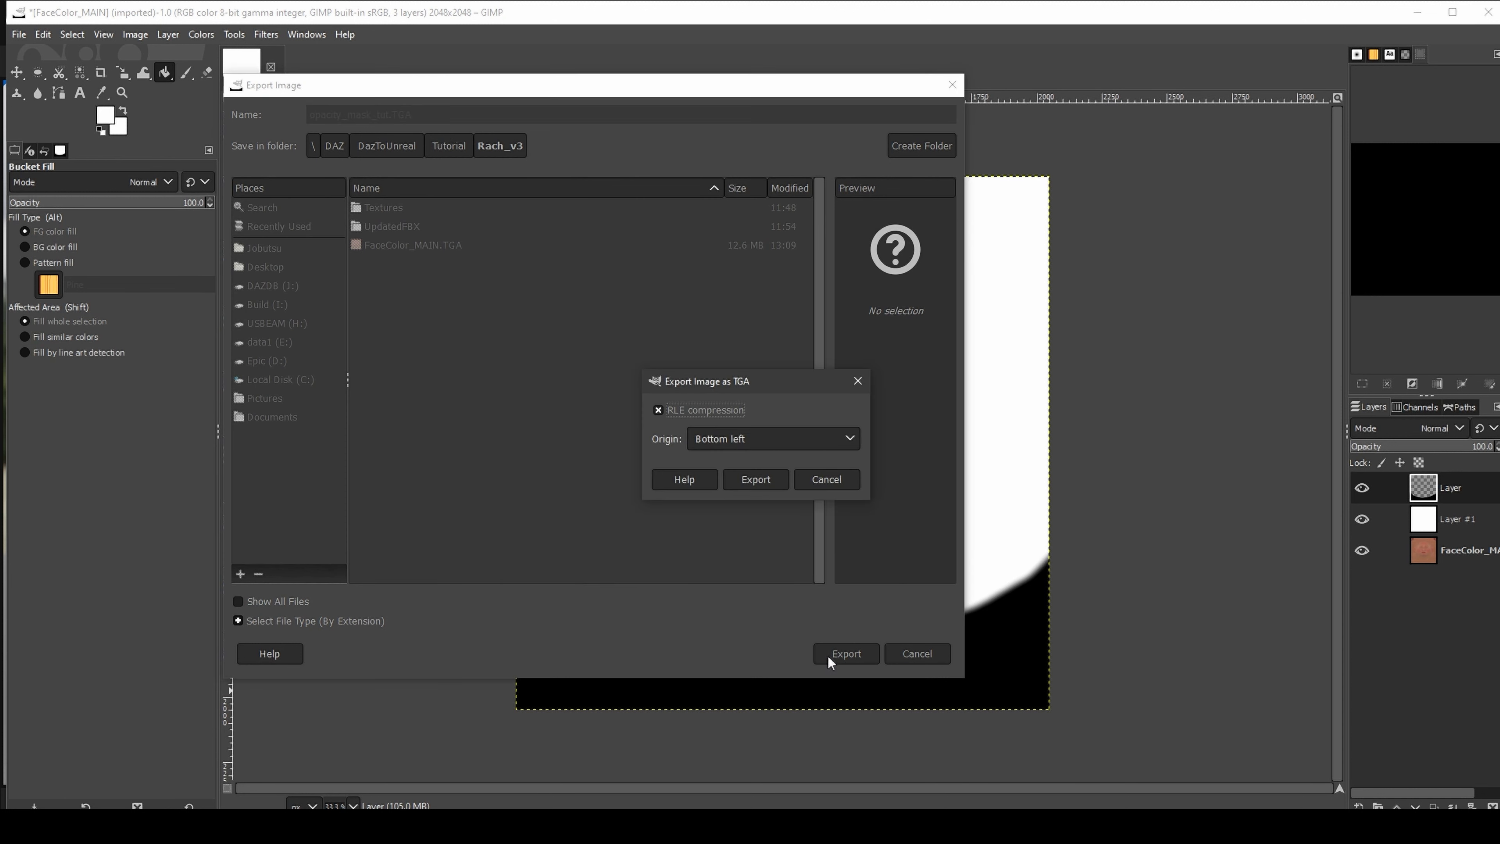
{"action": "left_click", "coordinate": [756, 480]}
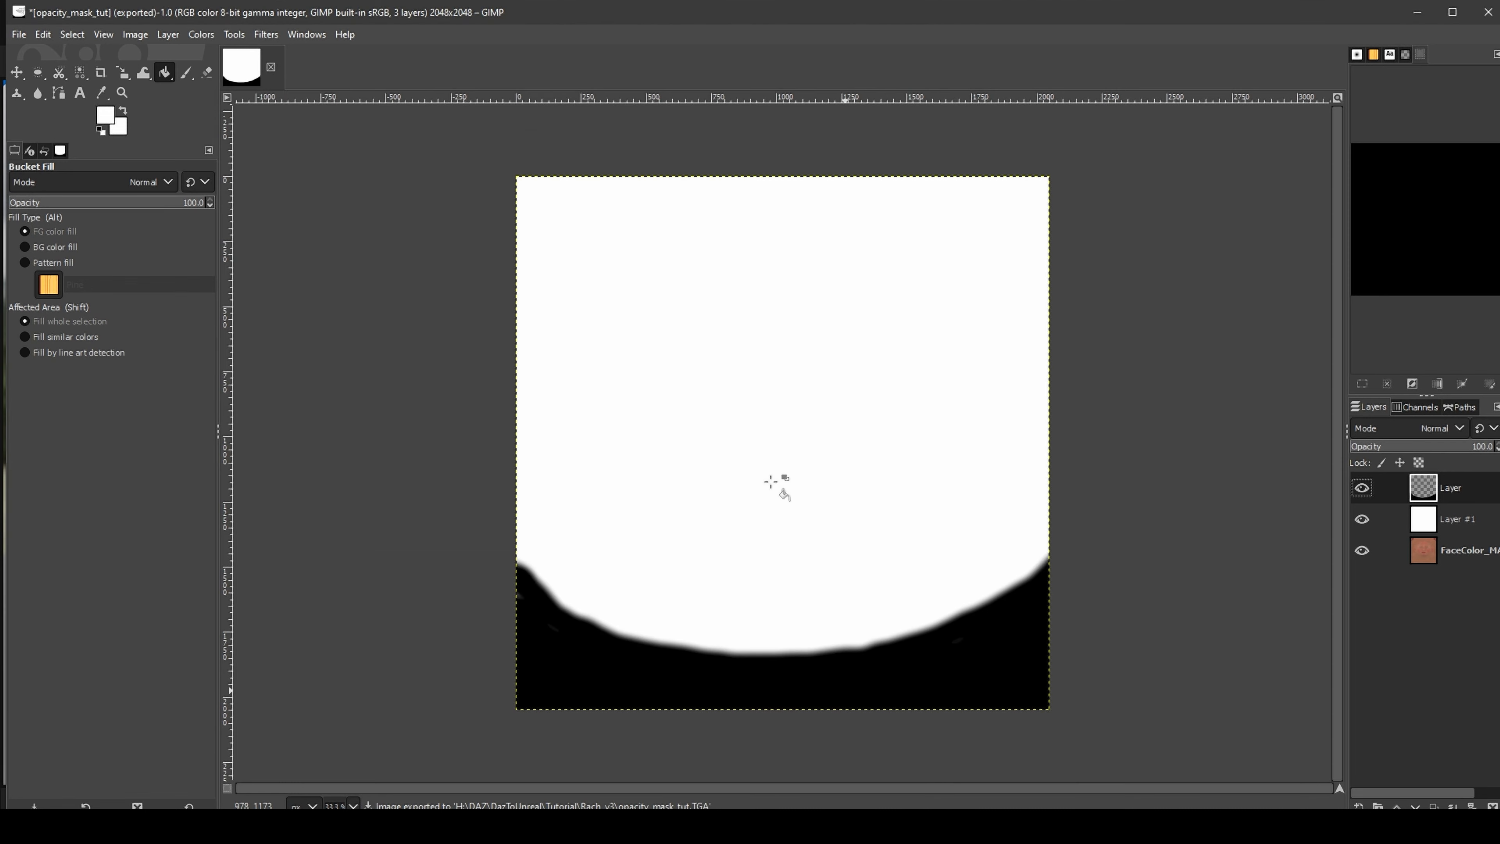
Switch to Unreal Engine and import opacity_mask_tut.TGA into the MetaHumans/OpacityMasks content folder
{"action": "mouse_move", "coordinate": [614, 792]}
{"action": "left_click", "coordinate": [680, 762]}
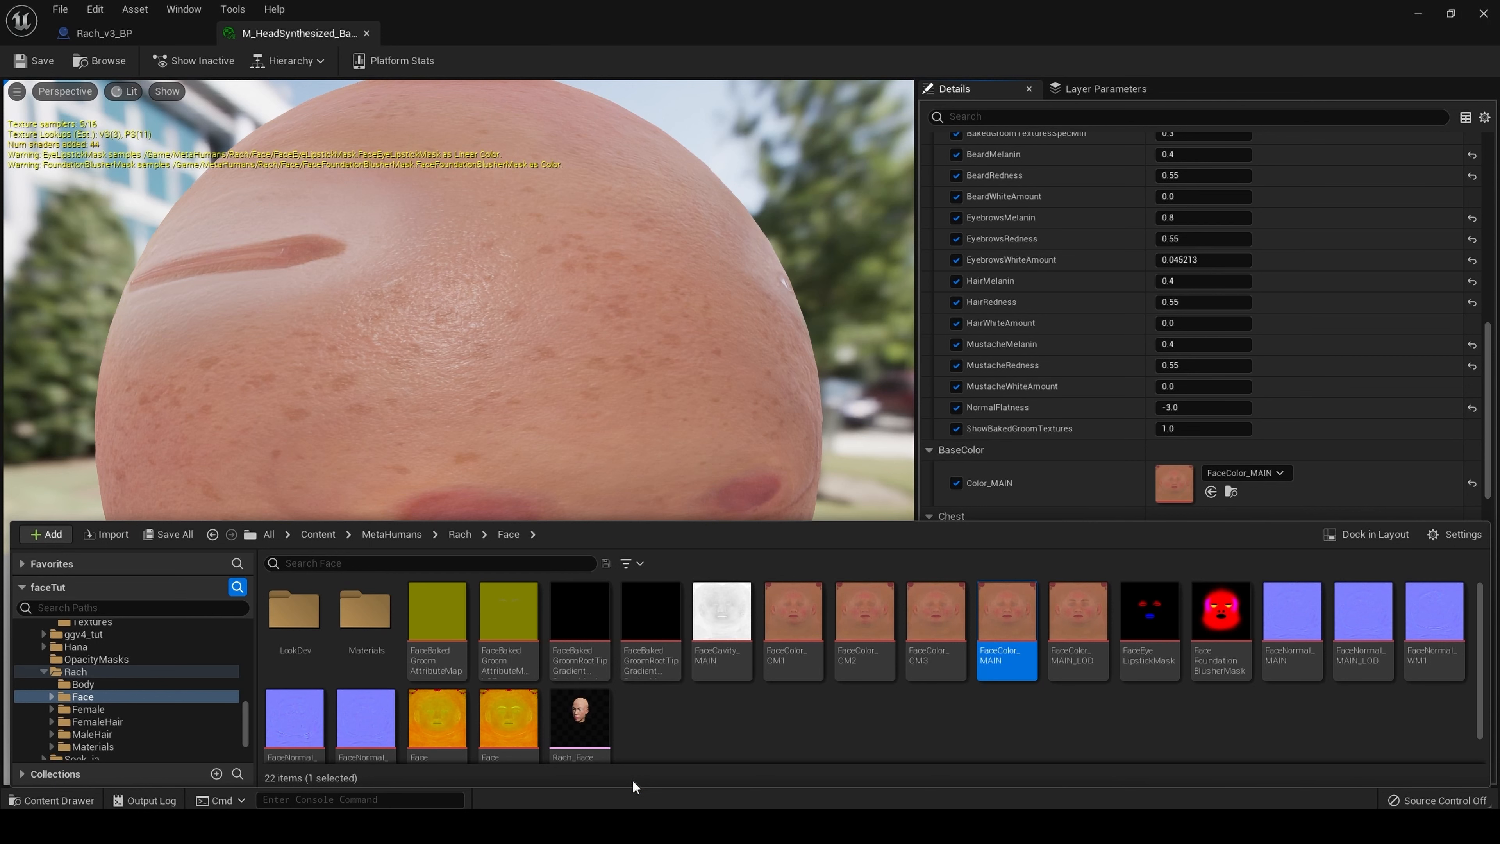
{"action": "right_click", "coordinate": [698, 748]}
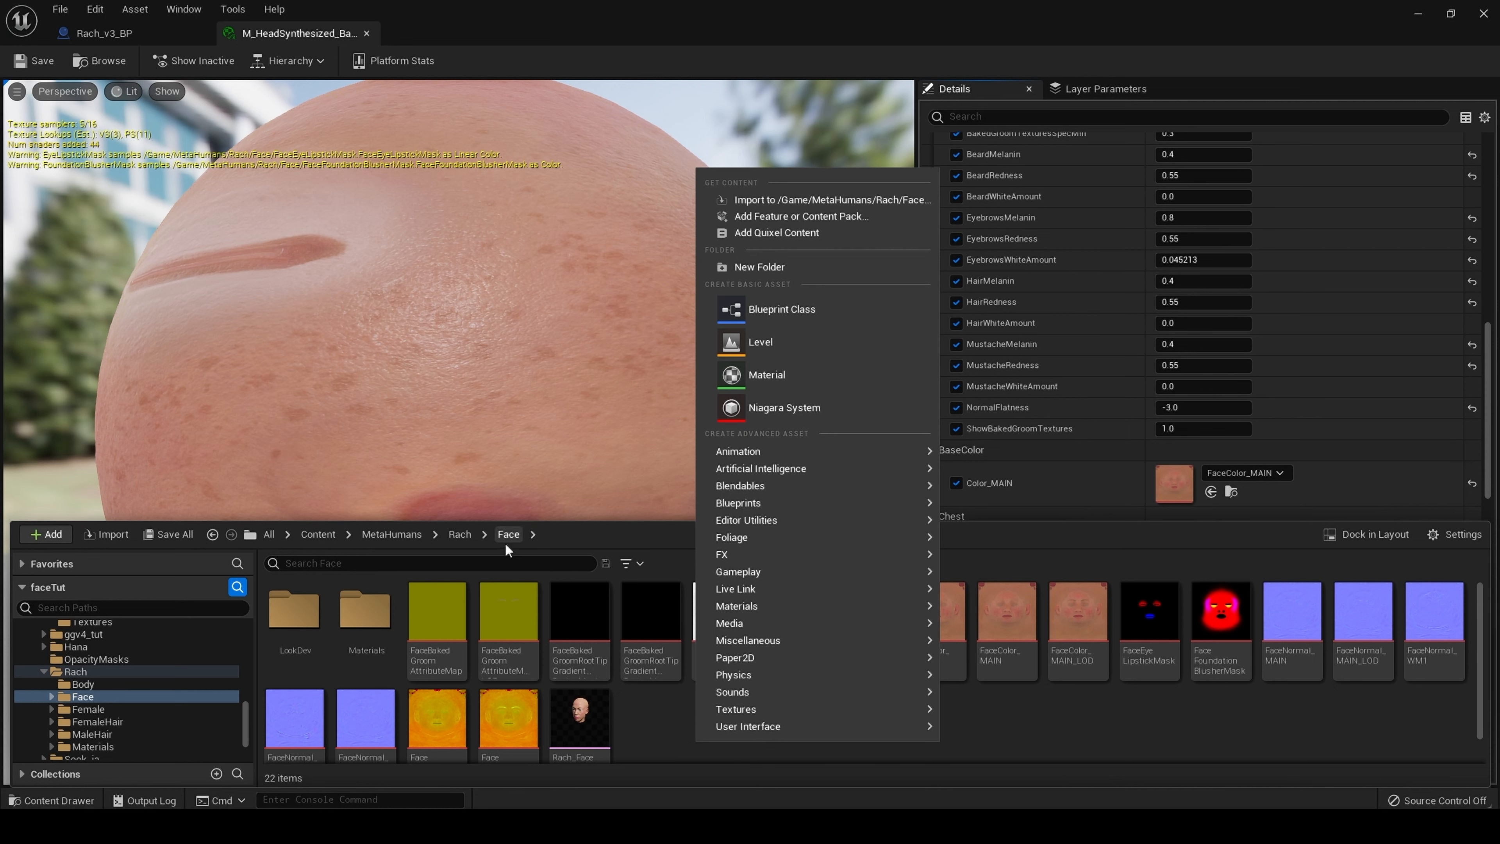
{"action": "left_click", "coordinate": [411, 542]}
{"action": "left_click", "coordinate": [408, 534]}
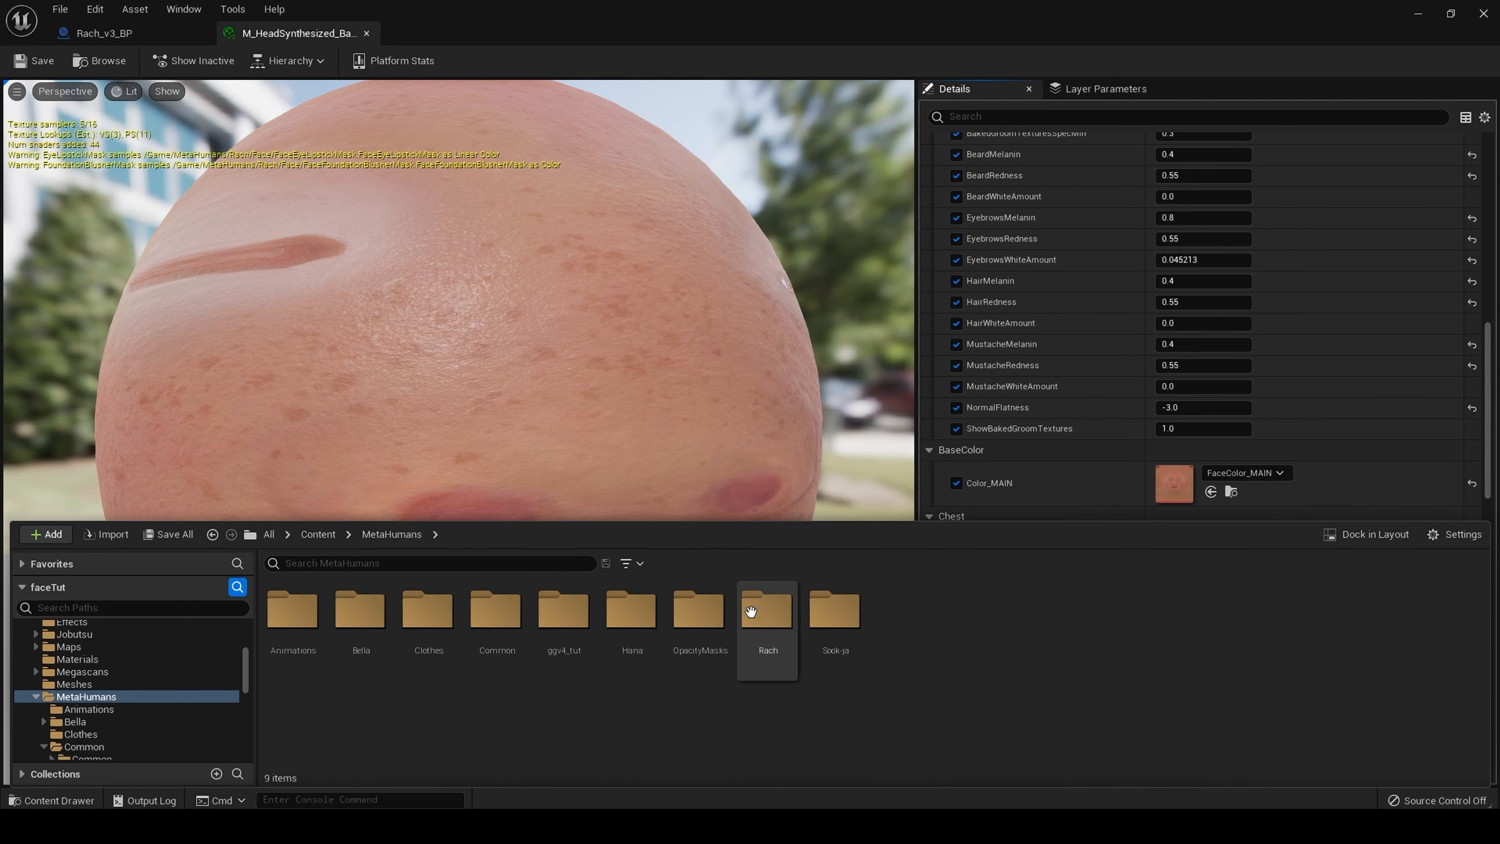
{"action": "double_click", "coordinate": [706, 639]}
{"action": "right_click", "coordinate": [703, 658]}
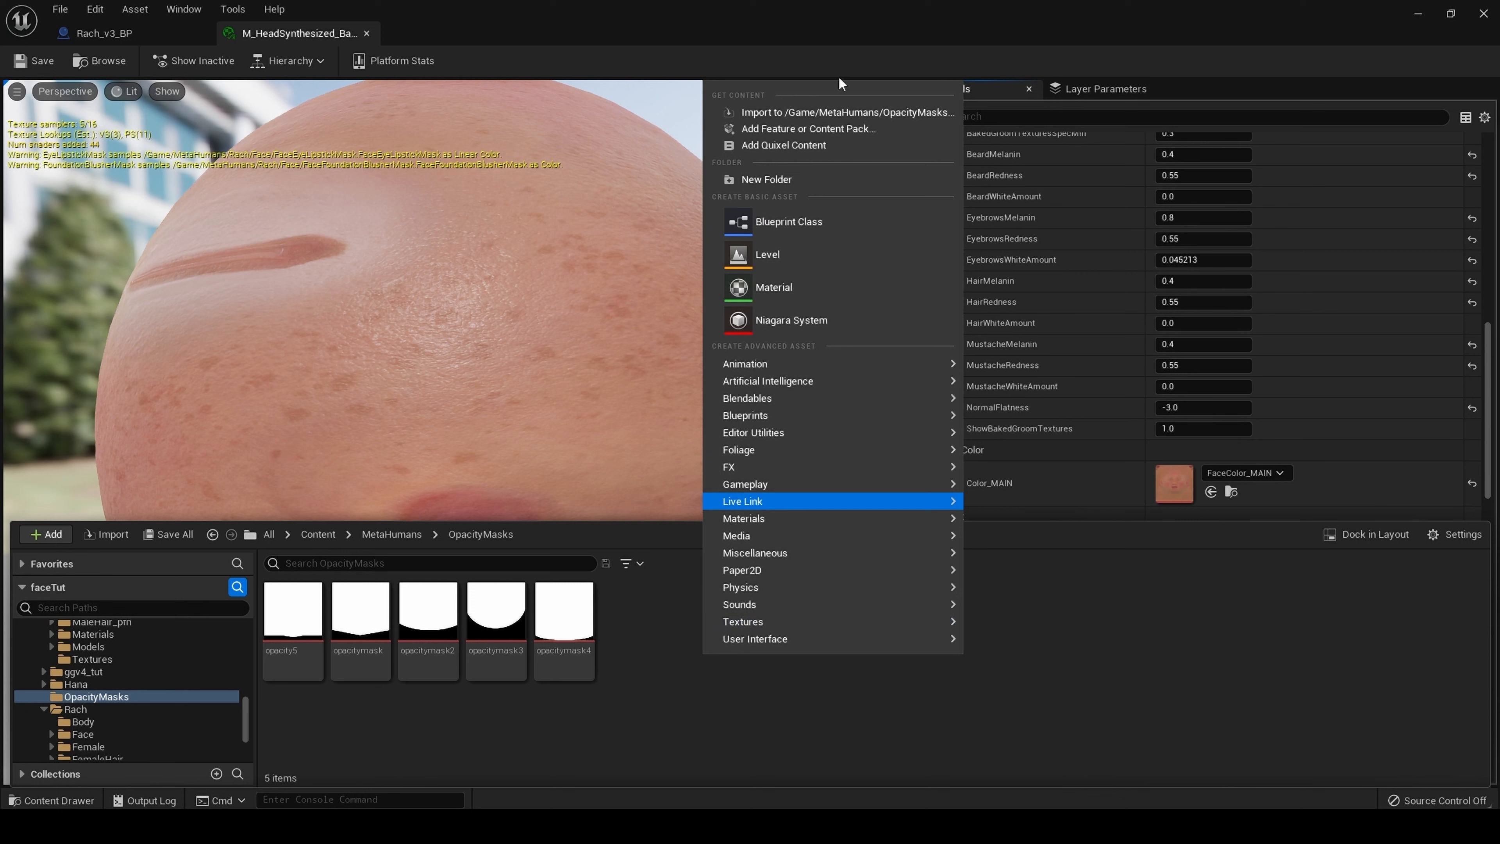
{"action": "left_click", "coordinate": [817, 116]}
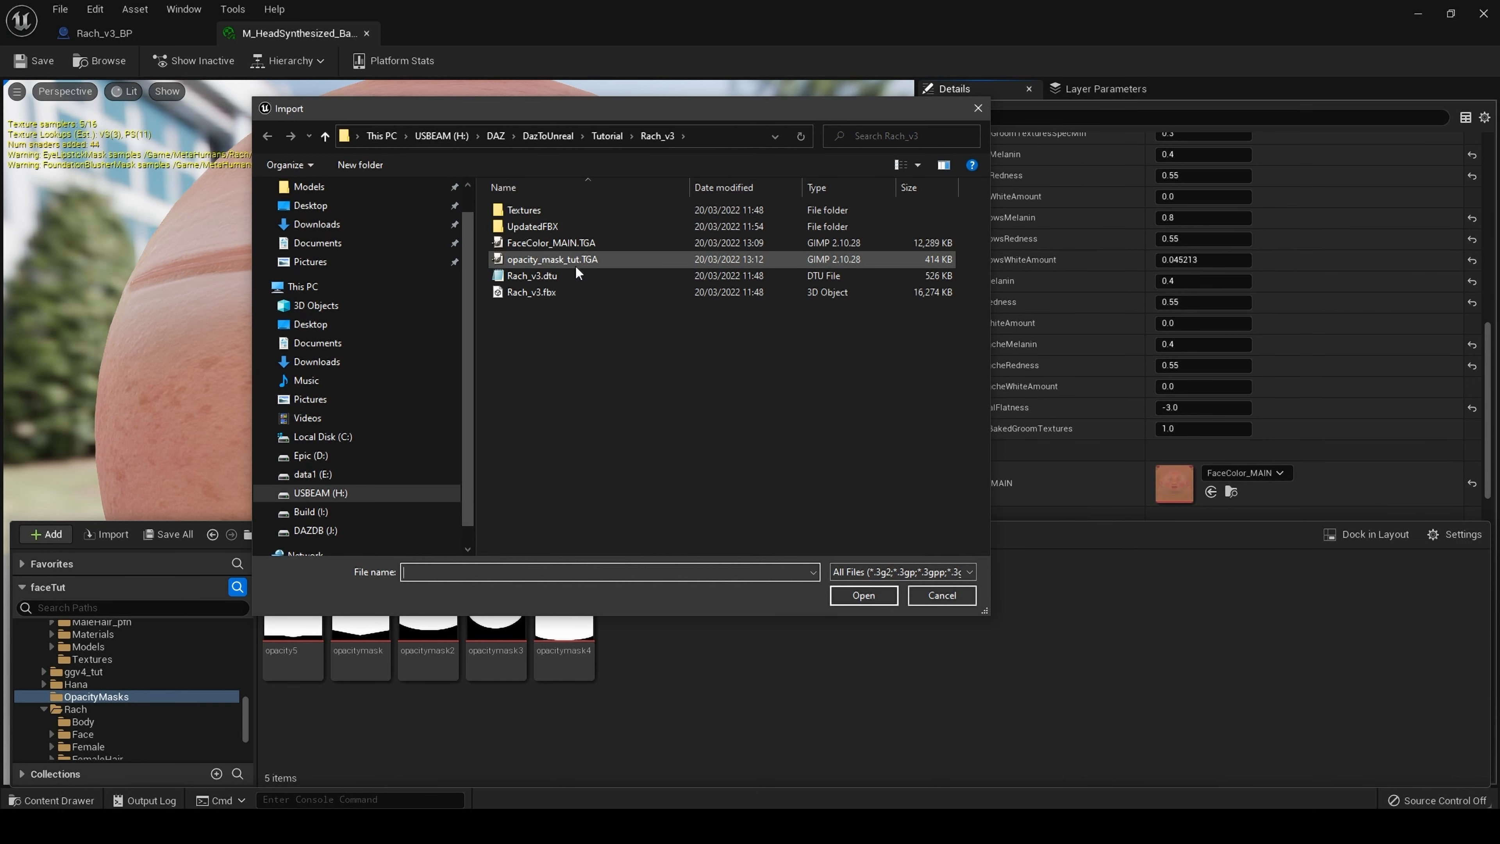
{"action": "left_click", "coordinate": [576, 267]}
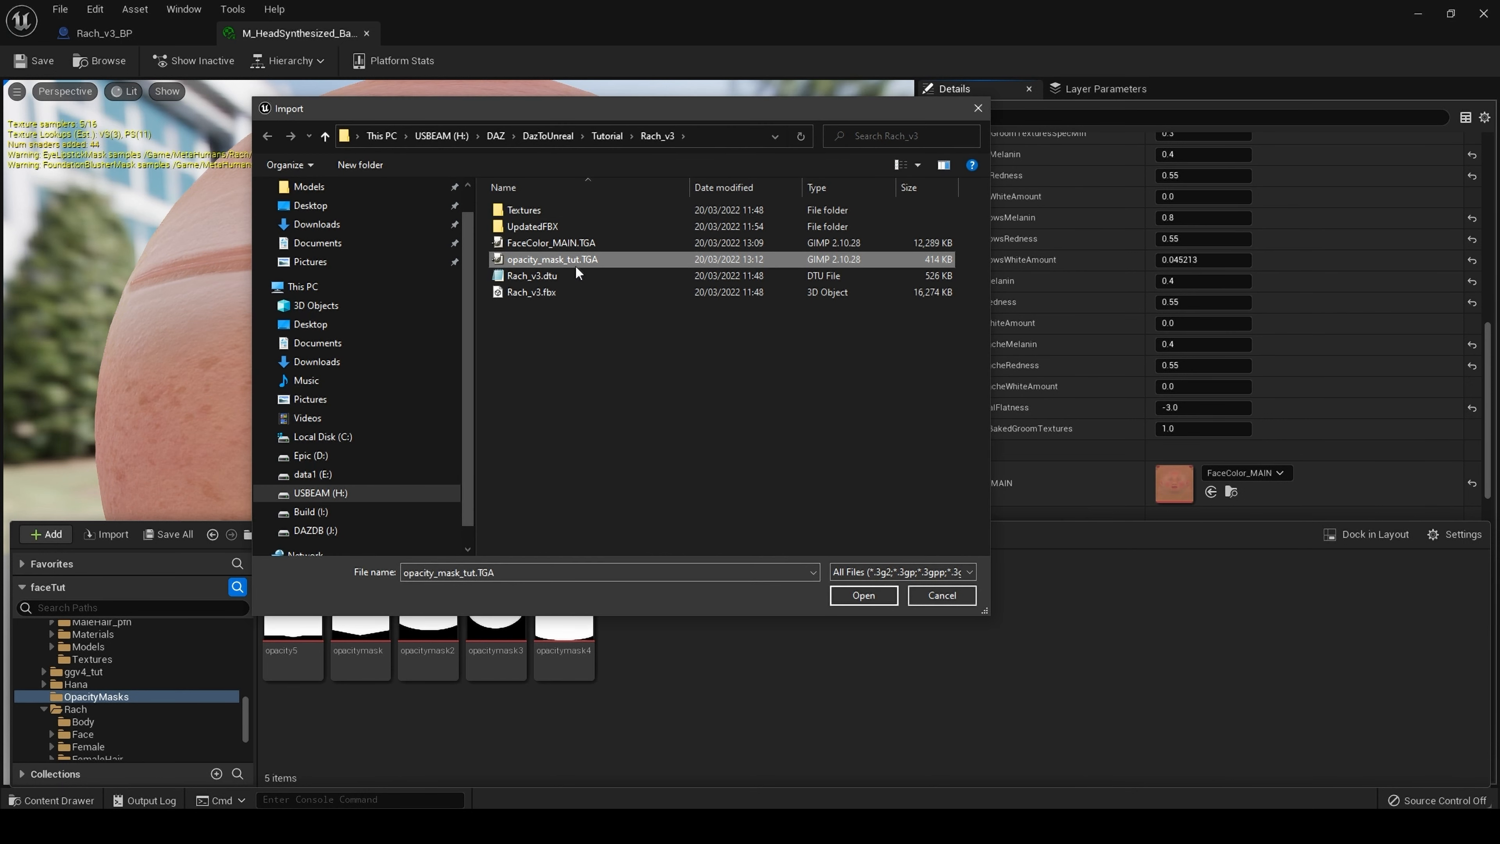
{"action": "left_click", "coordinate": [863, 594]}
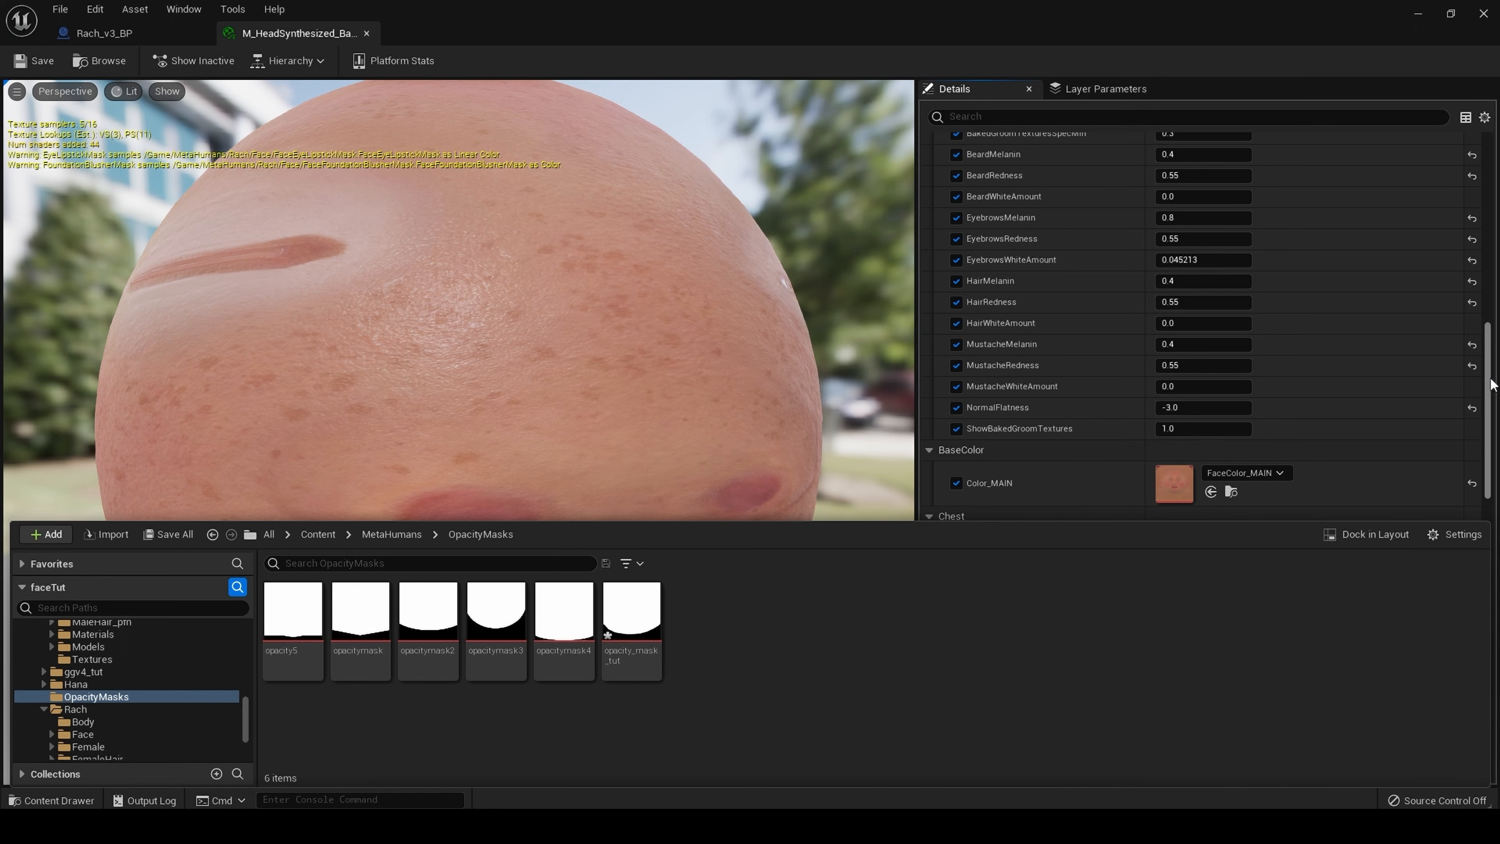
Assign the opacity_mask_tut texture to the head material's Opacity Mask parameter and save the material
{"action": "left_click_drag", "start_coordinate": [1487, 375], "coordinate": [1481, 530]}
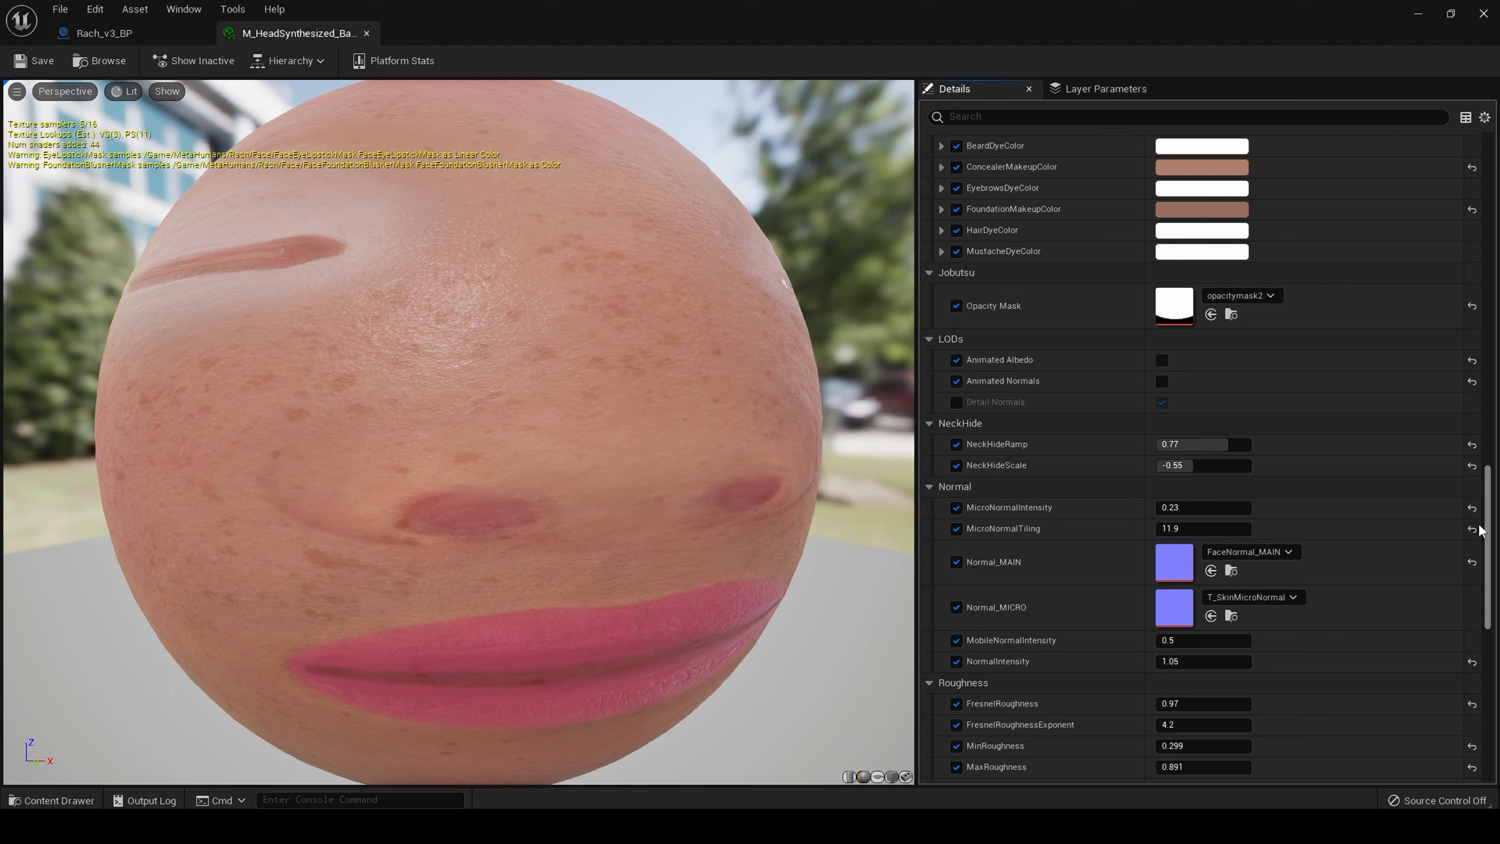
{"action": "left_click", "coordinate": [1261, 297]}
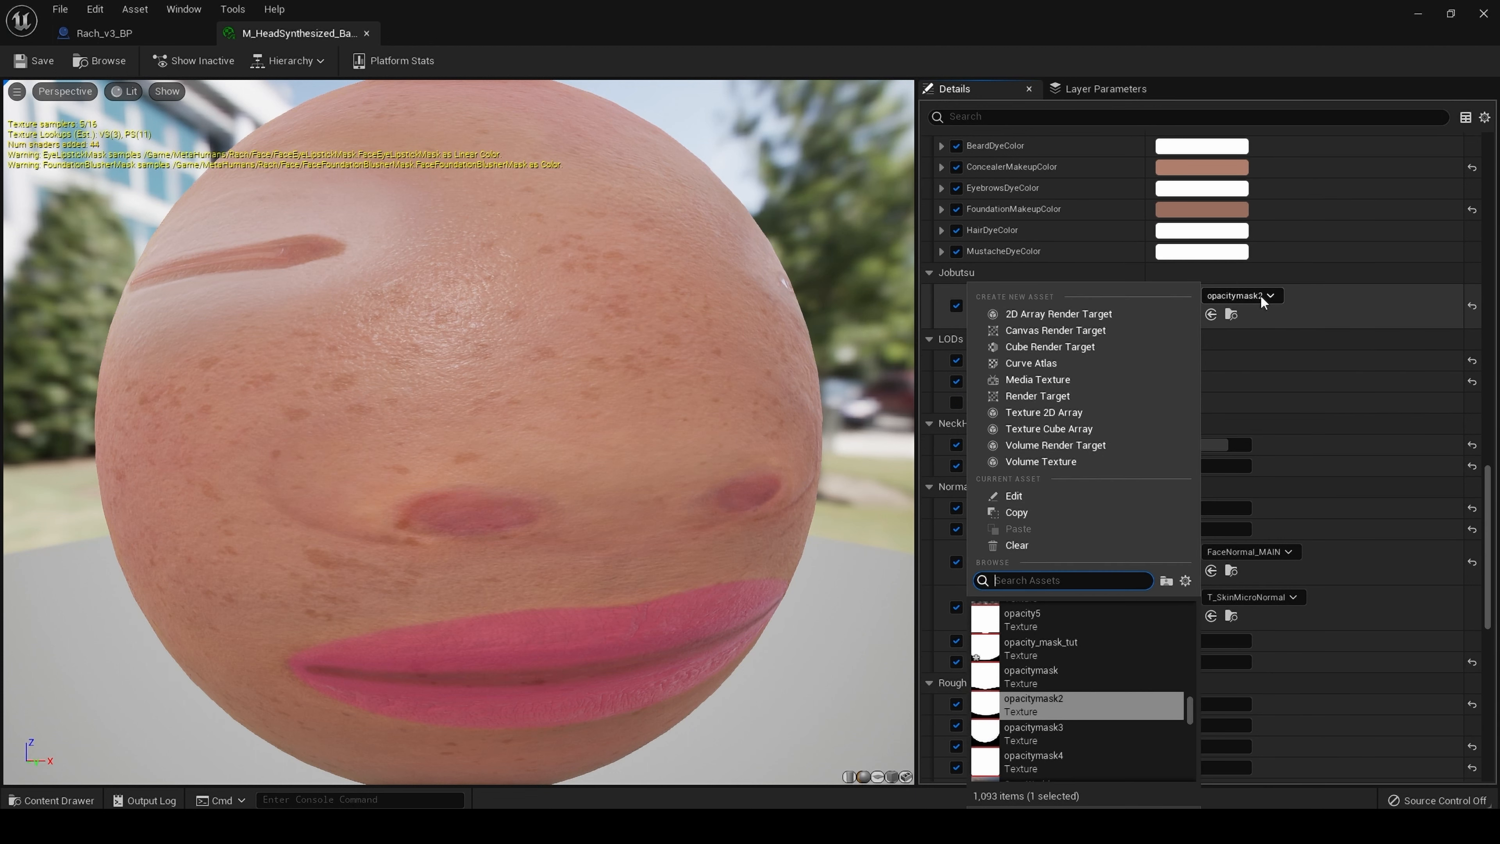
{"action": "left_click", "coordinate": [1103, 645]}
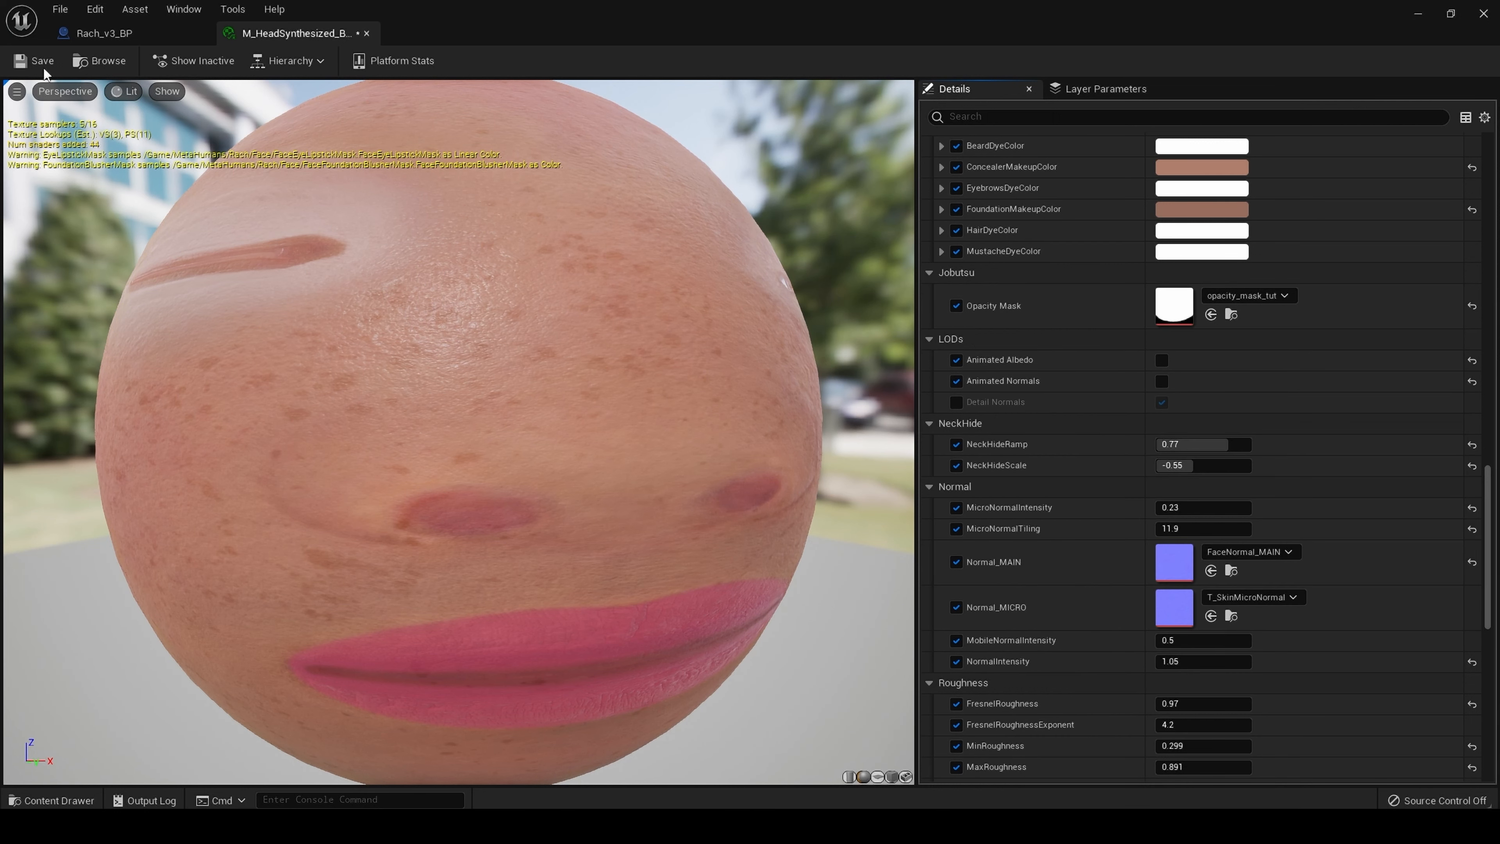
{"action": "left_click", "coordinate": [43, 64]}
Examine the masked neck edge against the collar up close in the Rach_v3_BP blueprint viewport
{"action": "left_click", "coordinate": [105, 32]}
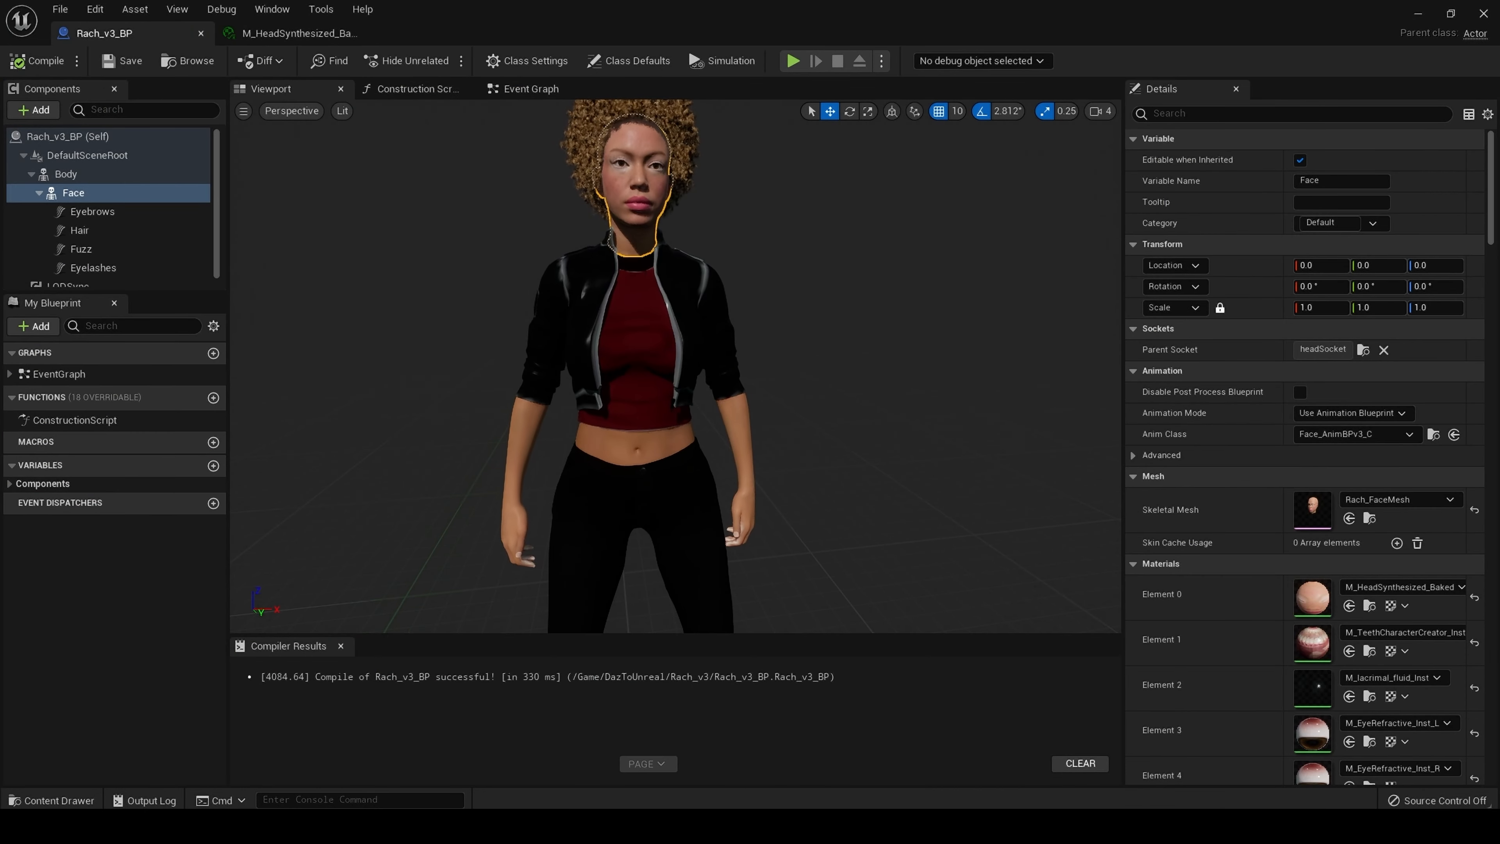
{"action": "key", "text": "w"}
{"action": "mouse_move", "coordinate": [638, 366]}
{"action": "right_mouse_down"}
{"action": "mouse_move", "coordinate": [653, 370]}
{"action": "mouse_move", "coordinate": [653, 352]}
{"action": "right_mouse_up"}
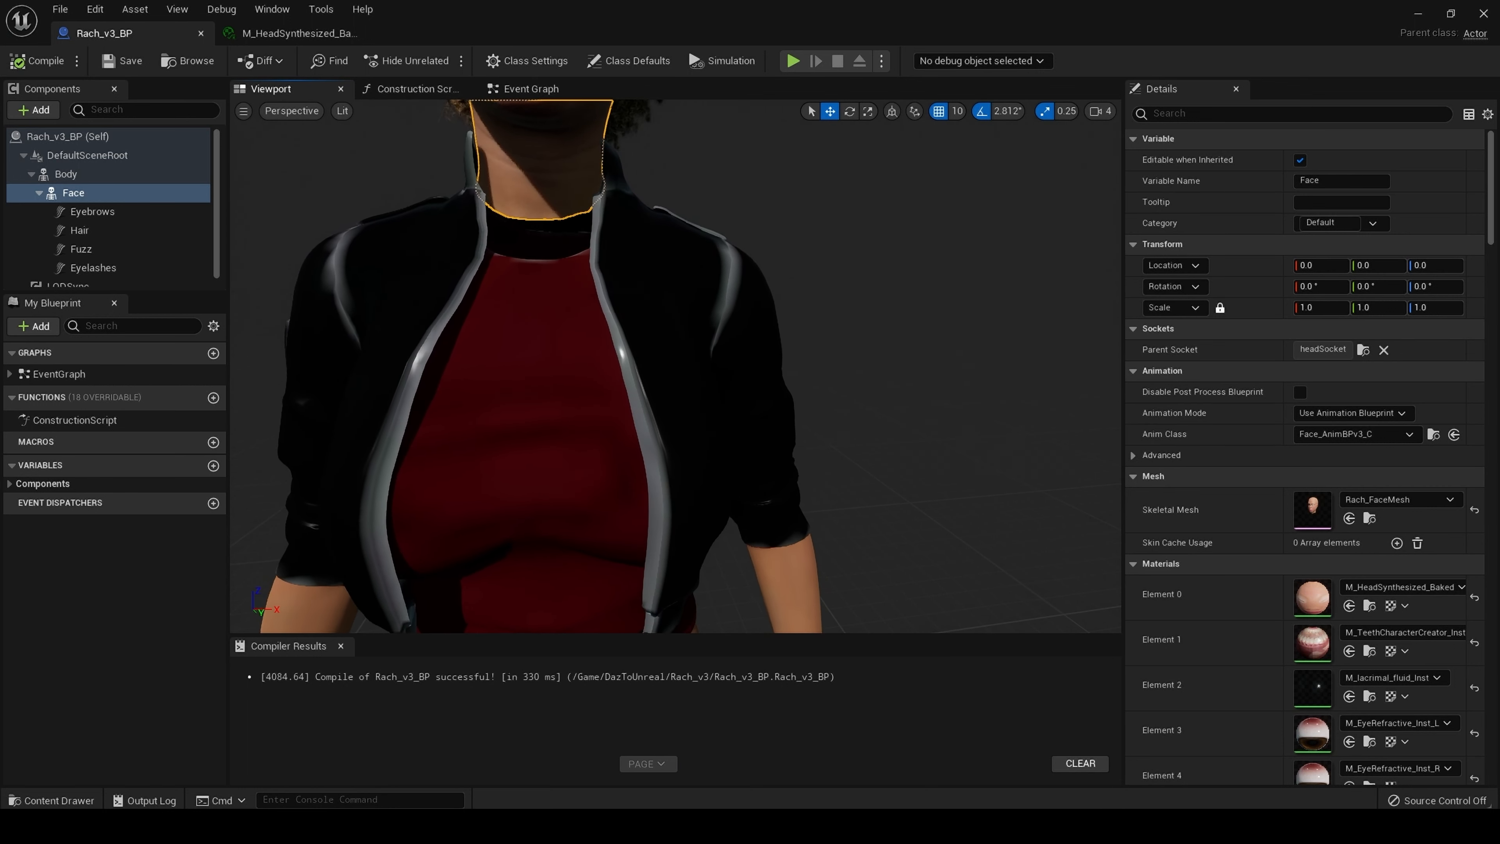
{"action": "key", "text": "w"}
{"action": "key", "text": "s"}
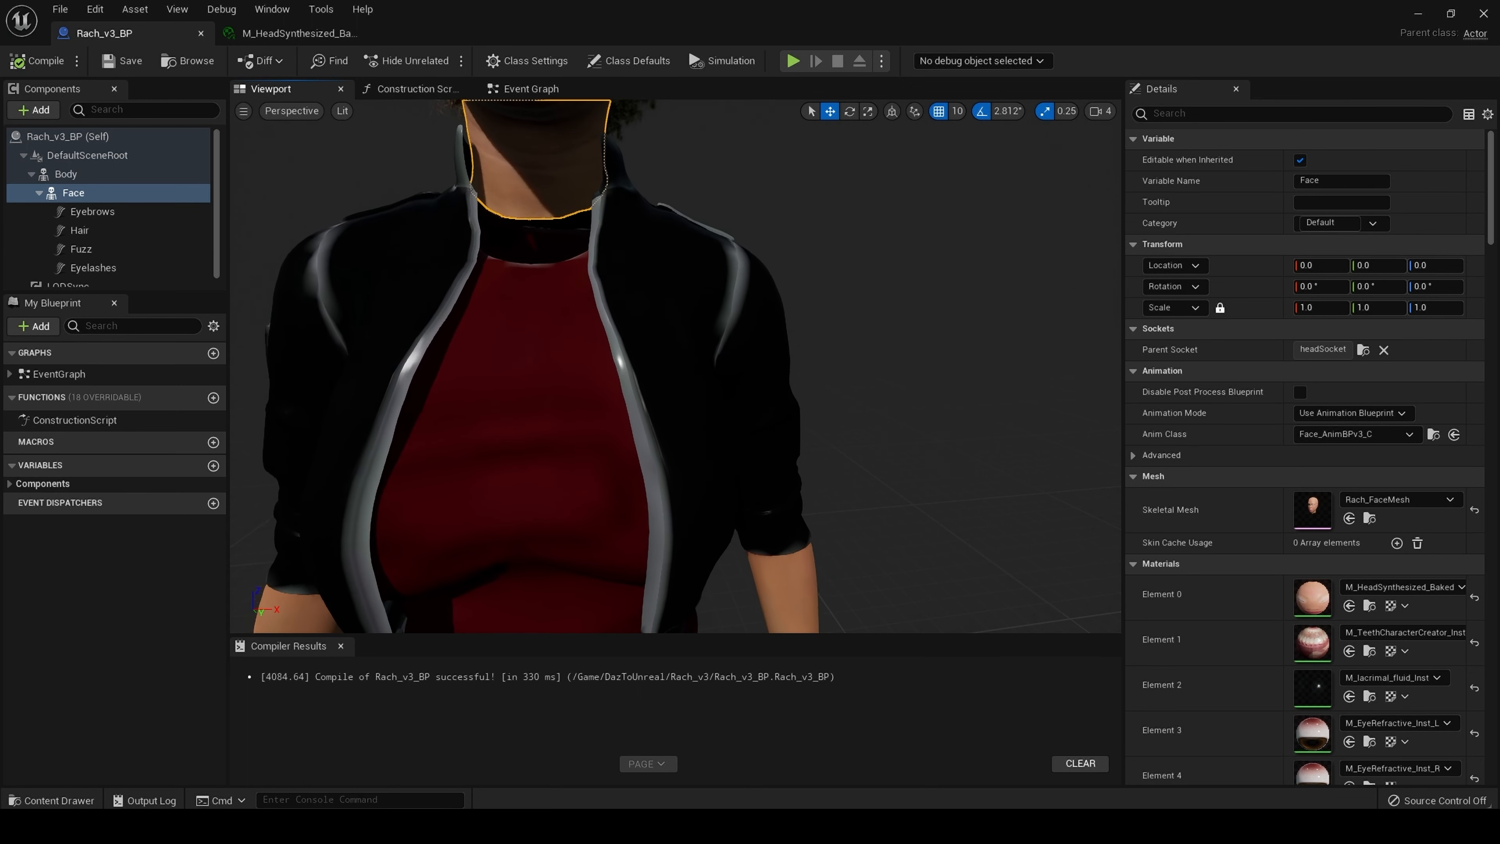
Switch to GIMP and select the Paintbrush tool for editing the mask image
{"action": "mouse_move", "coordinate": [636, 826]}
{"action": "left_click", "coordinate": [610, 774]}
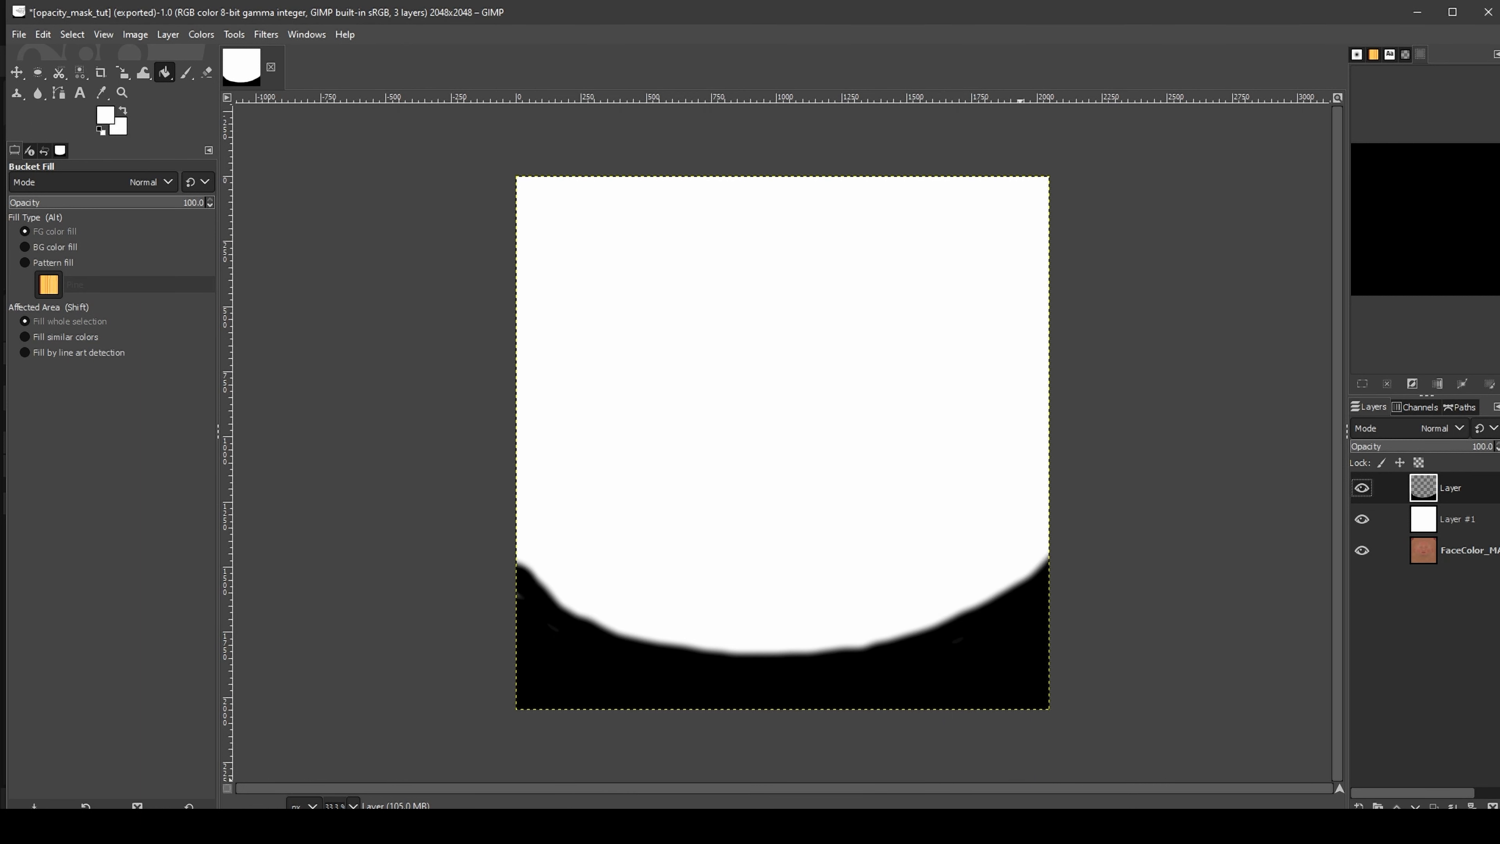
{"action": "mouse_move", "coordinate": [595, 828]}
{"action": "left_click", "coordinate": [1164, 827]}
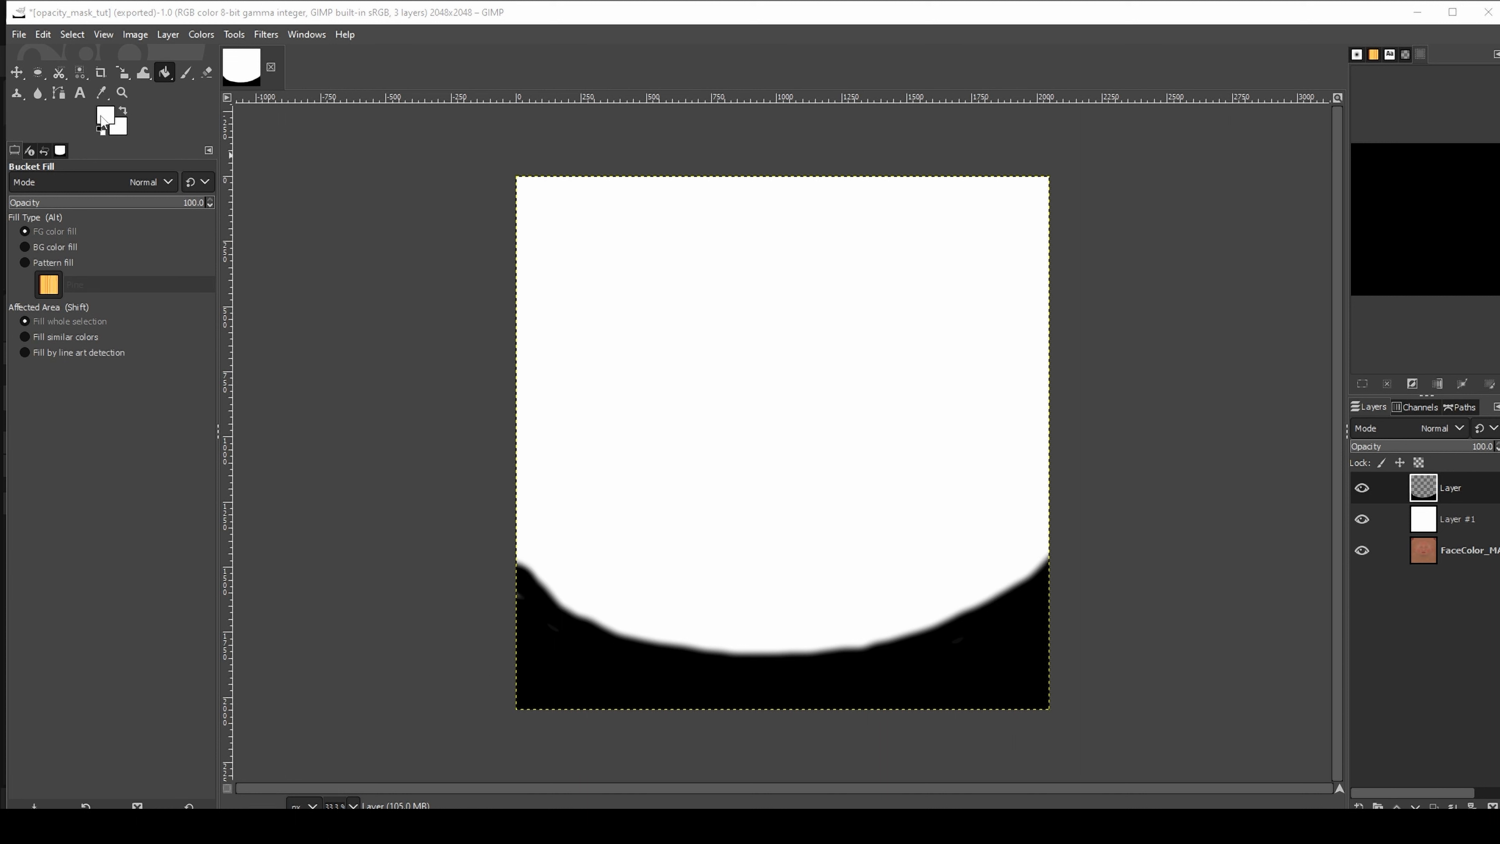
{"action": "left_click", "coordinate": [181, 80]}
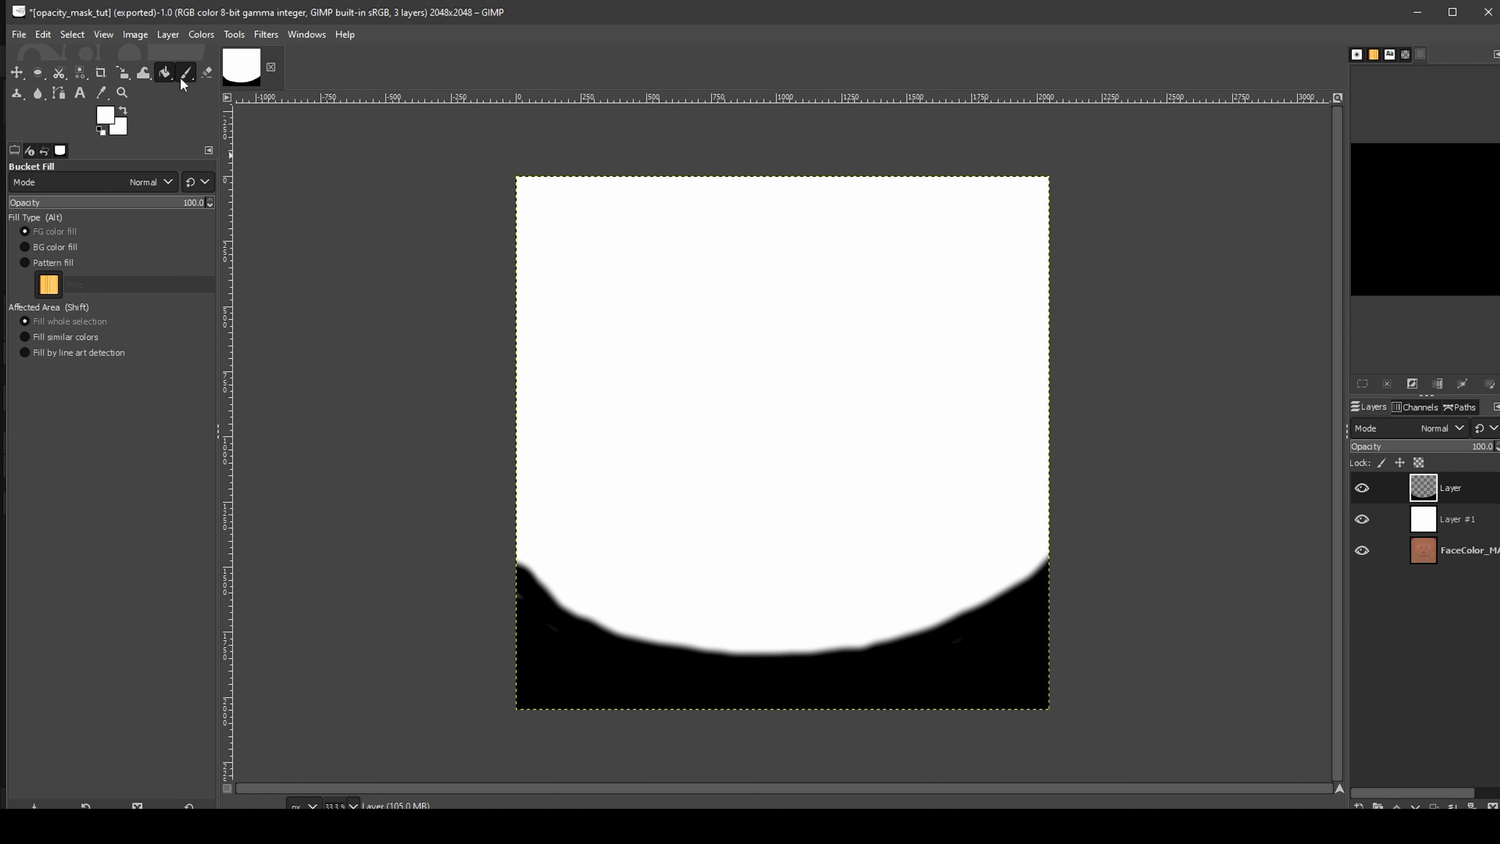
Try to paint white over the upper edge of the black area to lower the mask boundary
{"action": "left_click", "coordinate": [106, 116]}
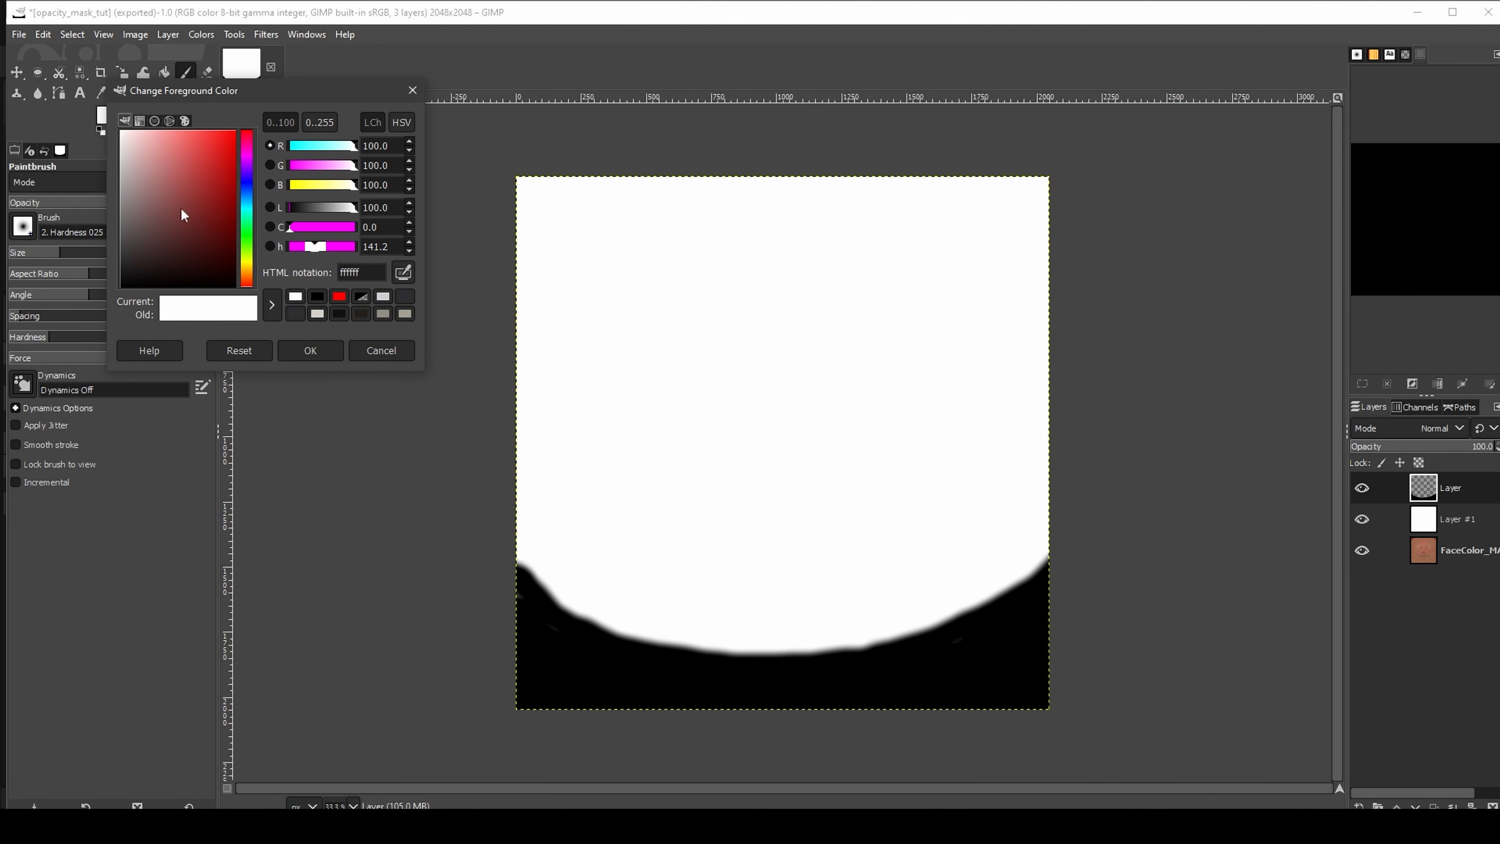
{"action": "left_click", "coordinate": [315, 355]}
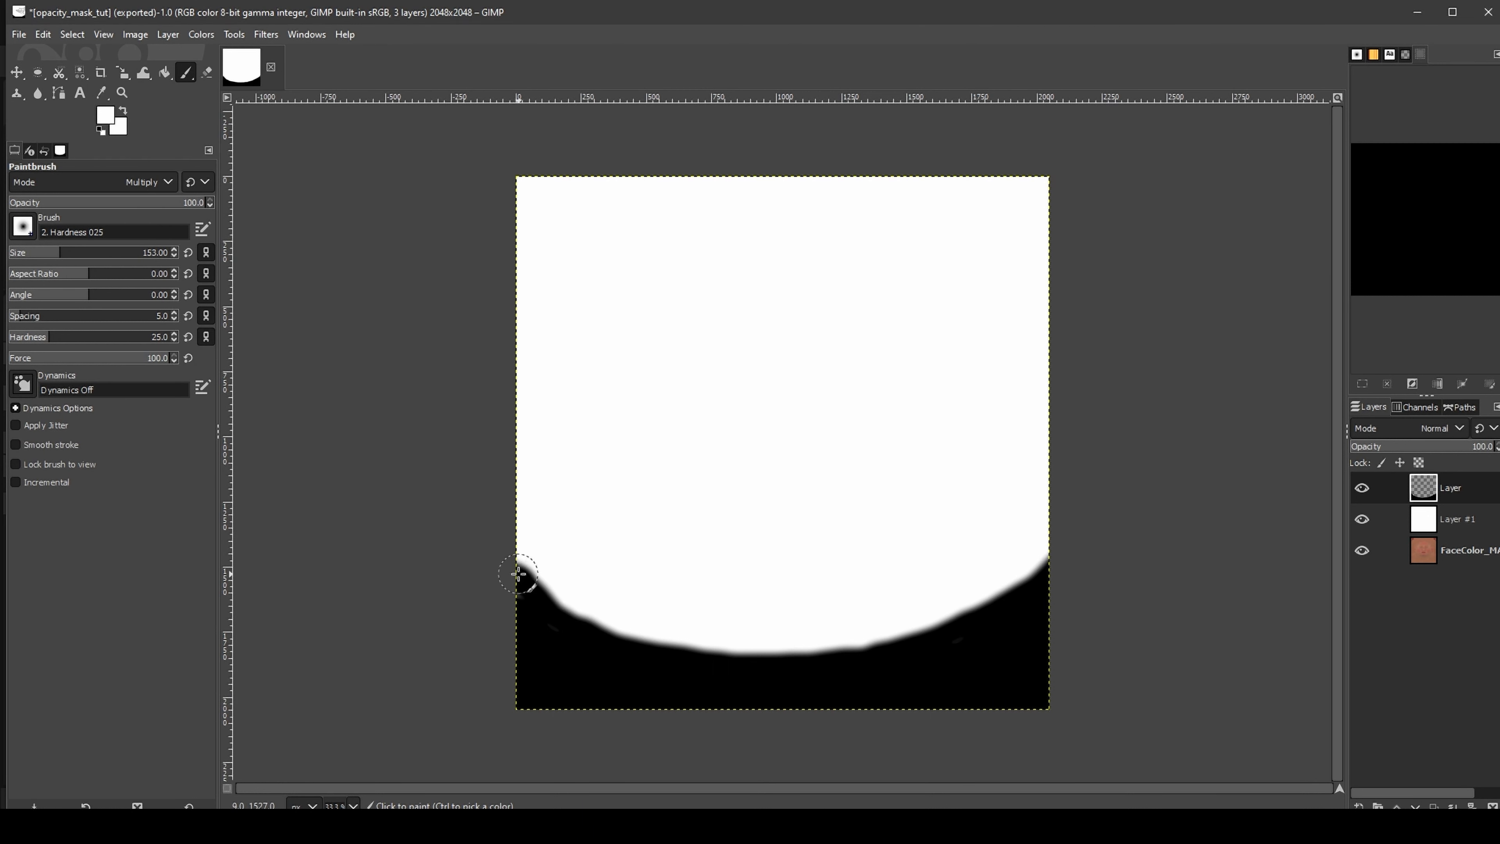
{"action": "left_click_drag", "start_coordinate": [521, 583], "coordinate": [553, 603]}
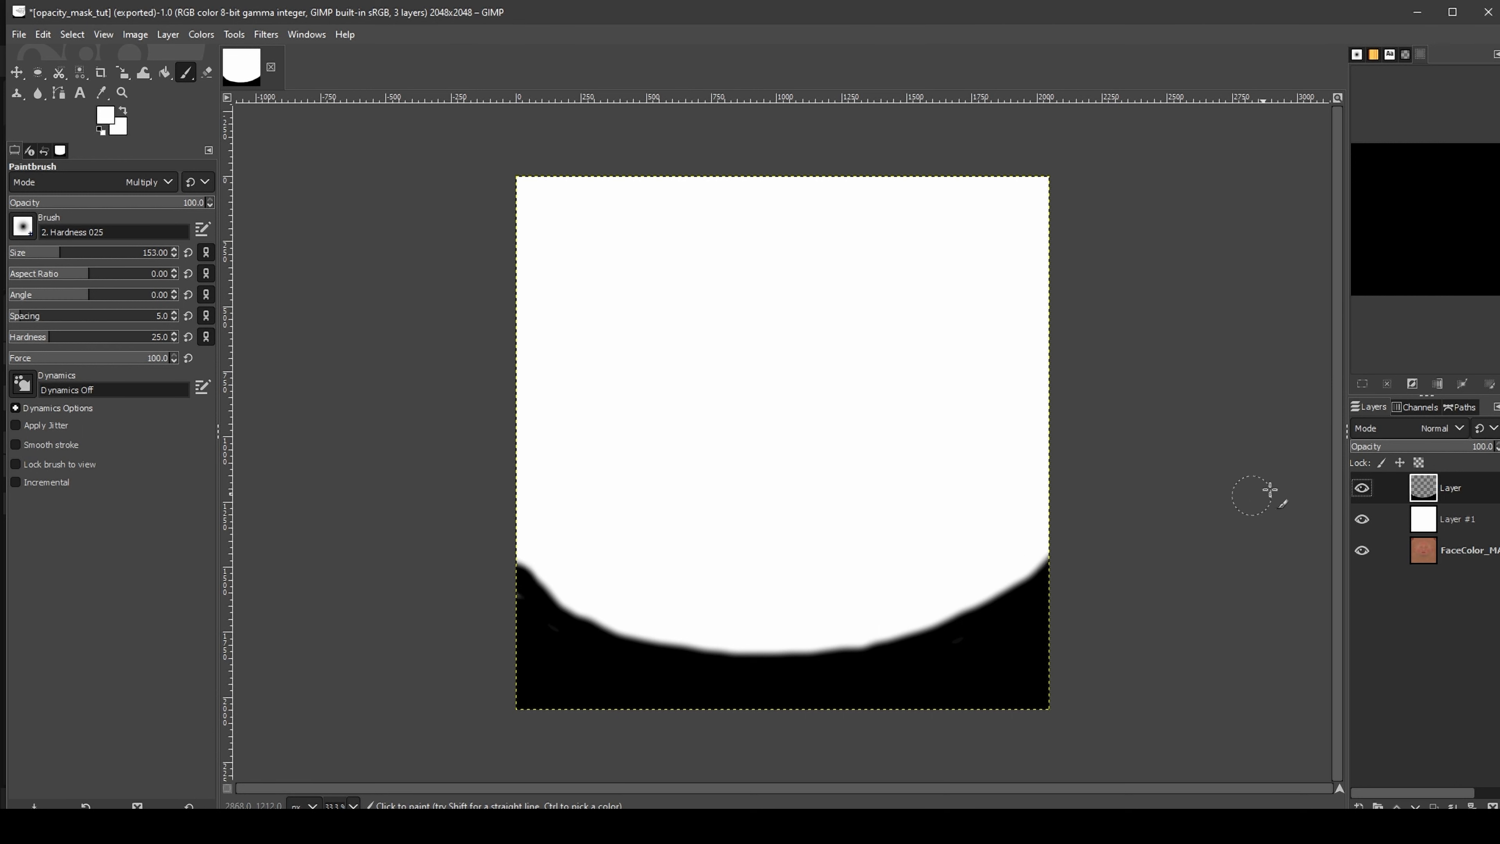
{"action": "left_click", "coordinate": [866, 646]}
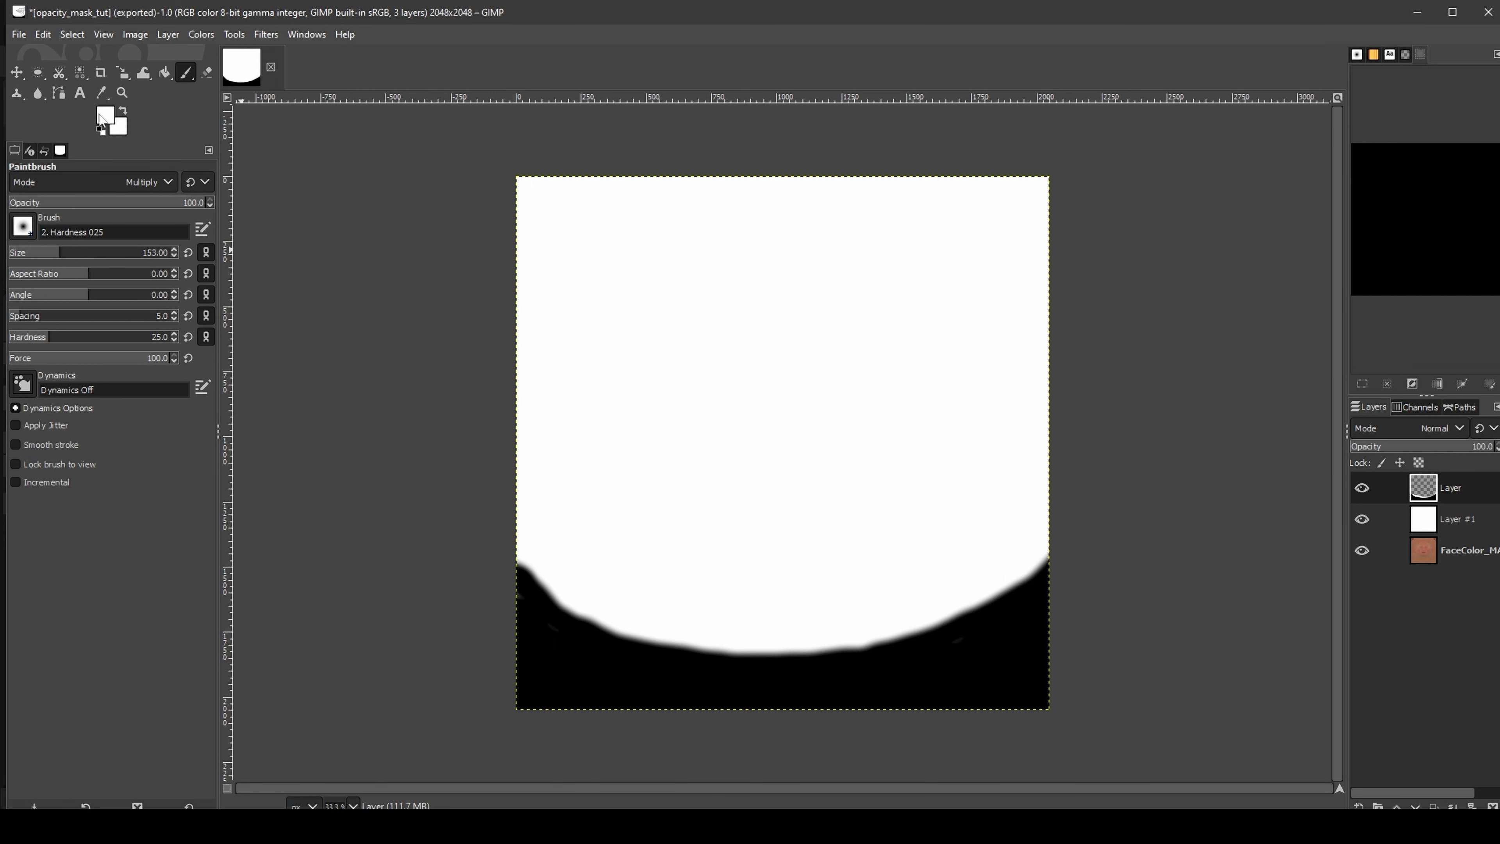
Delete the black-painted layer and add a new transparent layer above the white layer
{"action": "left_click_drag", "start_coordinate": [1475, 500], "coordinate": [1470, 591]}
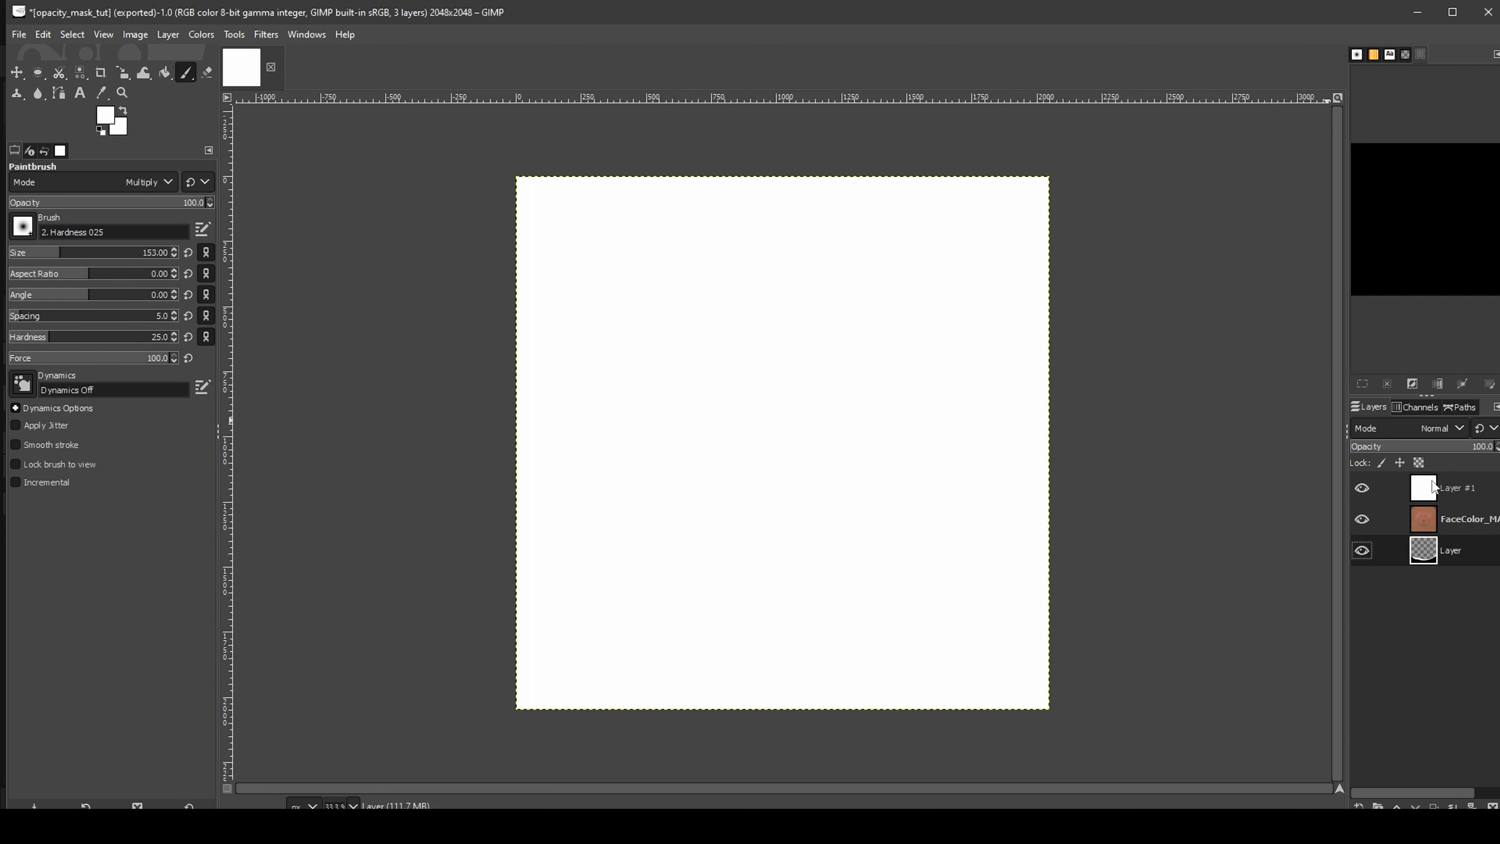
{"action": "right_click", "coordinate": [1433, 549]}
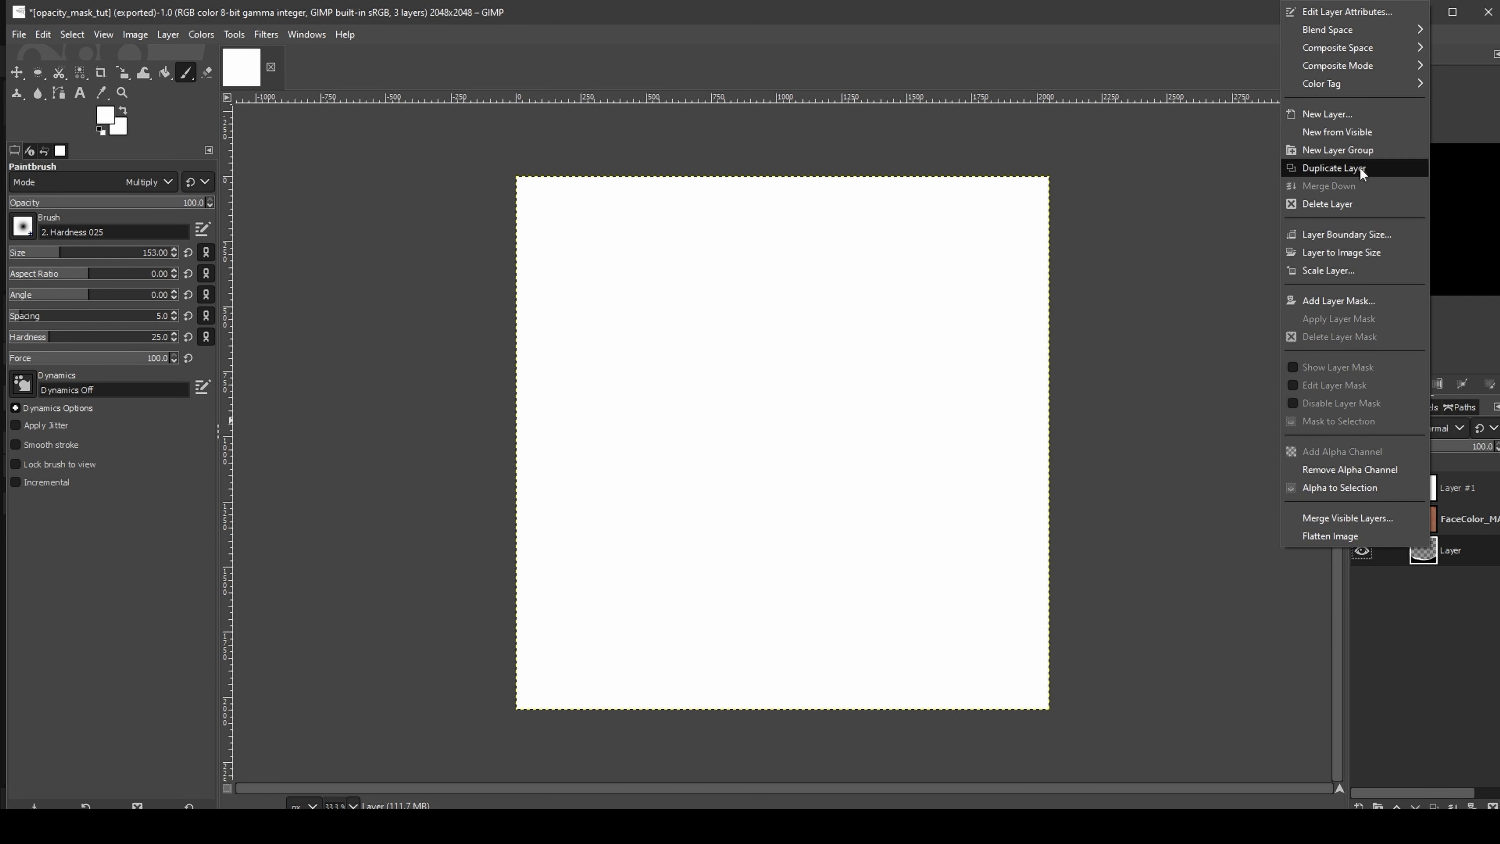
{"action": "left_click", "coordinate": [1340, 204]}
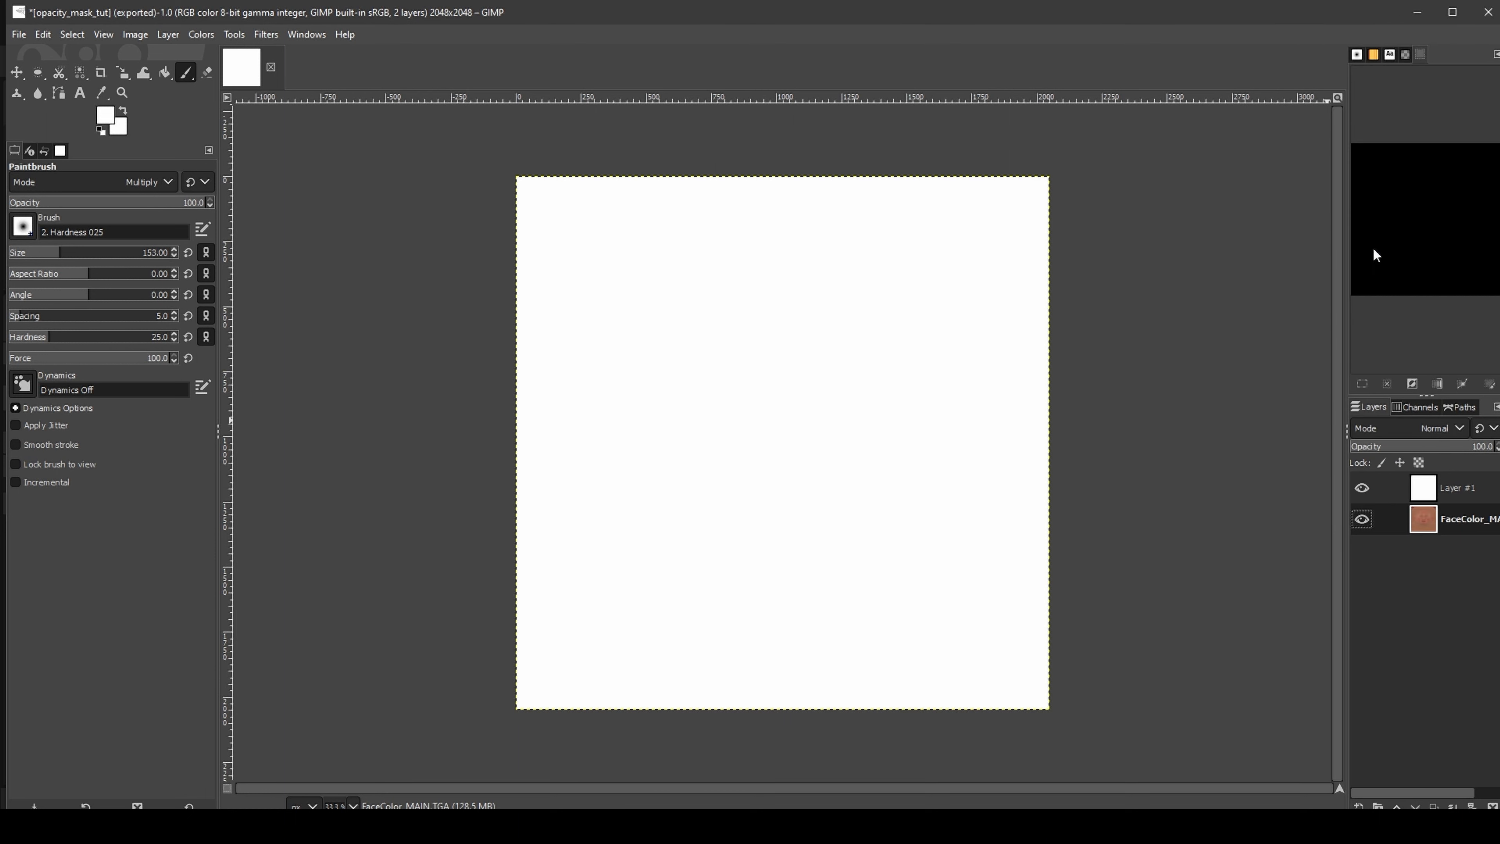
{"action": "left_click", "coordinate": [1358, 807]}
{"action": "left_click", "coordinate": [1387, 786]}
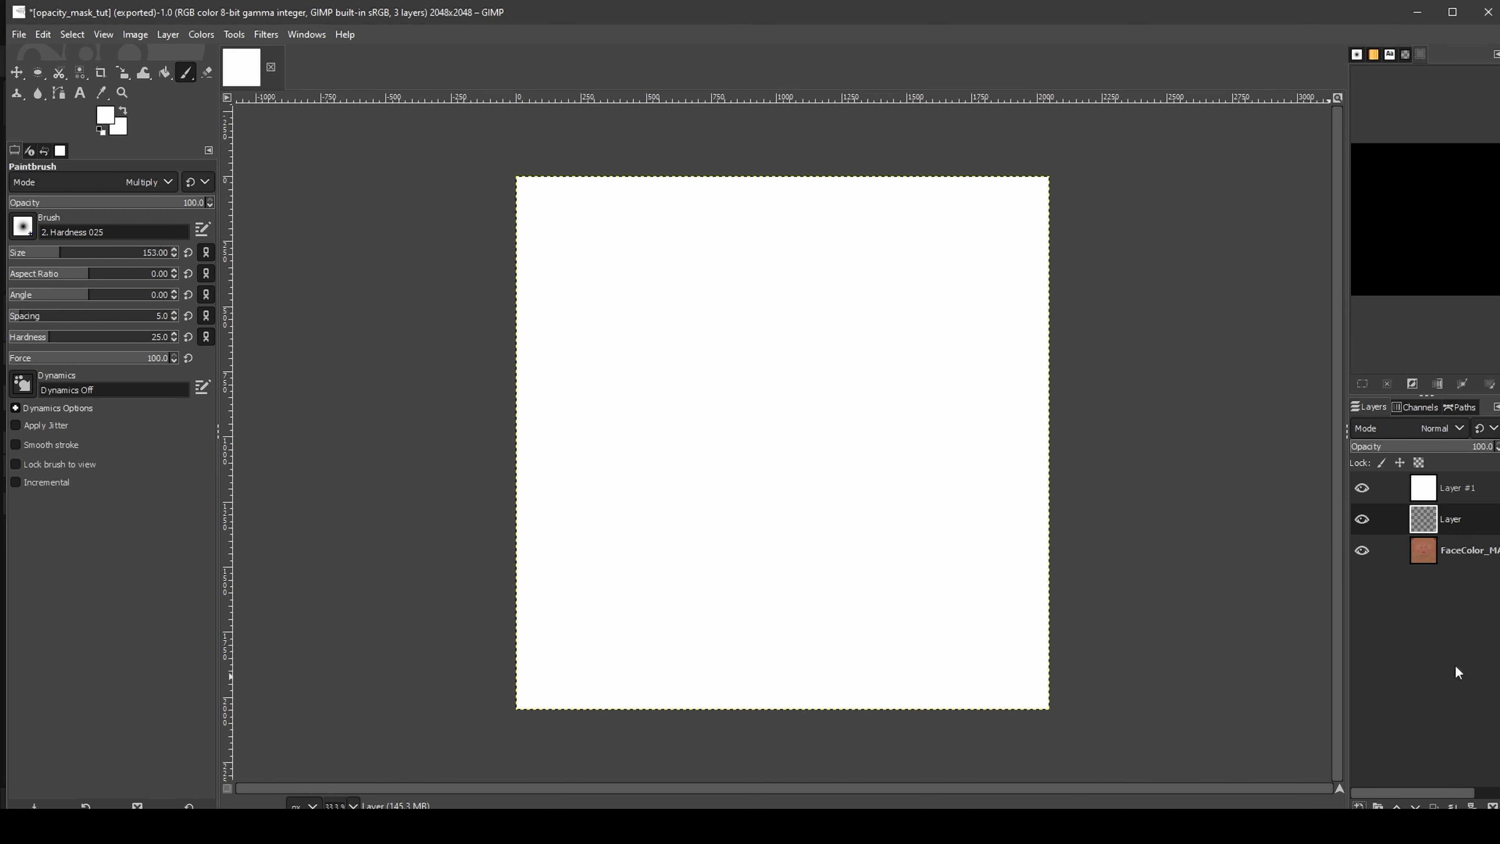
{"action": "left_click_drag", "start_coordinate": [1480, 521], "coordinate": [1481, 477]}
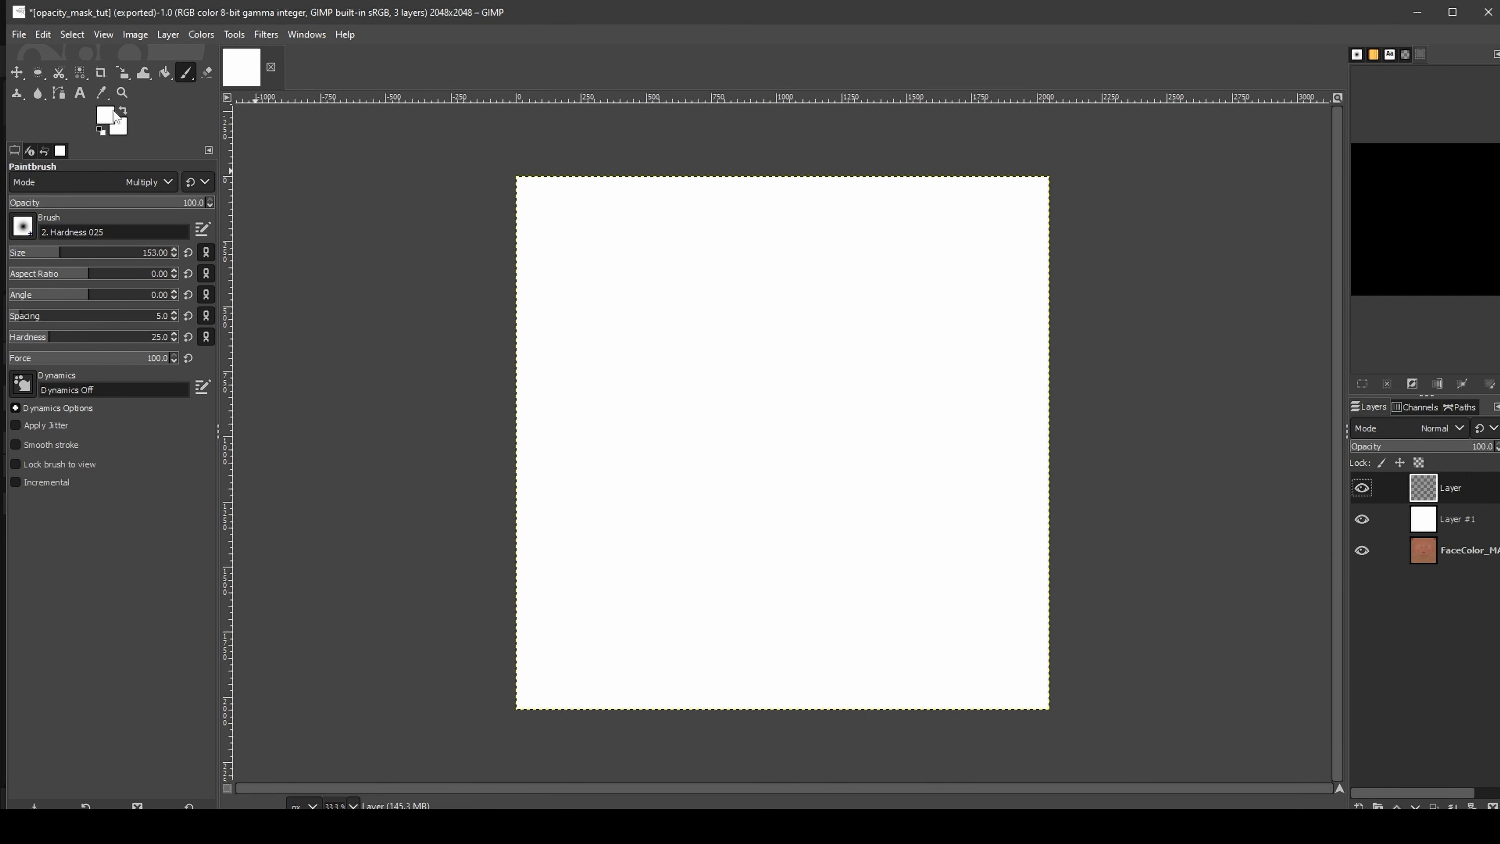
Set the foreground color to black, HTML notation 000000
{"action": "left_click", "coordinate": [107, 123]}
{"action": "left_click_drag", "start_coordinate": [155, 228], "coordinate": [248, 307]}
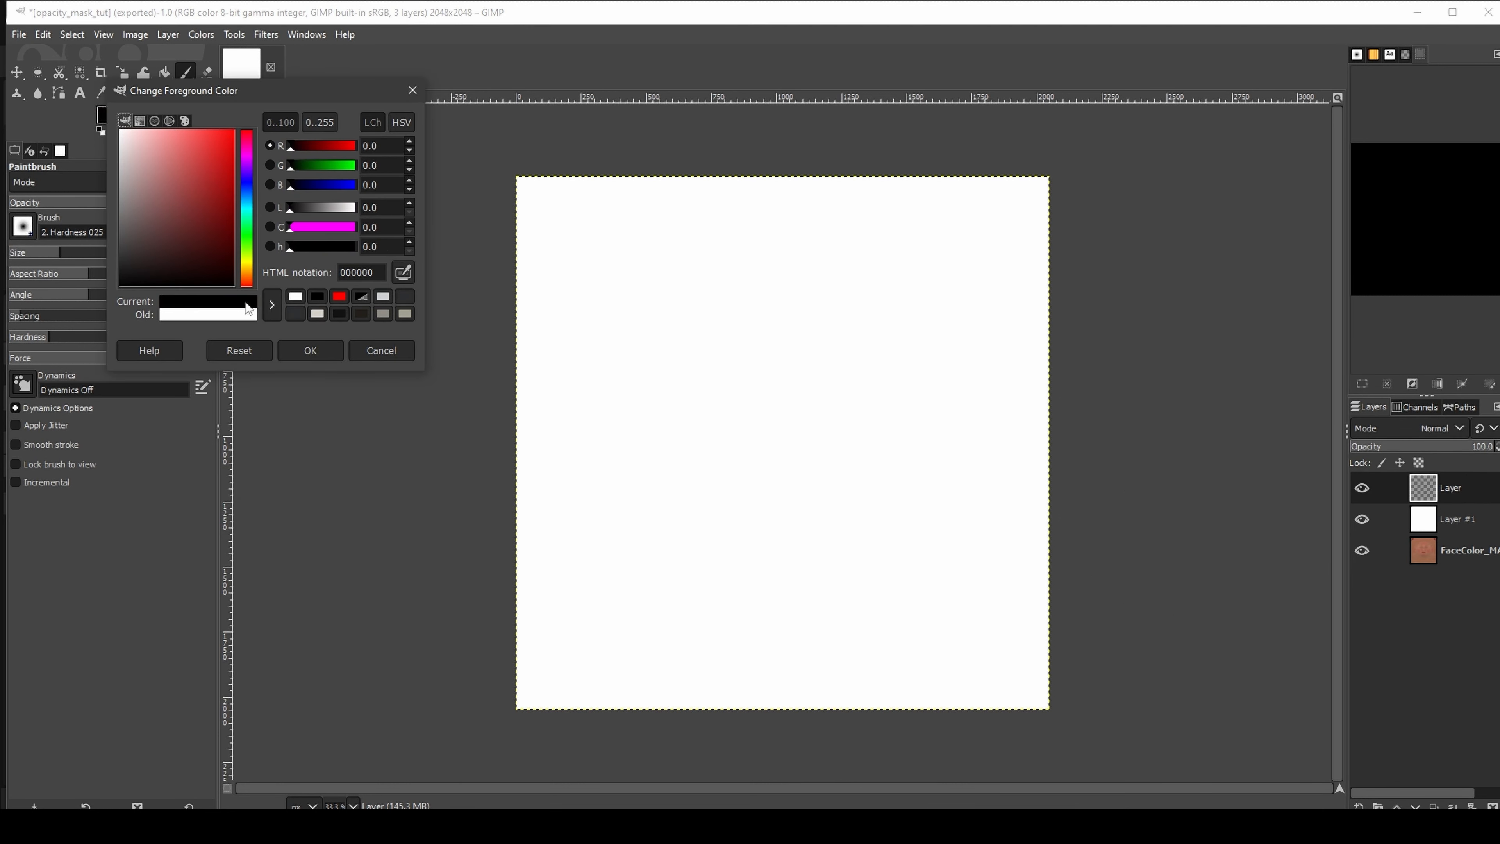
{"action": "left_click", "coordinate": [311, 349]}
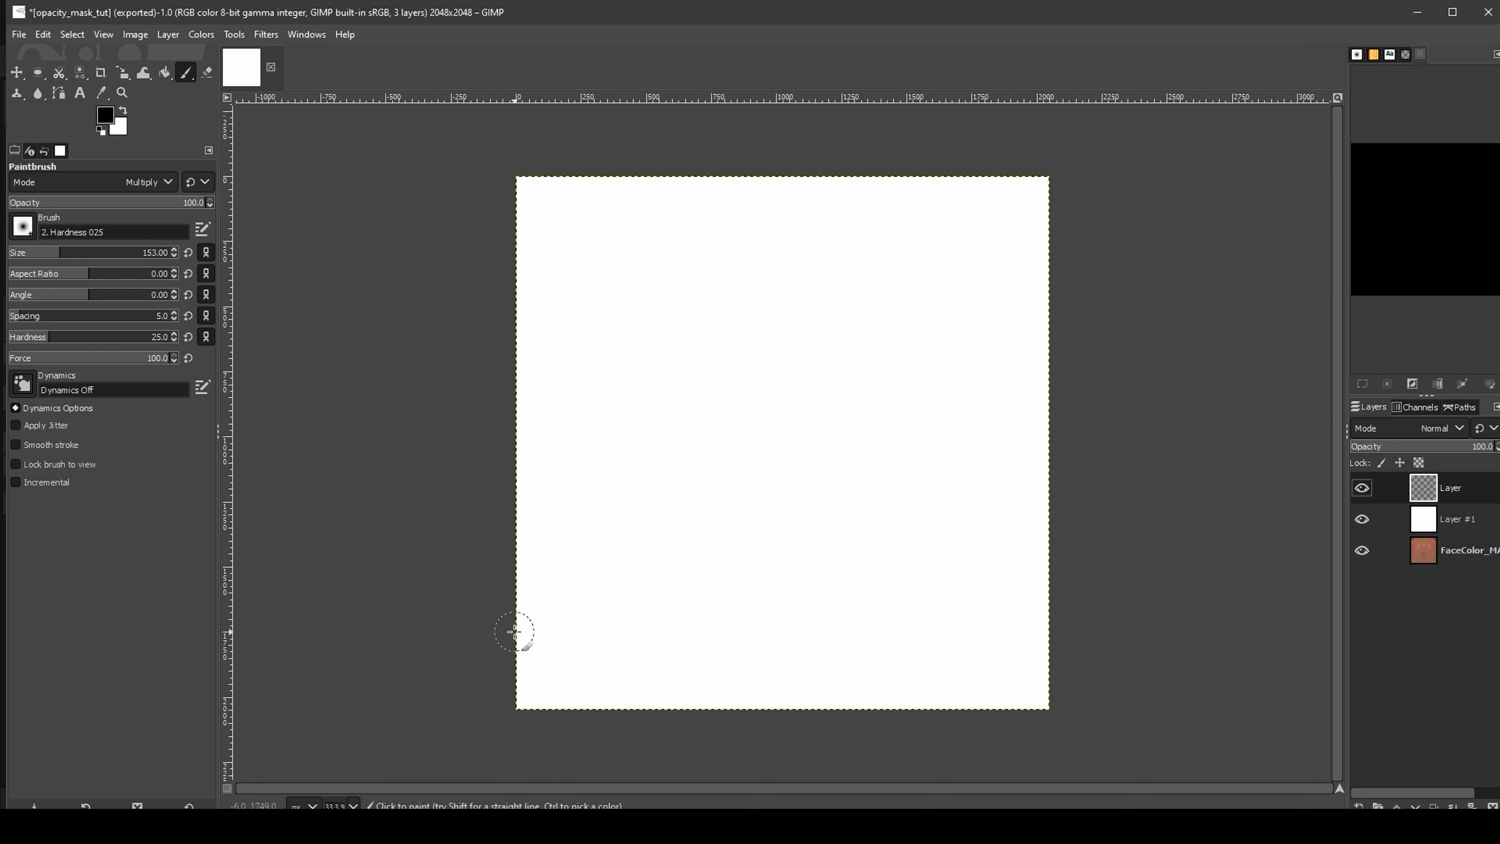
Hide the white layer and paint a curved black boundary near the bottom of the face texture, covering everything beneath it
{"action": "left_click", "coordinate": [1362, 520]}
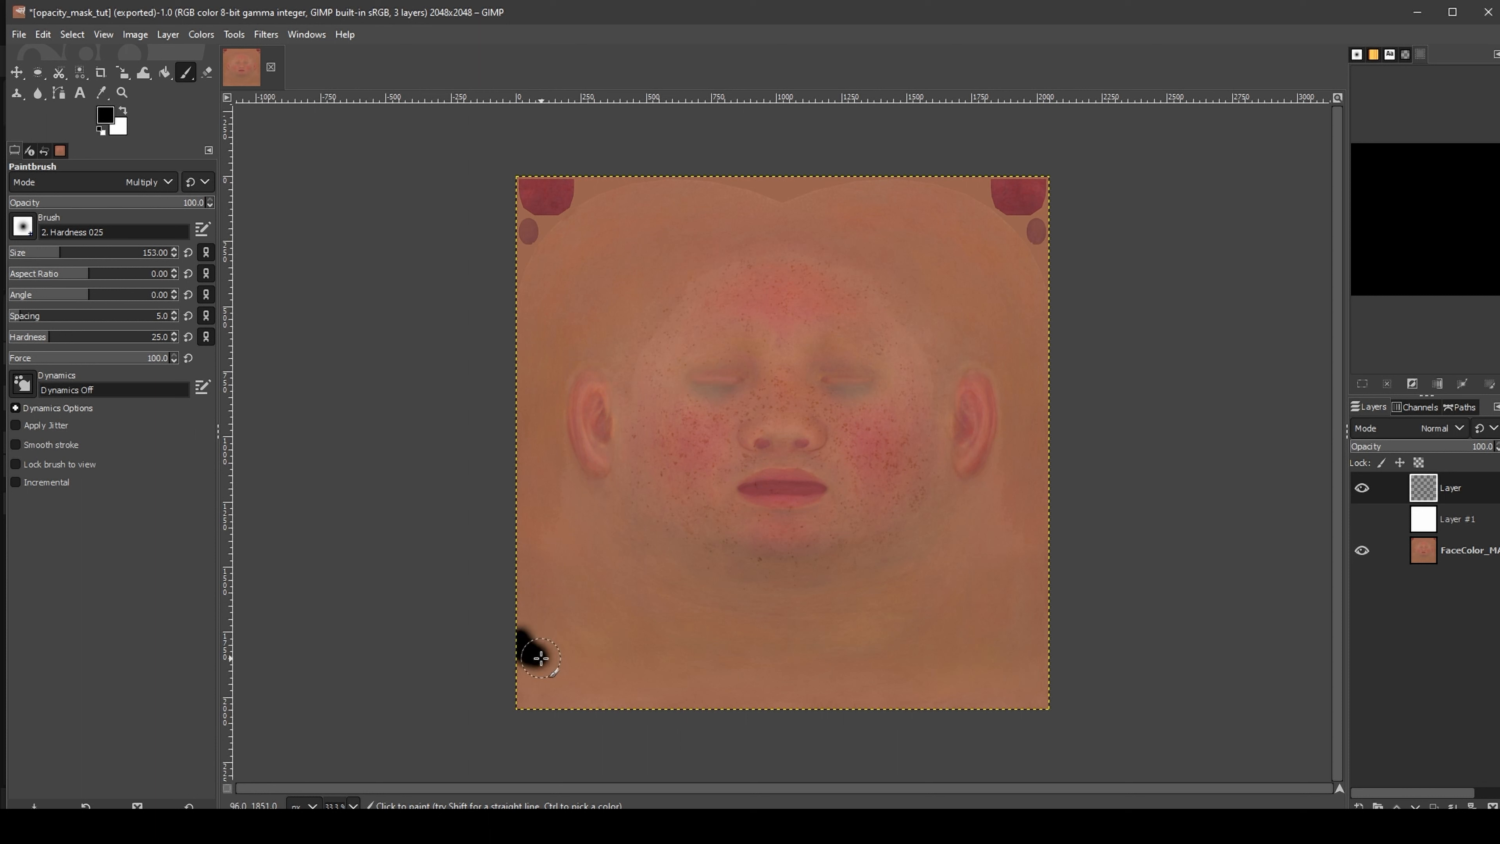
{"action": "mouse_move", "coordinate": [541, 658]}
{"action": "left_mouse_down"}
{"action": "mouse_move", "coordinate": [646, 687]}
{"action": "mouse_move", "coordinate": [814, 697]}
{"action": "mouse_move", "coordinate": [981, 670]}
{"action": "mouse_move", "coordinate": [1091, 622]}
{"action": "mouse_move", "coordinate": [1003, 705]}
{"action": "mouse_move", "coordinate": [941, 691]}
{"action": "mouse_move", "coordinate": [1027, 677]}
{"action": "left_mouse_up"}
{"action": "left_click_drag", "start_coordinate": [833, 716], "coordinate": [483, 687]}
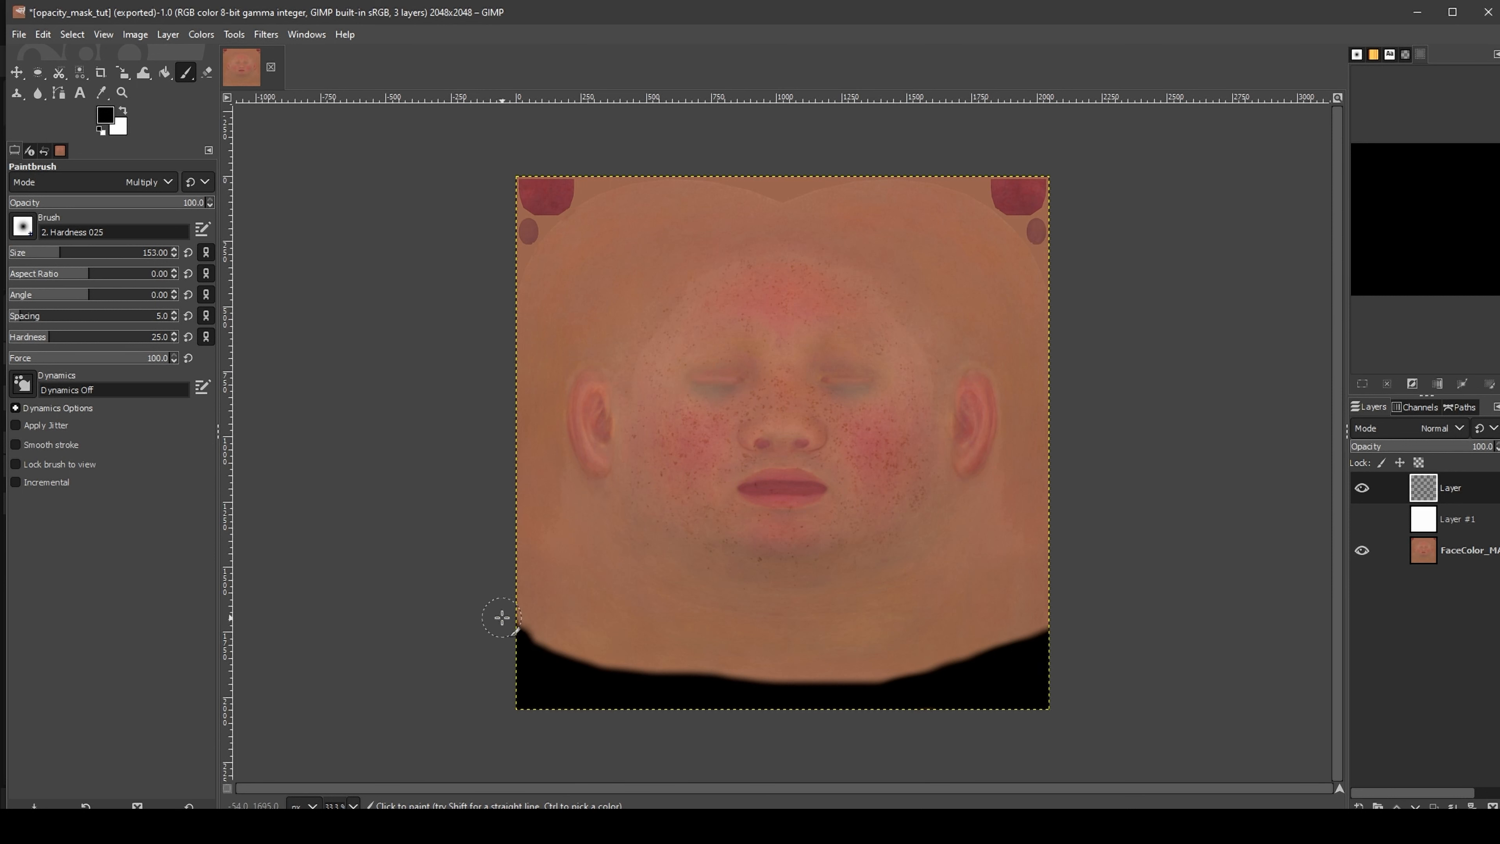
Paint the black boundary slightly higher, and with the white layer shown overwrite the exported opacity_mask_tut.TGA
{"action": "mouse_move", "coordinate": [520, 634]}
{"action": "left_mouse_down"}
{"action": "mouse_move", "coordinate": [569, 667]}
{"action": "mouse_move", "coordinate": [747, 691]}
{"action": "mouse_move", "coordinate": [971, 660]}
{"action": "mouse_move", "coordinate": [1105, 603]}
{"action": "left_mouse_up"}
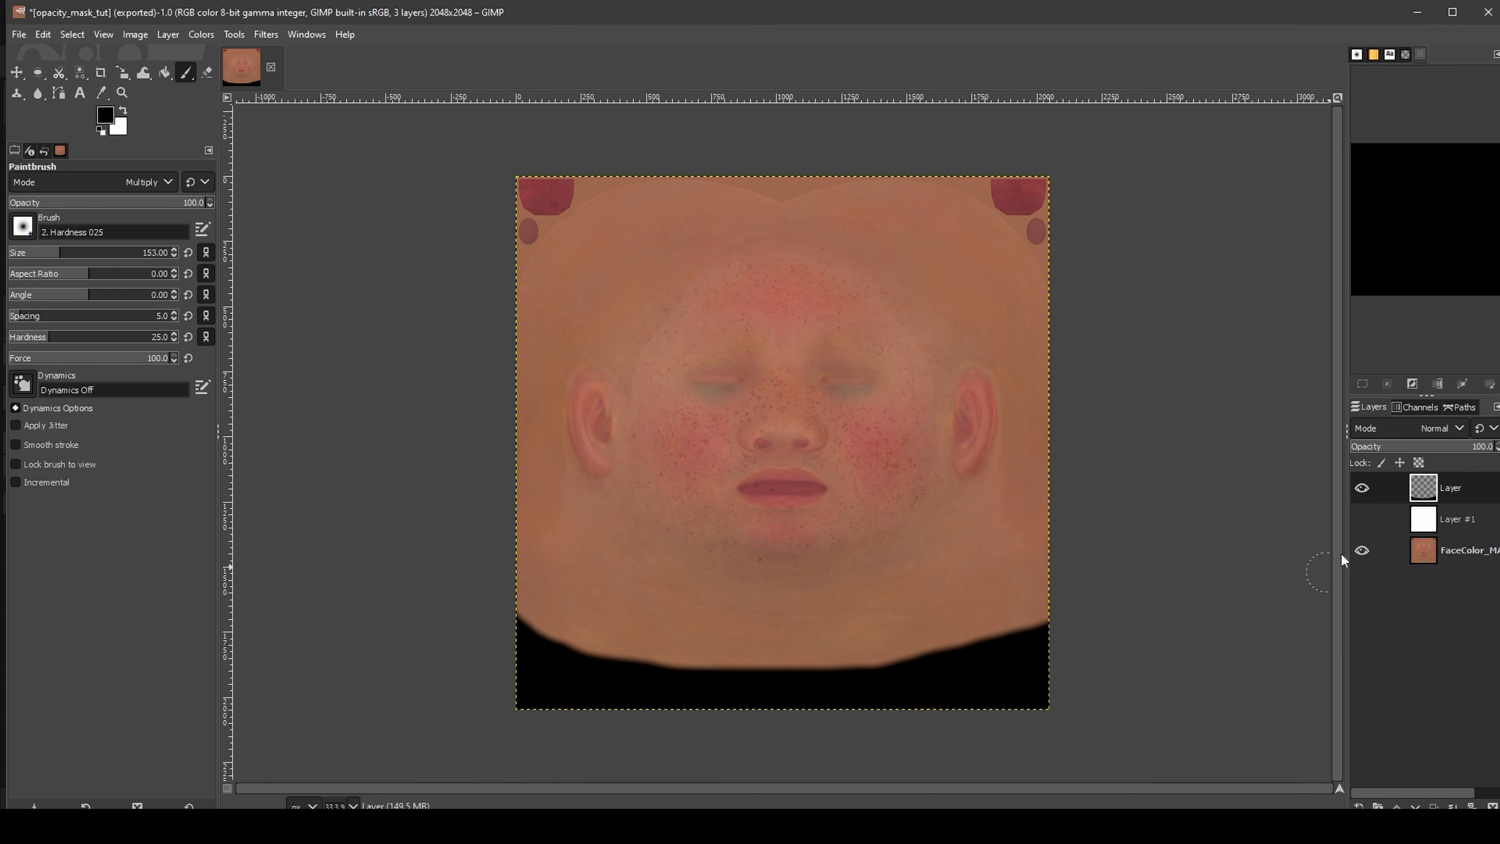
{"action": "left_click", "coordinate": [1362, 520]}
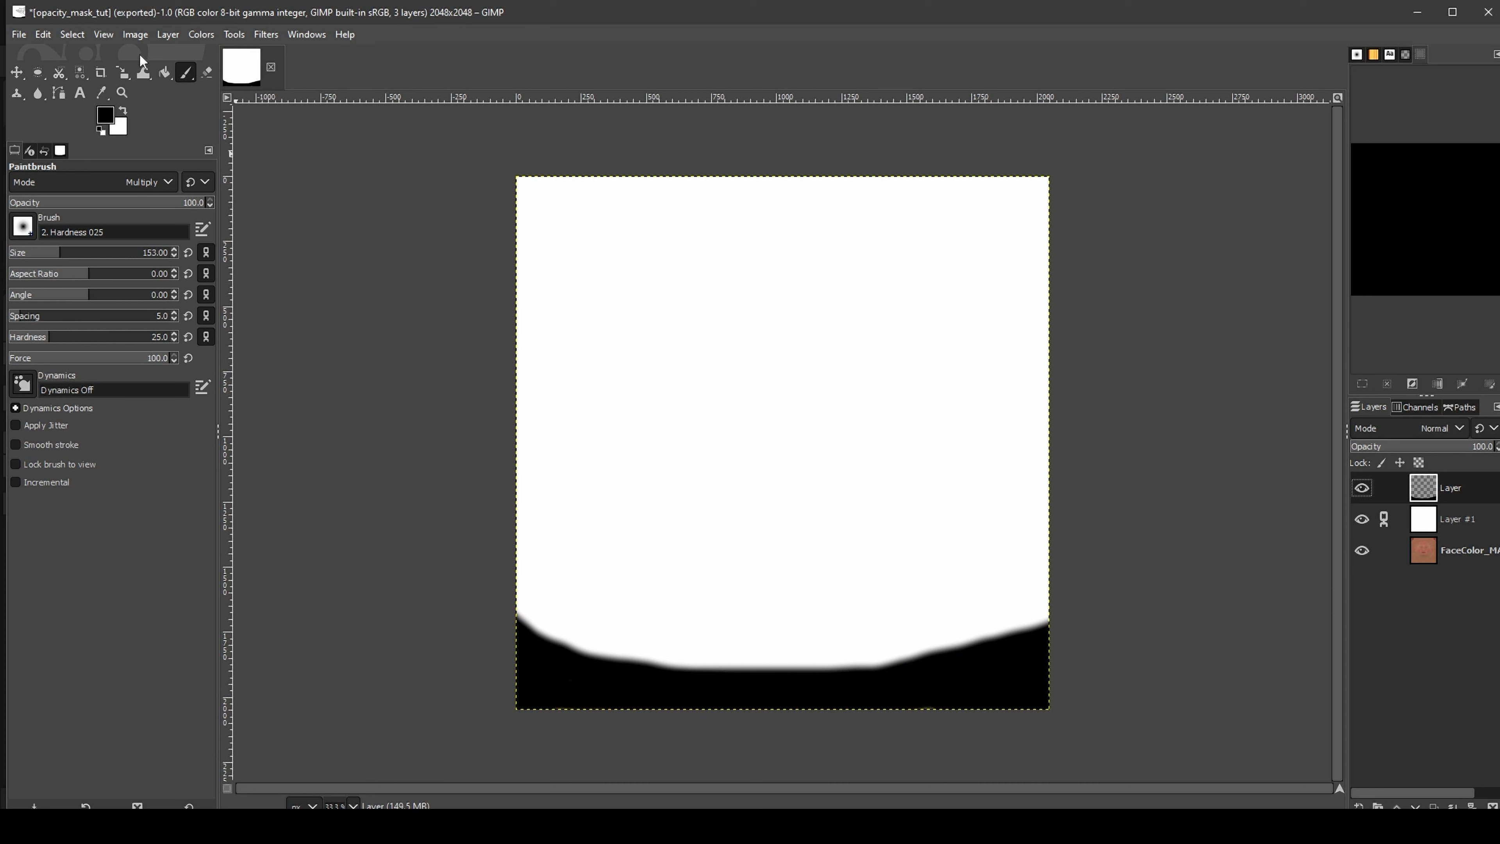
{"action": "left_click", "coordinate": [20, 35]}
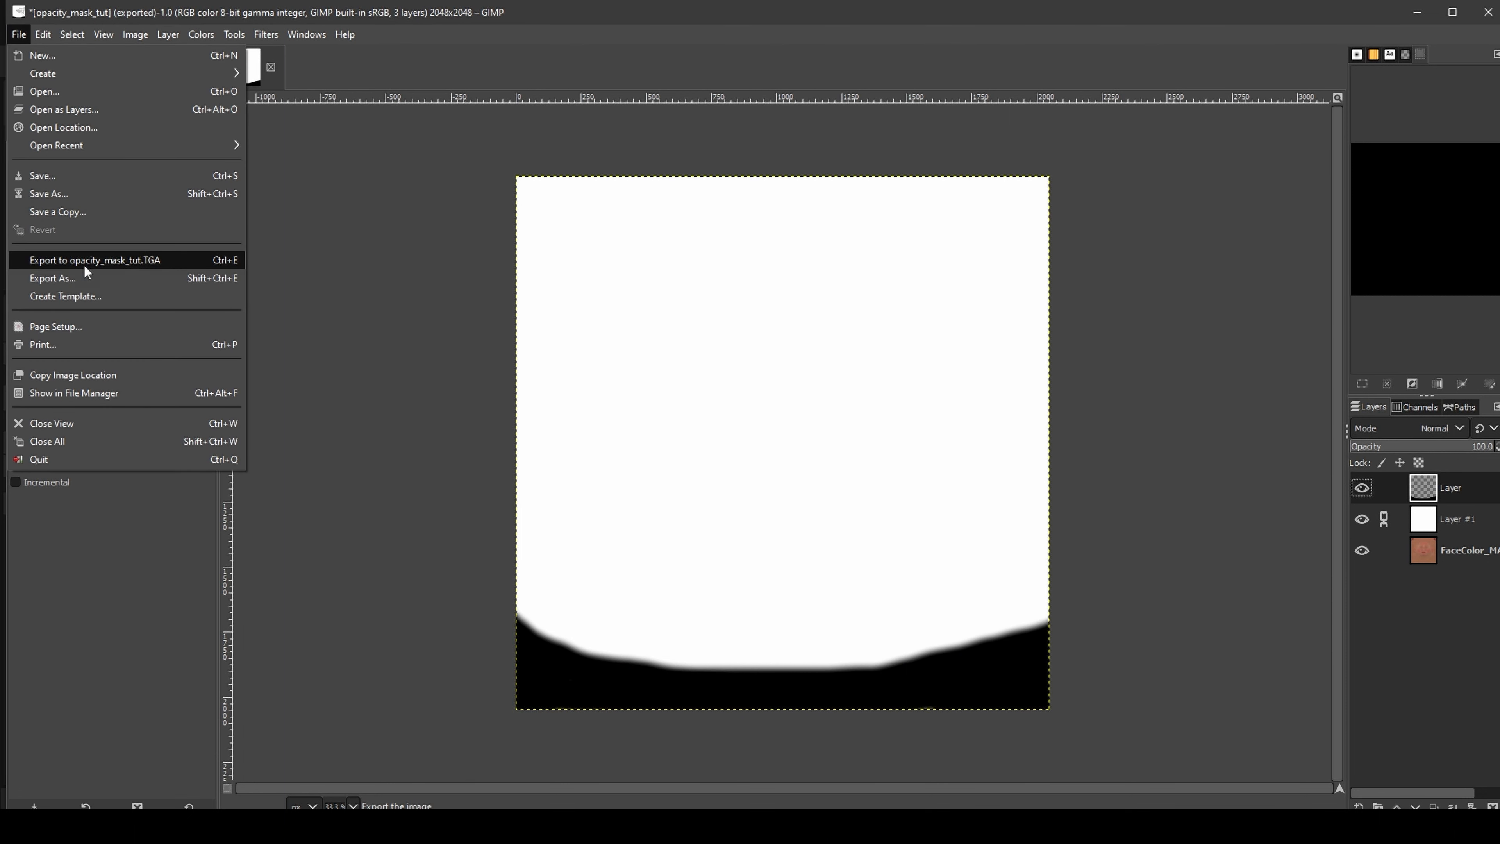
{"action": "left_click", "coordinate": [131, 260]}
Switch to Unreal Editor and reimport the opacity_mask_tut texture from the new opacity_mask_tut.TGA source file
{"action": "left_click", "coordinate": [596, 826]}
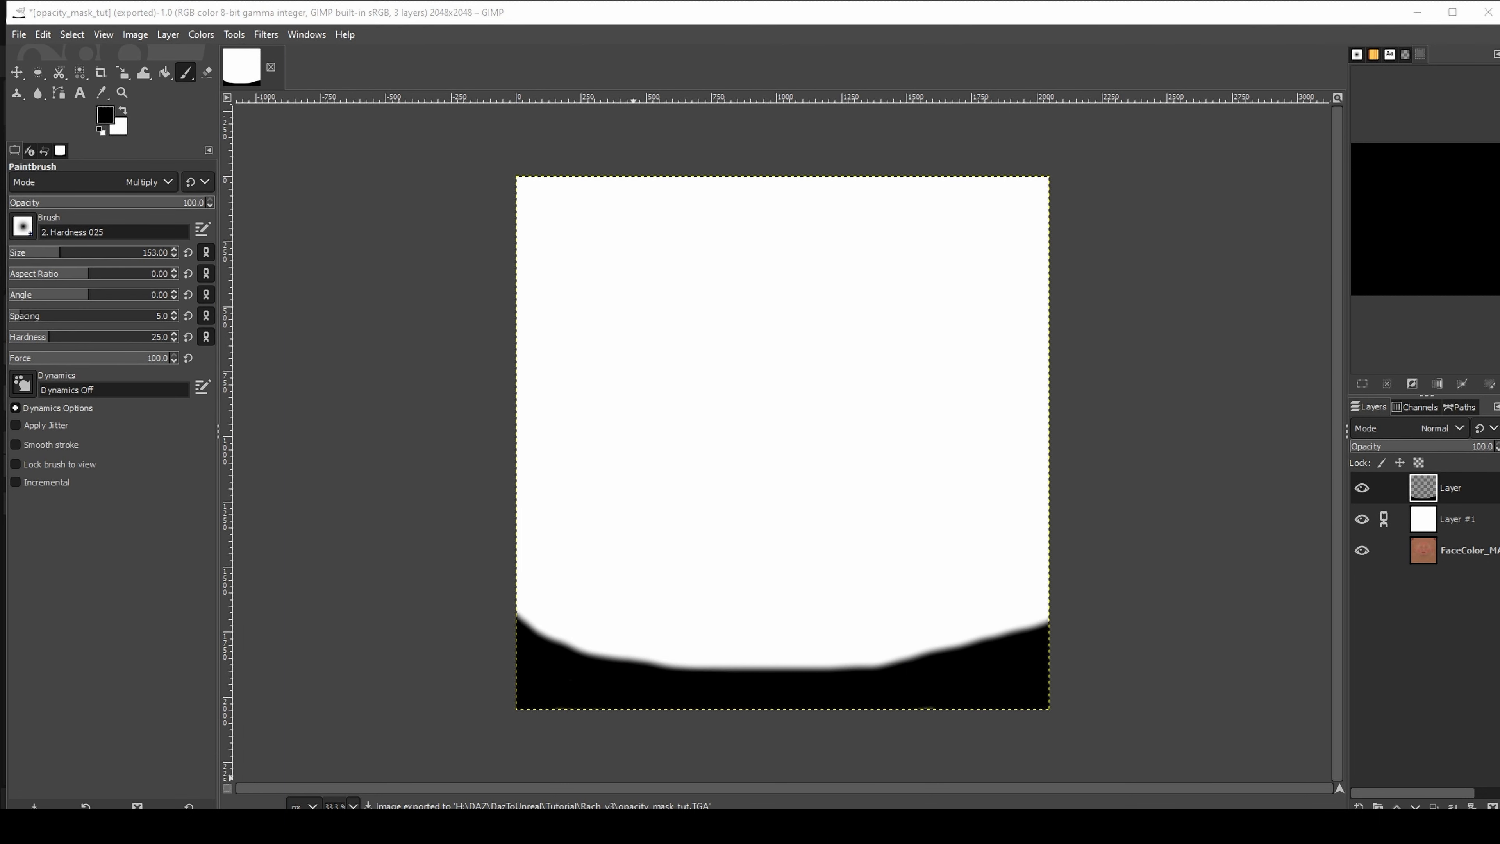
{"action": "left_click", "coordinate": [523, 774]}
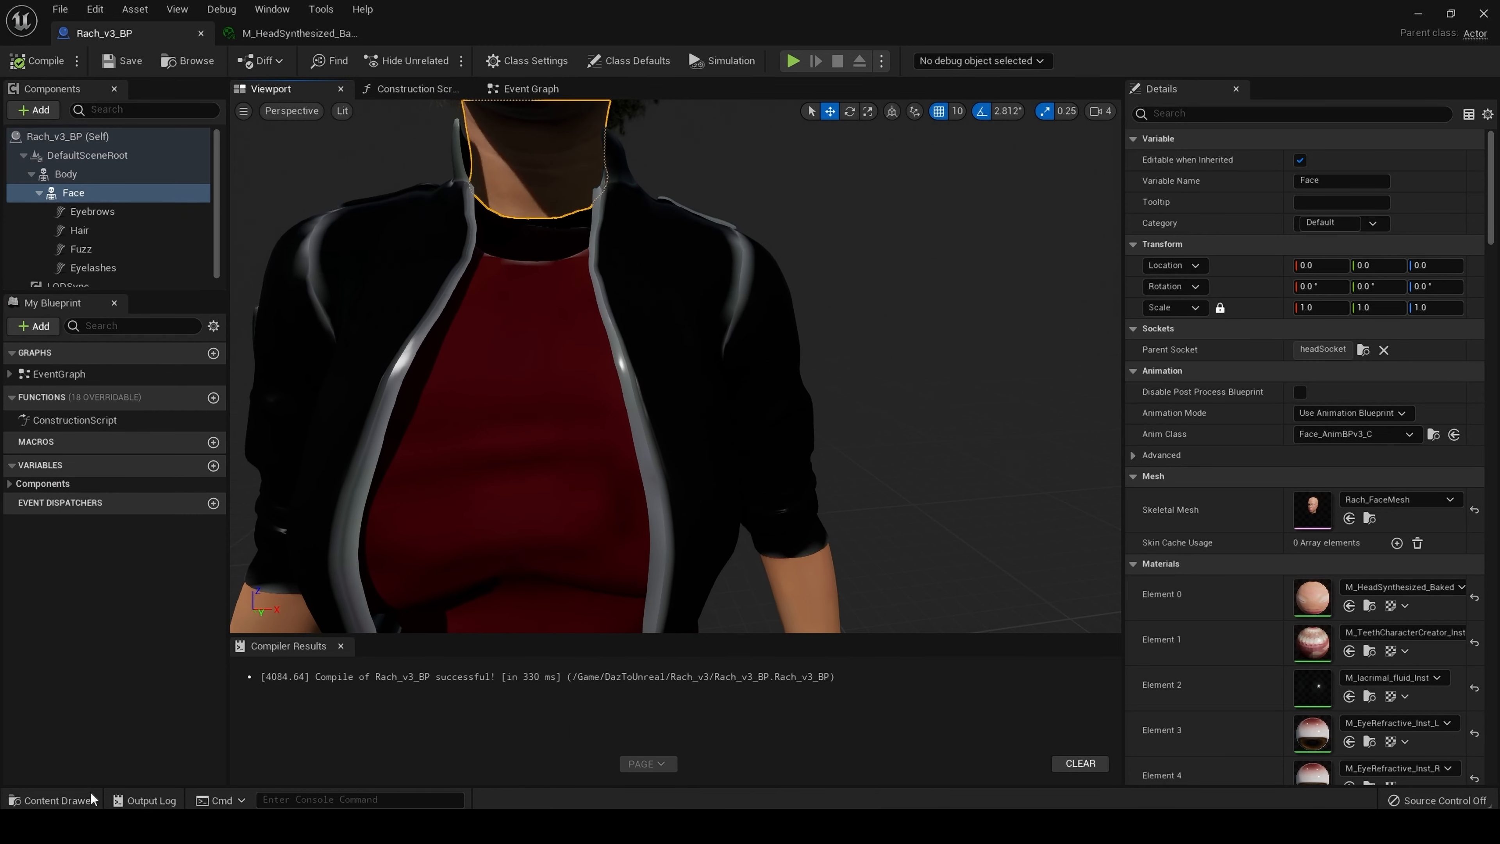
{"action": "key", "text": "ctrl+space"}
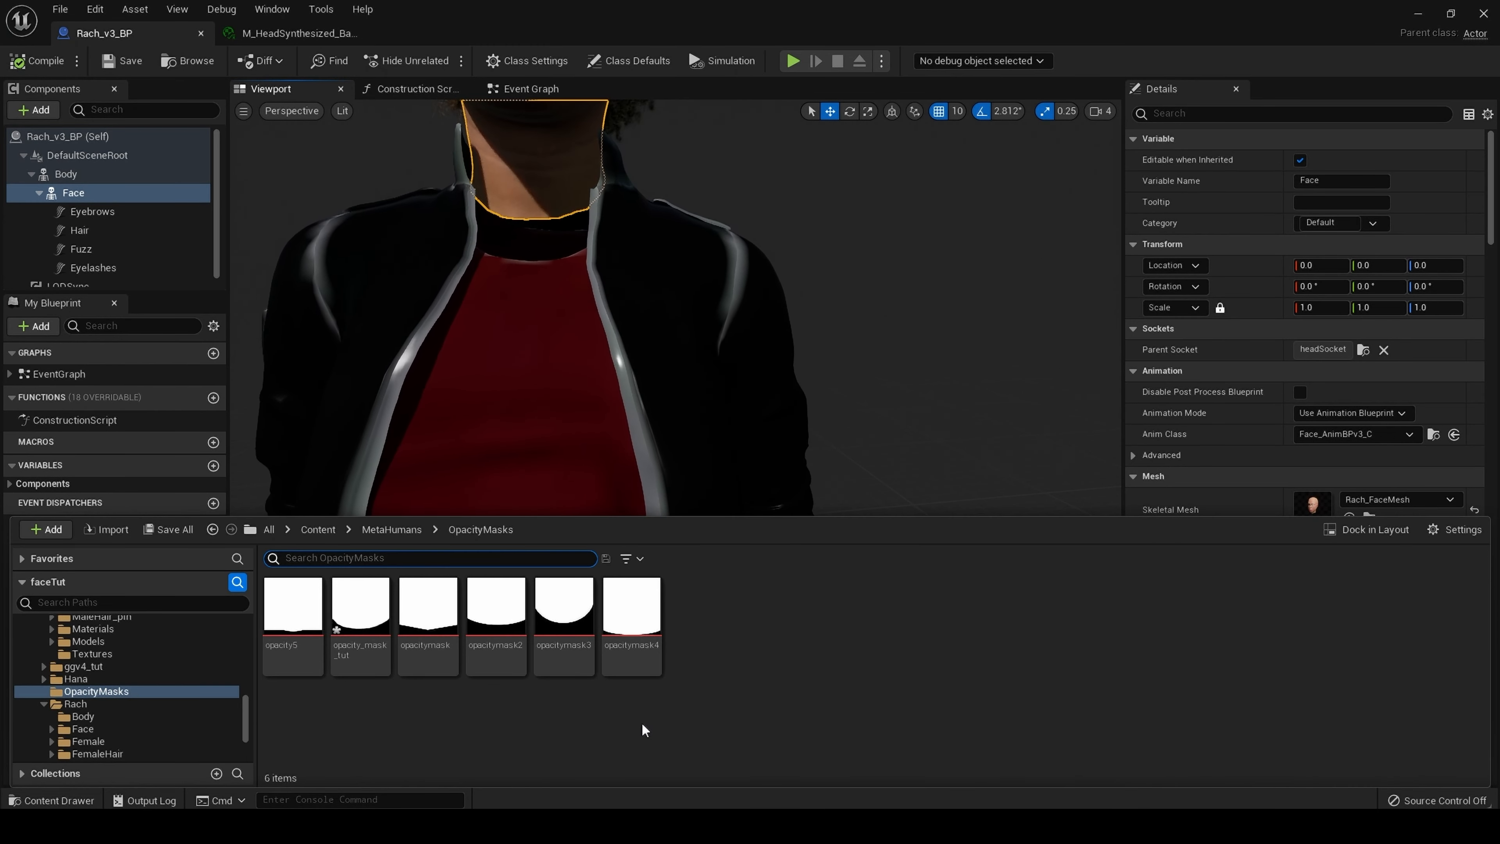
{"action": "right_click", "coordinate": [354, 613]}
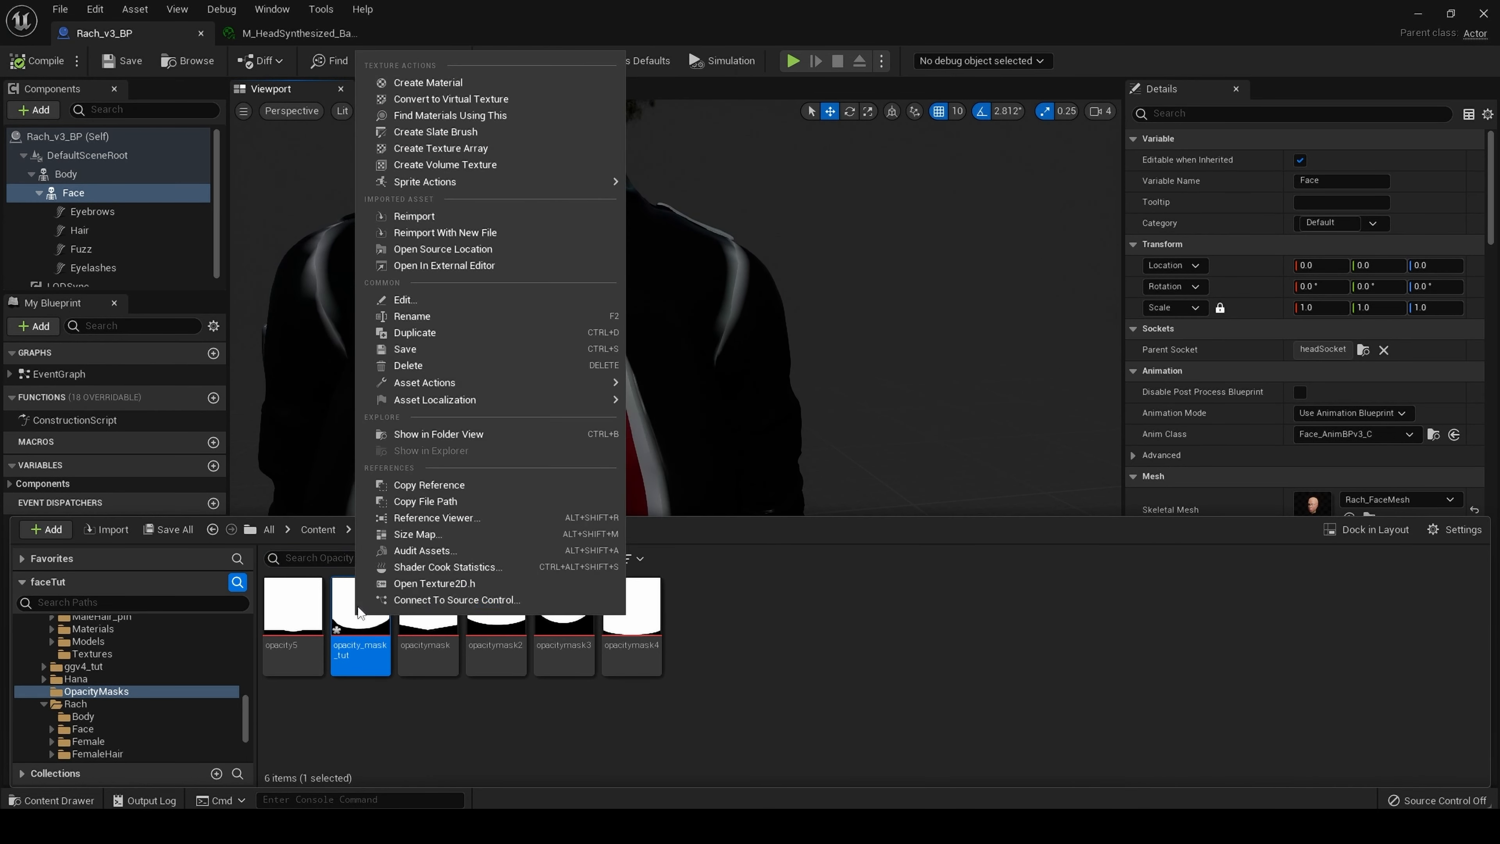
{"action": "left_click", "coordinate": [480, 232]}
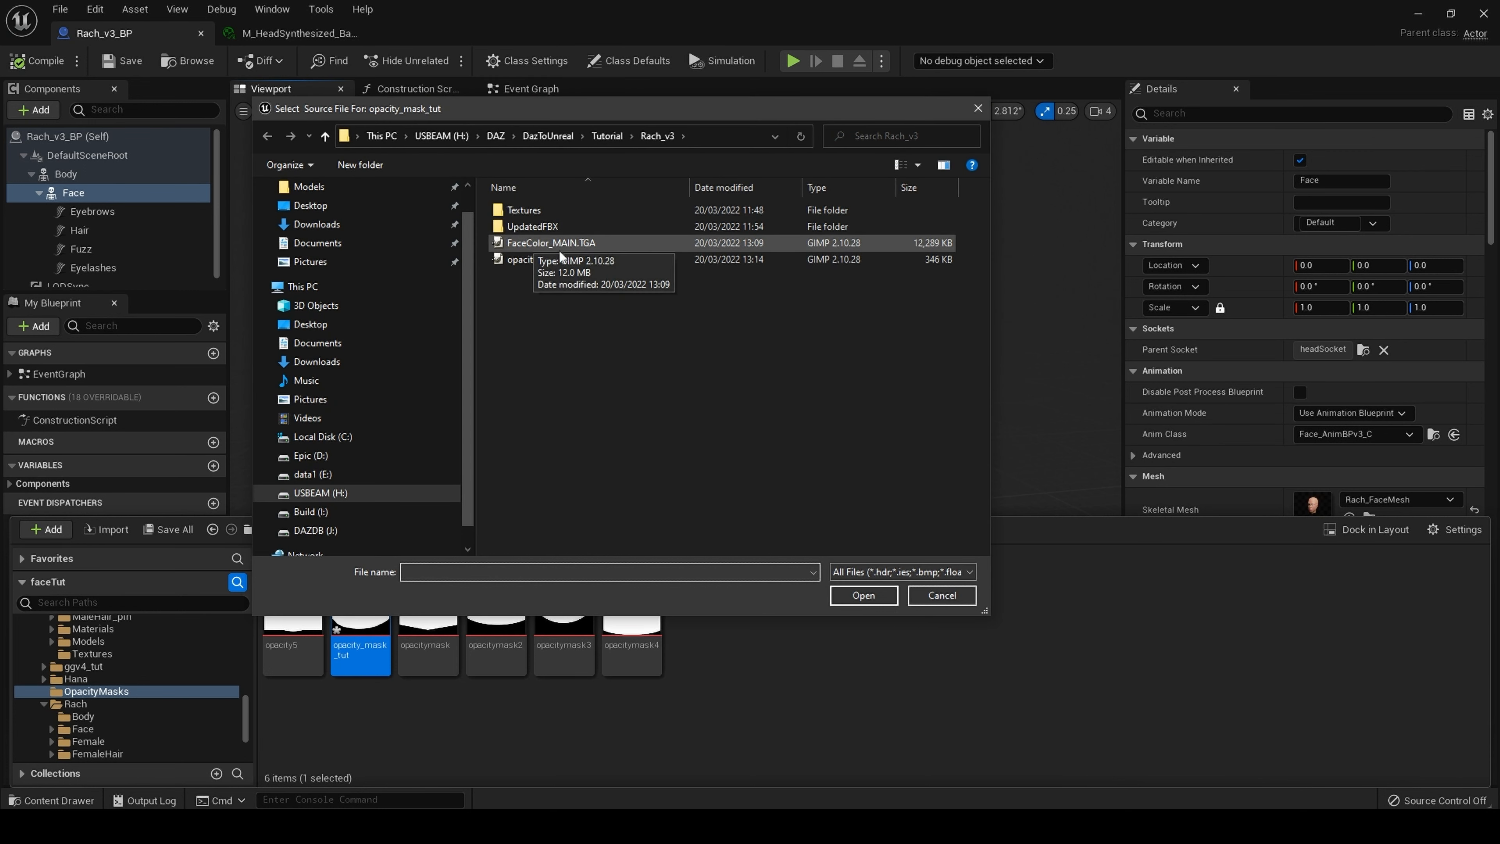
{"action": "left_click", "coordinate": [527, 261]}
{"action": "left_click", "coordinate": [883, 599]}
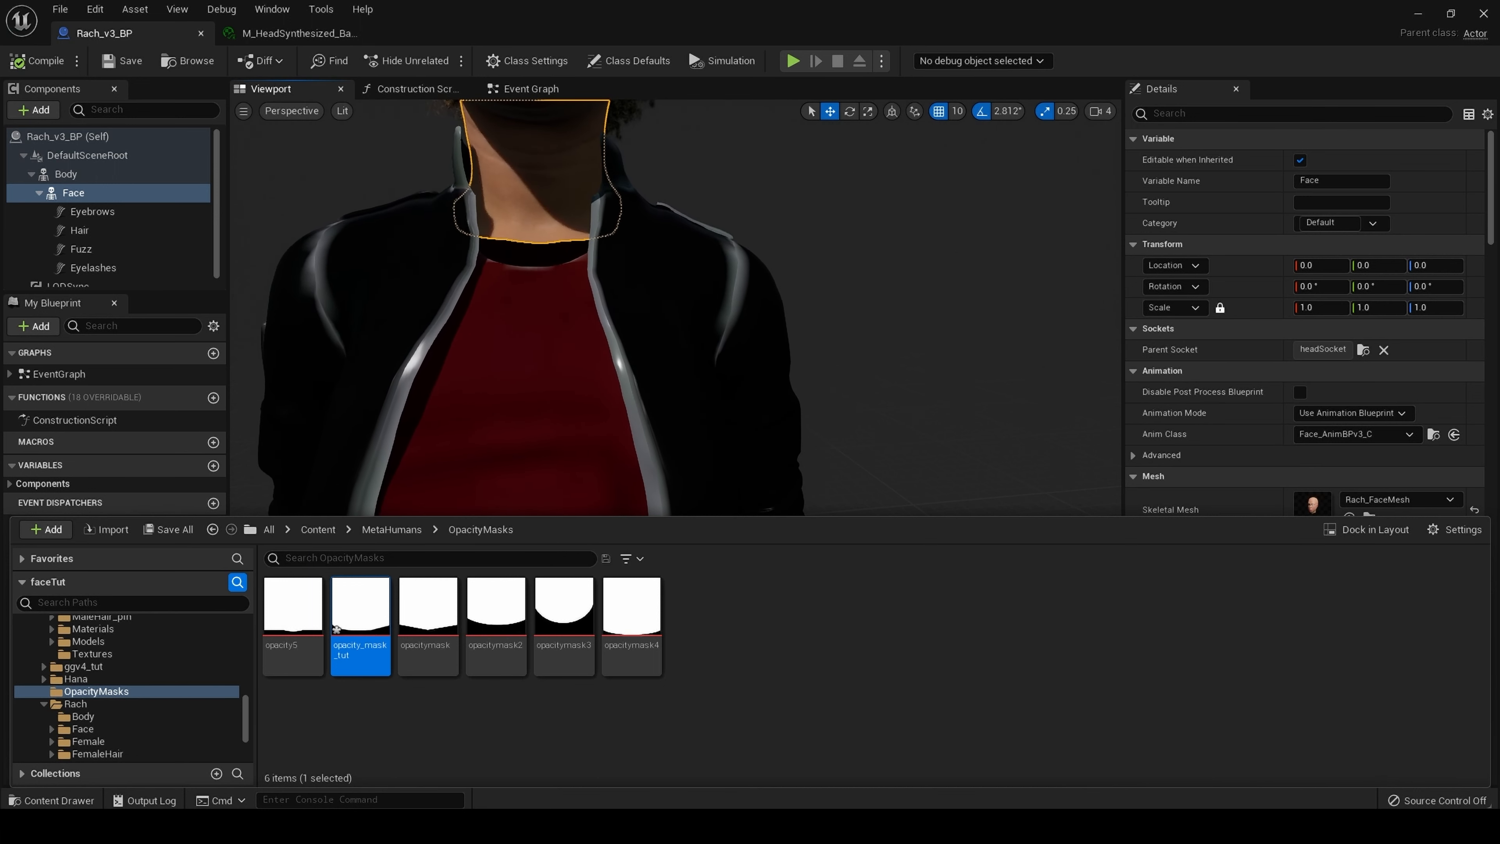
{"action": "mouse_move", "coordinate": [634, 826]}
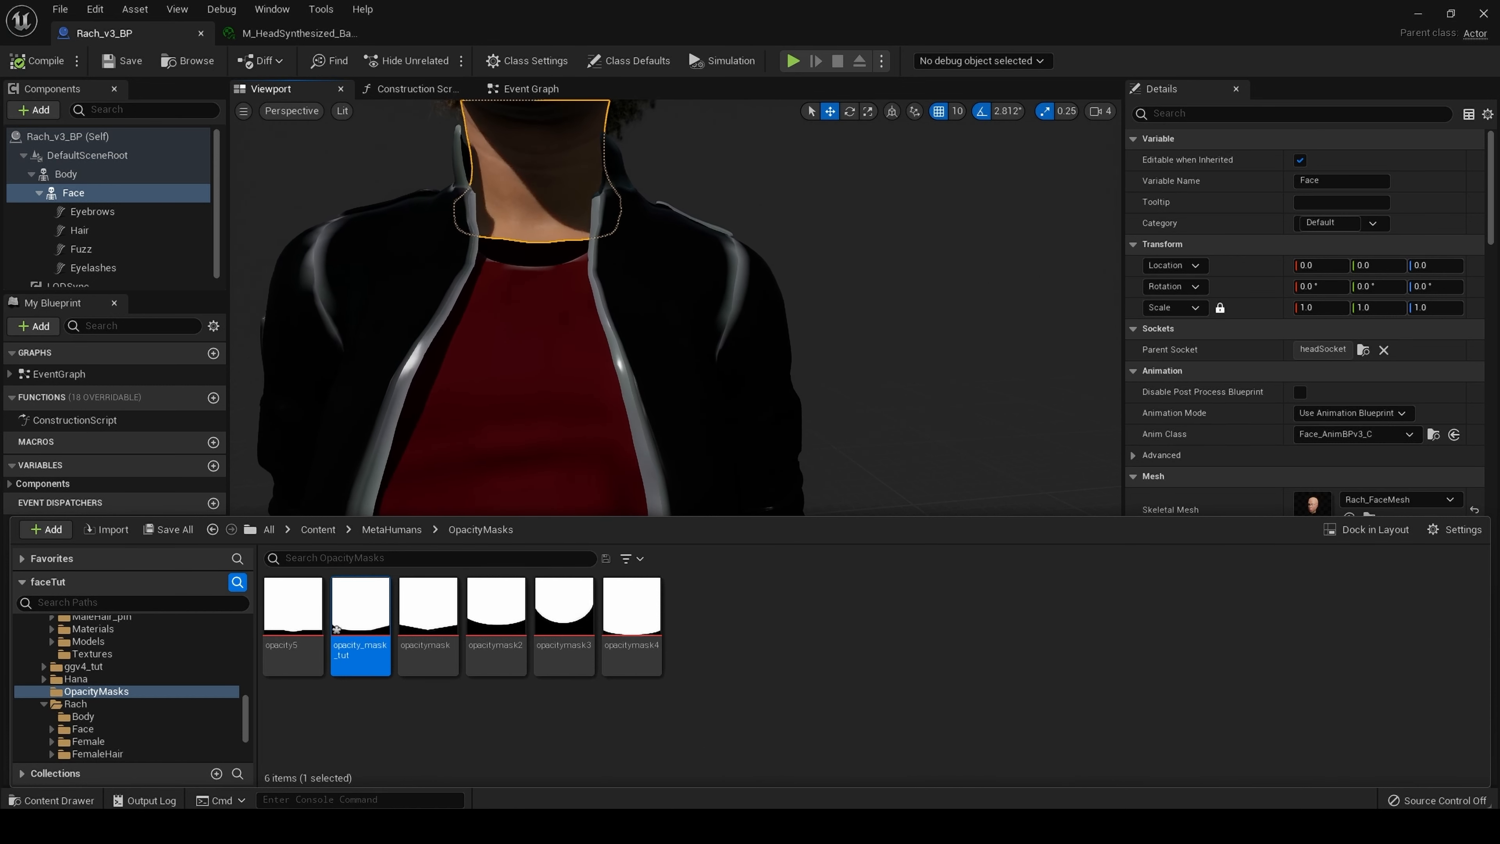
{"action": "left_click", "coordinate": [678, 781]}
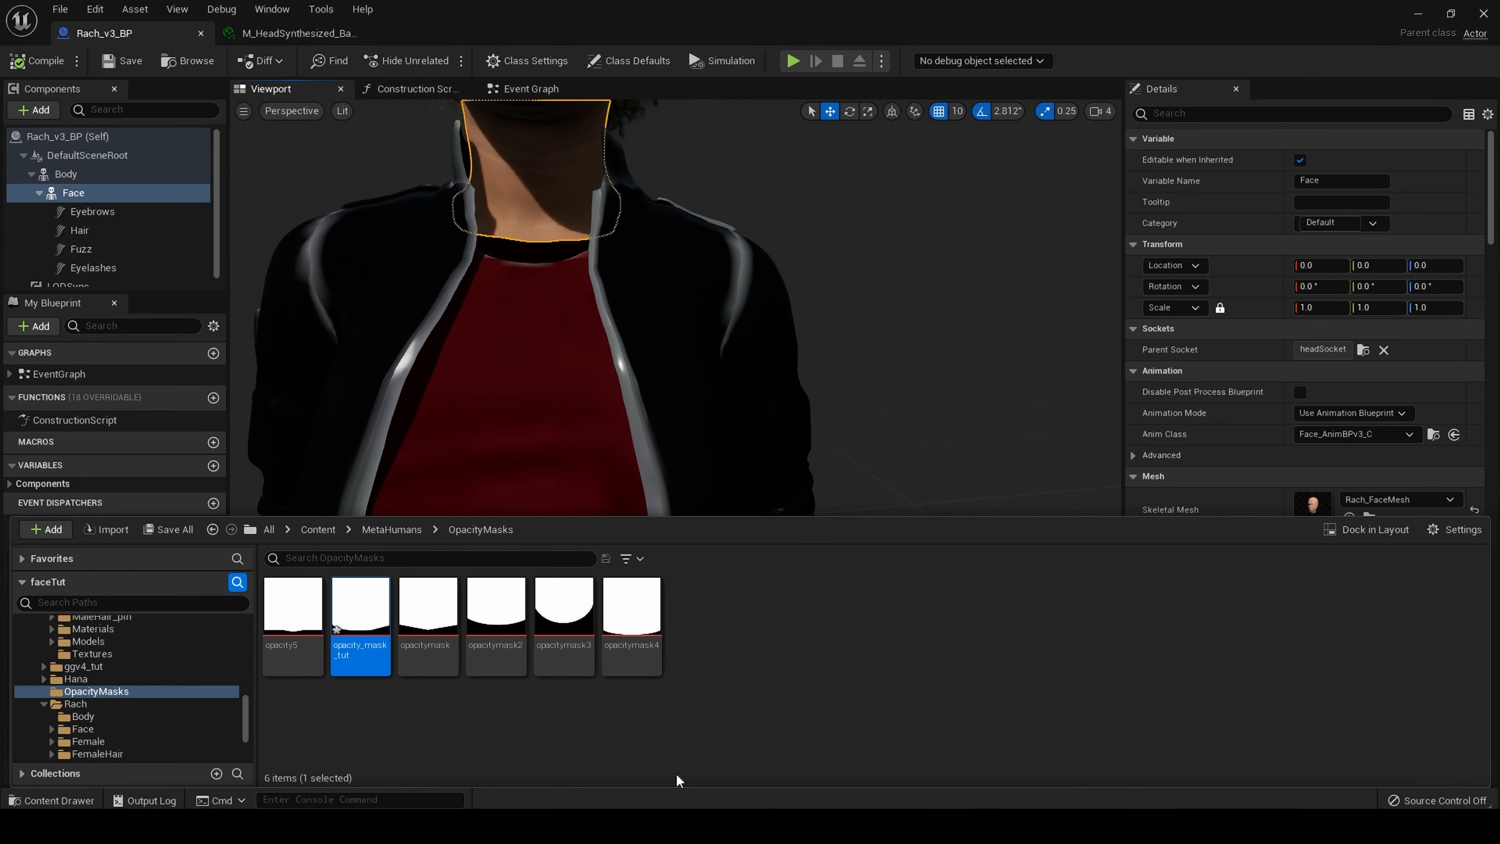
In the M_HeadSynthesized_Baked material, set the Opacity Mask texture to opacity5 and save the material
{"action": "left_click", "coordinate": [309, 37]}
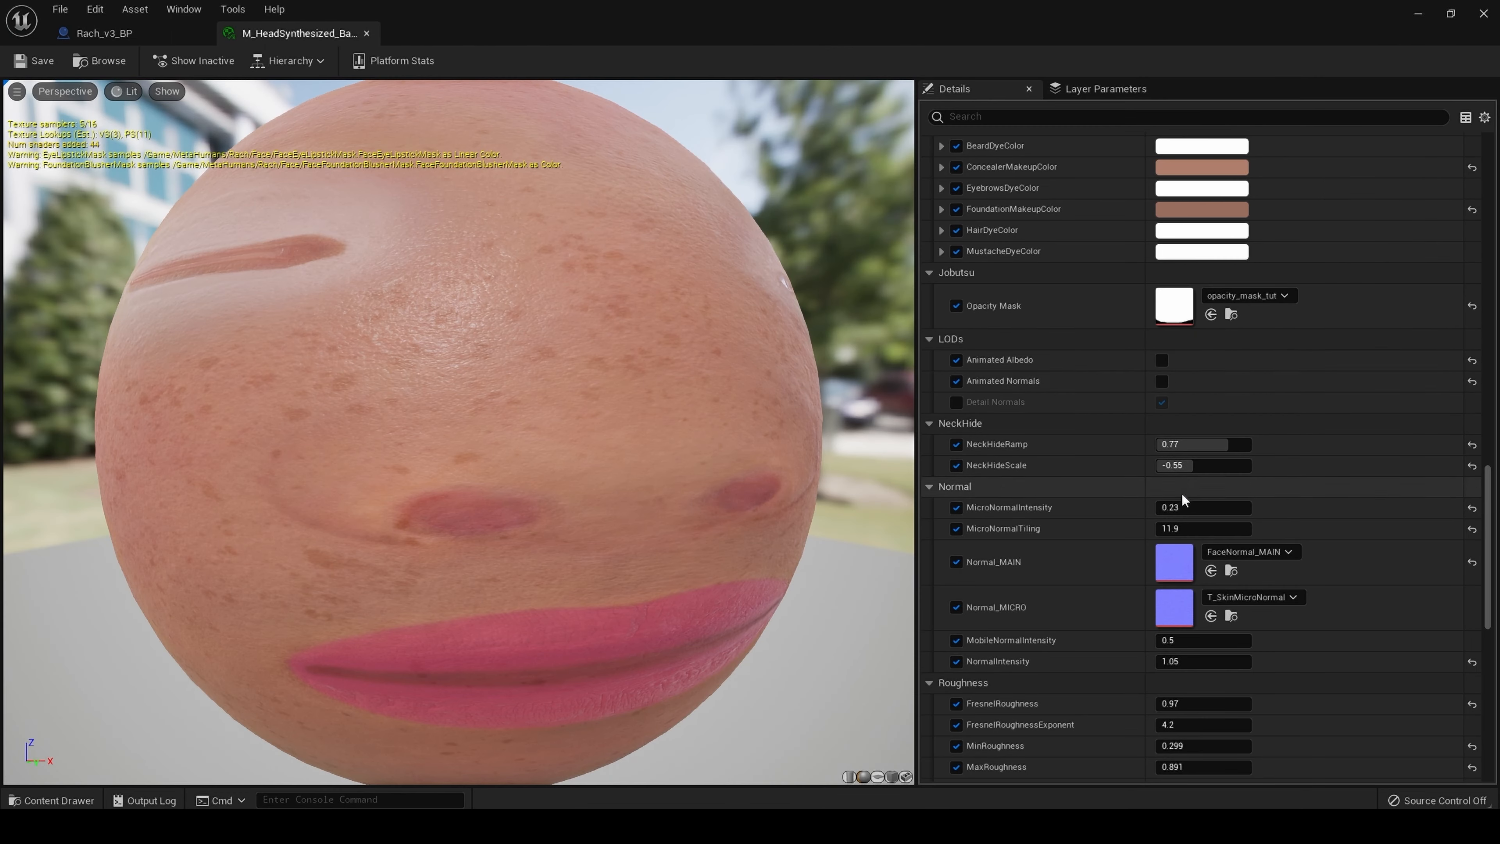
{"action": "left_click", "coordinate": [1225, 297]}
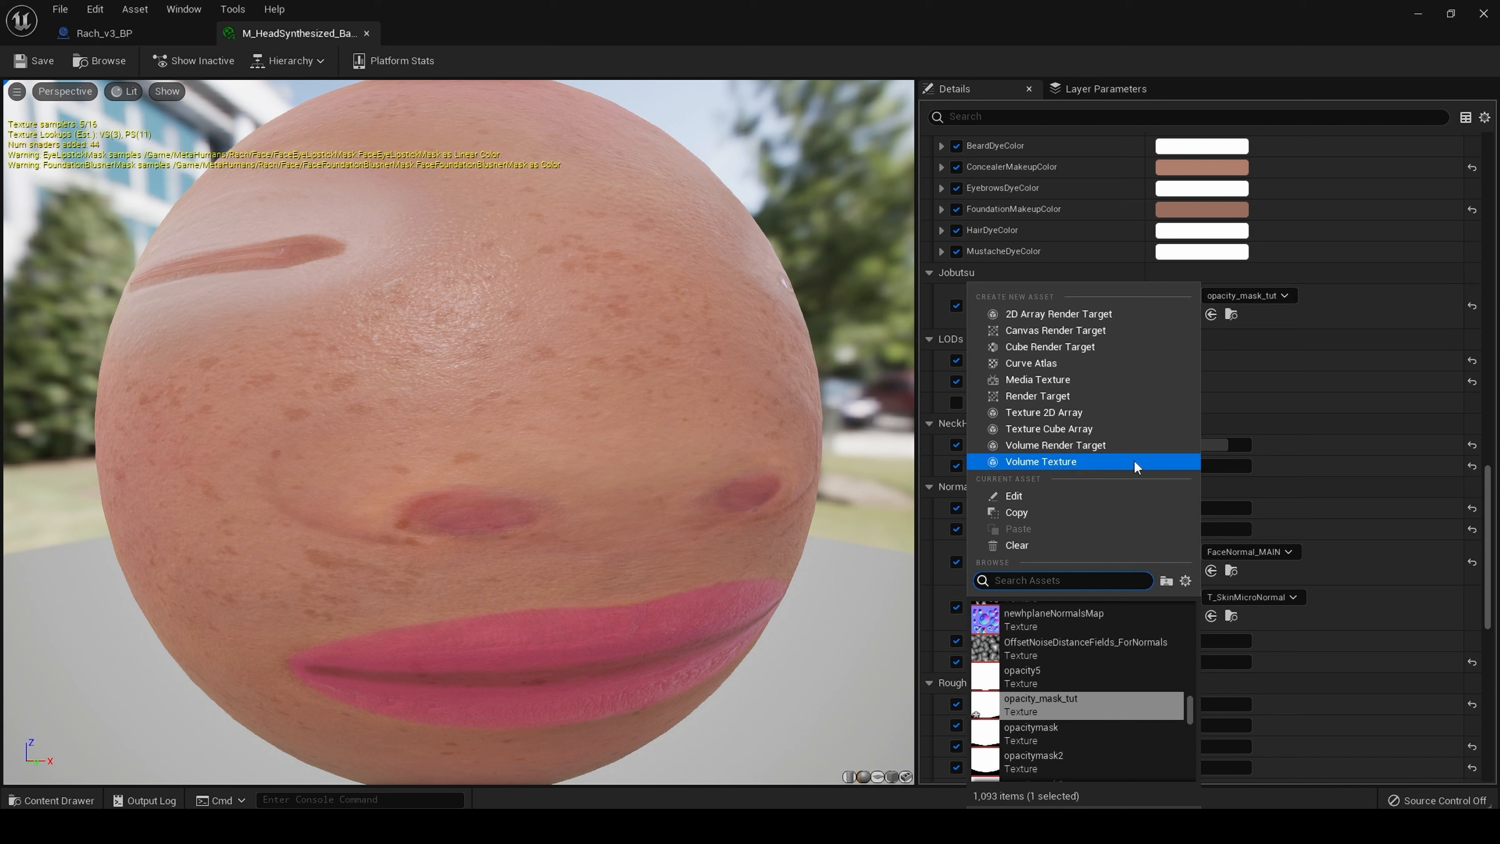
{"action": "type", "text": "op"}
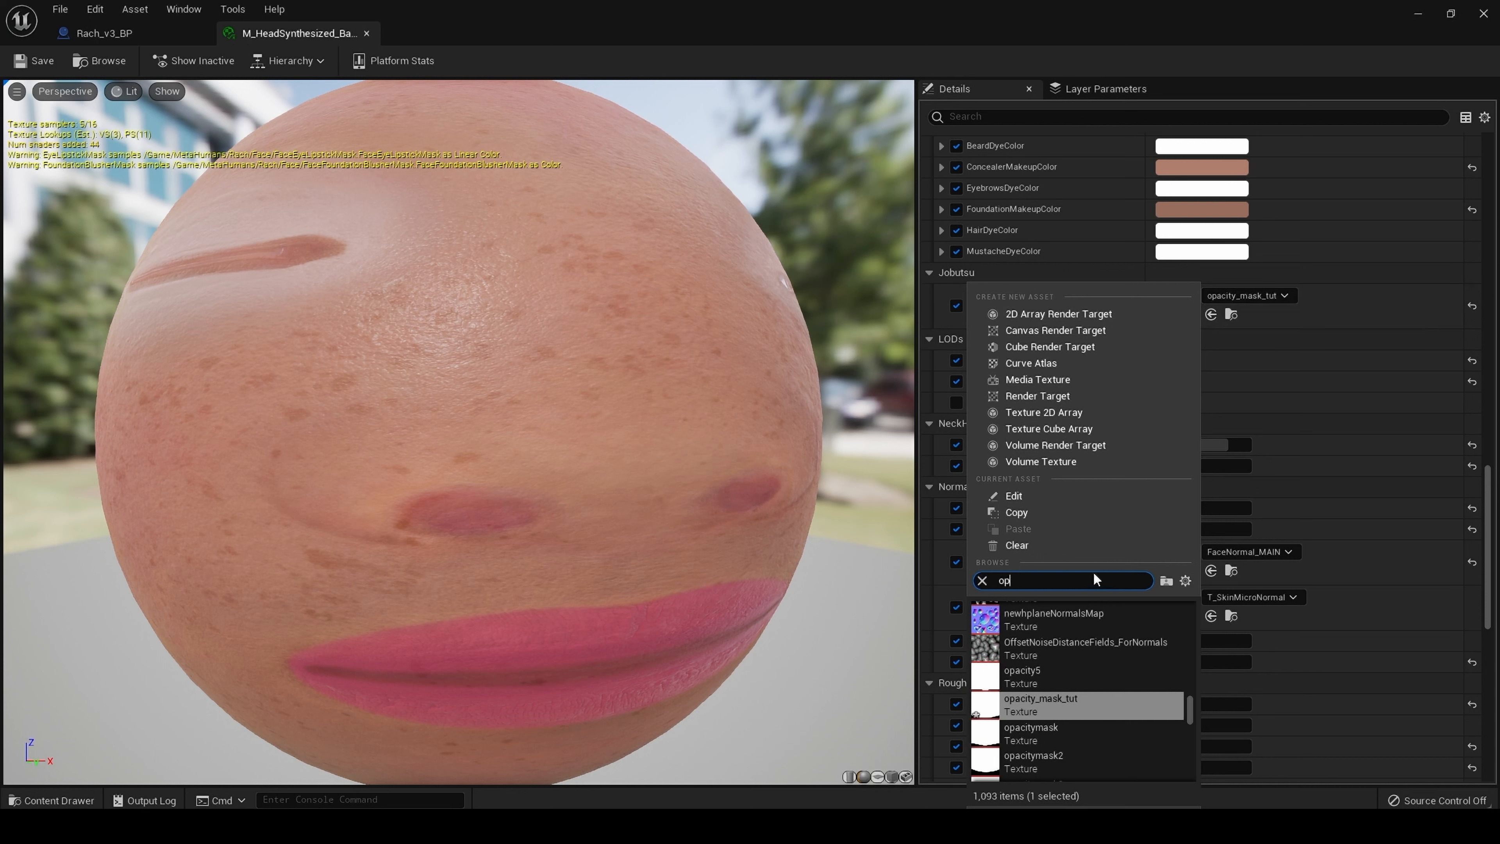
{"action": "left_click", "coordinate": [1042, 679]}
{"action": "left_click", "coordinate": [39, 60]}
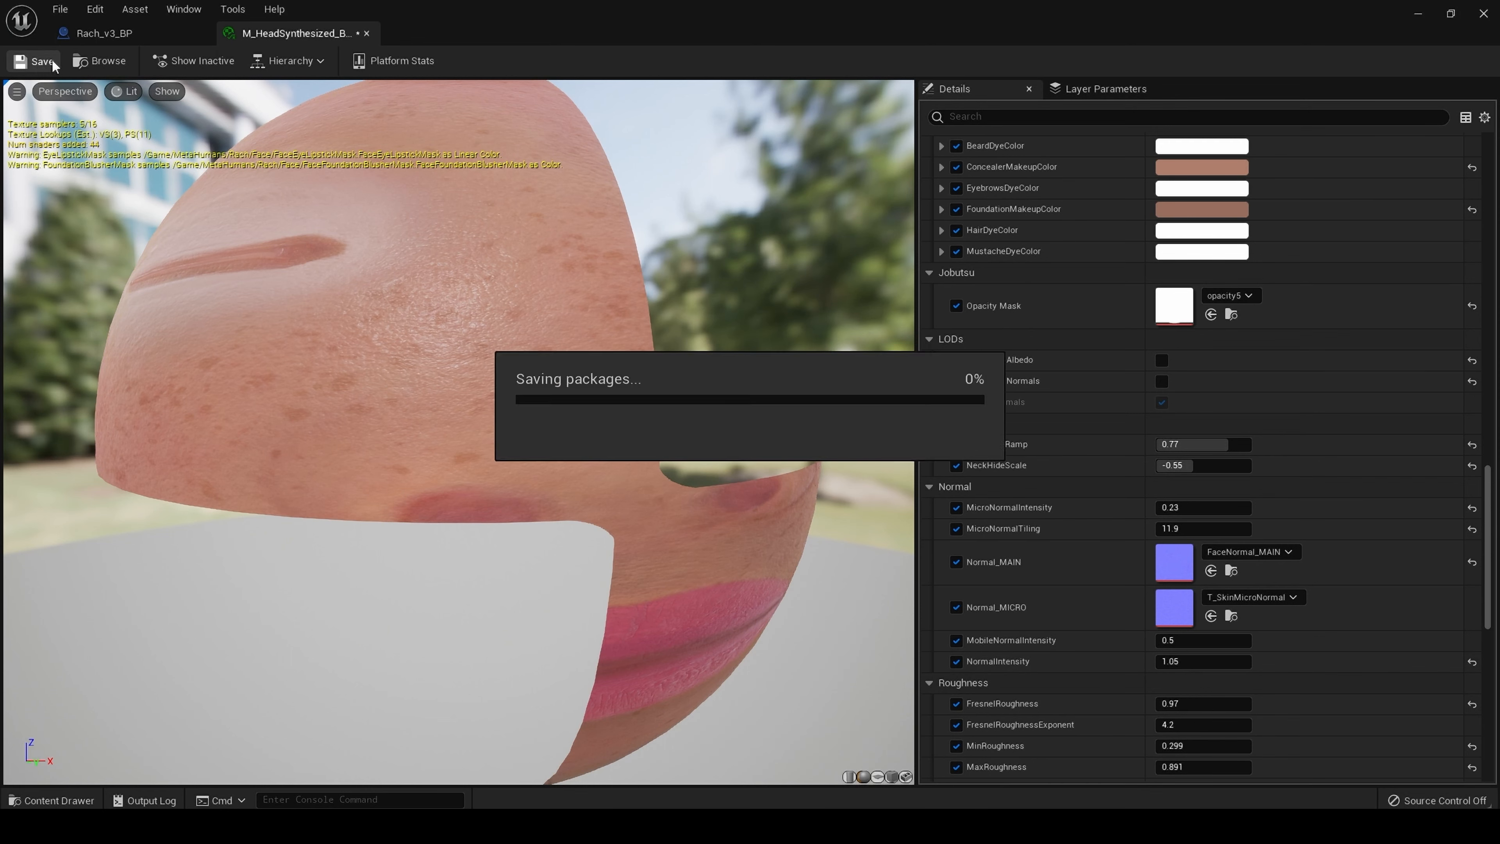
Inspect the character's head and neckline in the Rach_v3_BP blueprint with the current opacity mask
{"action": "left_click", "coordinate": [93, 37]}
{"action": "left_click_drag", "start_coordinate": [530, 273], "coordinate": [529, 368]}
{"action": "middle_click_drag", "start_coordinate": [608, 378], "coordinate": [609, 266]}
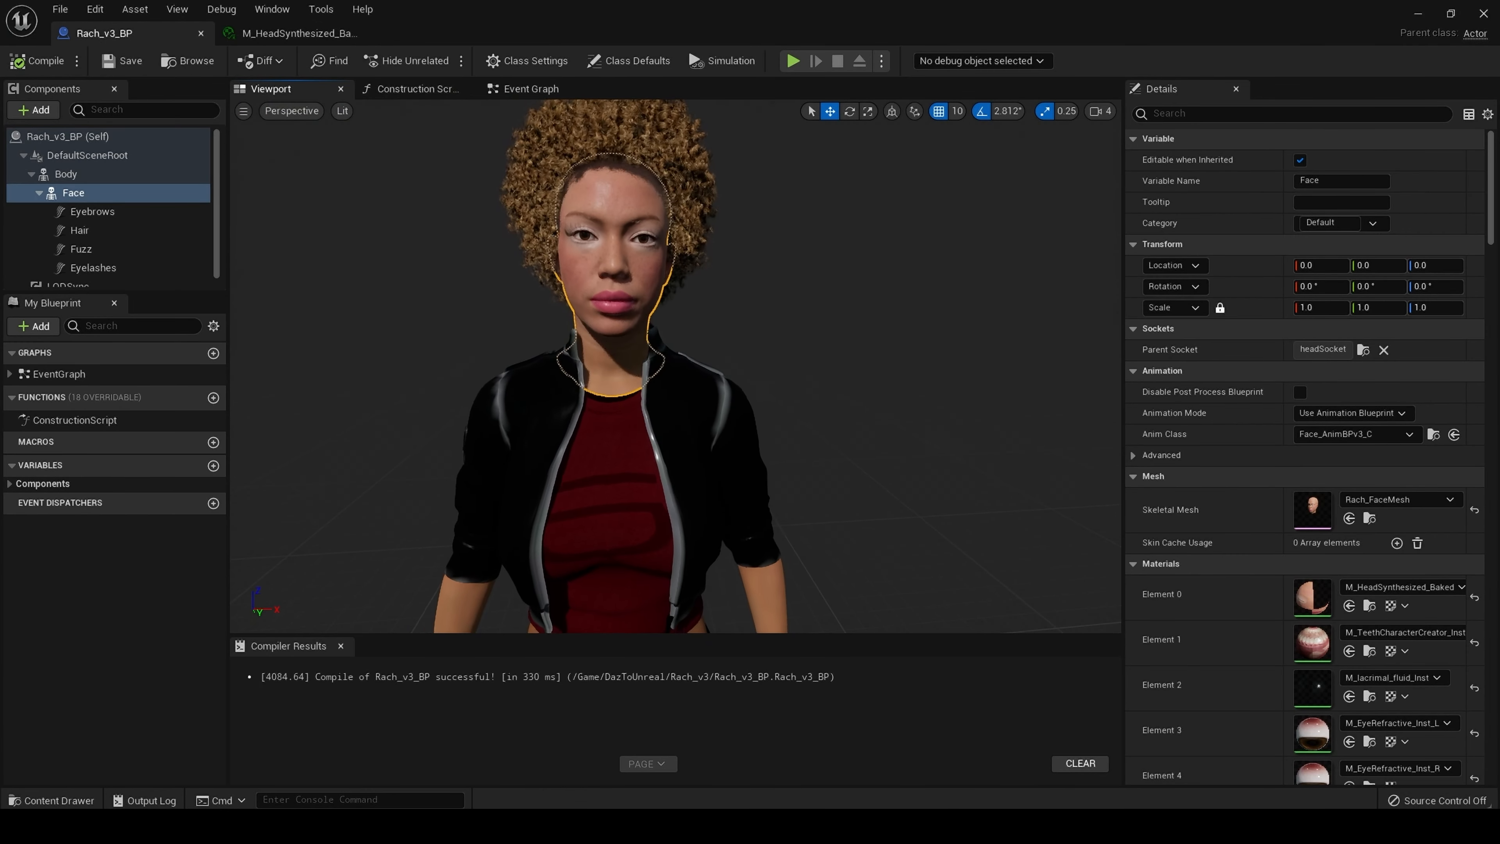
{"action": "scroll", "coordinate": [609, 355], "scroll_direction": "up", "scroll_amount": 5}
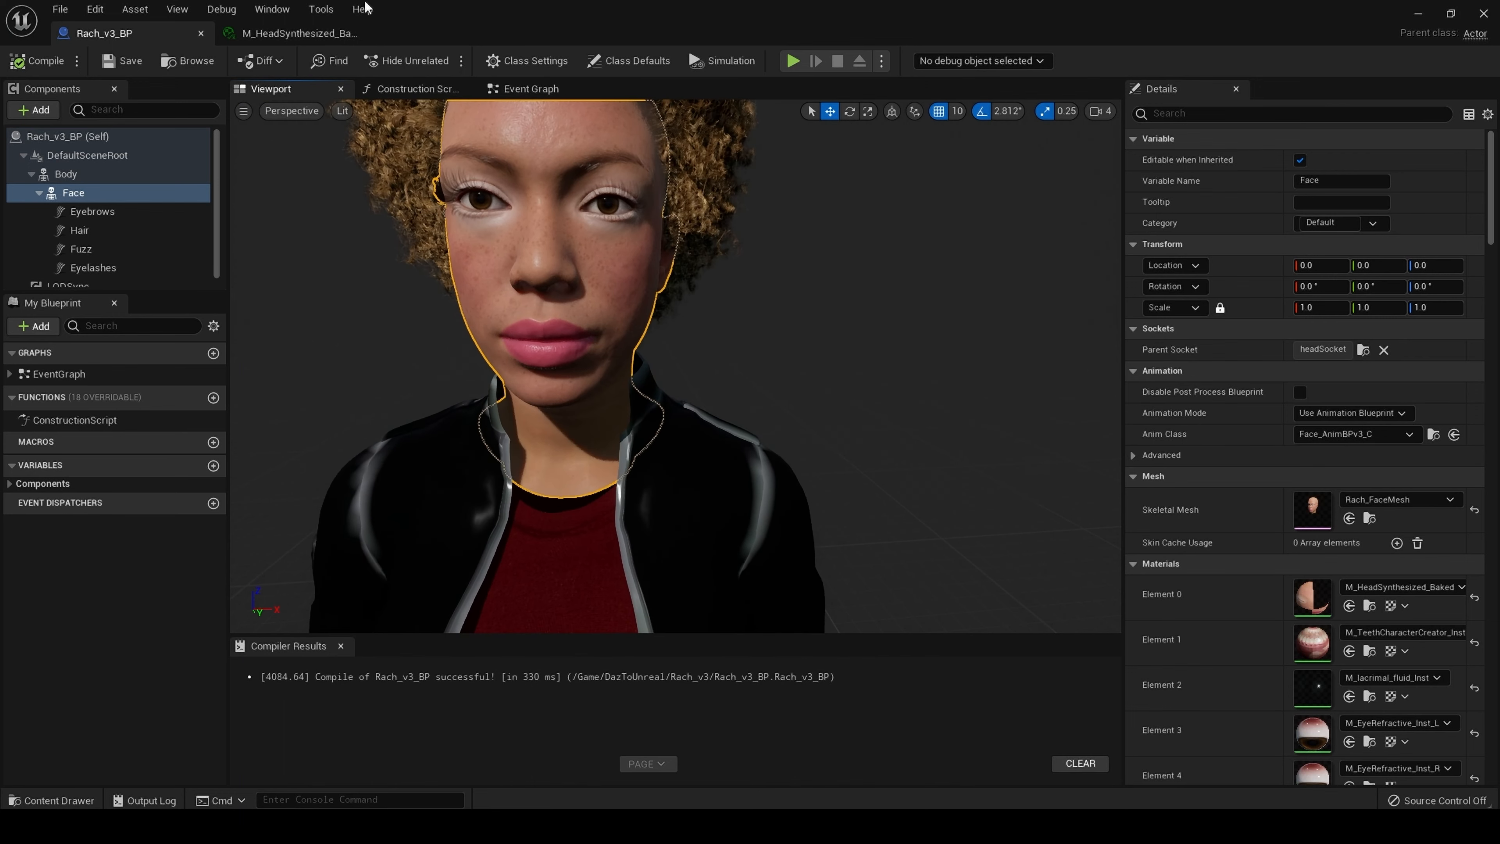
Set the head material's Opacity Mask to opacity_mask_tut and browse the texture list for a different mask
{"action": "left_click", "coordinate": [295, 34]}
{"action": "left_click", "coordinate": [1227, 295]}
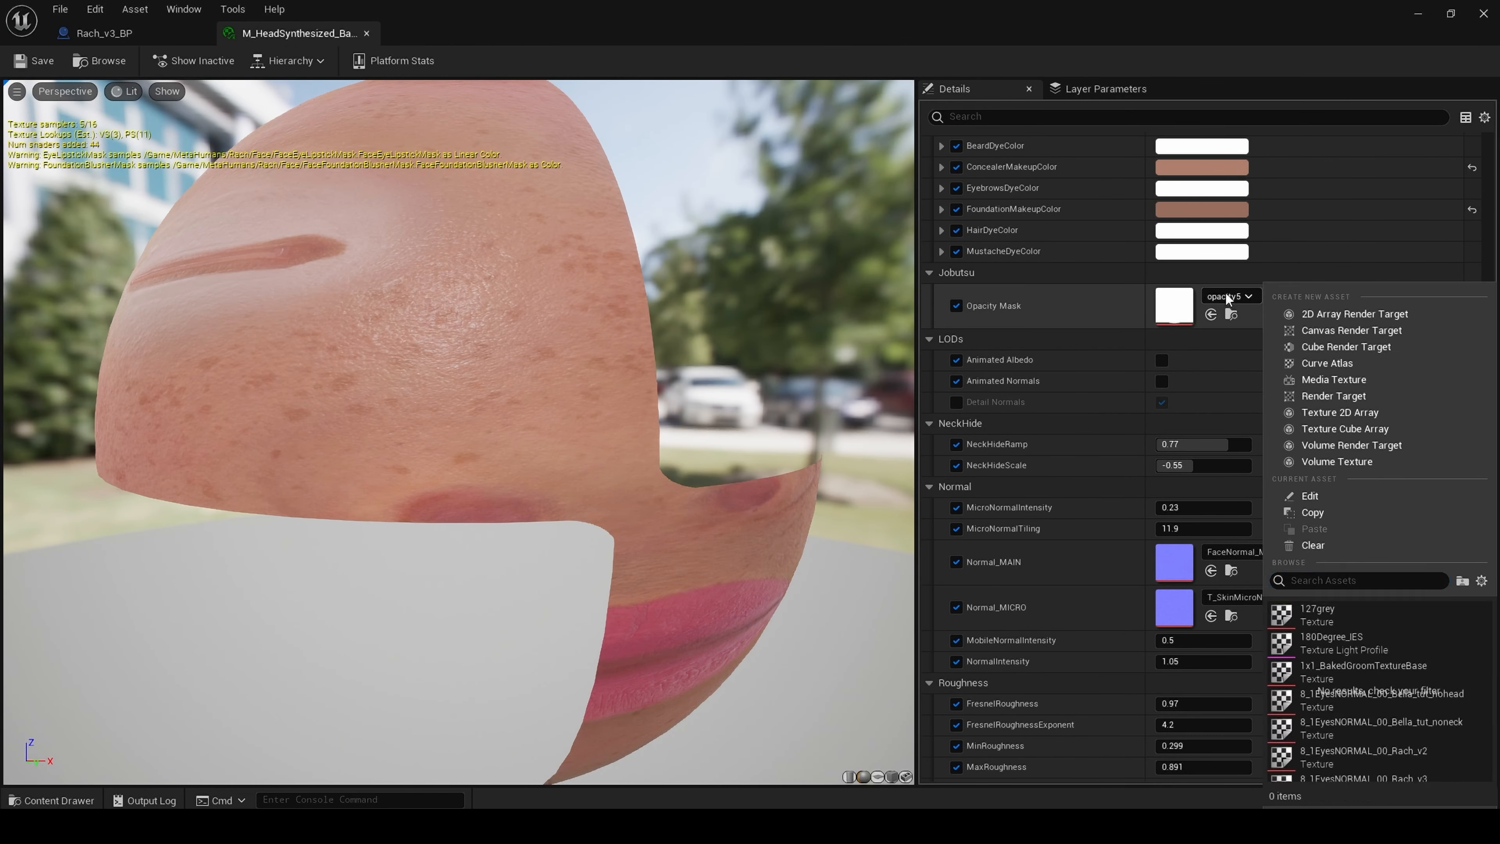
{"action": "left_click", "coordinate": [1377, 736]}
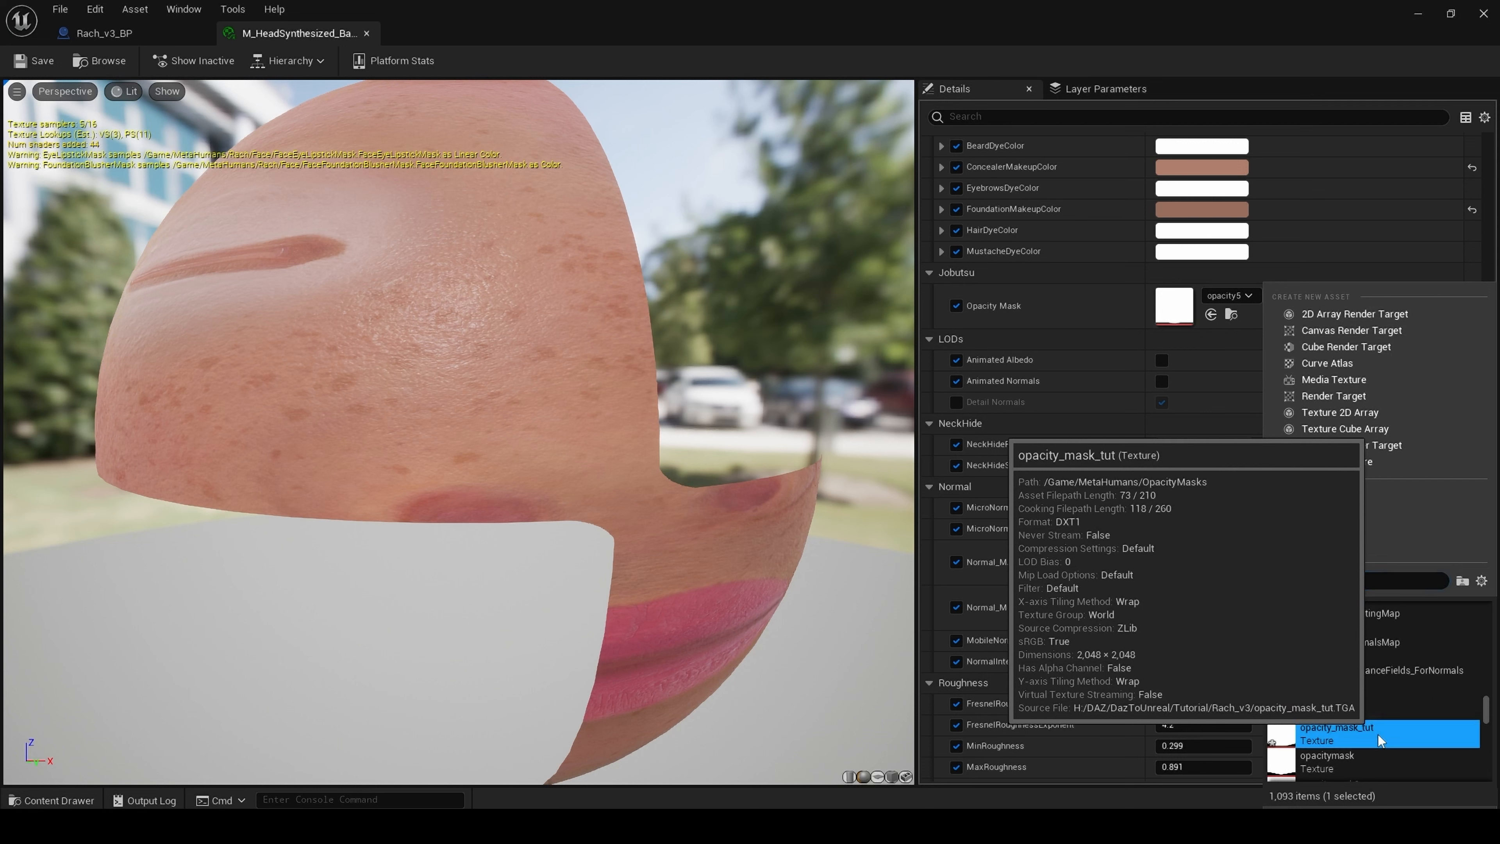
{"action": "left_click", "coordinate": [1248, 299]}
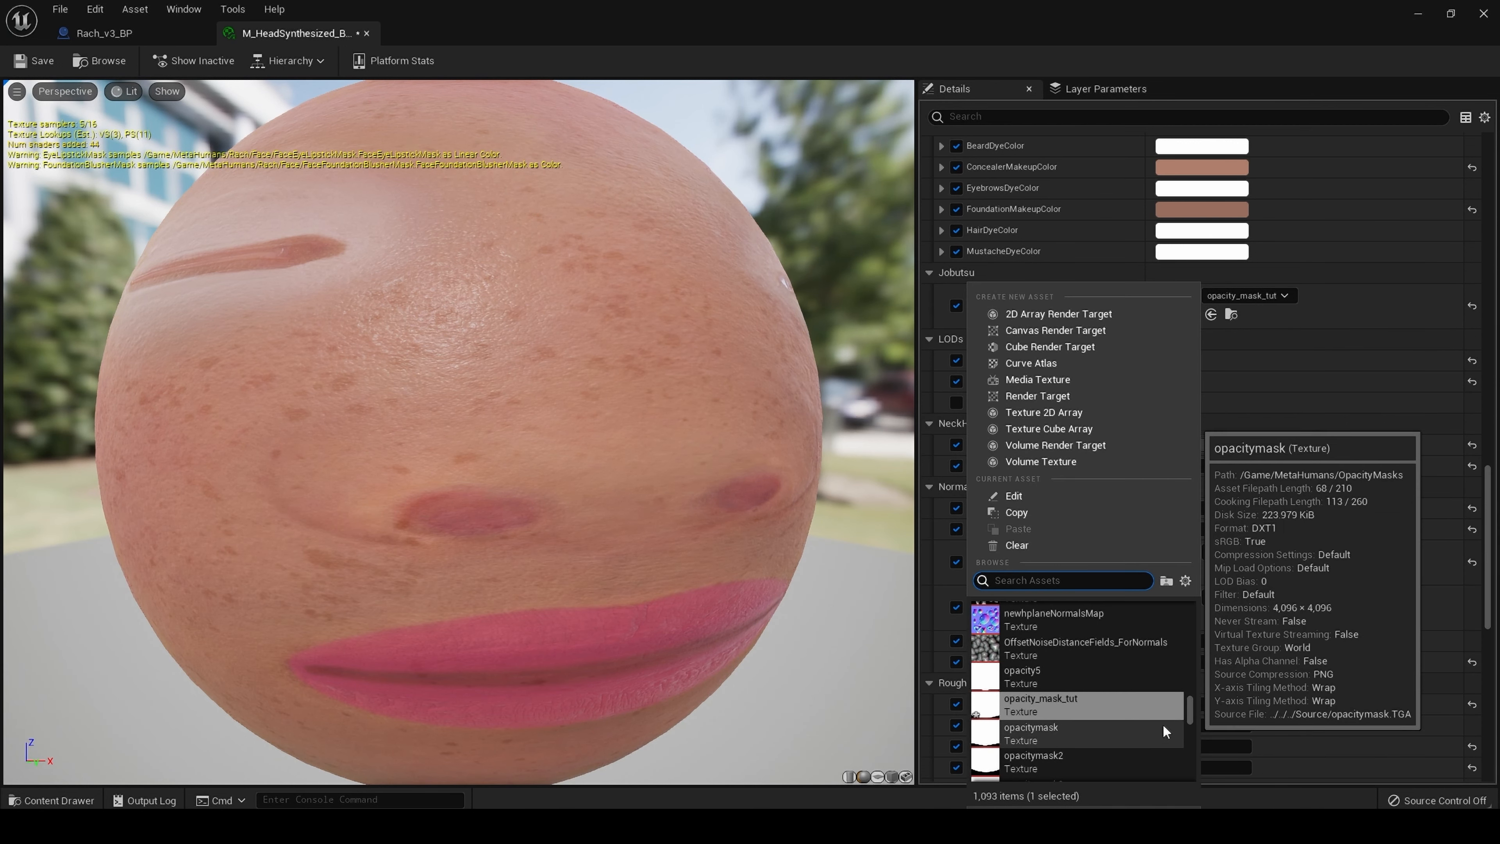
{"action": "left_click_drag", "start_coordinate": [1191, 708], "coordinate": [1192, 692]}
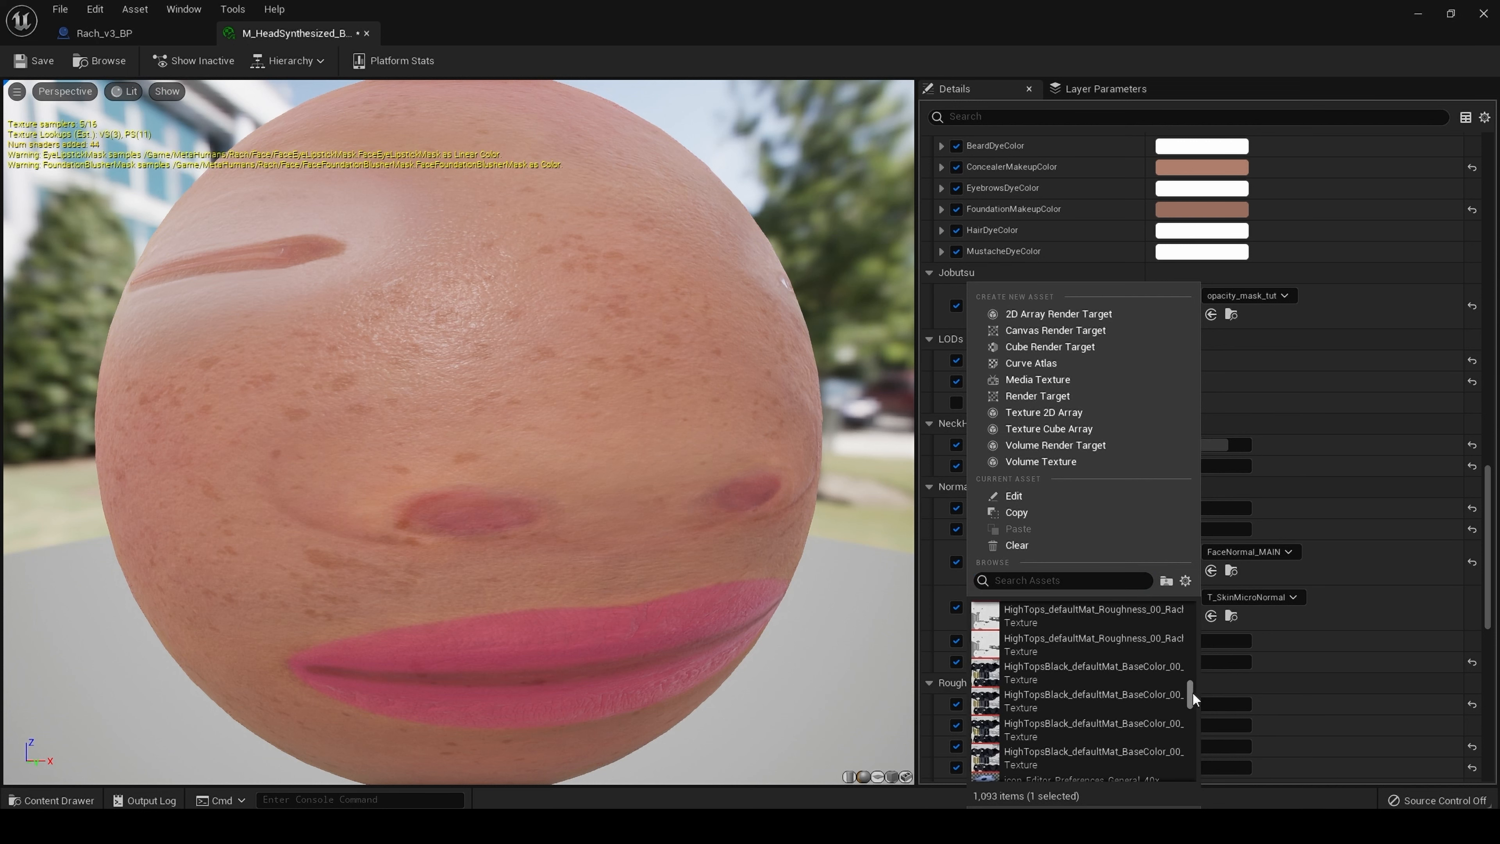
{"action": "left_click", "coordinate": [72, 796]}
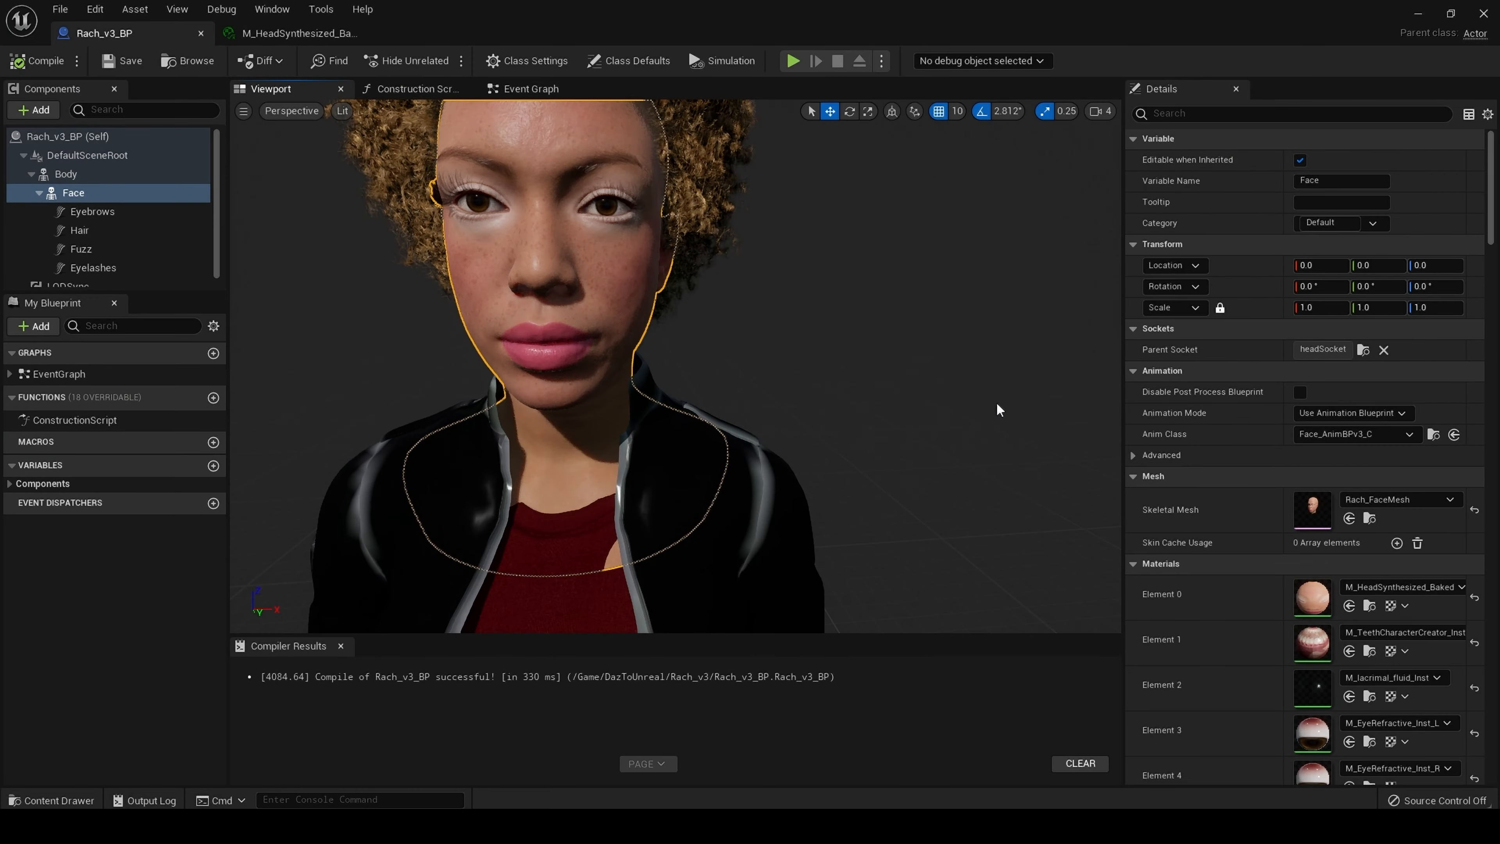
Examine the character from behind in Rach_v3_BP, checking how the head mesh meets the jacket collar and body
{"action": "left_click_drag", "start_coordinate": [591, 366], "coordinate": [356, 390]}
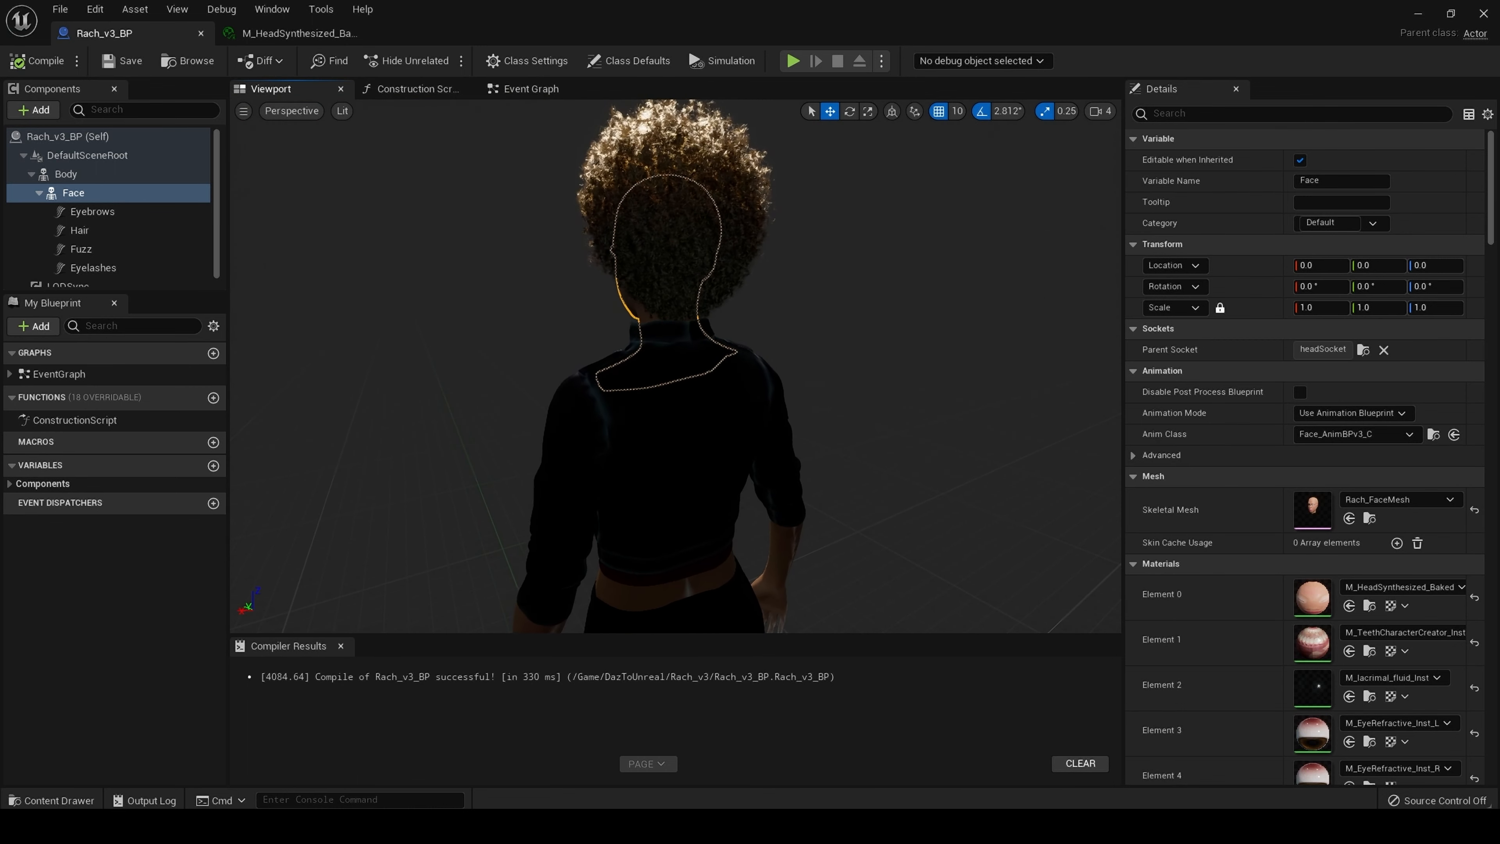
{"action": "left_click_drag", "start_coordinate": [756, 488], "coordinate": [756, 515]}
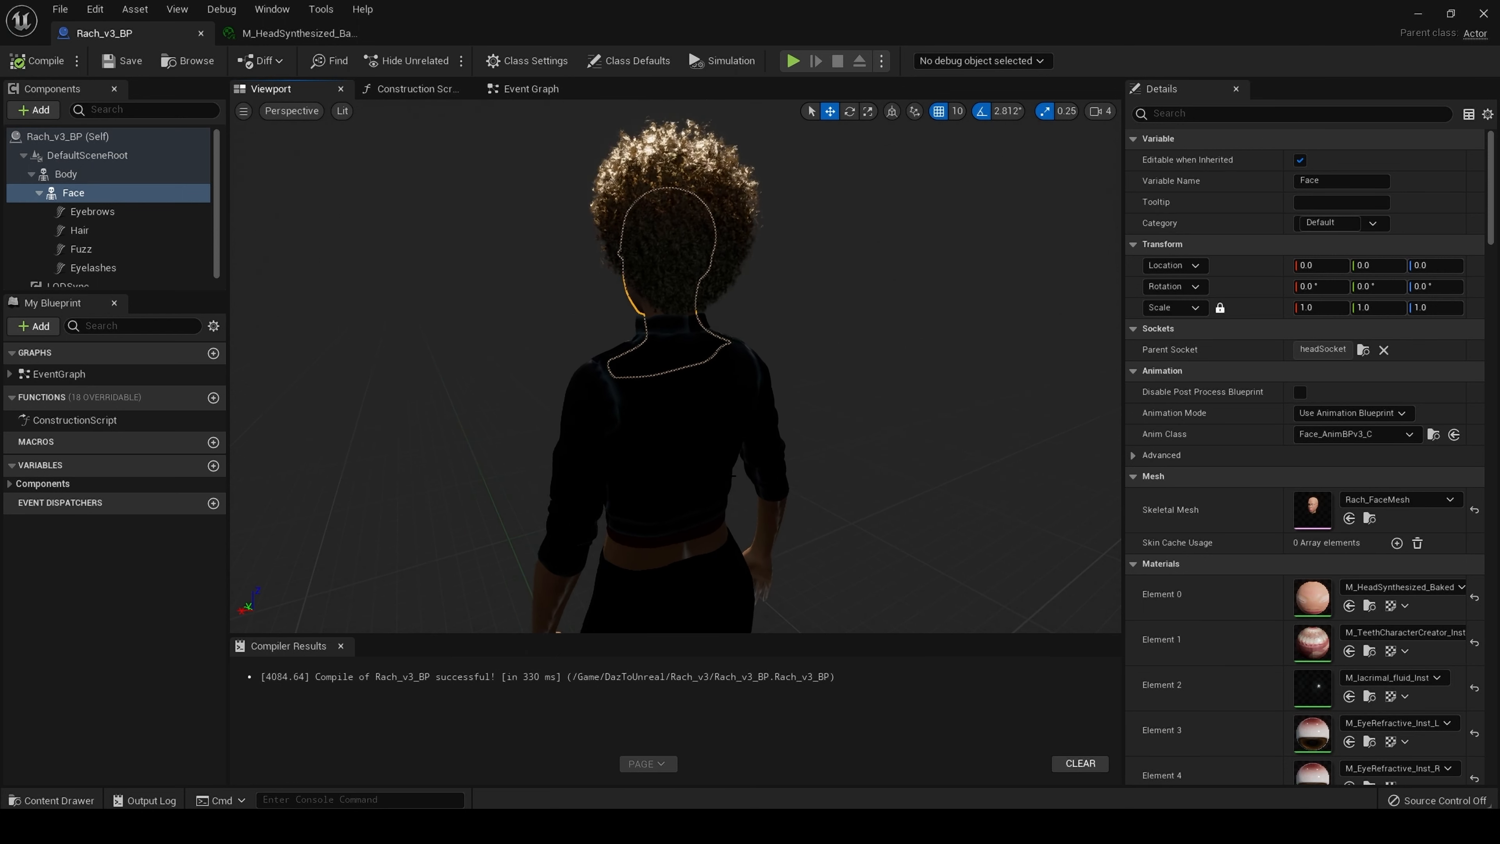
{"action": "left_click", "coordinate": [758, 519]}
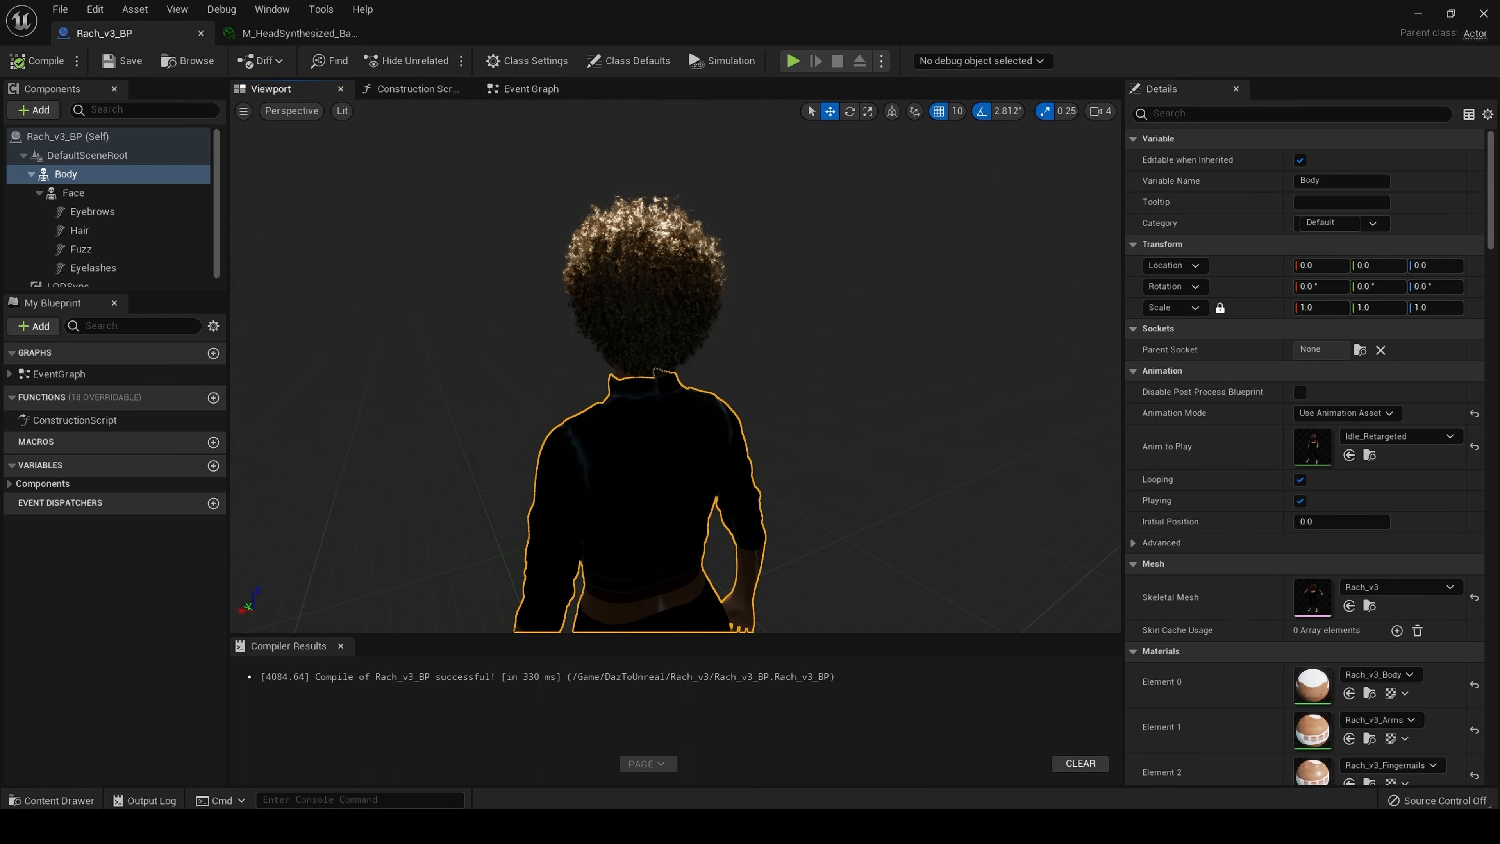
{"action": "key", "text": "w"}
{"action": "right_click_drag", "start_coordinate": [757, 414], "coordinate": [945, 413]}
{"action": "key", "text": "a"}
{"action": "right_click_drag", "start_coordinate": [676, 378], "coordinate": [868, 372]}
{"action": "key", "text": "s"}
{"action": "right_click_drag", "start_coordinate": [579, 409], "coordinate": [656, 409]}
{"action": "key", "text": "w"}
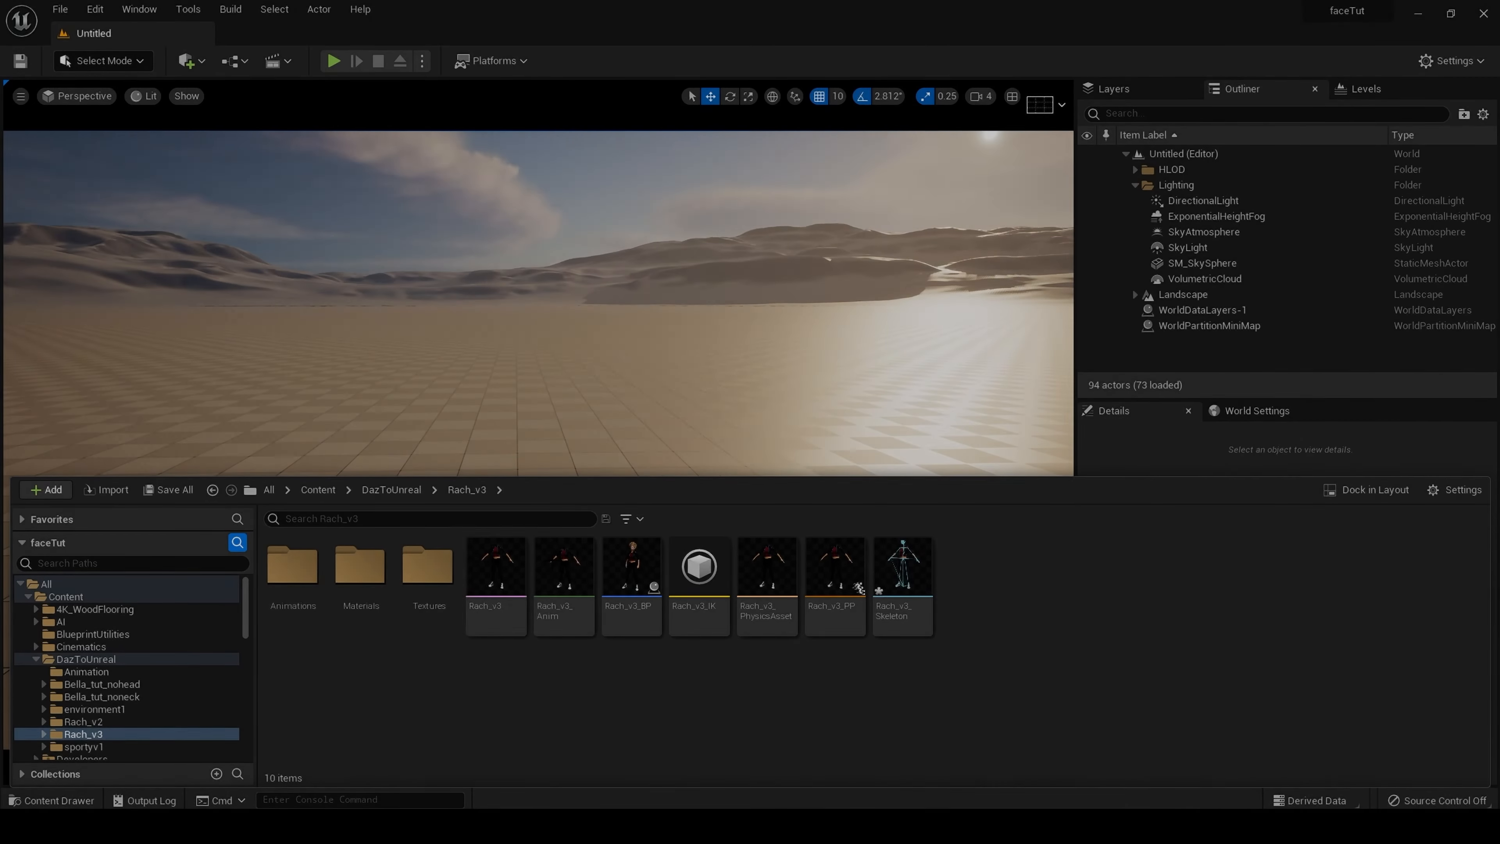
Open the Rach_v3 skeletal mesh to check the headless body, and close its editor
{"action": "mouse_move", "coordinate": [521, 571]}
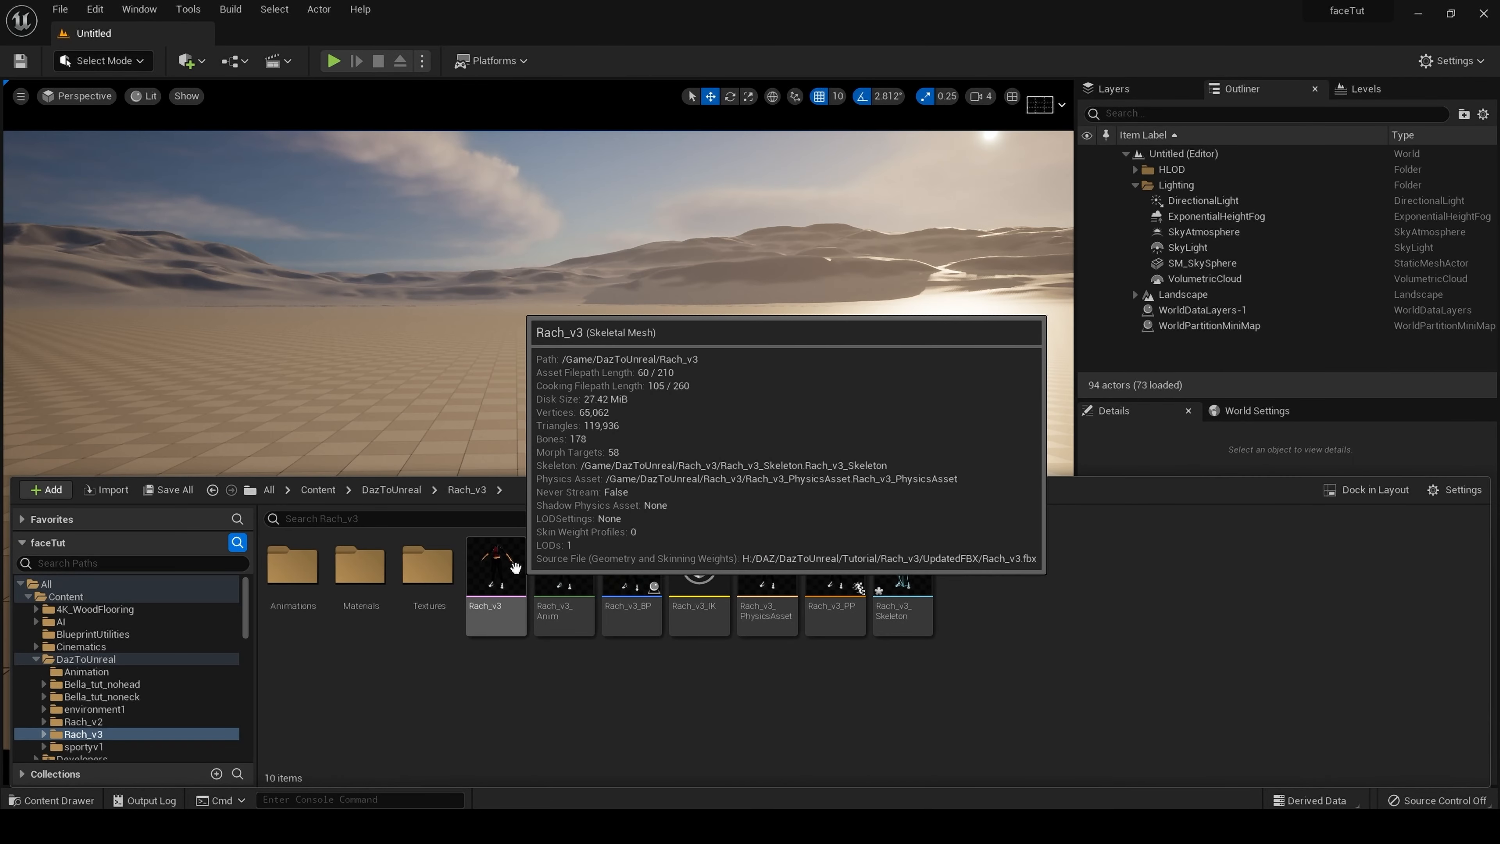
{"action": "double_click", "coordinate": [505, 588]}
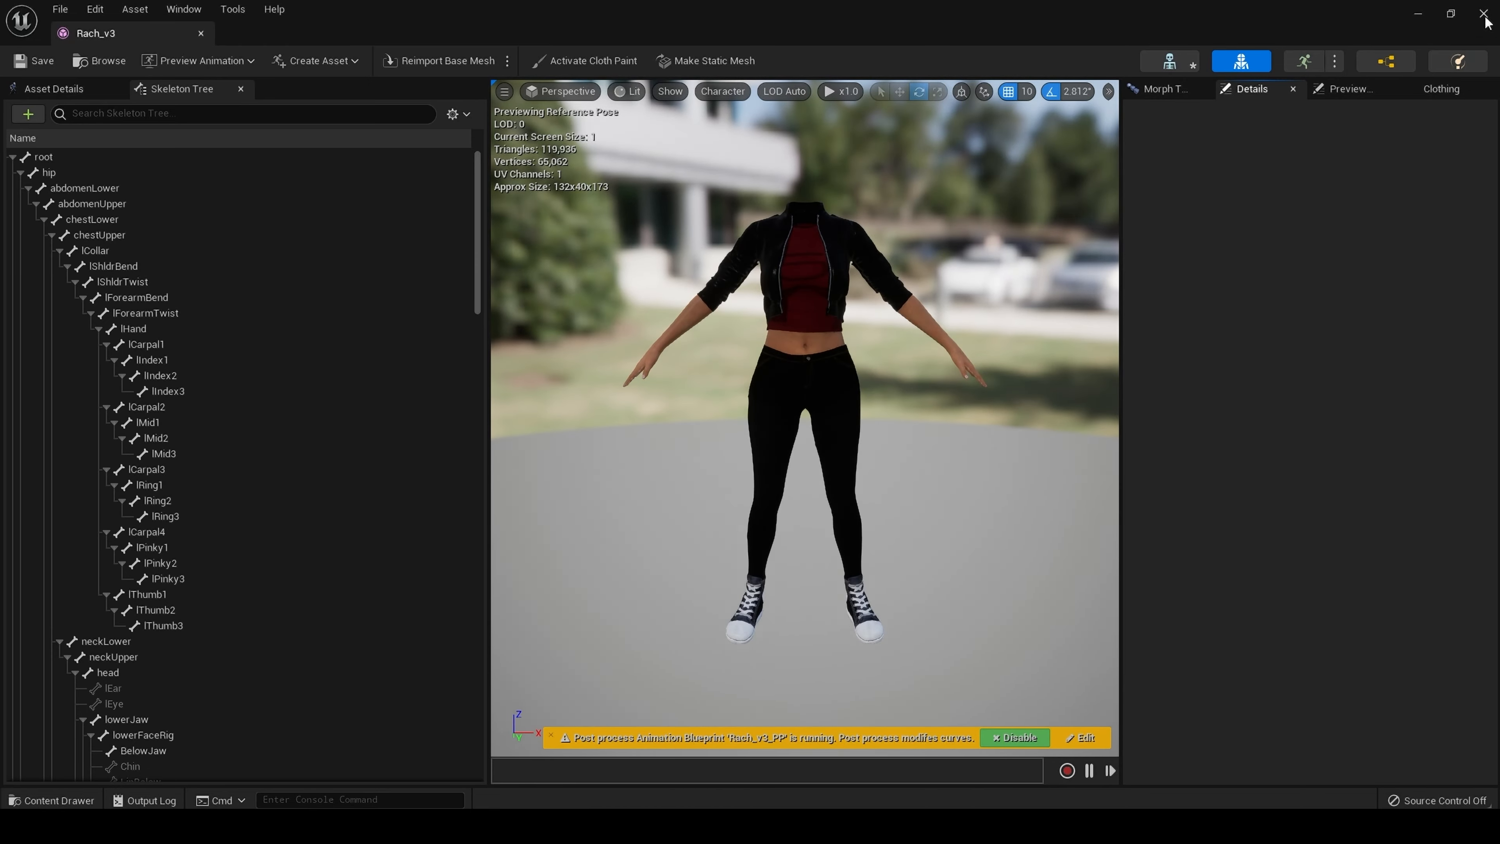
{"action": "left_click", "coordinate": [1484, 15]}
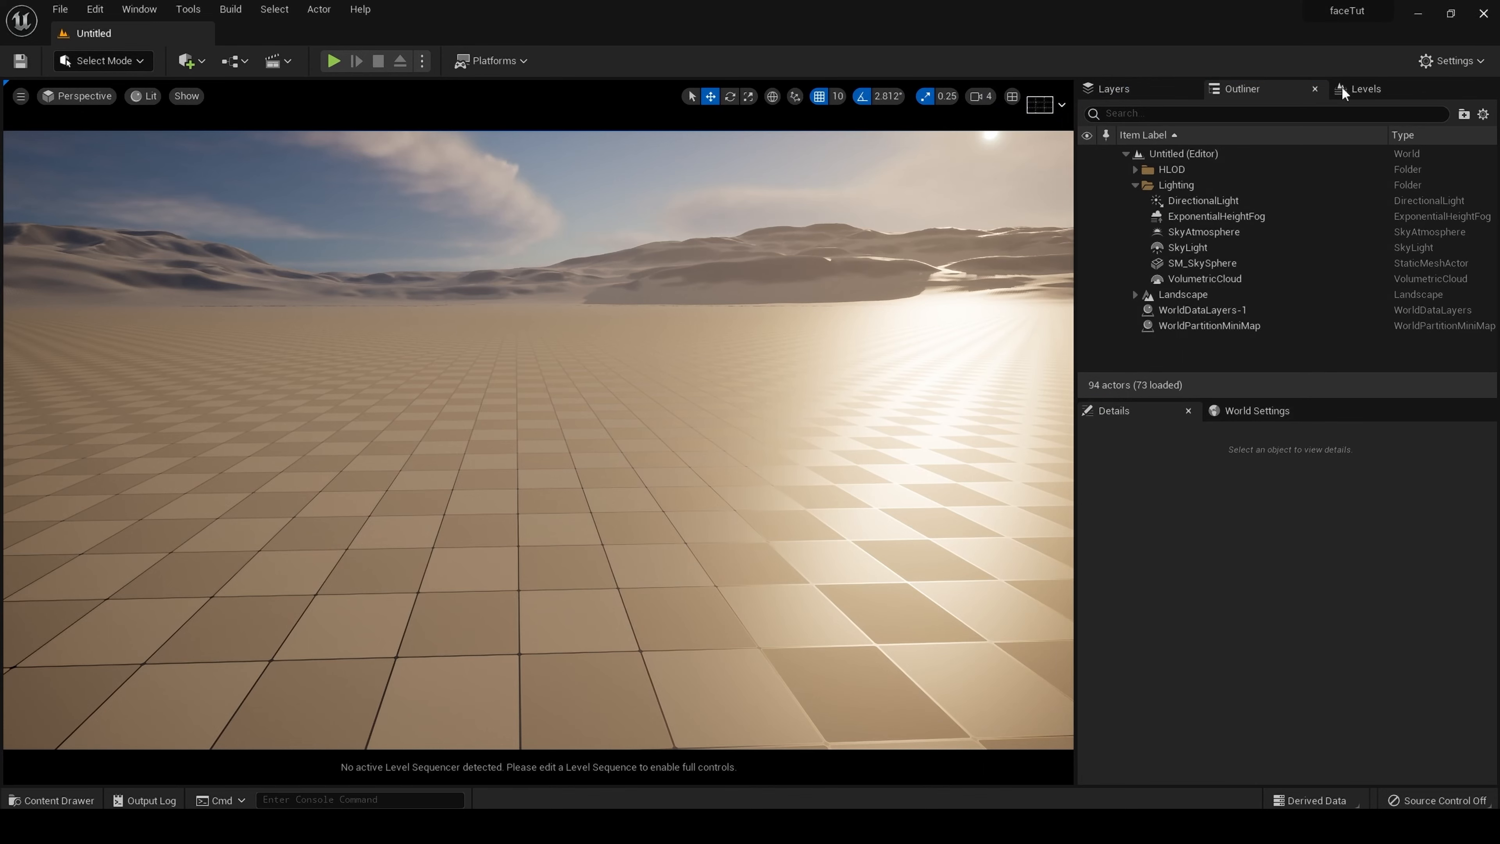
Export the Rach_v3 skeletal mesh as Rach_v3_UE5 in FBX 2013 format with vertex color, collision and morph targets included
{"action": "left_click", "coordinate": [100, 798]}
{"action": "right_click", "coordinate": [477, 600]}
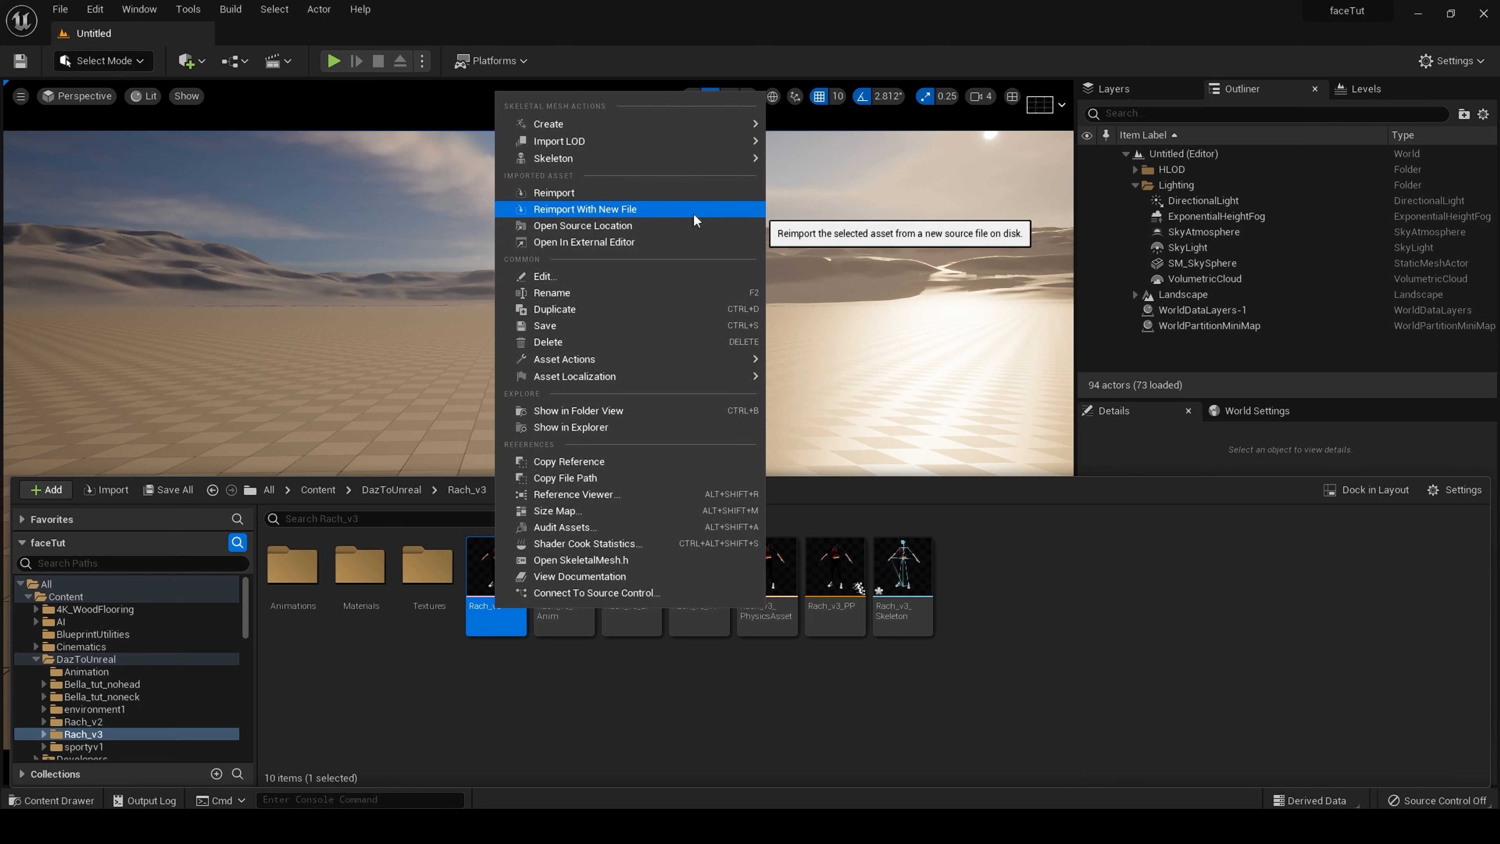
{"action": "mouse_move", "coordinate": [671, 357]}
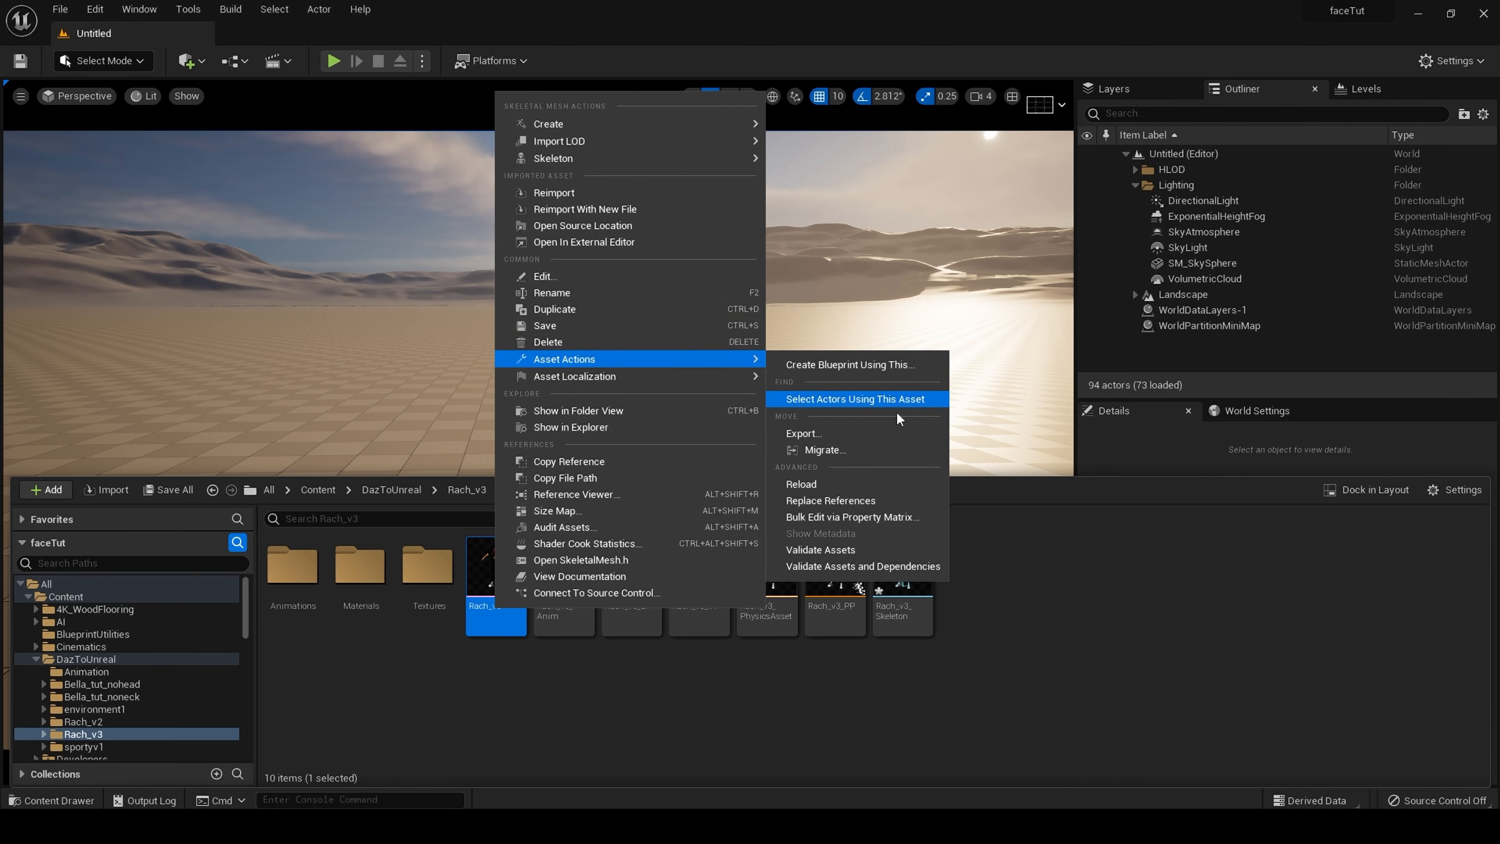
{"action": "left_click", "coordinate": [875, 434]}
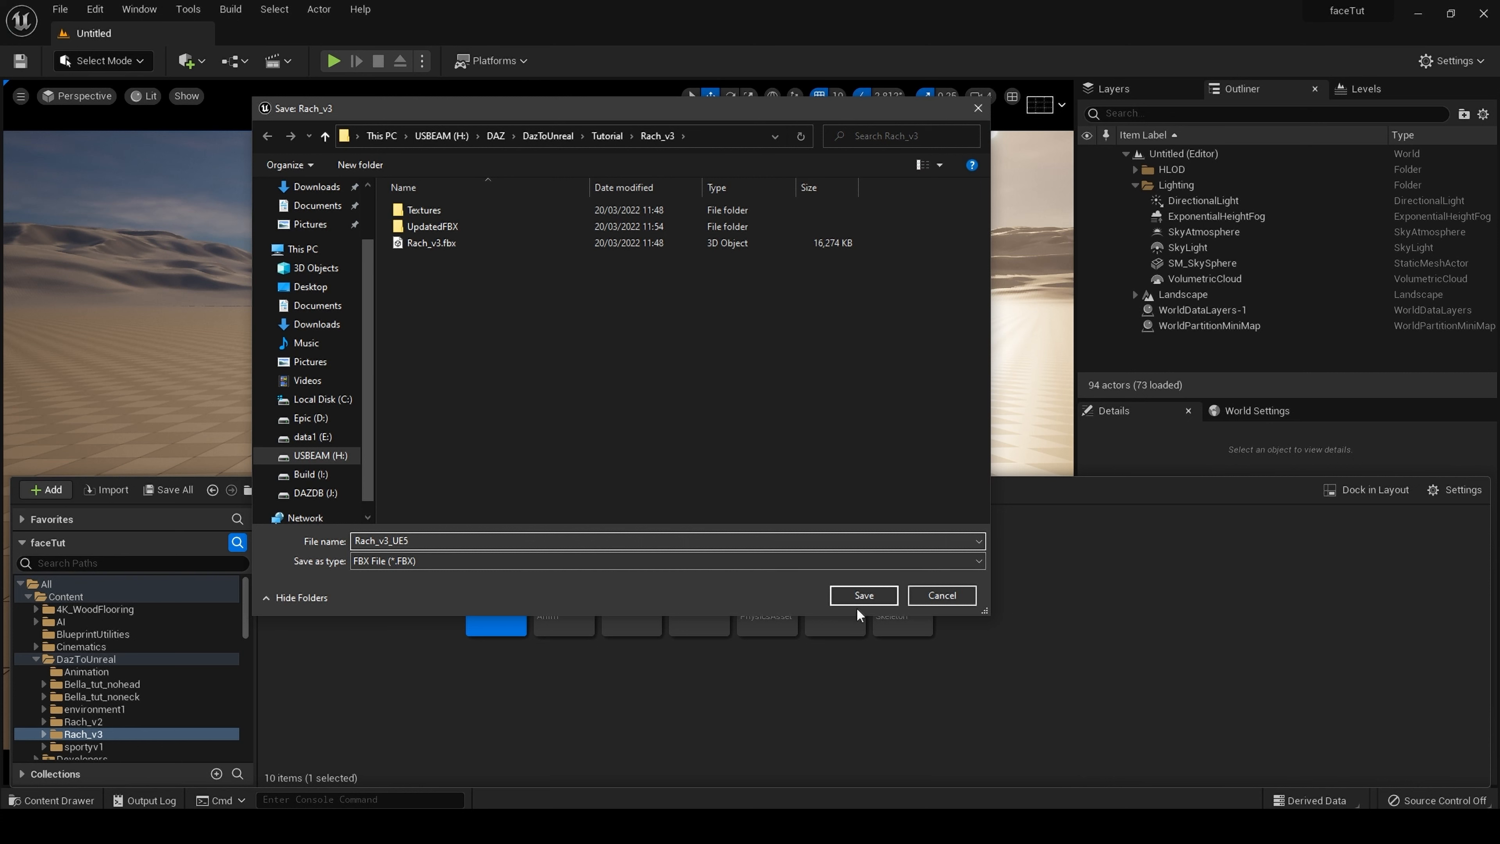
{"action": "left_click", "coordinate": [862, 596]}
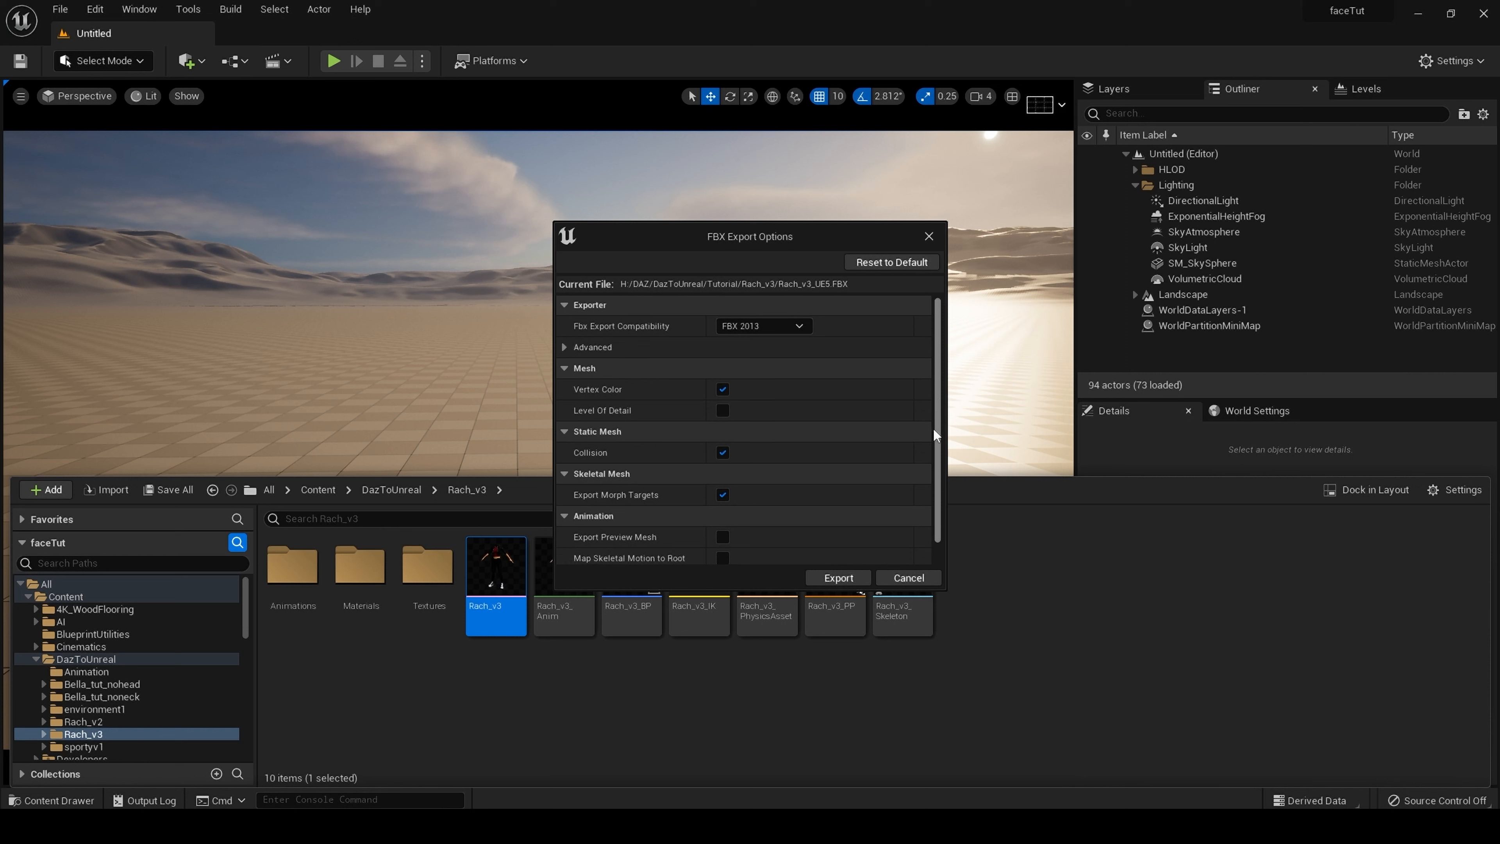
{"action": "scroll", "coordinate": [930, 500], "scroll_direction": "down", "scroll_amount": 1}
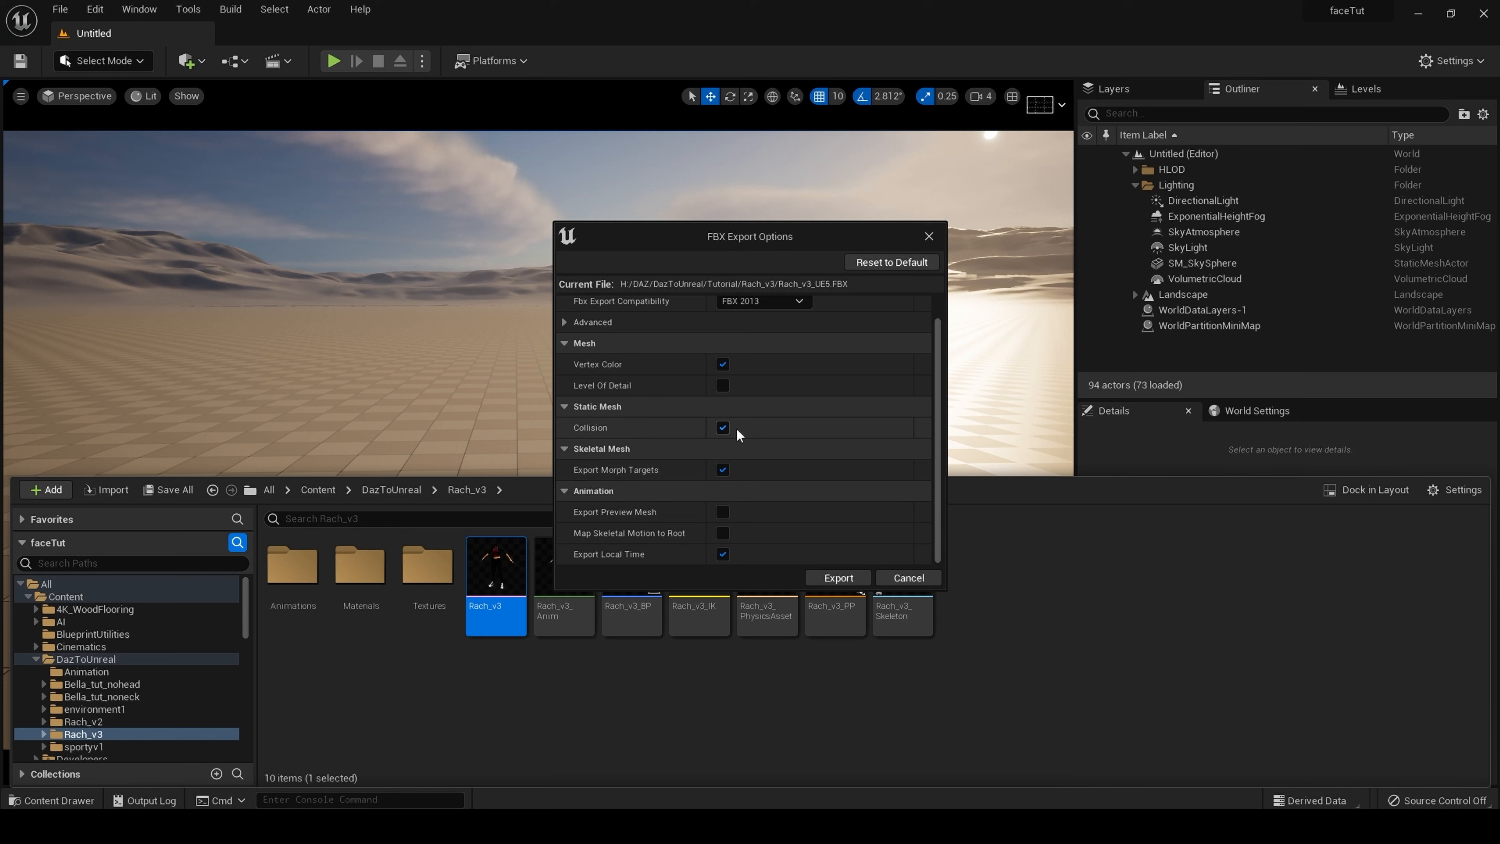
{"action": "left_click", "coordinate": [839, 578]}
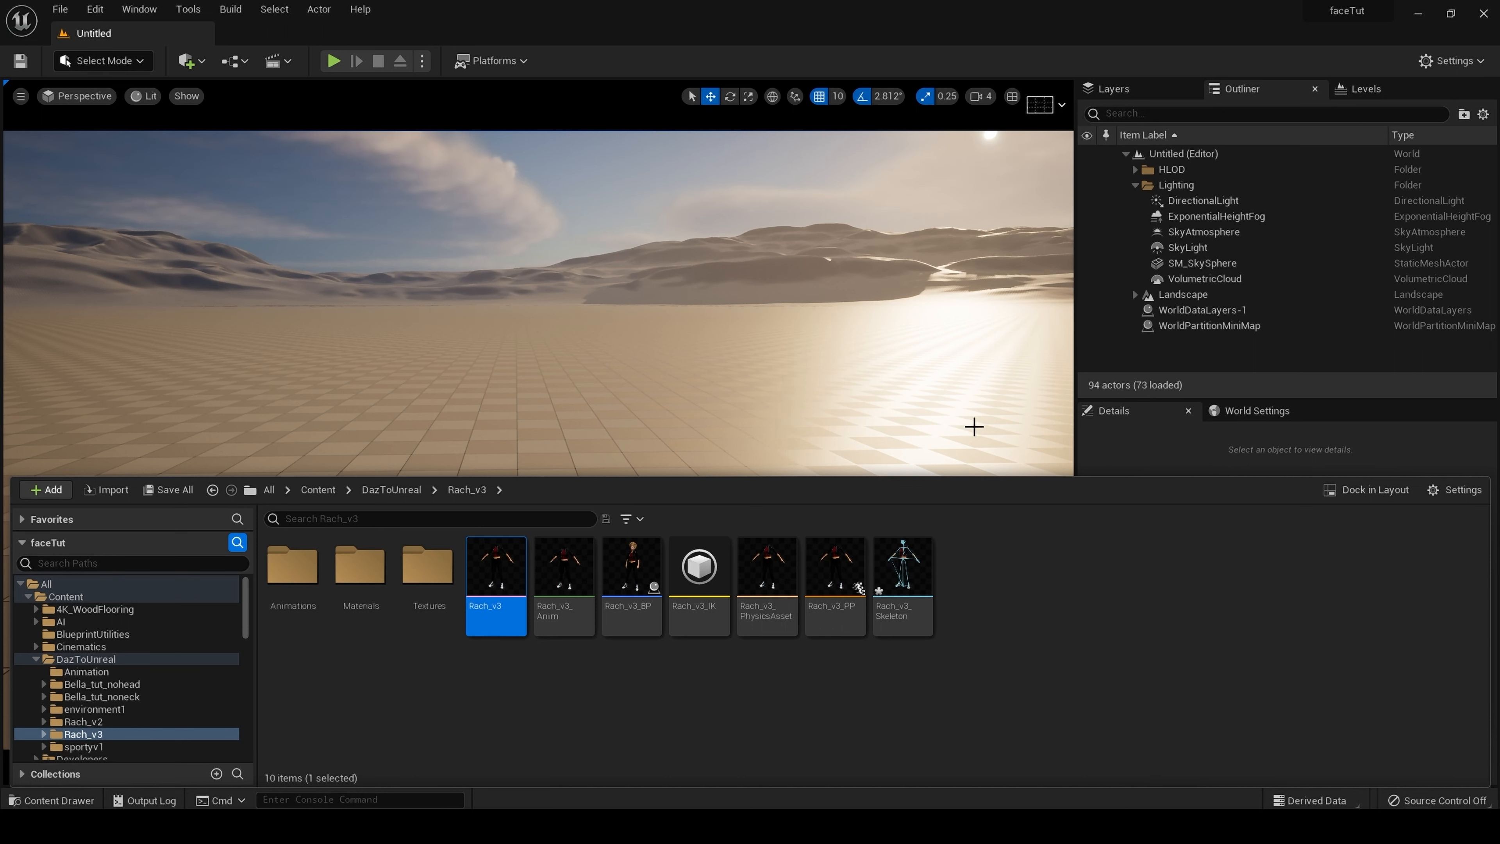
Minimise the Unreal Editor and close GIMP, discarding the unsaved changes to the opacity mask image
{"action": "left_click", "coordinate": [1417, 13]}
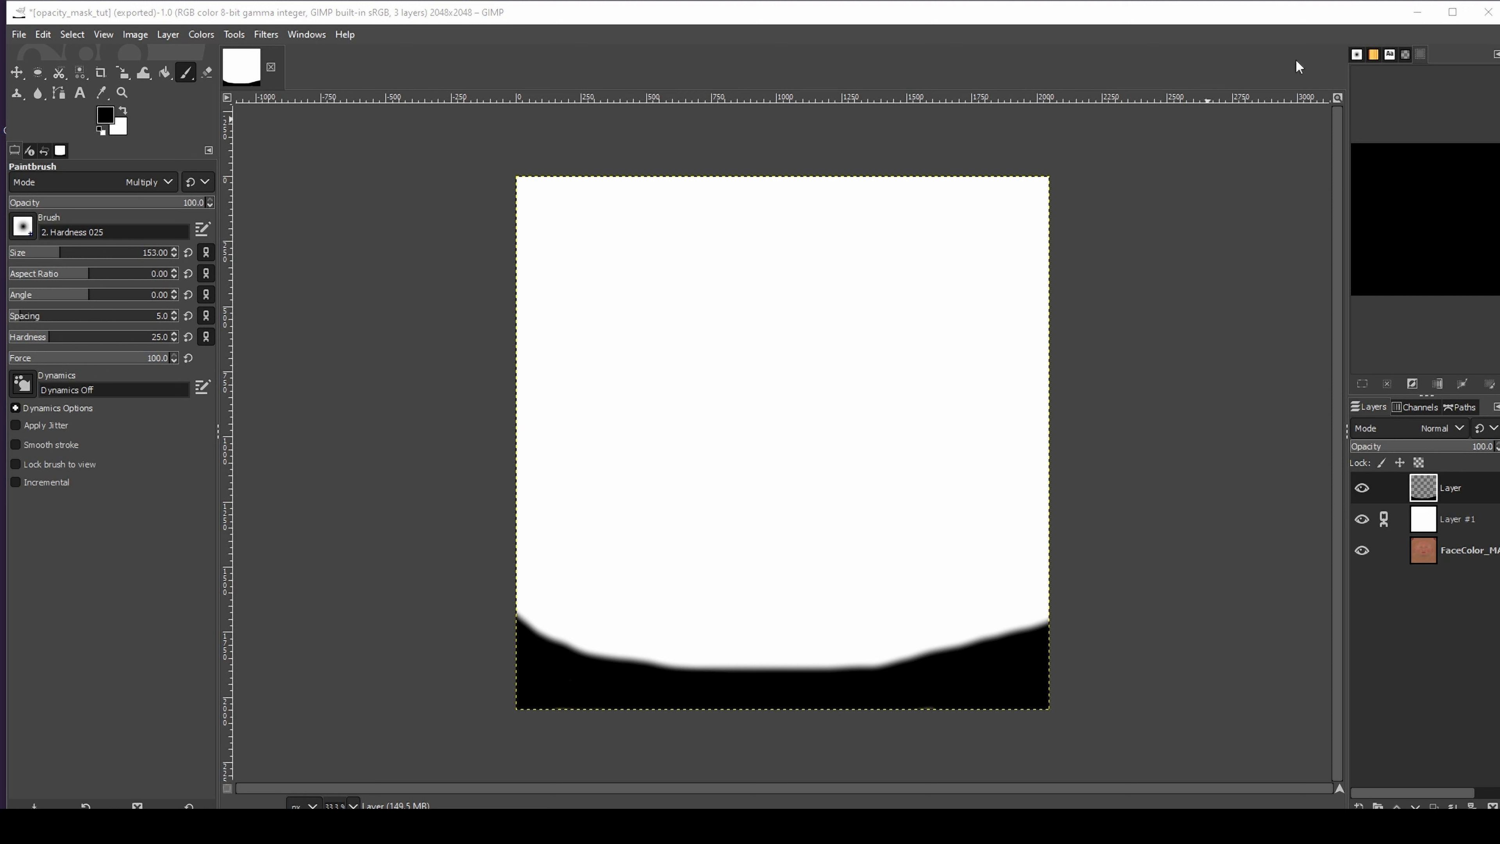
{"action": "left_click", "coordinate": [1483, 14]}
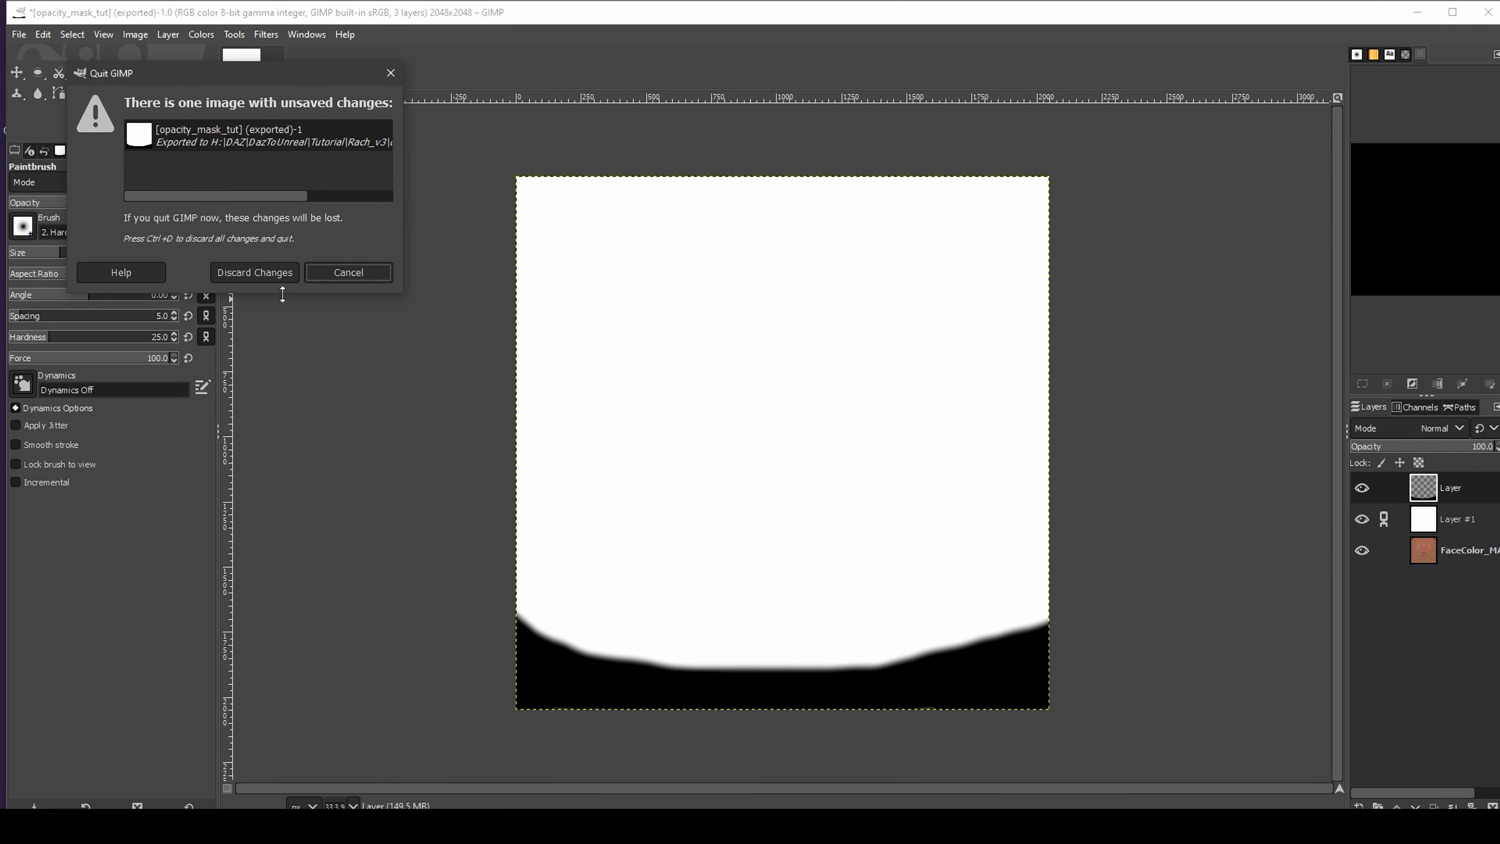
{"action": "left_click", "coordinate": [276, 271]}
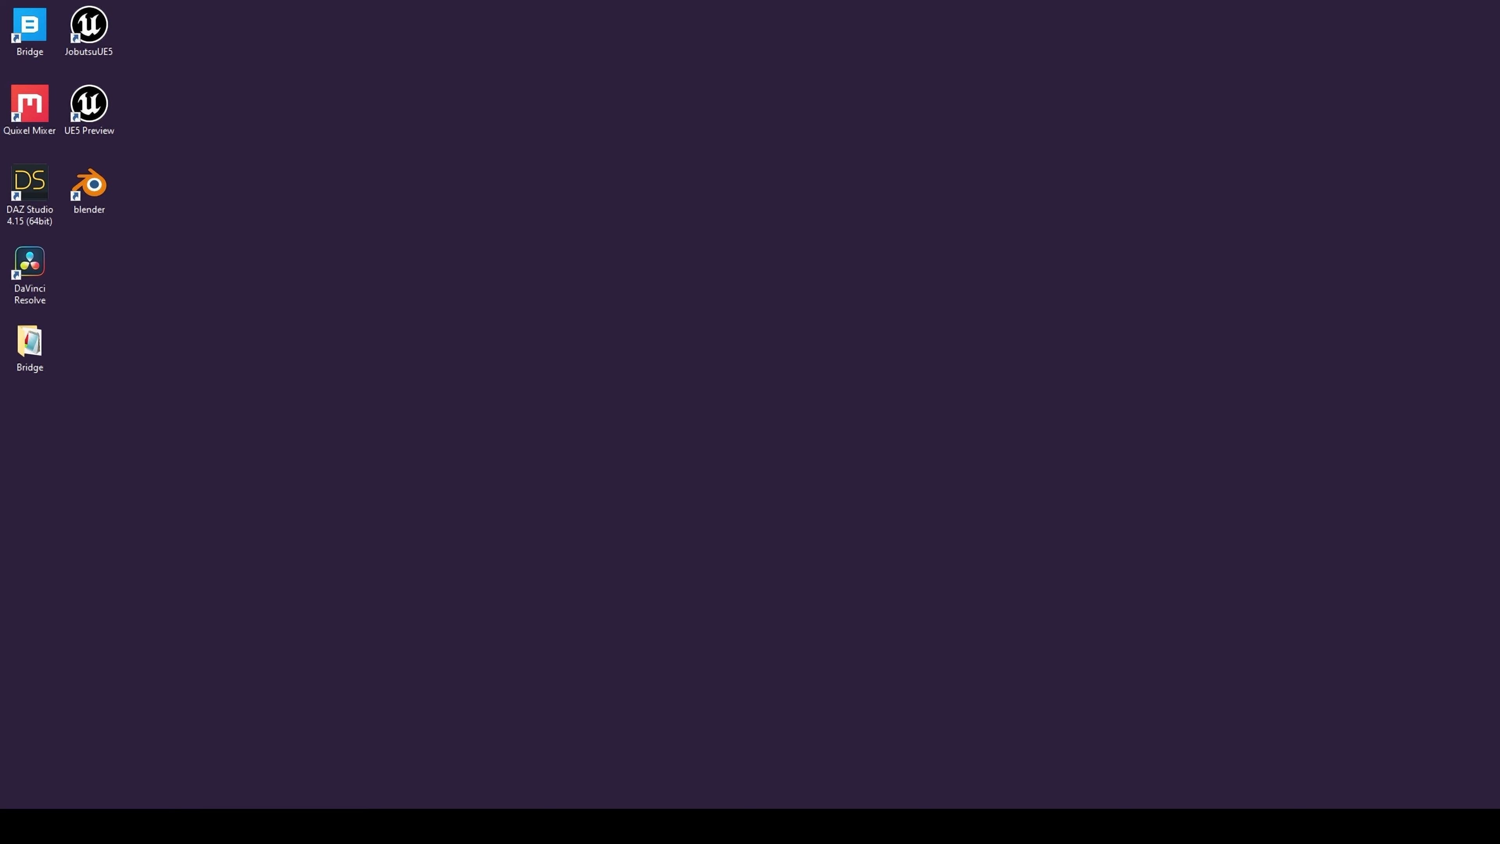
Launch Autodesk FBX Converter x64 2013 and open a new converter pane for source and destination files
{"action": "key", "text": "super+s"}
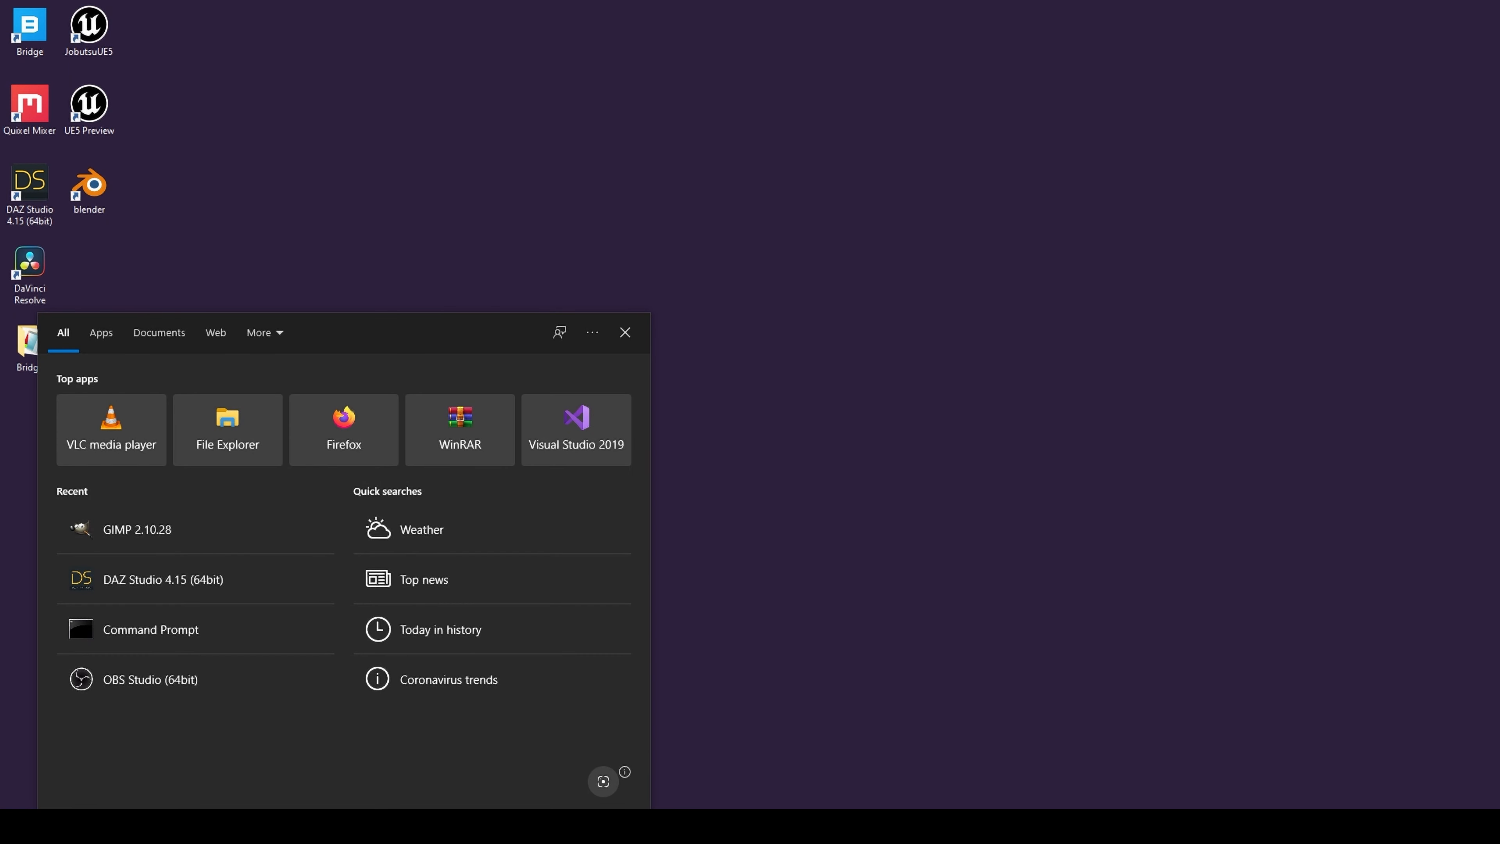
{"action": "type", "text": "FBX"}
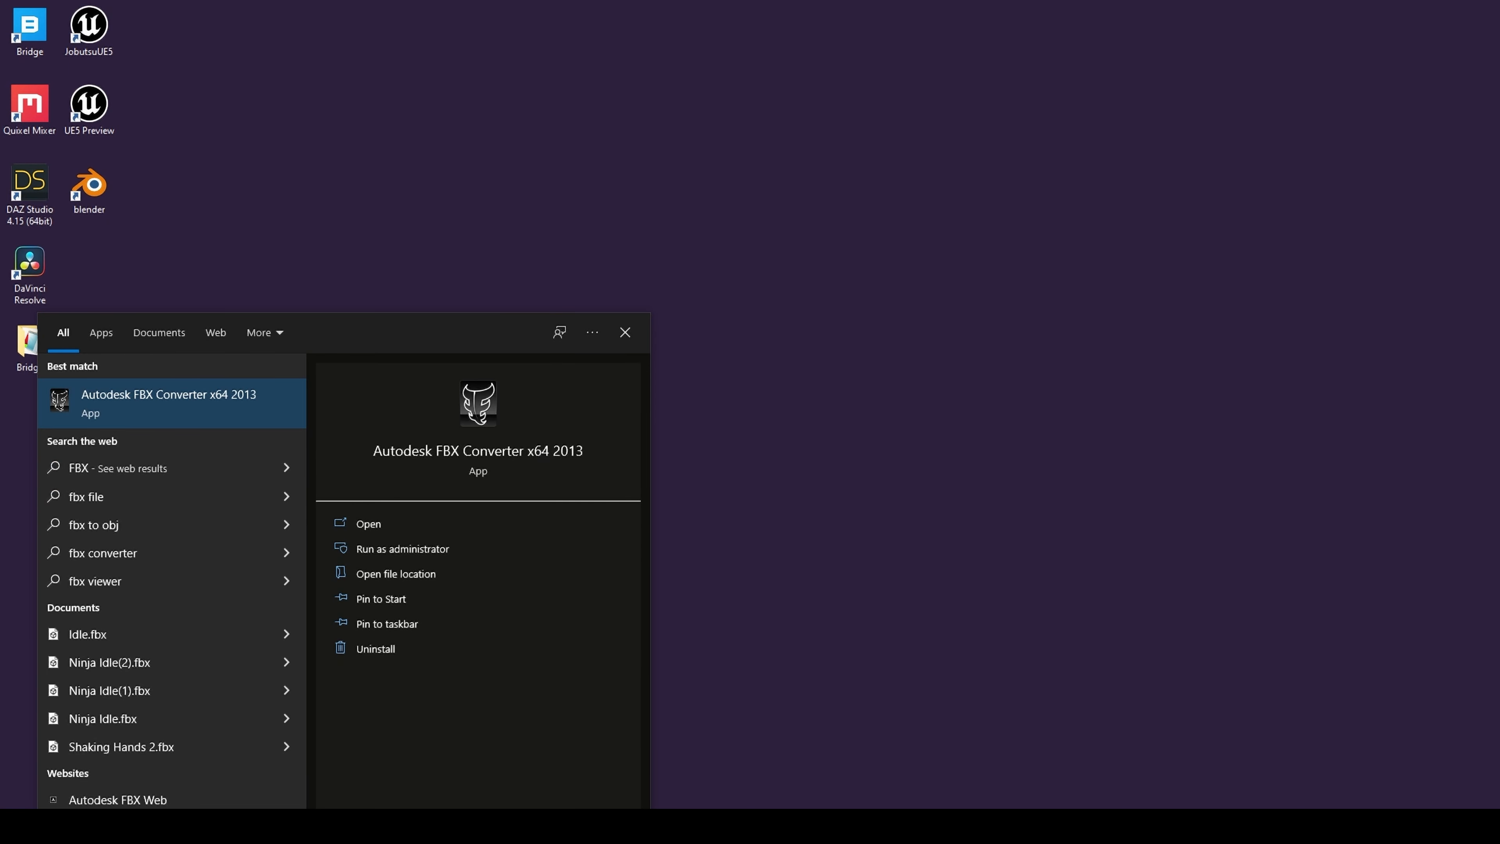
{"action": "left_click", "coordinate": [202, 412]}
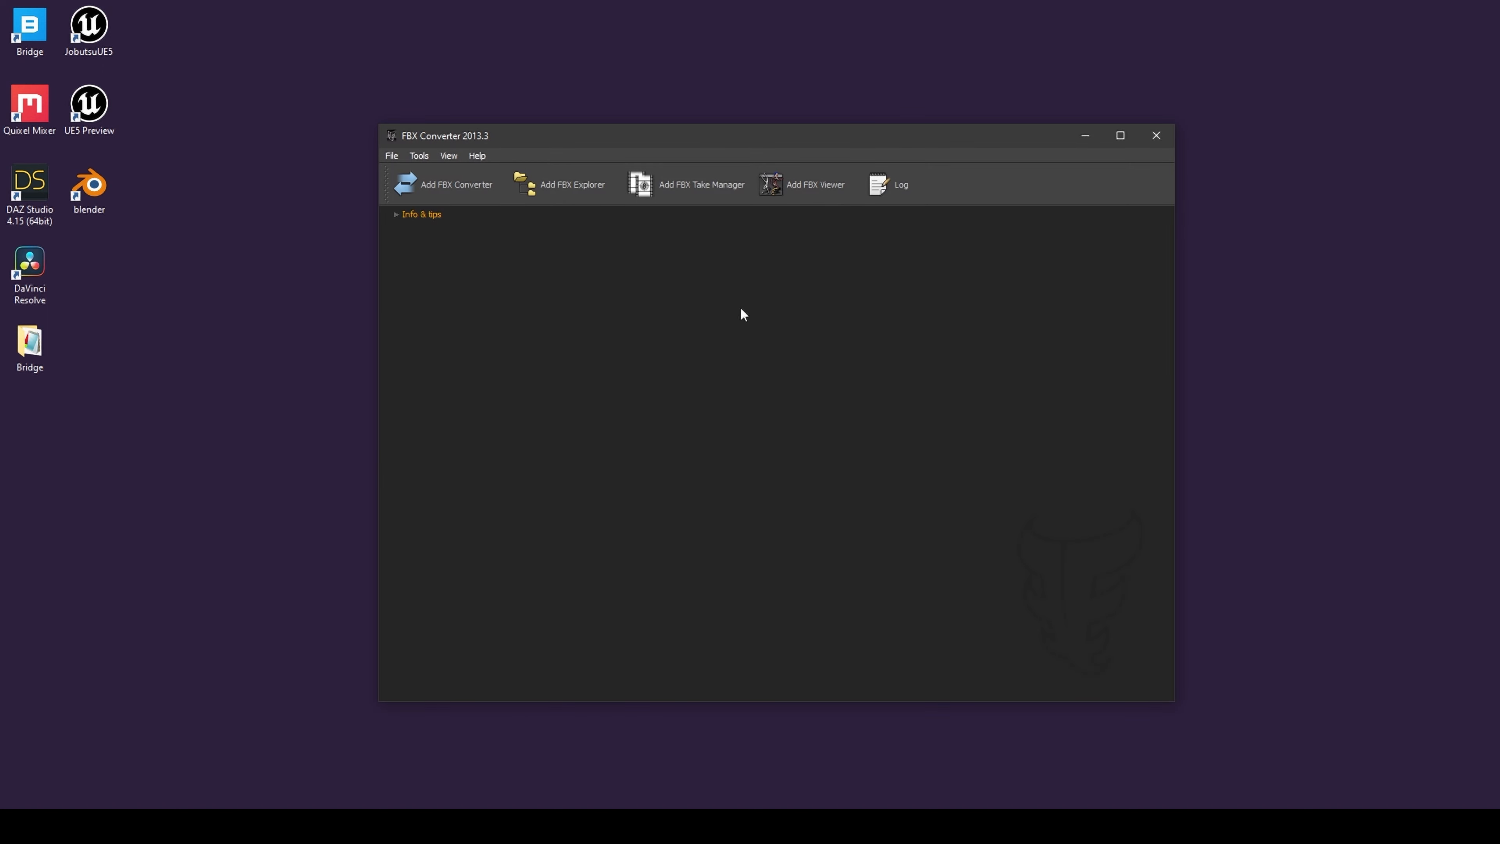
{"action": "left_click", "coordinate": [455, 186]}
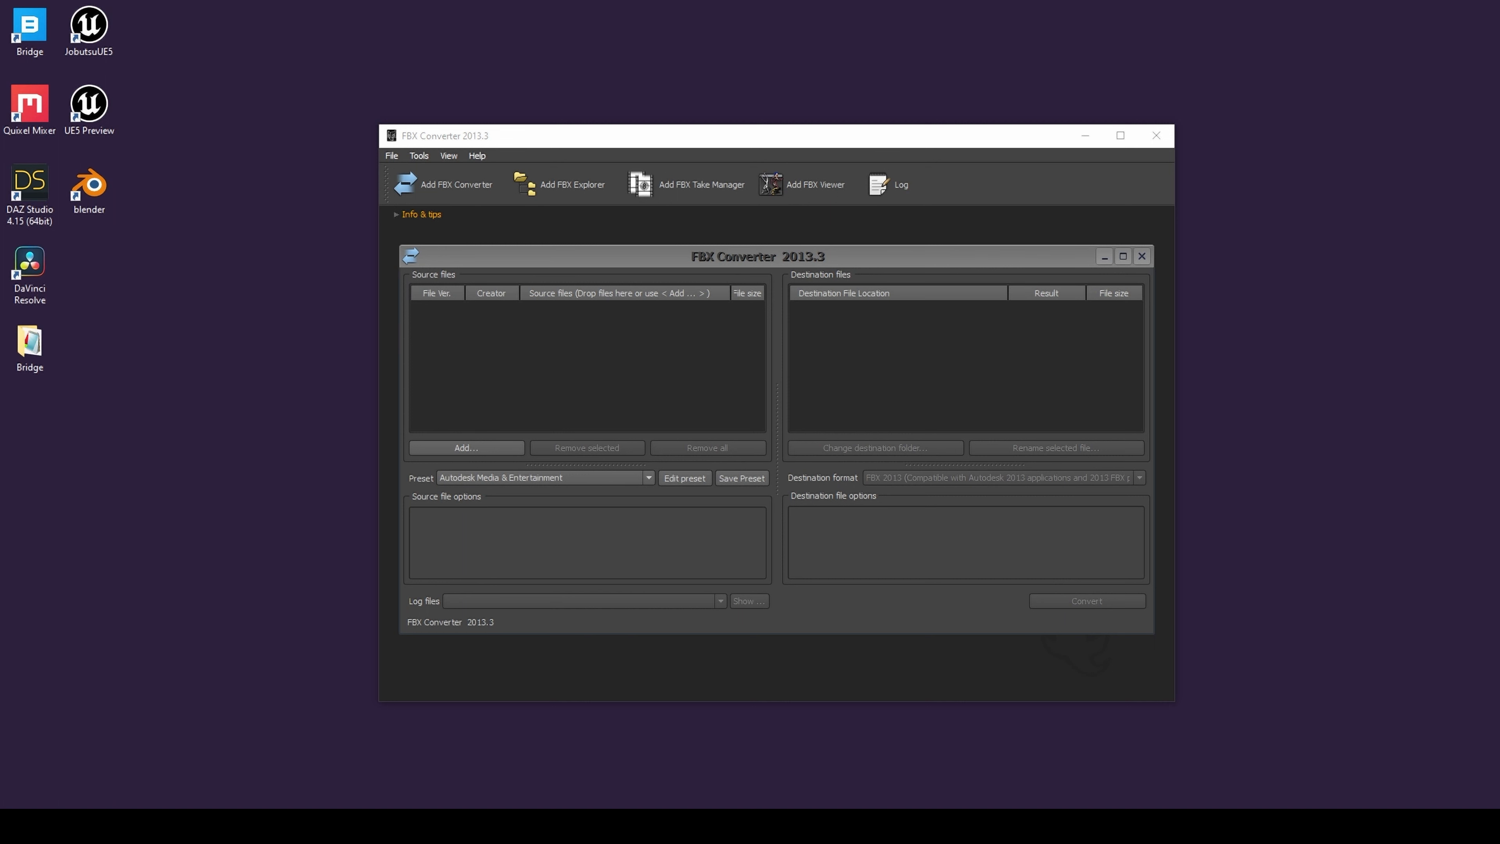
Add Rach_v3_UE5.FBX from the Rach_v3 folder as a source file and convert it to FBX 2013
{"action": "left_click_drag", "start_coordinate": [1426, 68], "coordinate": [1319, 48]}
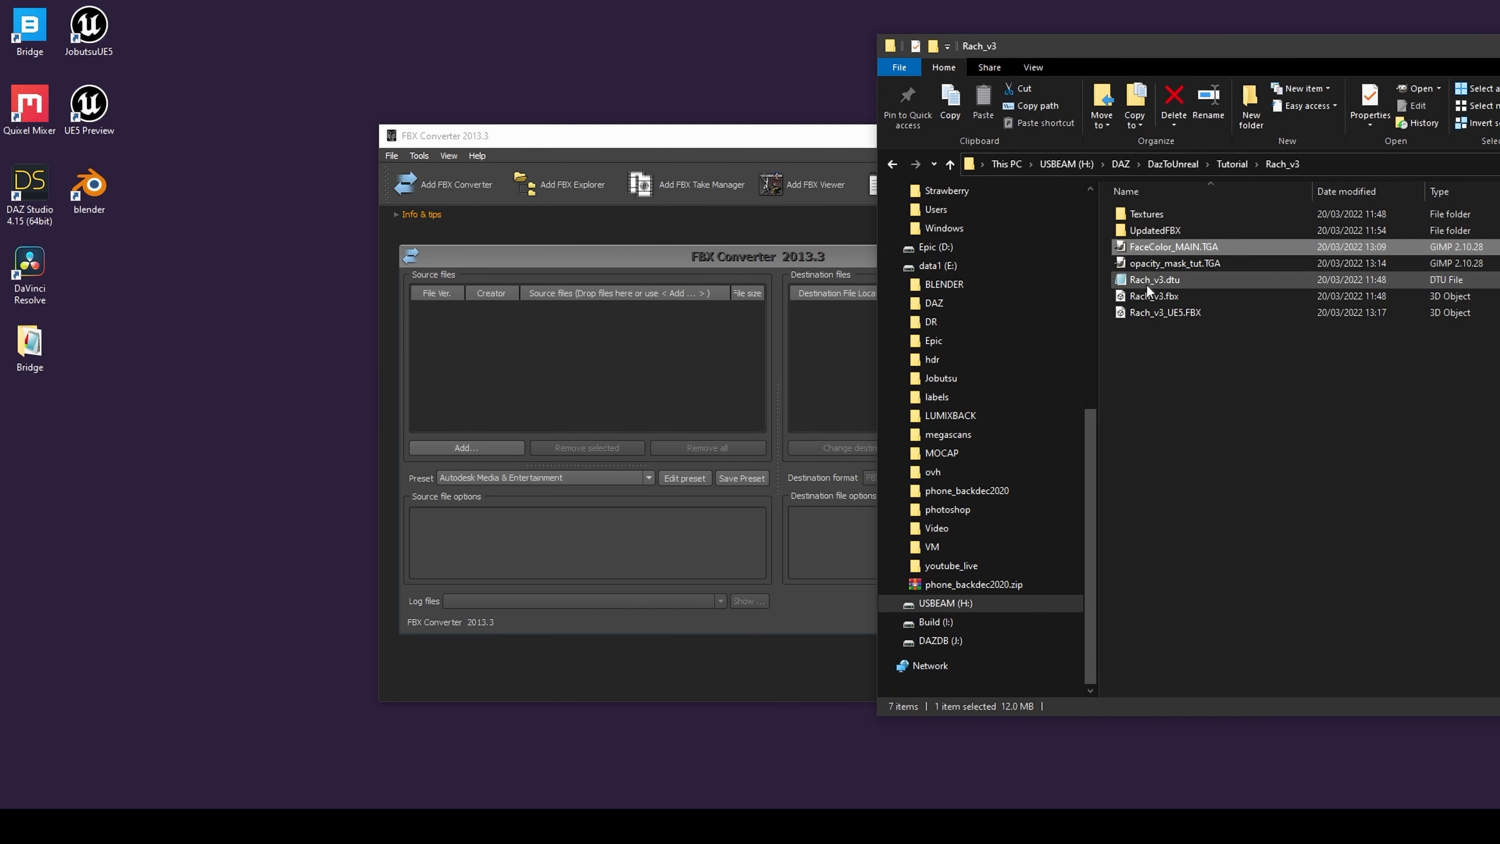
{"action": "left_click_drag", "start_coordinate": [1185, 313], "coordinate": [626, 367]}
{"action": "left_click", "coordinate": [626, 368]}
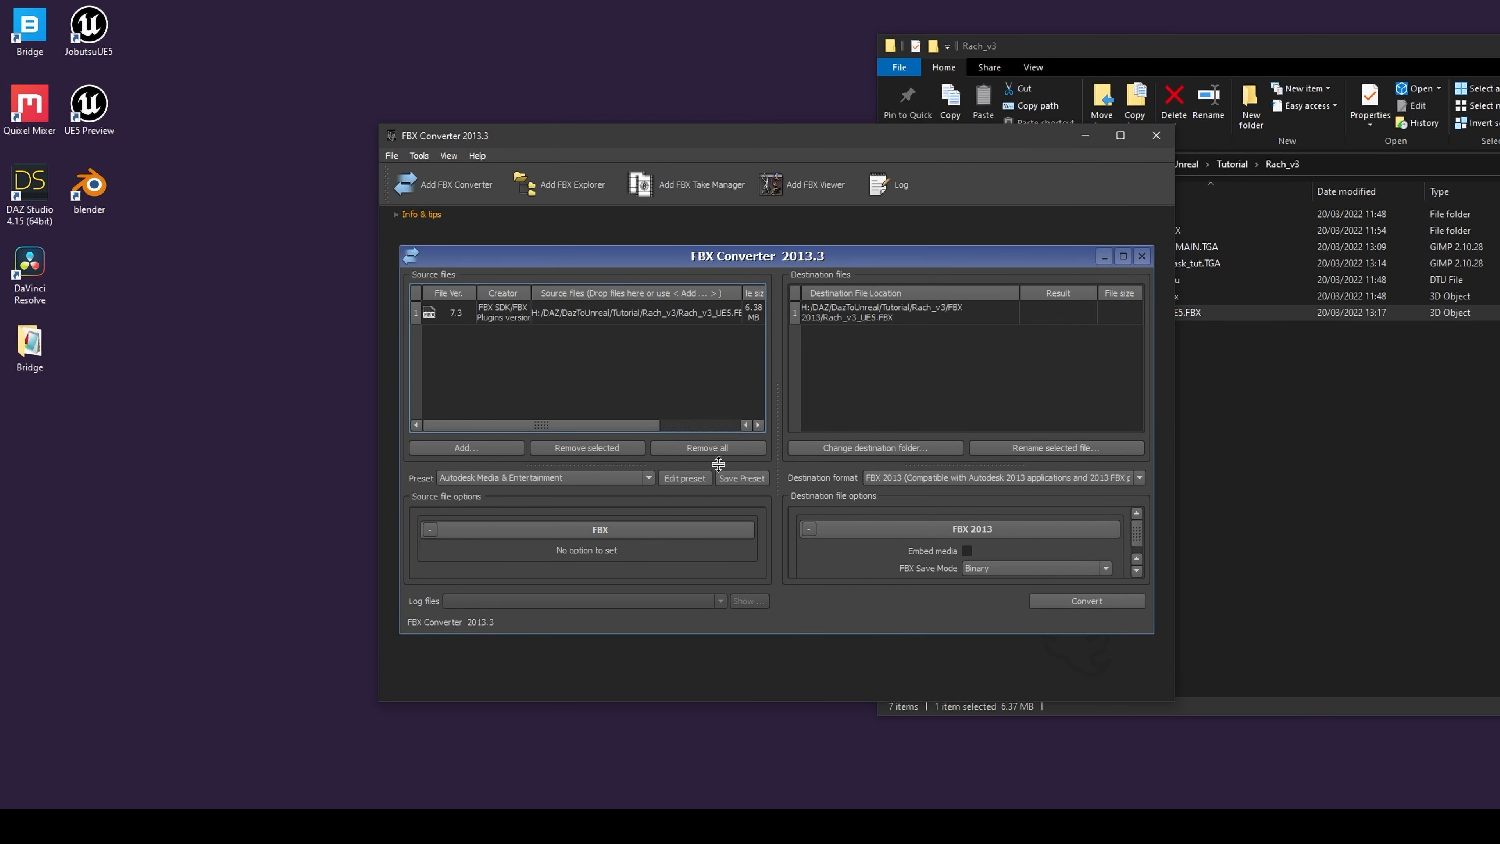
{"action": "left_click", "coordinate": [1083, 602]}
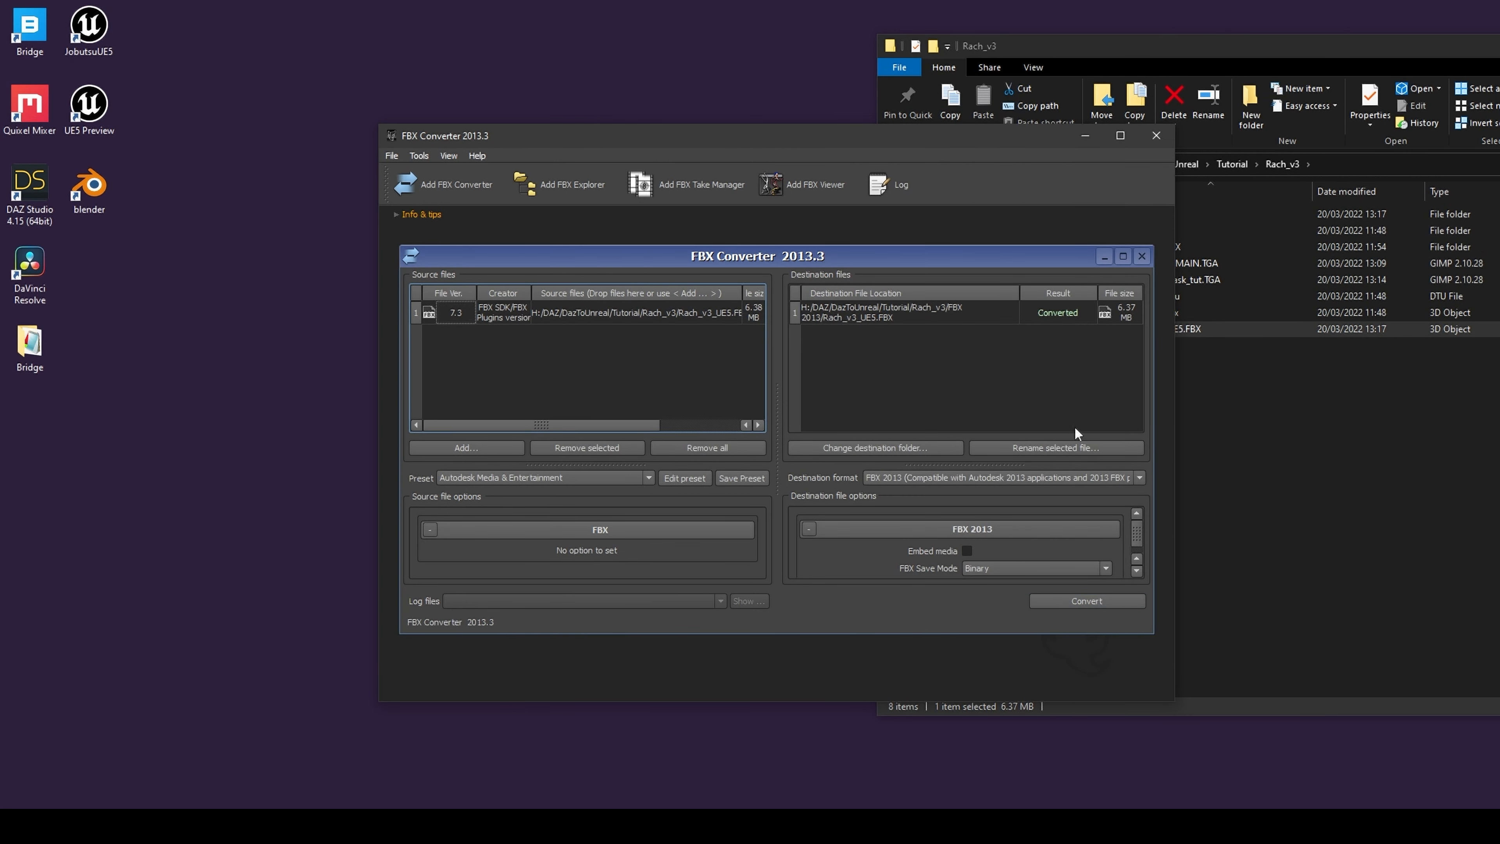
Check the converted Rach_v3_UE5.FBX in the FBX 2013 output folder, and close the FBX Converter
{"action": "left_click_drag", "start_coordinate": [978, 144], "coordinate": [709, 157]}
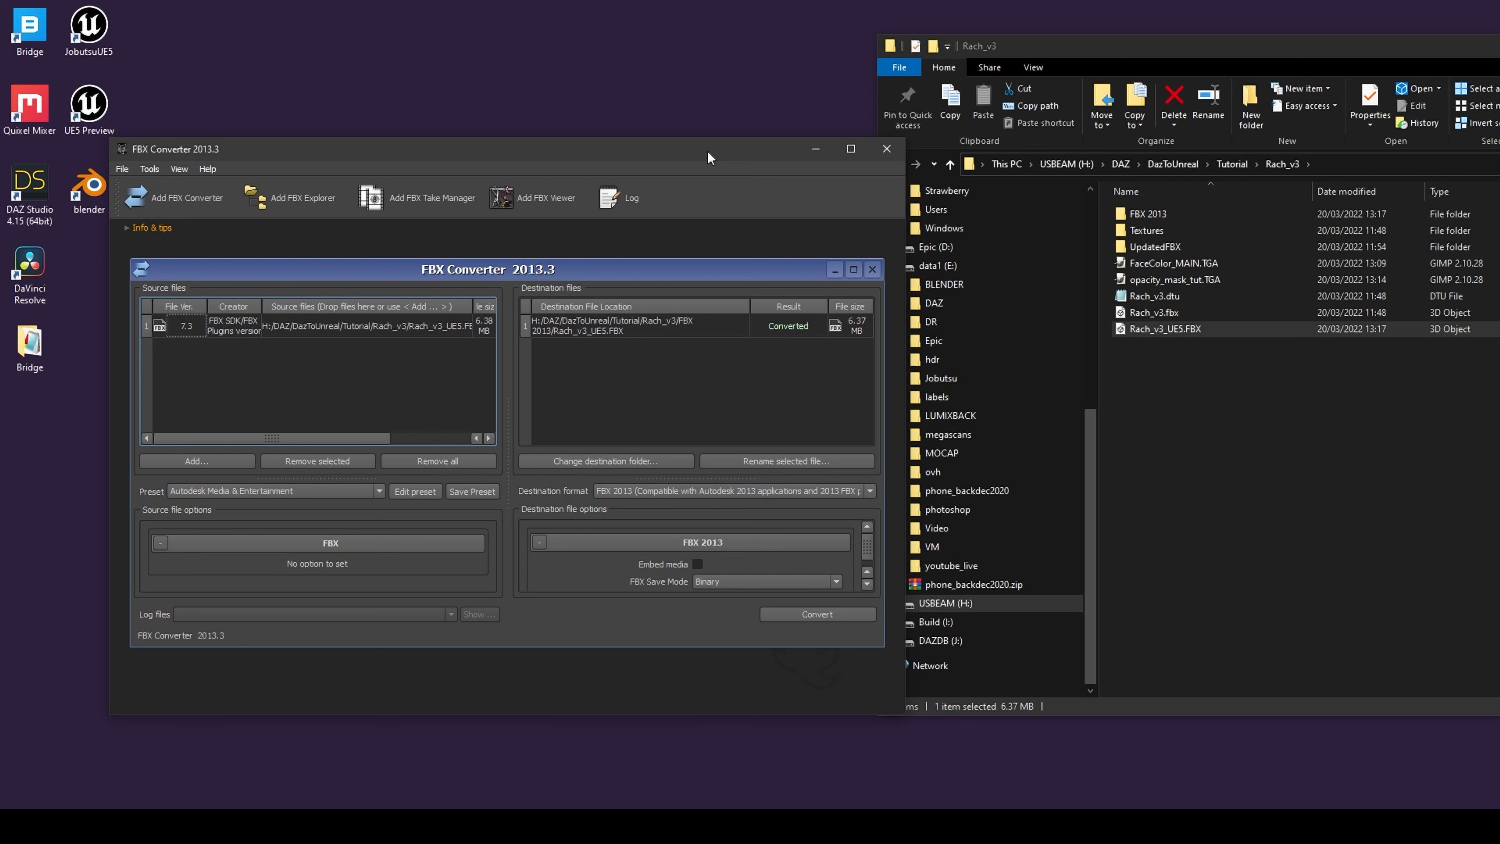
{"action": "left_click", "coordinate": [1176, 217]}
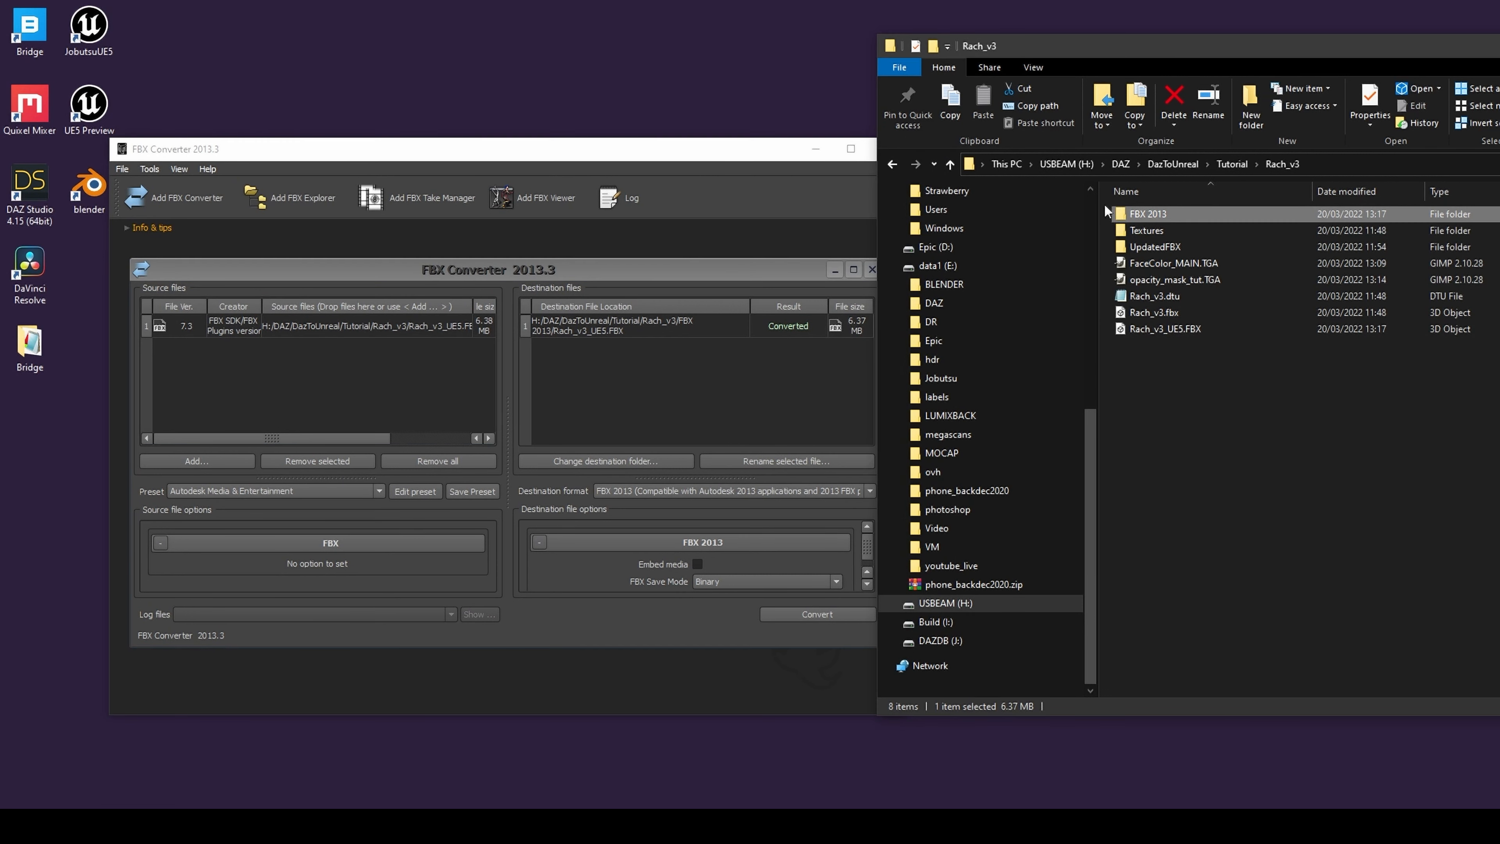
{"action": "double_click", "coordinate": [1153, 215]}
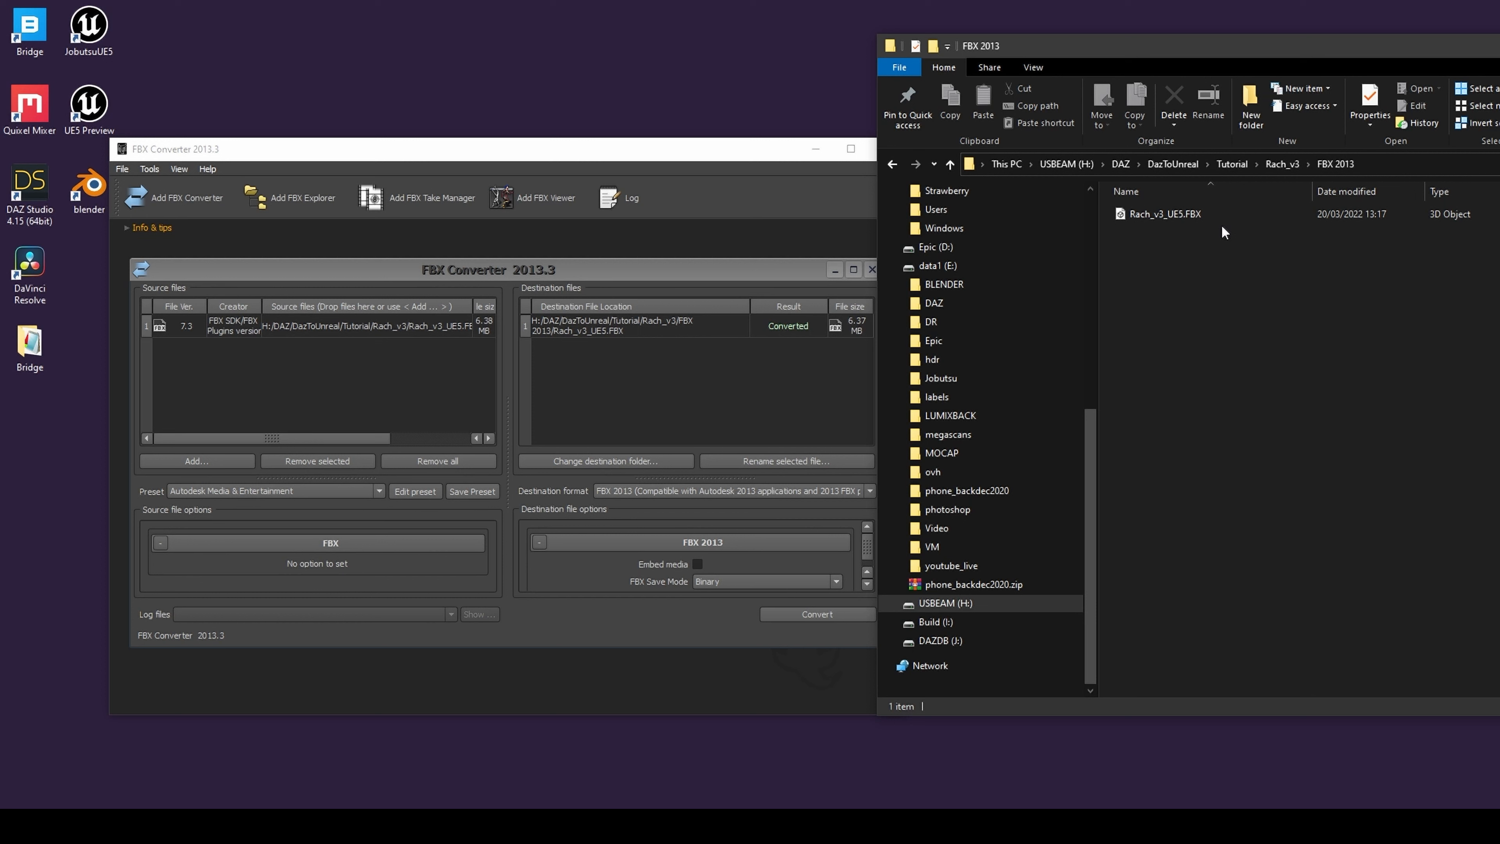
{"action": "left_click", "coordinate": [1194, 216]}
{"action": "left_click", "coordinate": [767, 143]}
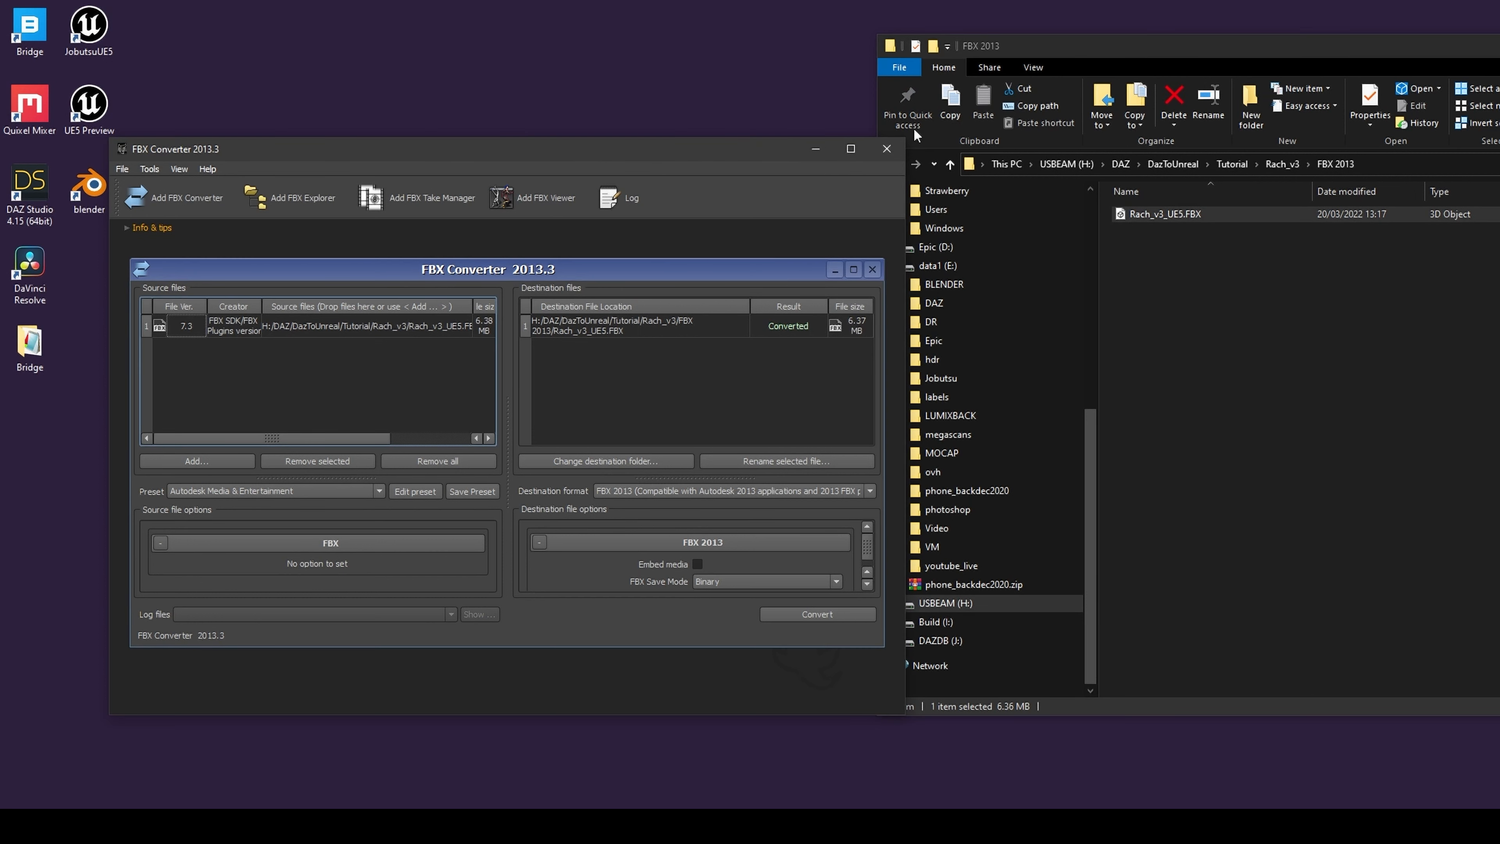
{"action": "left_click", "coordinate": [888, 149]}
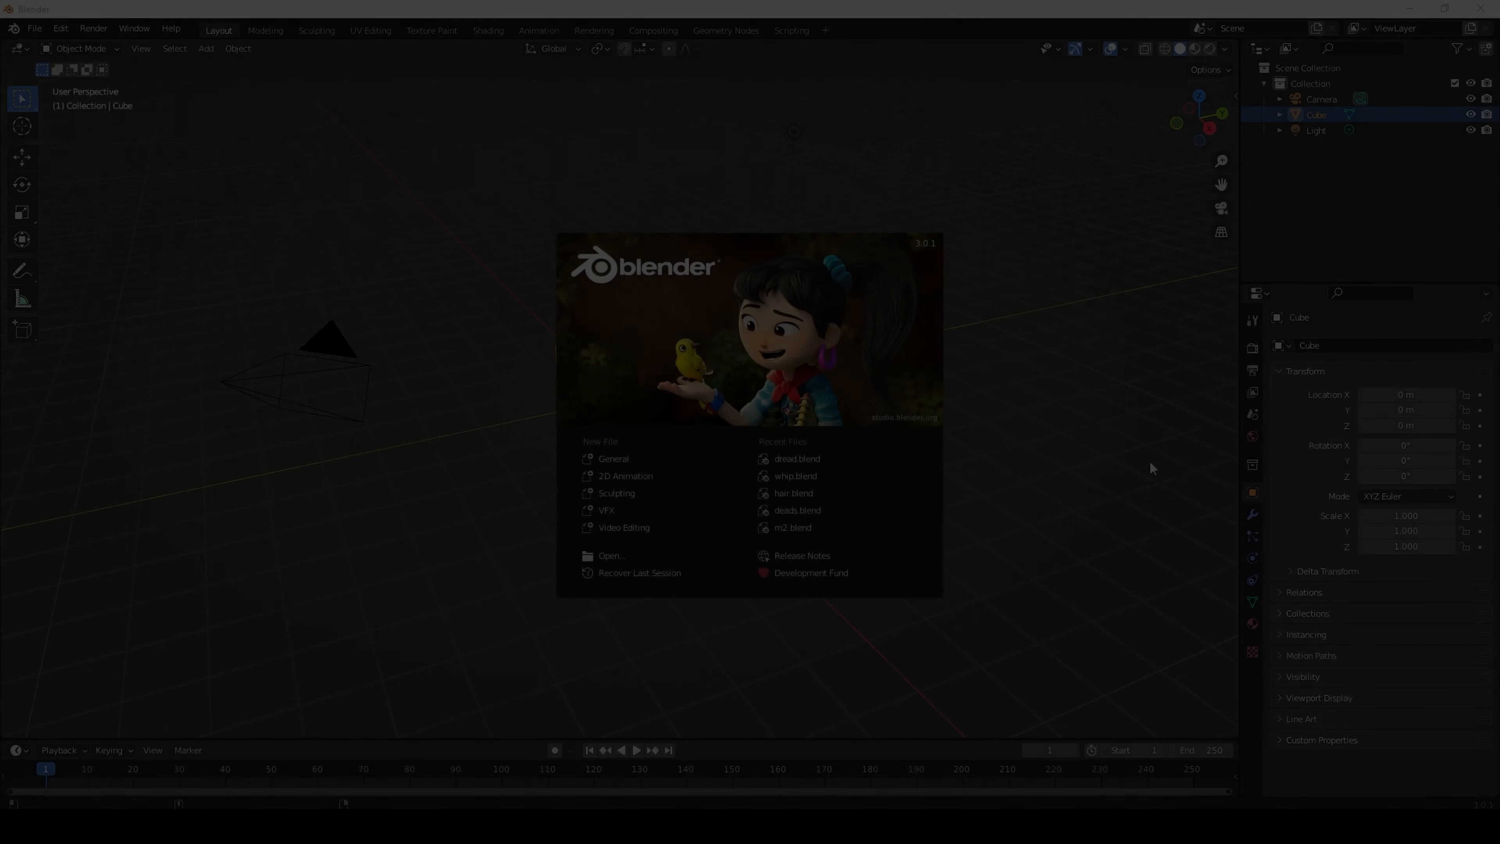
Switch to Blender, dismiss the splash screen and enable the Screencast Keys overlay
{"action": "left_click", "coordinate": [1097, 440]}
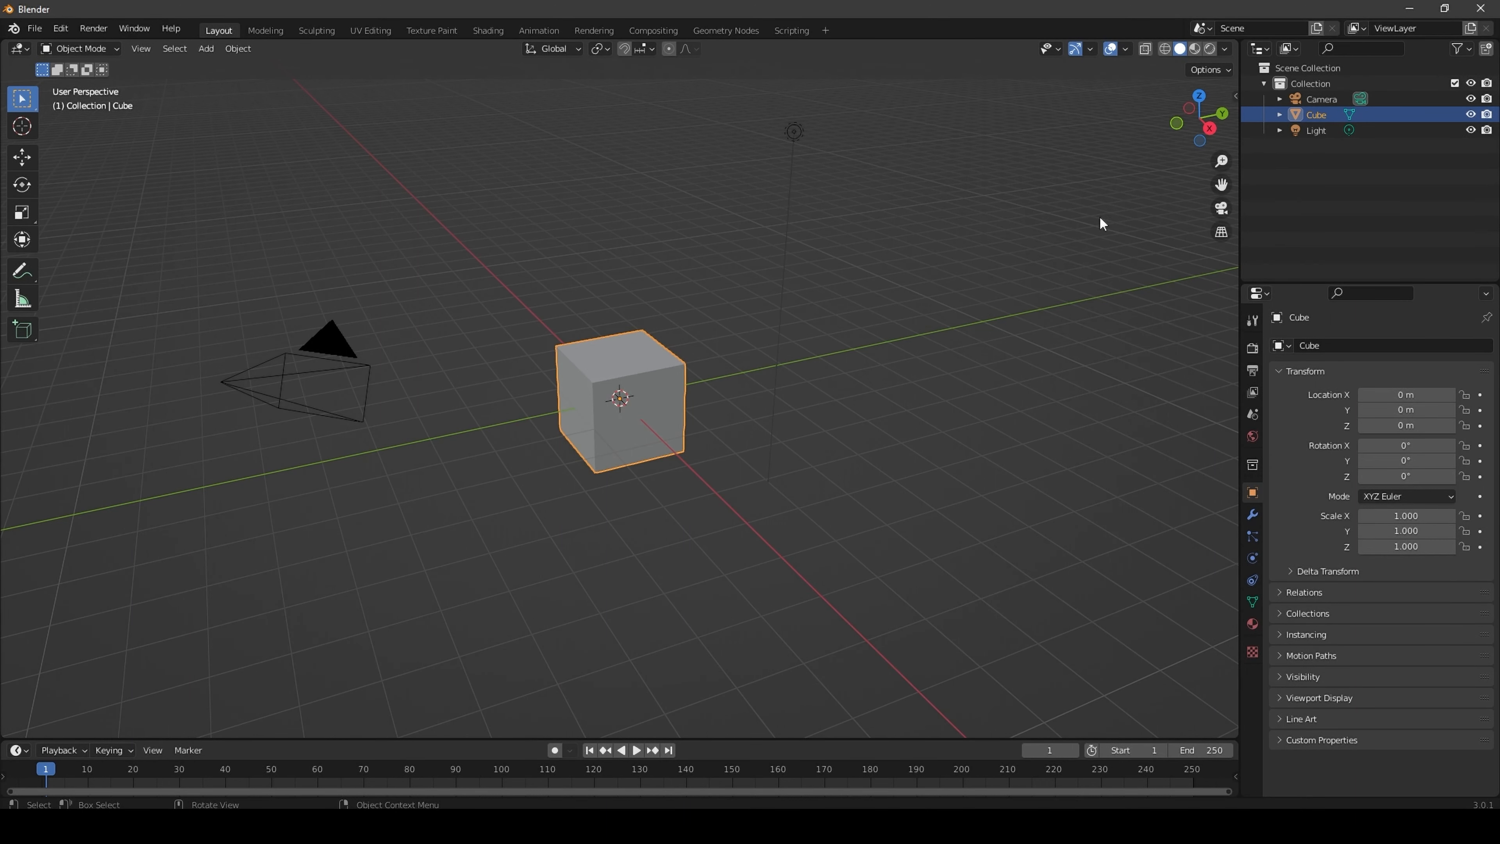
{"action": "left_click", "coordinate": [1237, 96]}
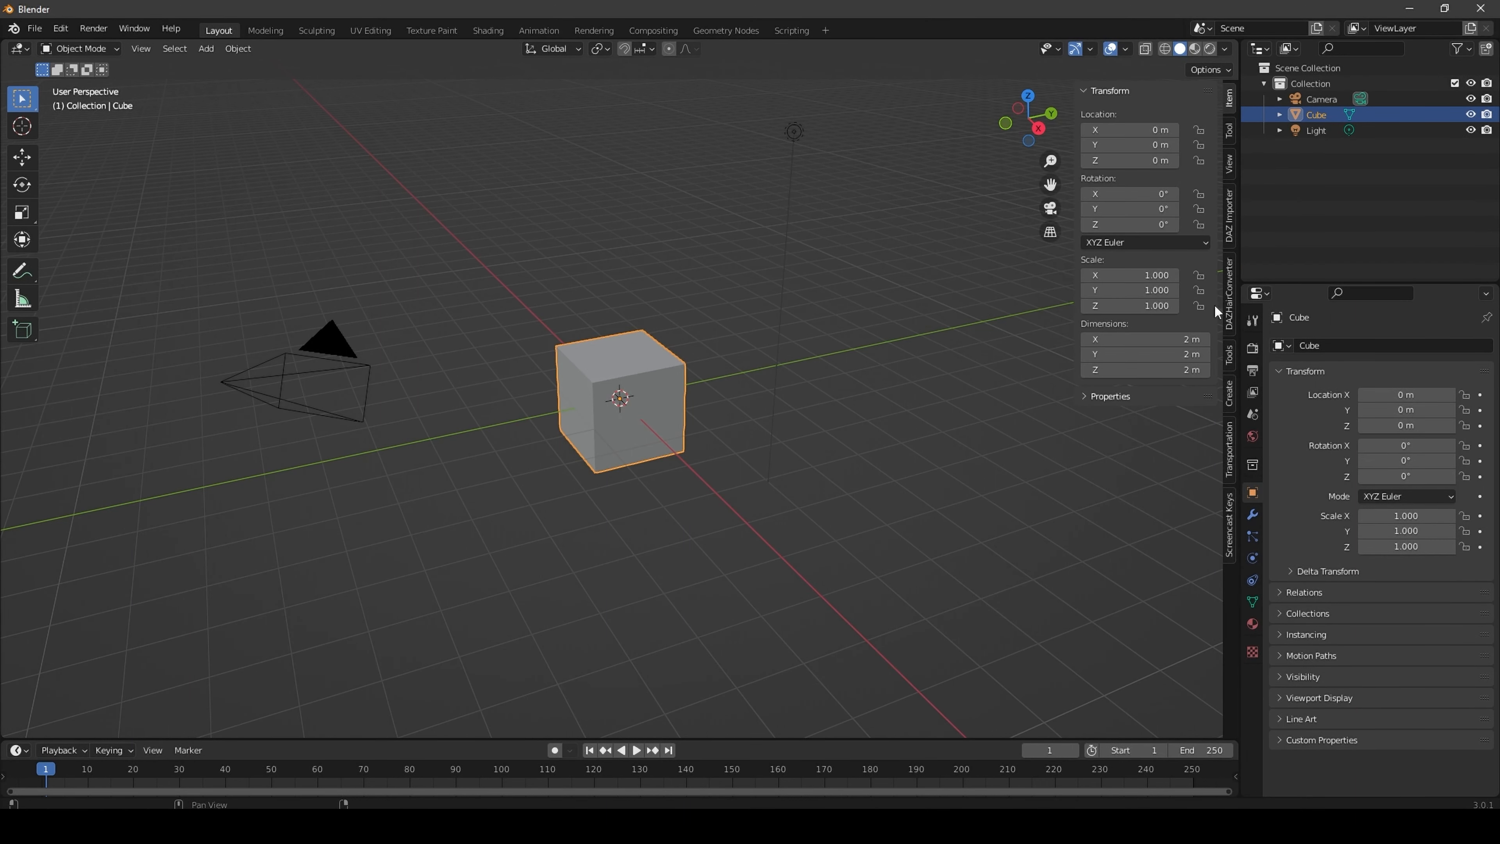
{"action": "left_click", "coordinate": [1230, 523]}
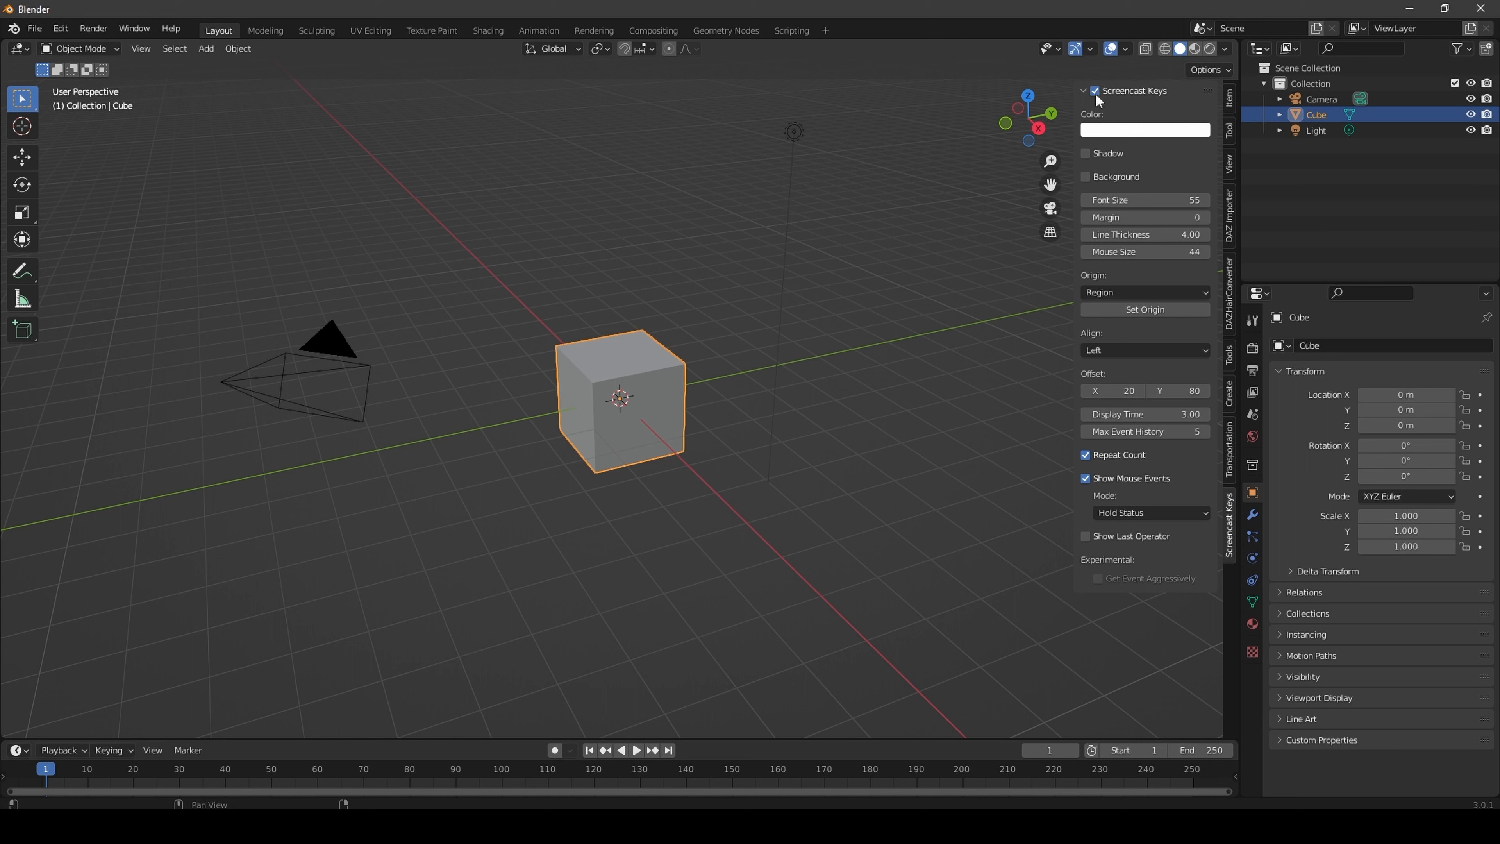
{"action": "left_click", "coordinate": [1012, 325]}
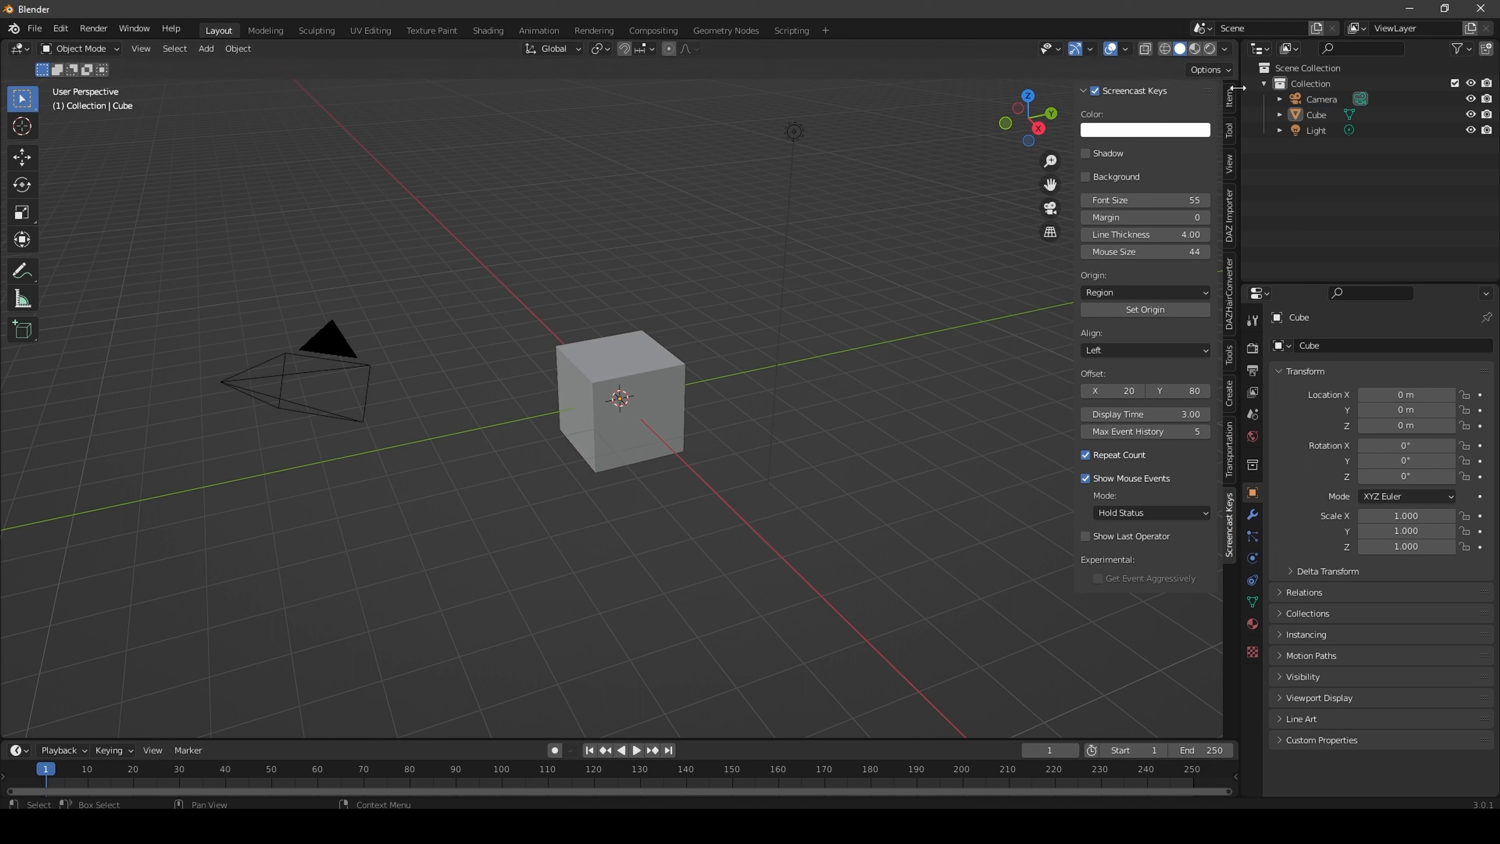
{"action": "left_click", "coordinate": [1231, 105]}
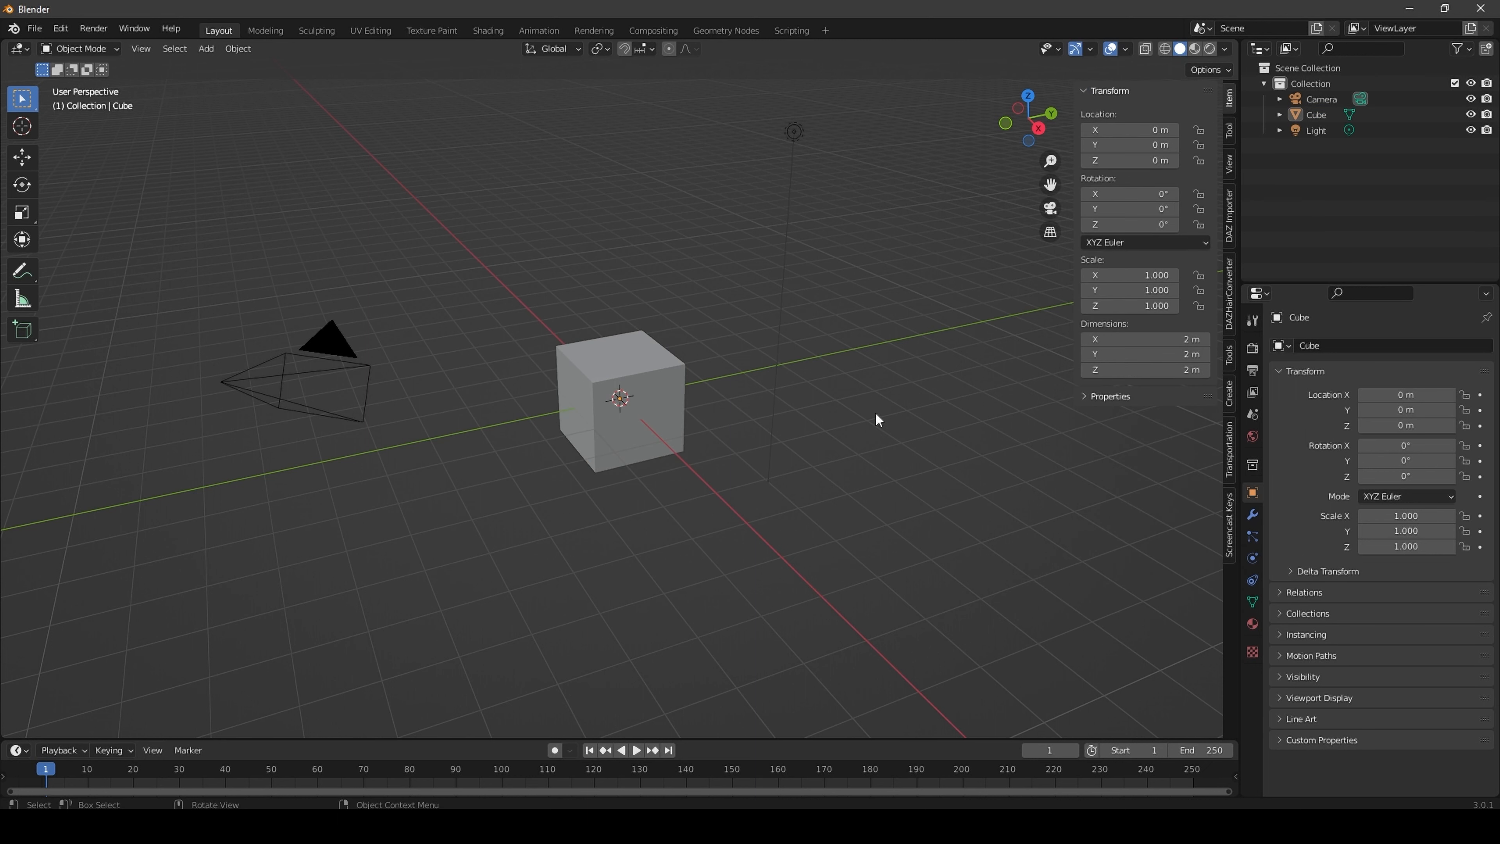
Delete the default camera, cube and light from the scene
{"action": "key", "text": "a"}
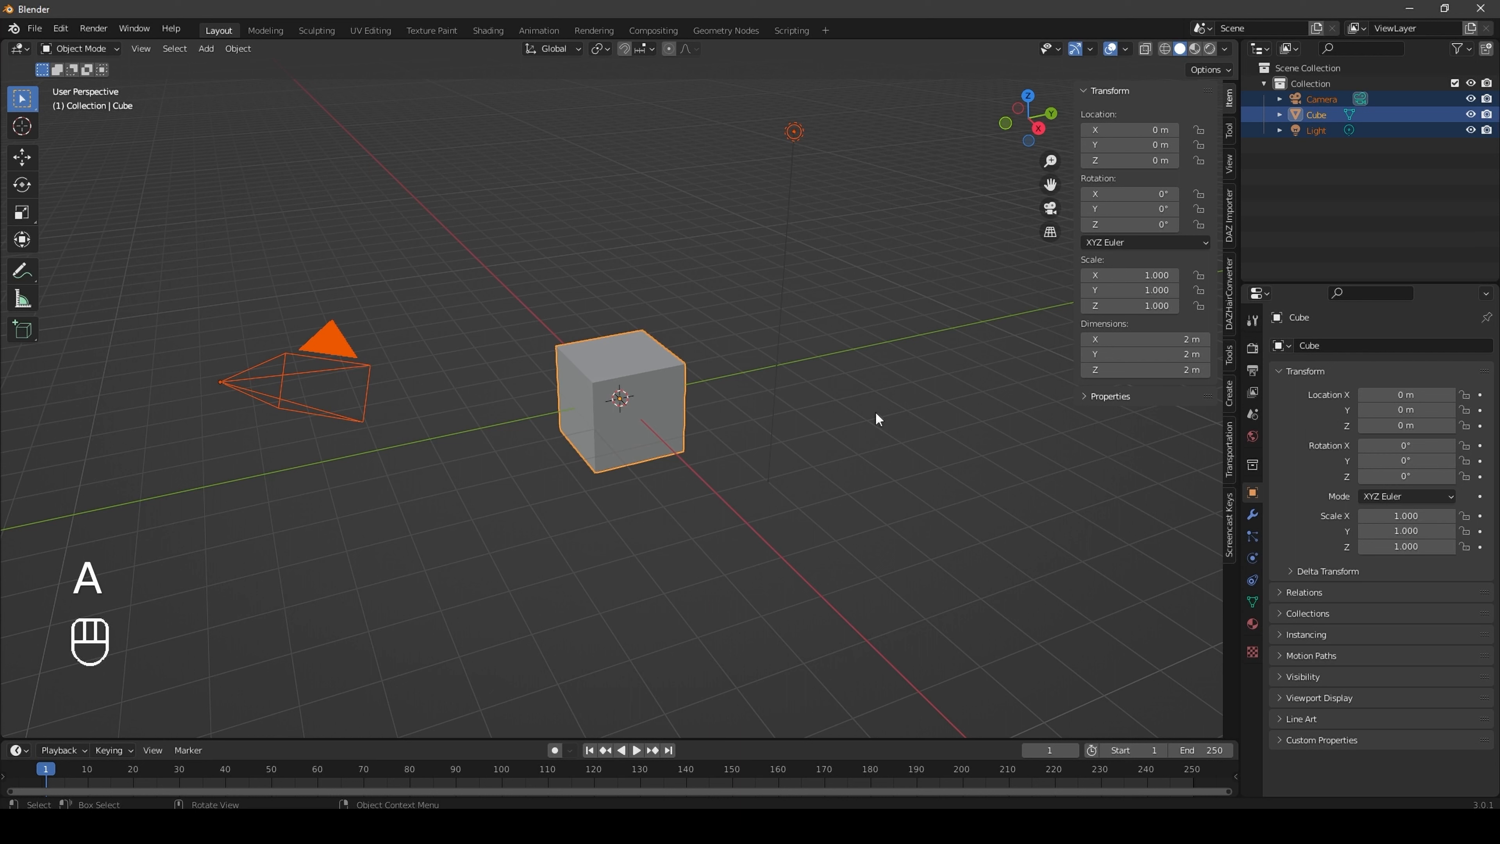
{"action": "key", "text": "x"}
{"action": "left_click", "coordinate": [878, 417]}
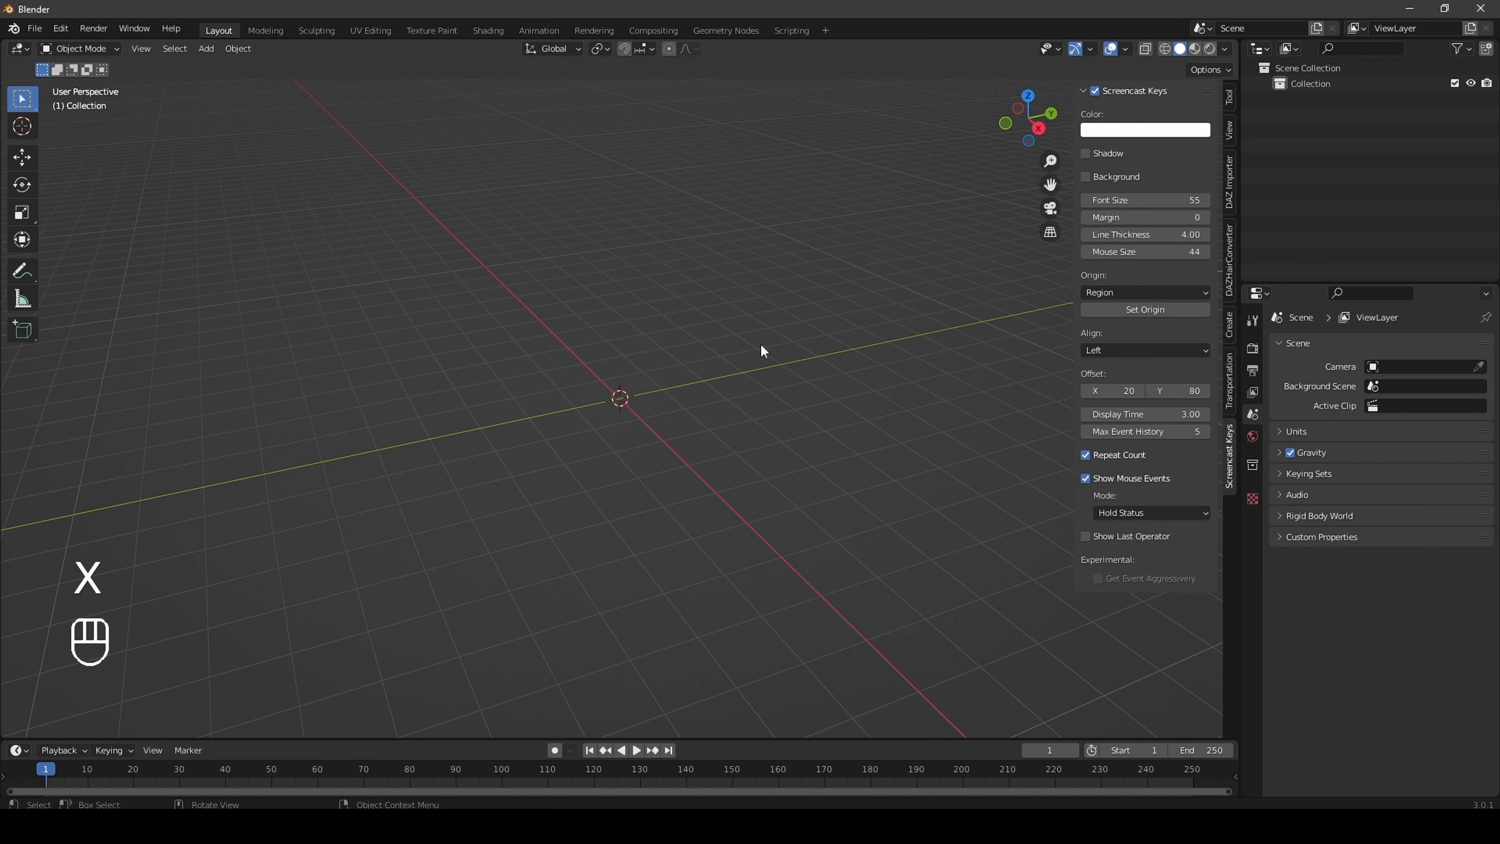
Import Rach_v3_UE5.FBX from the FBX 2013 folder as FBX with animation import turned off
{"action": "left_click", "coordinate": [34, 31]}
{"action": "mouse_move", "coordinate": [135, 240]}
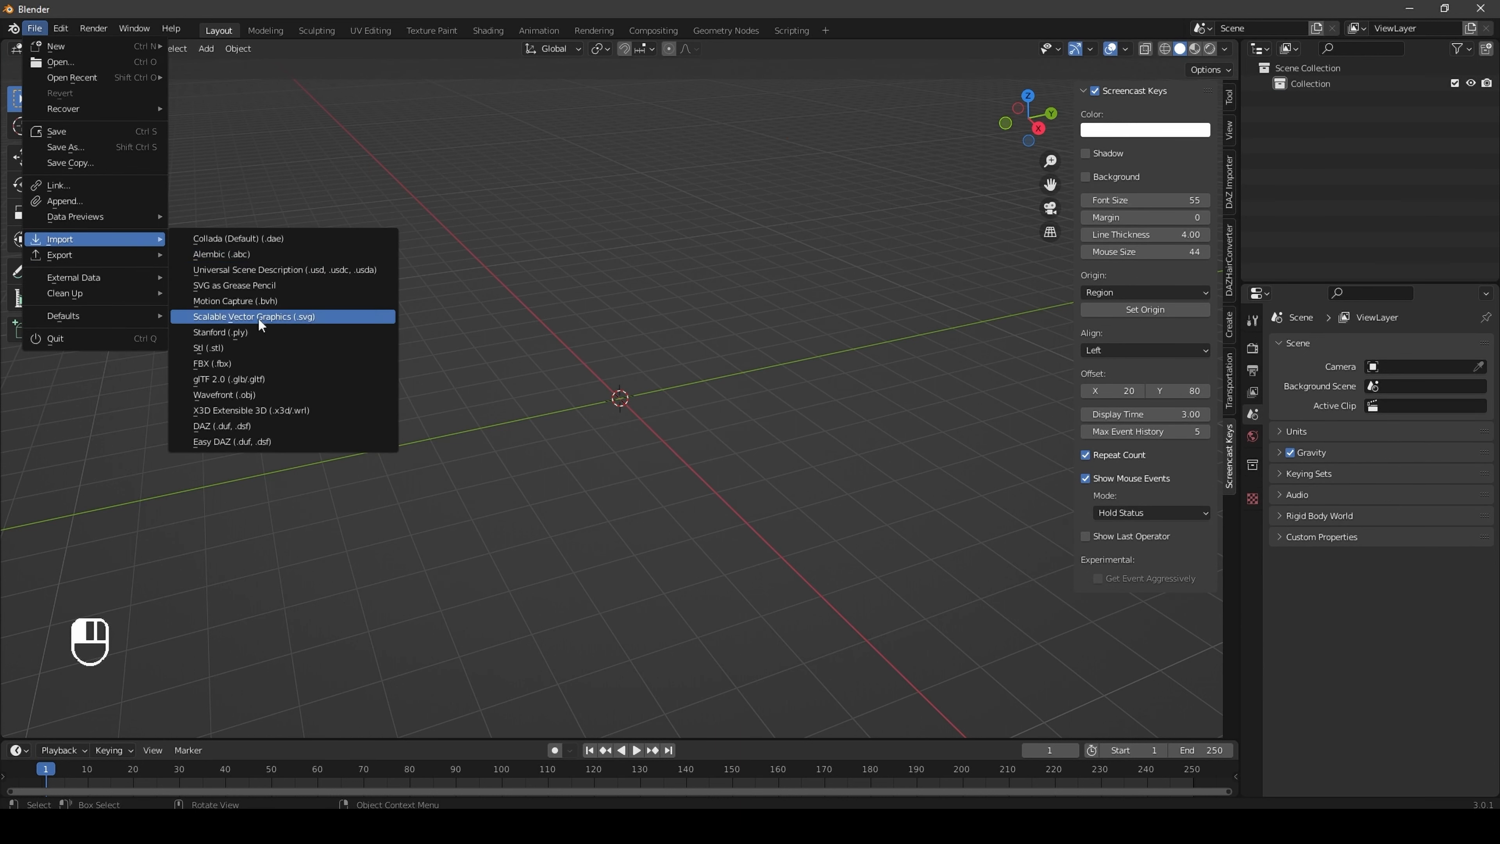
{"action": "left_click", "coordinate": [259, 364]}
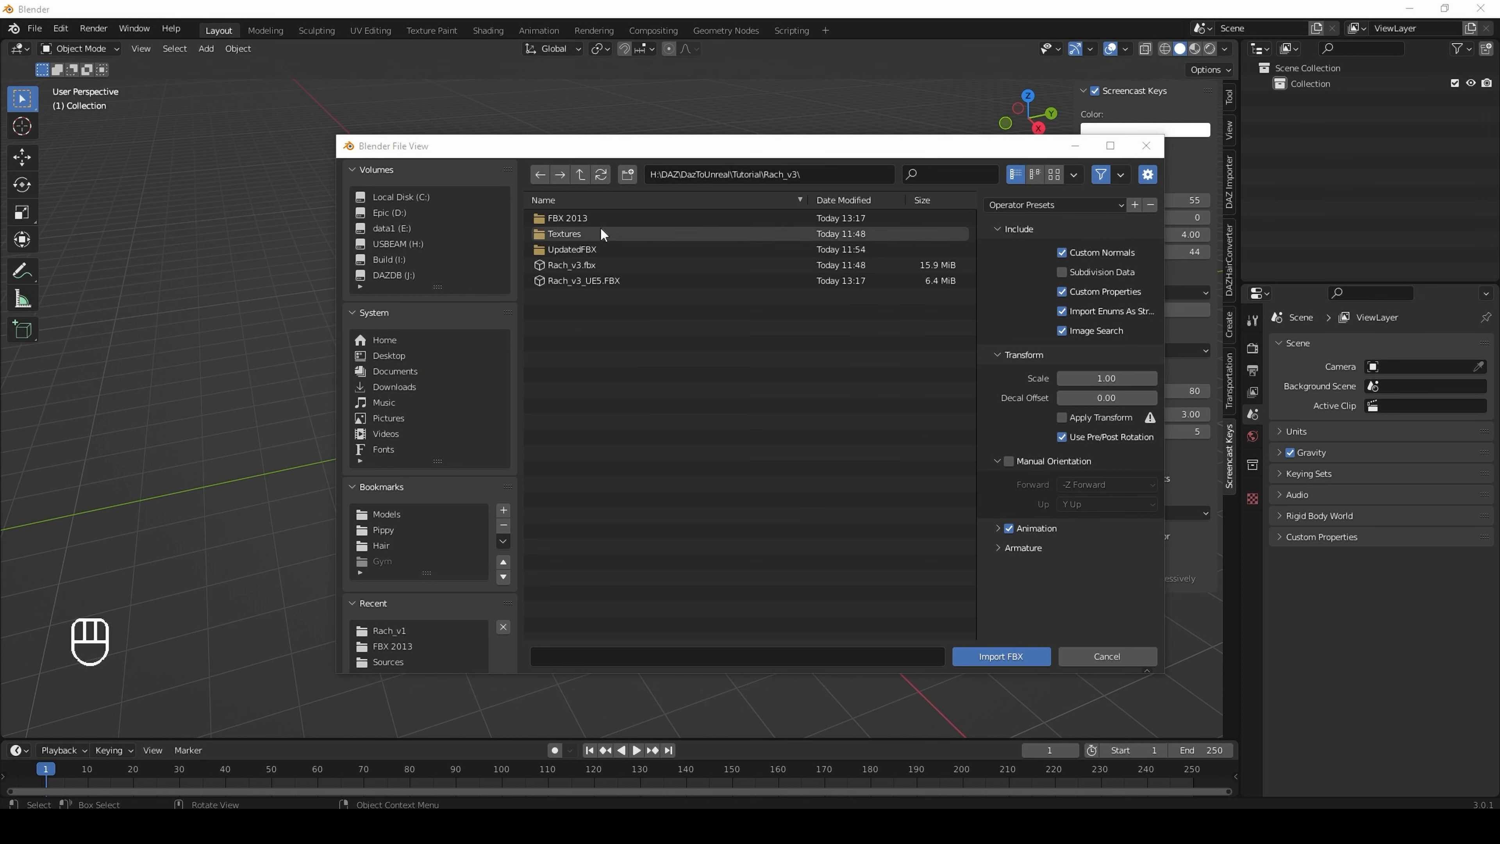
{"action": "double_click", "coordinate": [592, 220]}
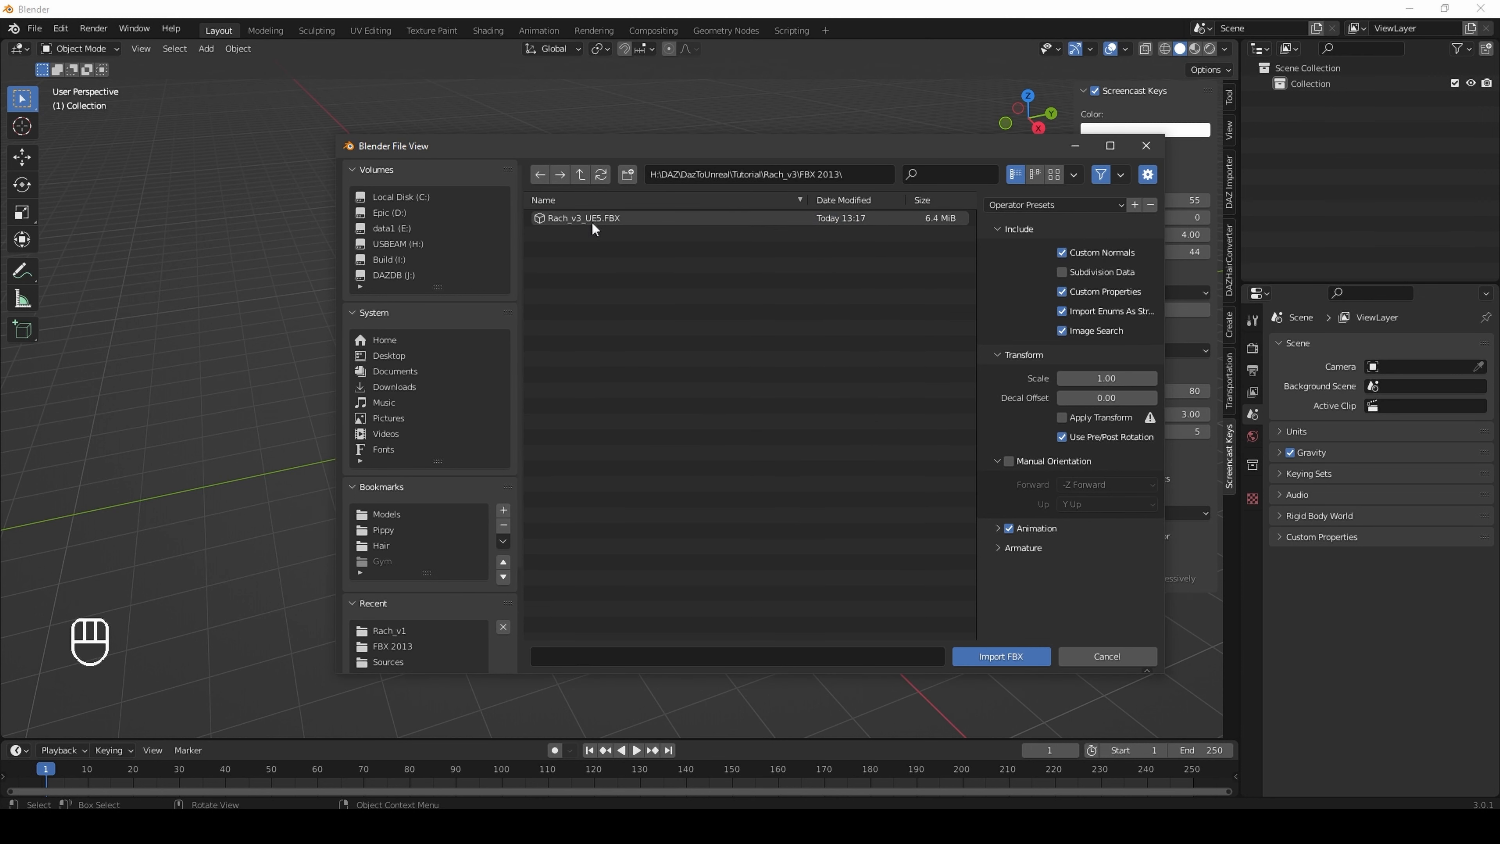
{"action": "left_click", "coordinate": [600, 220]}
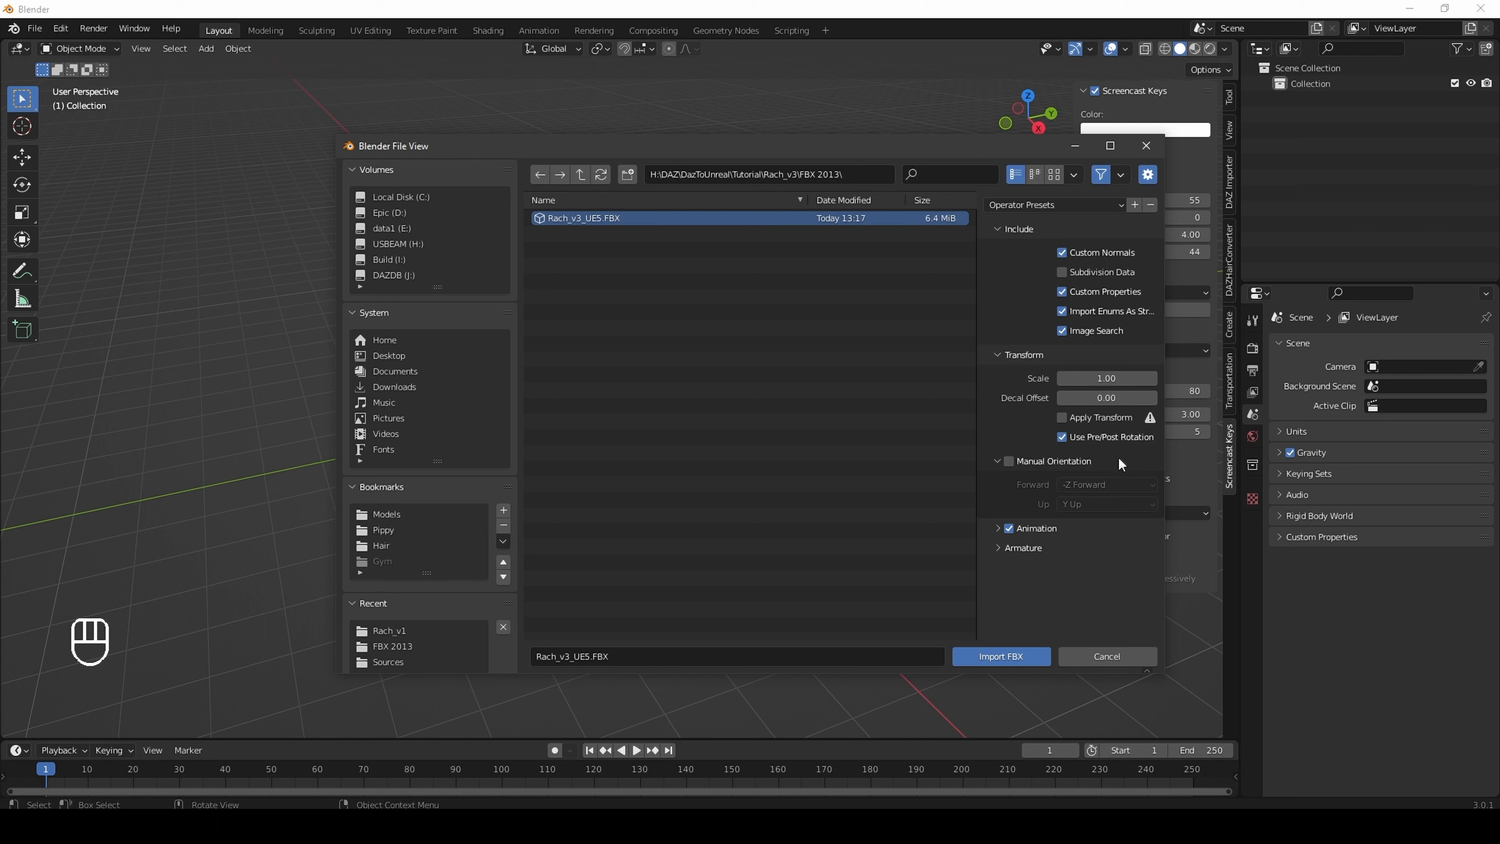
{"action": "left_click", "coordinate": [1003, 549]}
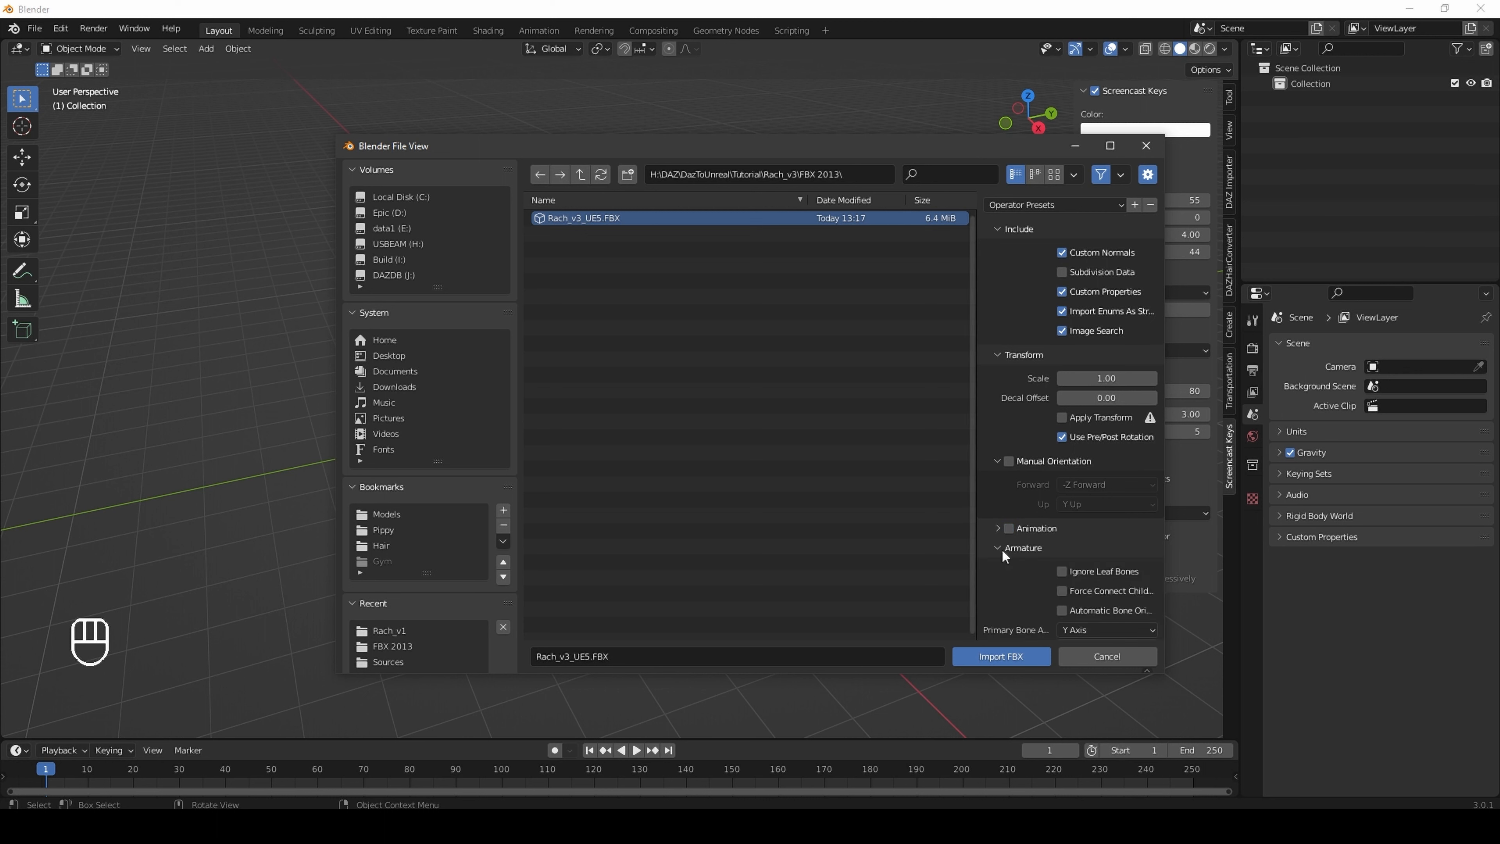
{"action": "scroll", "coordinate": [1099, 613], "scroll_direction": "down", "scroll_amount": 1}
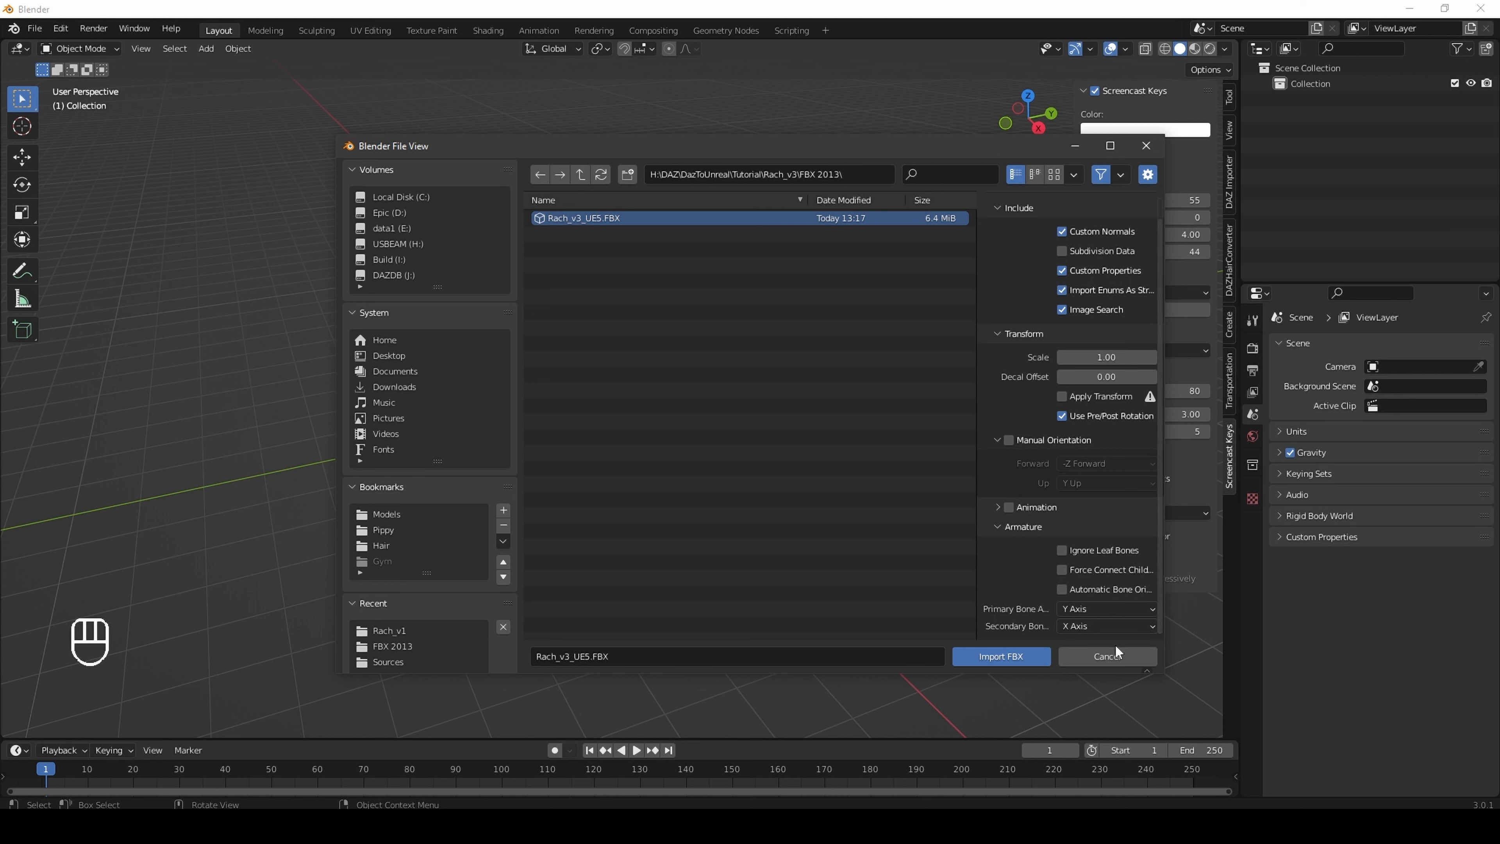
{"action": "left_click", "coordinate": [1025, 659]}
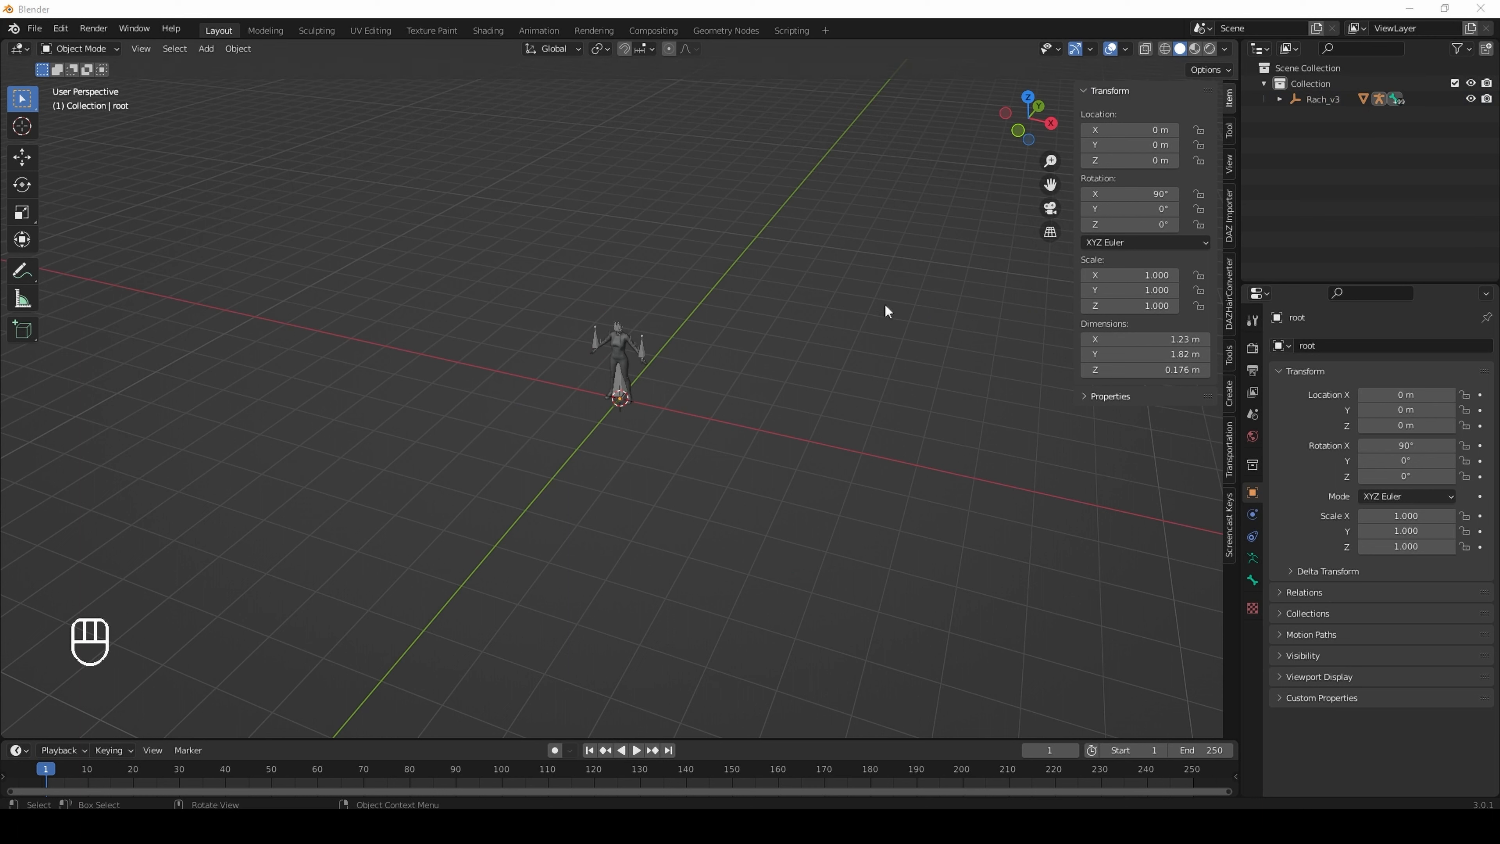
Examine the imported Rach_v3 body and its armature close up from the front
{"action": "left_click", "coordinate": [882, 309]}
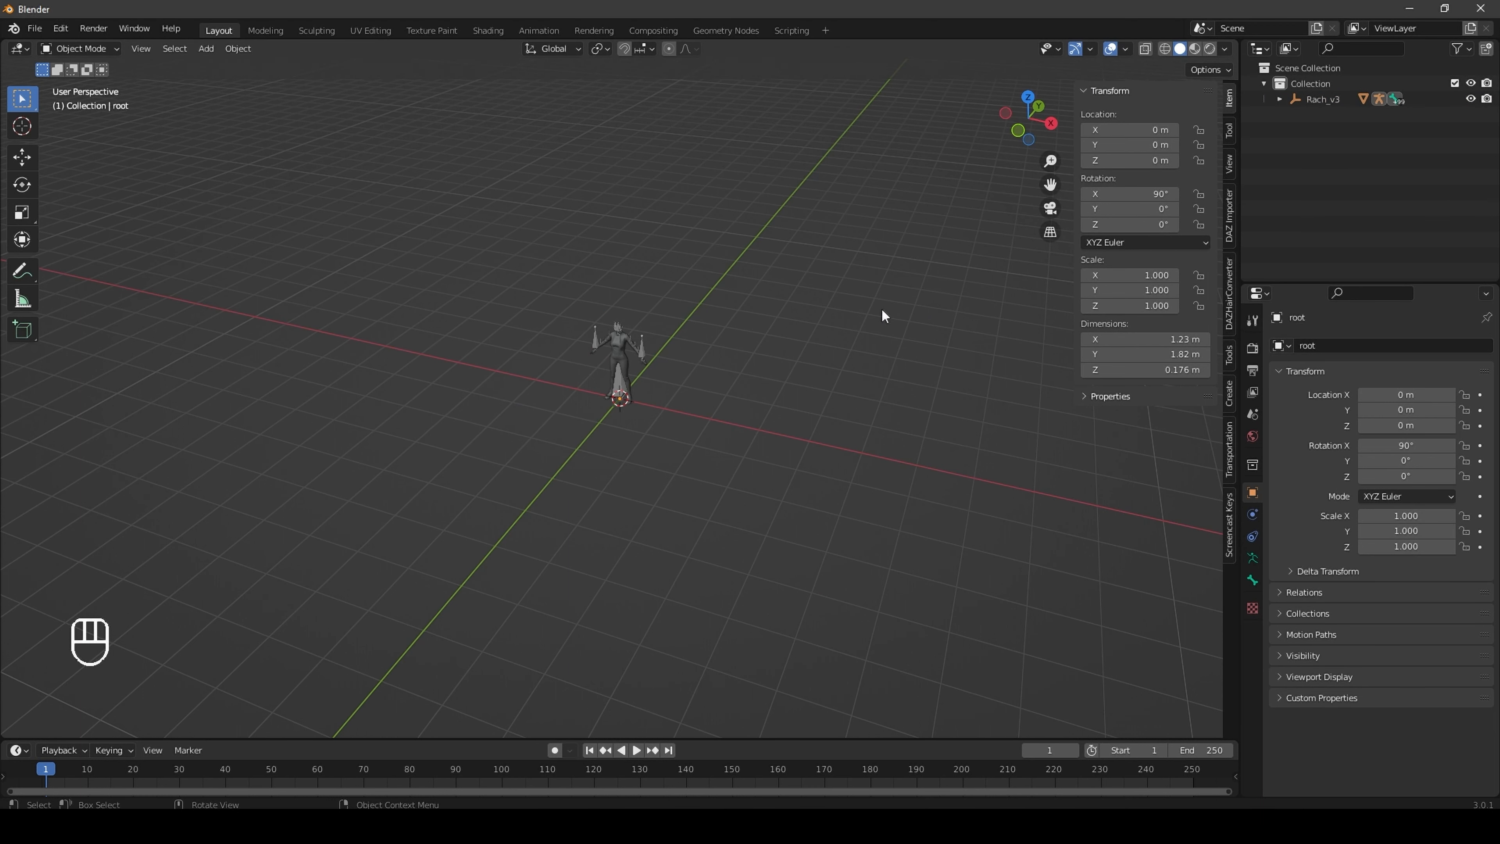
{"action": "key", "text": "shift+c"}
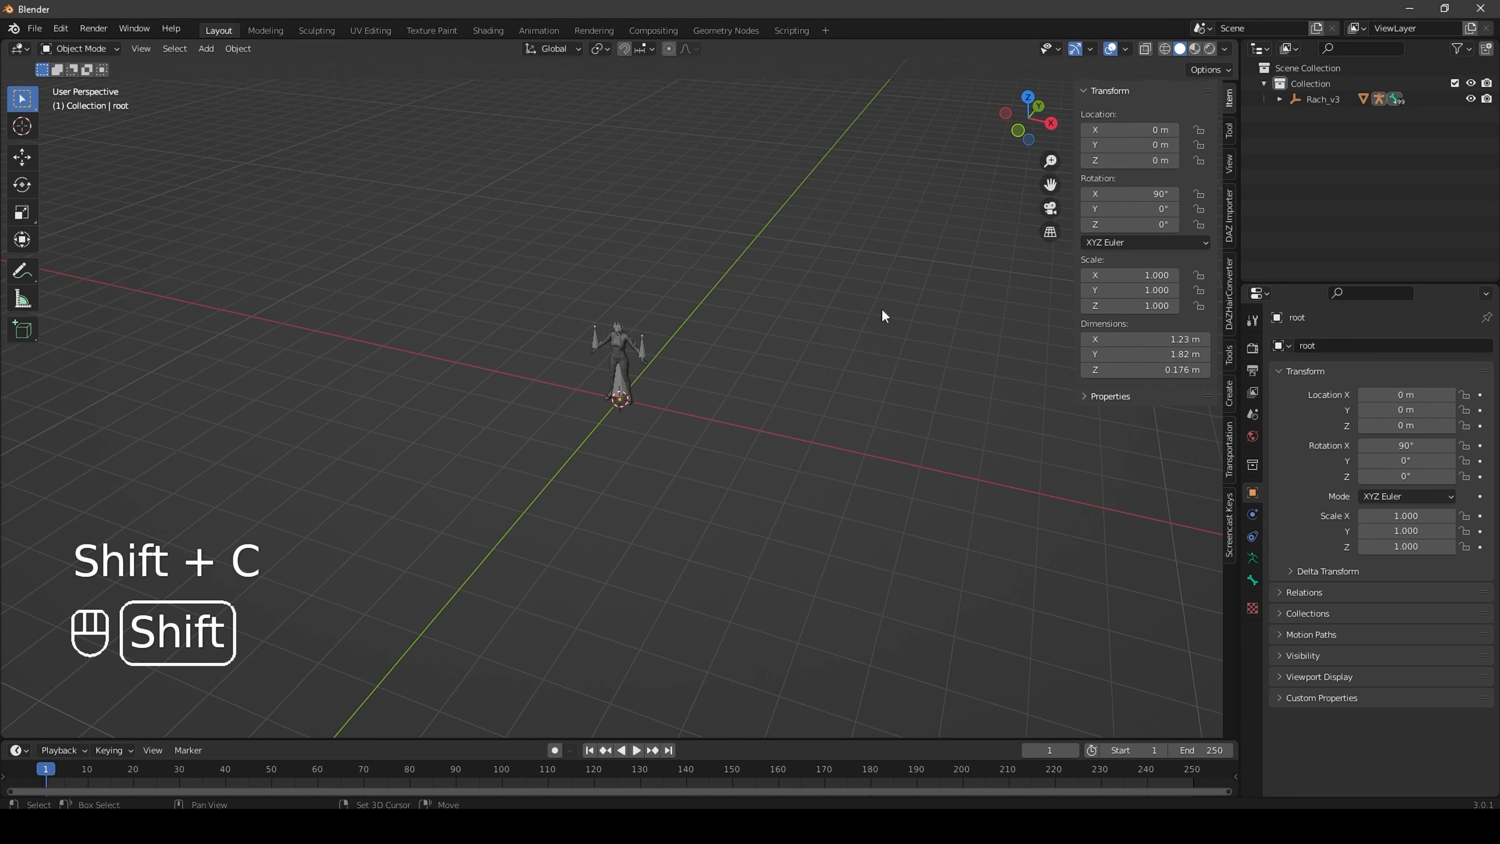
{"action": "left_click_drag", "start_coordinate": [1027, 127], "coordinate": [1075, 90]}
{"action": "left_click_drag", "start_coordinate": [1051, 185], "coordinate": [1050, 283]}
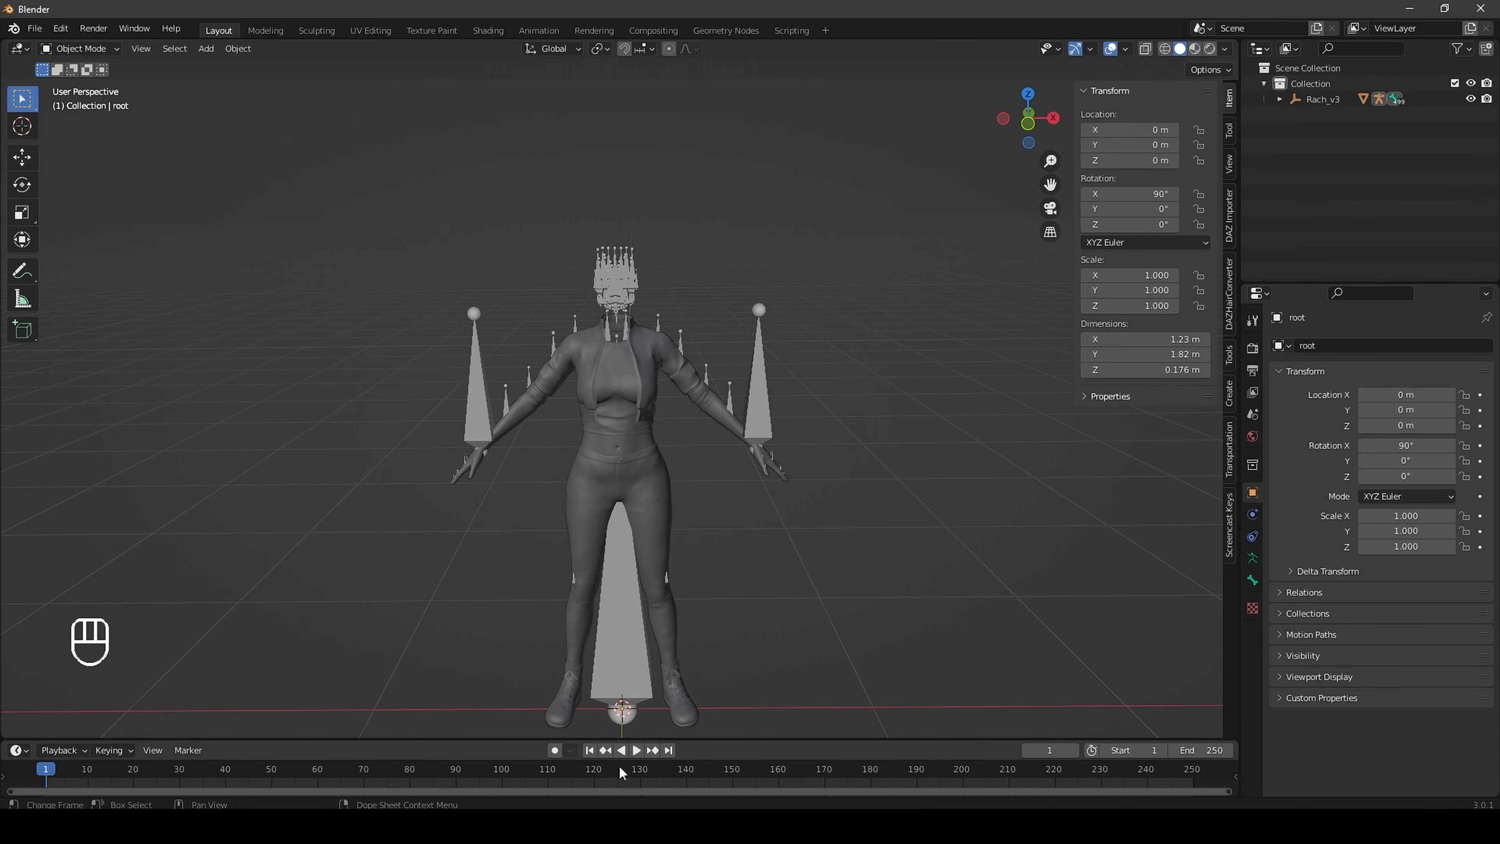
Switch to Unreal Editor, open the Rach_v3_BP blueprint's viewport and examine the upper back of the jacket near the collar
{"action": "left_click", "coordinate": [627, 825]}
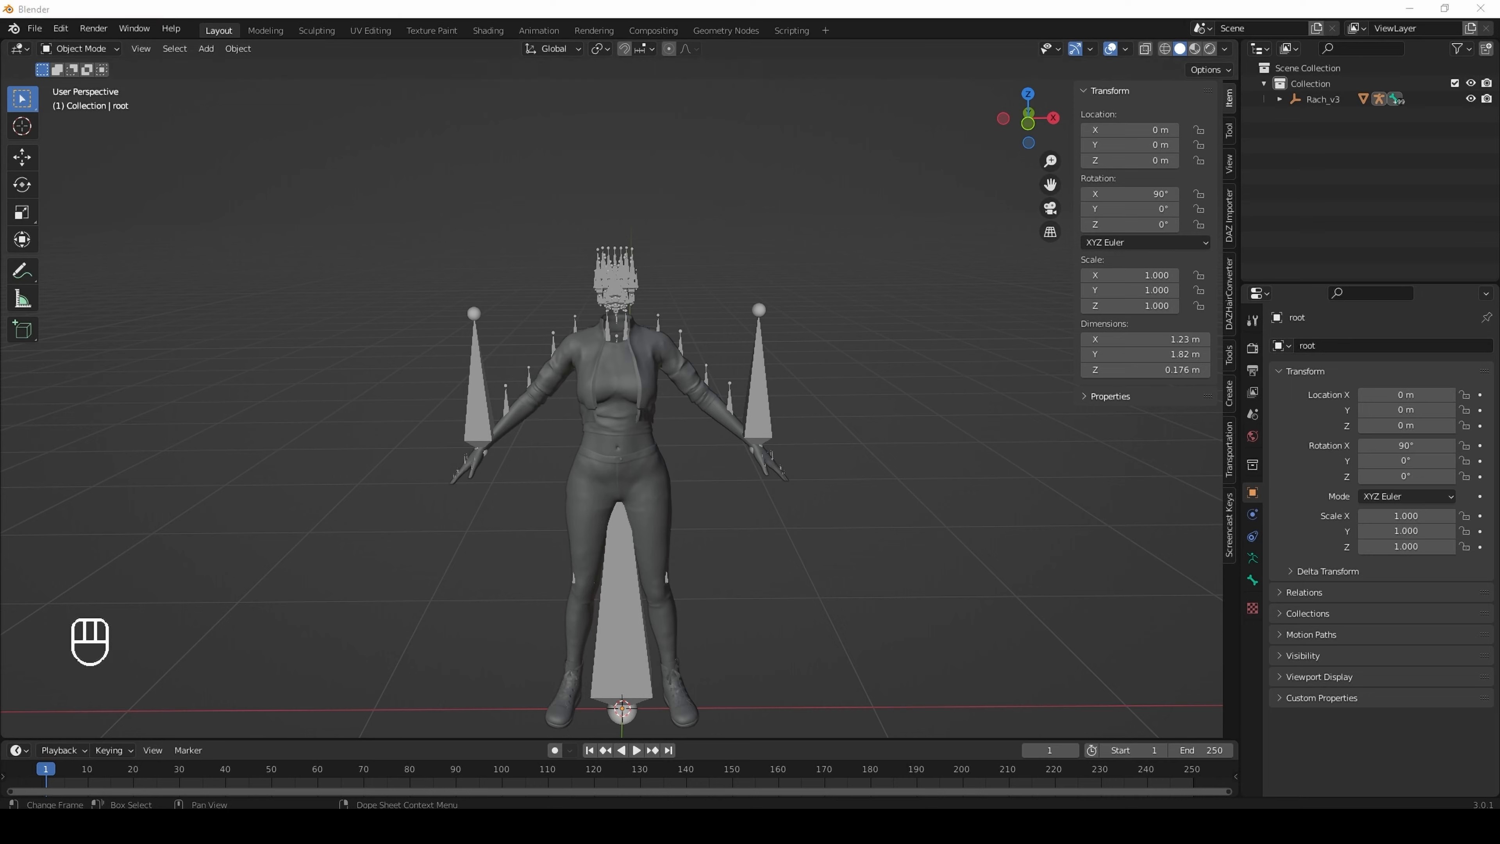
{"action": "left_click", "coordinate": [52, 800]}
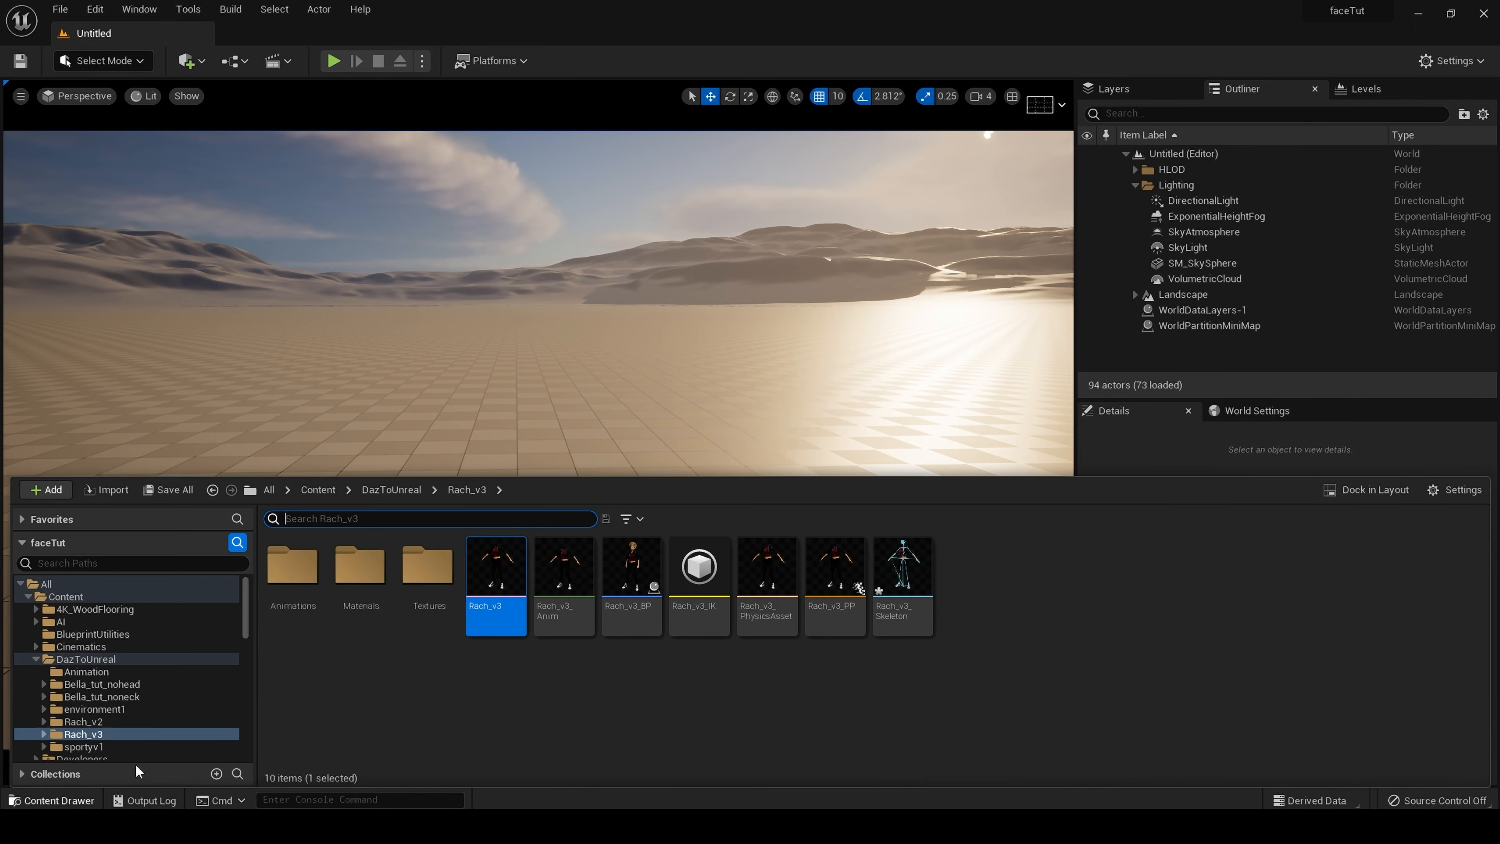
{"action": "double_click", "coordinate": [649, 581]}
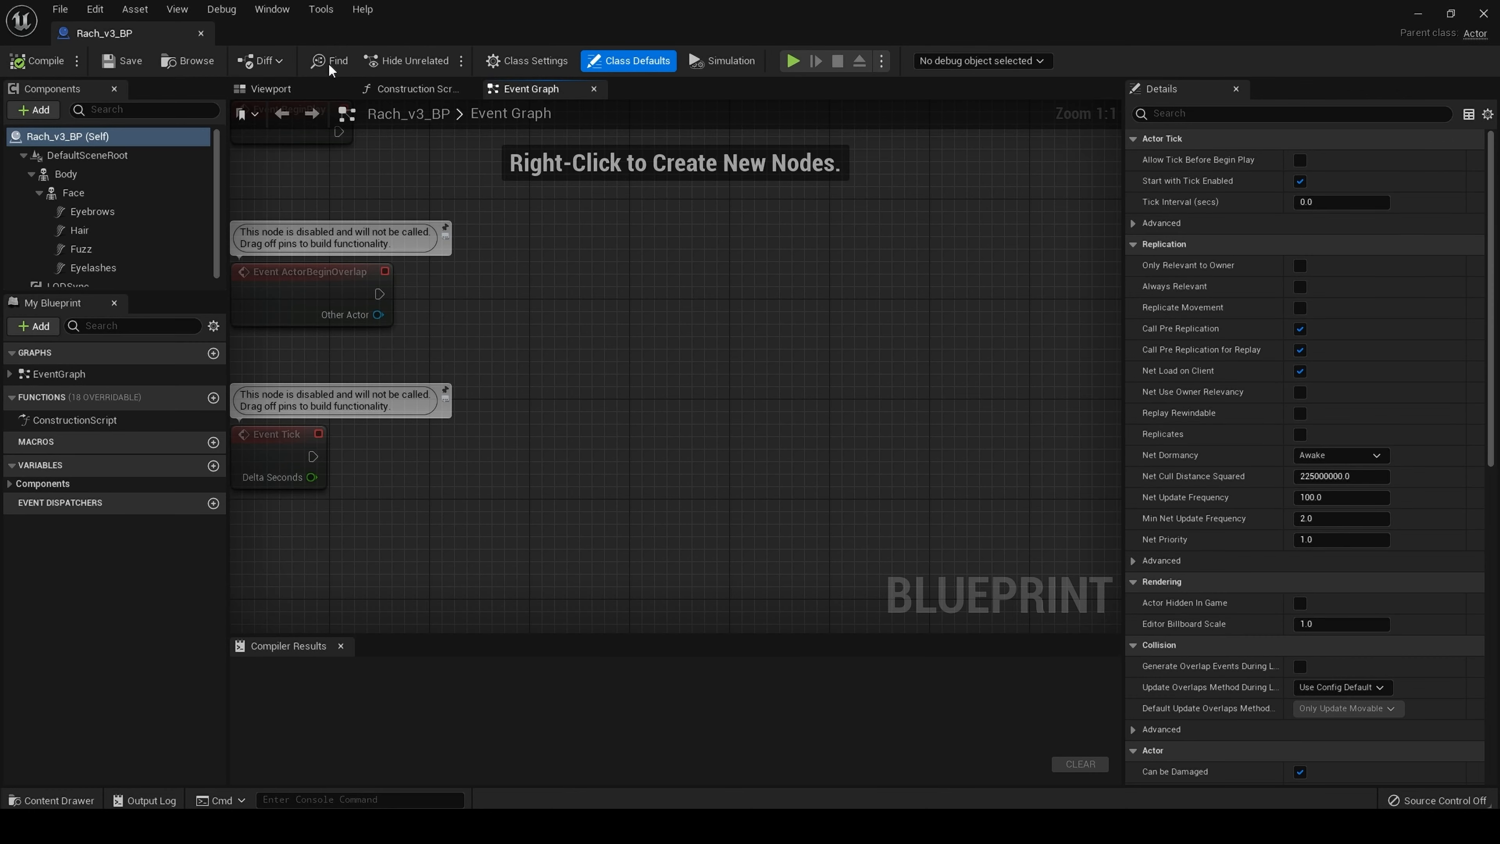
{"action": "left_click", "coordinate": [278, 90]}
{"action": "left_click_drag", "start_coordinate": [675, 390], "coordinate": [706, 314]}
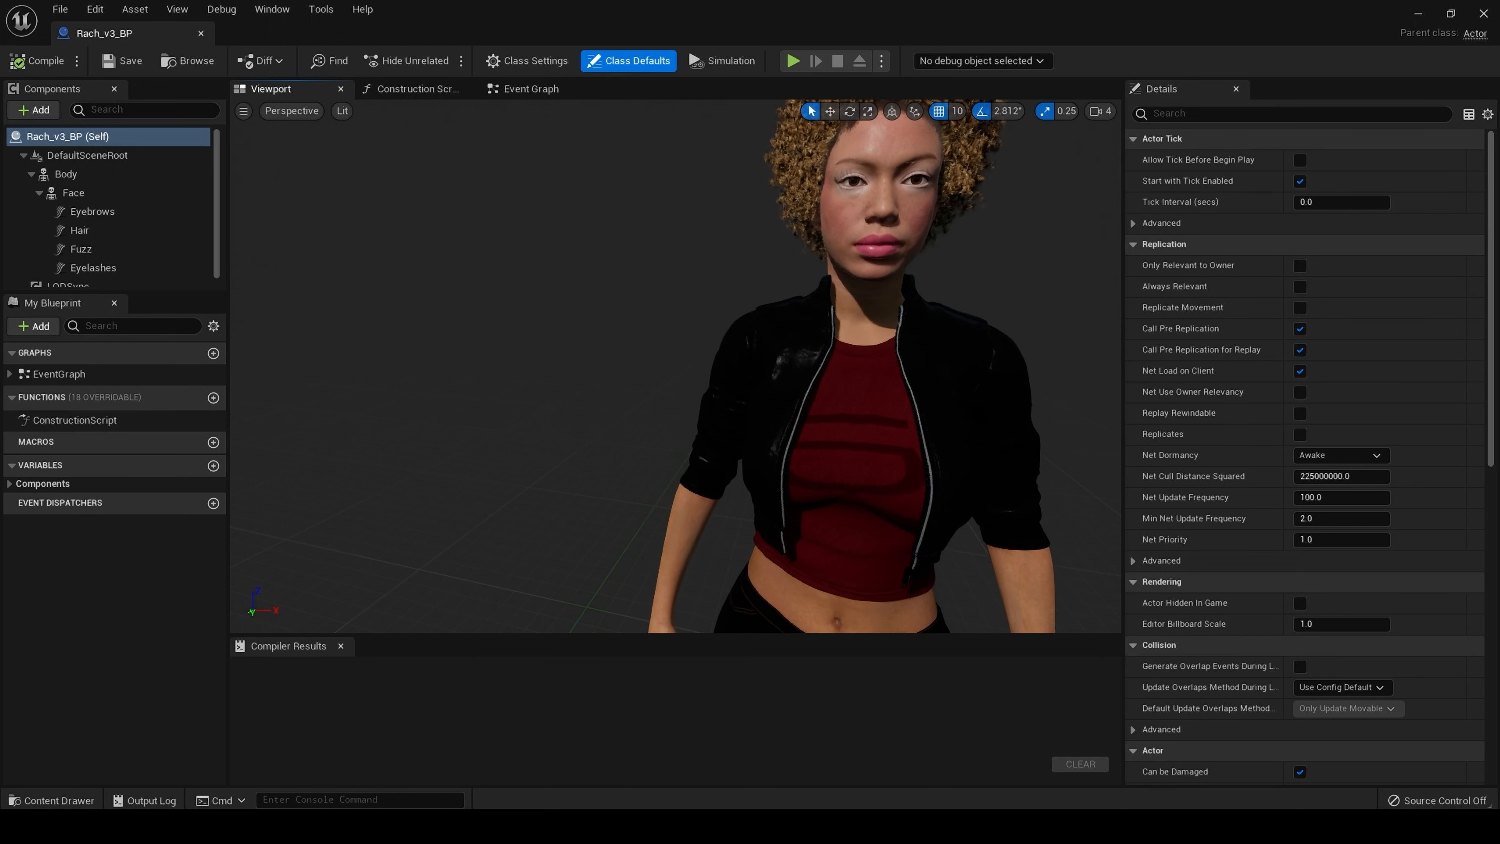
{"action": "left_click_drag", "start_coordinate": [1072, 449], "coordinate": [756, 295]}
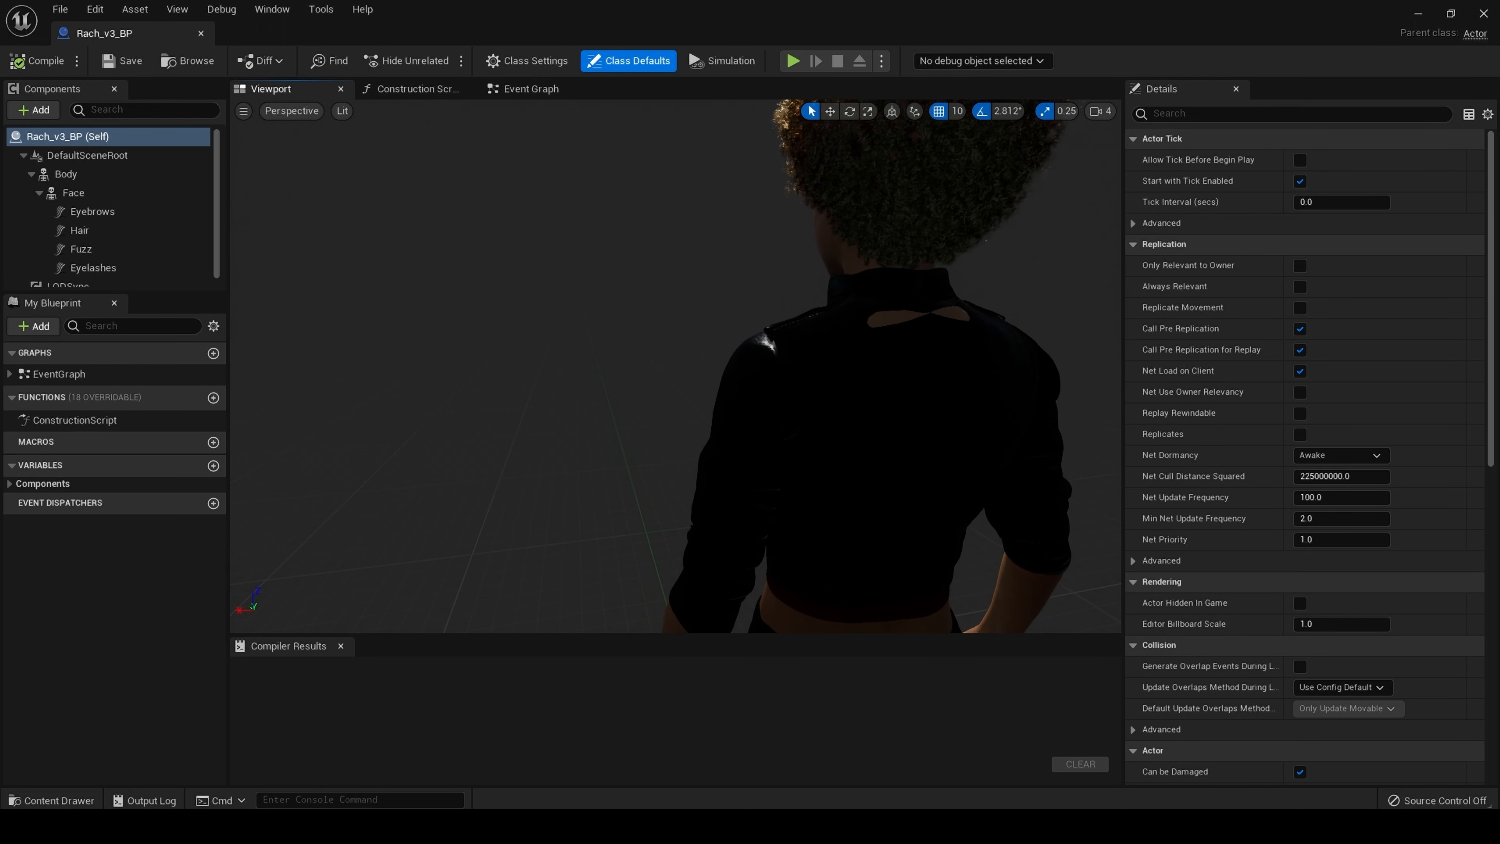
{"action": "left_click_drag", "start_coordinate": [636, 466], "coordinate": [607, 523]}
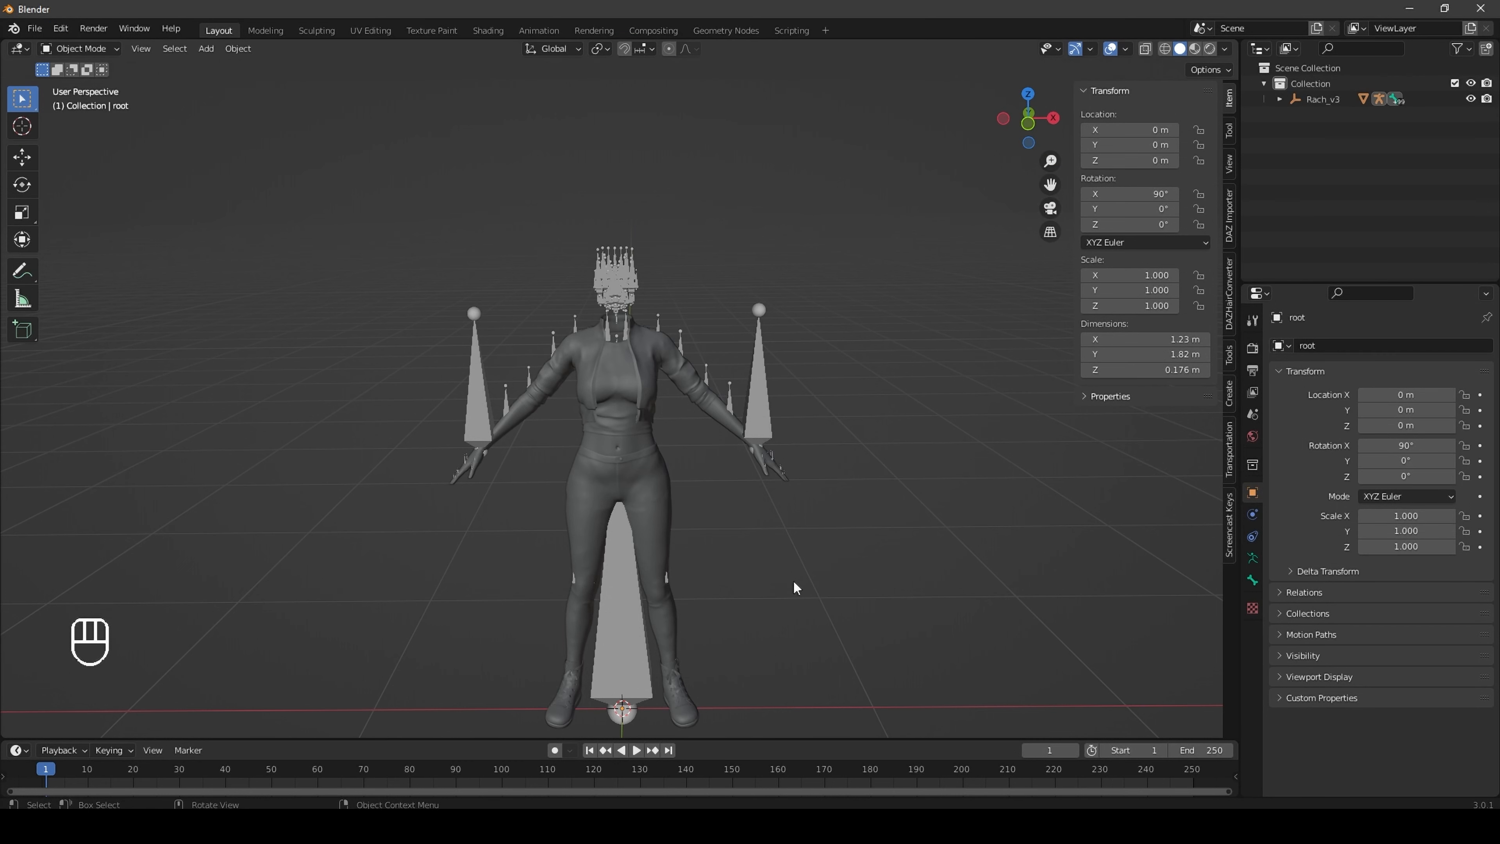
In Blender, view the body from behind, select the Rach_v3.001 mesh under the root armature and open the Sculpting workspace
{"action": "middle_click_drag", "start_coordinate": [881, 536], "coordinate": [904, 535]}
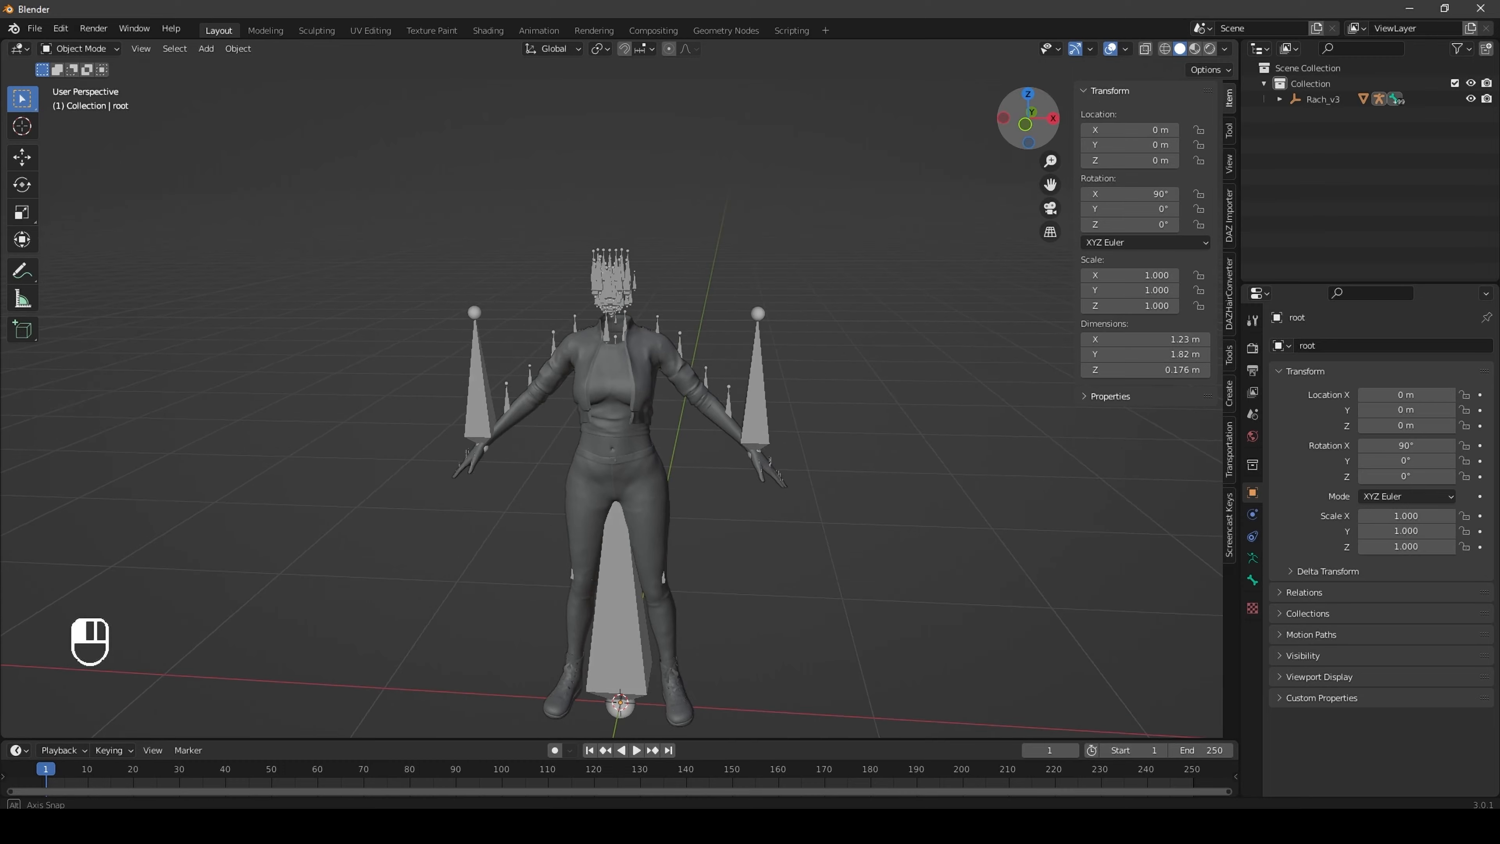
{"action": "left_click_drag", "start_coordinate": [1028, 125], "coordinate": [765, 124]}
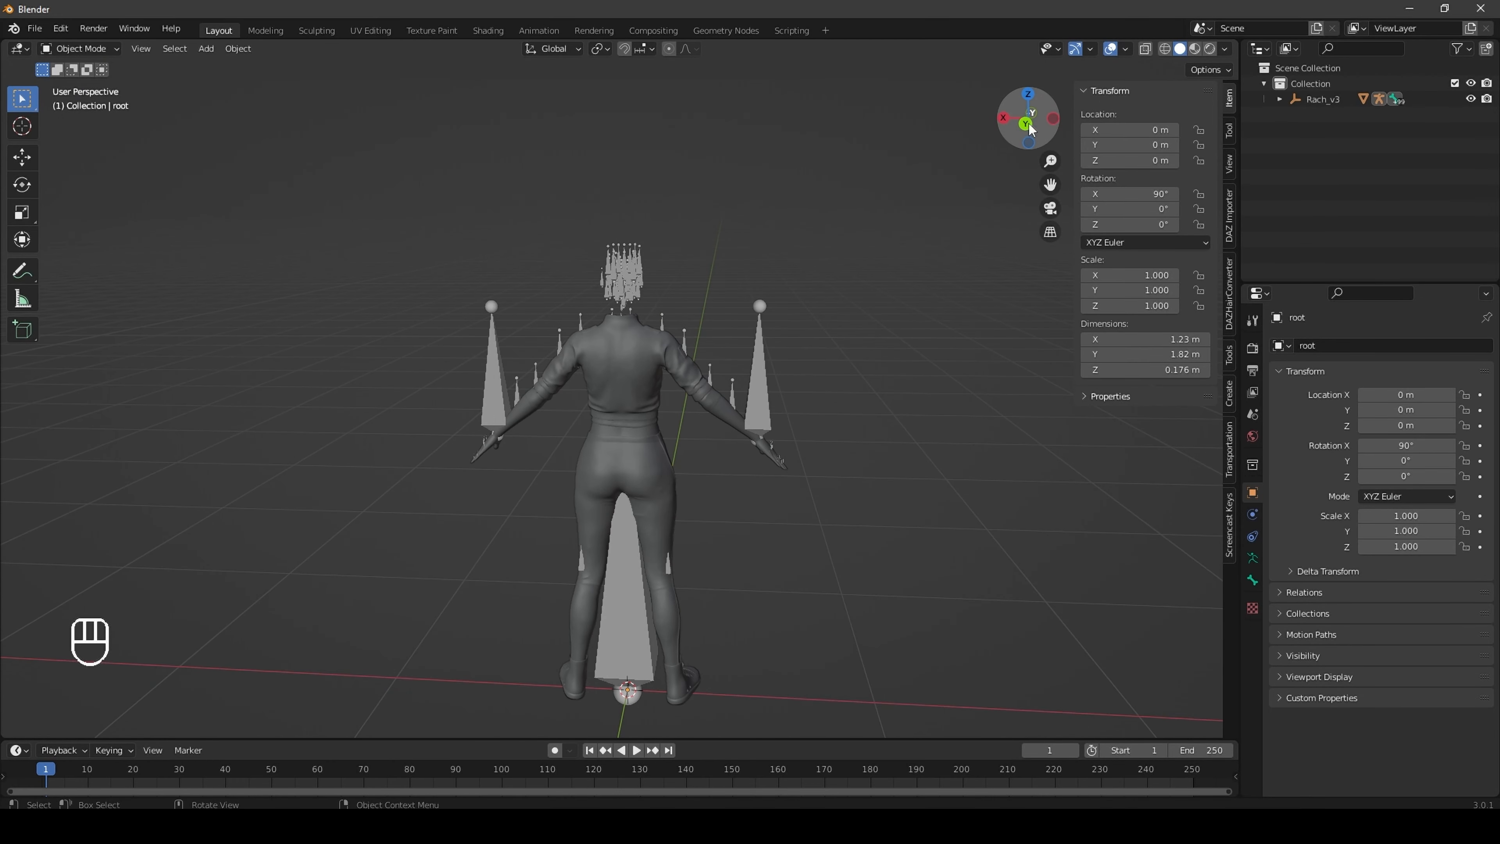
{"action": "left_click", "coordinate": [1027, 124]}
{"action": "left_click", "coordinate": [1280, 100]}
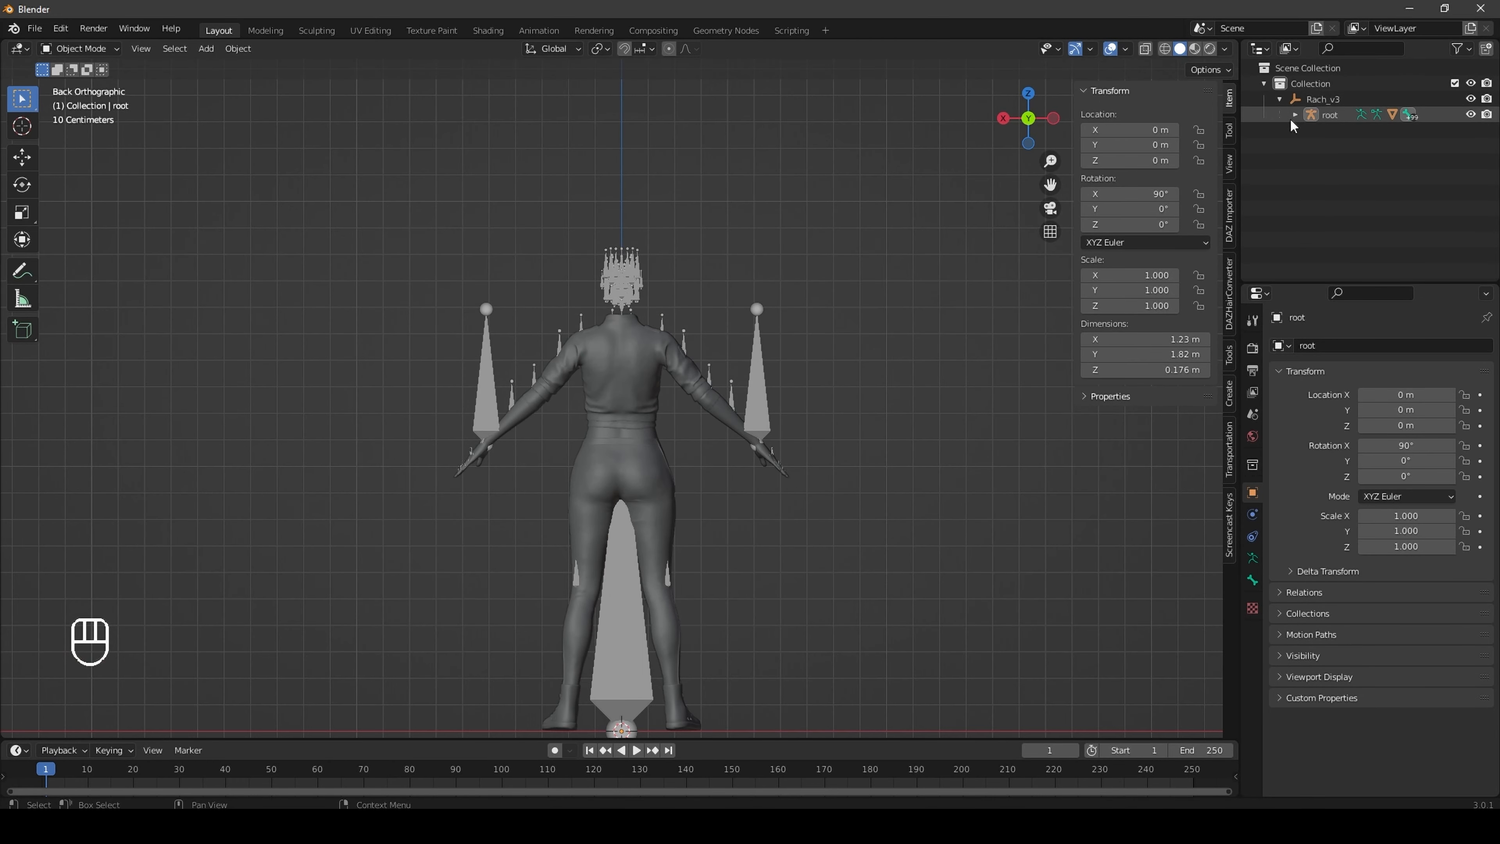
{"action": "left_click", "coordinate": [1294, 116]}
{"action": "left_click", "coordinate": [1354, 161]}
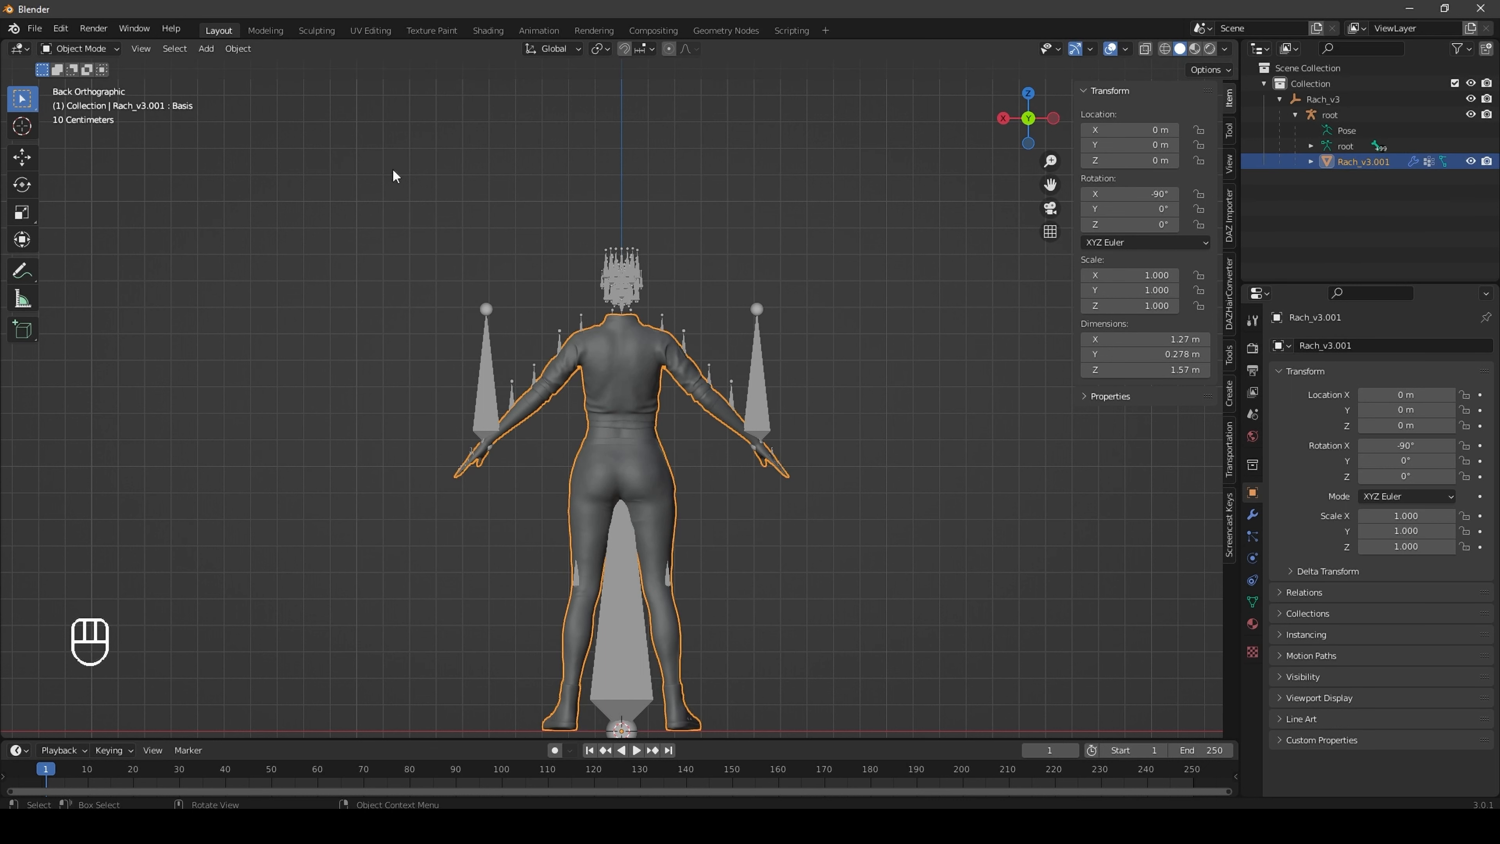
{"action": "left_click", "coordinate": [316, 30]}
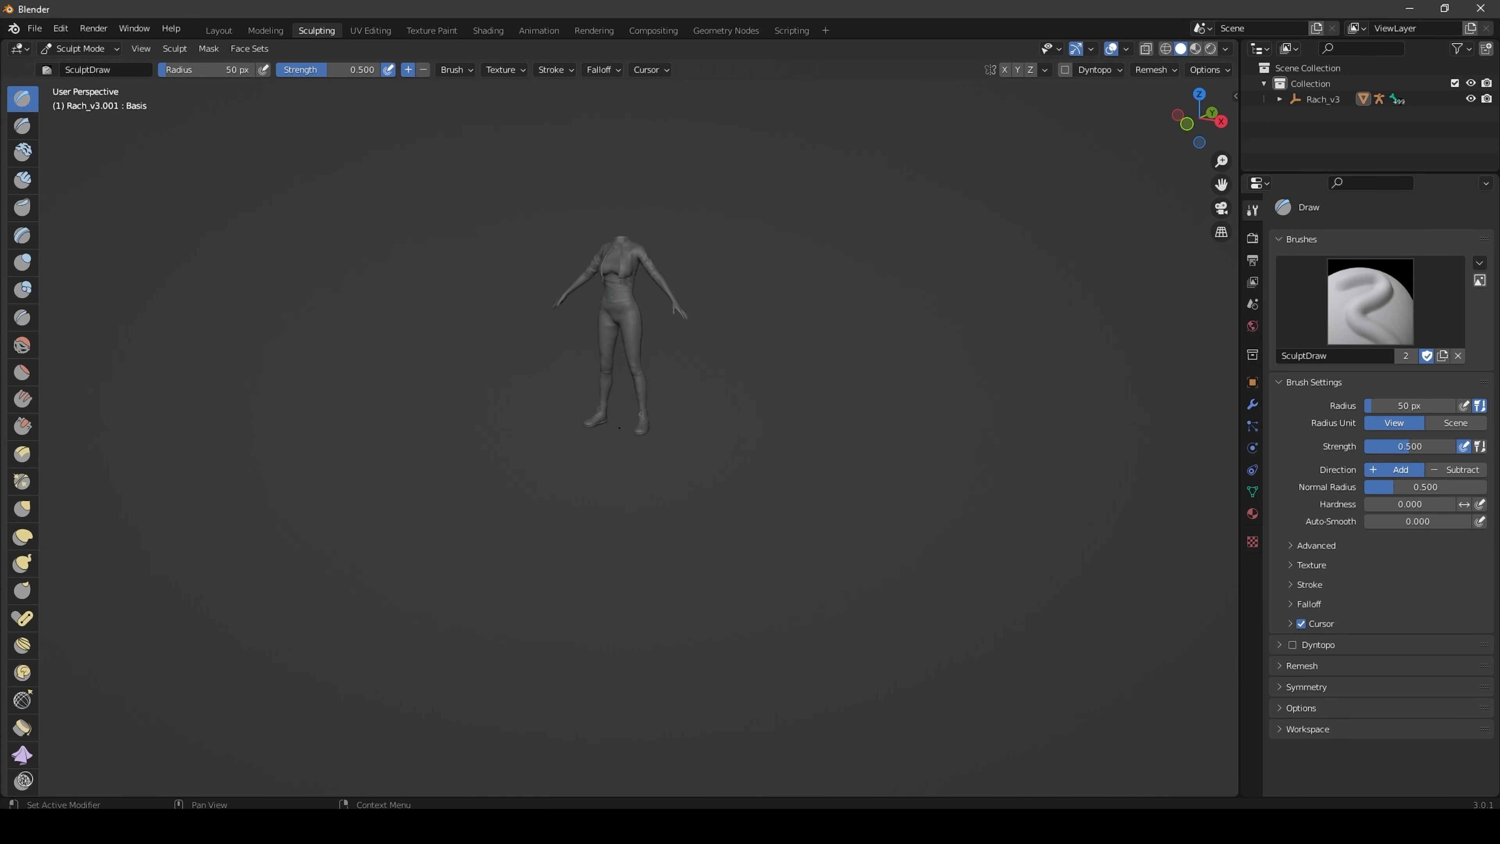
Frame the body's back for sculpting and choose the Inflate brush with a radius of 101 px
{"action": "left_click_drag", "start_coordinate": [1206, 120], "coordinate": [957, 121]}
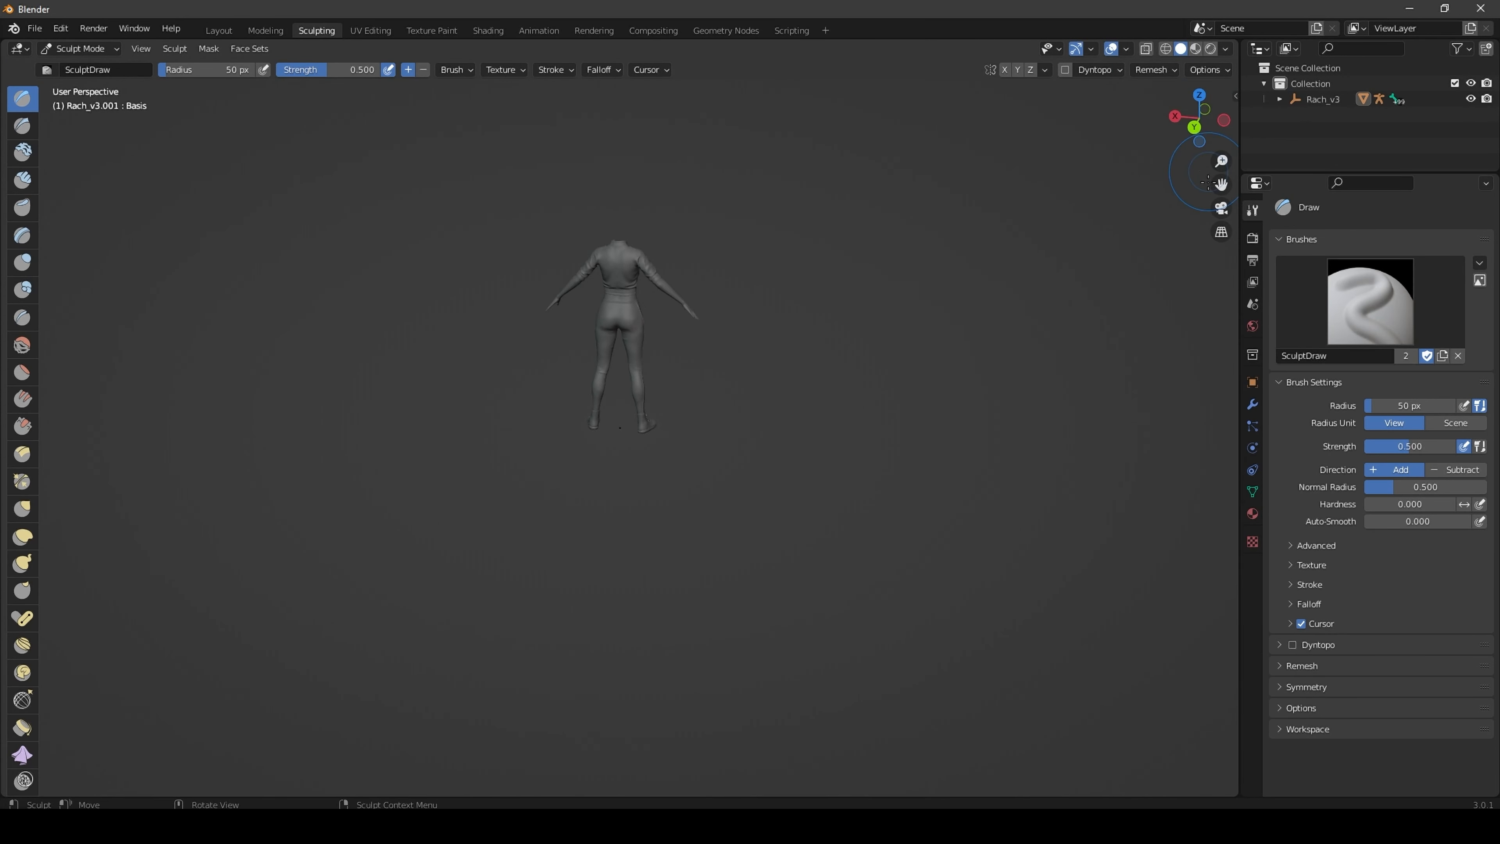
{"action": "left_click_drag", "start_coordinate": [1222, 184], "coordinate": [1297, 291]}
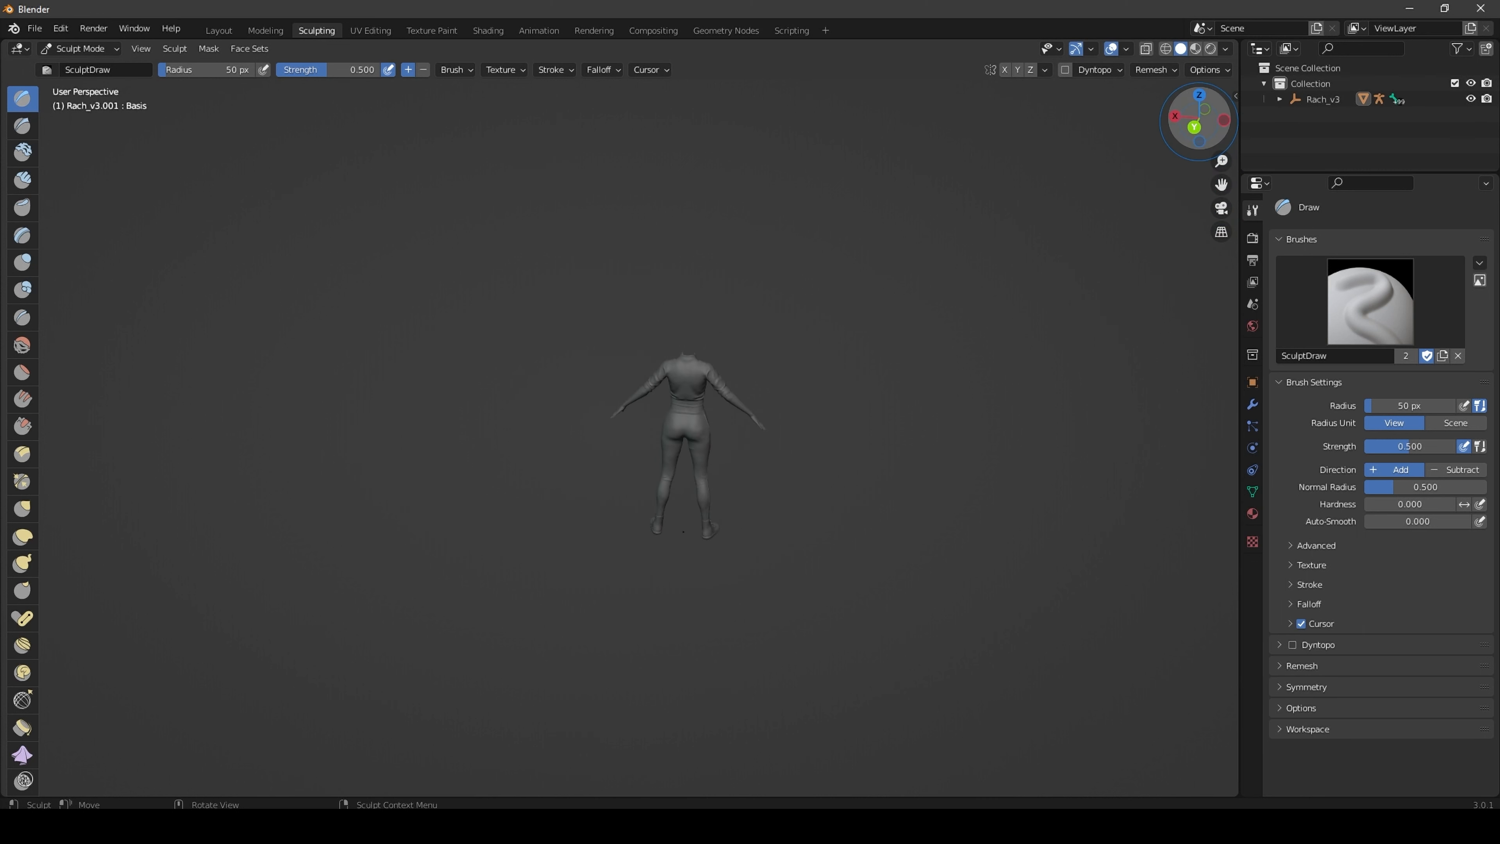
{"action": "scroll", "coordinate": [977, 246], "scroll_direction": "up", "scroll_amount": 2}
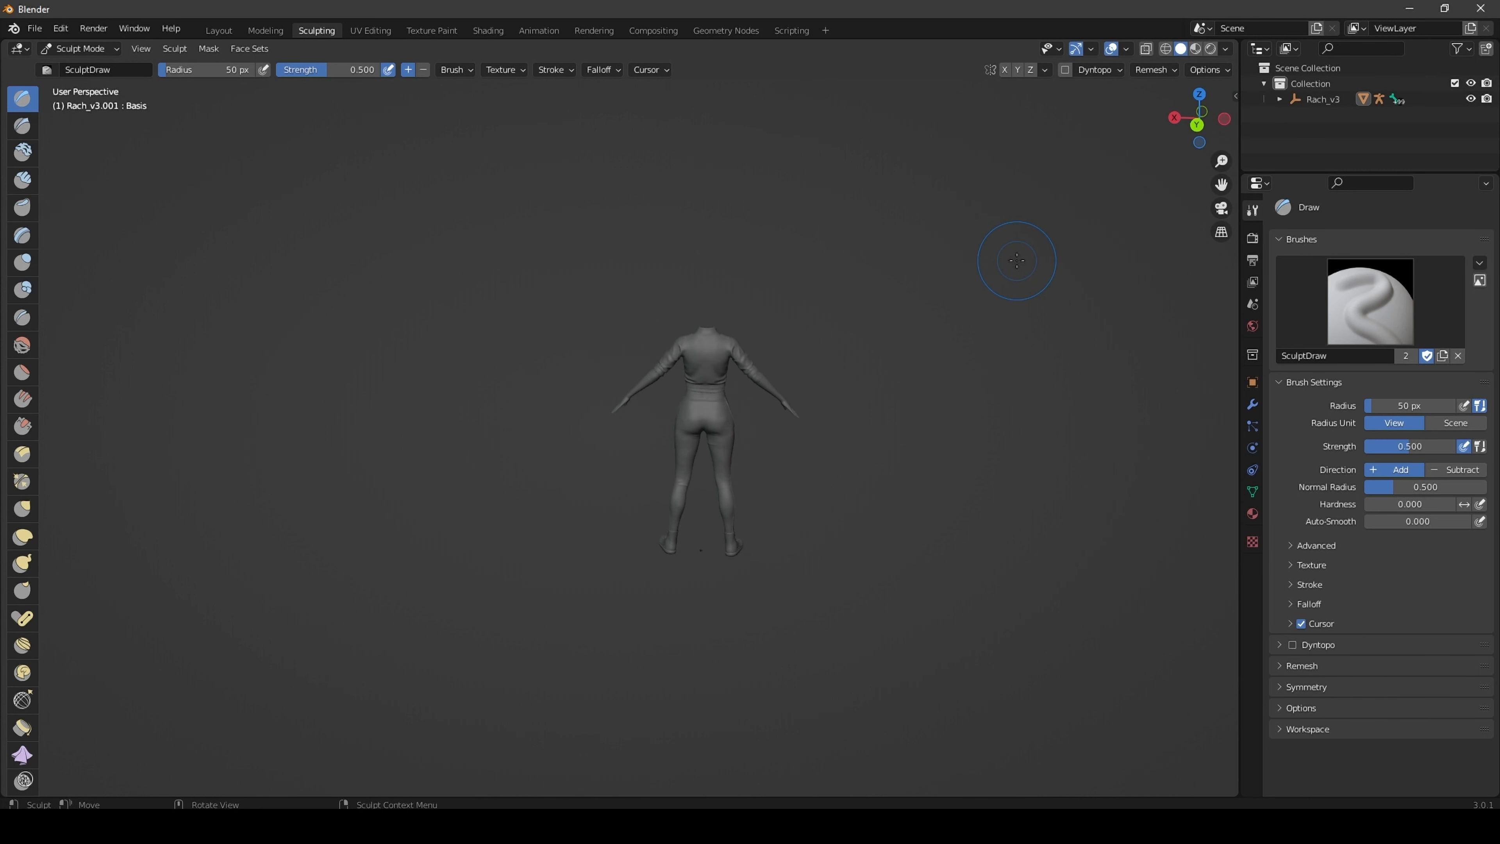
{"action": "scroll", "coordinate": [1017, 260], "scroll_direction": "up", "scroll_amount": 5}
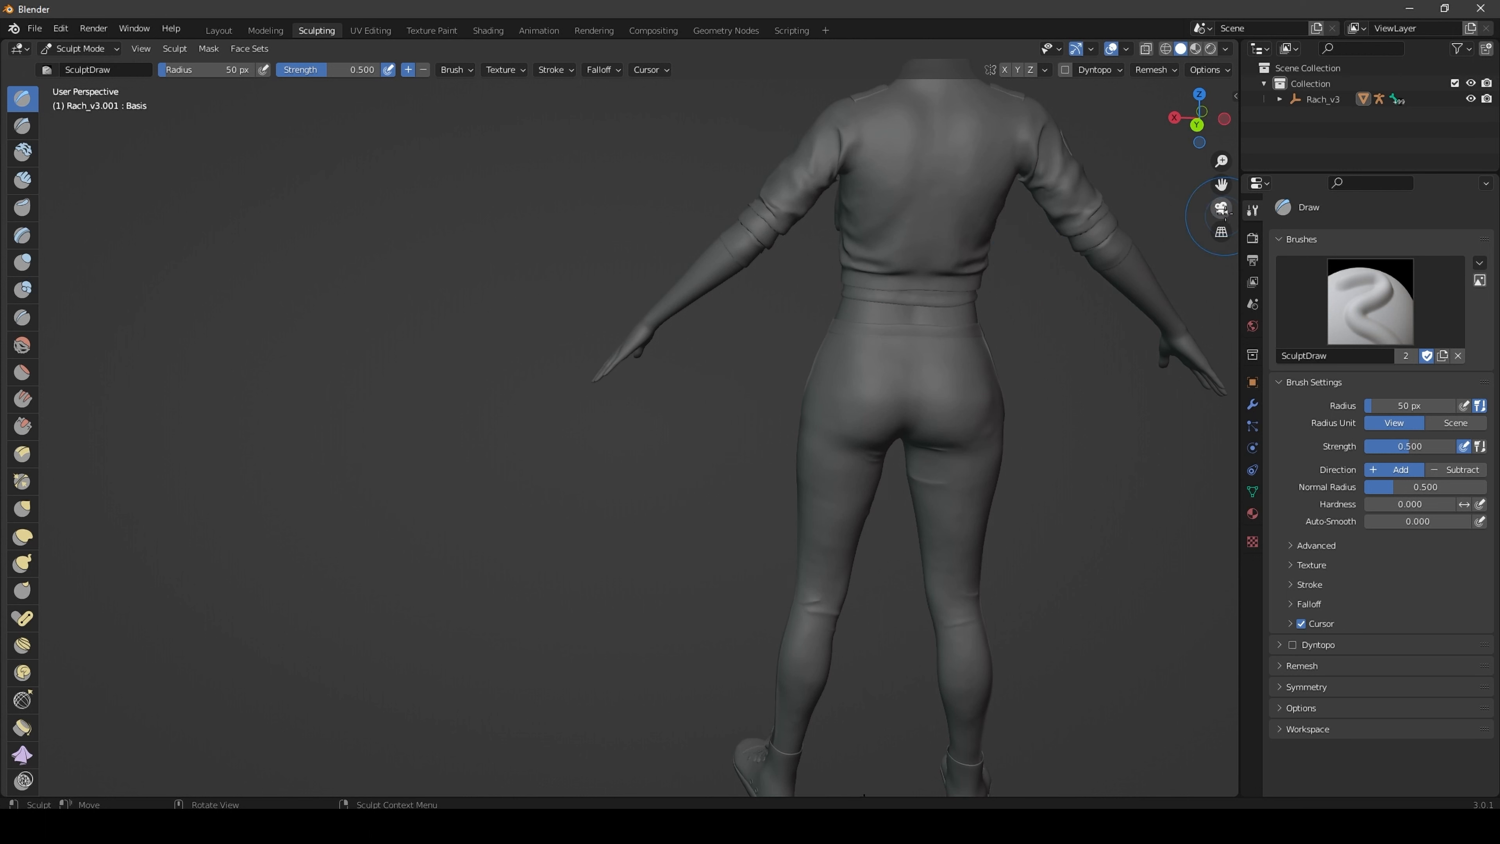
{"action": "left_click_drag", "start_coordinate": [1221, 184], "coordinate": [932, 356]}
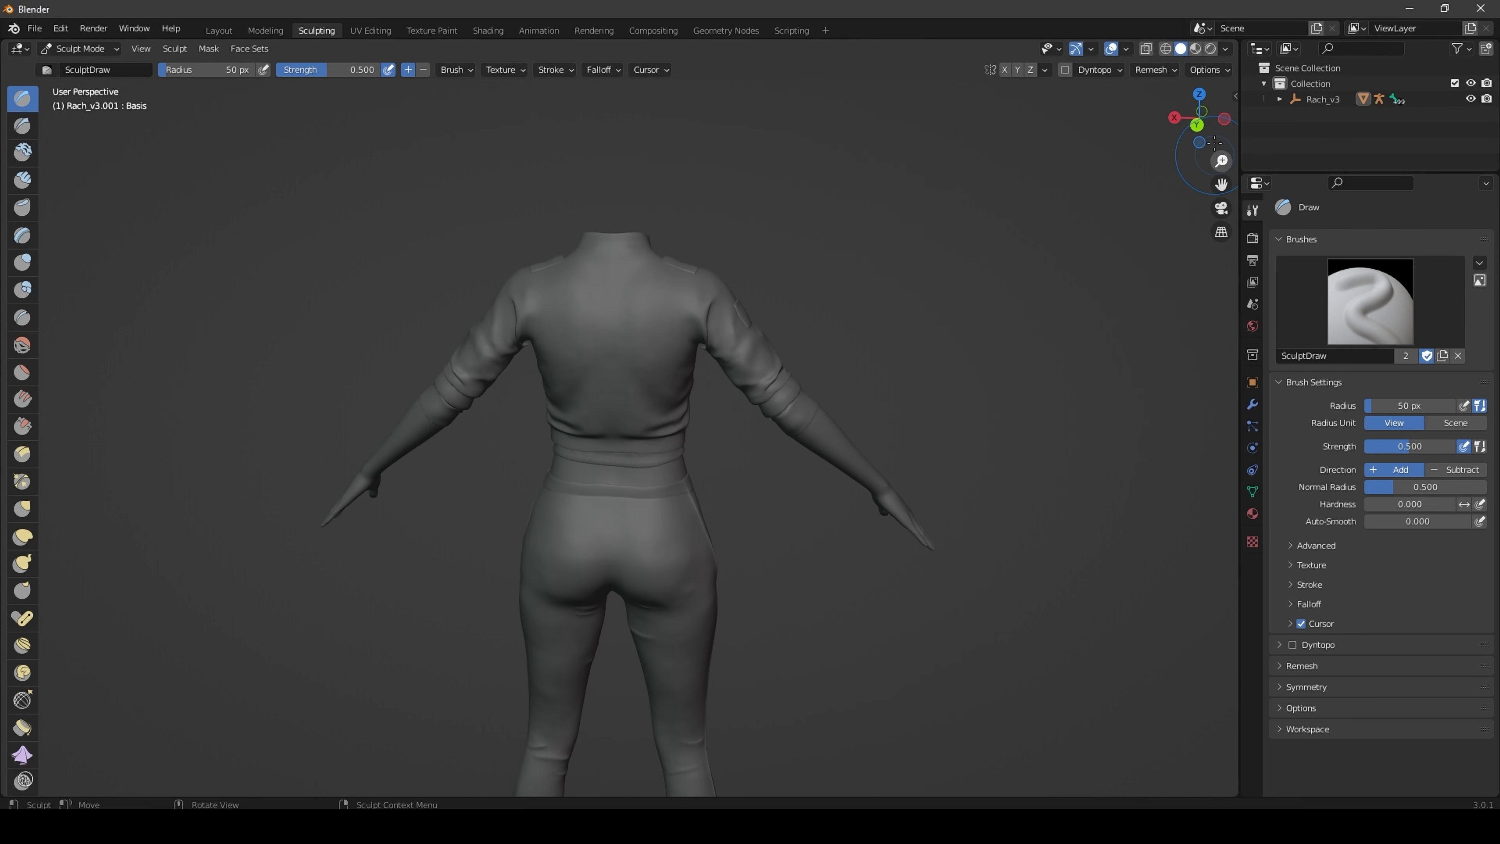
{"action": "left_click_drag", "start_coordinate": [1195, 125], "coordinate": [1199, 122]}
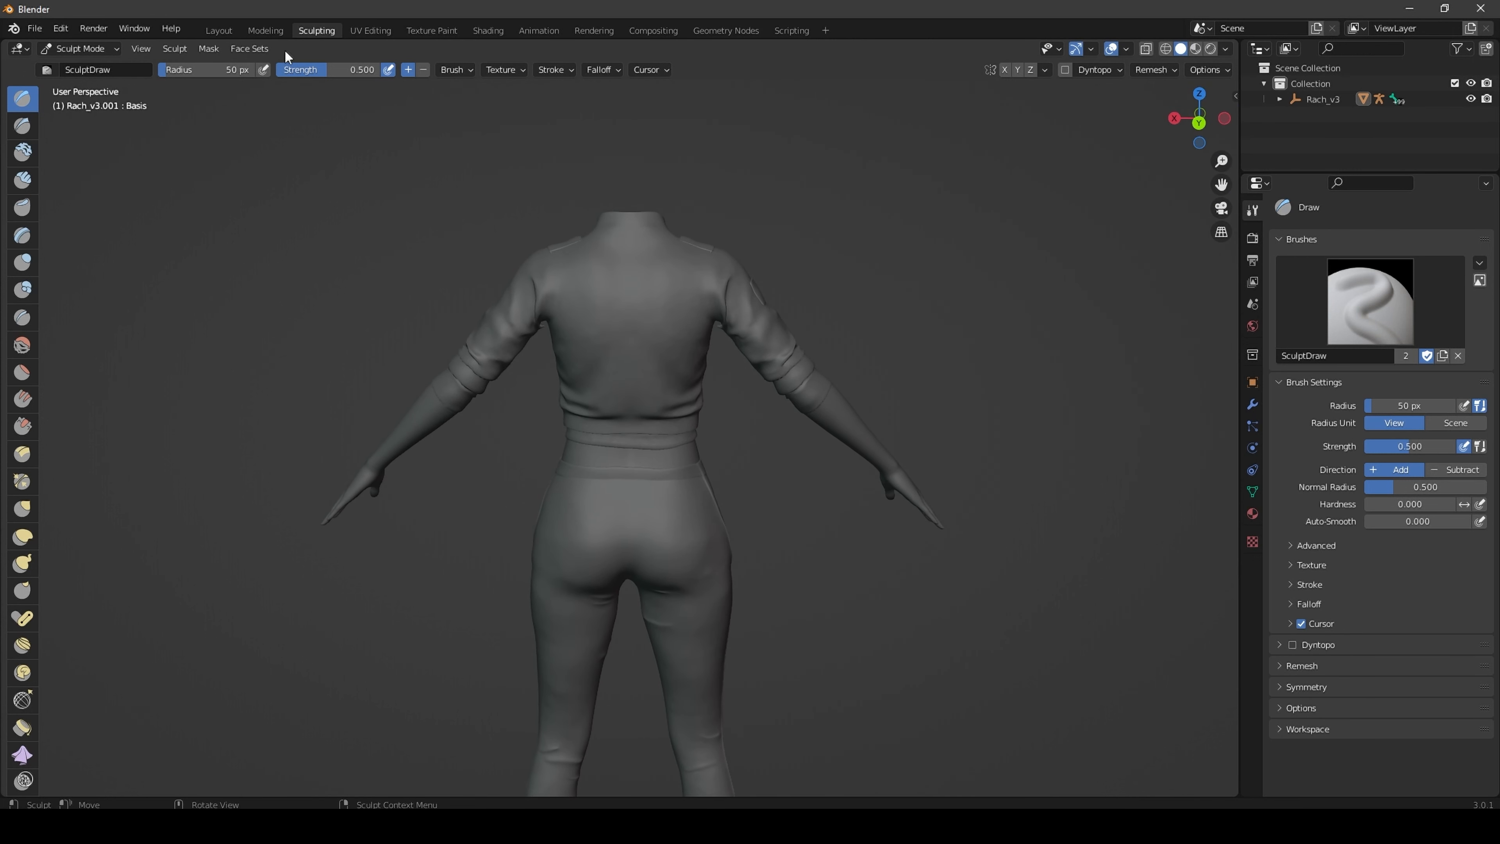
{"action": "left_click", "coordinate": [24, 263]}
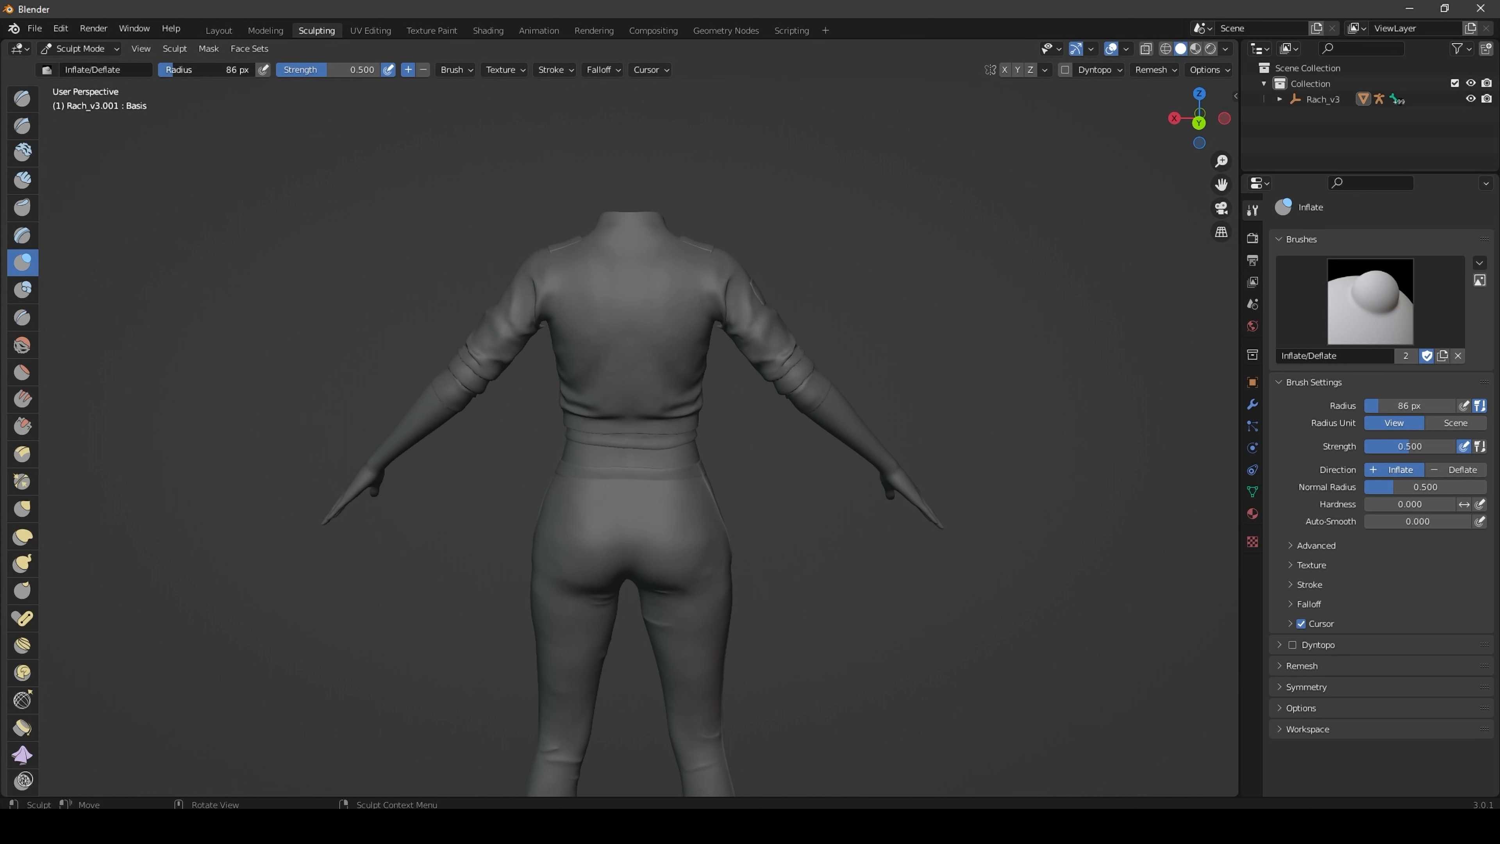
{"action": "left_click_drag", "start_coordinate": [201, 69], "coordinate": [214, 69]}
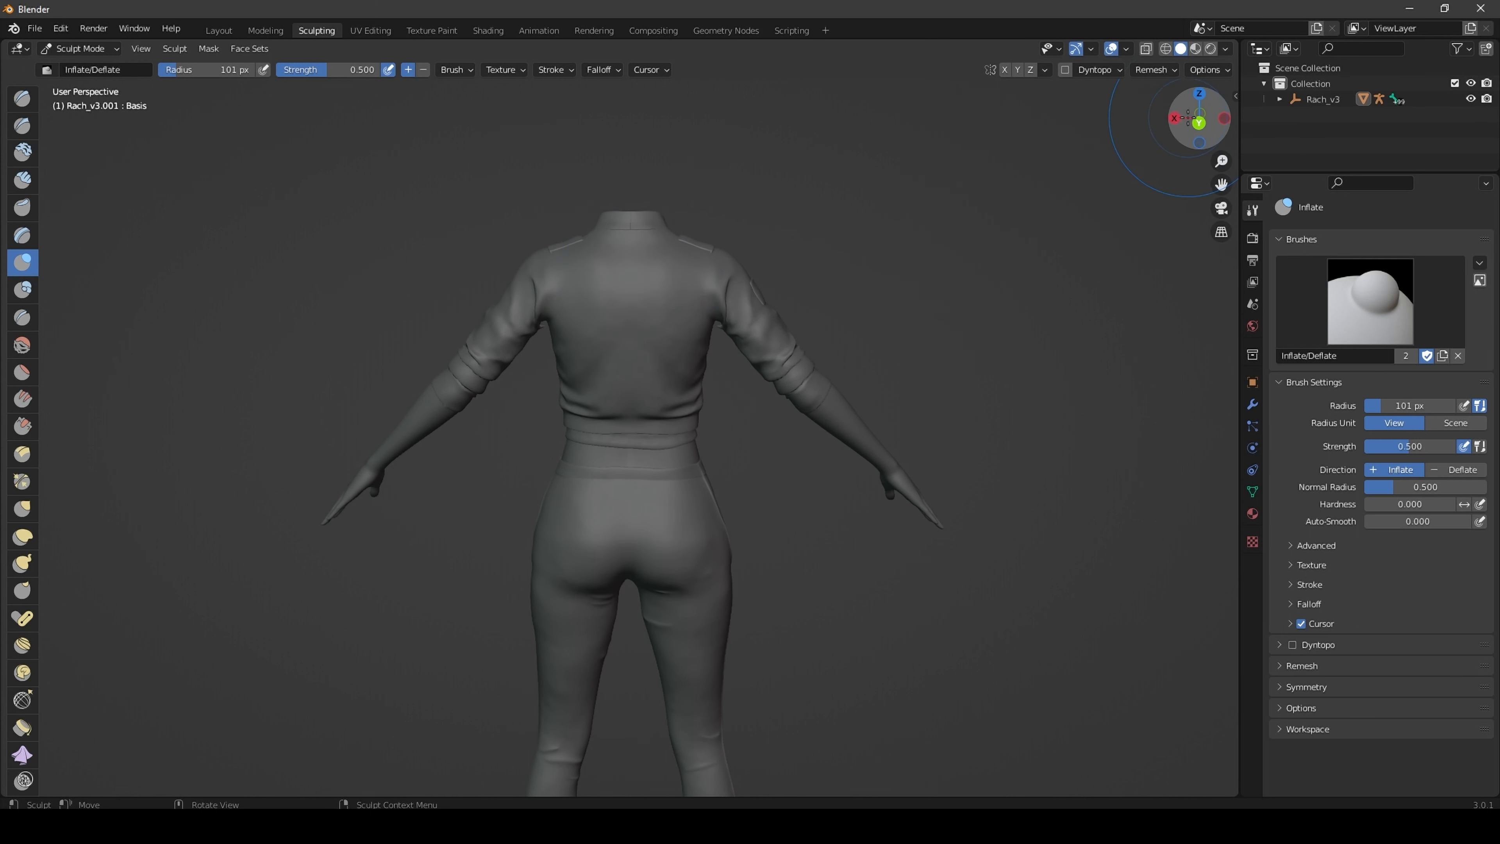
Examine the jacket and neck on the front of the mesh and compare them with Rach_v3_BP in Unreal Editor
{"action": "mouse_move", "coordinate": [1199, 119]}
{"action": "left_mouse_down"}
{"action": "mouse_move", "coordinate": [1143, 125]}
{"action": "mouse_move", "coordinate": [1199, 121]}
{"action": "left_mouse_up"}
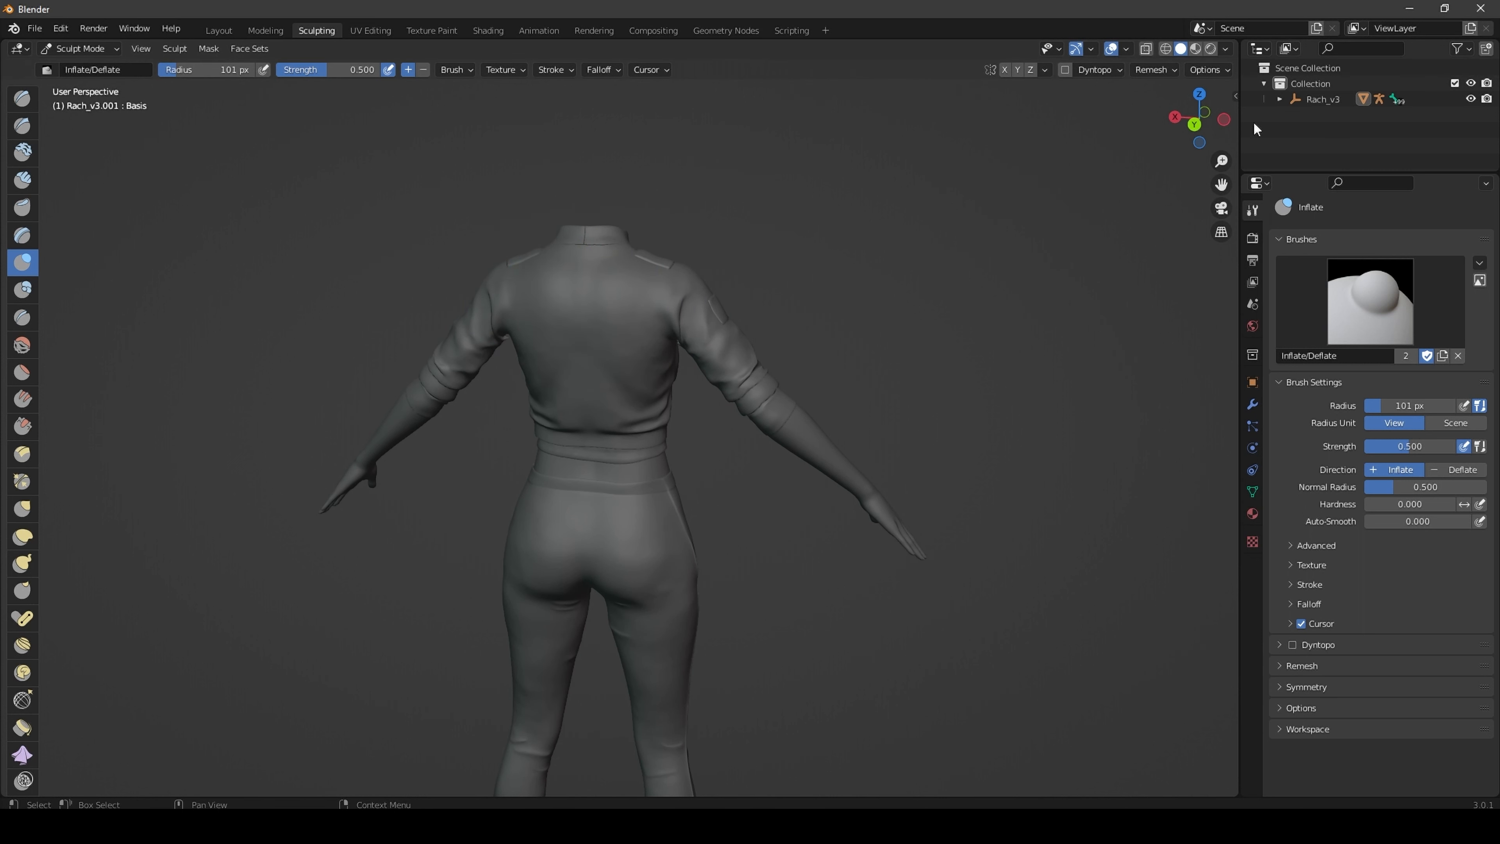
{"action": "left_click_drag", "start_coordinate": [1199, 118], "coordinate": [1099, 123]}
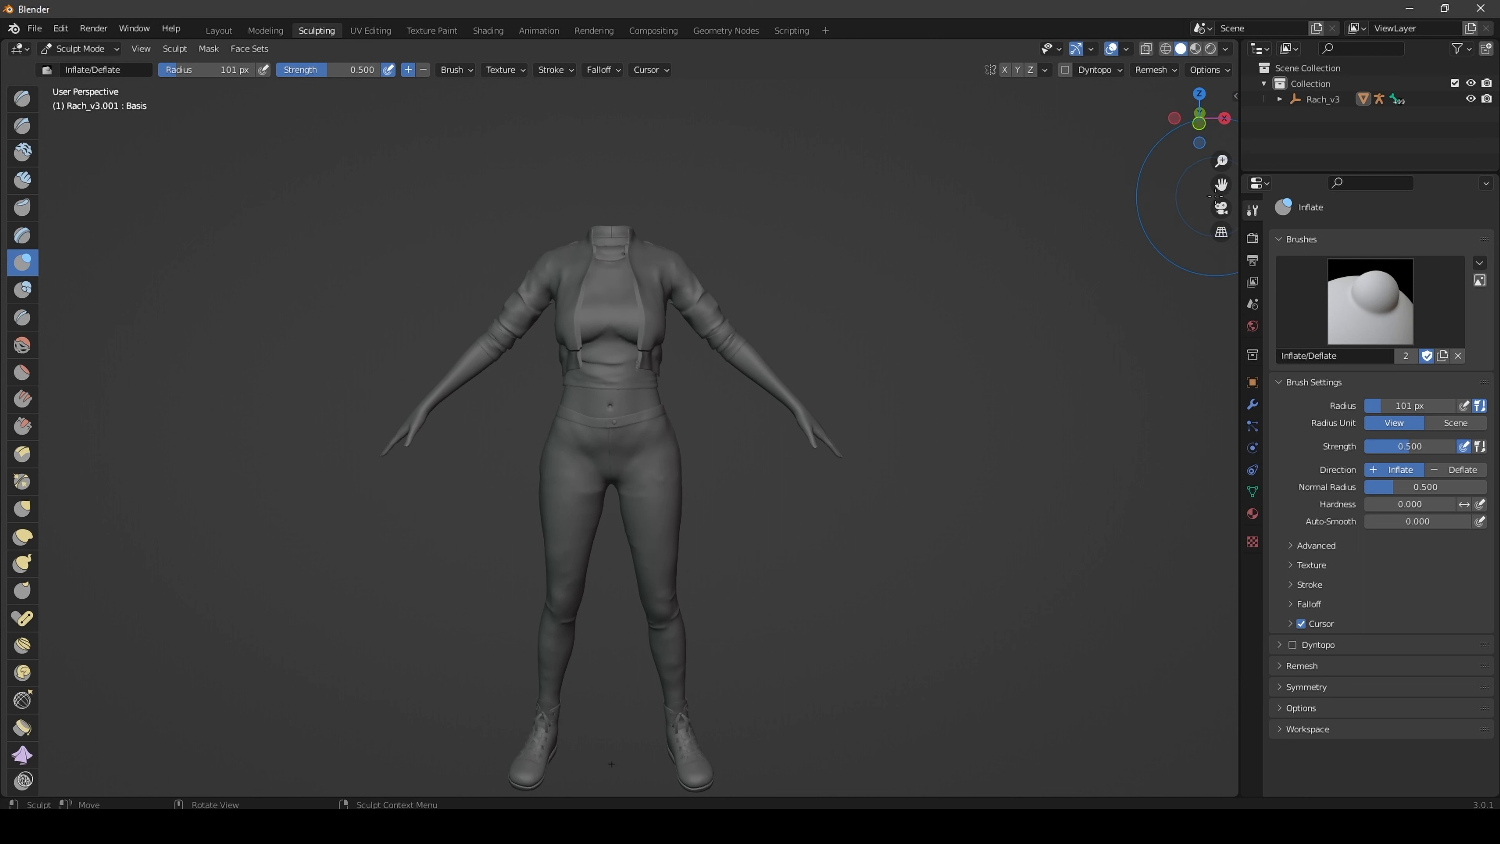
{"action": "left_click_drag", "start_coordinate": [1222, 184], "coordinate": [1239, 285]}
{"action": "scroll", "coordinate": [1025, 334], "scroll_direction": "up", "scroll_amount": 1}
{"action": "scroll", "coordinate": [1035, 339], "scroll_direction": "down", "scroll_amount": 1}
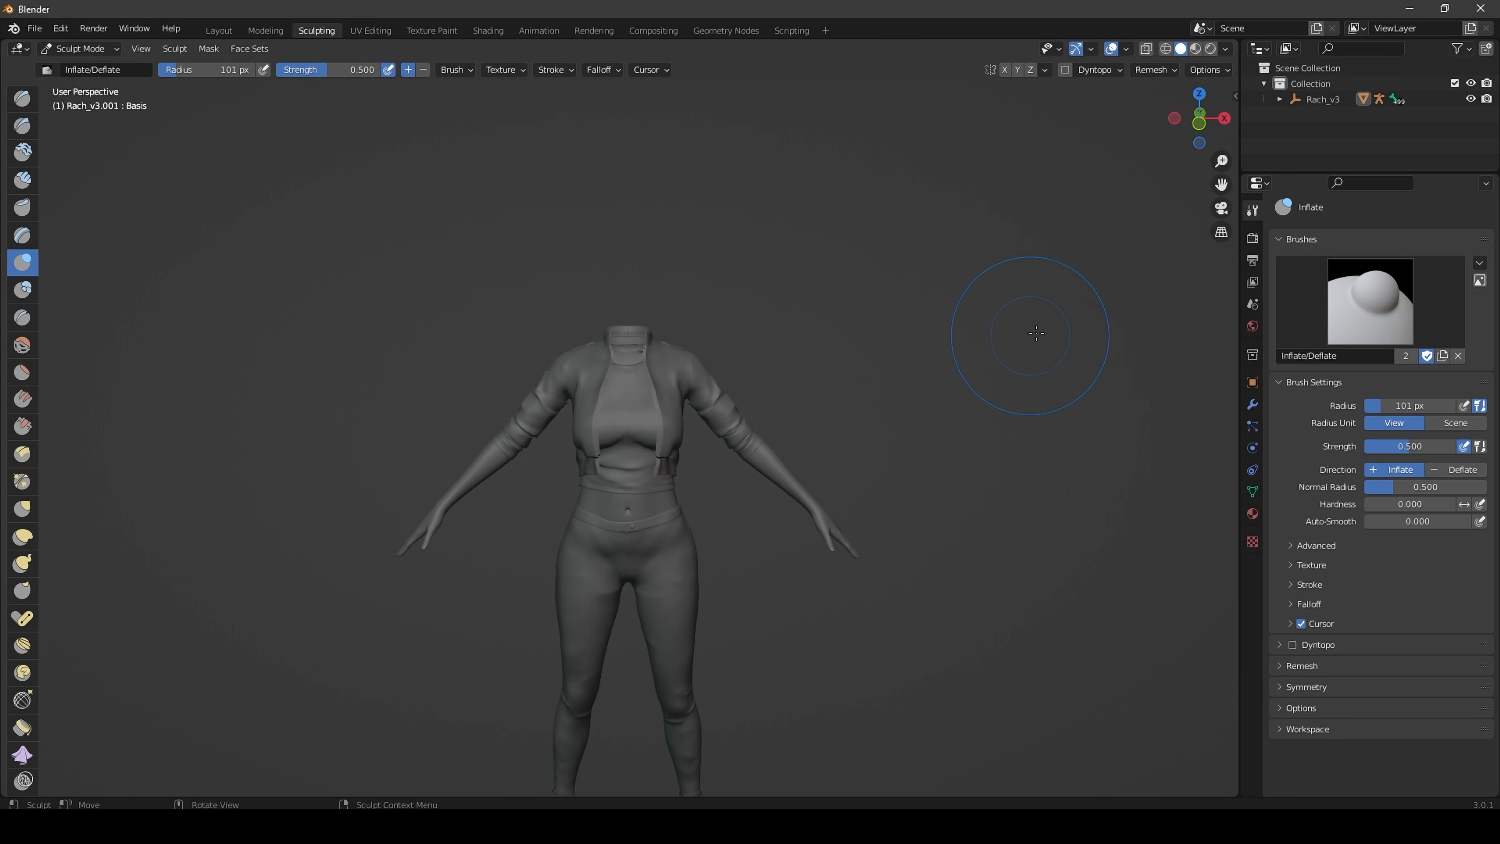
{"action": "scroll", "coordinate": [1042, 331], "scroll_direction": "up", "scroll_amount": 3}
{"action": "scroll", "coordinate": [1046, 326], "scroll_direction": "up", "scroll_amount": 2}
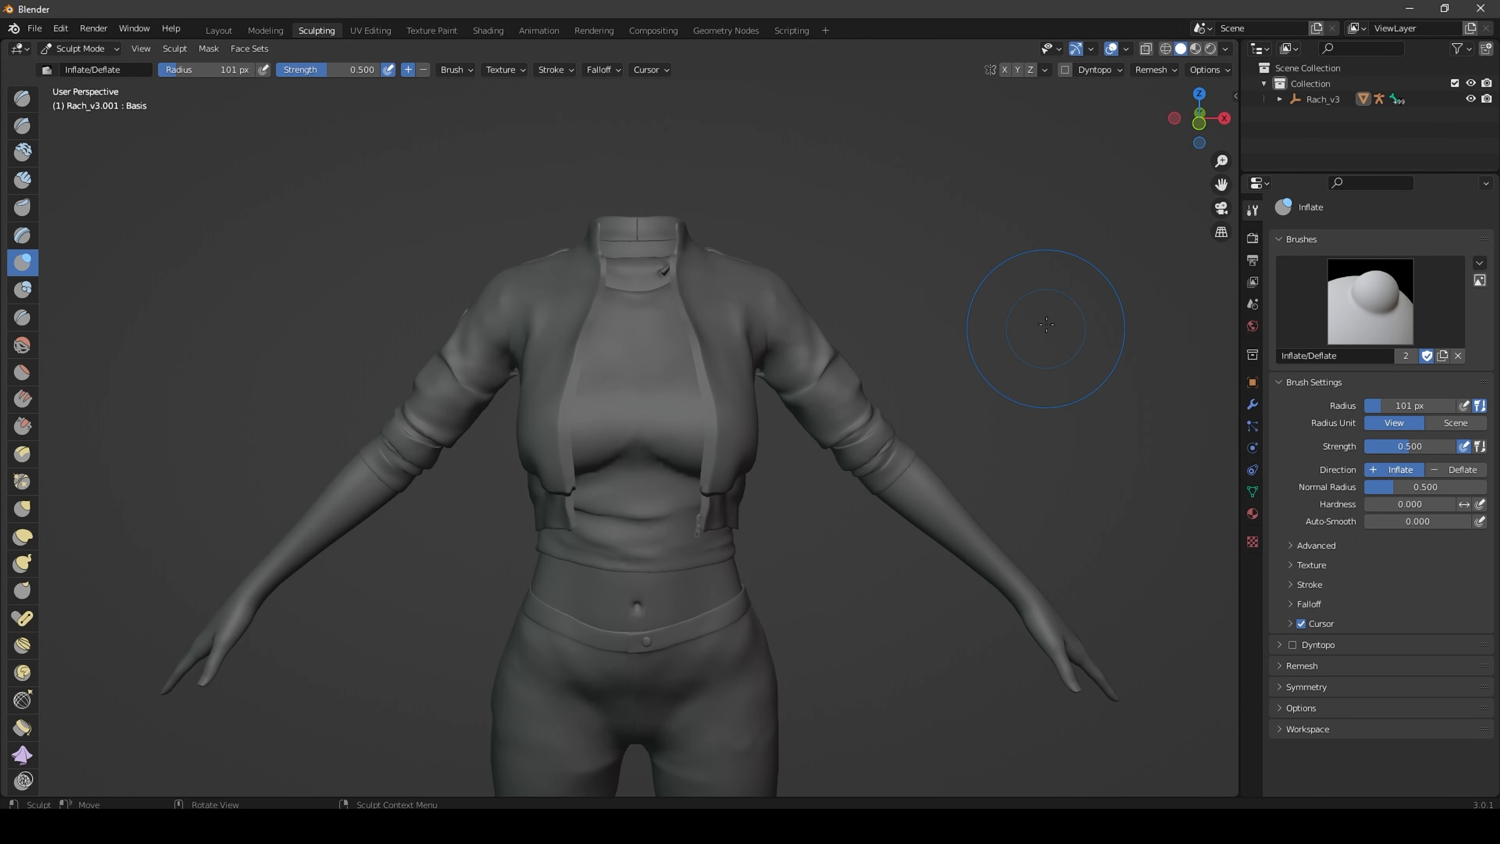
{"action": "mouse_move", "coordinate": [673, 827]}
{"action": "left_click", "coordinate": [662, 775]}
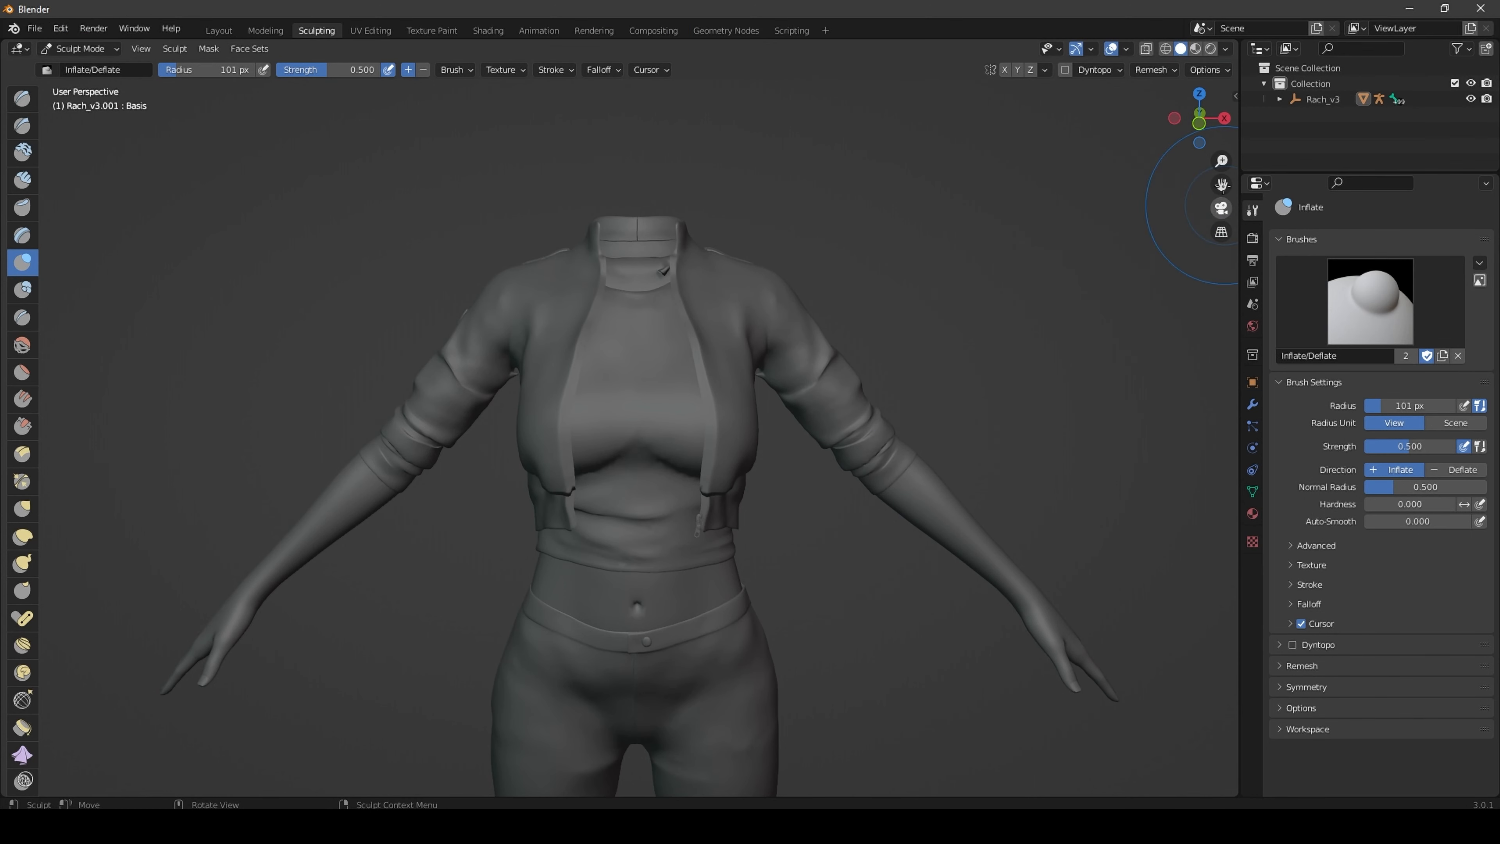
Inflate the upper back of the jacket just below the collar with several horizontal strokes between the shoulders
{"action": "left_click_drag", "start_coordinate": [1199, 121], "coordinate": [1108, 159]}
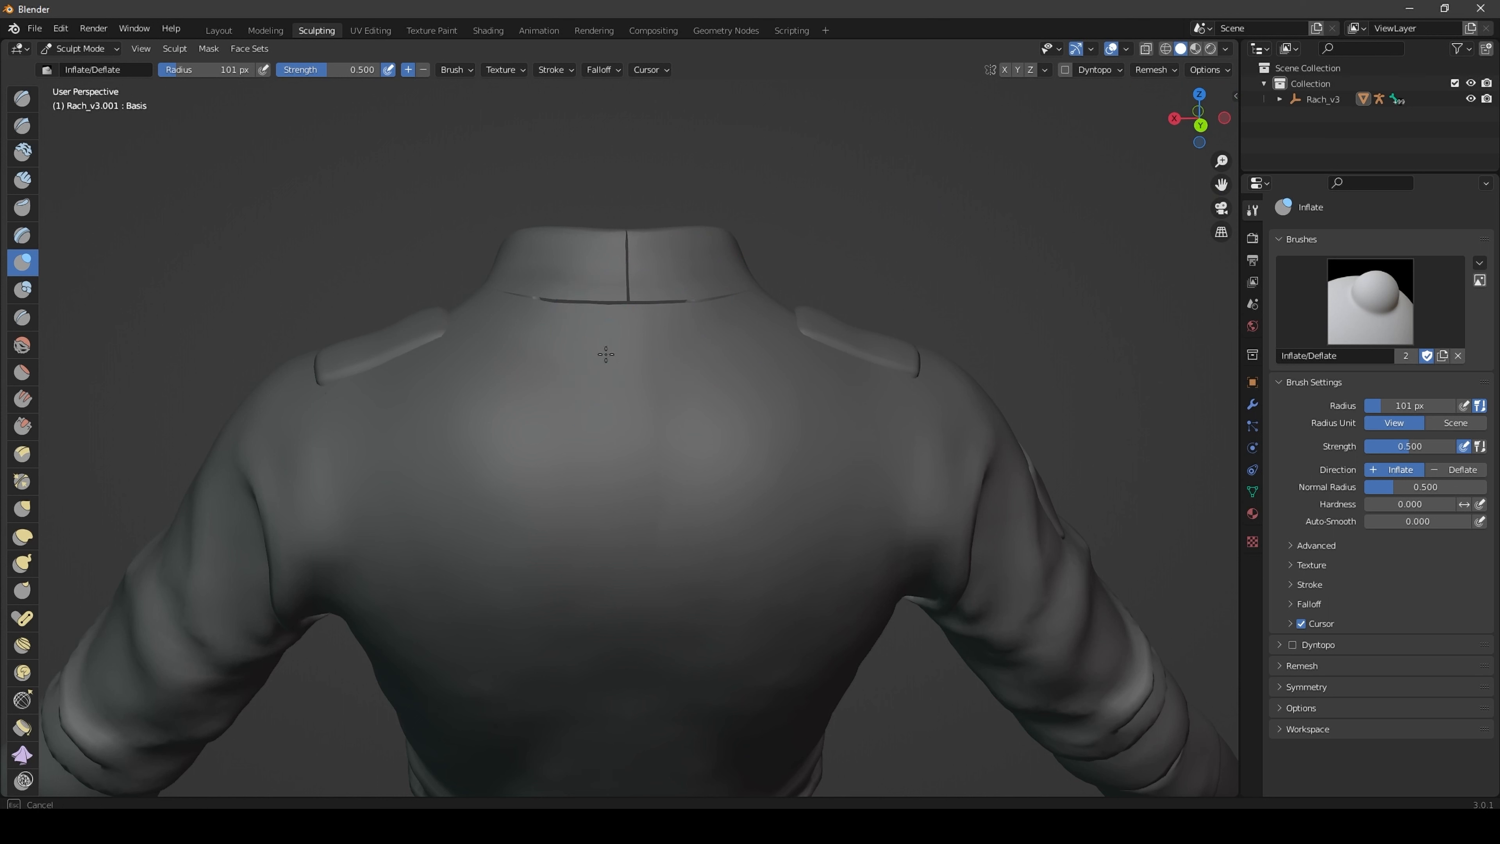
{"action": "mouse_move", "coordinate": [458, 332]}
{"action": "left_mouse_down"}
{"action": "mouse_move", "coordinate": [723, 339]}
{"action": "mouse_move", "coordinate": [679, 336]}
{"action": "left_mouse_up"}
{"action": "left_click_drag", "start_coordinate": [730, 336], "coordinate": [497, 339]}
{"action": "mouse_move", "coordinate": [502, 337]}
{"action": "left_mouse_down"}
{"action": "mouse_move", "coordinate": [482, 337]}
{"action": "mouse_move", "coordinate": [470, 362]}
{"action": "left_mouse_up"}
{"action": "left_click_drag", "start_coordinate": [771, 349], "coordinate": [784, 354]}
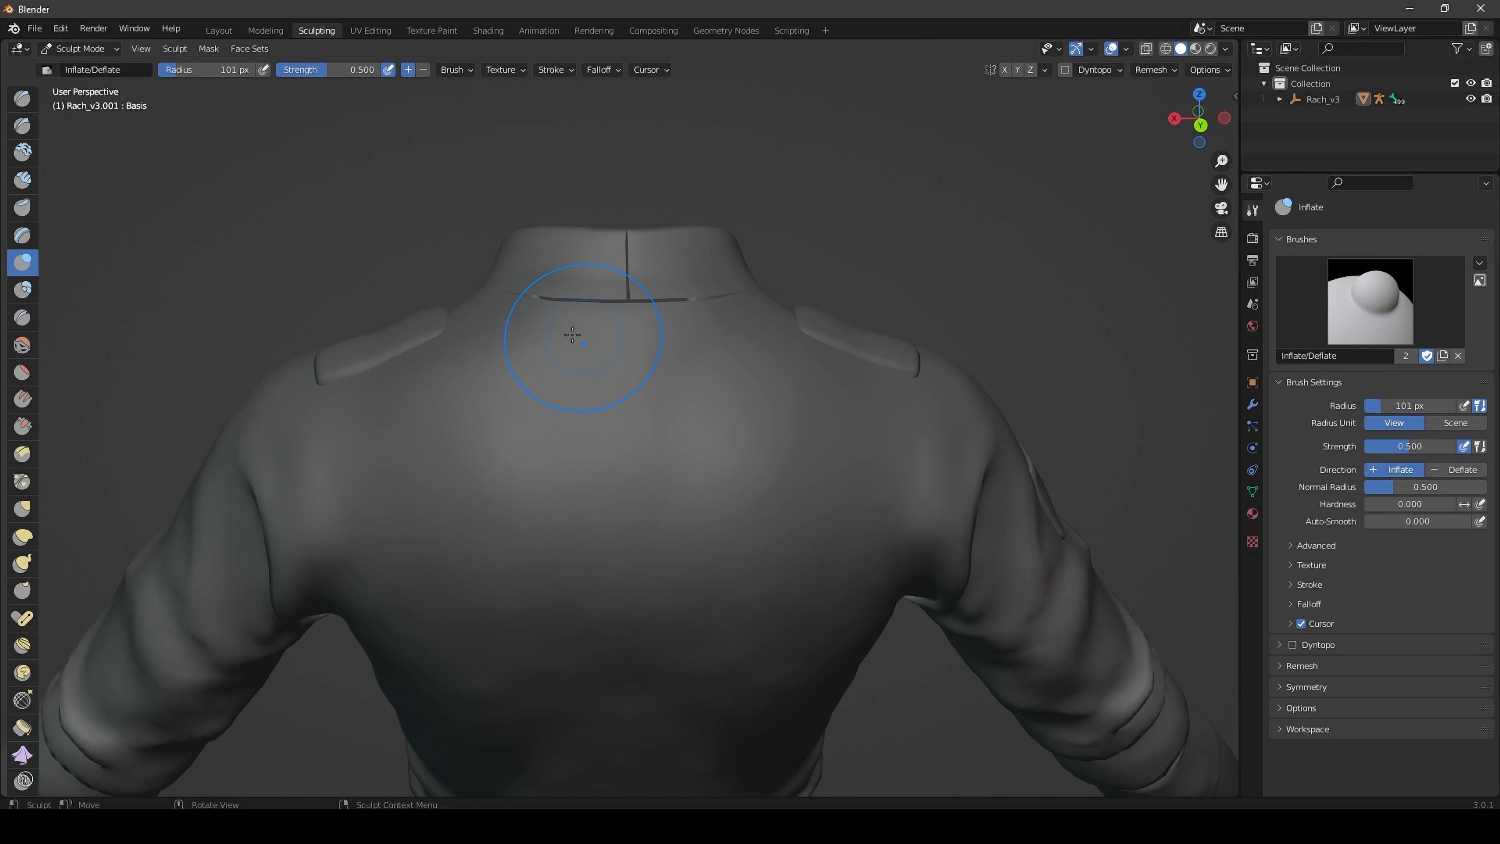
{"action": "left_click_drag", "start_coordinate": [568, 336], "coordinate": [680, 343]}
{"action": "left_click_drag", "start_coordinate": [582, 379], "coordinate": [706, 387]}
{"action": "left_click_drag", "start_coordinate": [582, 424], "coordinate": [700, 428]}
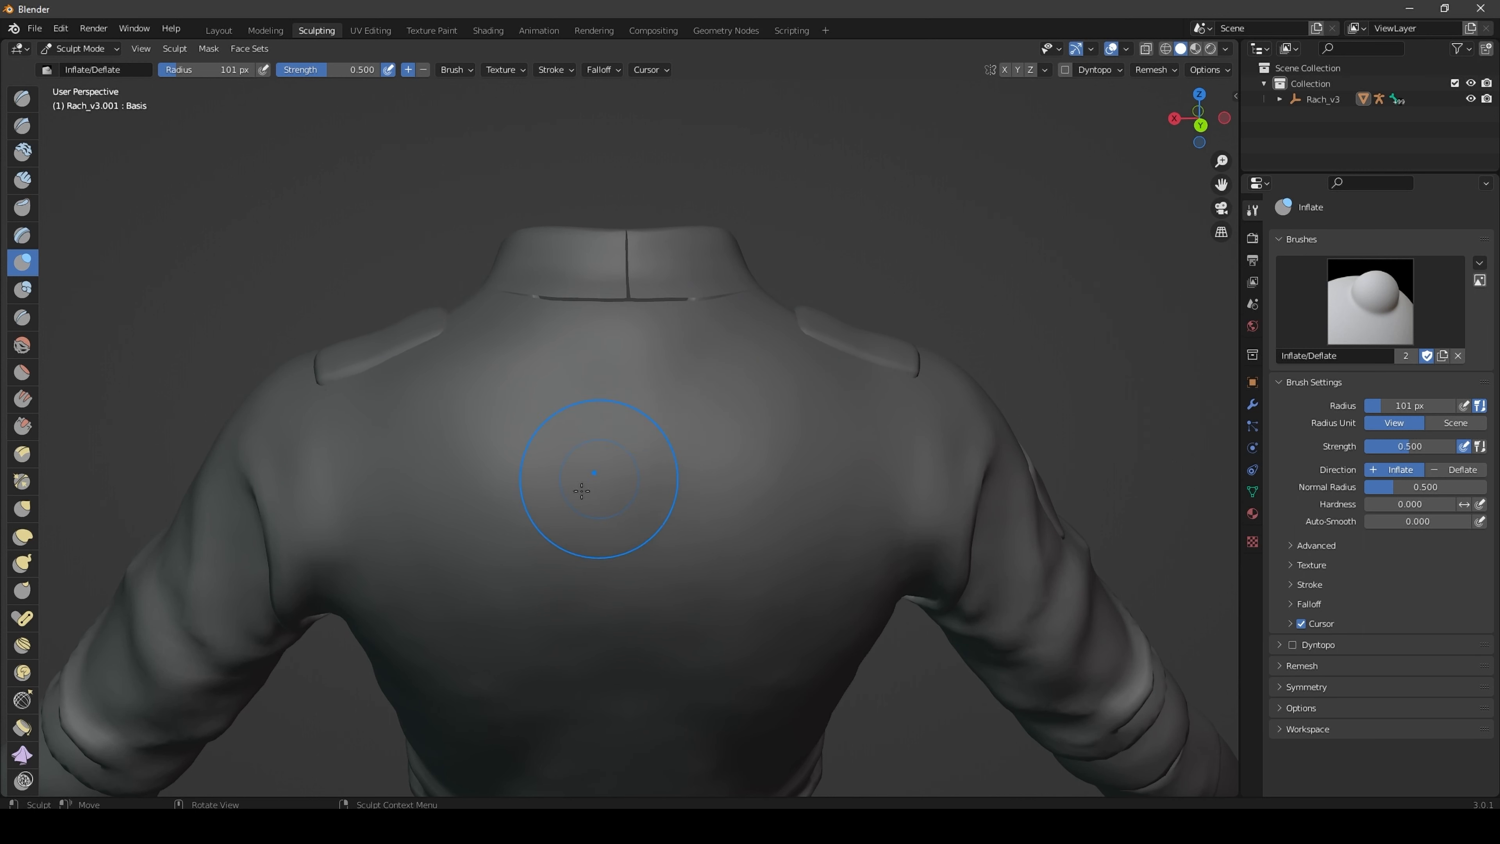
Check the front of Rach_v3_BP in Unreal Editor, and inflate the jacket front beside the collar on the Blender mesh
{"action": "mouse_move", "coordinate": [1200, 119]}
{"action": "left_mouse_down"}
{"action": "mouse_move", "coordinate": [1064, 122]}
{"action": "mouse_move", "coordinate": [1453, 108]}
{"action": "left_mouse_up"}
{"action": "left_click", "coordinate": [598, 827]}
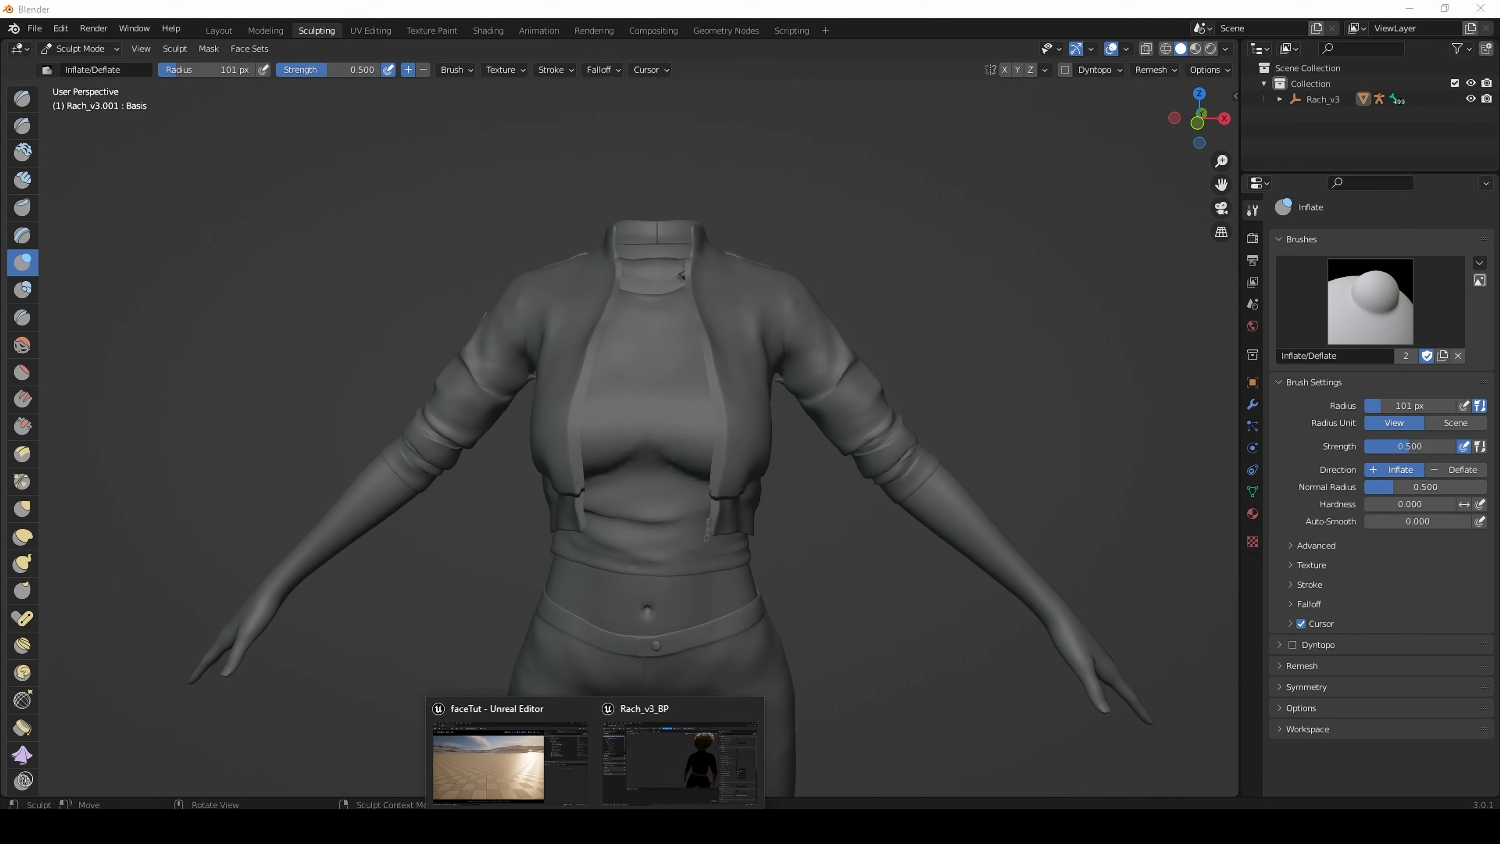
{"action": "left_click", "coordinate": [699, 779]}
{"action": "right_click_drag", "start_coordinate": [877, 468], "coordinate": [791, 440]}
{"action": "left_click_drag", "start_coordinate": [792, 440], "coordinate": [951, 366]}
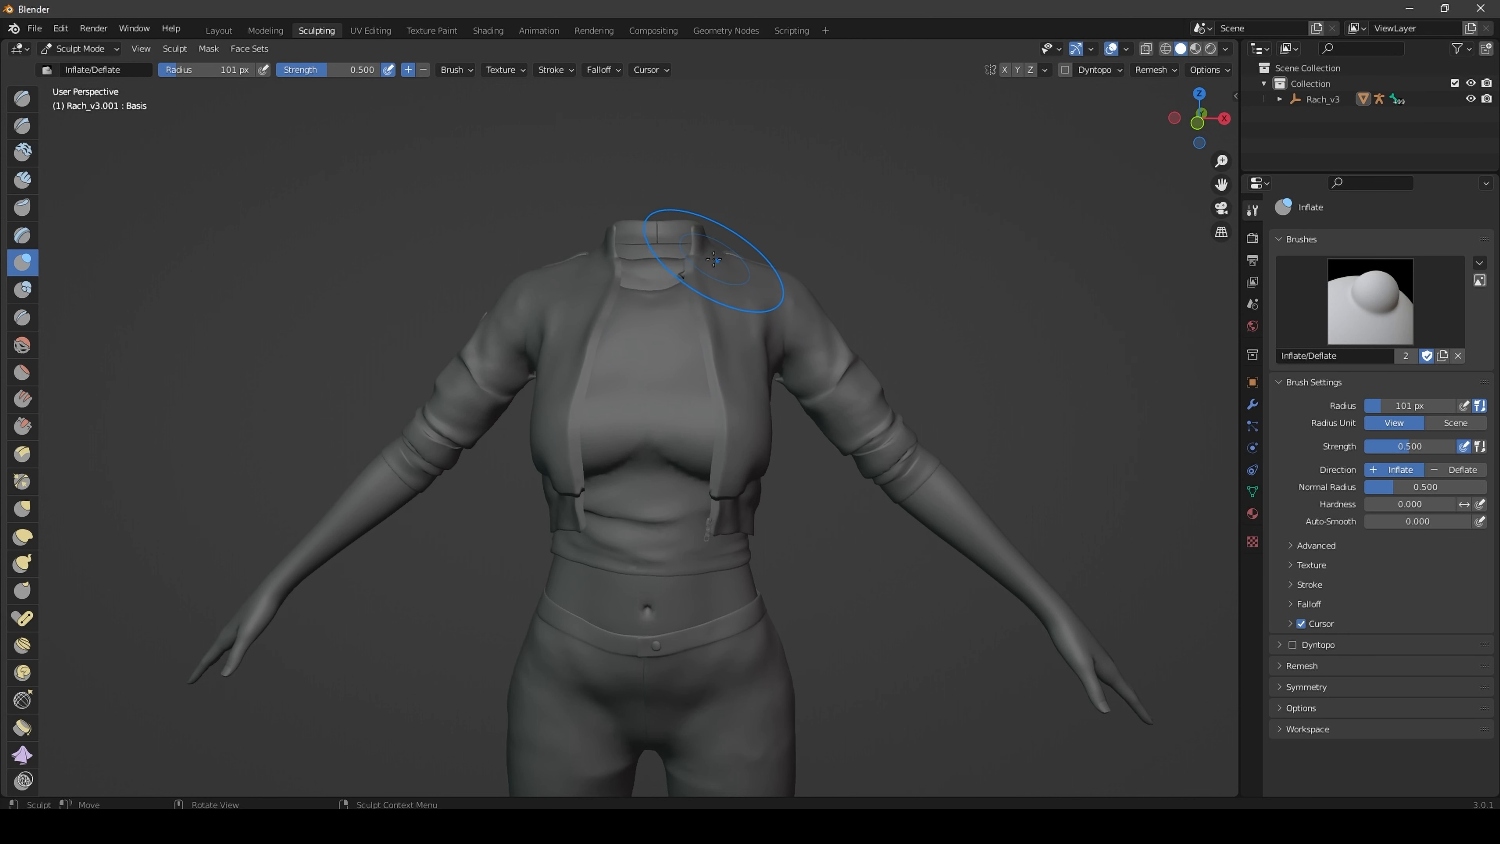
{"action": "mouse_move", "coordinate": [713, 259]}
{"action": "left_mouse_down"}
{"action": "mouse_move", "coordinate": [791, 258]}
{"action": "mouse_move", "coordinate": [764, 301]}
{"action": "mouse_move", "coordinate": [777, 261]}
{"action": "mouse_move", "coordinate": [535, 285]}
{"action": "mouse_move", "coordinate": [602, 340]}
{"action": "mouse_move", "coordinate": [718, 334]}
{"action": "left_mouse_up"}
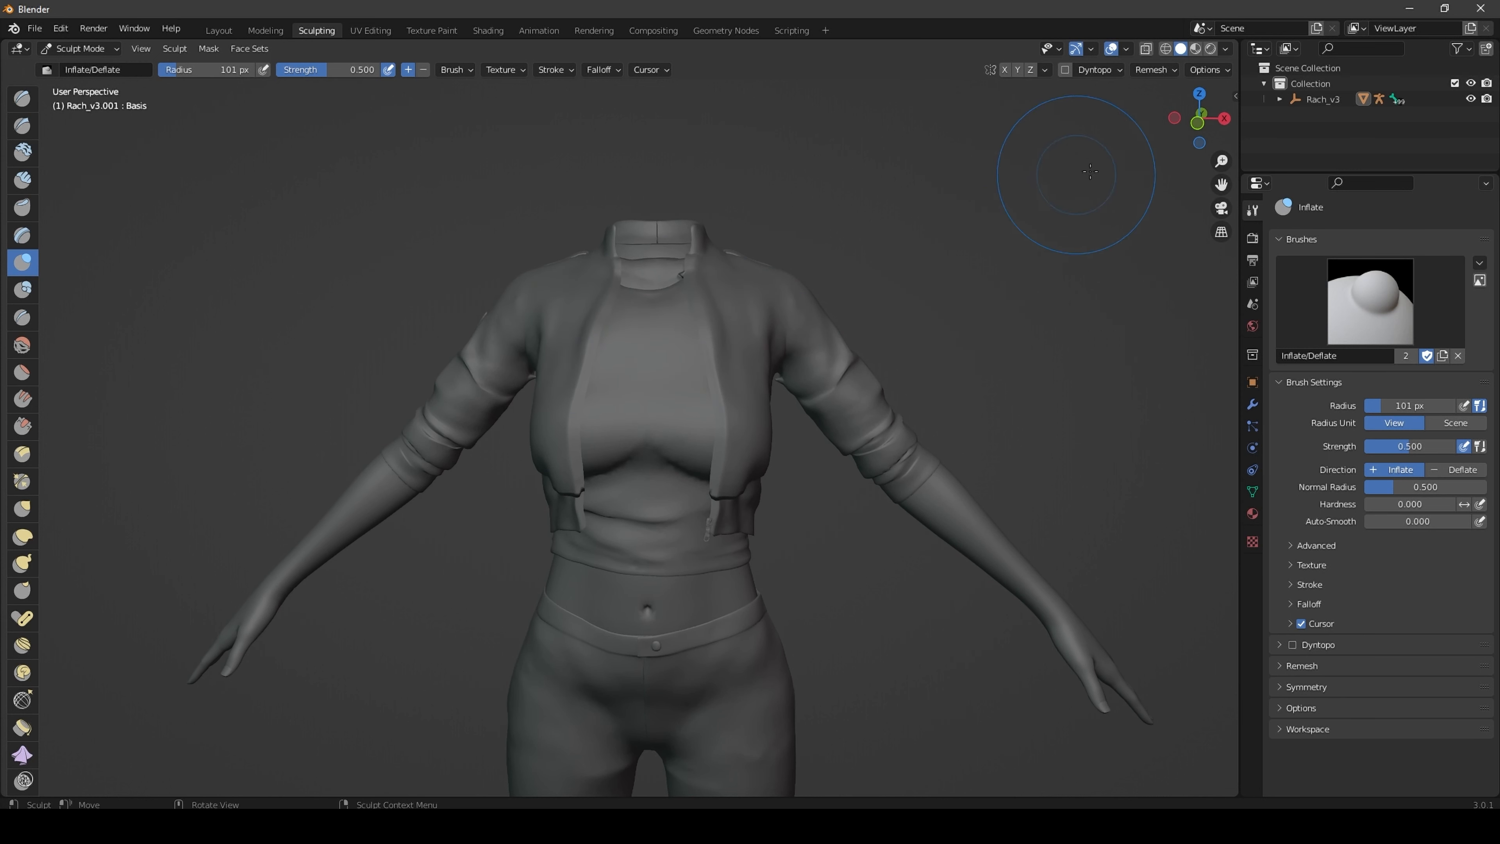
{"action": "left_click_drag", "start_coordinate": [1199, 119], "coordinate": [1043, 127]}
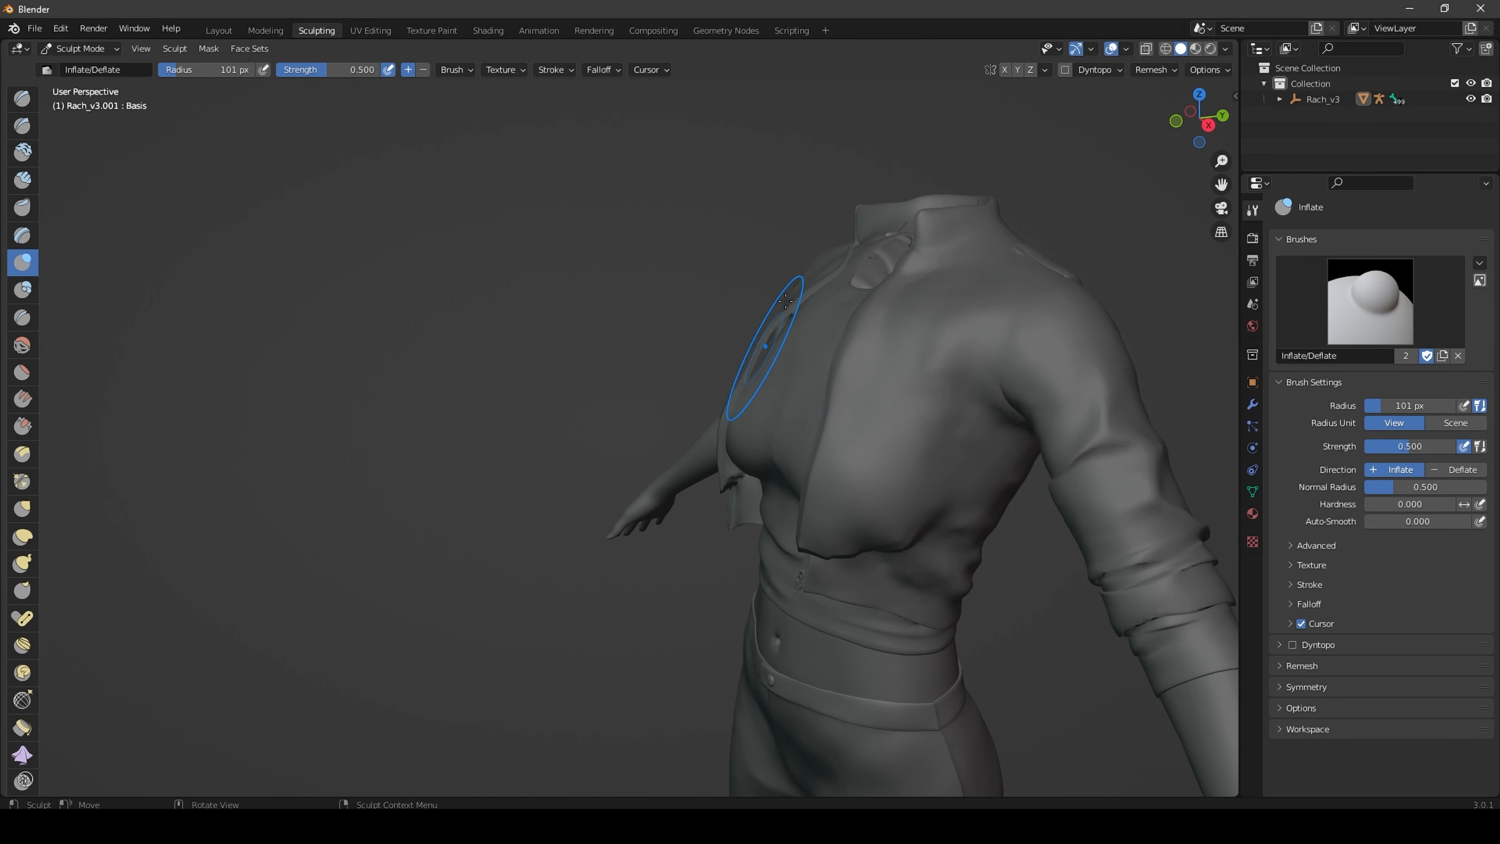
{"action": "mouse_move", "coordinate": [1199, 117]}
{"action": "left_mouse_down"}
{"action": "mouse_move", "coordinate": [1309, 137]}
{"action": "mouse_move", "coordinate": [1222, 121]}
{"action": "left_mouse_up"}
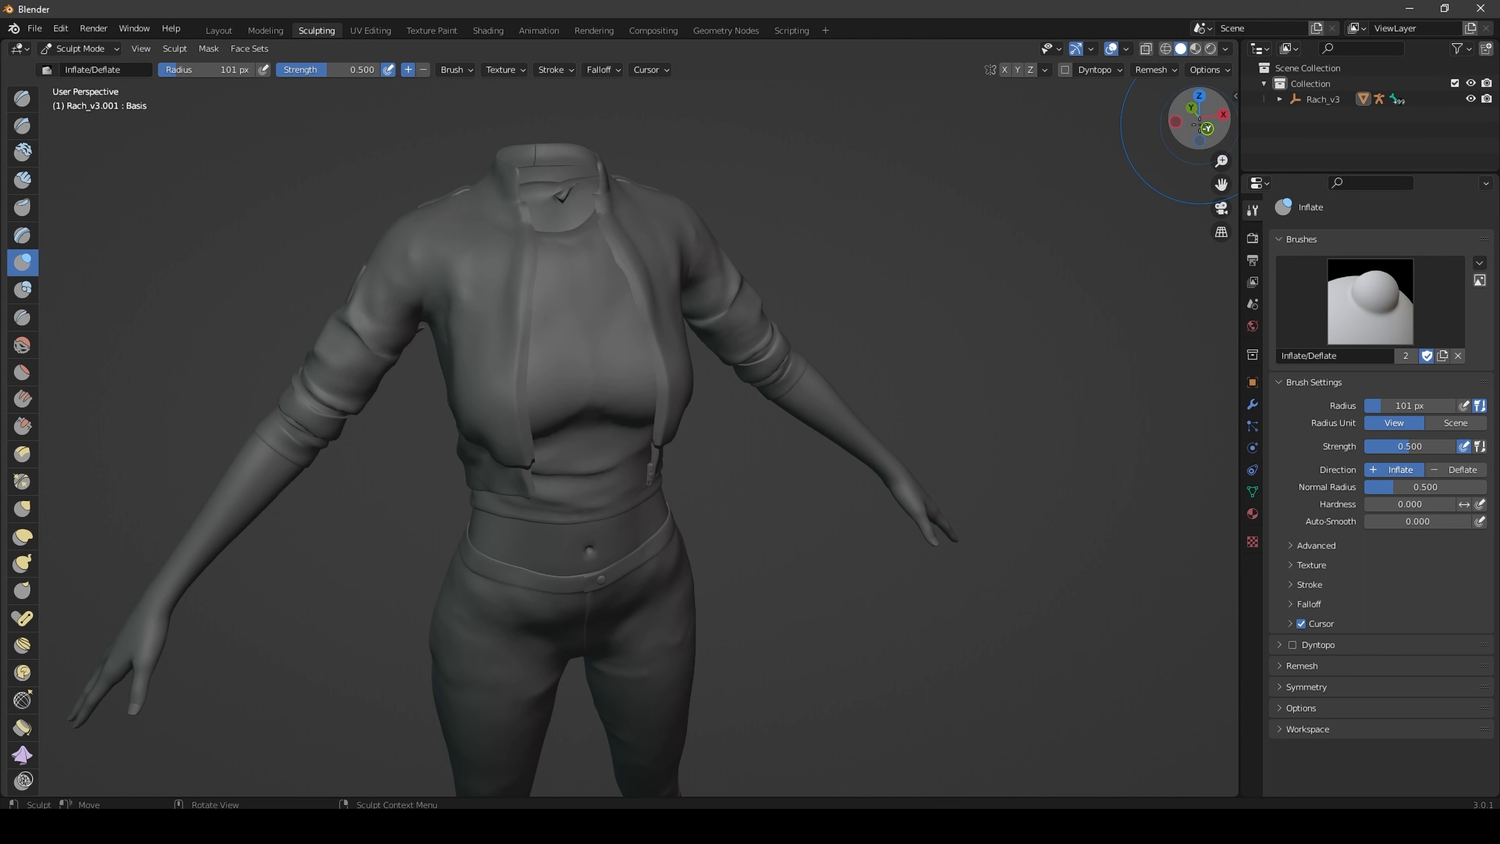
{"action": "left_click_drag", "start_coordinate": [1197, 124], "coordinate": [1211, 133]}
{"action": "scroll", "coordinate": [1105, 308], "scroll_direction": "down", "scroll_amount": 2}
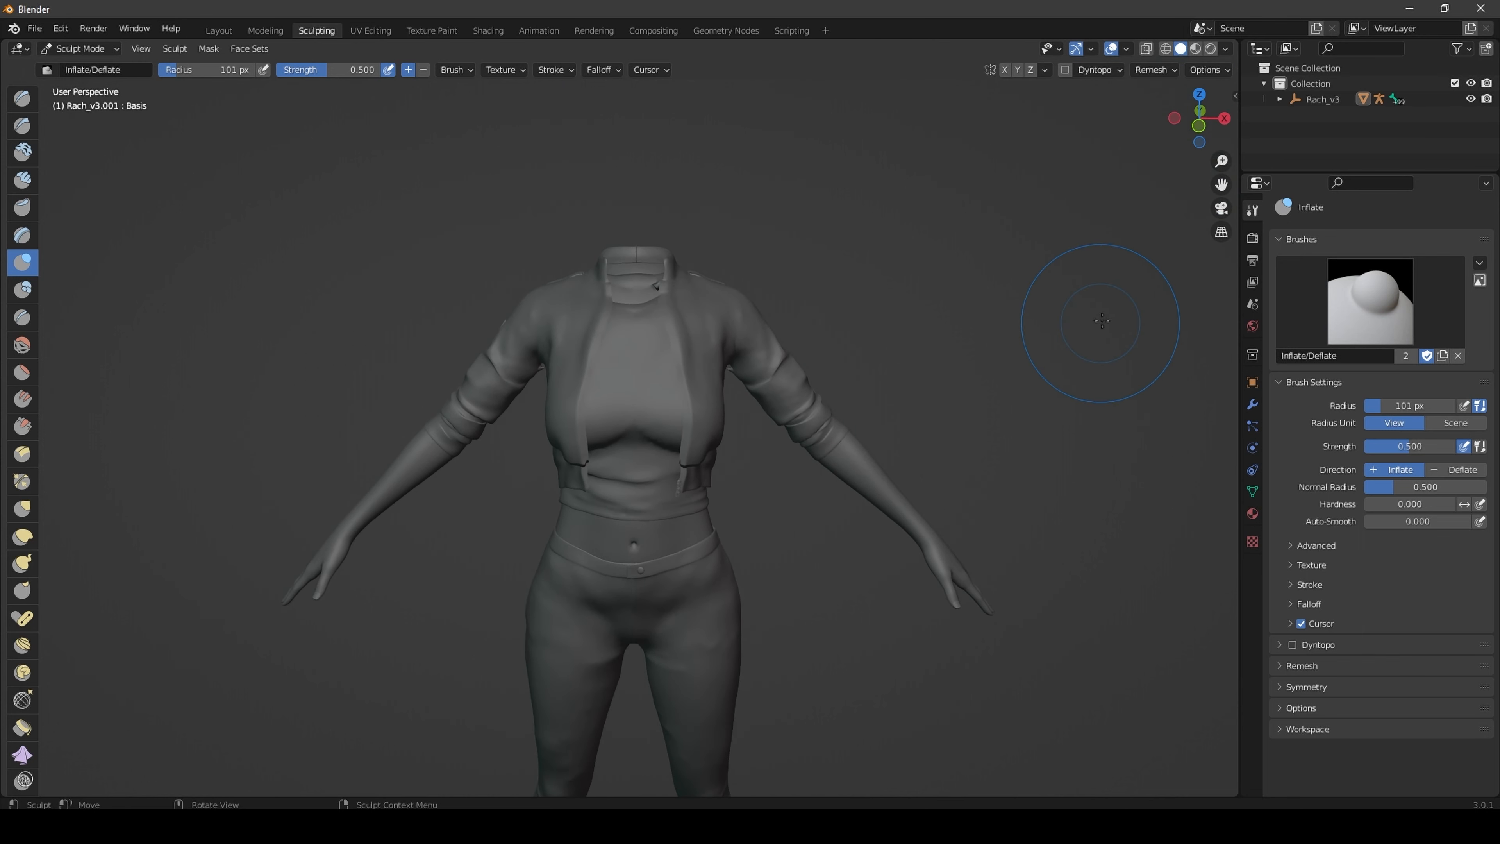
Return to the Layout workspace and show the sculpted body in the front orthographic view
{"action": "left_click", "coordinate": [219, 31]}
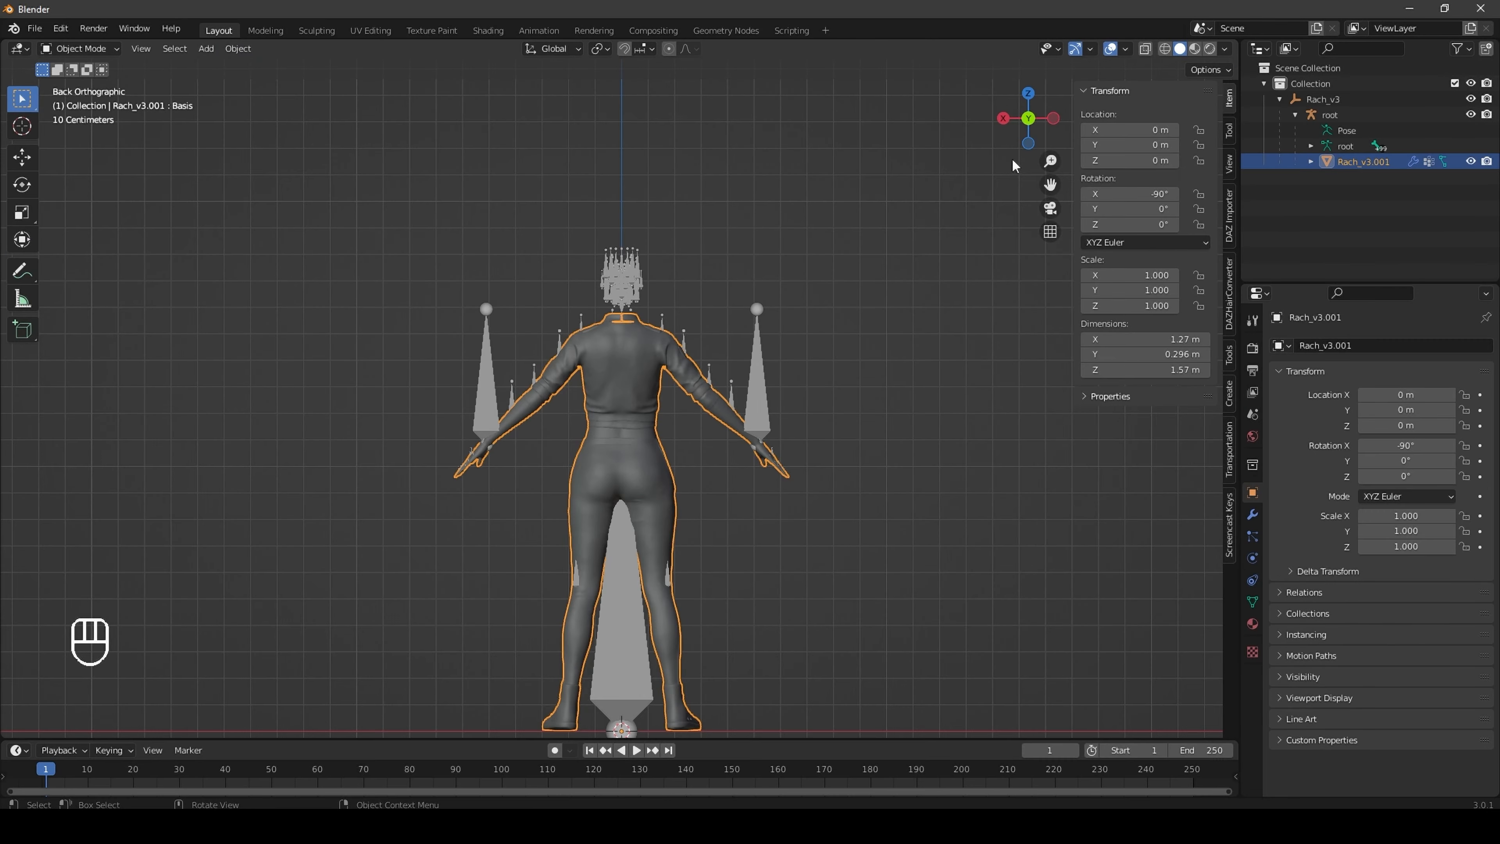
{"action": "left_click_drag", "start_coordinate": [1042, 126], "coordinate": [1205, 131]}
{"action": "left_click", "coordinate": [1035, 119]}
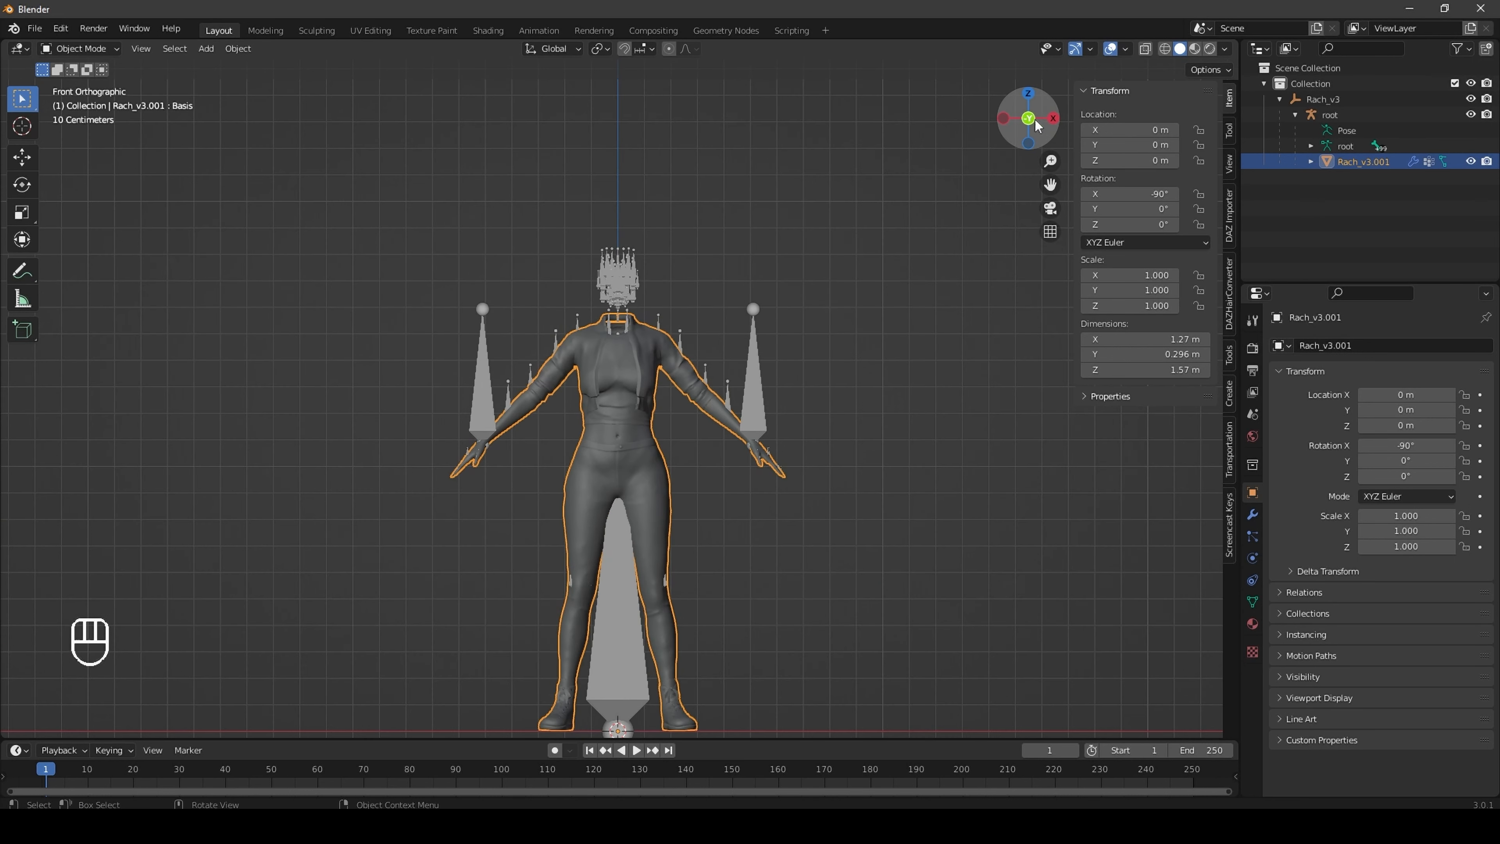
Select the Rach_v3 hierarchy down to the Rach_v3.001 mesh and start an FBX export into the H:\DAZ\DazToUnreal\Tutorial\Rach_v3 folder
{"action": "left_click", "coordinate": [1324, 99]}
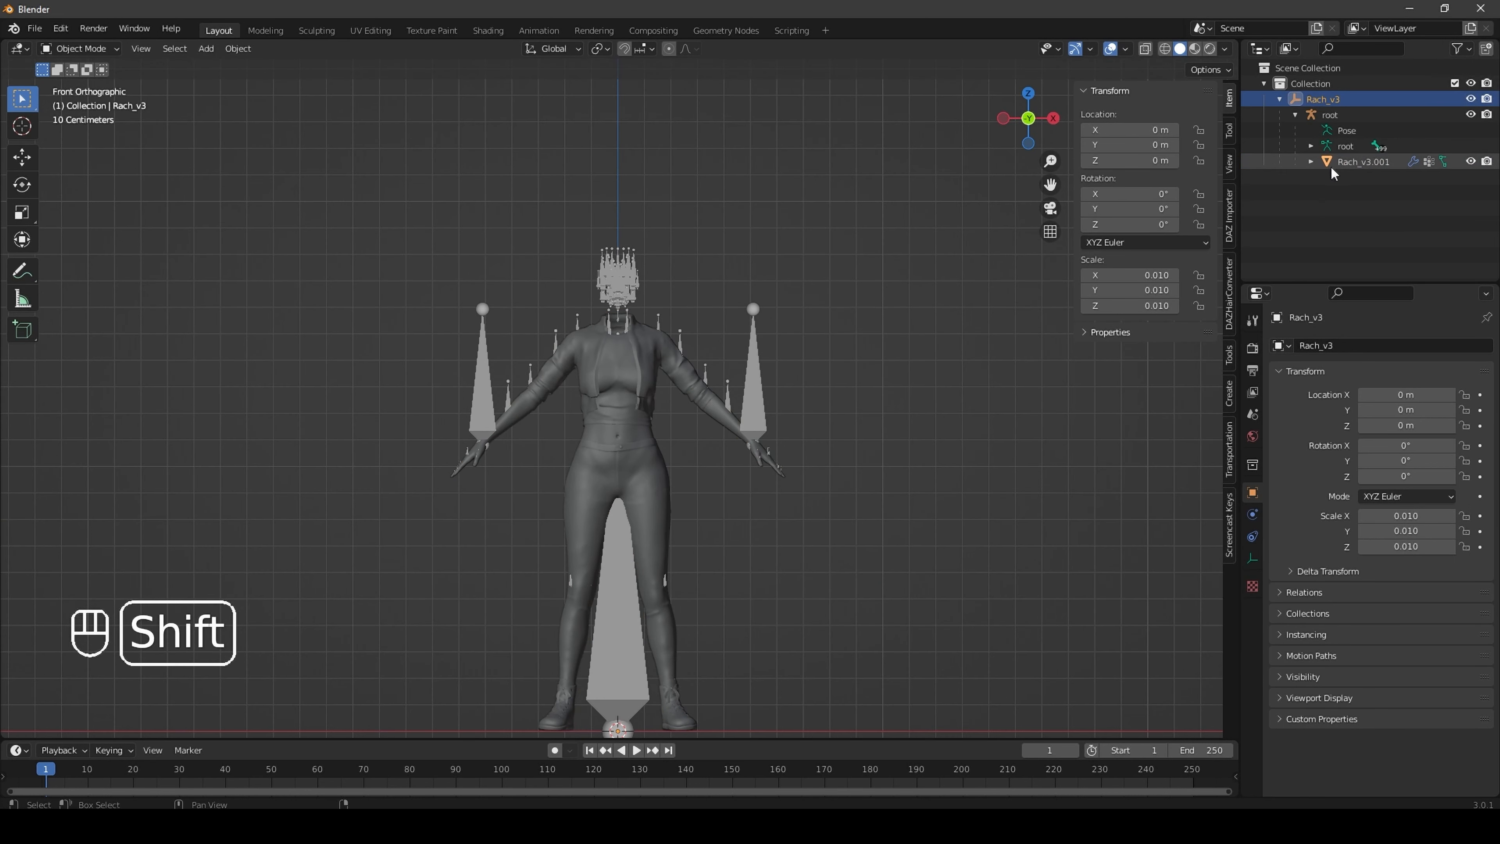
{"action": "left_click", "coordinate": [1353, 161], "text": "shift"}
{"action": "left_click", "coordinate": [35, 28]}
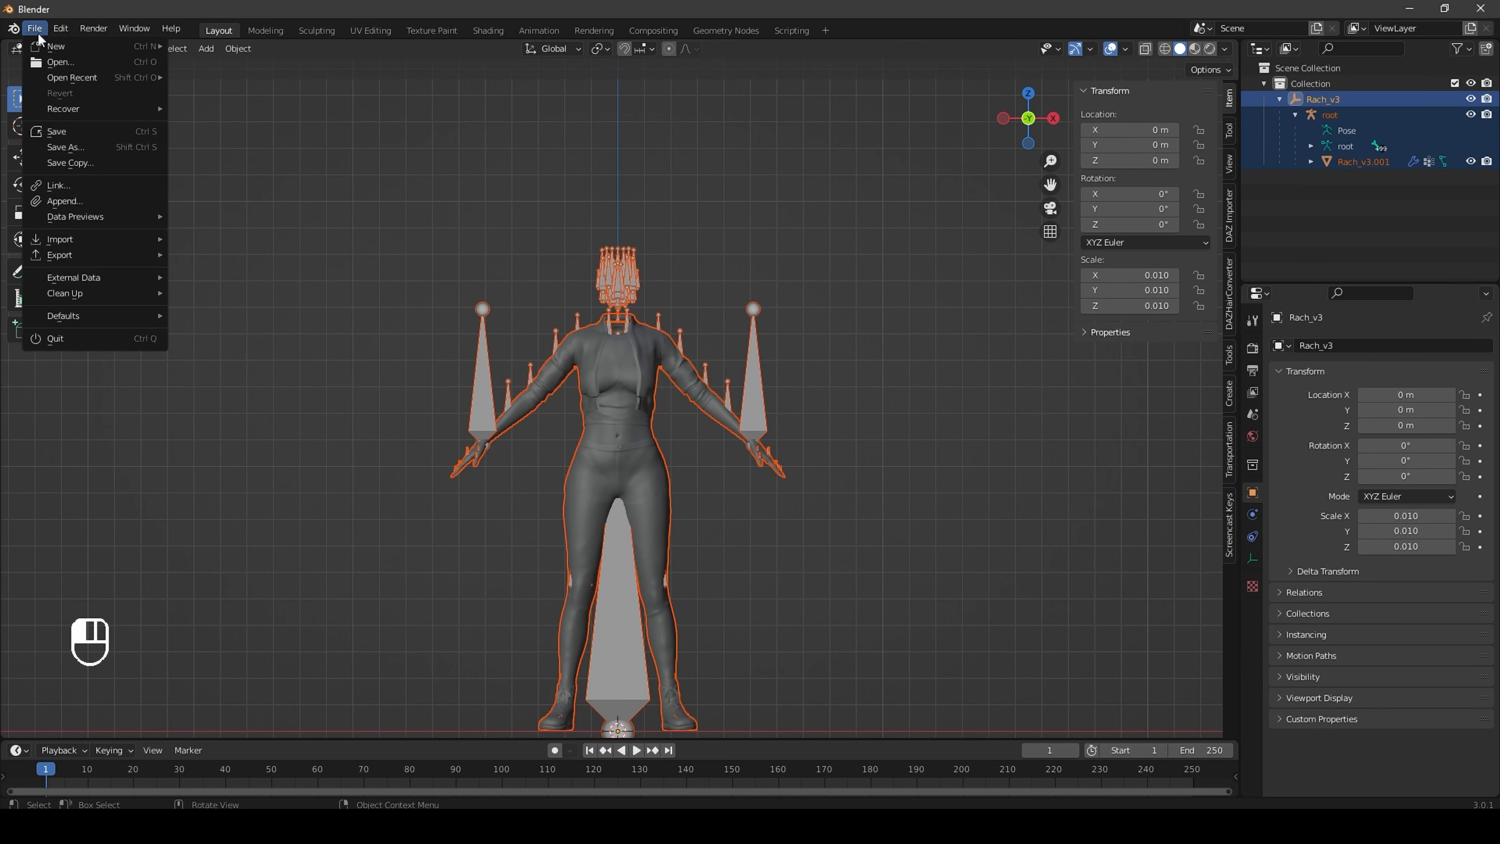
{"action": "mouse_move", "coordinate": [96, 257]}
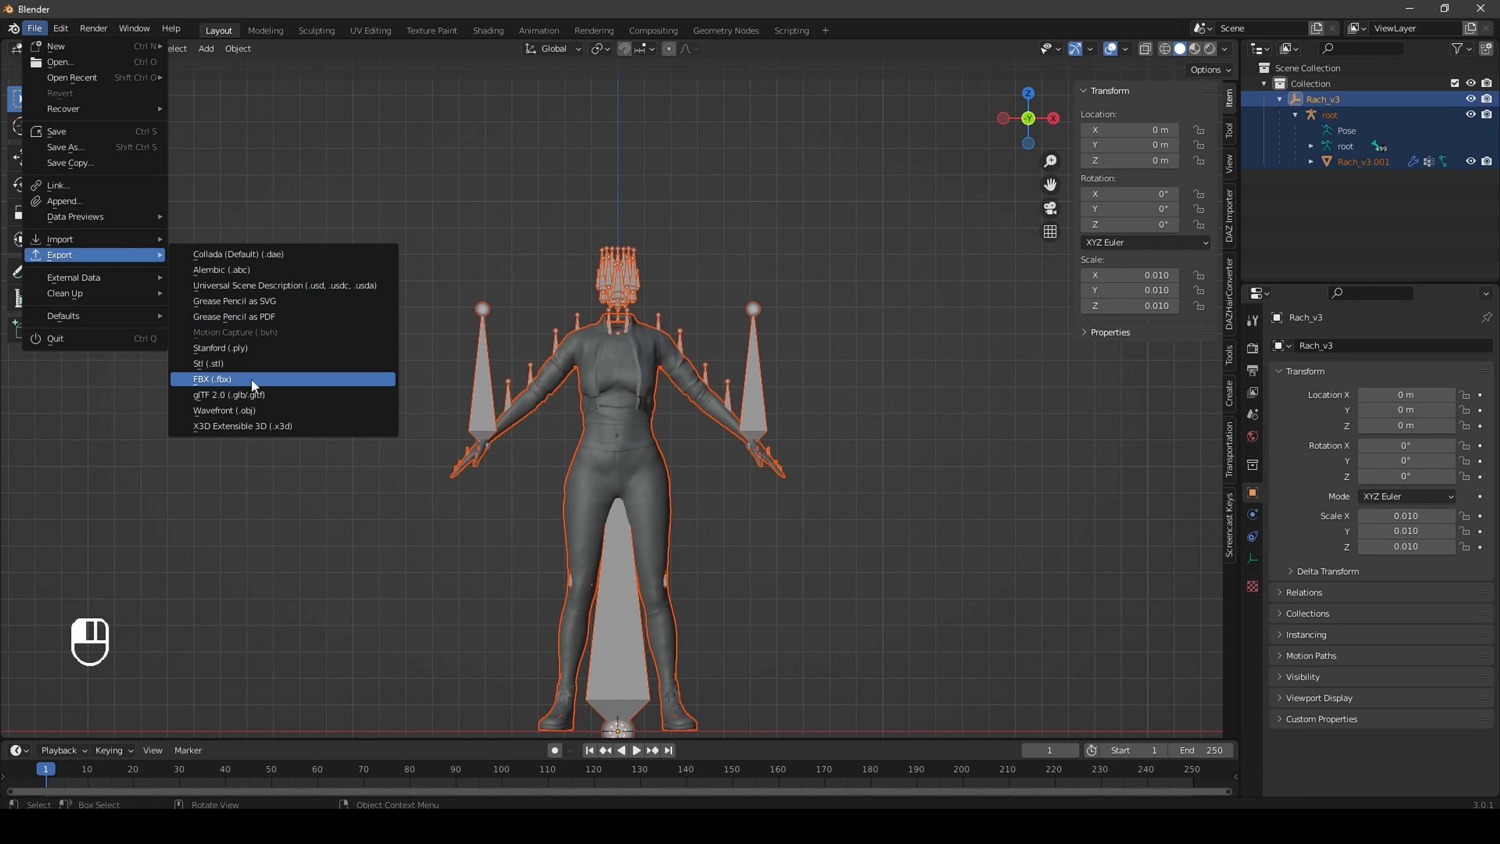
{"action": "left_click", "coordinate": [251, 381]}
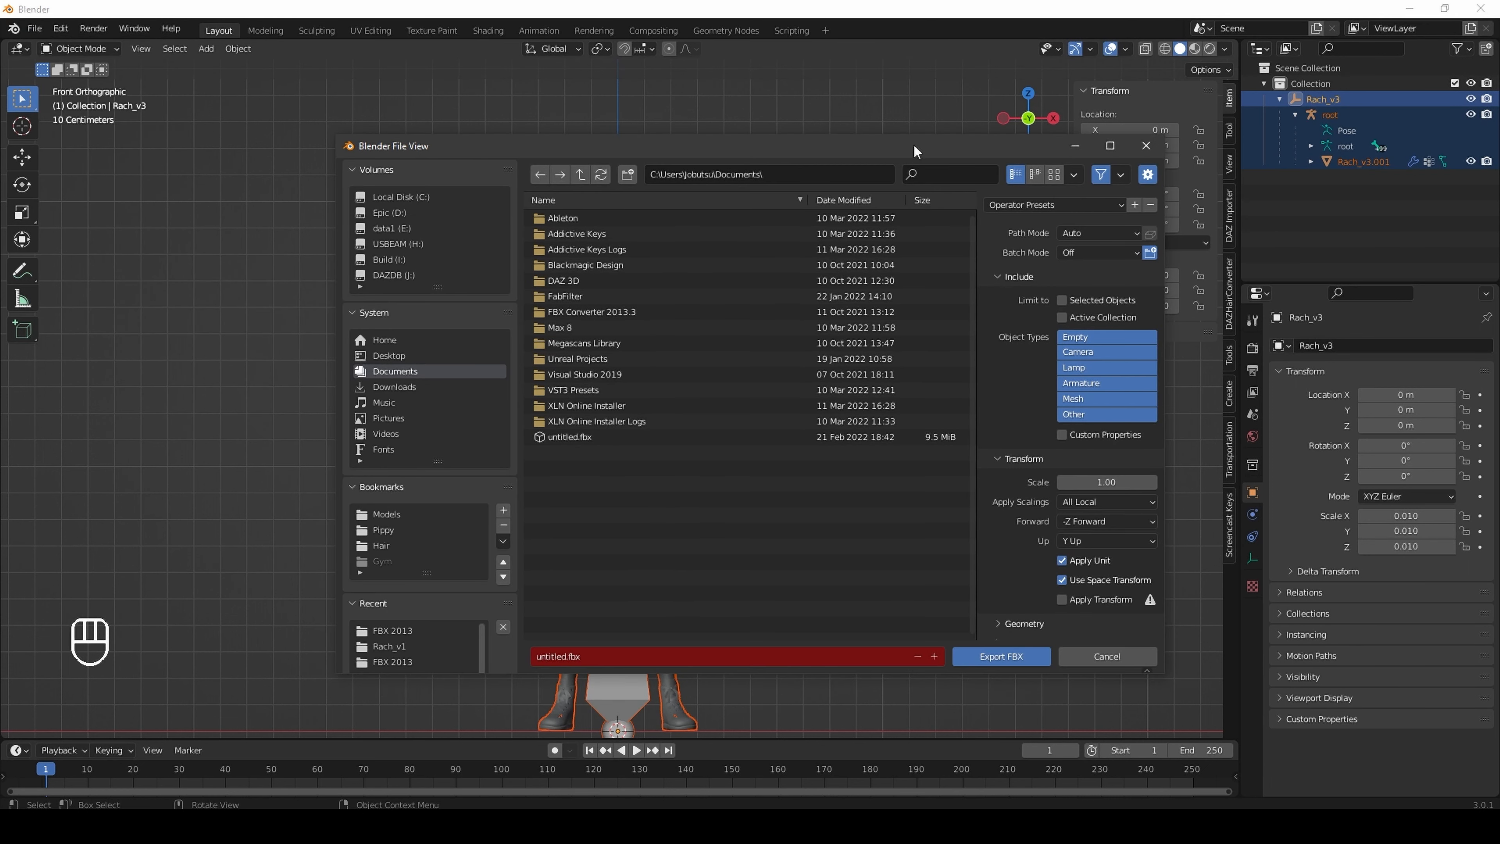
{"action": "left_click_drag", "start_coordinate": [913, 145], "coordinate": [953, 88]}
{"action": "left_click", "coordinate": [435, 567]}
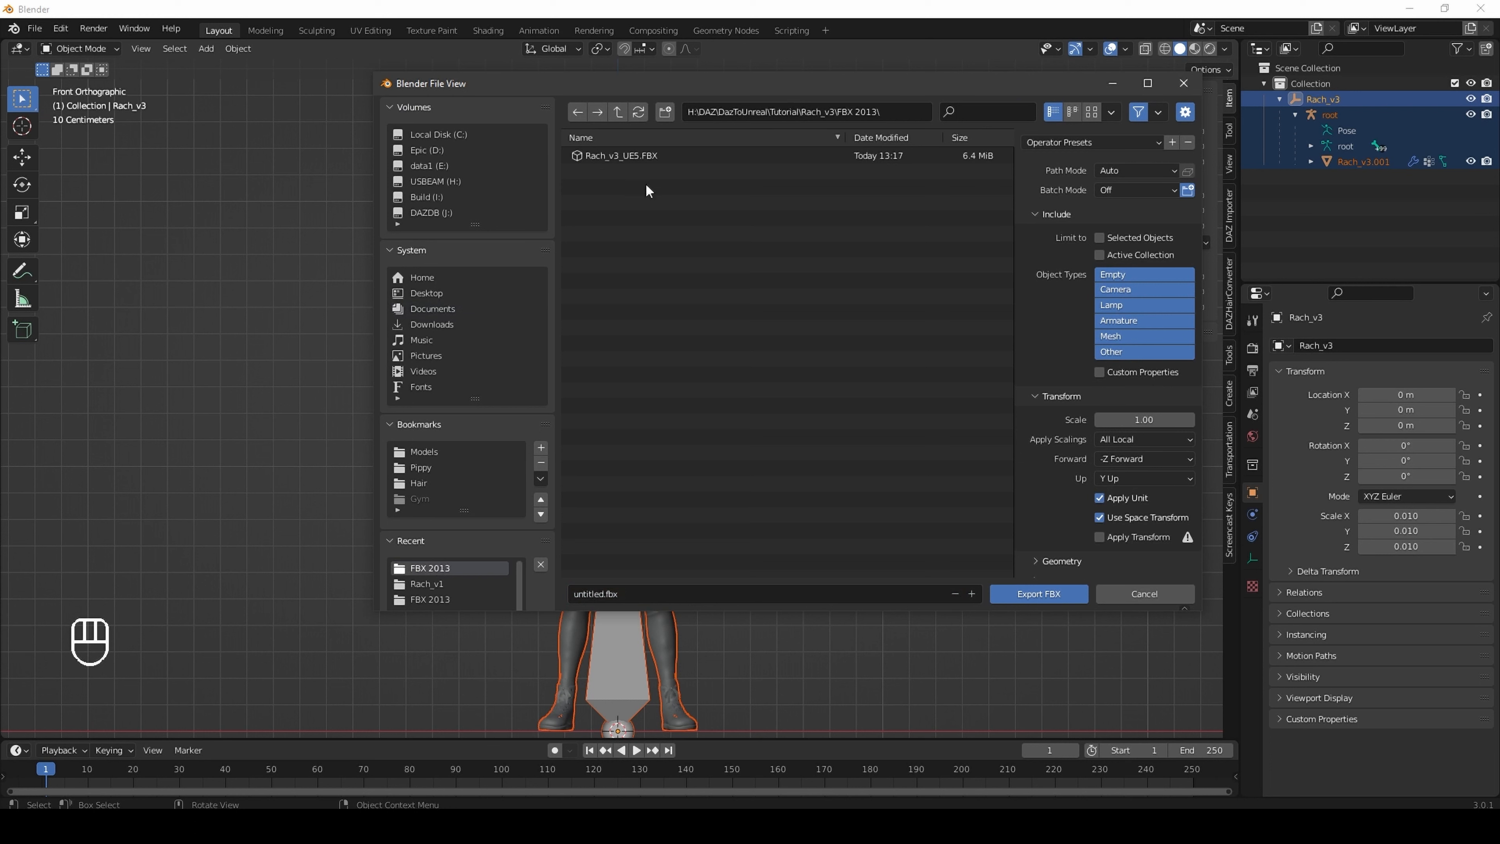
{"action": "left_click", "coordinate": [618, 112]}
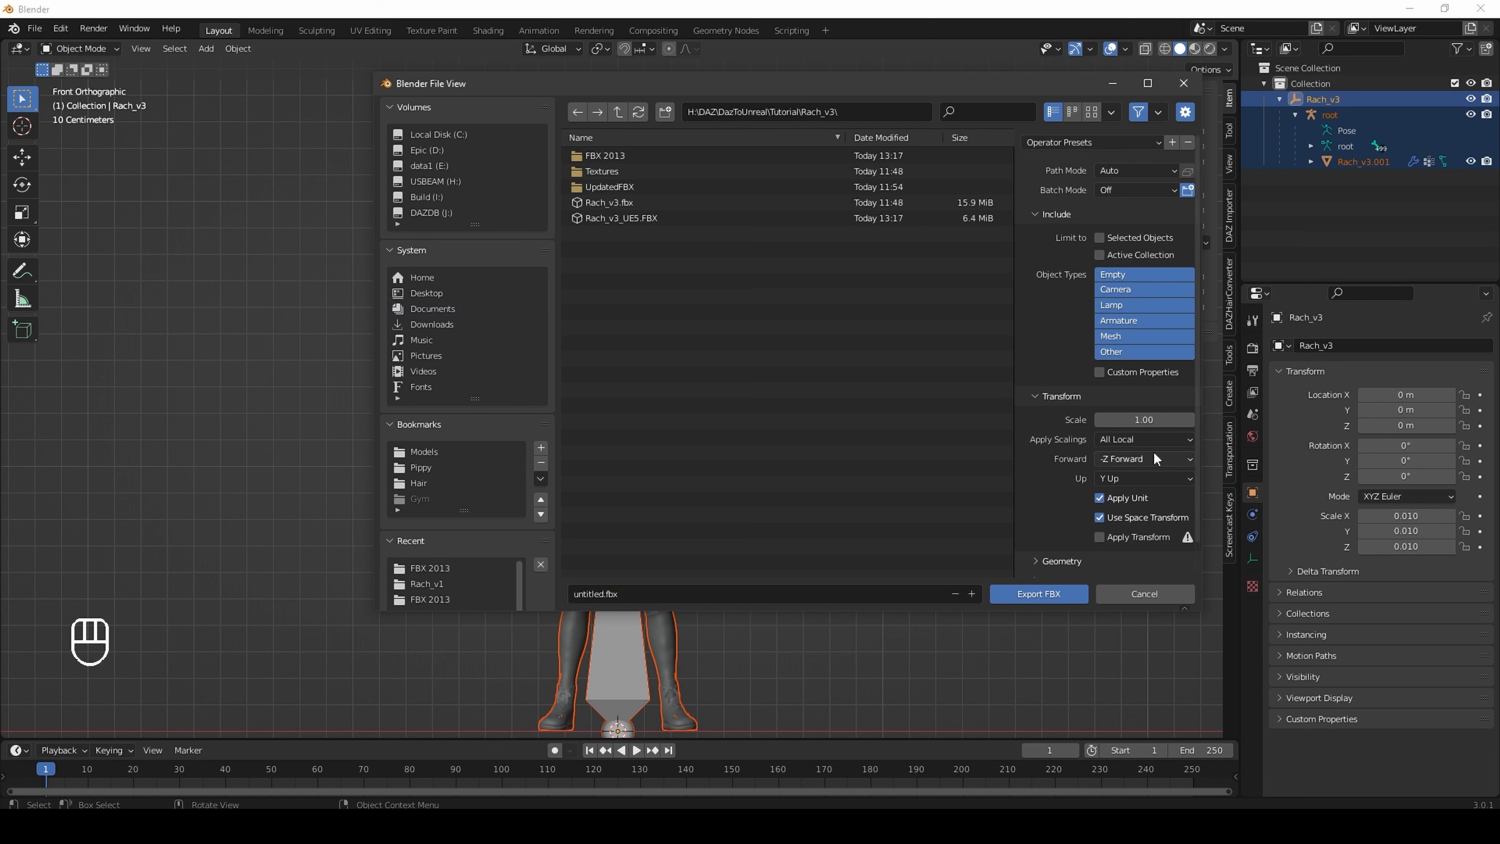
Limit the FBX export to selected objects and to the Armature, Mesh and Other object types
{"action": "left_click", "coordinate": [1130, 320]}
{"action": "left_click", "coordinate": [1131, 332], "text": "shift"}
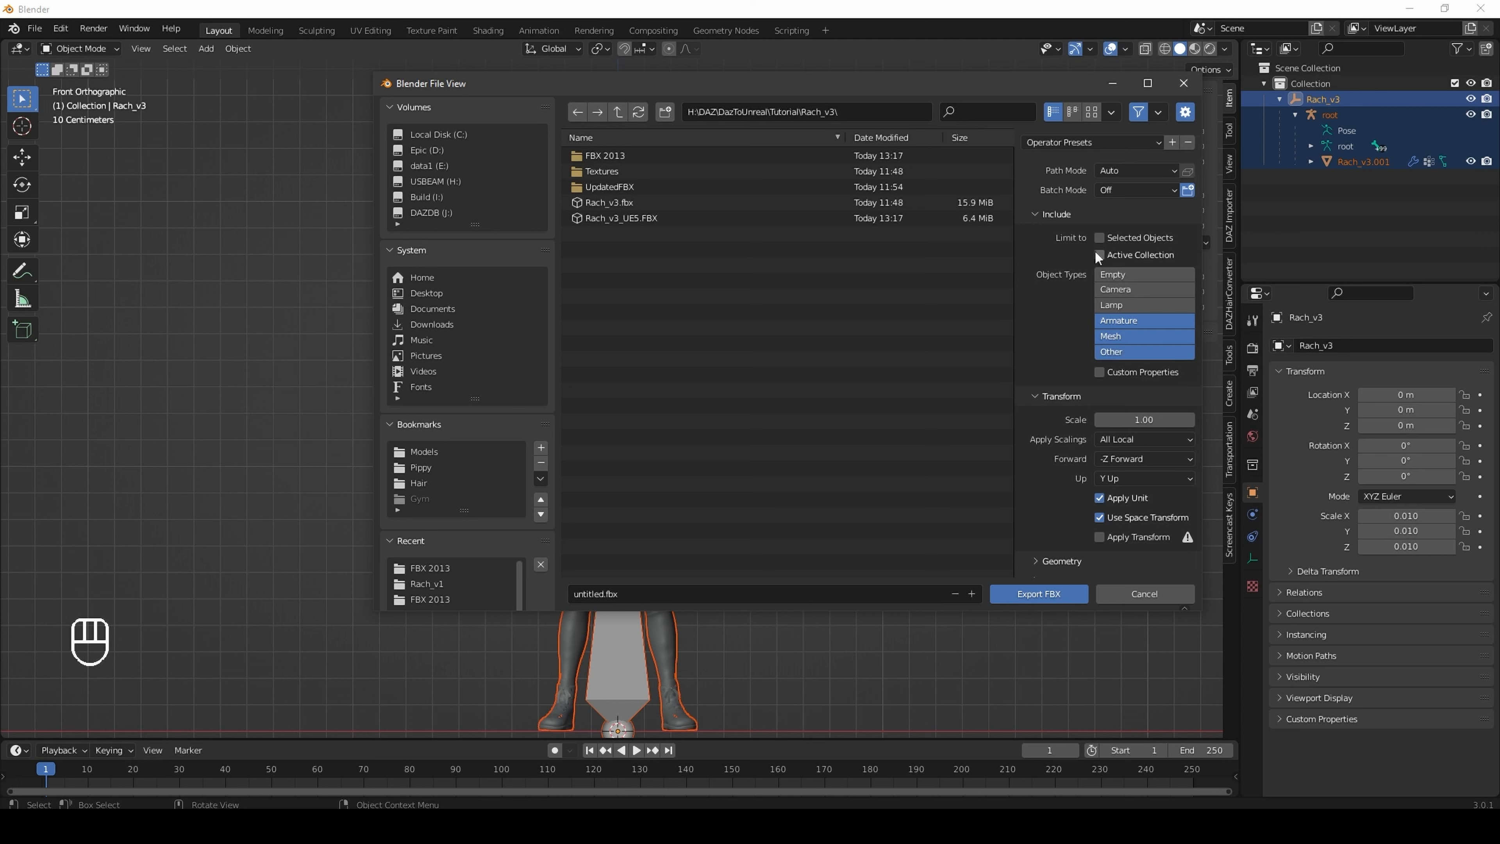
{"action": "left_click", "coordinate": [1100, 238]}
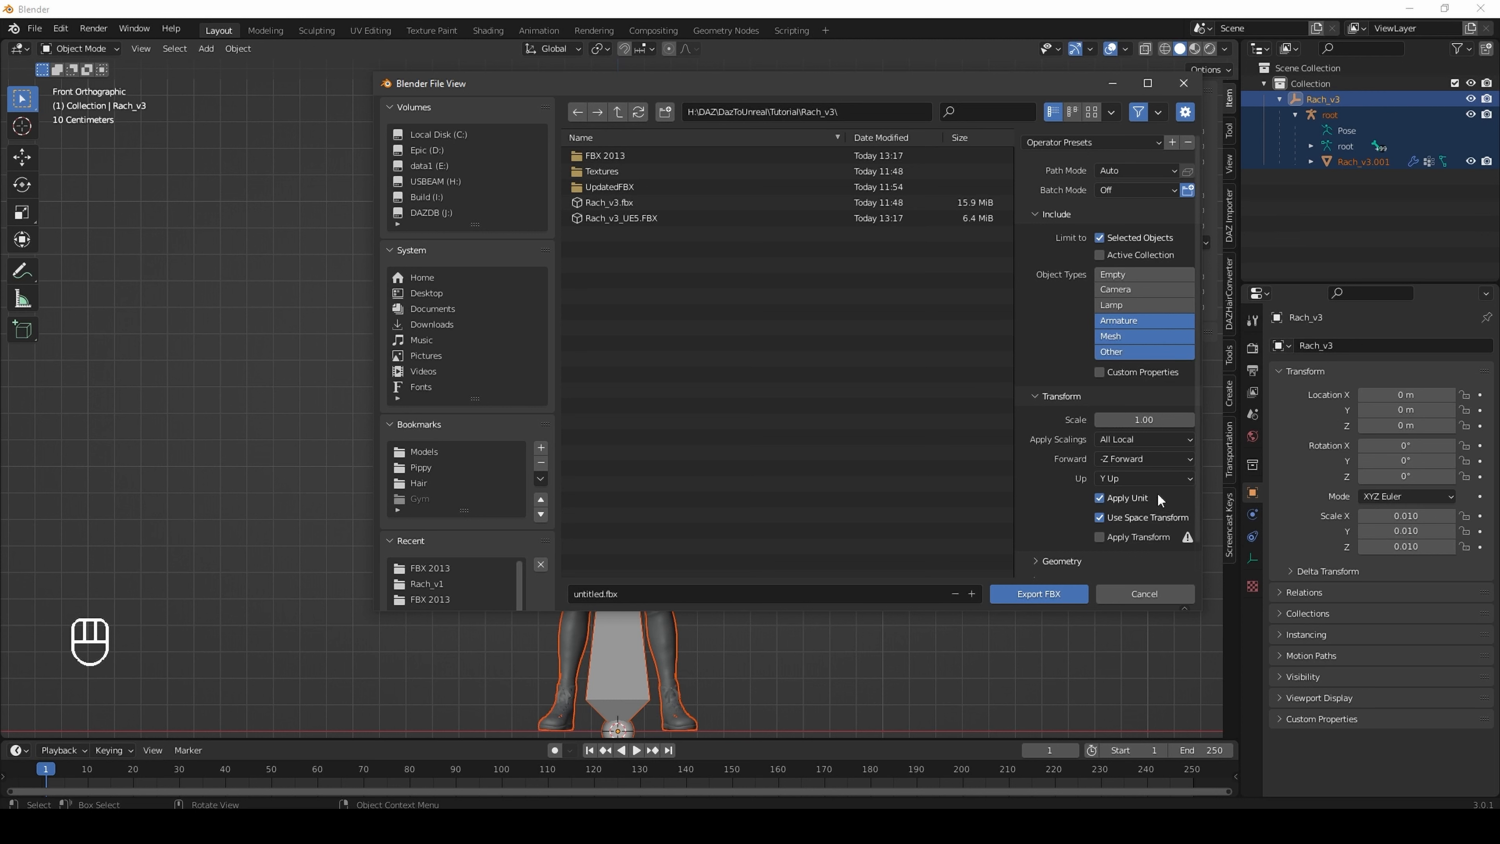
Set the geometry smoothing of the FBX export to Face
{"action": "scroll", "coordinate": [1194, 464], "scroll_direction": "down", "scroll_amount": 1}
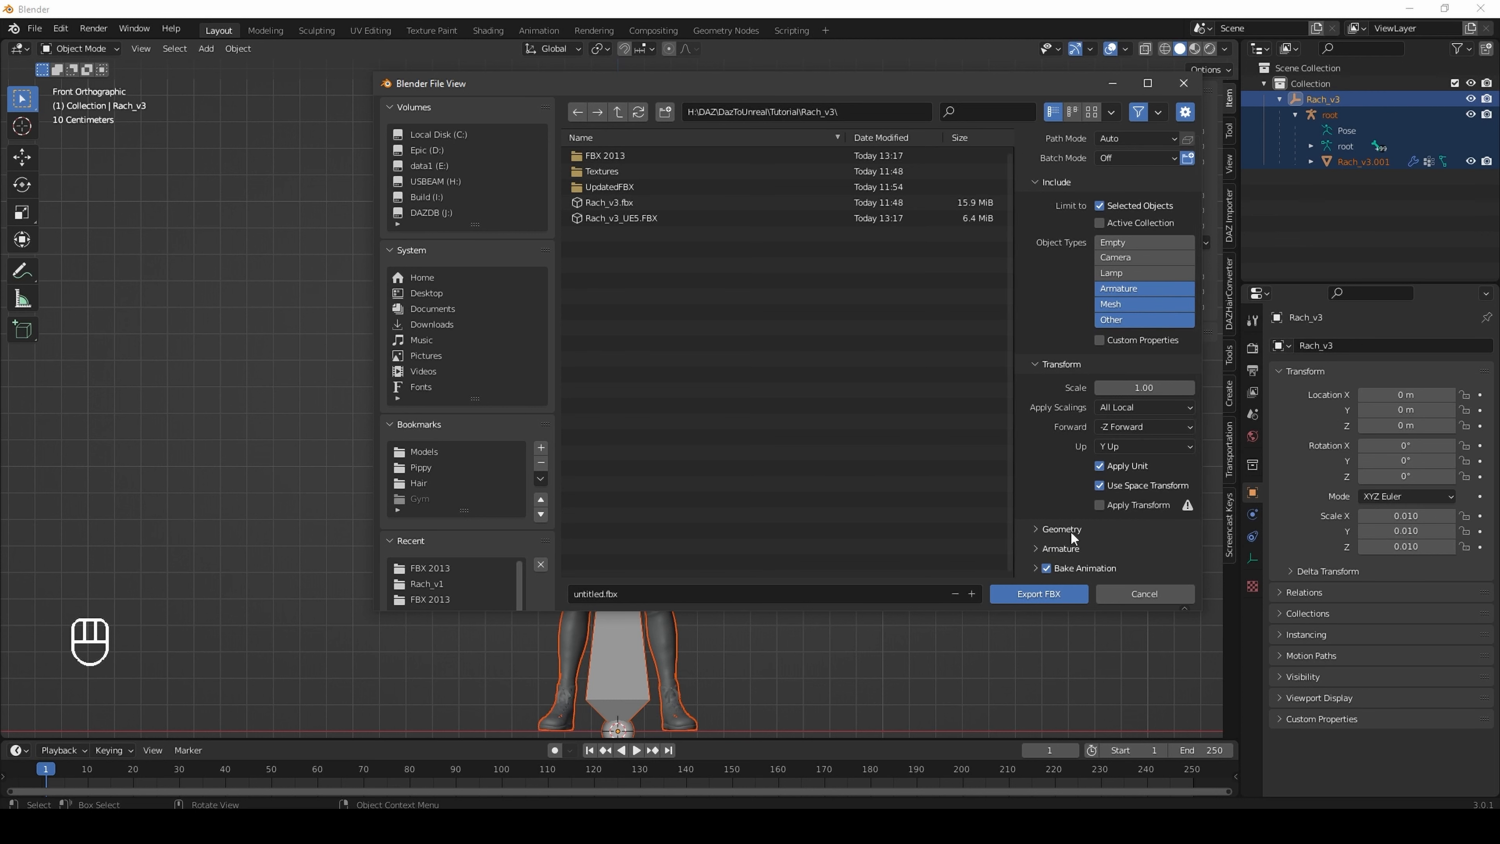
{"action": "left_click", "coordinate": [1036, 532]}
{"action": "left_click", "coordinate": [1138, 553]}
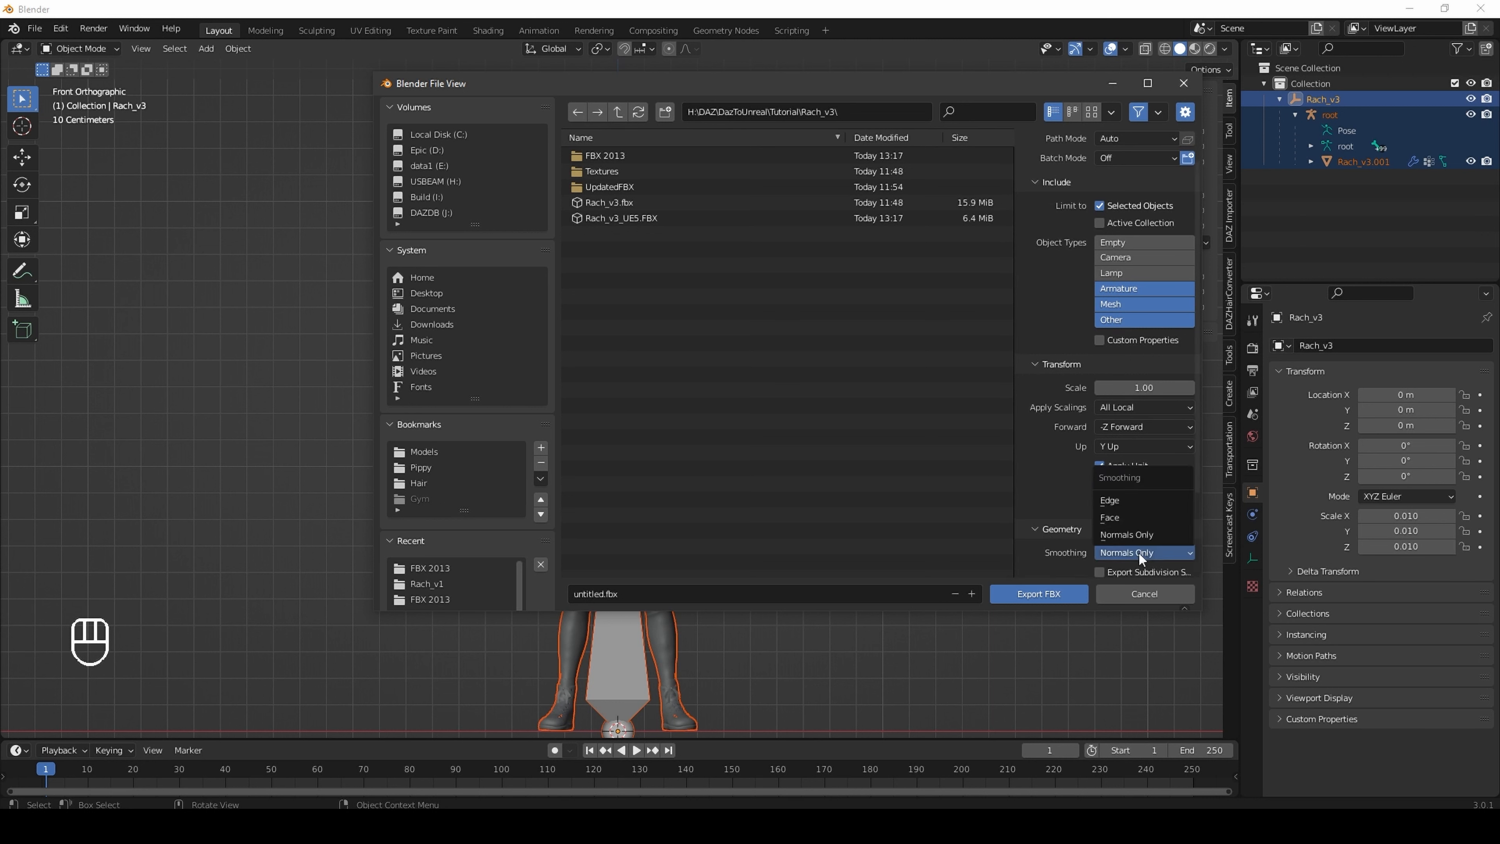
{"action": "left_click", "coordinate": [1137, 518]}
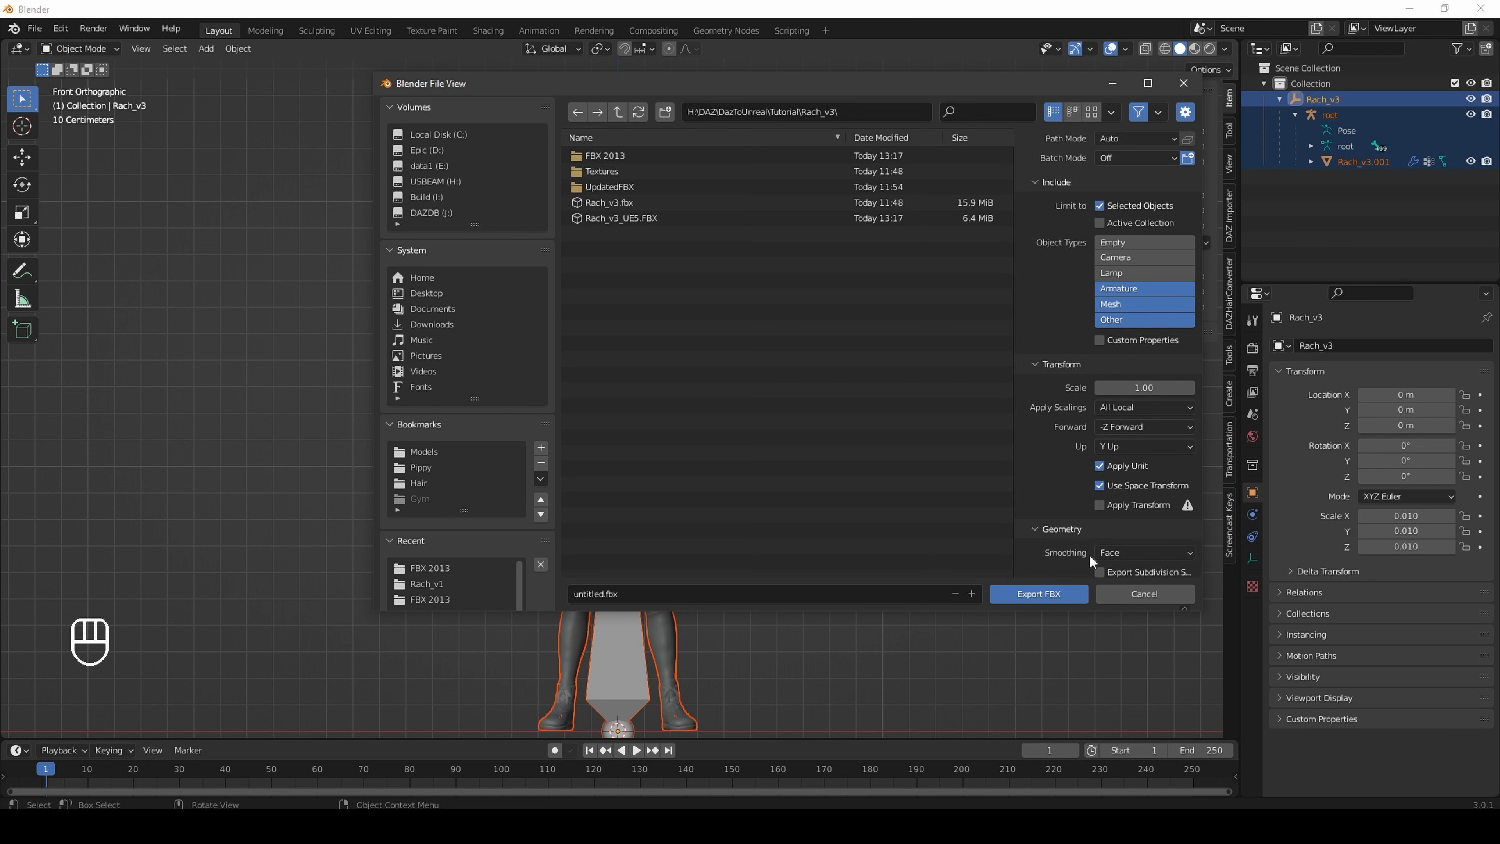
Turn off Add Leaf Bones and Bake Animation in the export options, and export the file as untitled.fbx
{"action": "scroll", "coordinate": [1197, 472], "scroll_direction": "down", "scroll_amount": 3}
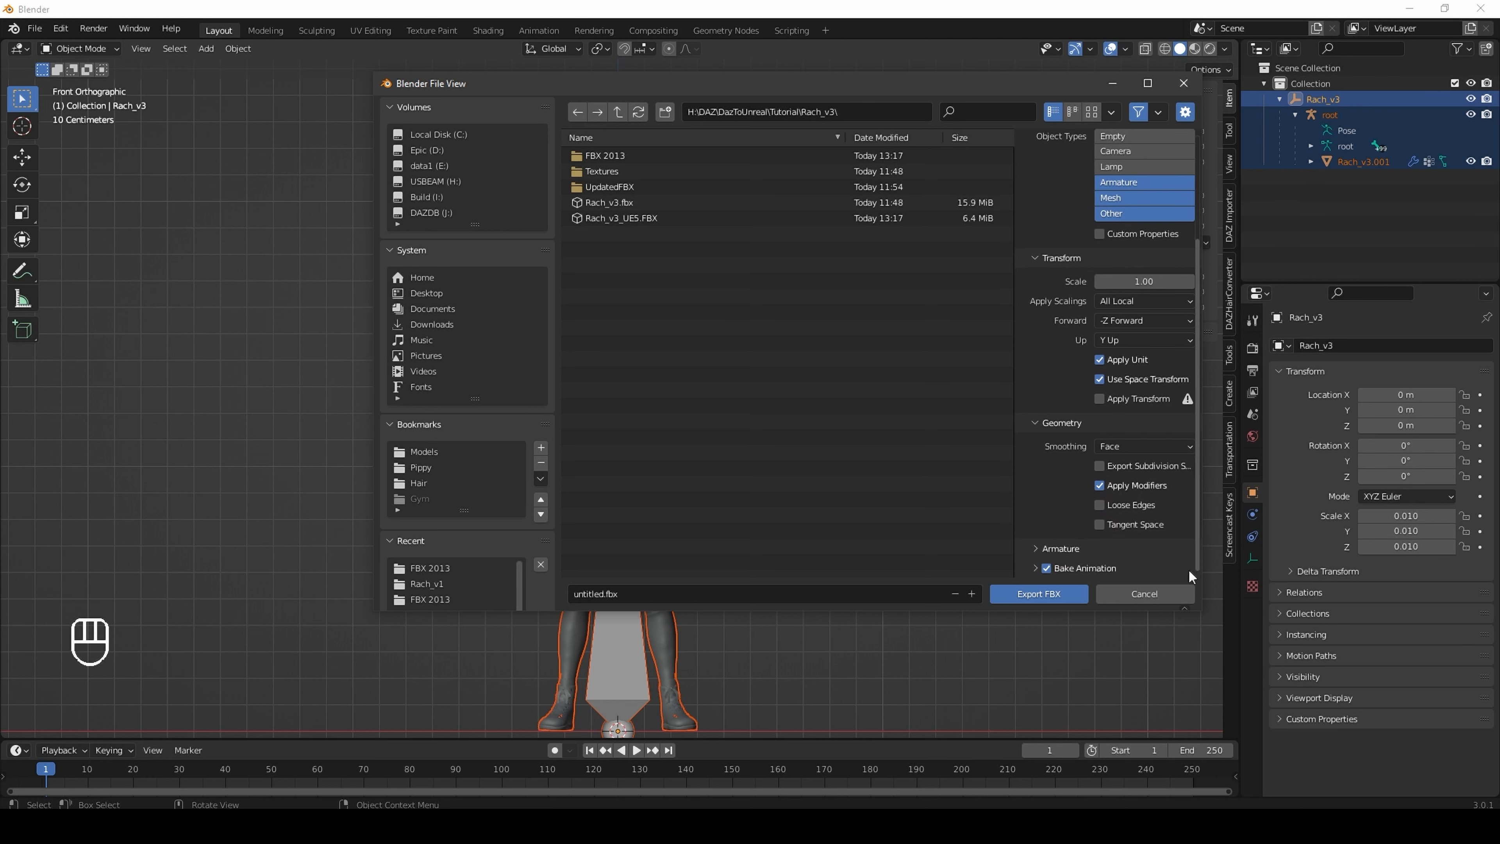
{"action": "scroll", "coordinate": [1198, 461], "scroll_direction": "down", "scroll_amount": 3}
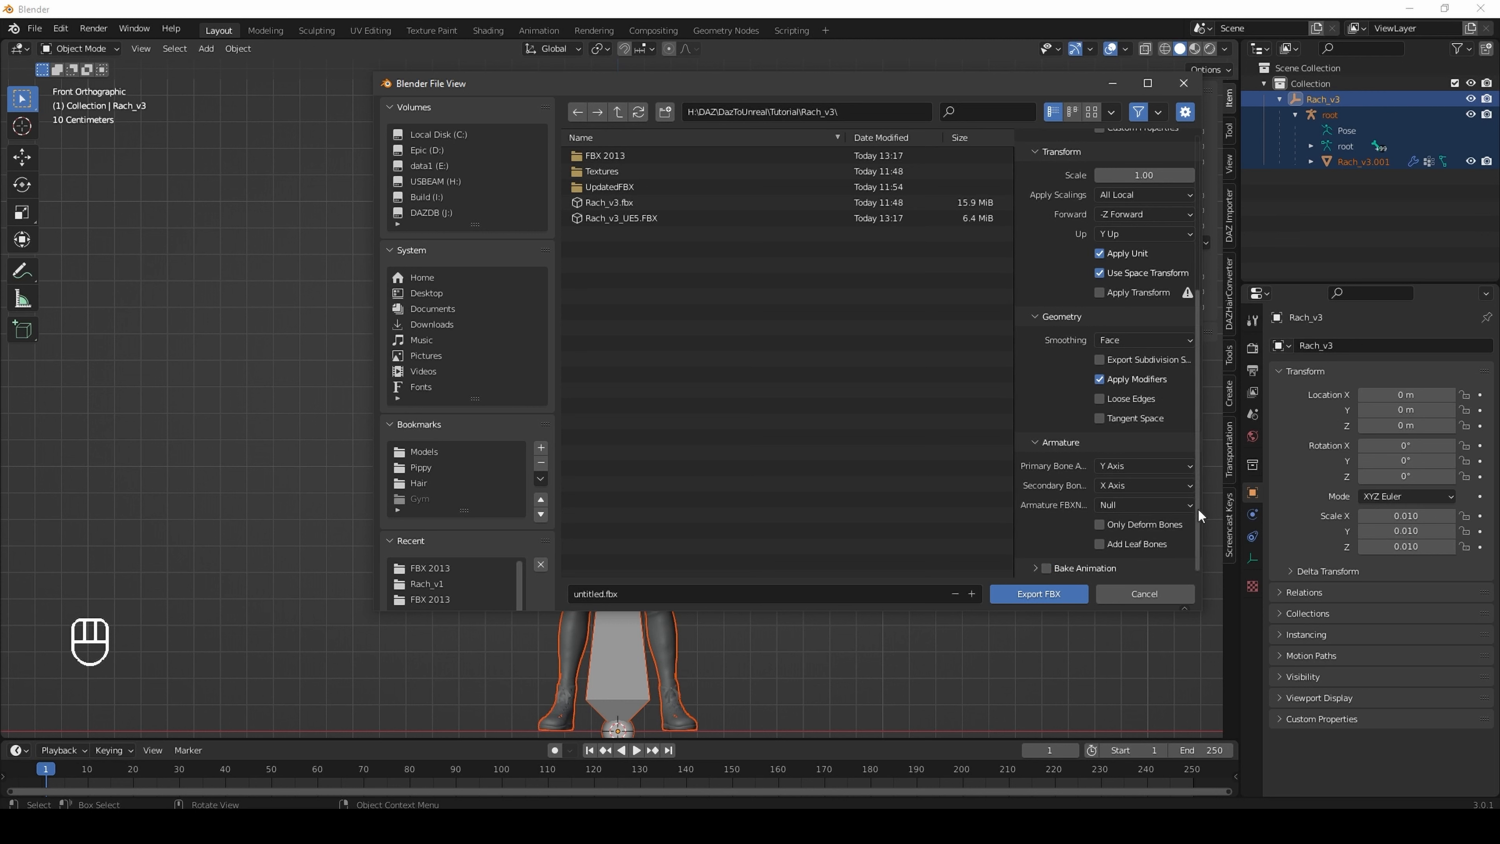
{"action": "scroll", "coordinate": [1198, 505], "scroll_direction": "up", "scroll_amount": 5}
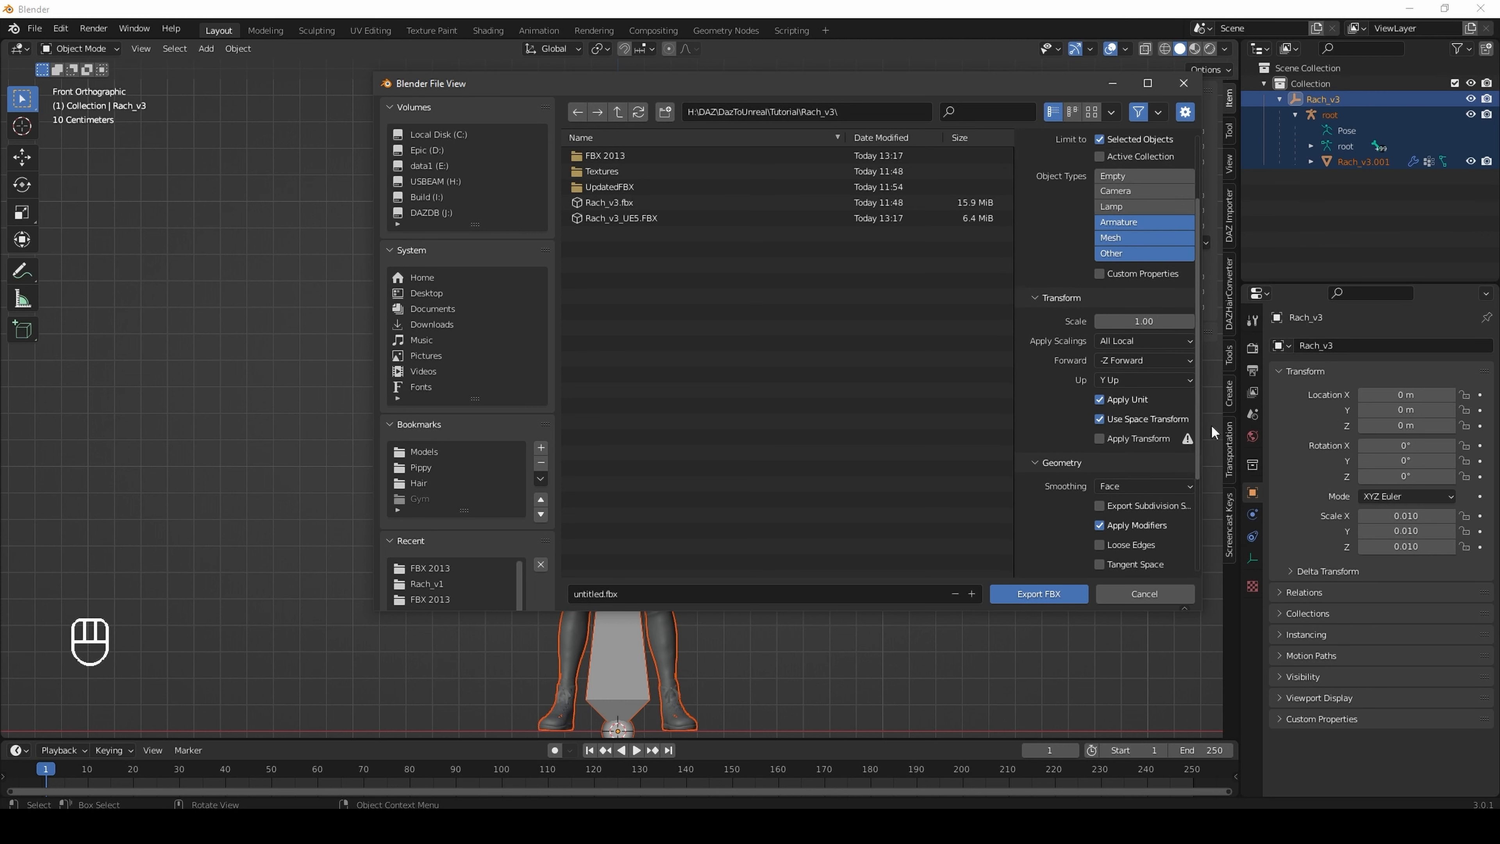
{"action": "scroll", "coordinate": [1210, 408], "scroll_direction": "up", "scroll_amount": 3}
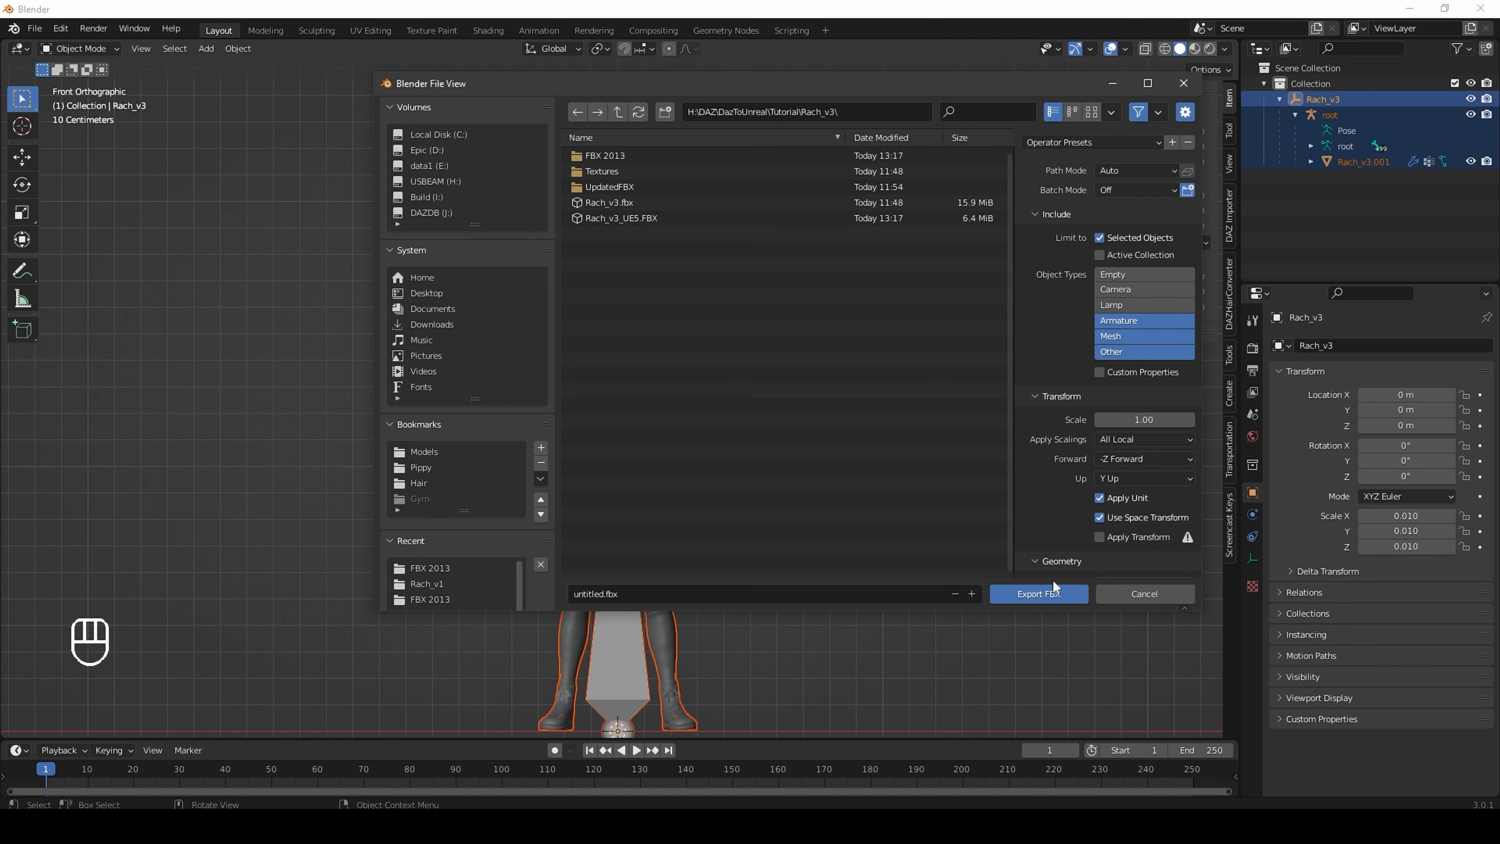
{"action": "left_click", "coordinate": [1050, 590]}
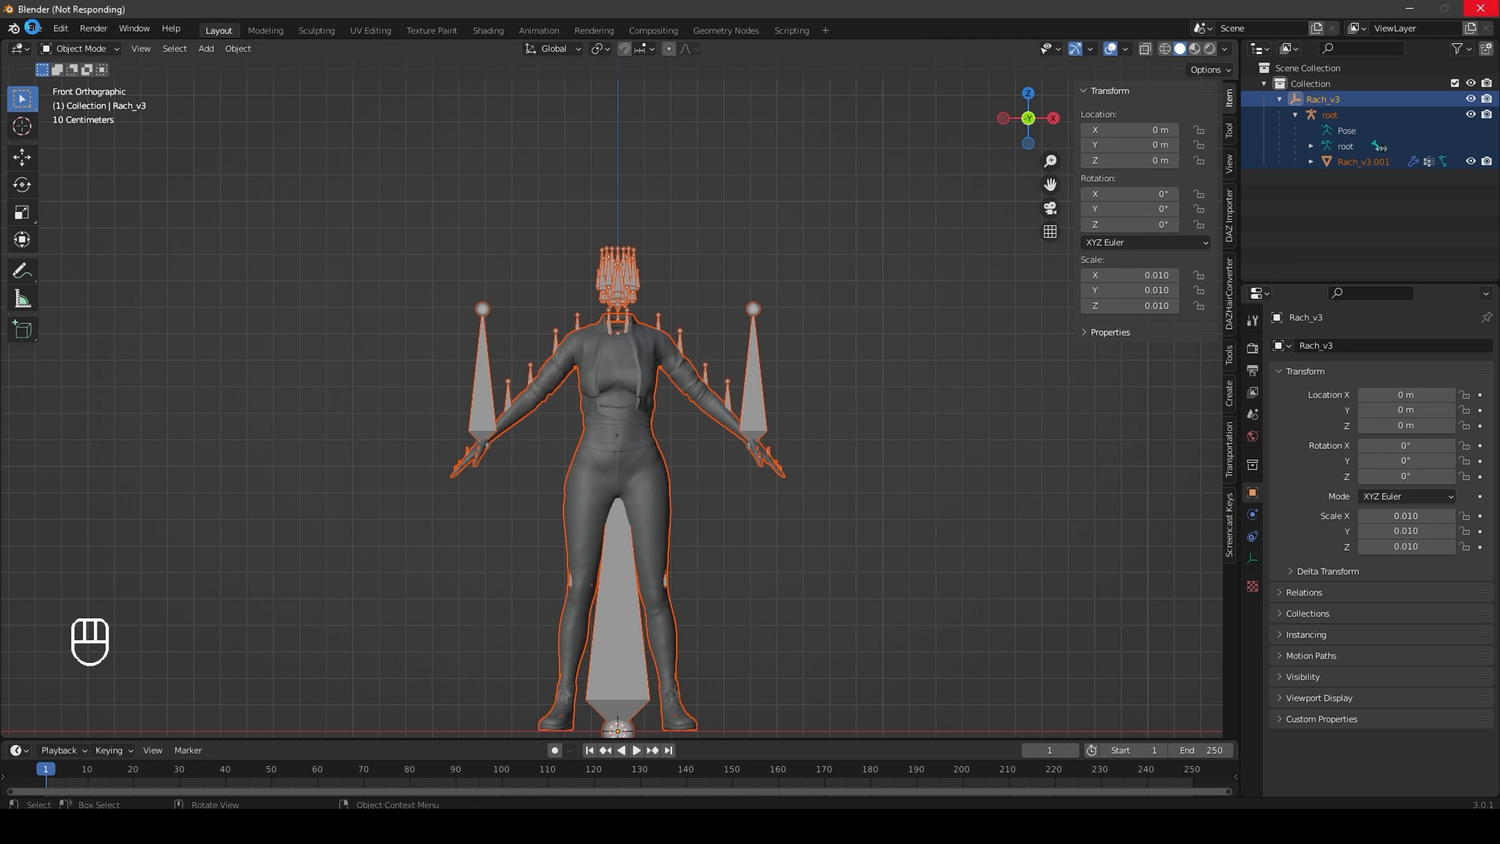
Save the Blender scene as RACHV3 in the Rach_v3 folder and close Blender
{"action": "left_click", "coordinate": [34, 30]}
{"action": "mouse_move", "coordinate": [82, 237]}
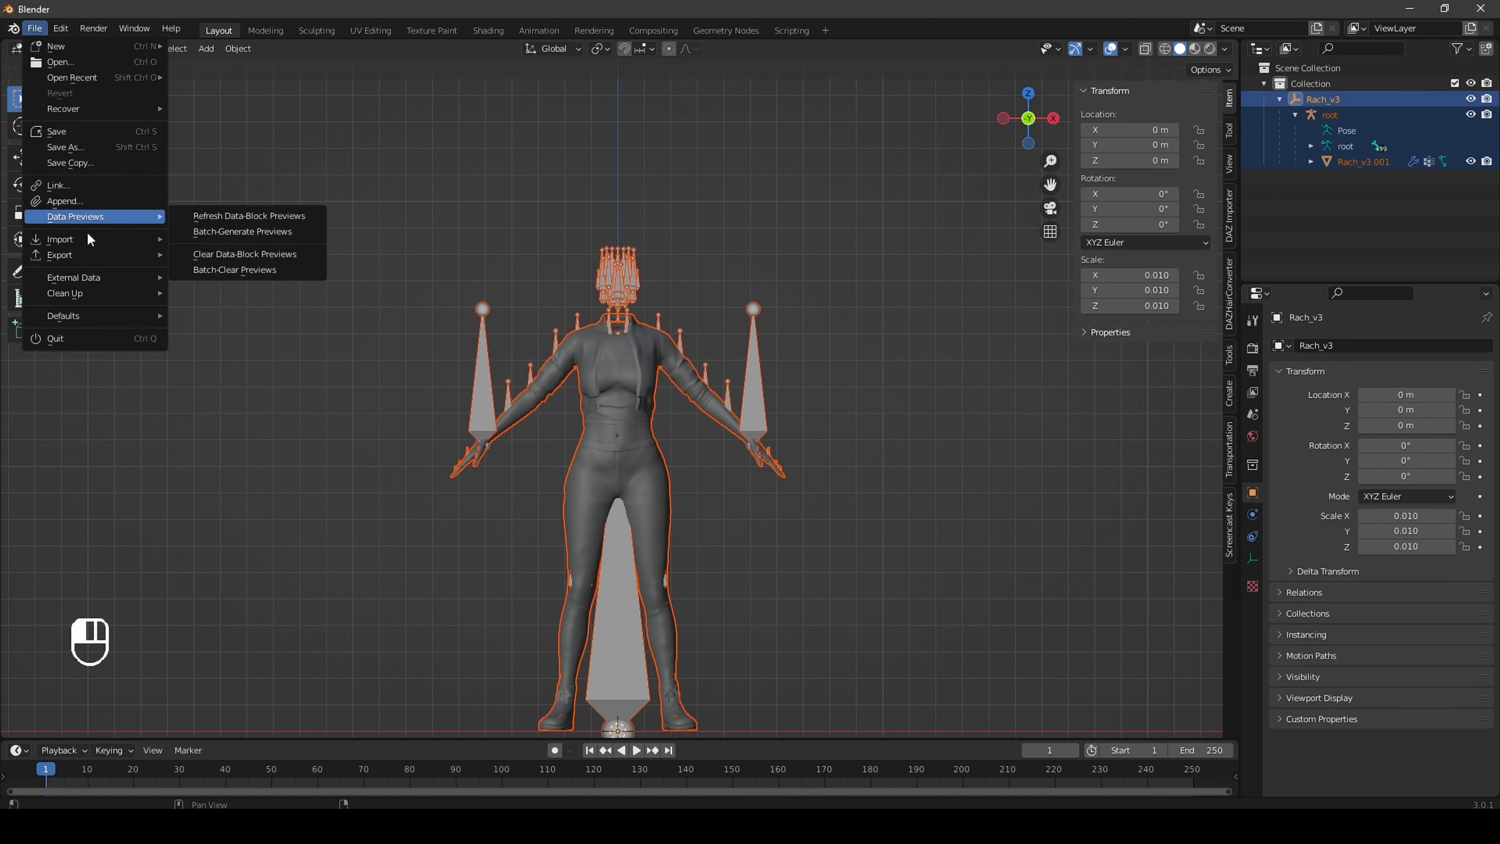
{"action": "mouse_move", "coordinate": [100, 294]}
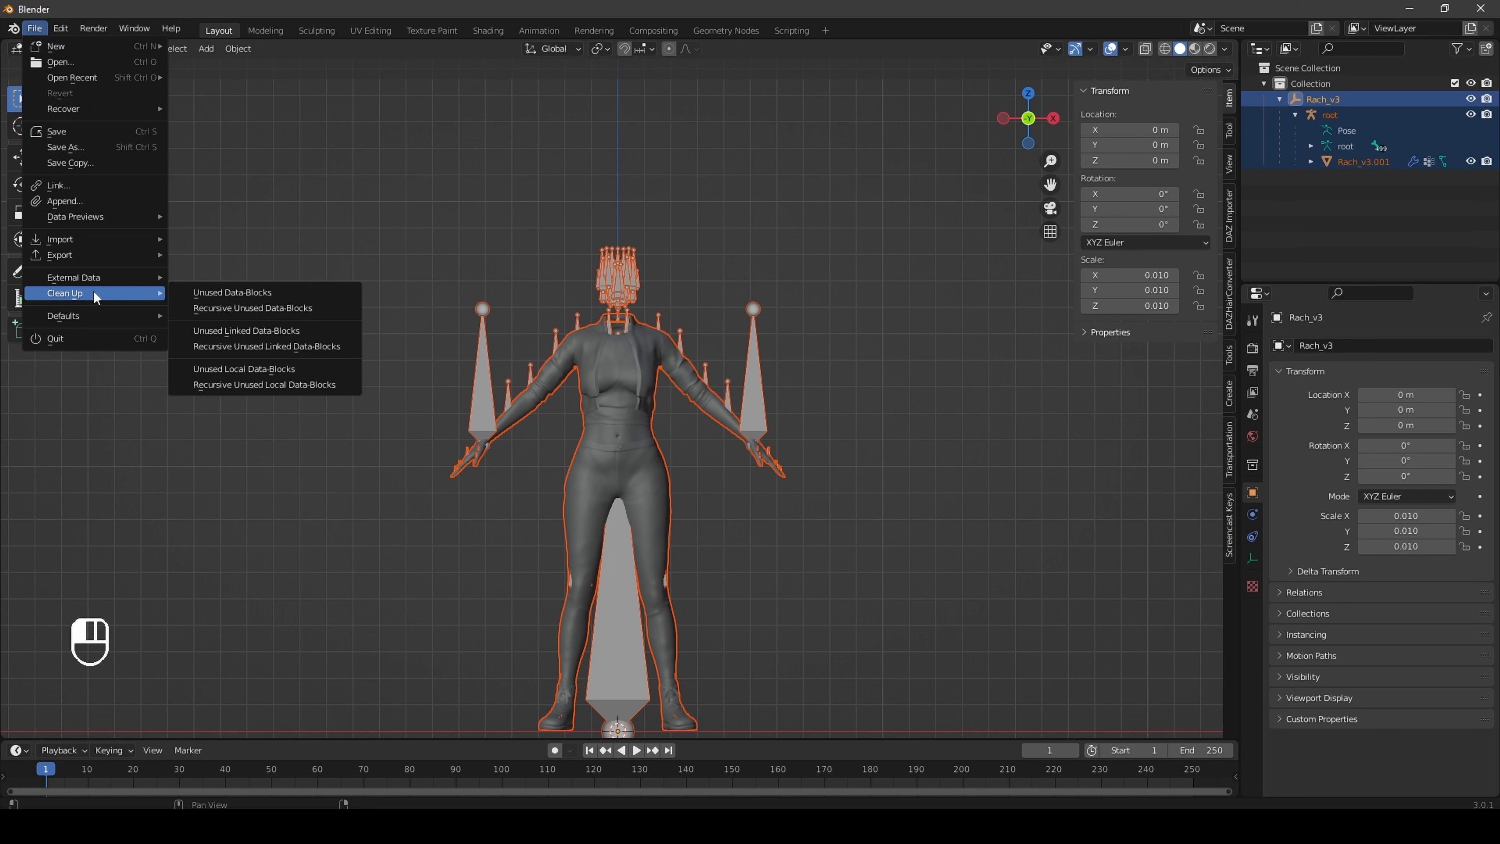
{"action": "key", "text": "ctrl+shift+s"}
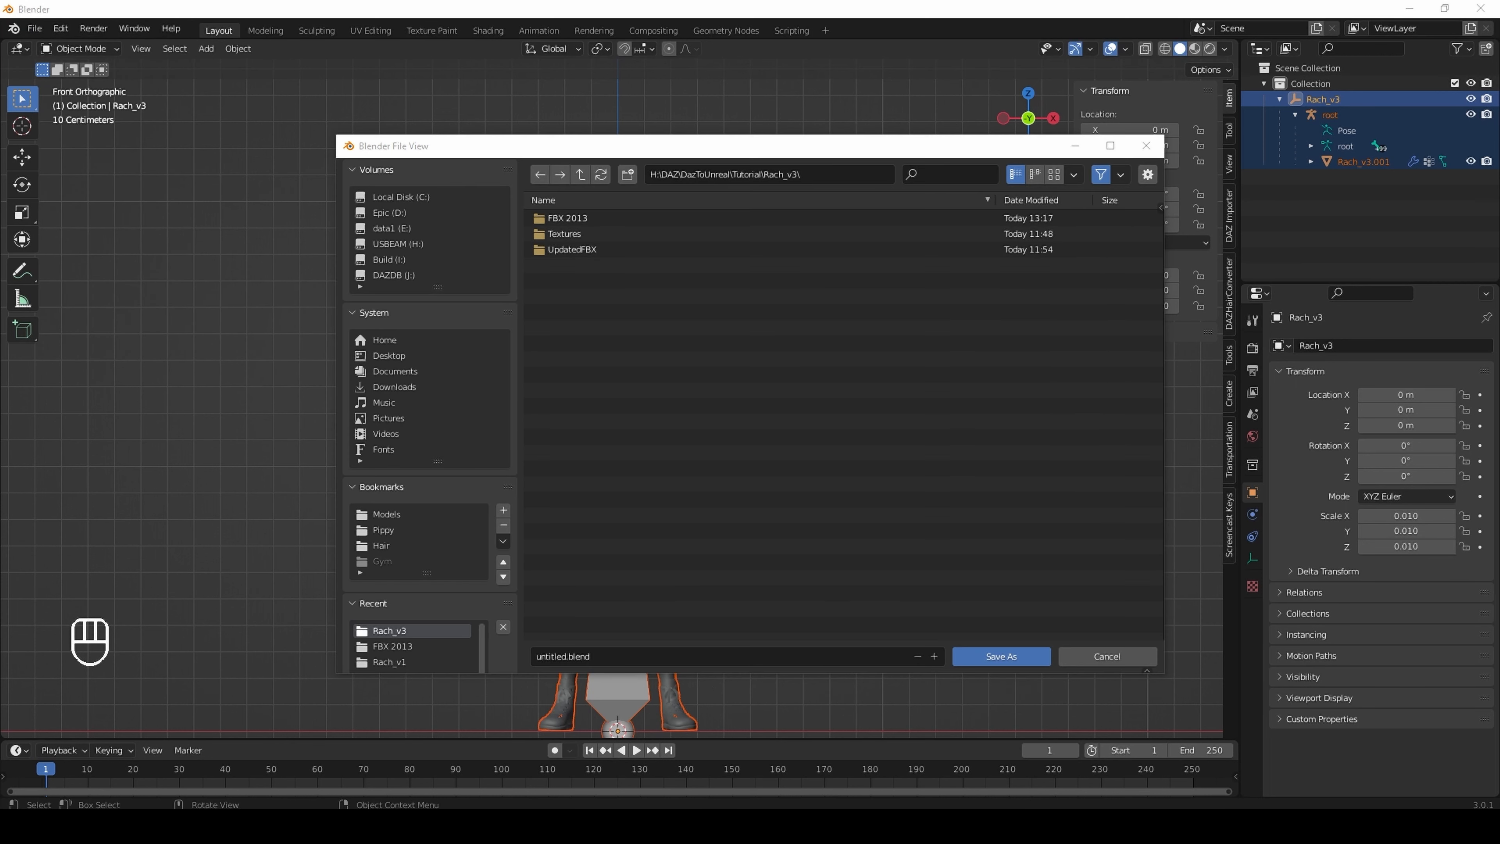
{"action": "left_click", "coordinate": [671, 662]}
{"action": "key", "text": "BackSpace"}
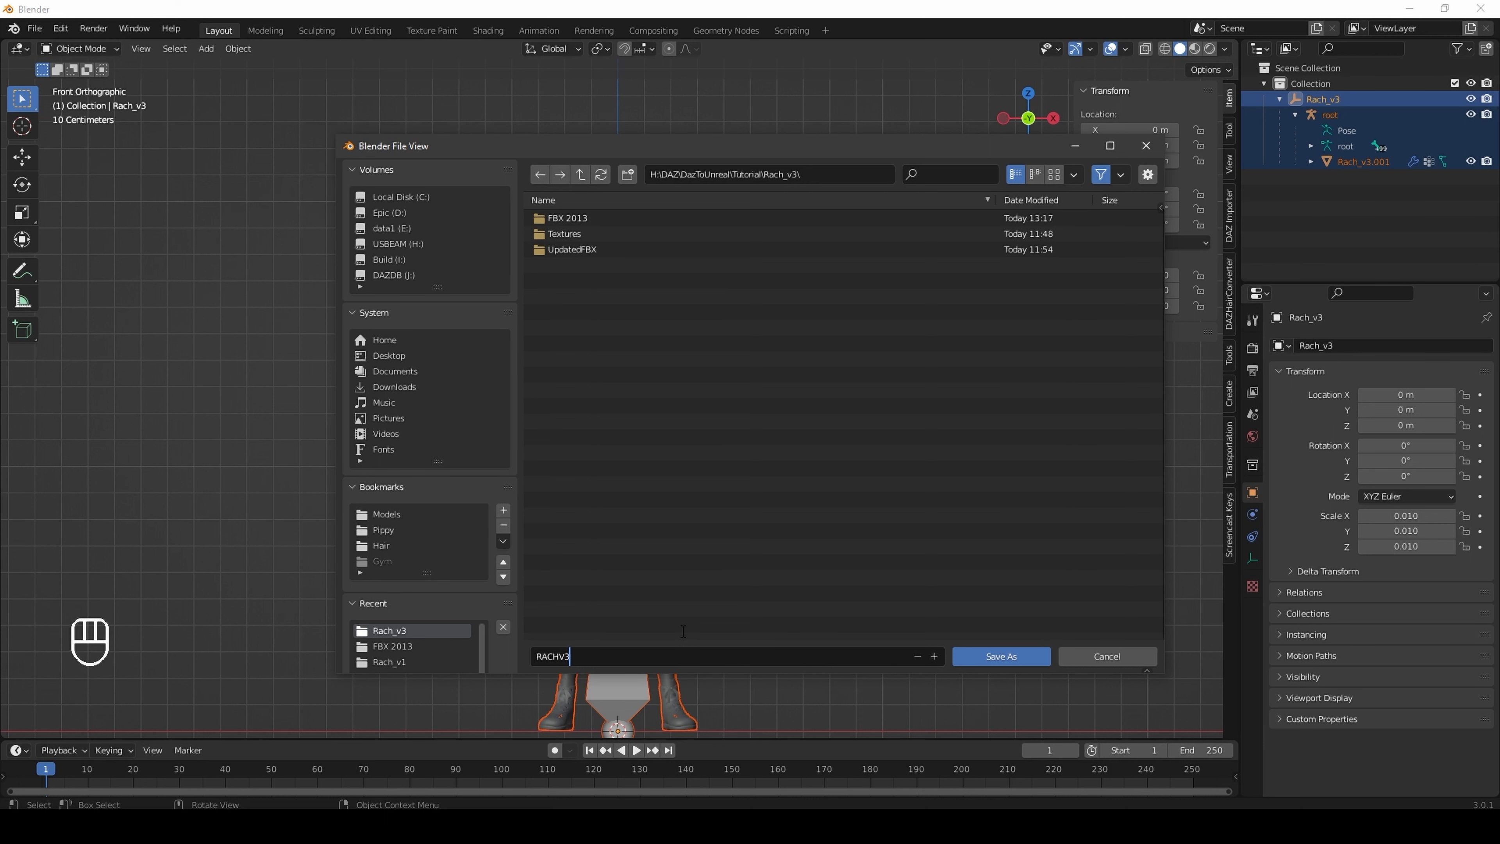
{"action": "left_click", "coordinate": [997, 655]}
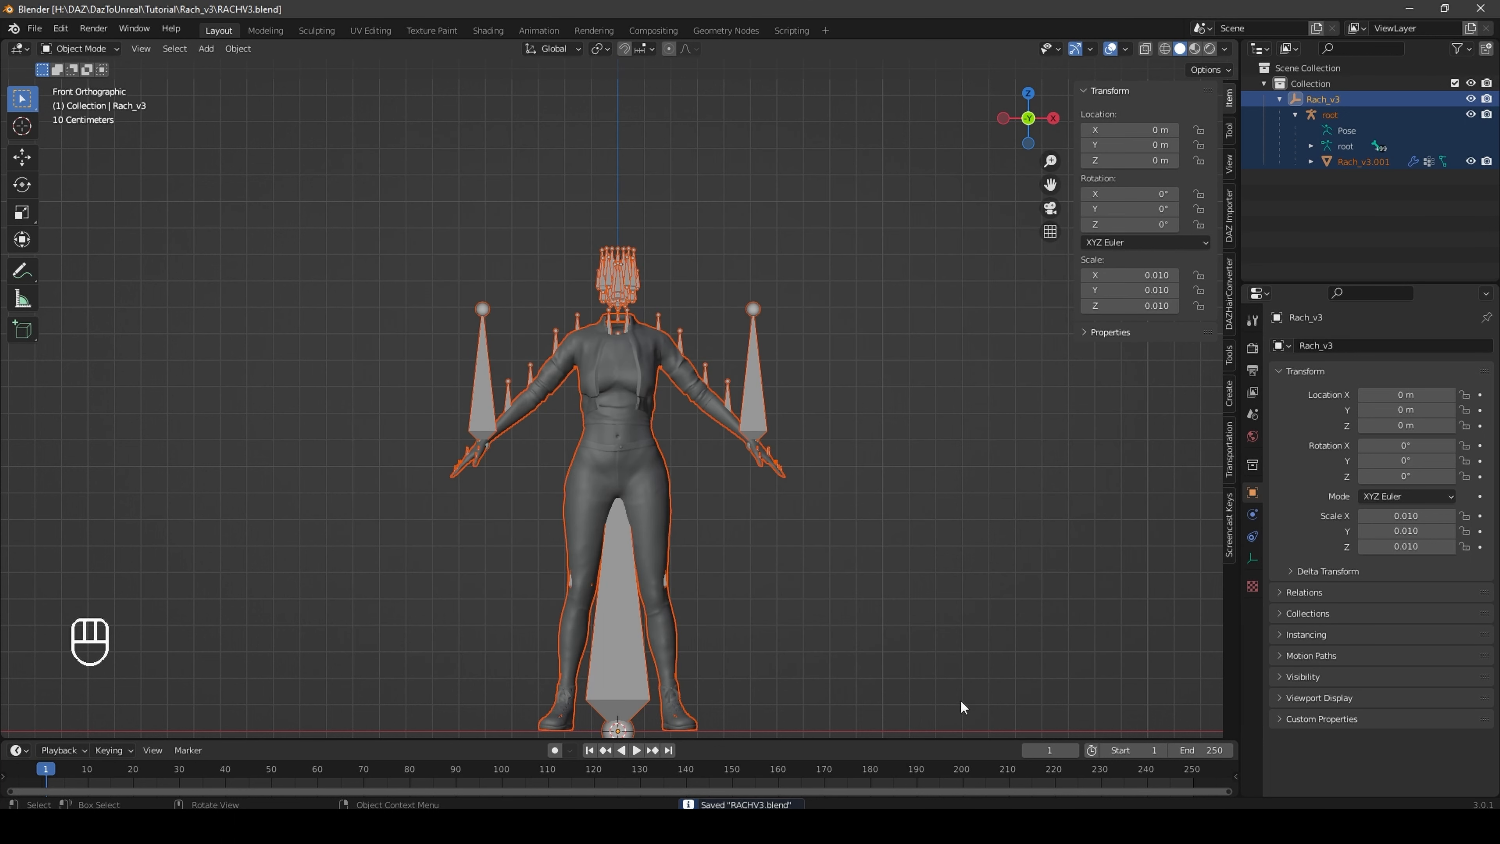
{"action": "left_click", "coordinate": [1480, 9]}
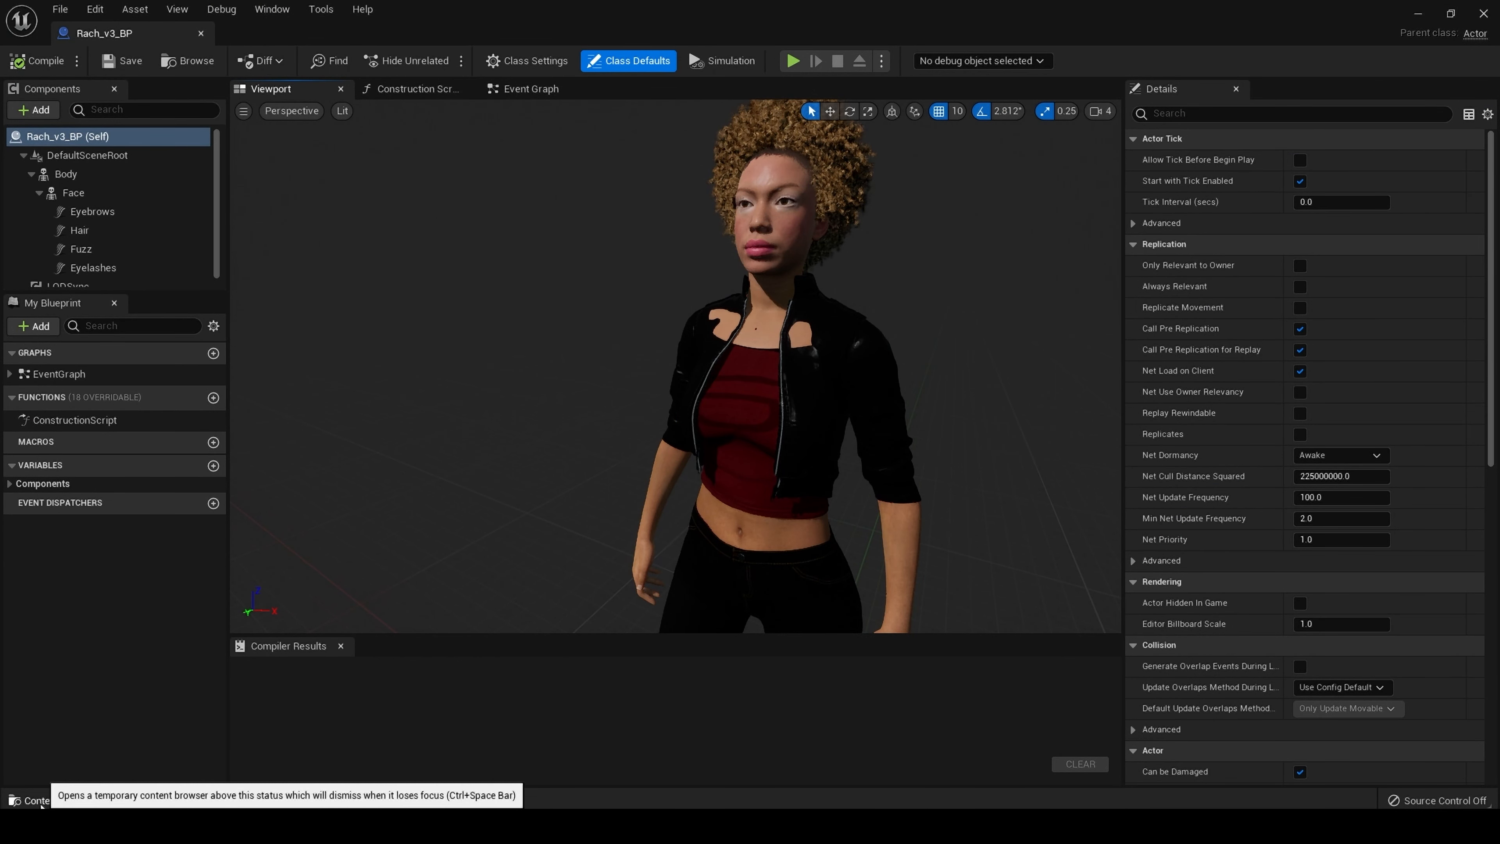
In Unreal Editor, reimport the Rach_v3 skeletal mesh from the new source file untitled.fbx in the Tutorial\Rach_v3 folder
{"action": "left_click", "coordinate": [41, 802]}
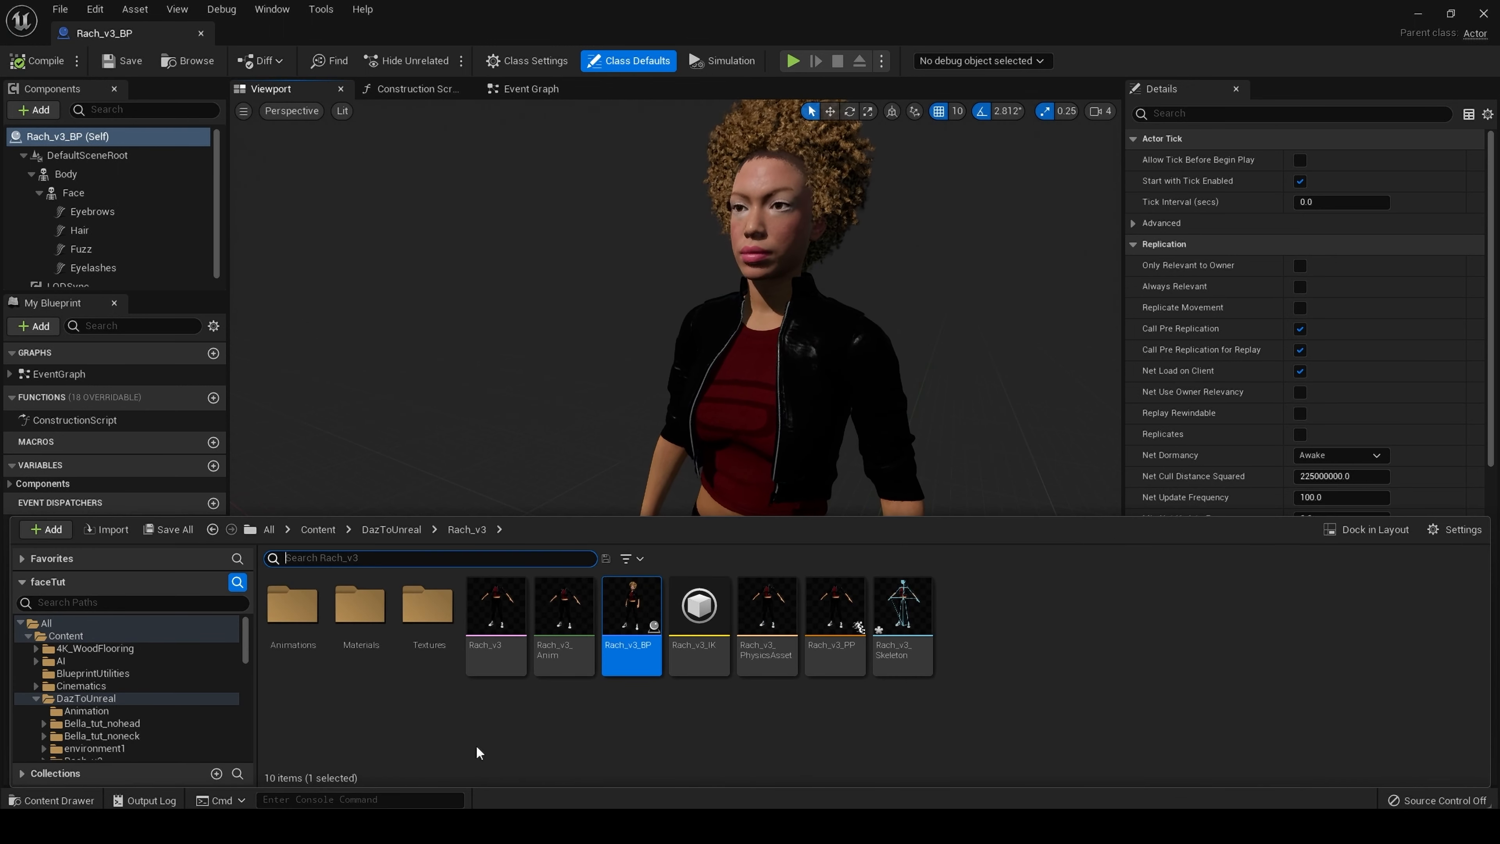
{"action": "left_click", "coordinate": [512, 635]}
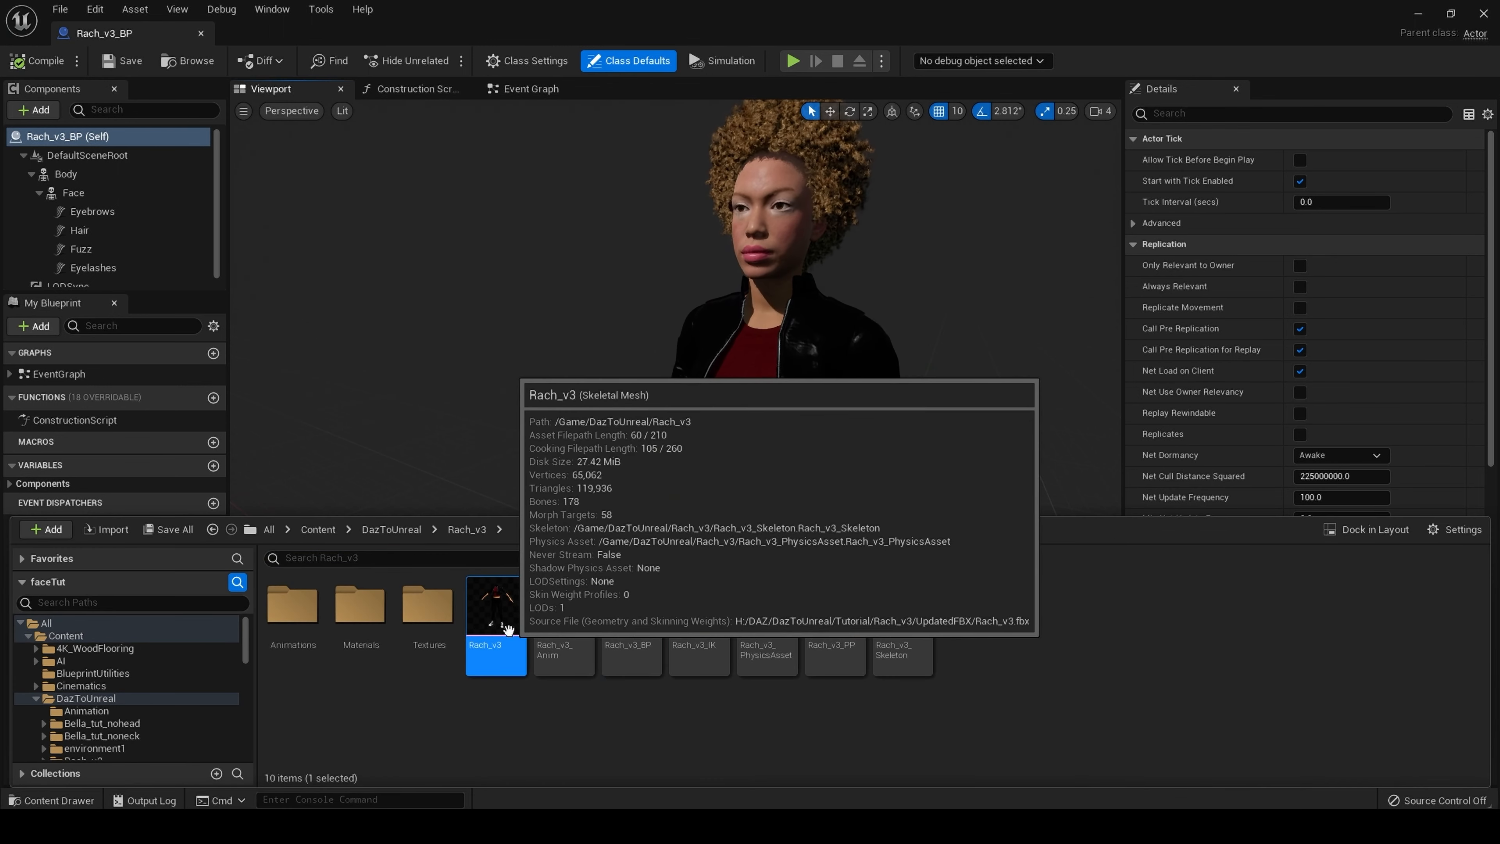
{"action": "right_click", "coordinate": [508, 629]}
{"action": "left_click", "coordinate": [709, 233]}
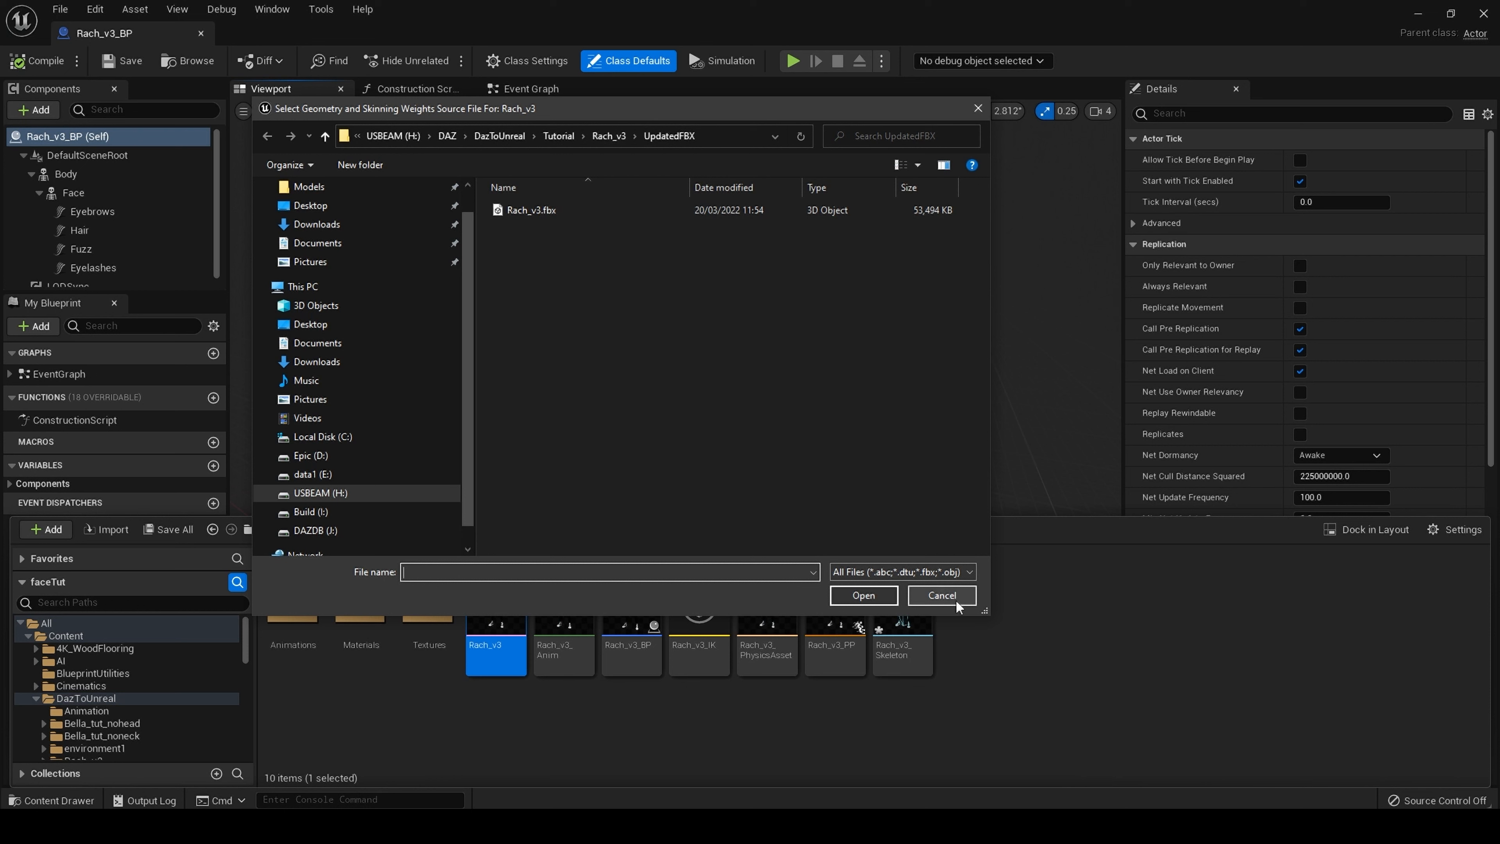
{"action": "left_click", "coordinate": [617, 135]}
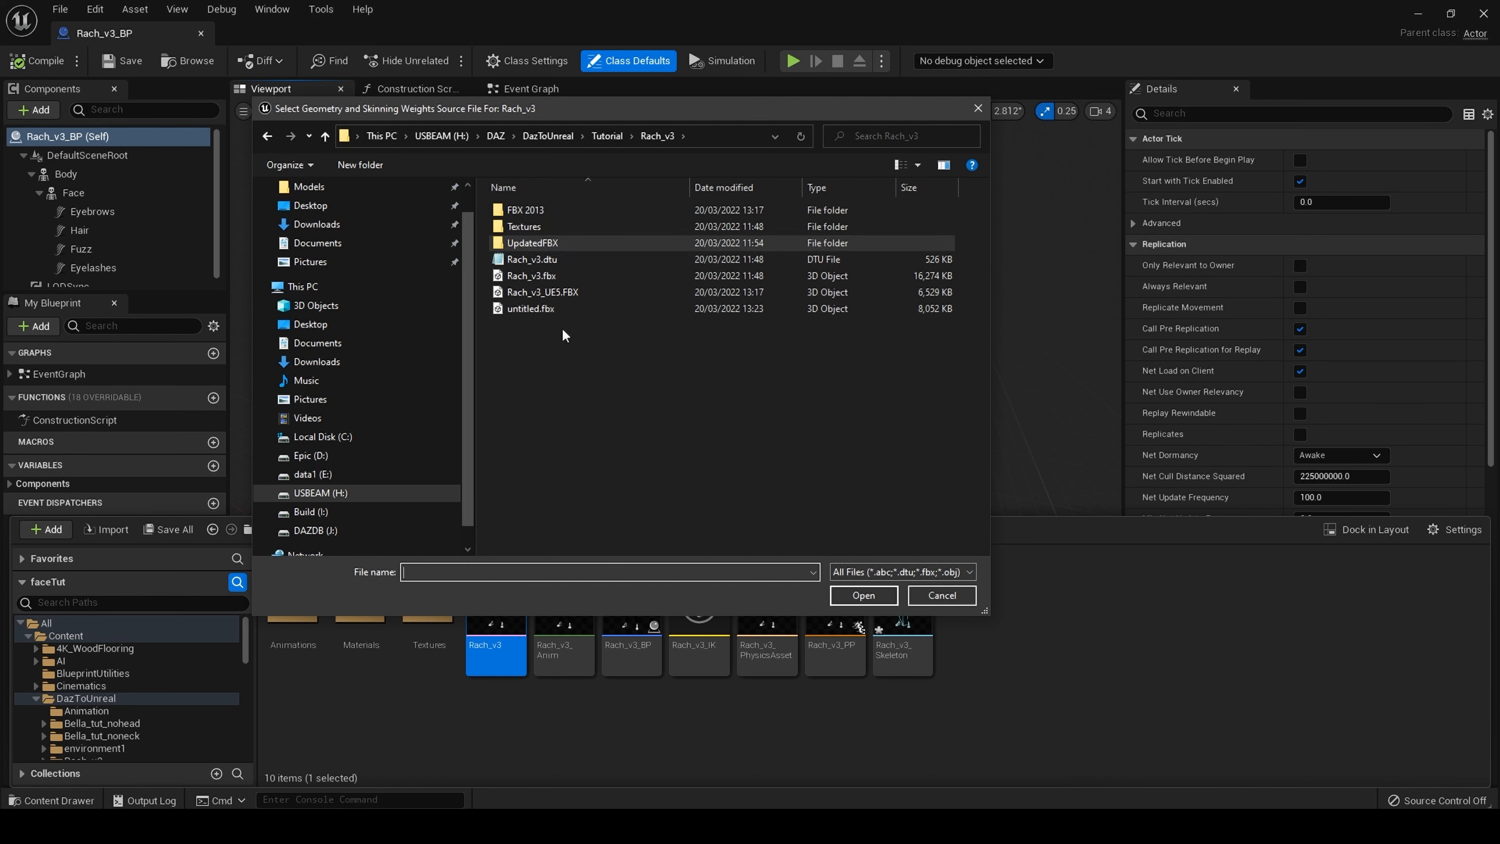
{"action": "left_click", "coordinate": [593, 314]}
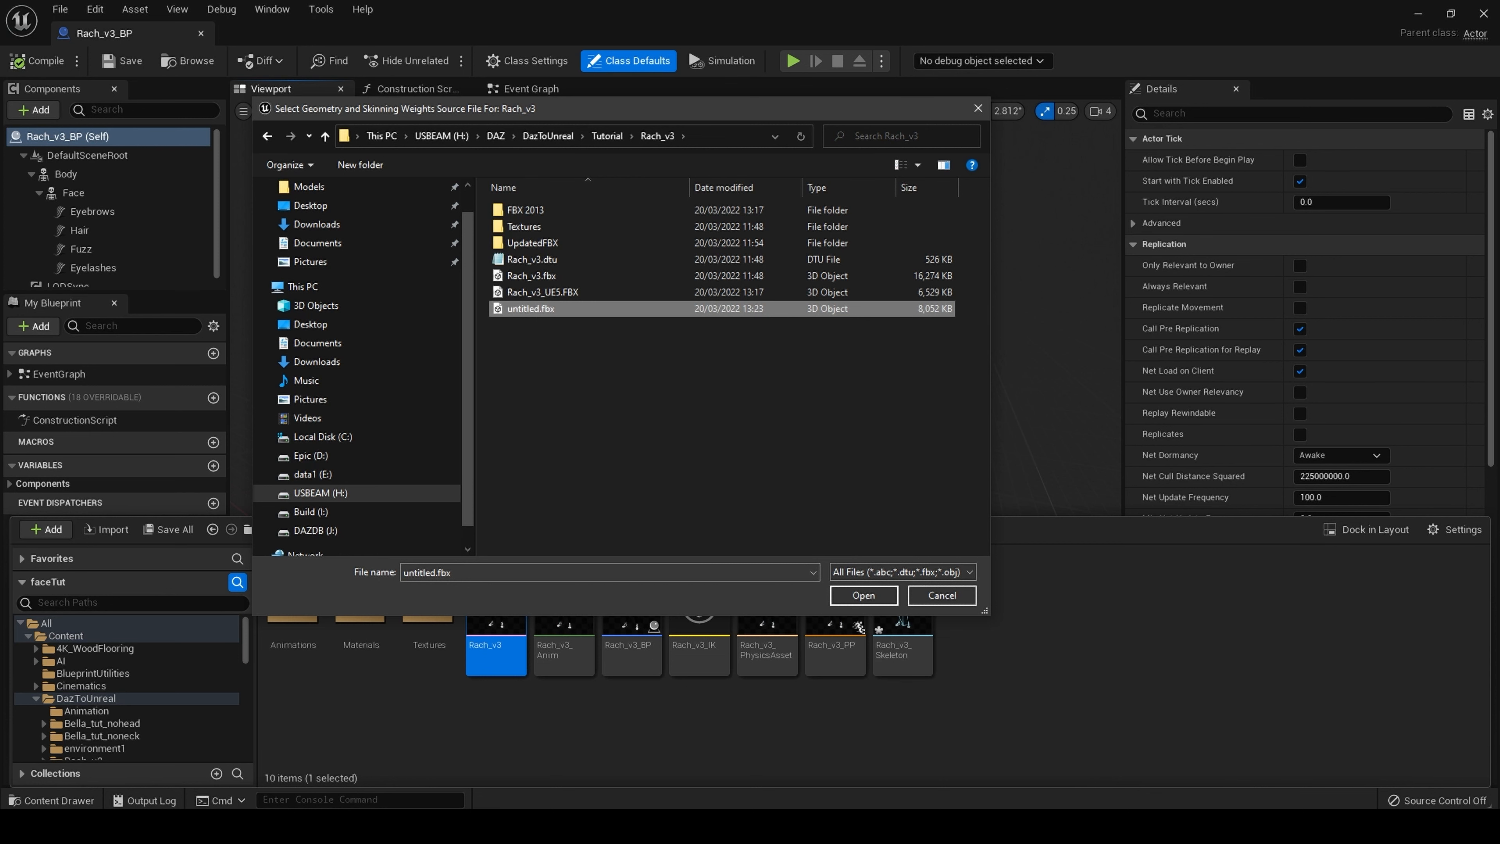
{"action": "left_click", "coordinate": [864, 594]}
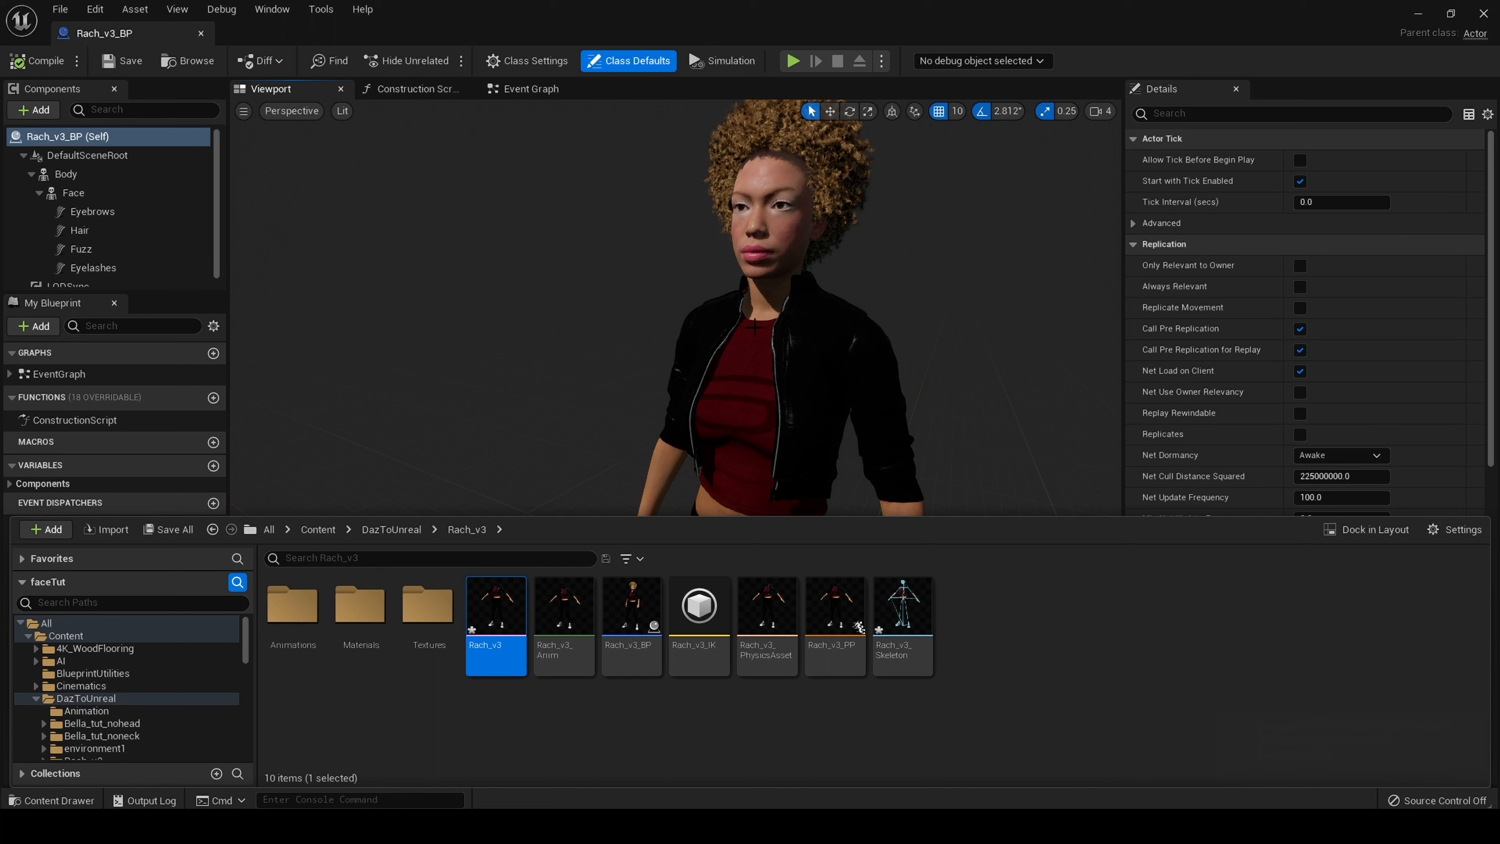
Inspect the reimported jacket, collar and neck of the Rach_v3_BP character from the front and the back
{"action": "mouse_move", "coordinate": [738, 364]}
{"action": "left_mouse_down"}
{"action": "mouse_move", "coordinate": [703, 290]}
{"action": "mouse_move", "coordinate": [748, 353]}
{"action": "mouse_move", "coordinate": [730, 349]}
{"action": "left_mouse_up"}
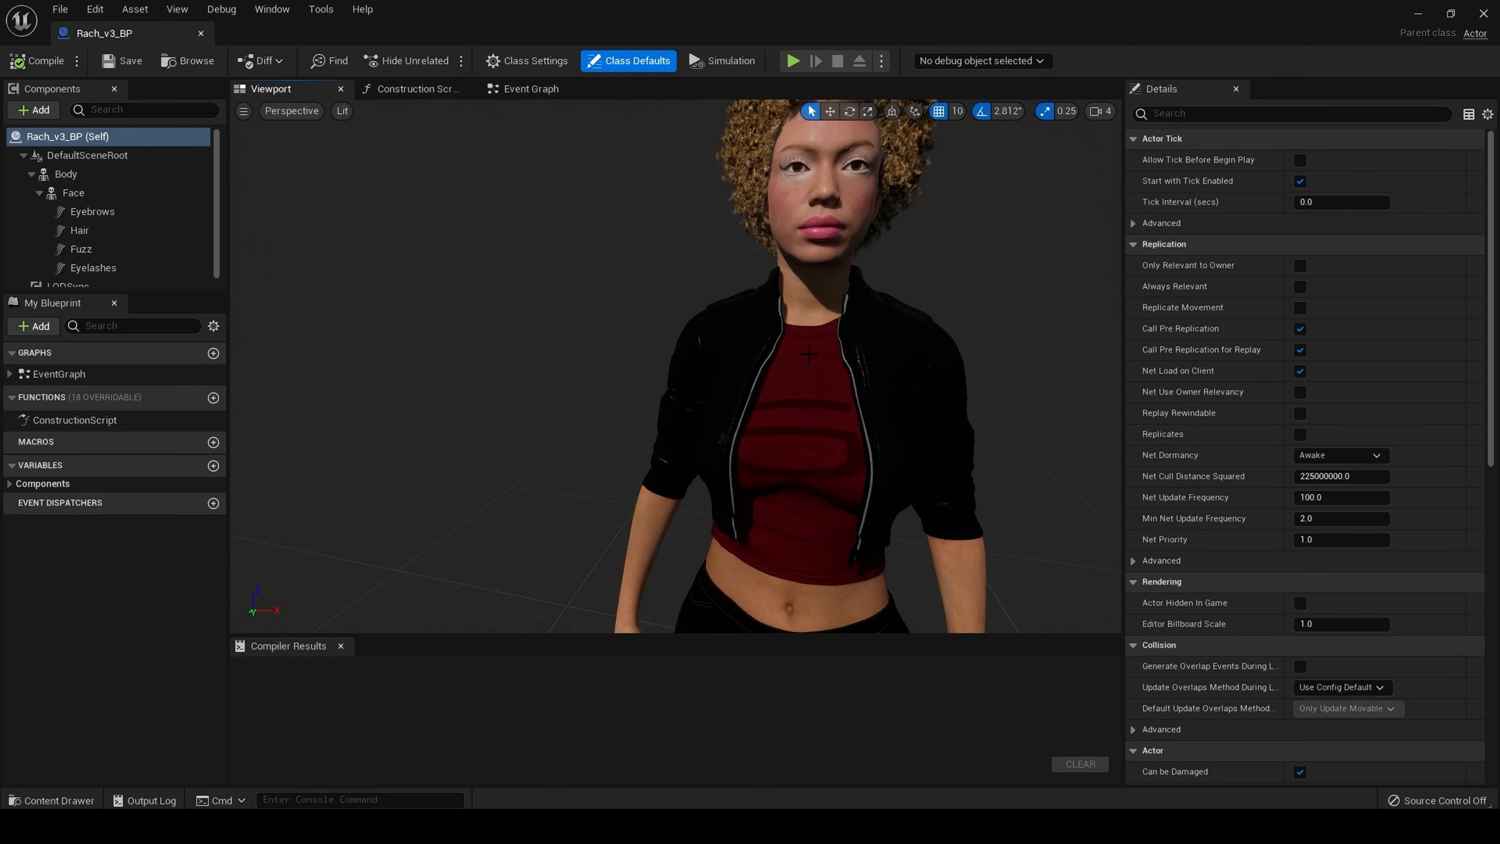
{"action": "left_click_drag", "start_coordinate": [730, 354], "coordinate": [728, 289]}
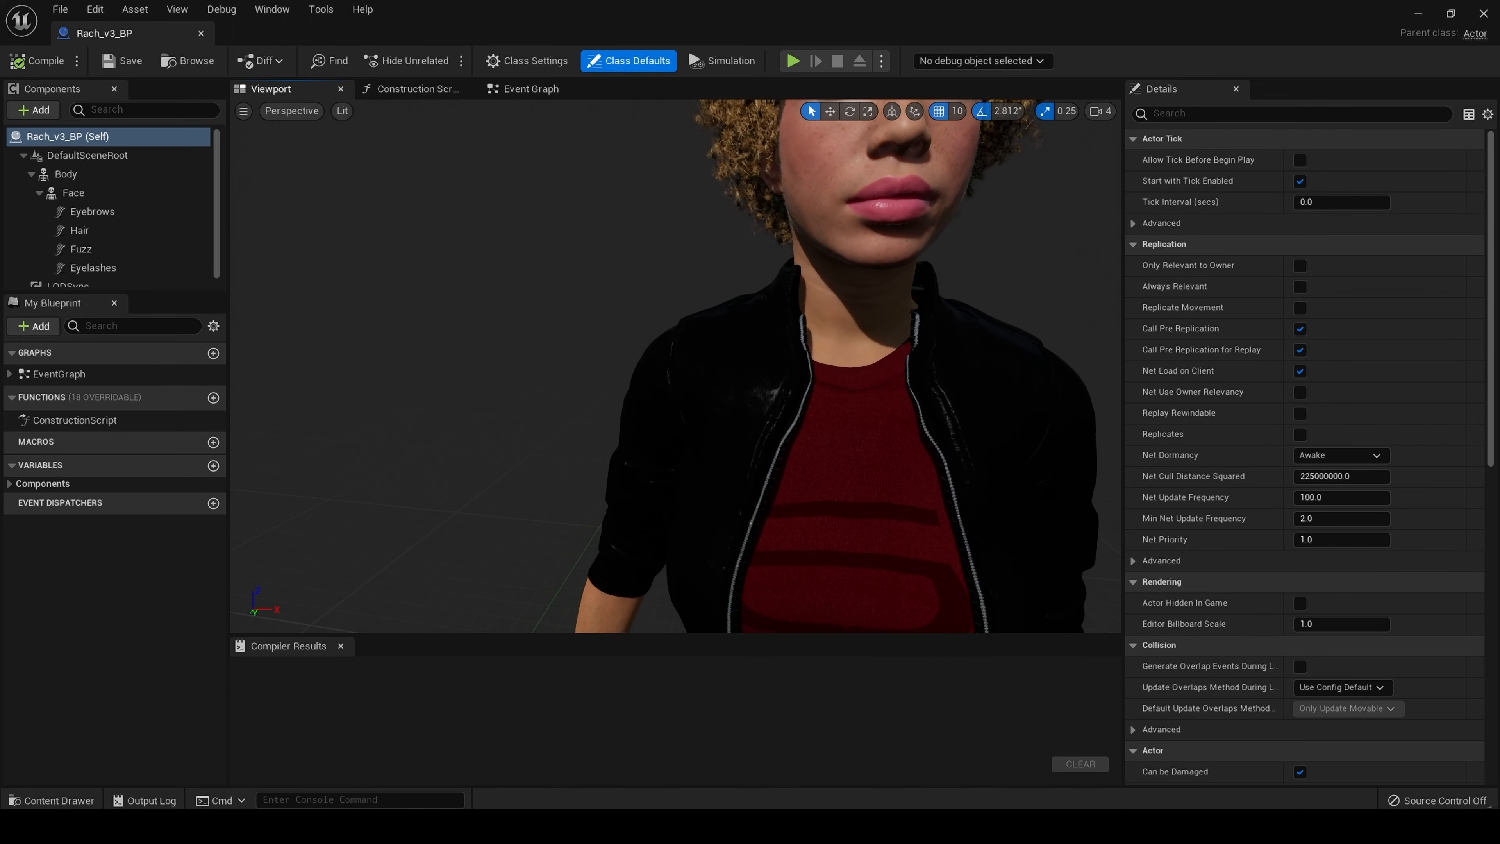
{"action": "left_click_drag", "start_coordinate": [728, 290], "coordinate": [779, 275]}
{"action": "mouse_move", "coordinate": [778, 274]}
{"action": "middle_mouse_down"}
{"action": "mouse_move", "coordinate": [916, 301]}
{"action": "mouse_move", "coordinate": [913, 260]}
{"action": "mouse_move", "coordinate": [785, 257]}
{"action": "mouse_move", "coordinate": [785, 301]}
{"action": "middle_mouse_up"}
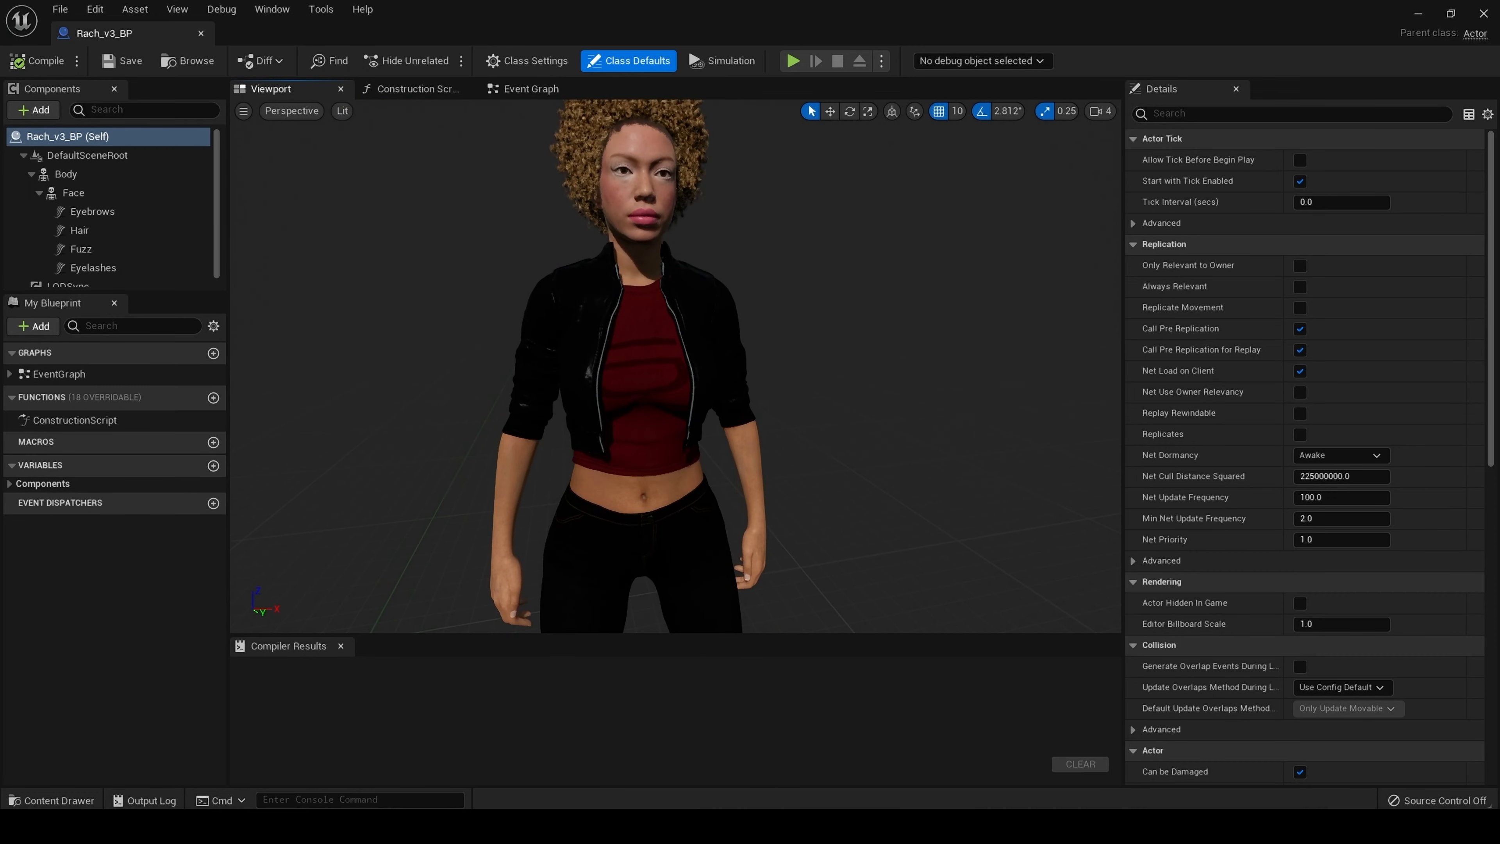
{"action": "left_click_drag", "start_coordinate": [676, 378], "coordinate": [665, 337]}
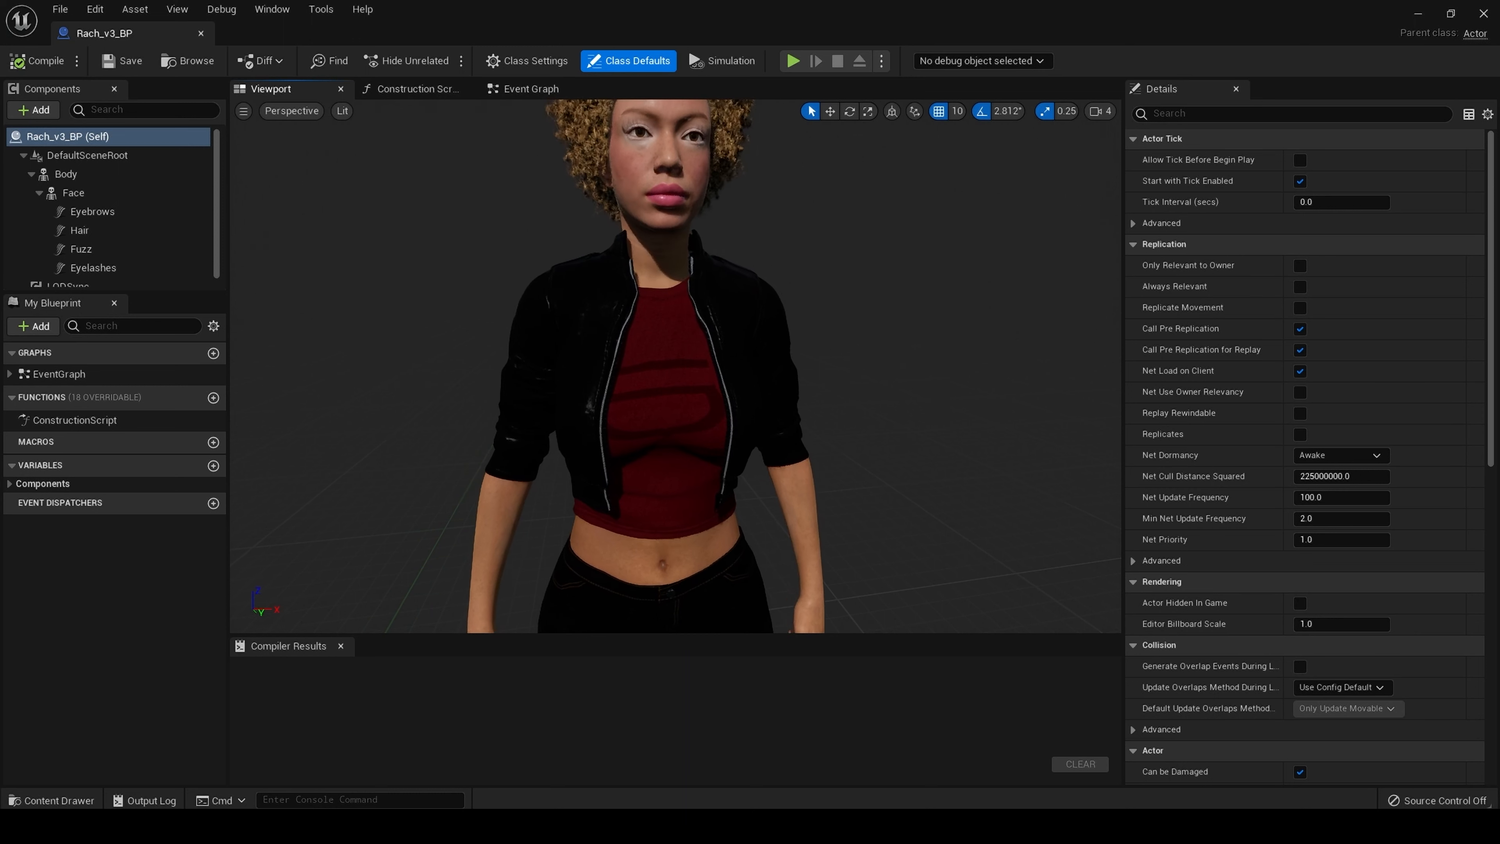
{"action": "left_click_drag", "start_coordinate": [675, 366], "coordinate": [815, 222]}
{"action": "right_click_drag", "start_coordinate": [815, 221], "coordinate": [851, 280]}
{"action": "right_click_drag", "start_coordinate": [517, 360], "coordinate": [515, 332]}
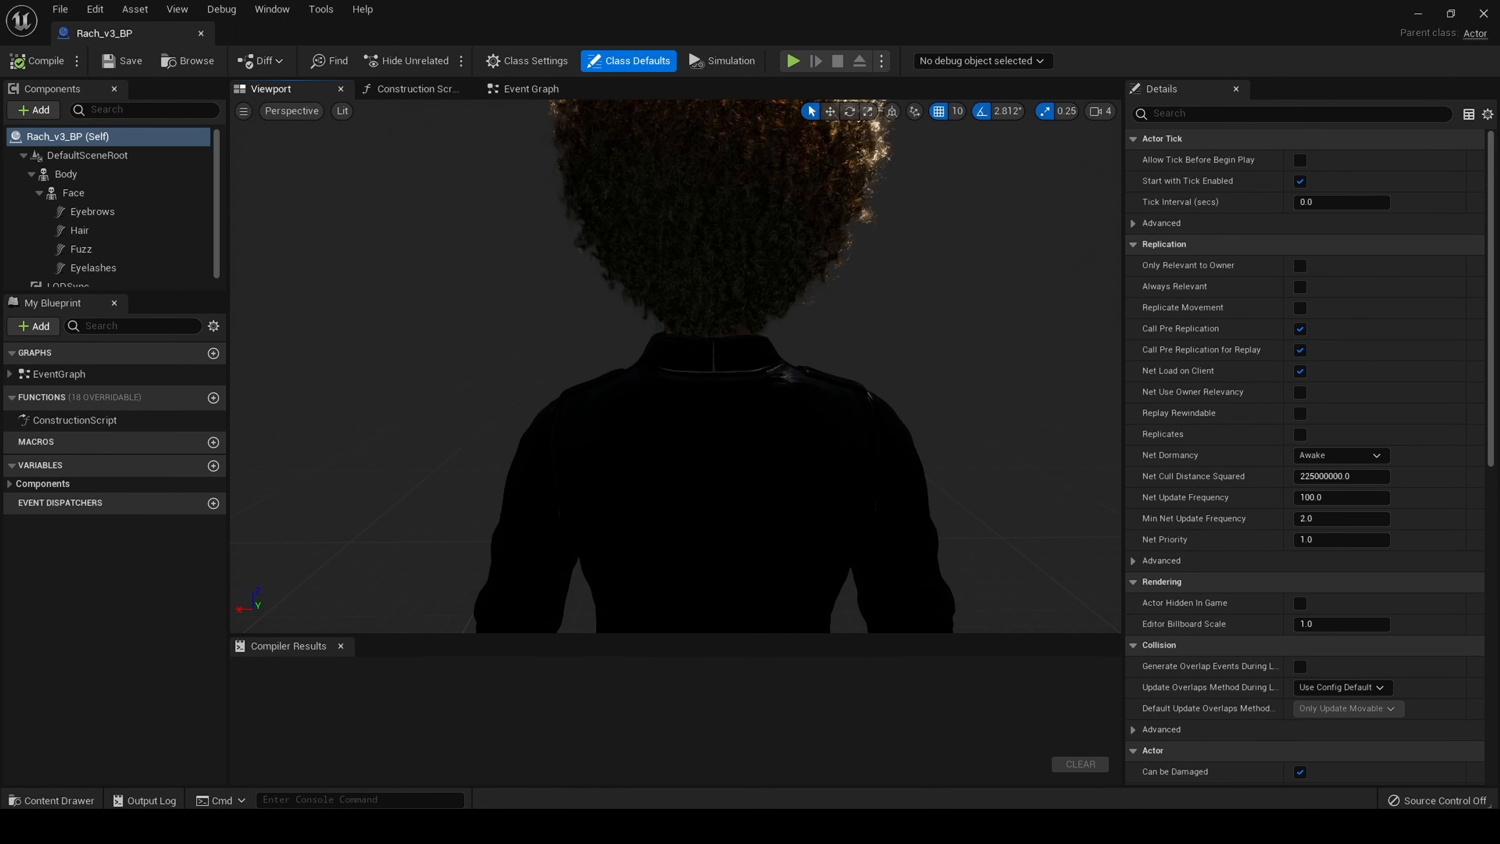
{"action": "middle_click_drag", "start_coordinate": [515, 332], "coordinate": [506, 631]}
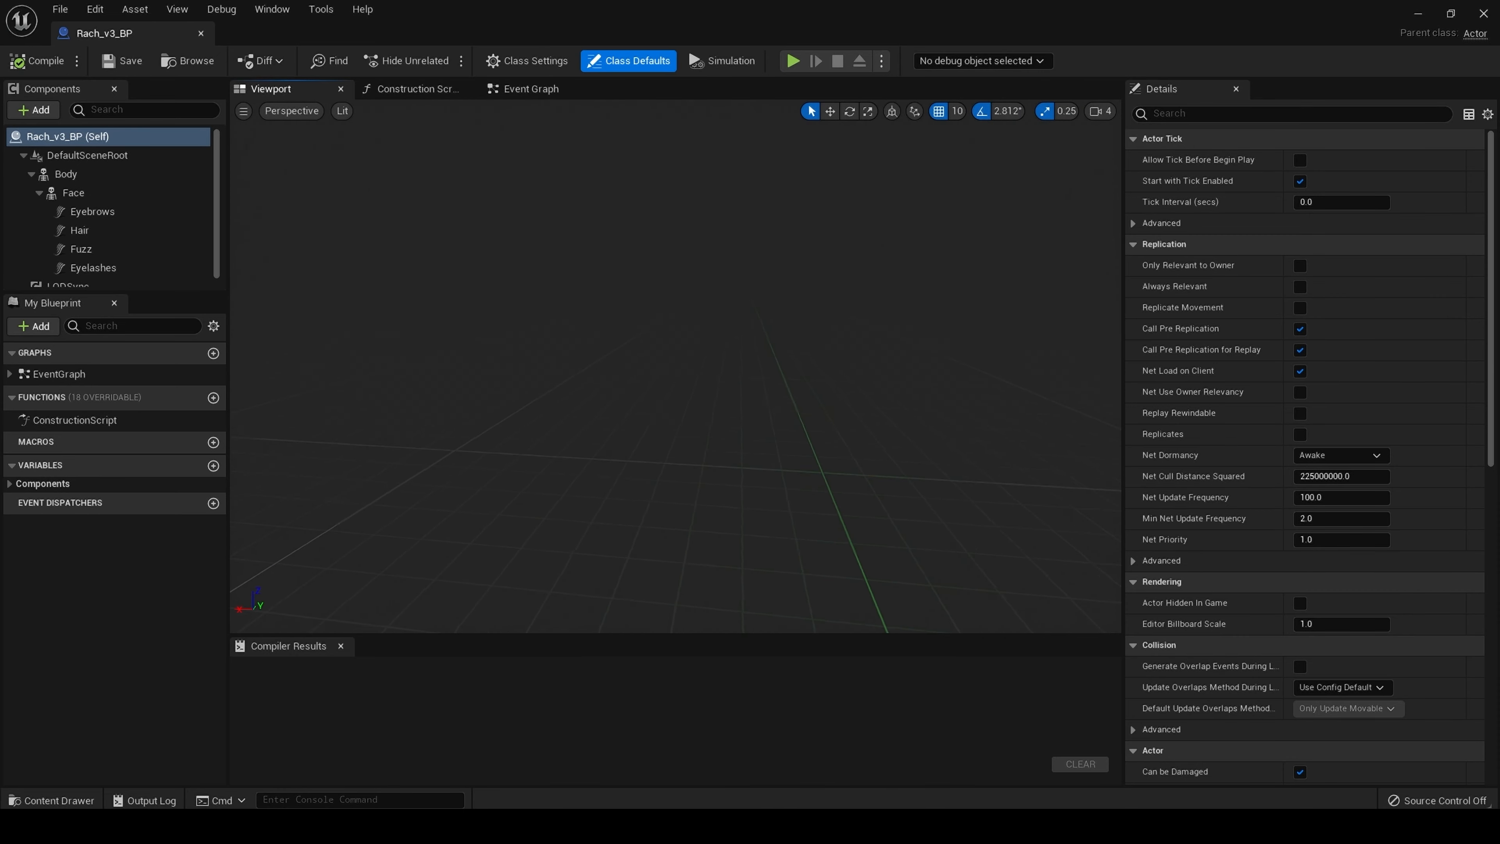
{"action": "right_click_drag", "start_coordinate": [676, 367], "coordinate": [789, 363]}
{"action": "scroll", "coordinate": [767, 502], "scroll_direction": "up", "scroll_amount": 5}
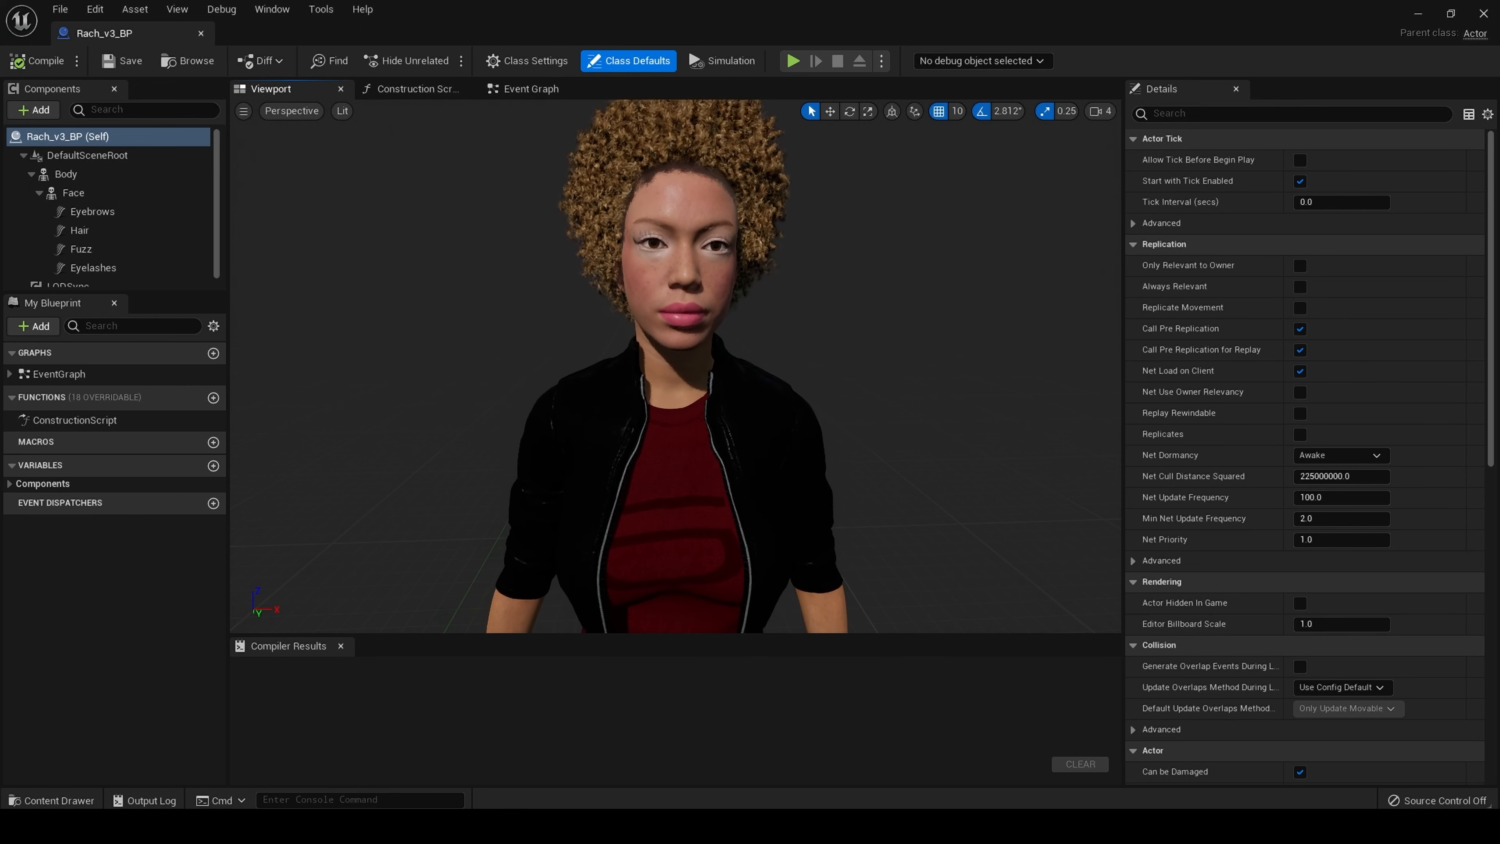
Duplicate the Idle_Retargeted animation in the Rach_v3 Animations folder and name the copy Idle_RetargetedV2
{"action": "left_click", "coordinate": [73, 802]}
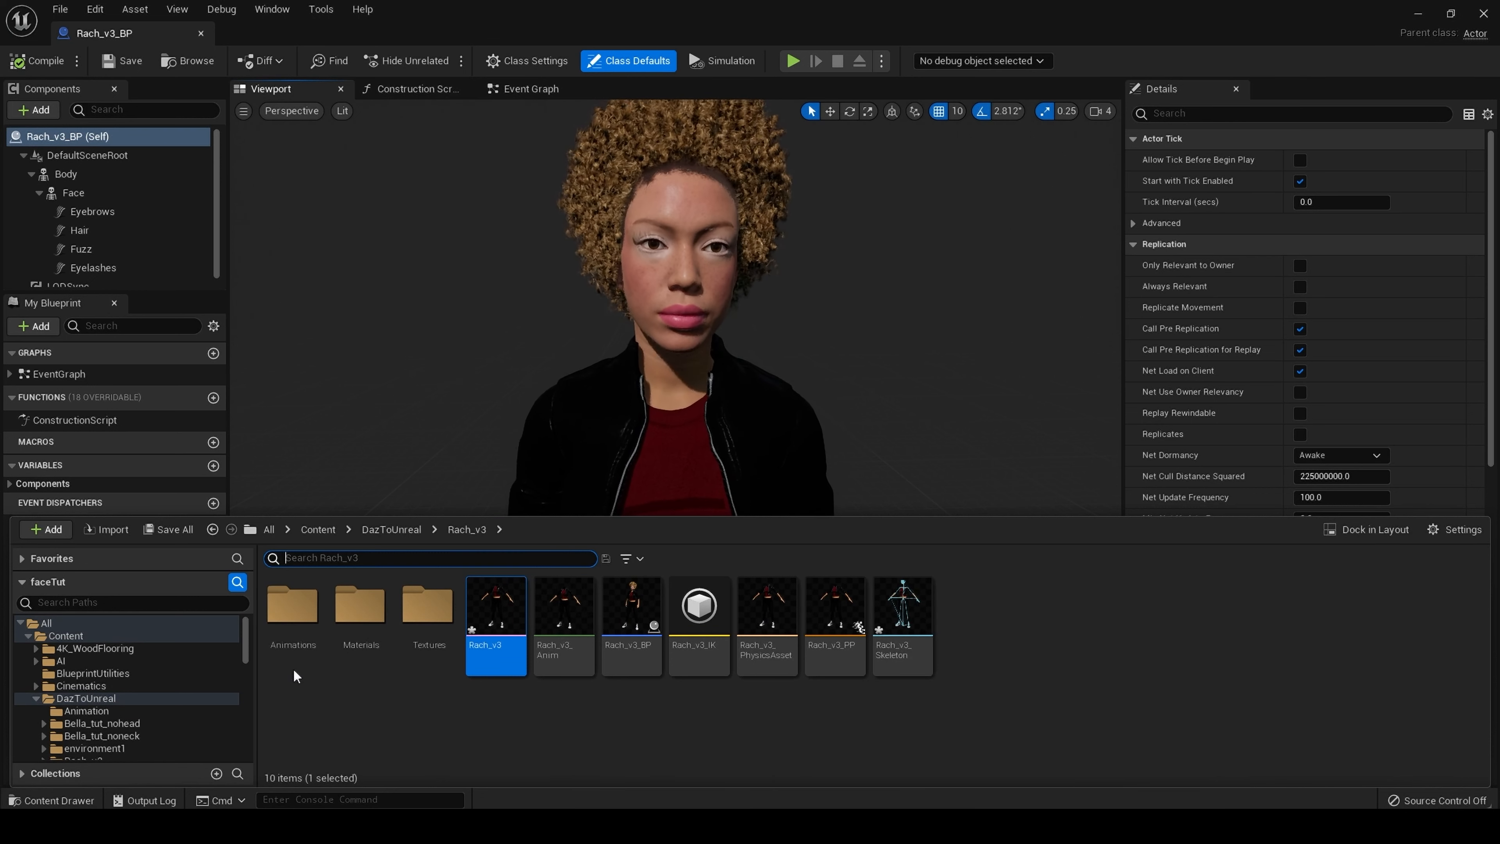
{"action": "double_click", "coordinate": [292, 621]}
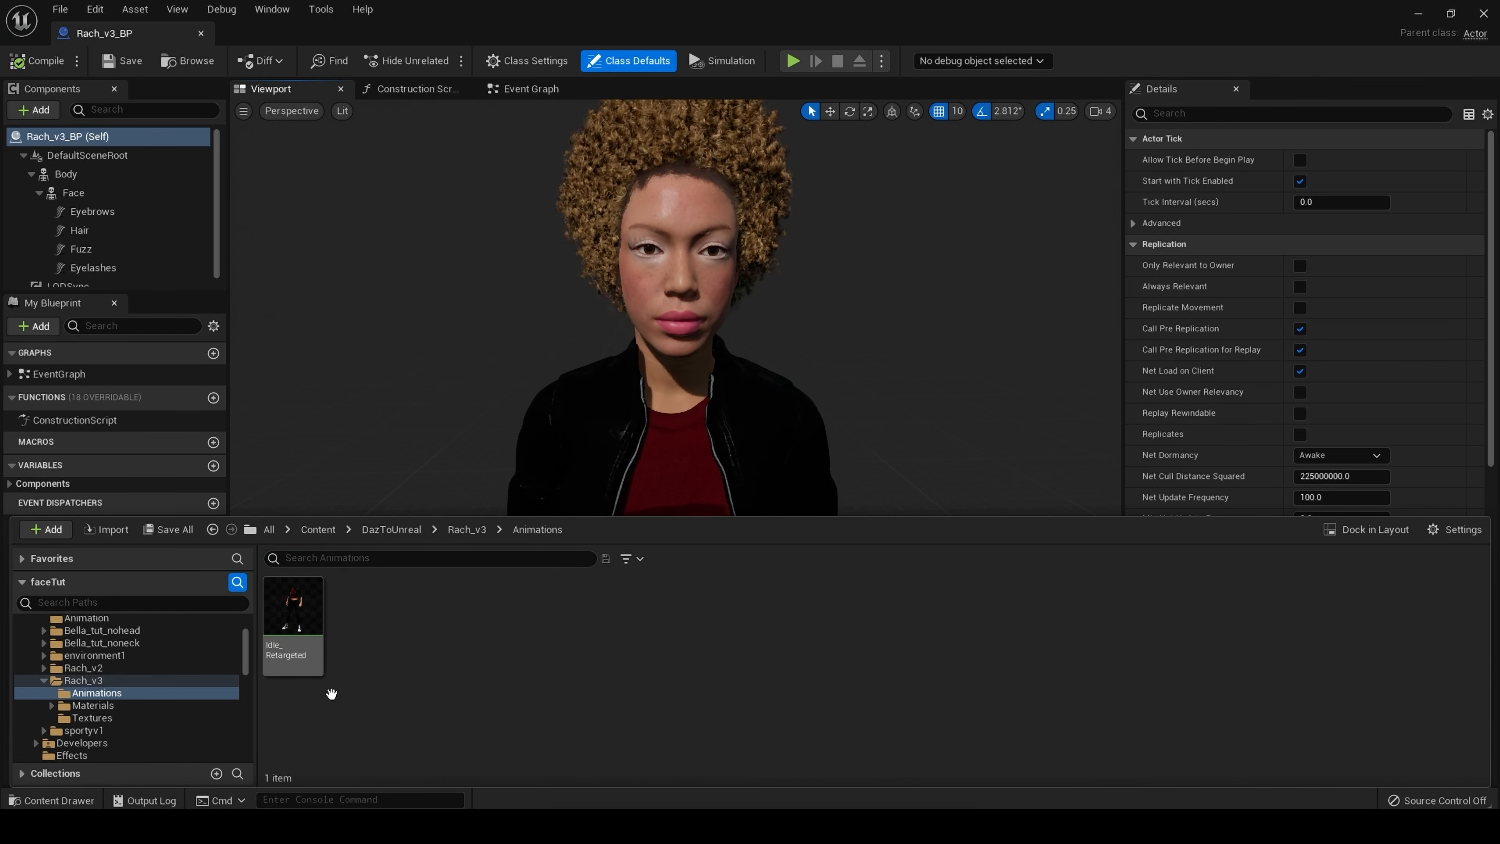
{"action": "right_click", "coordinate": [287, 632]}
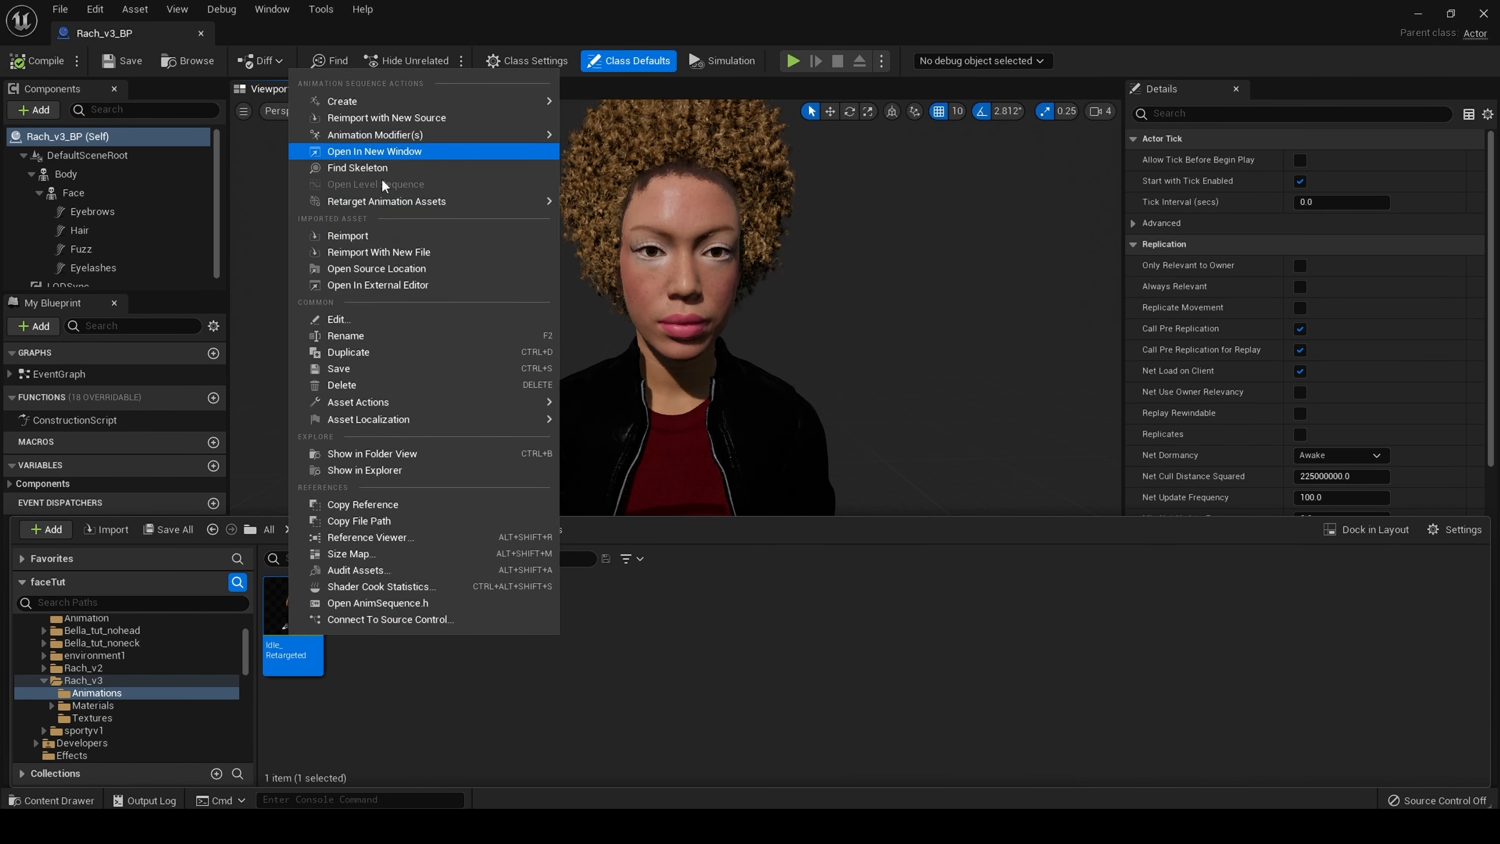
{"action": "left_click", "coordinate": [389, 353]}
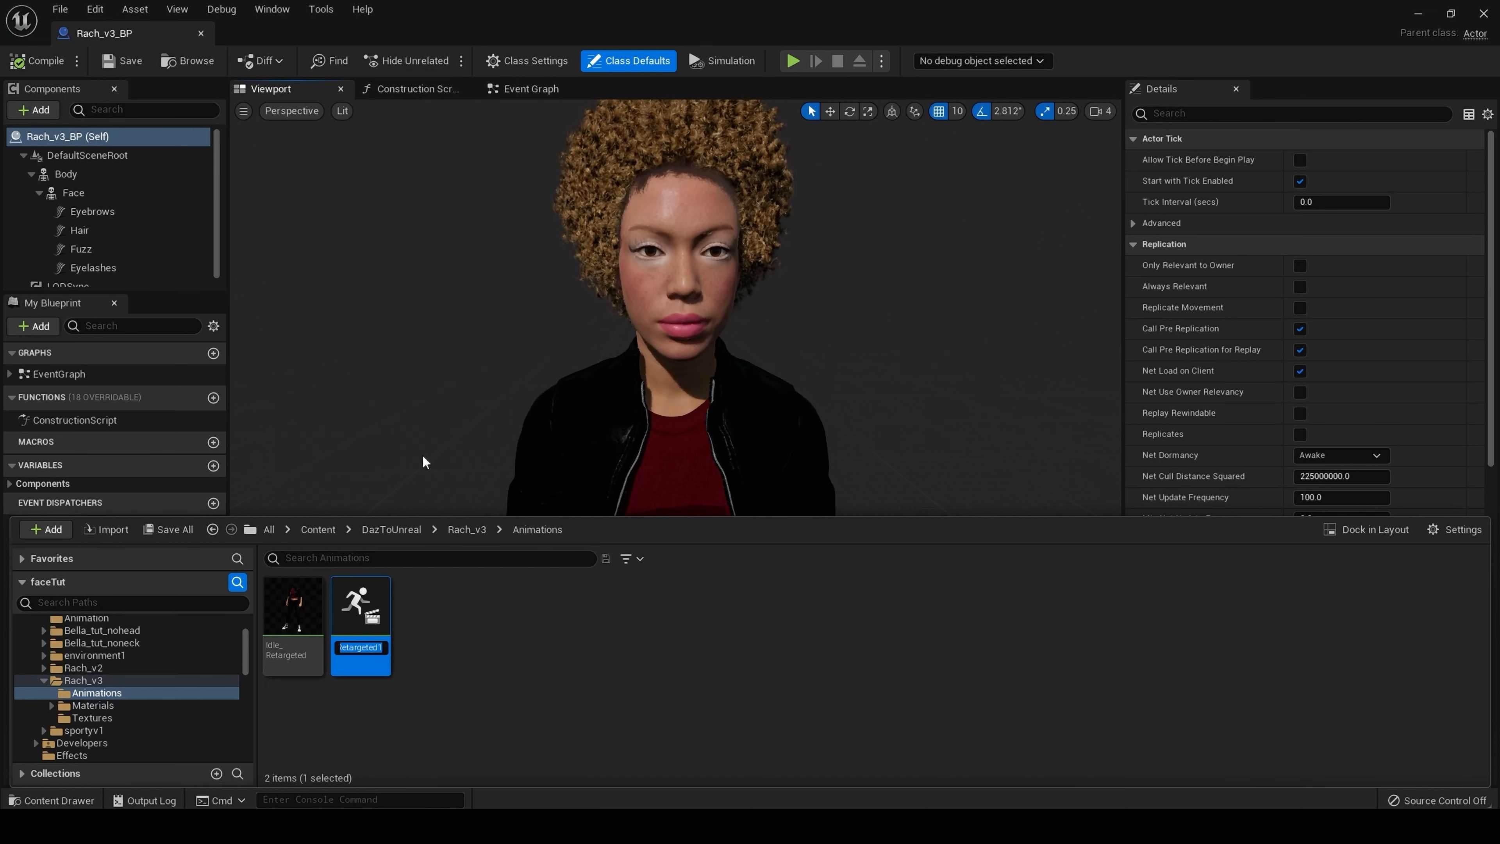
{"action": "left_click", "coordinate": [381, 646]}
{"action": "key", "text": "BackSpace"}
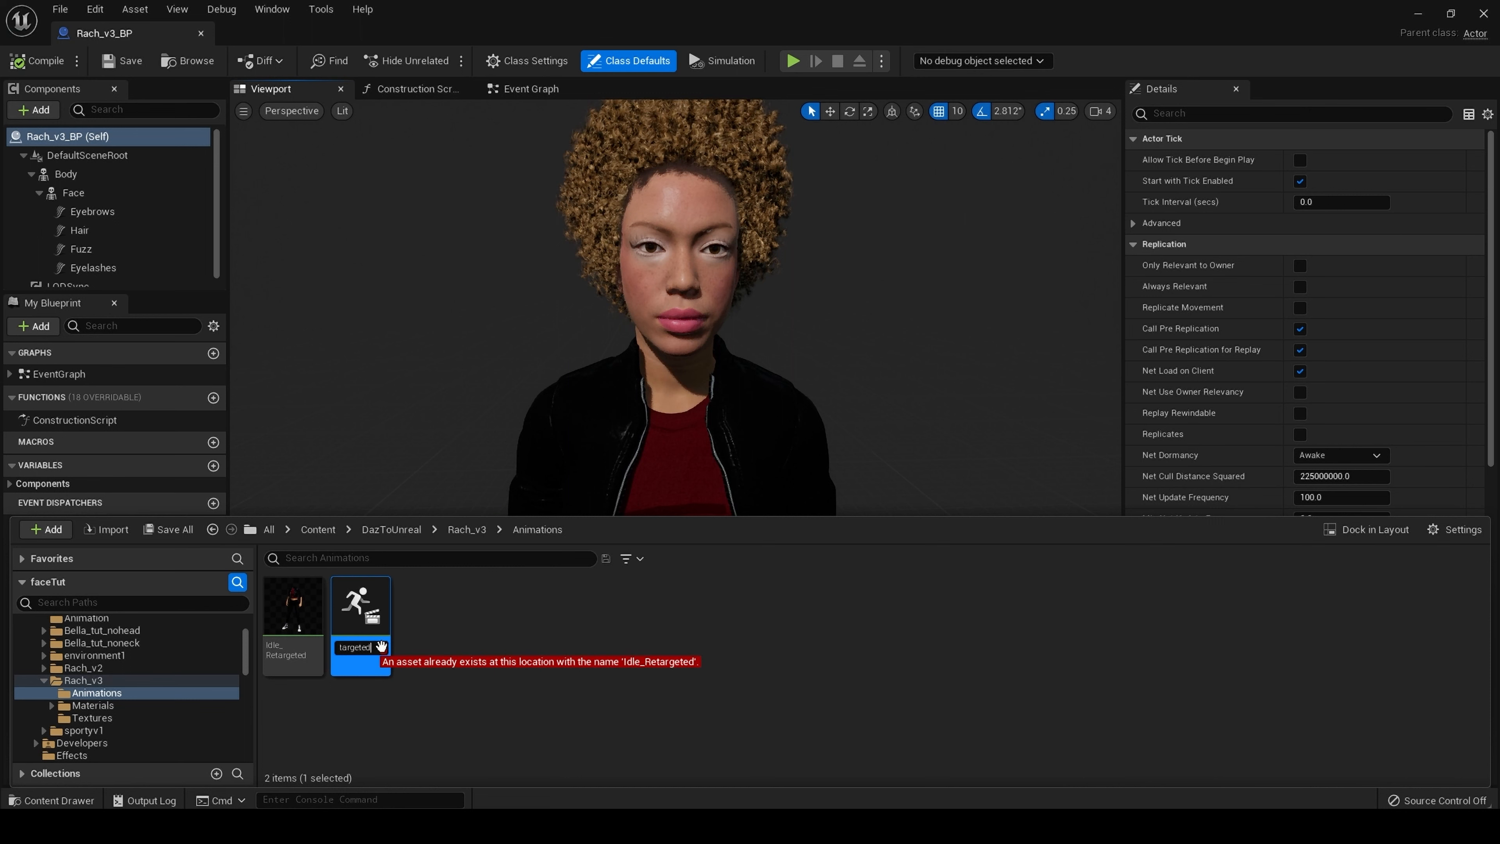
{"action": "type", "text": "V2"}
{"action": "key", "text": "Return"}
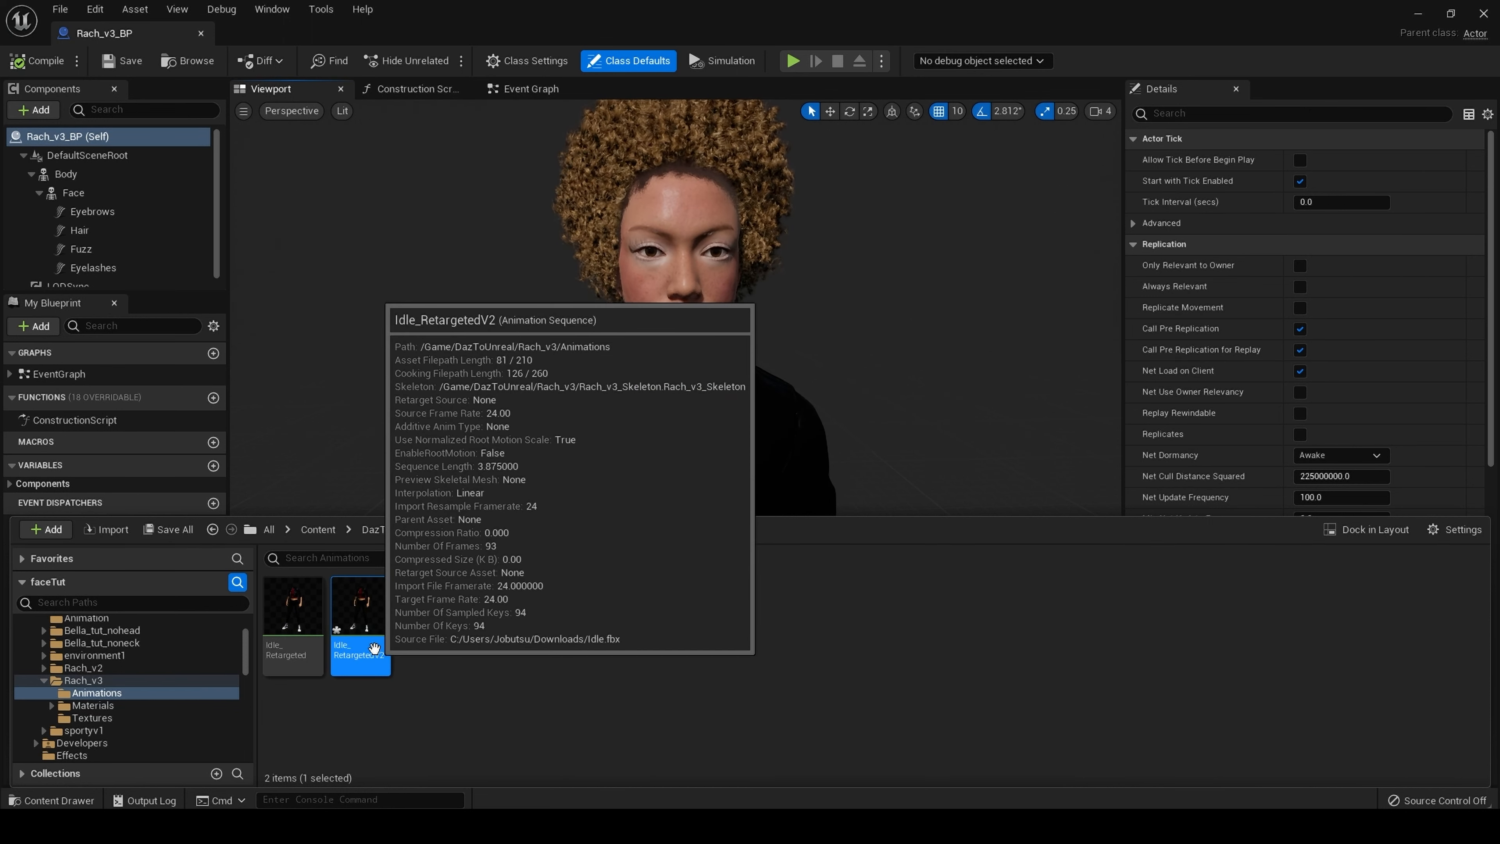
Open the Idle_RetargetedV2 animation in a full-size editor and return its playback to the first frame
{"action": "double_click", "coordinate": [373, 648]}
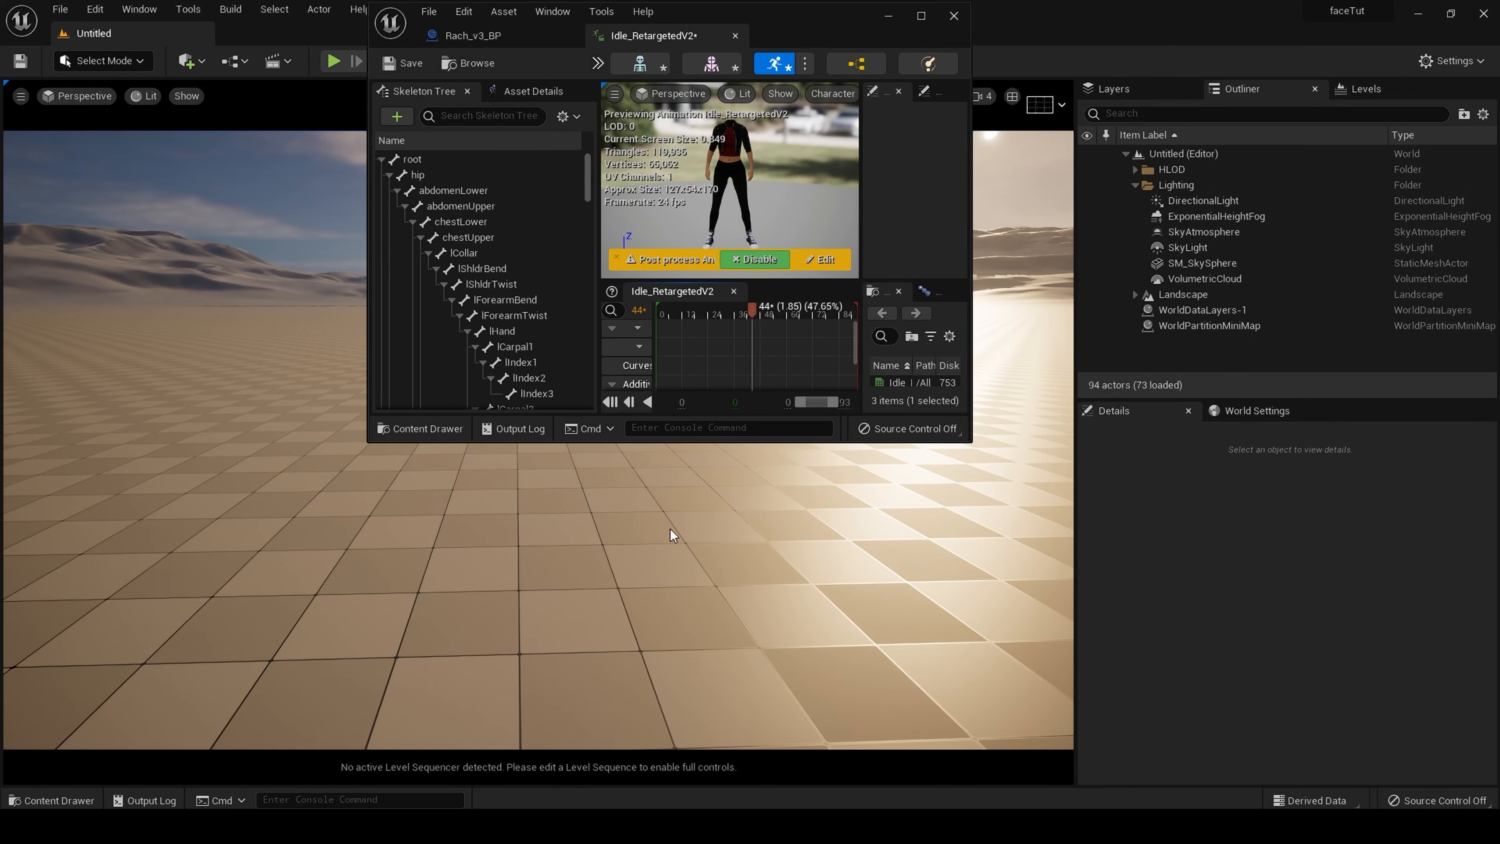
{"action": "left_click", "coordinate": [949, 24]}
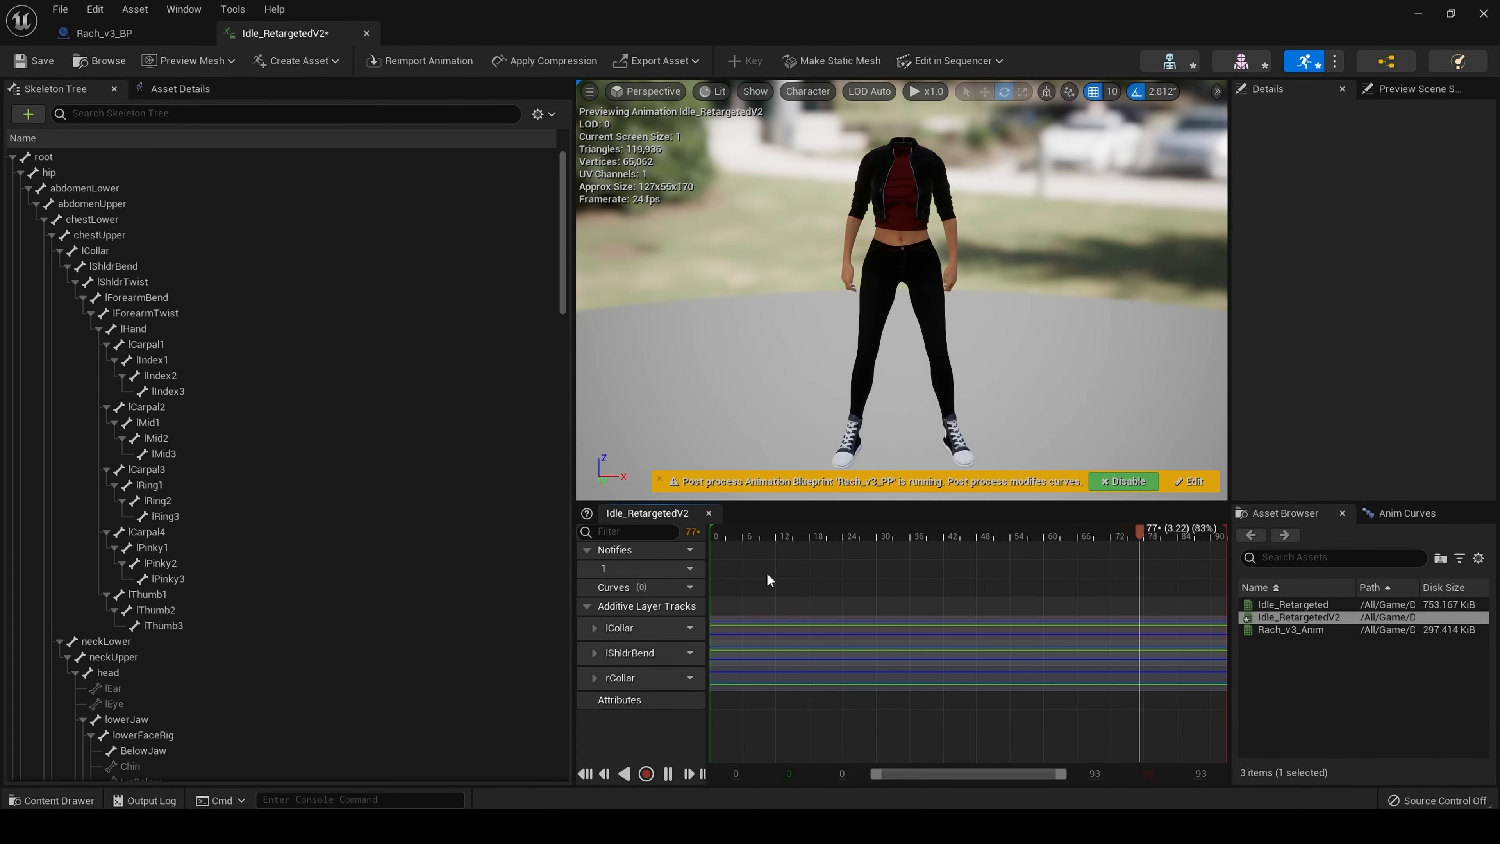
{"action": "left_click", "coordinate": [585, 773]}
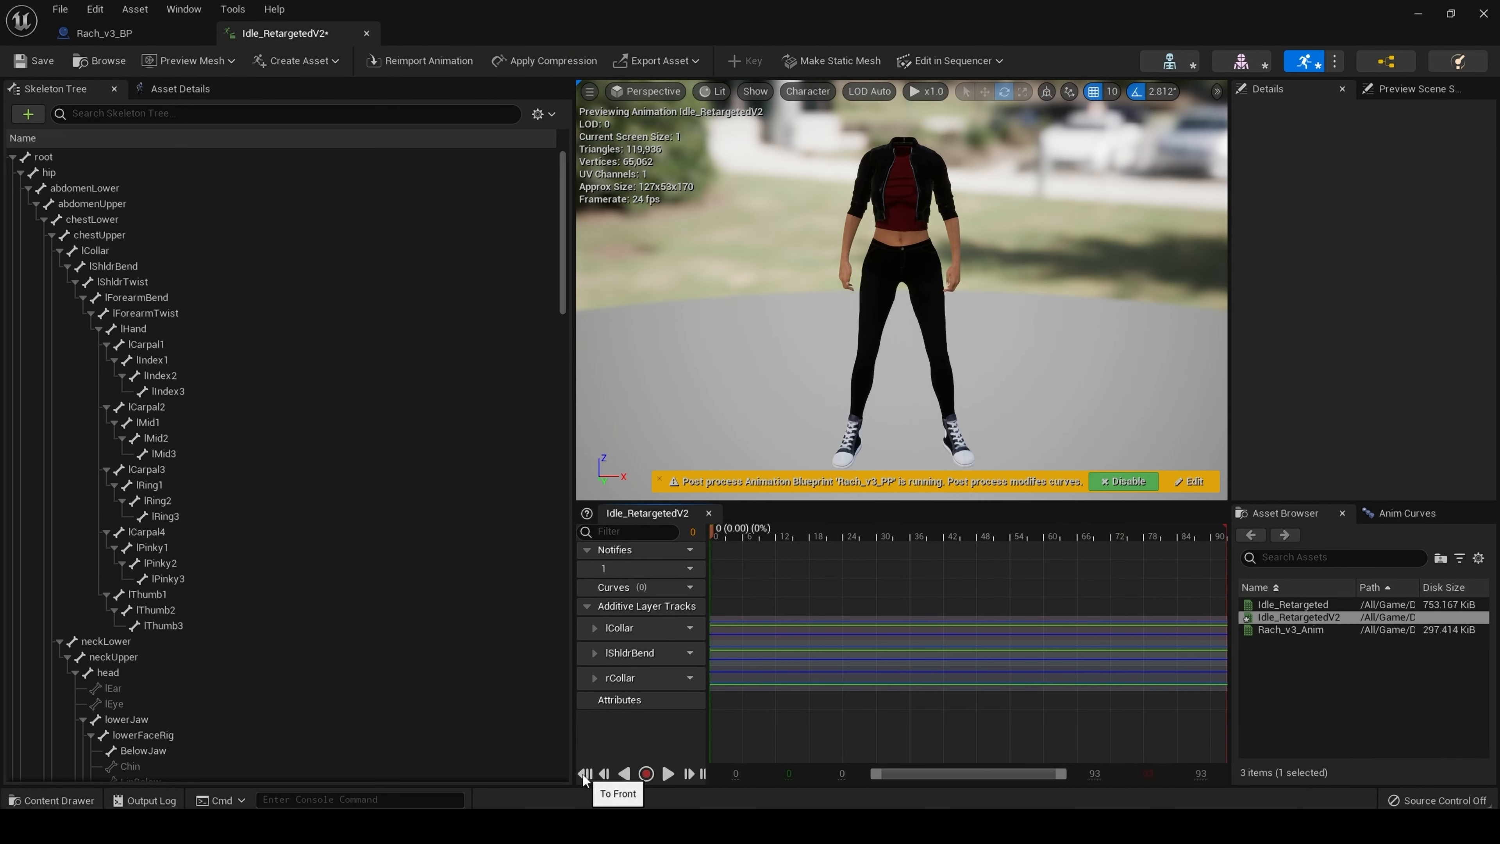
Find the neckLower bone, rotate it to about 35.15° in X, key its transform and save the animation
{"action": "left_click", "coordinate": [186, 109]}
{"action": "type", "text": "NECK"}
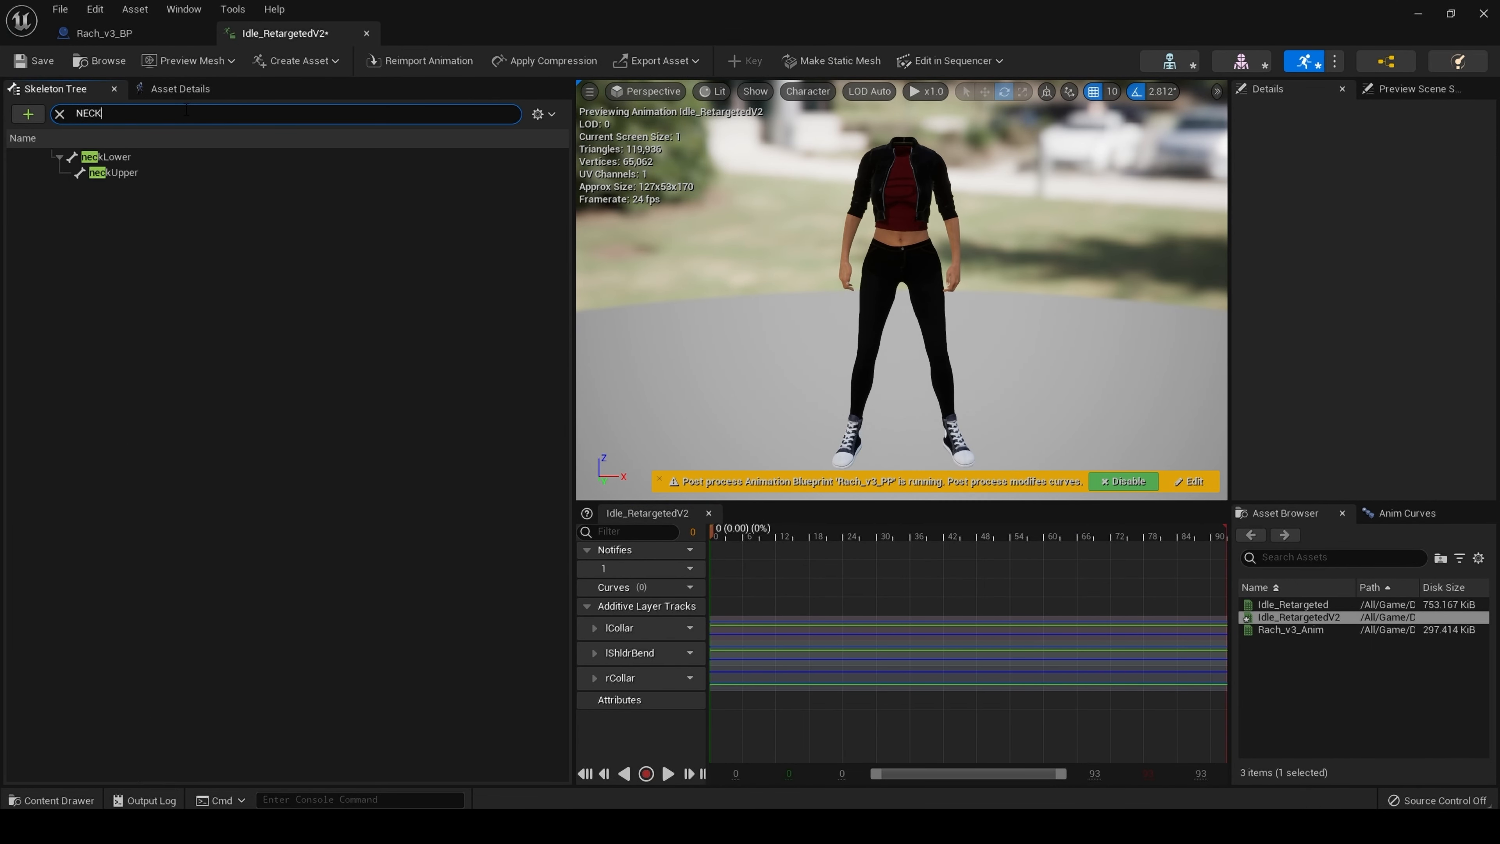
{"action": "left_click", "coordinate": [111, 152]}
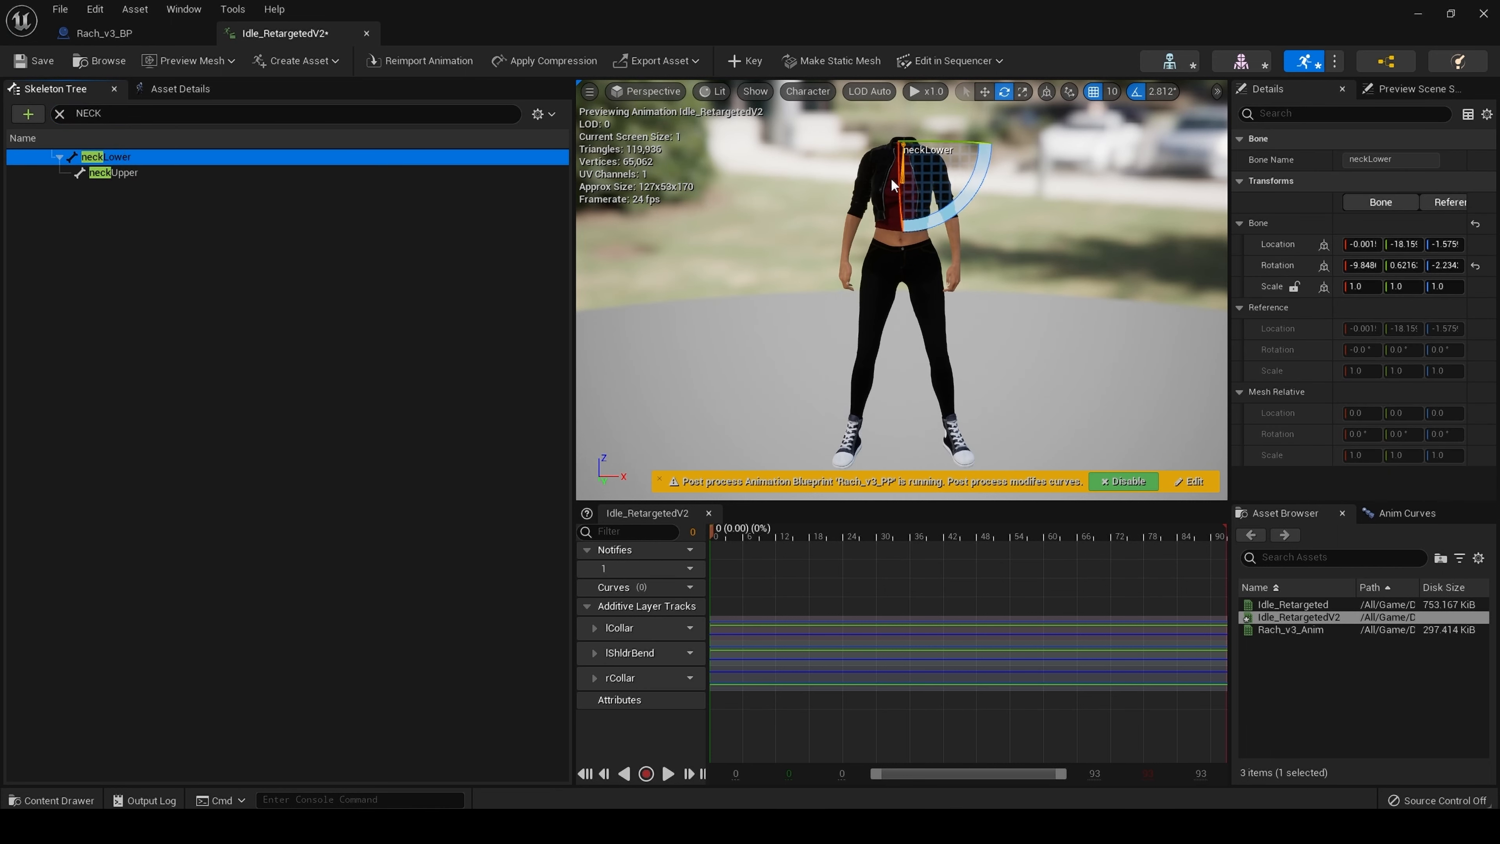
{"action": "mouse_move", "coordinate": [898, 174]}
{"action": "left_mouse_down"}
{"action": "mouse_move", "coordinate": [899, 205]}
{"action": "mouse_move", "coordinate": [900, 185]}
{"action": "left_mouse_up"}
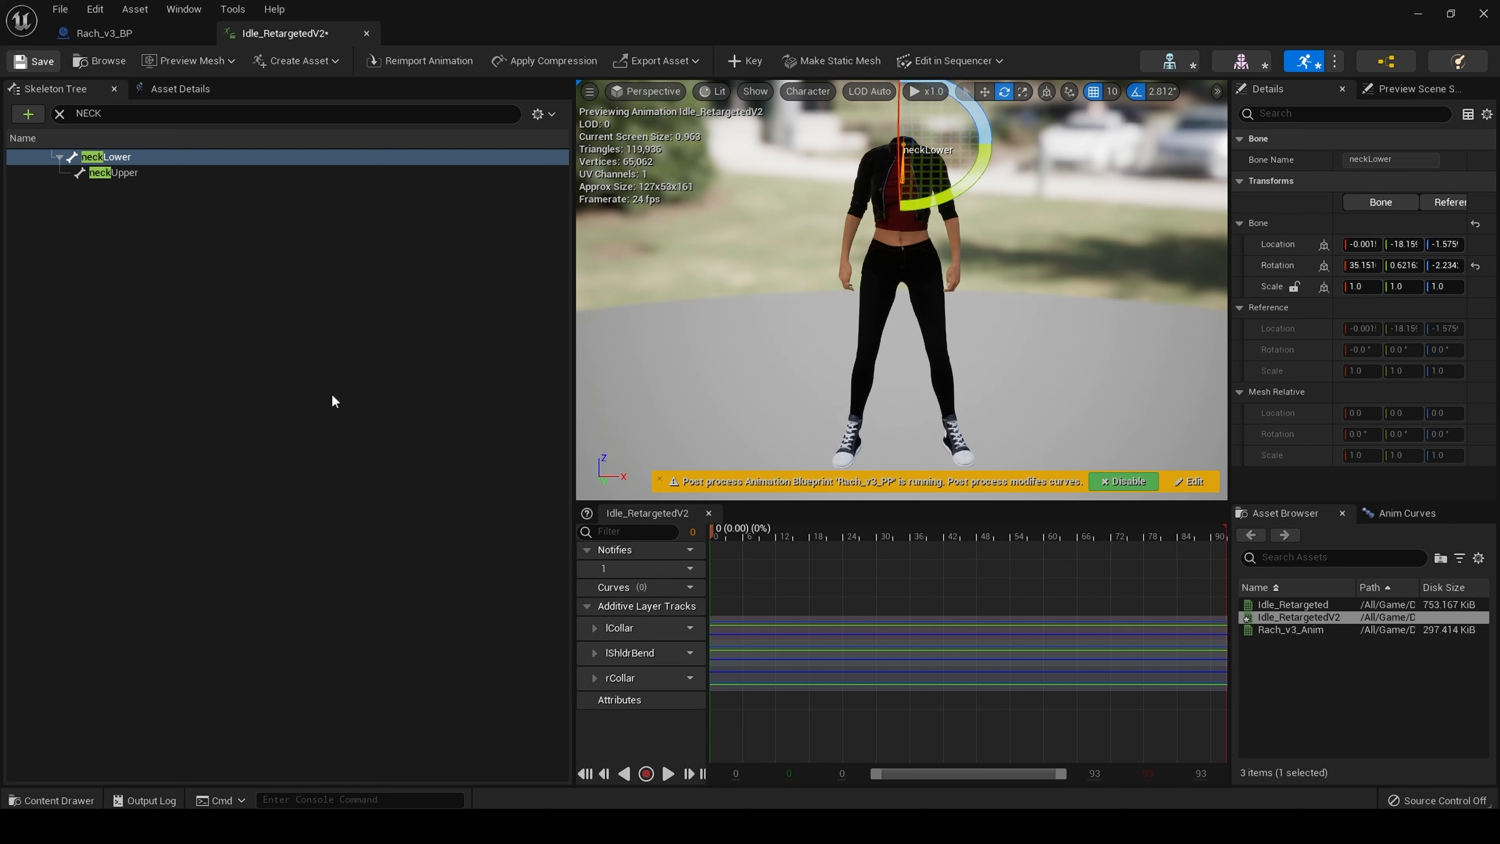
{"action": "left_click", "coordinate": [735, 55]}
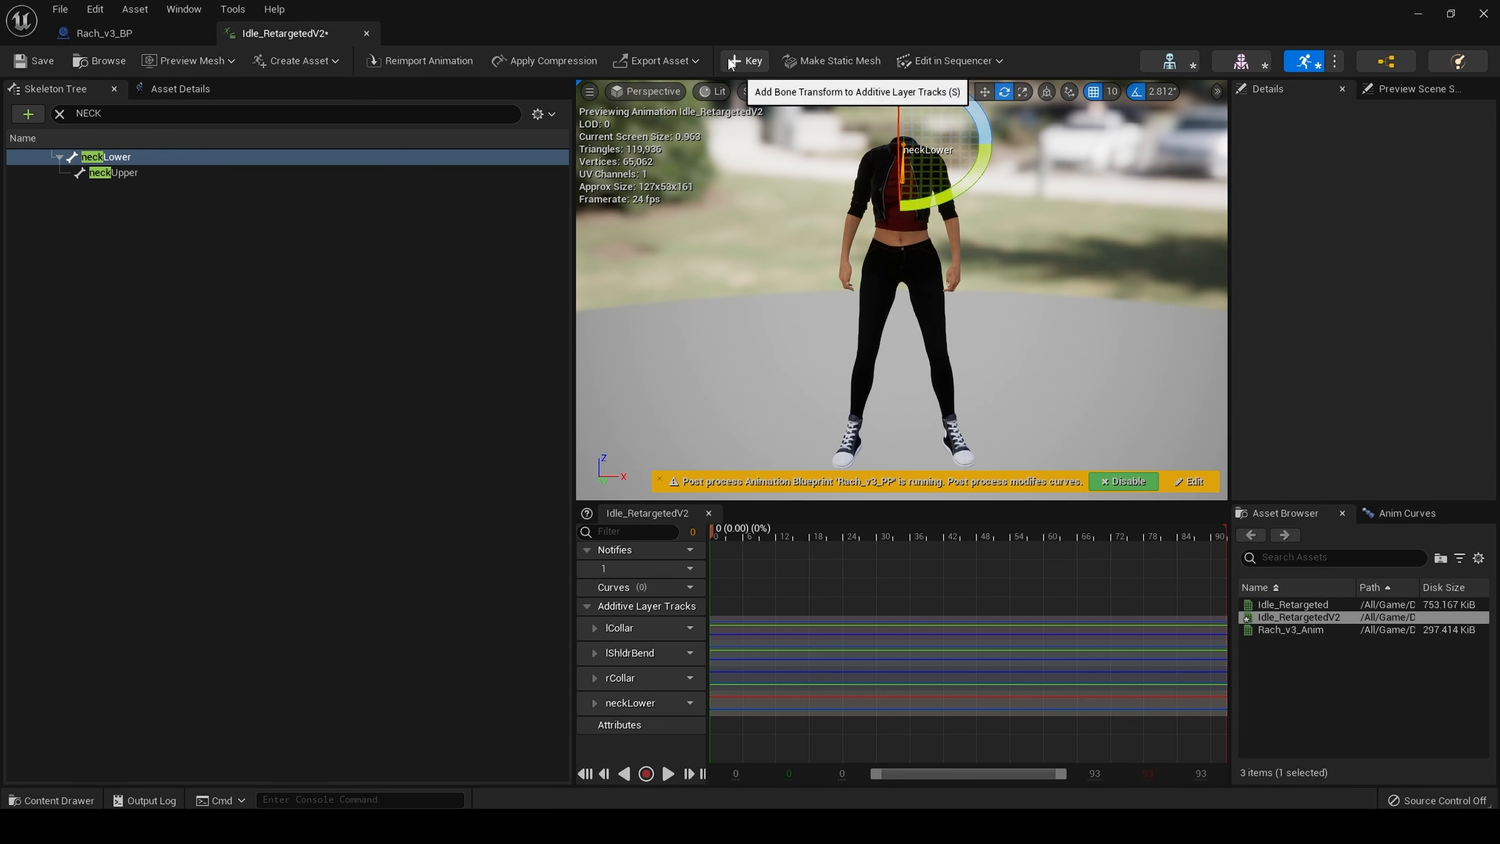
{"action": "left_click", "coordinate": [35, 64]}
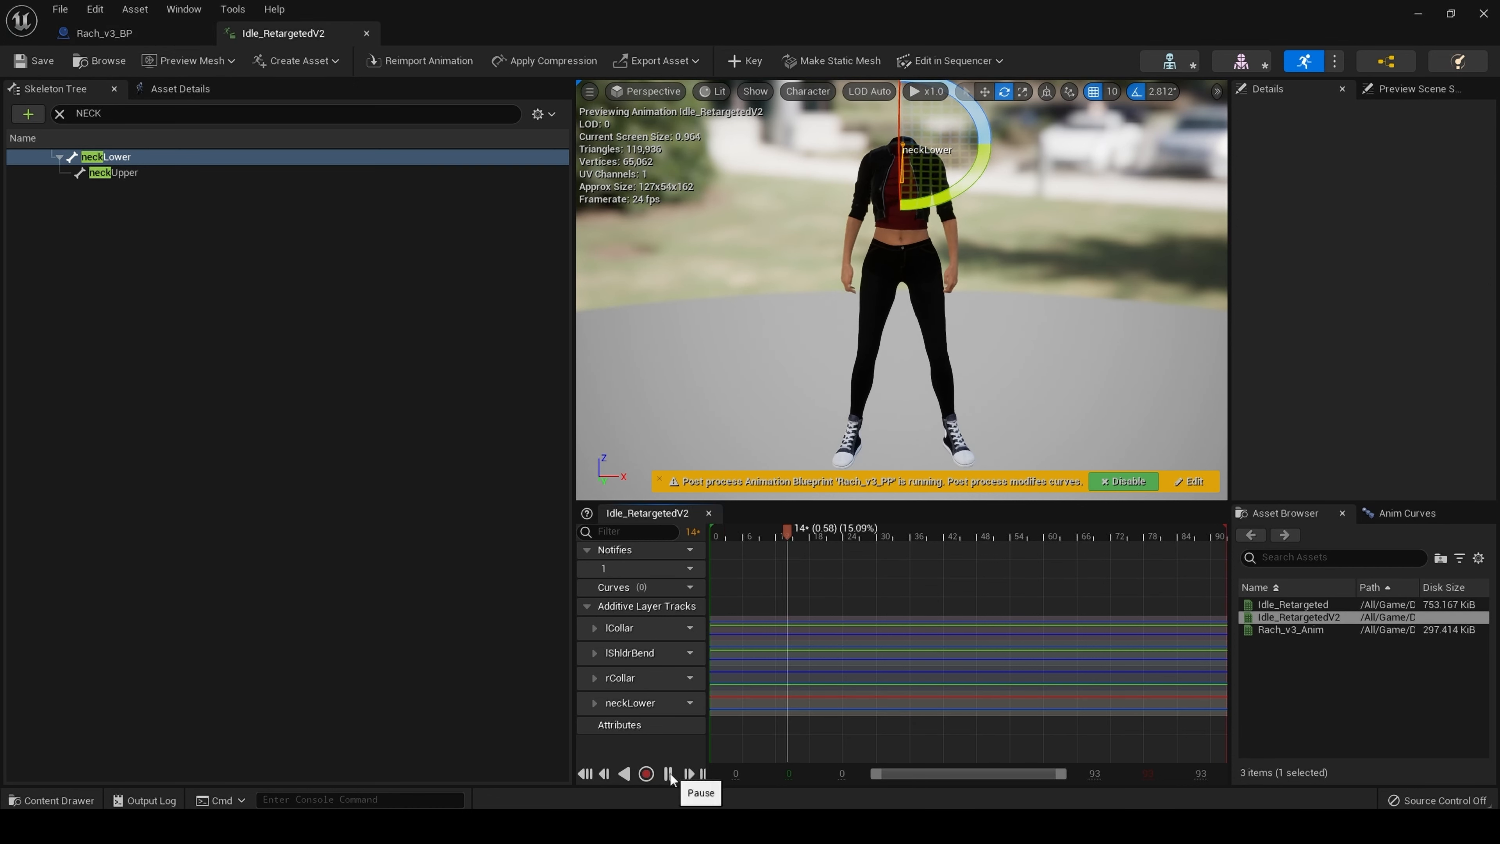
{"action": "left_click", "coordinate": [670, 774]}
In Rach_v3_BP, set the Body component's Anim to Play to Idle_RetargetedV2 and check the neck from behind
{"action": "left_click", "coordinate": [139, 38]}
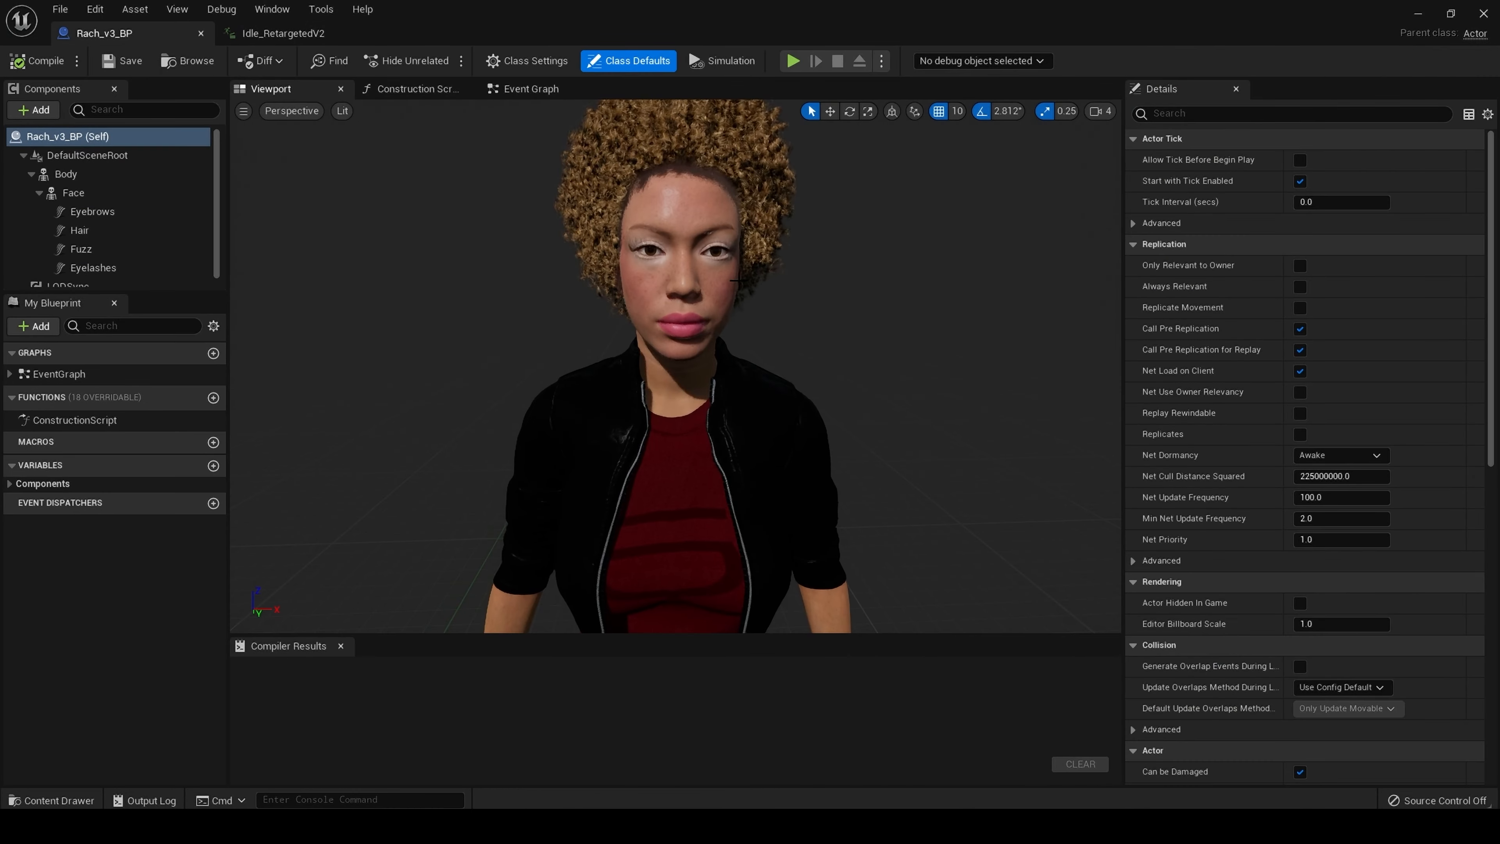
{"action": "left_click", "coordinate": [65, 174]}
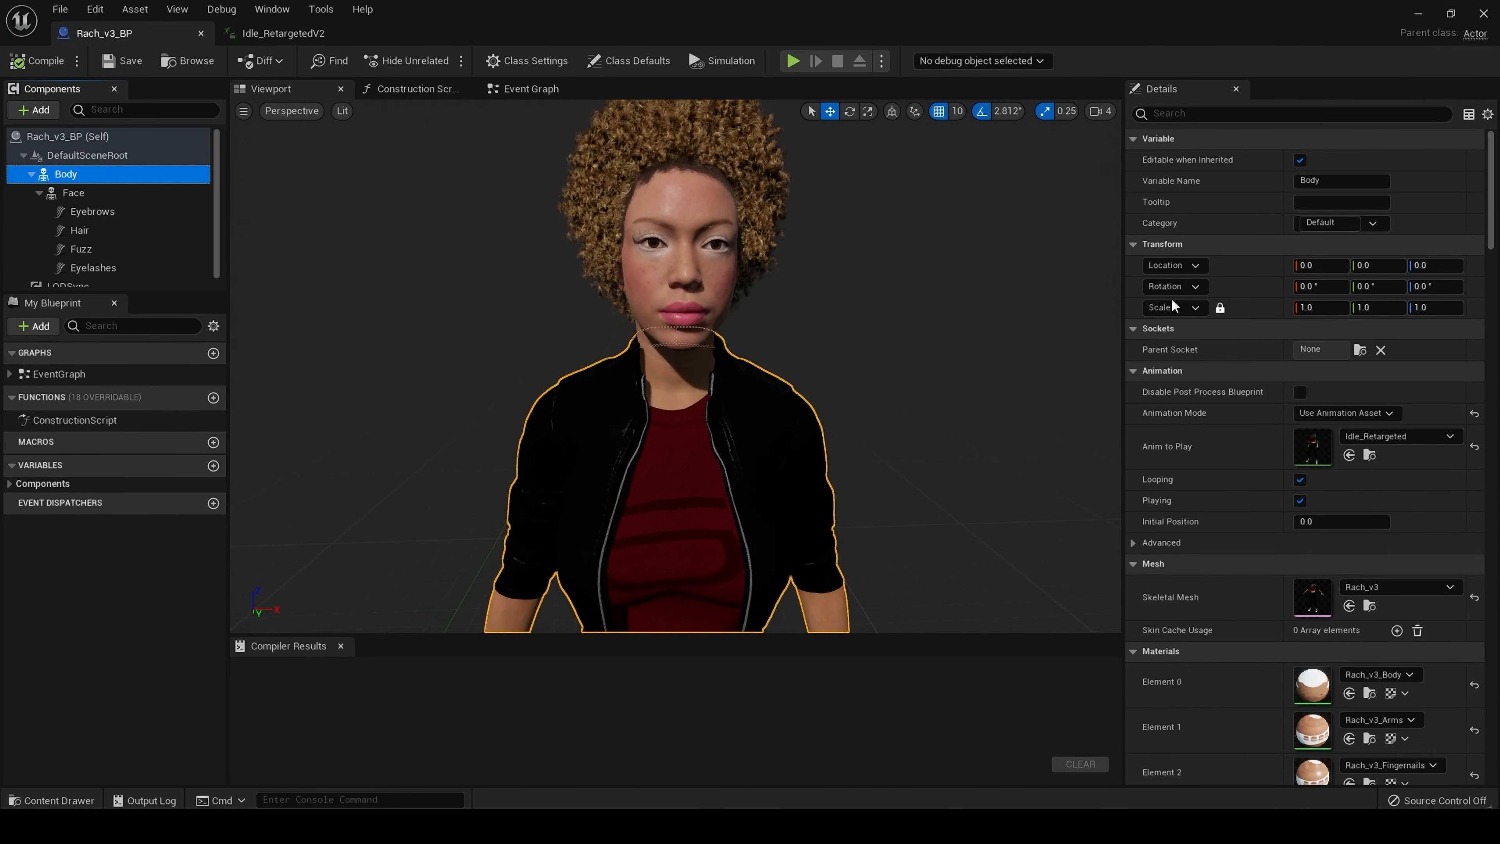
{"action": "left_click", "coordinate": [1393, 436]}
{"action": "left_click", "coordinate": [1182, 641]}
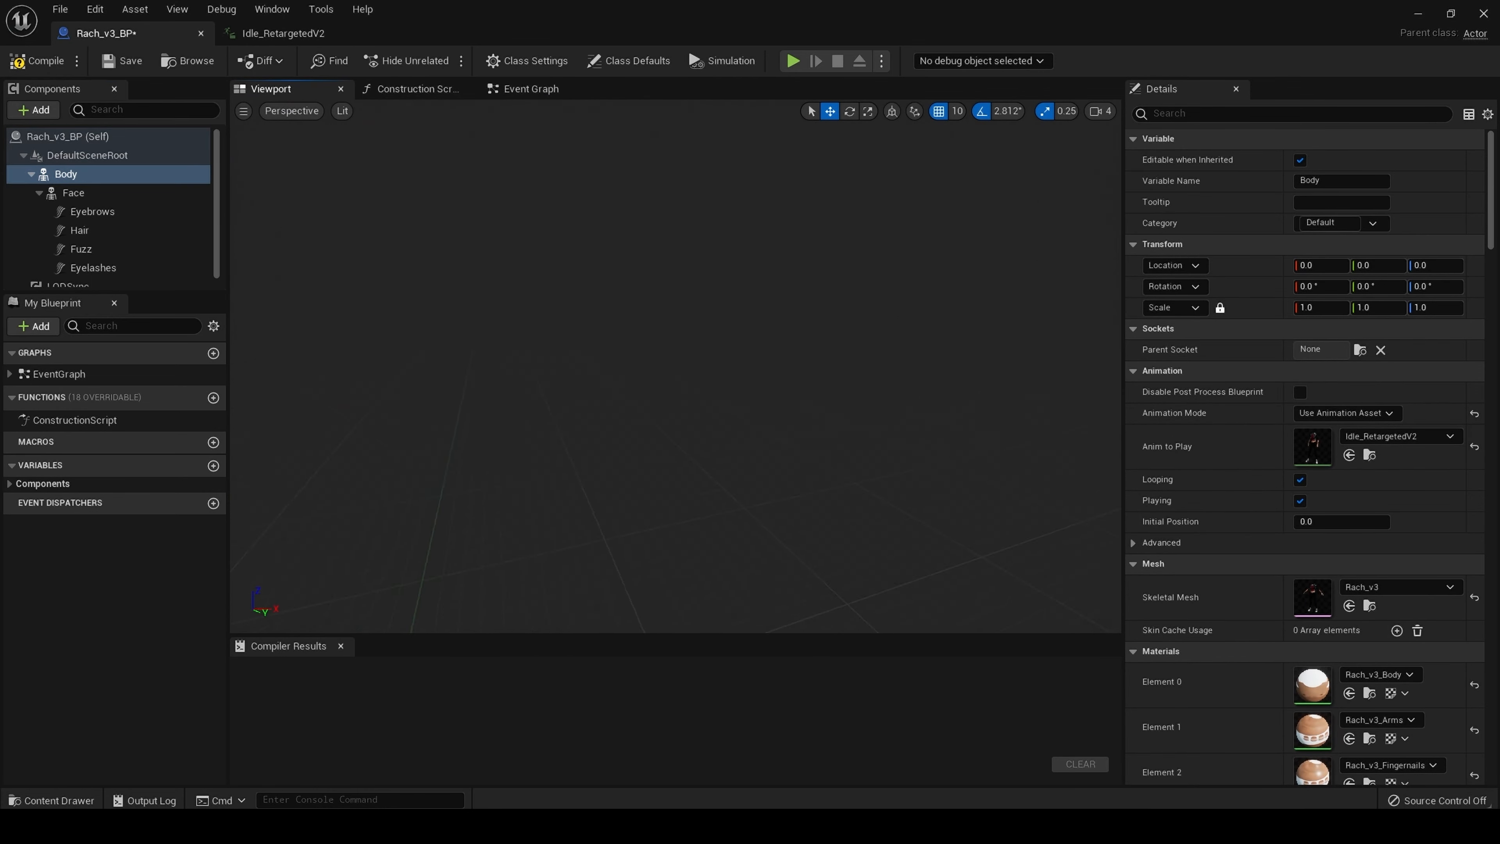
{"action": "right_click_drag", "start_coordinate": [675, 366], "coordinate": [501, 416]}
{"action": "mouse_move", "coordinate": [1008, 467]}
{"action": "right_mouse_down"}
{"action": "mouse_move", "coordinate": [1008, 440]}
{"action": "mouse_move", "coordinate": [1007, 467]}
{"action": "right_mouse_up"}
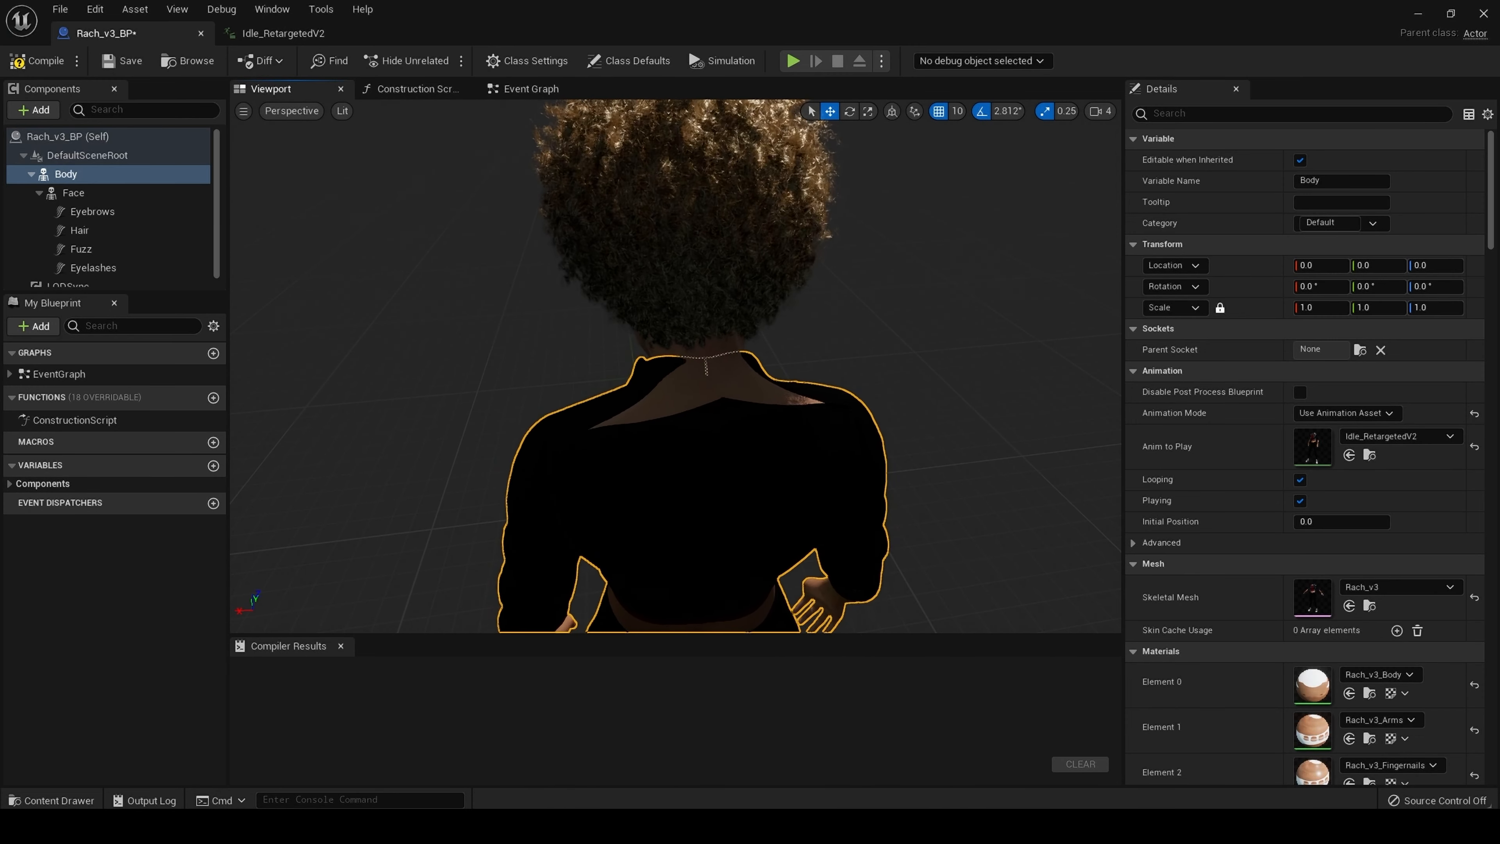
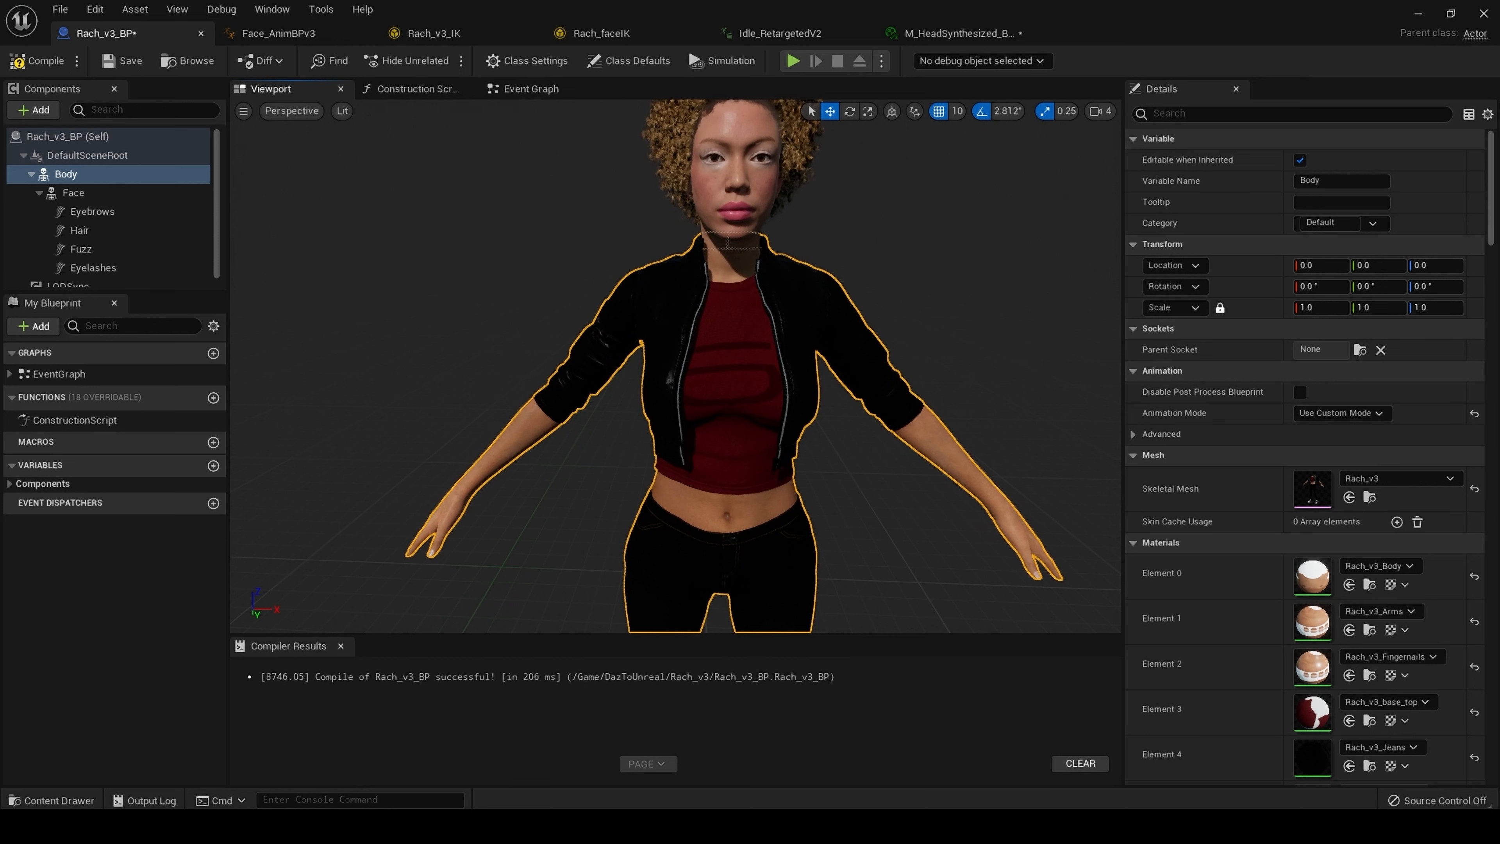
Set Mip Gen Settings to NoMipmaps on the Rach_v3_Body material's diffuse color texture and save the texture
{"action": "double_click", "coordinate": [1312, 571]}
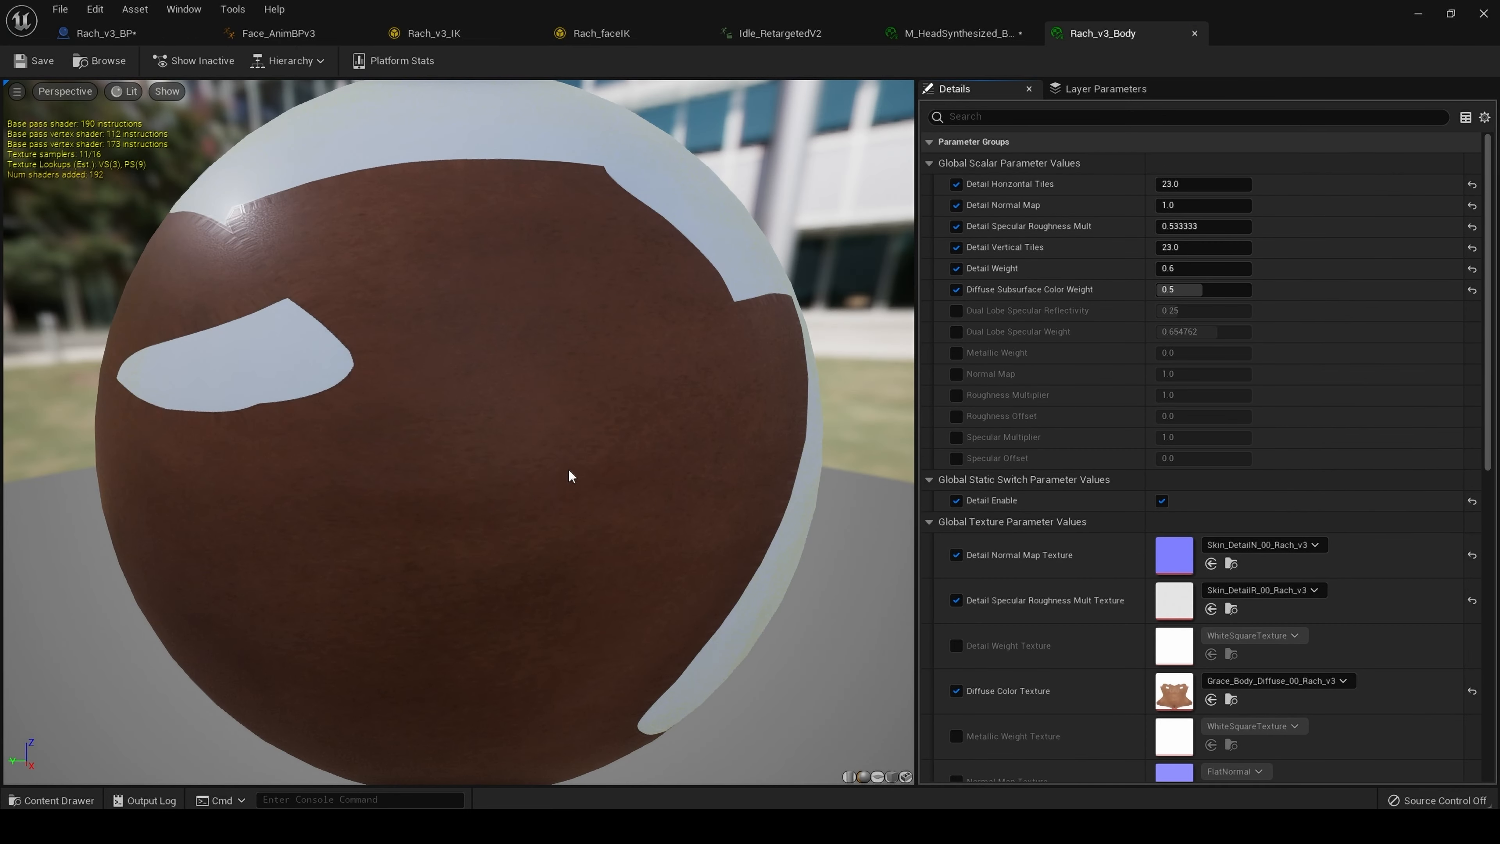
{"action": "scroll", "coordinate": [569, 476], "scroll_direction": "up", "scroll_amount": 3}
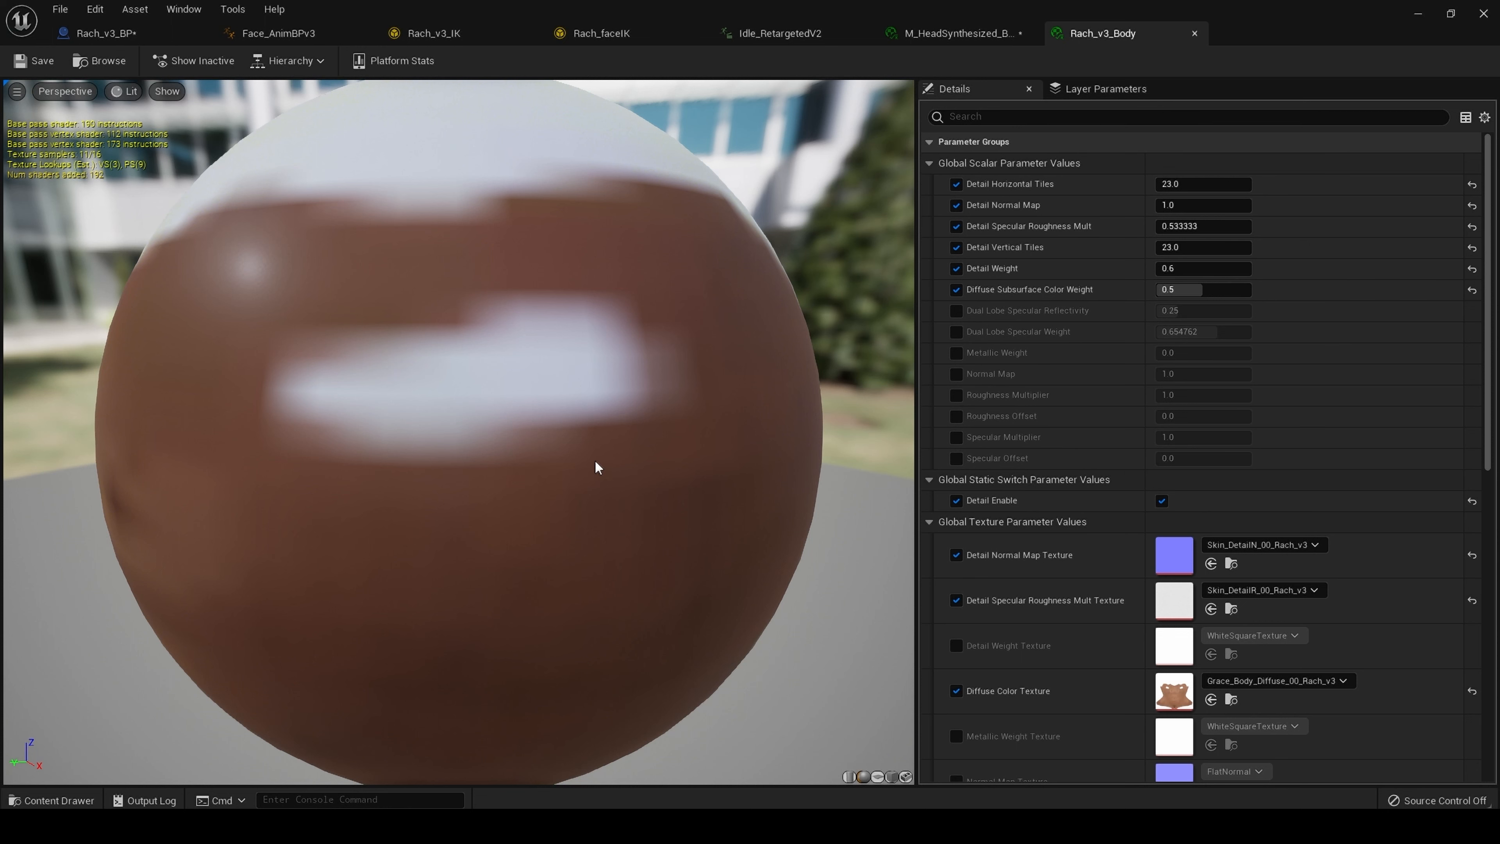
{"action": "left_click_drag", "start_coordinate": [594, 459], "coordinate": [638, 597]}
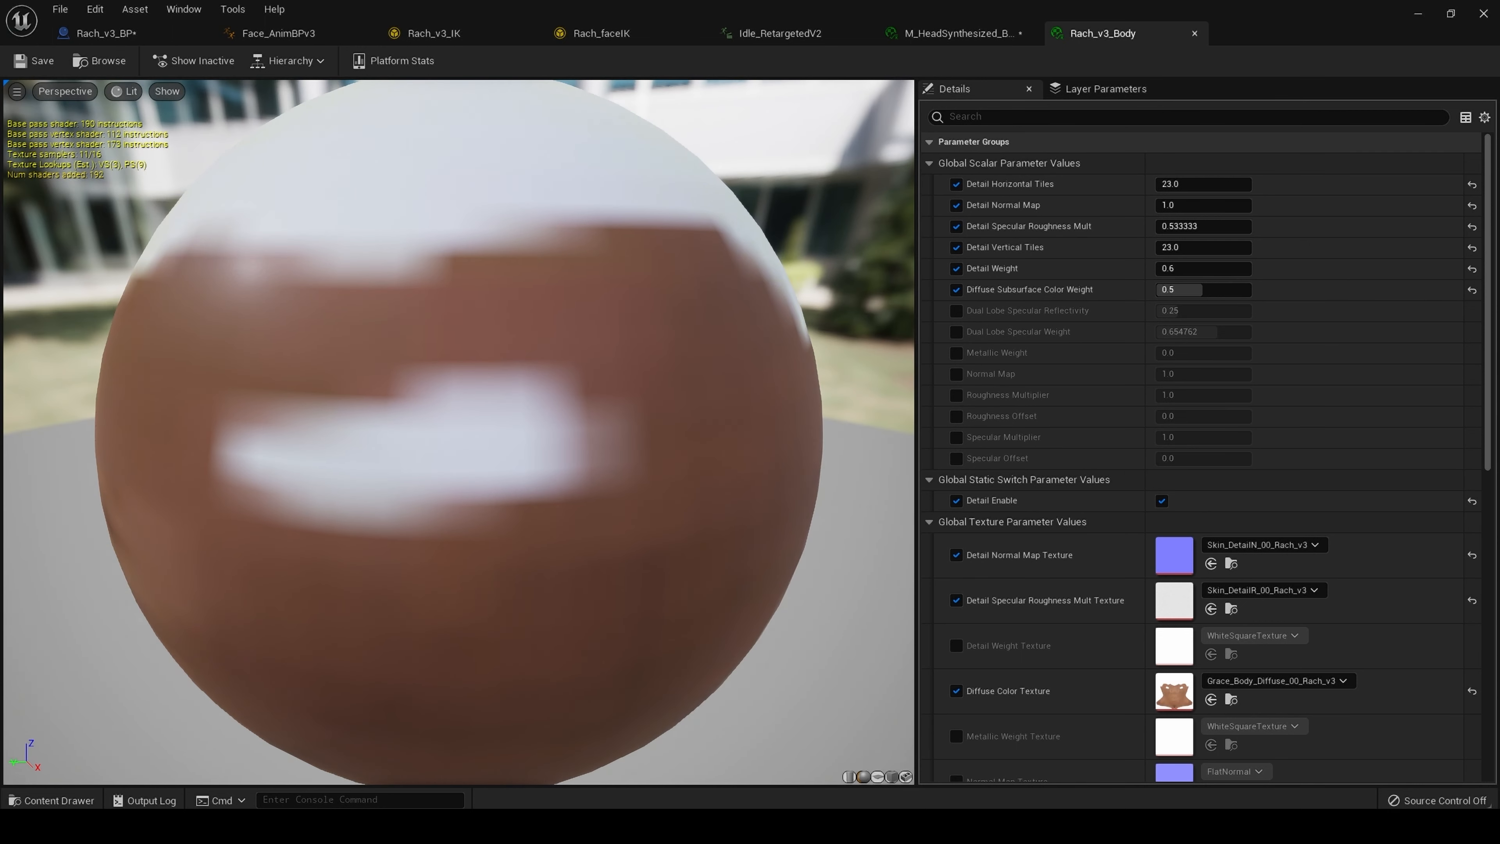
{"action": "double_click", "coordinate": [1177, 702]}
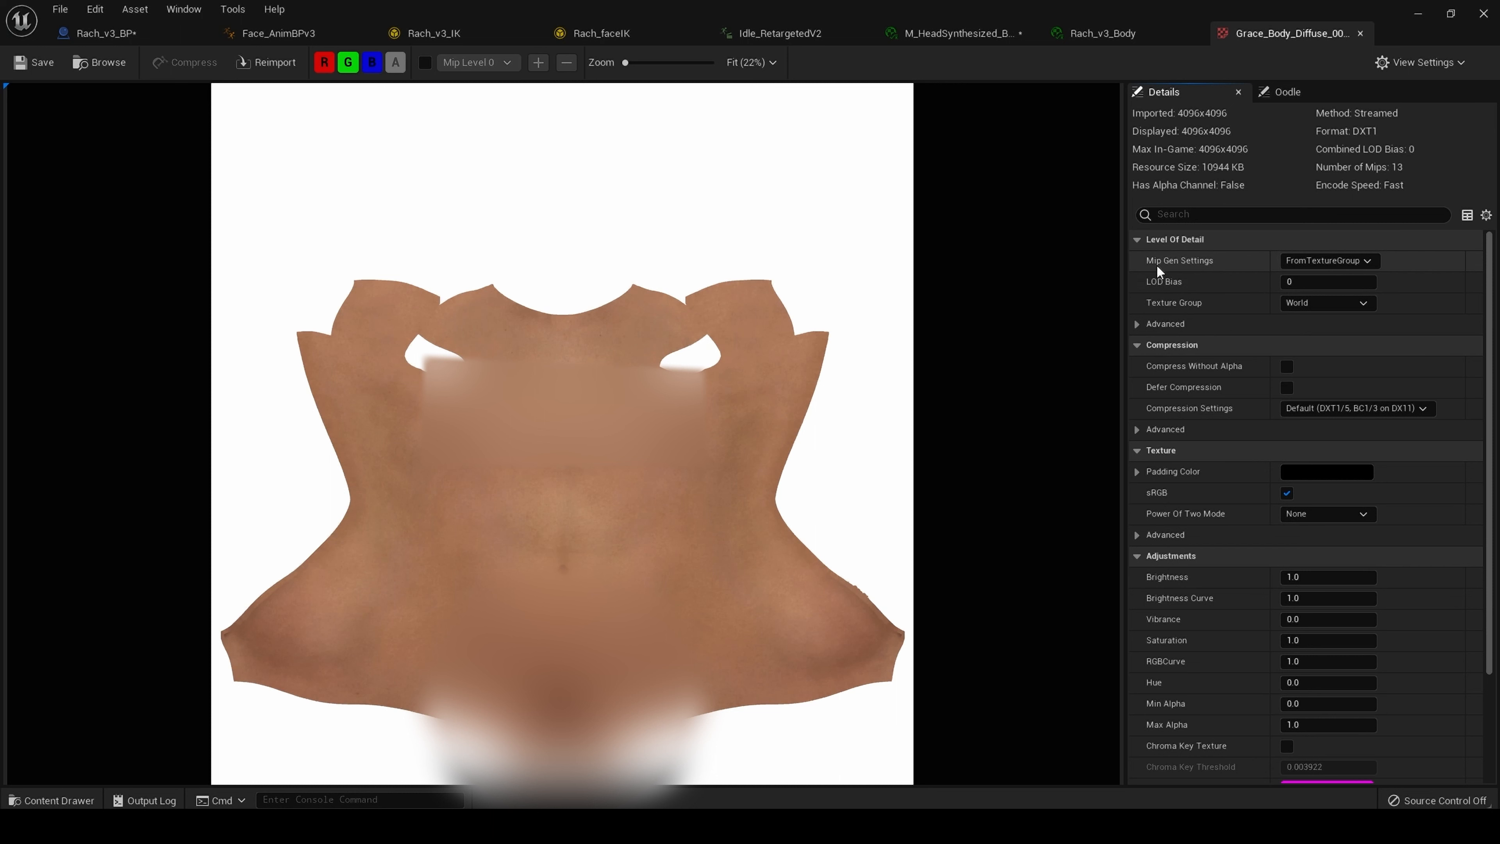
{"action": "left_click", "coordinate": [1321, 261]}
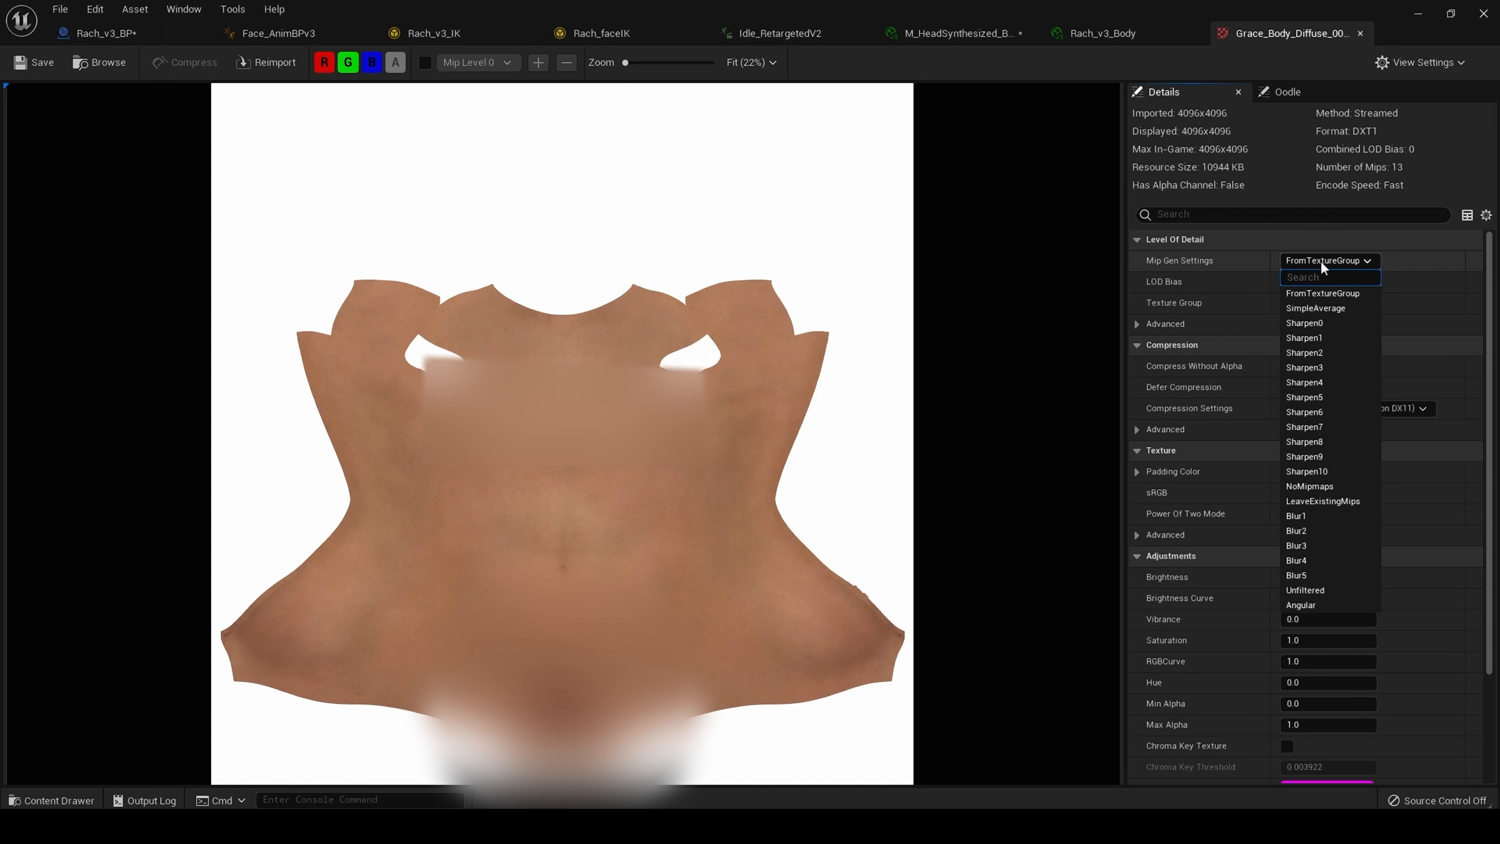
{"action": "left_click", "coordinate": [1322, 487]}
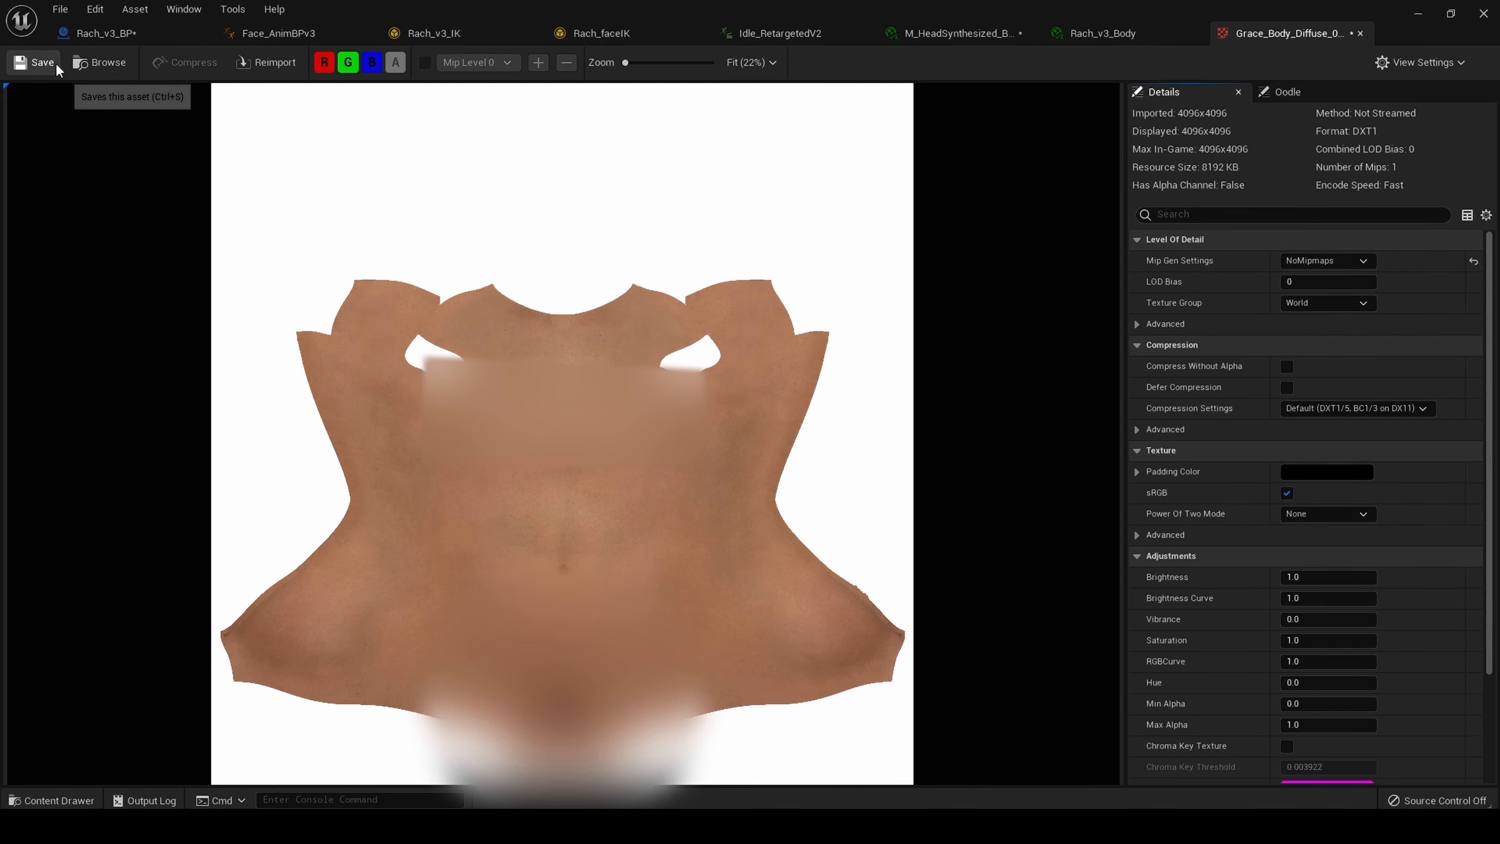
{"action": "left_click", "coordinate": [43, 62]}
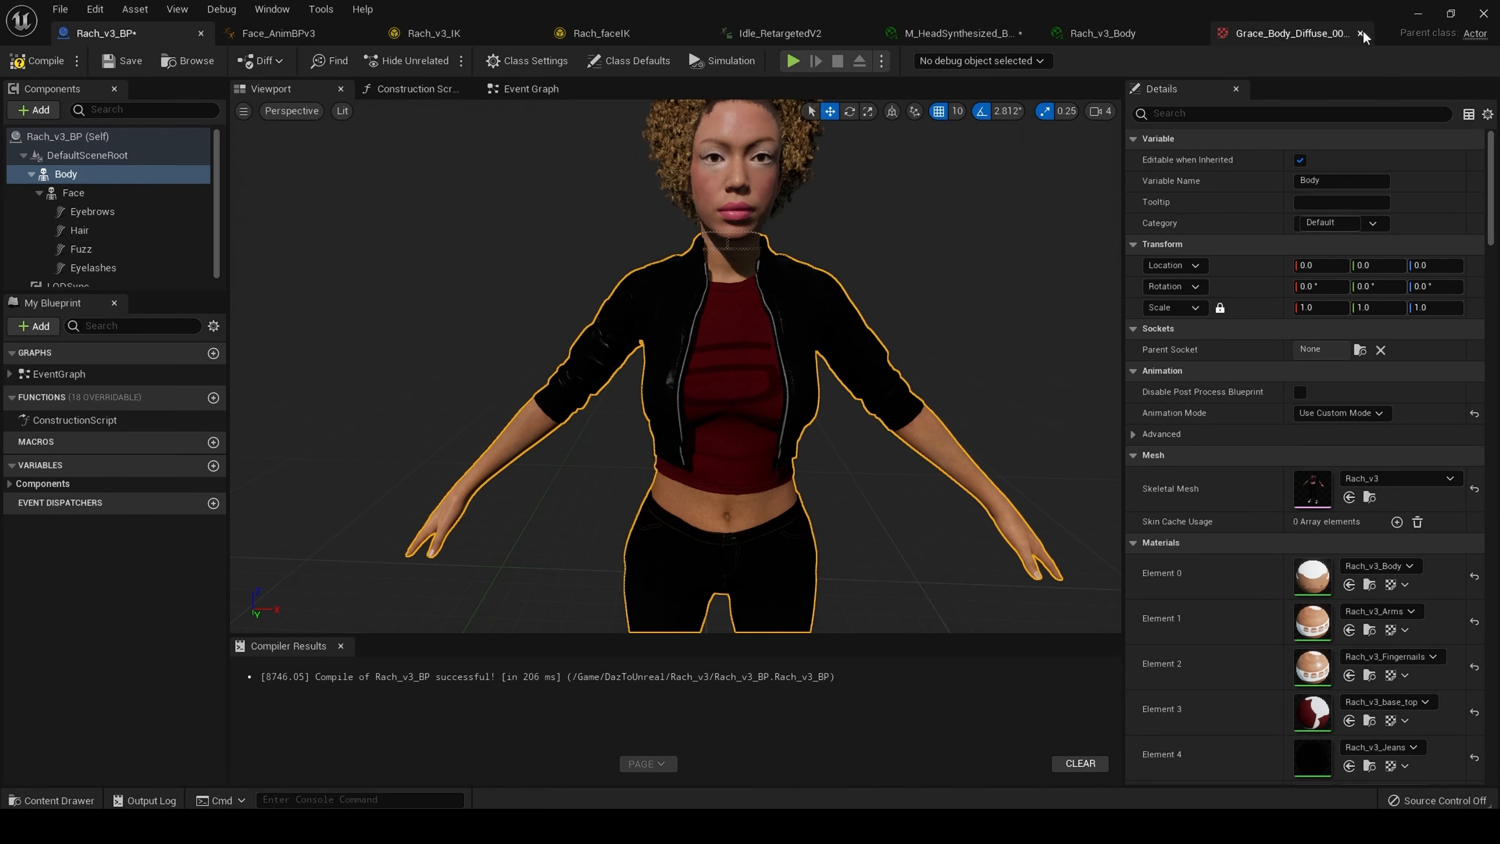
Close the body texture and inspect the character's midriff skin and whole body in Rach_v3_BP
{"action": "left_click", "coordinate": [1362, 34]}
{"action": "scroll", "coordinate": [874, 519], "scroll_direction": "up", "scroll_amount": 5}
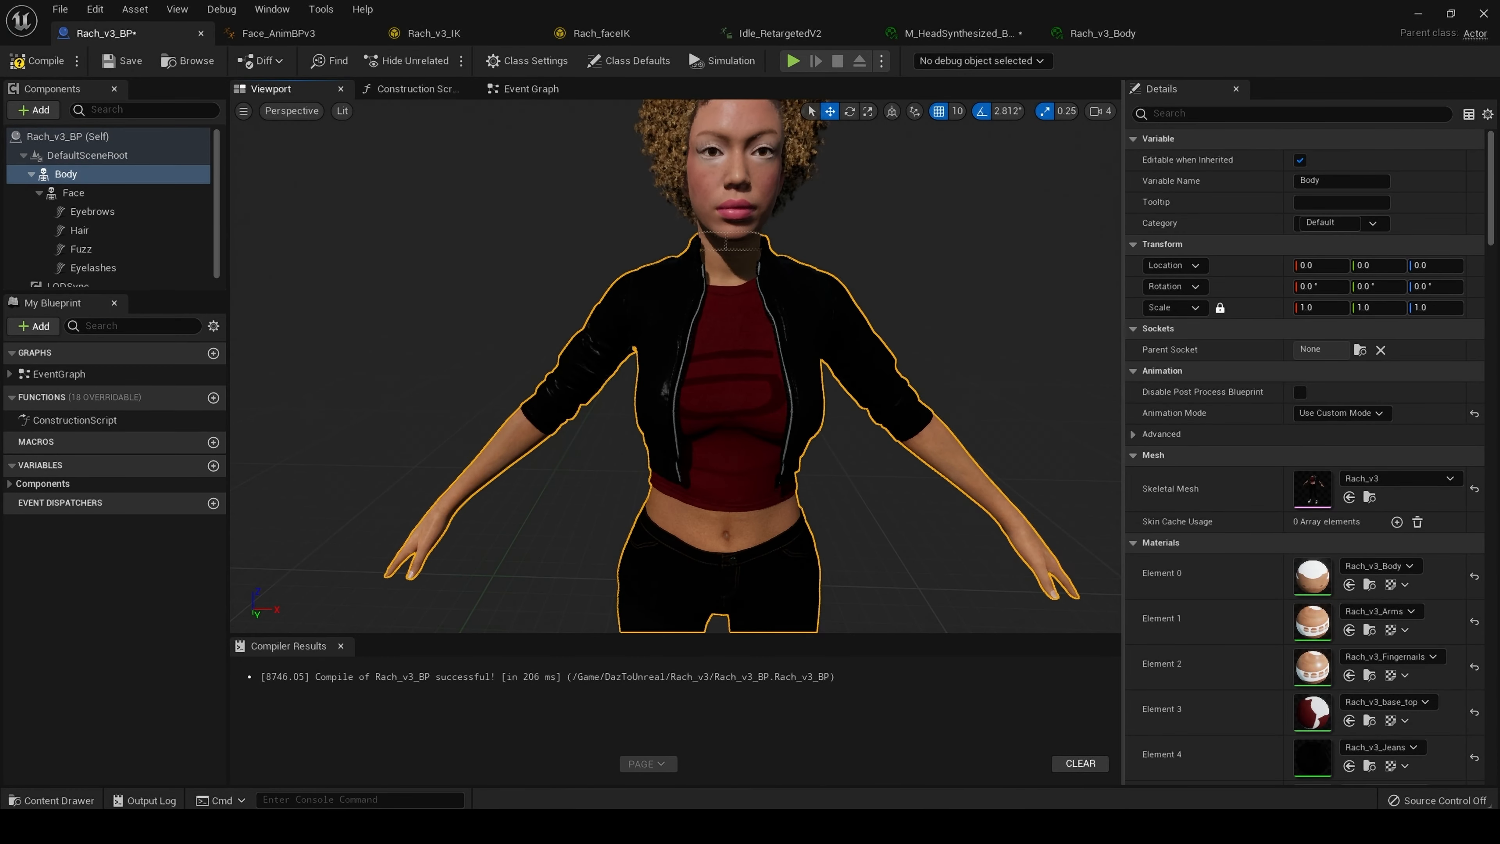
{"action": "middle_click_drag", "start_coordinate": [874, 366], "coordinate": [874, 585]}
{"action": "scroll", "coordinate": [874, 519], "scroll_direction": "up", "scroll_amount": 4}
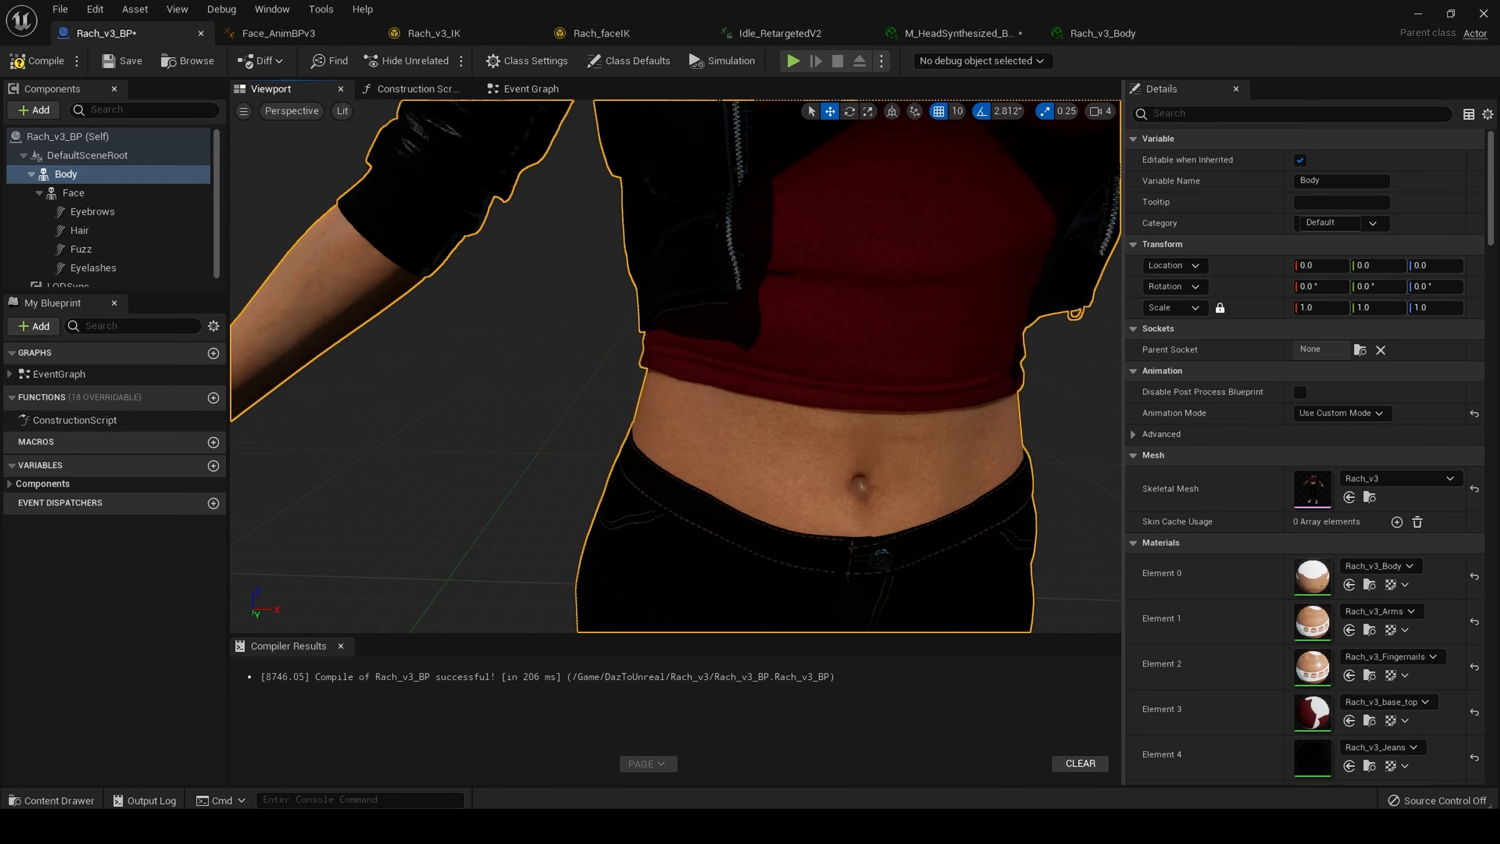
{"action": "scroll", "coordinate": [874, 519], "scroll_direction": "down", "scroll_amount": 8}
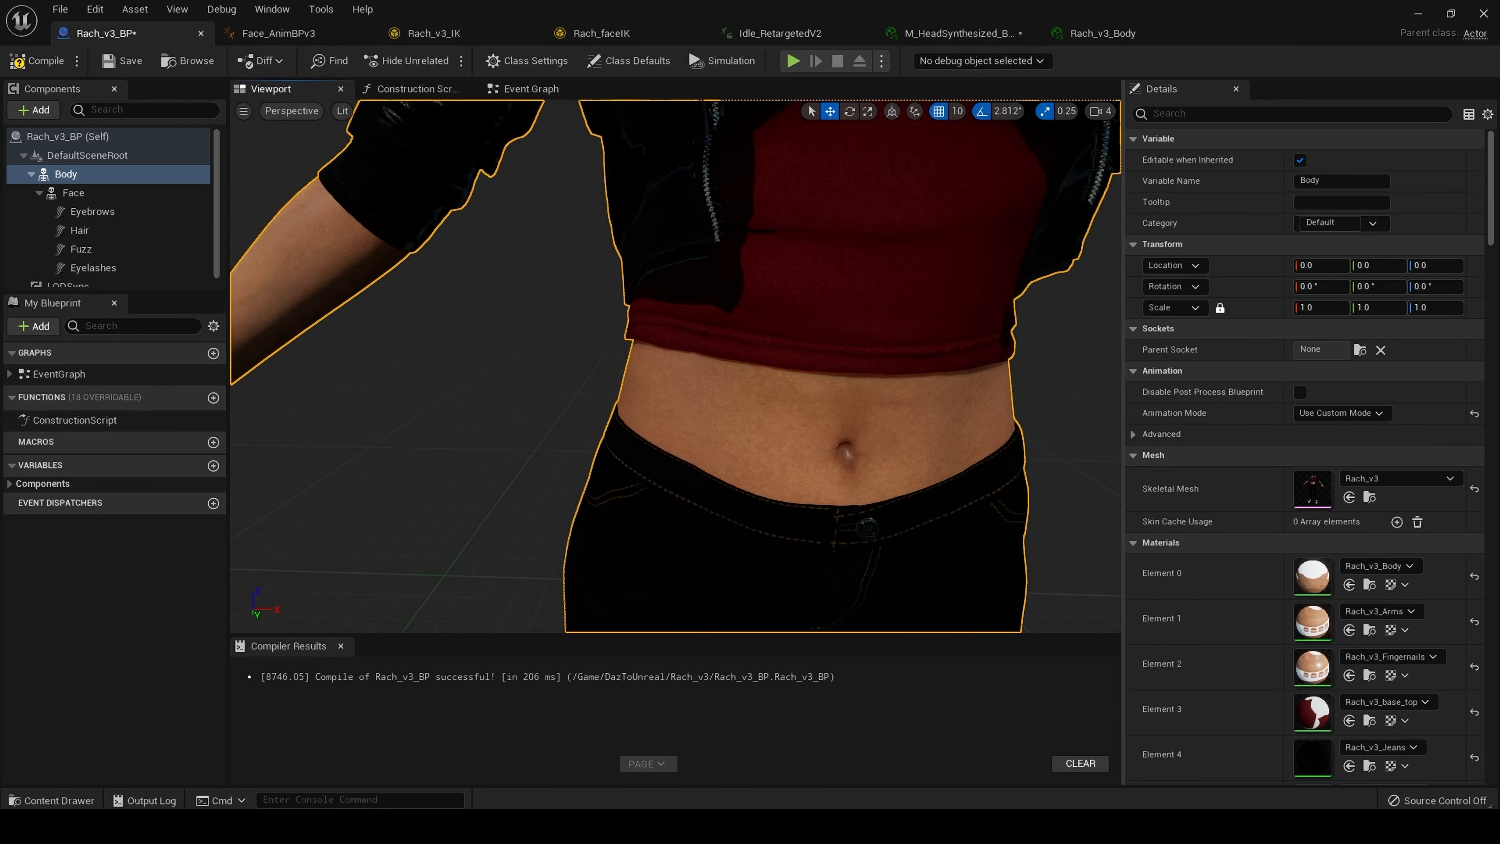
{"action": "scroll", "coordinate": [778, 479], "scroll_direction": "down", "scroll_amount": 1}
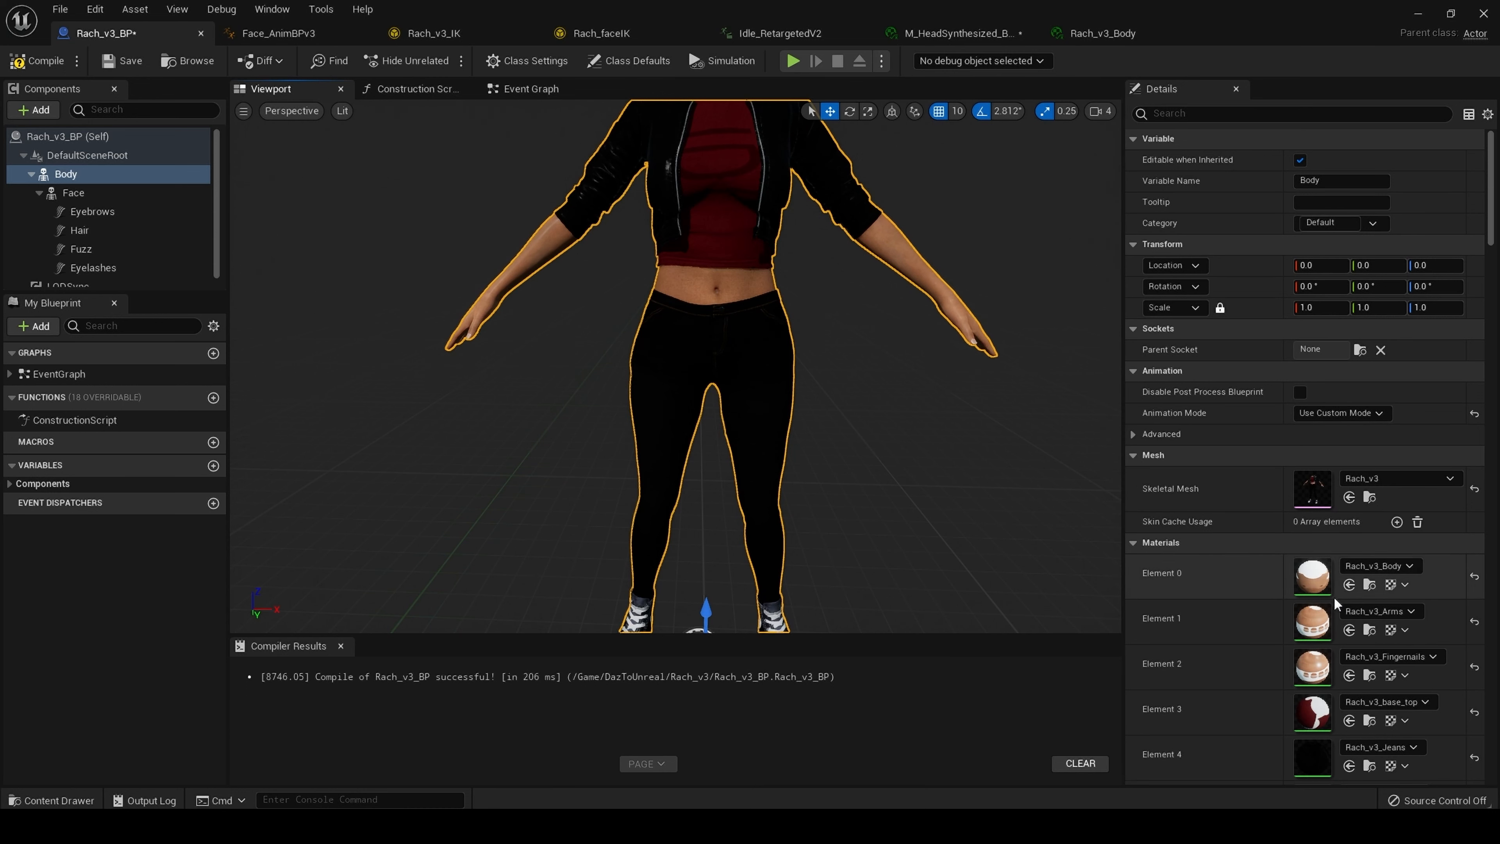
Set Mip Gen Settings to NoMipmaps on the Rach_v3_Arms material's diffuse color texture and save the texture
{"action": "double_click", "coordinate": [1313, 618]}
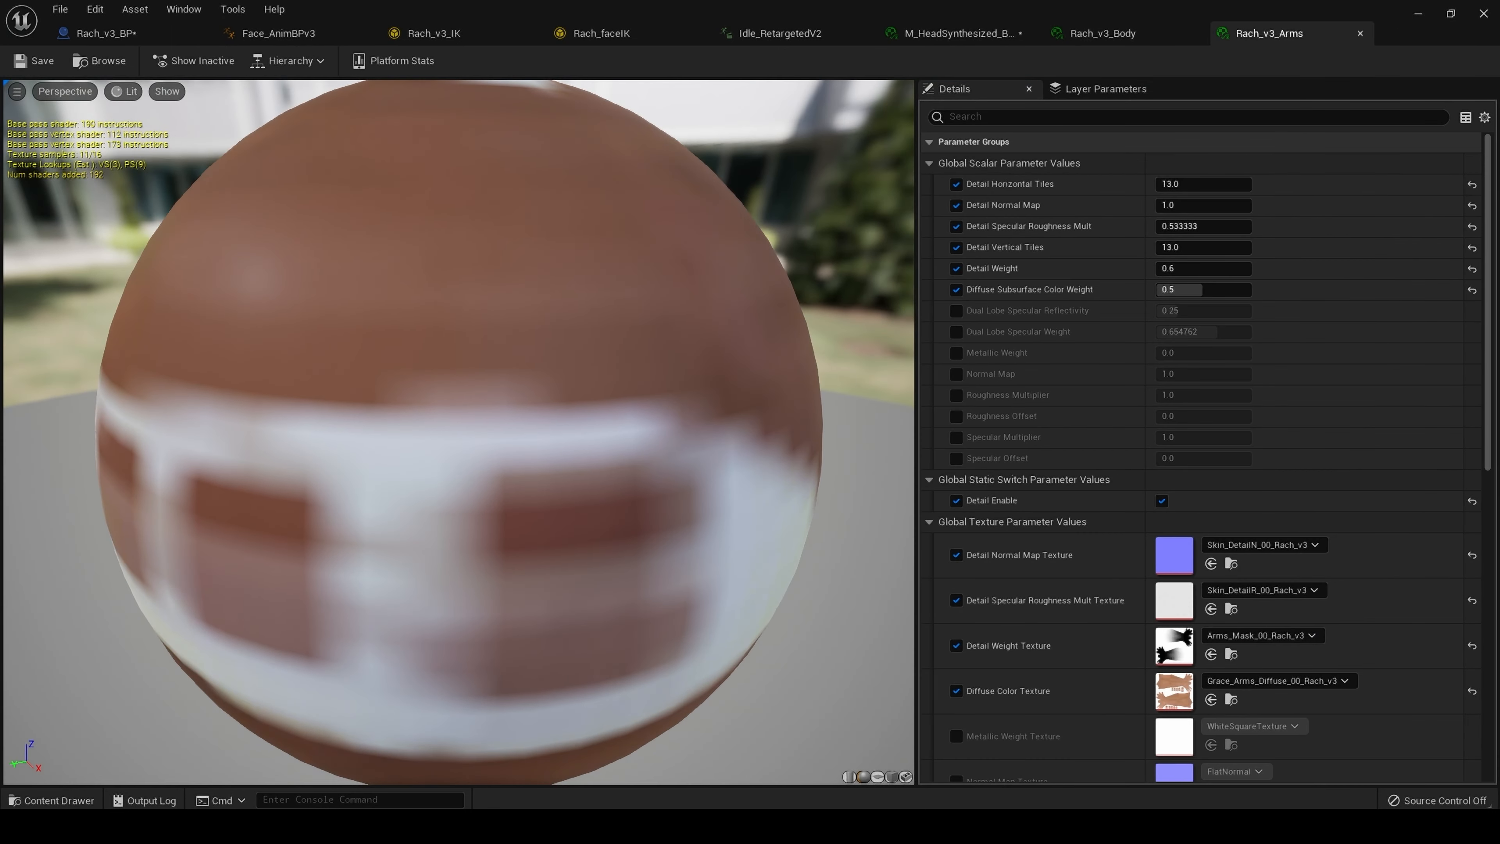
{"action": "double_click", "coordinate": [1169, 687]}
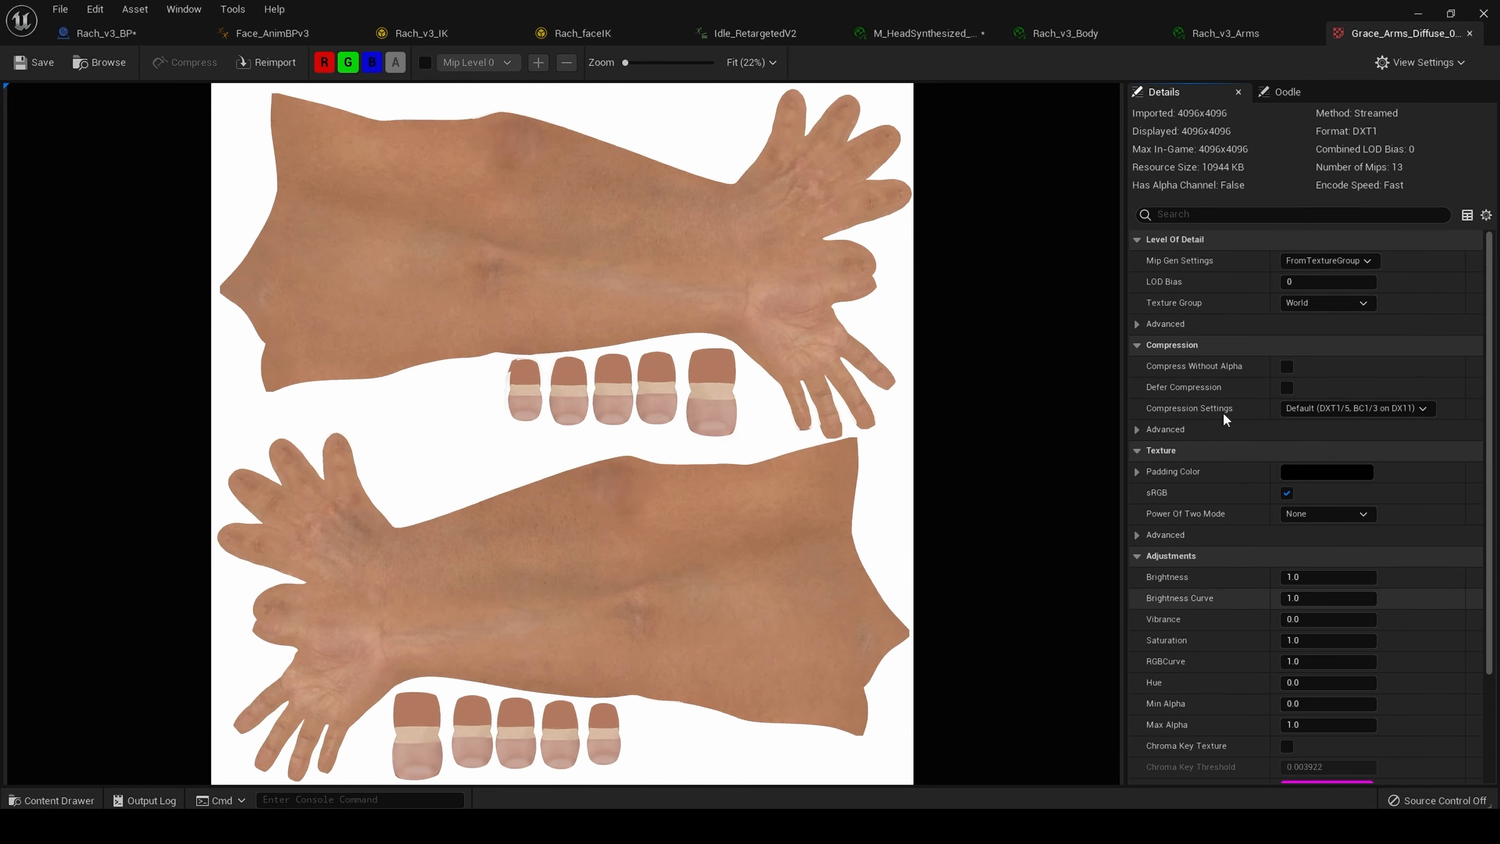
{"action": "left_click", "coordinate": [1315, 262]}
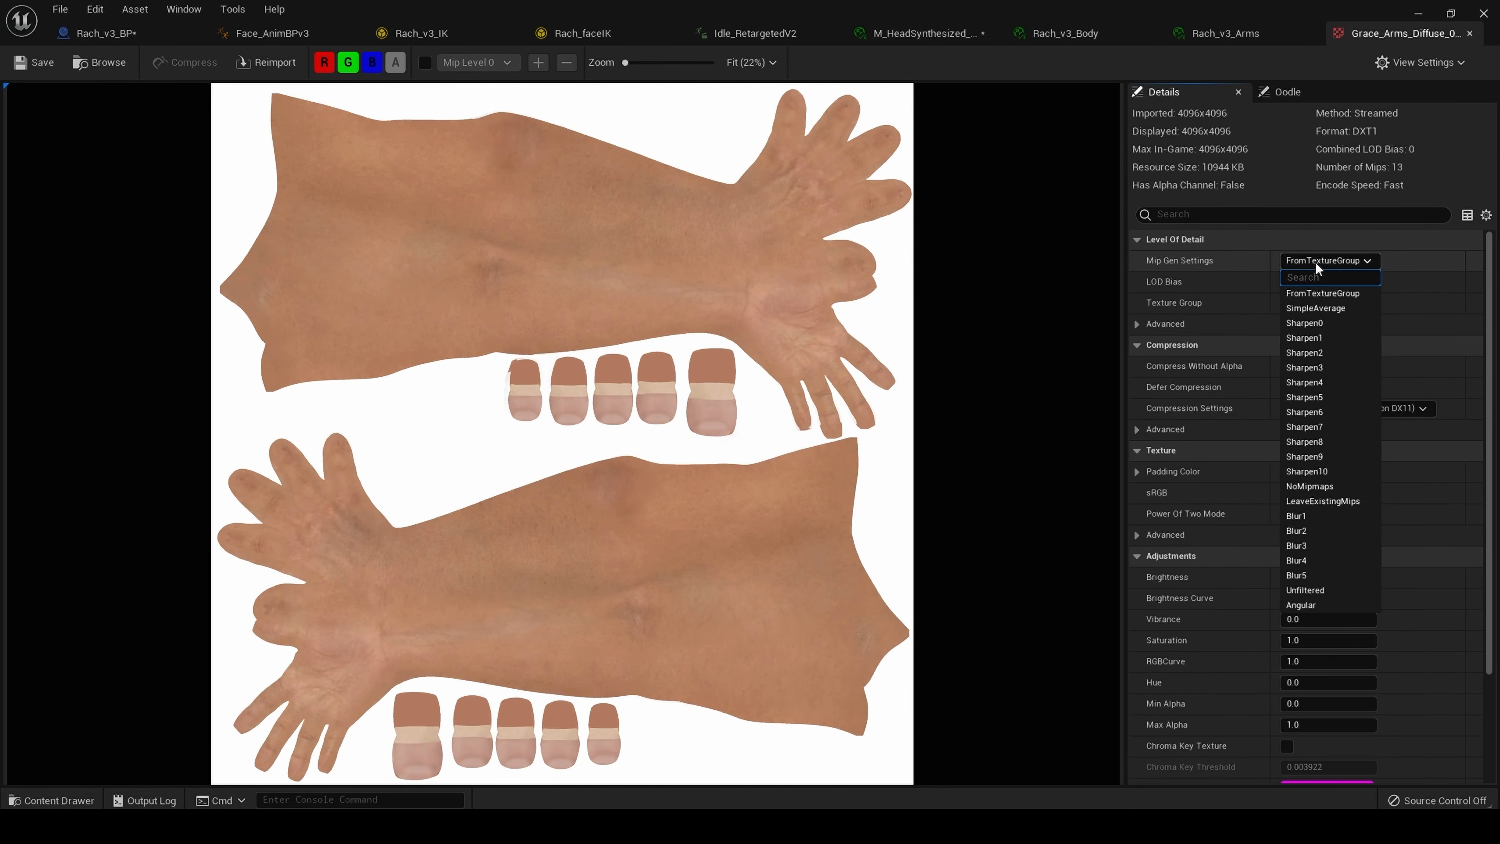
{"action": "left_click", "coordinate": [1344, 488]}
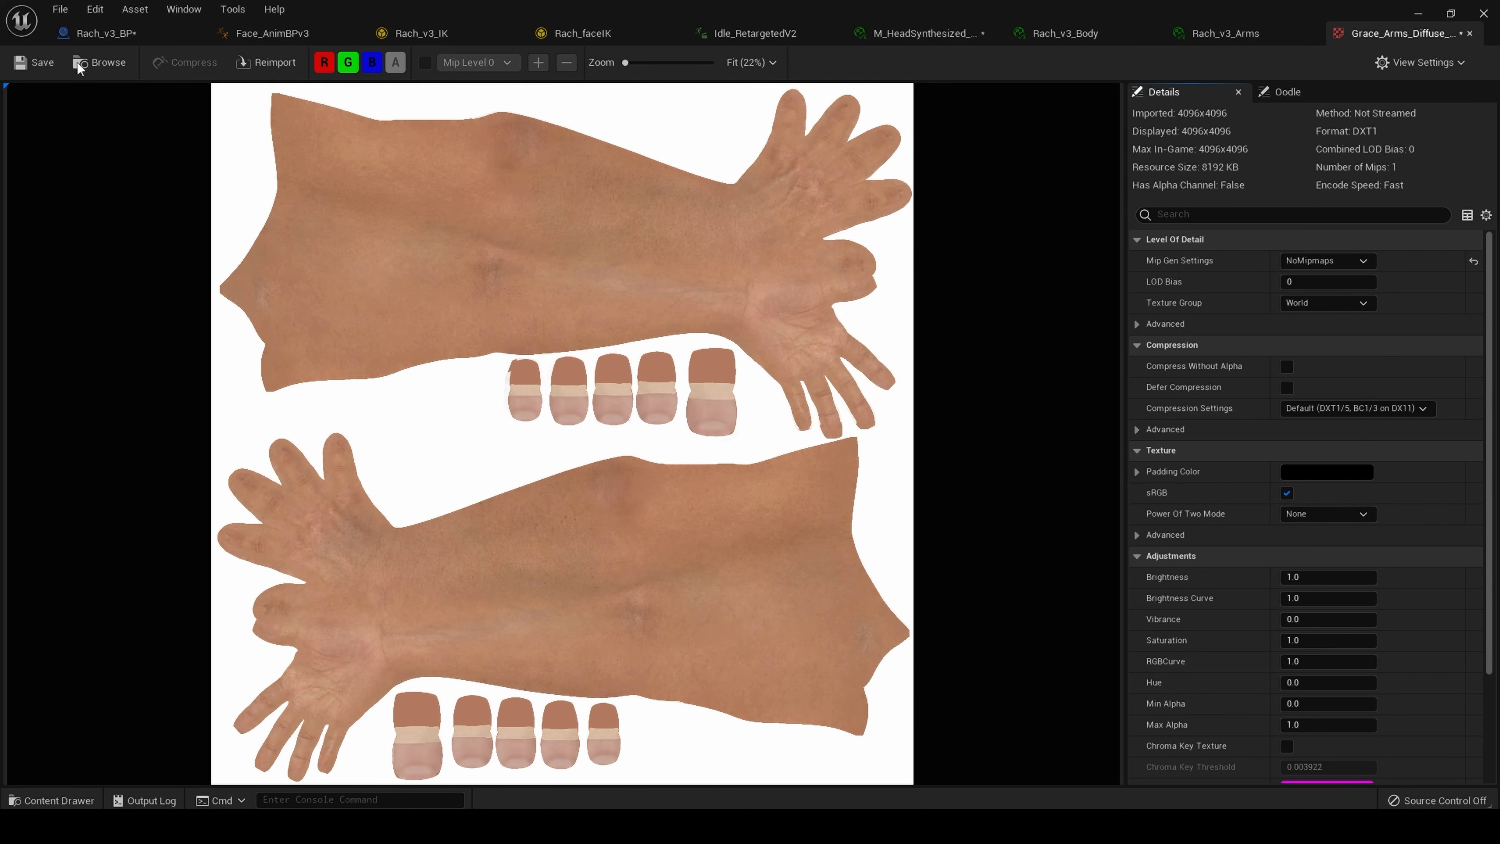
{"action": "left_click", "coordinate": [35, 62]}
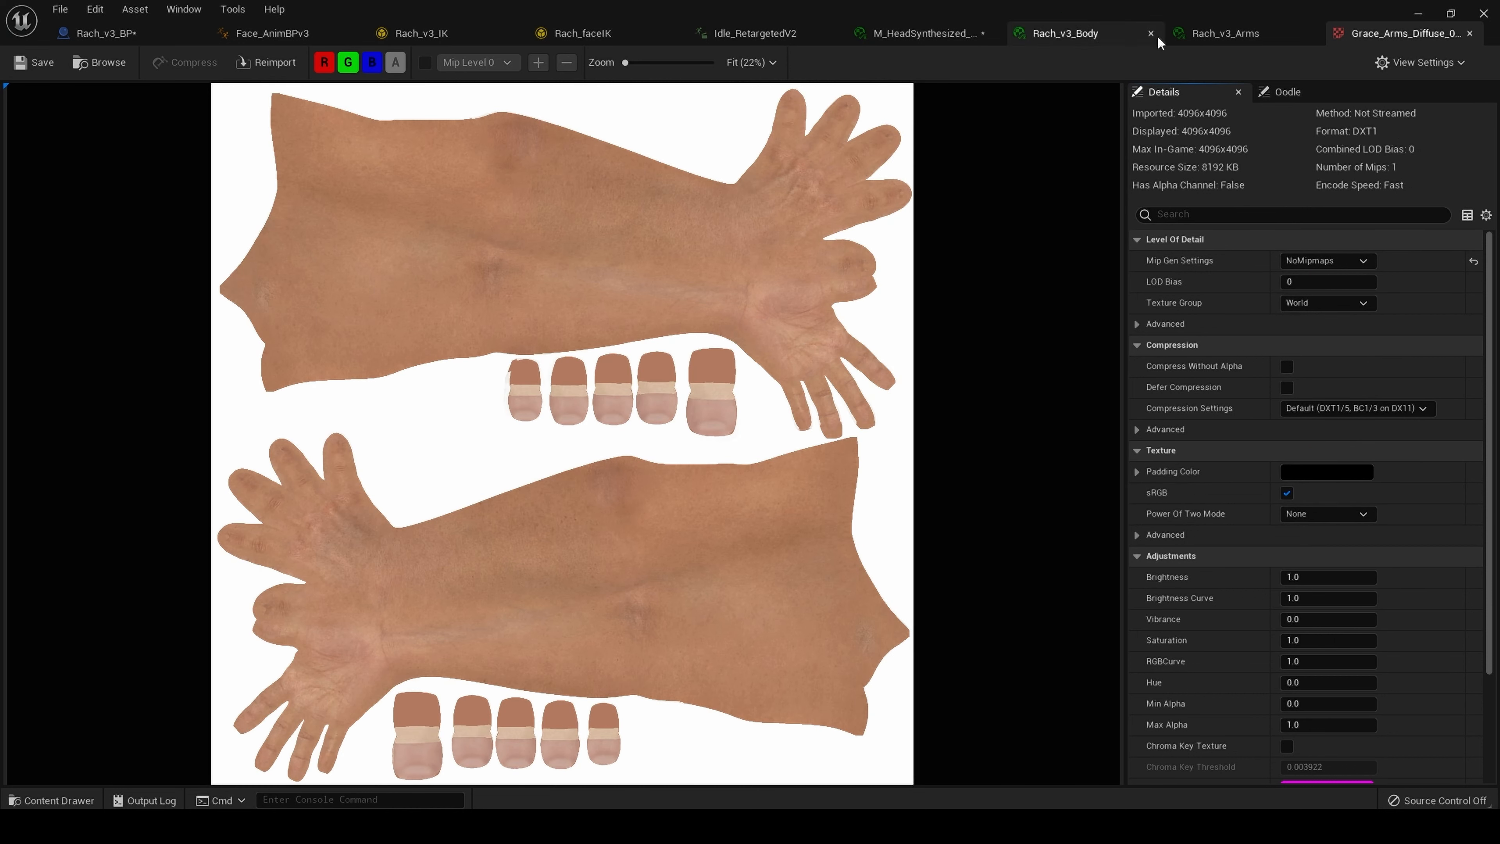
Close the arms diffuse texture and the Rach_v3_Arms and Rach_v3_Body material editors
{"action": "left_click", "coordinate": [1469, 34]}
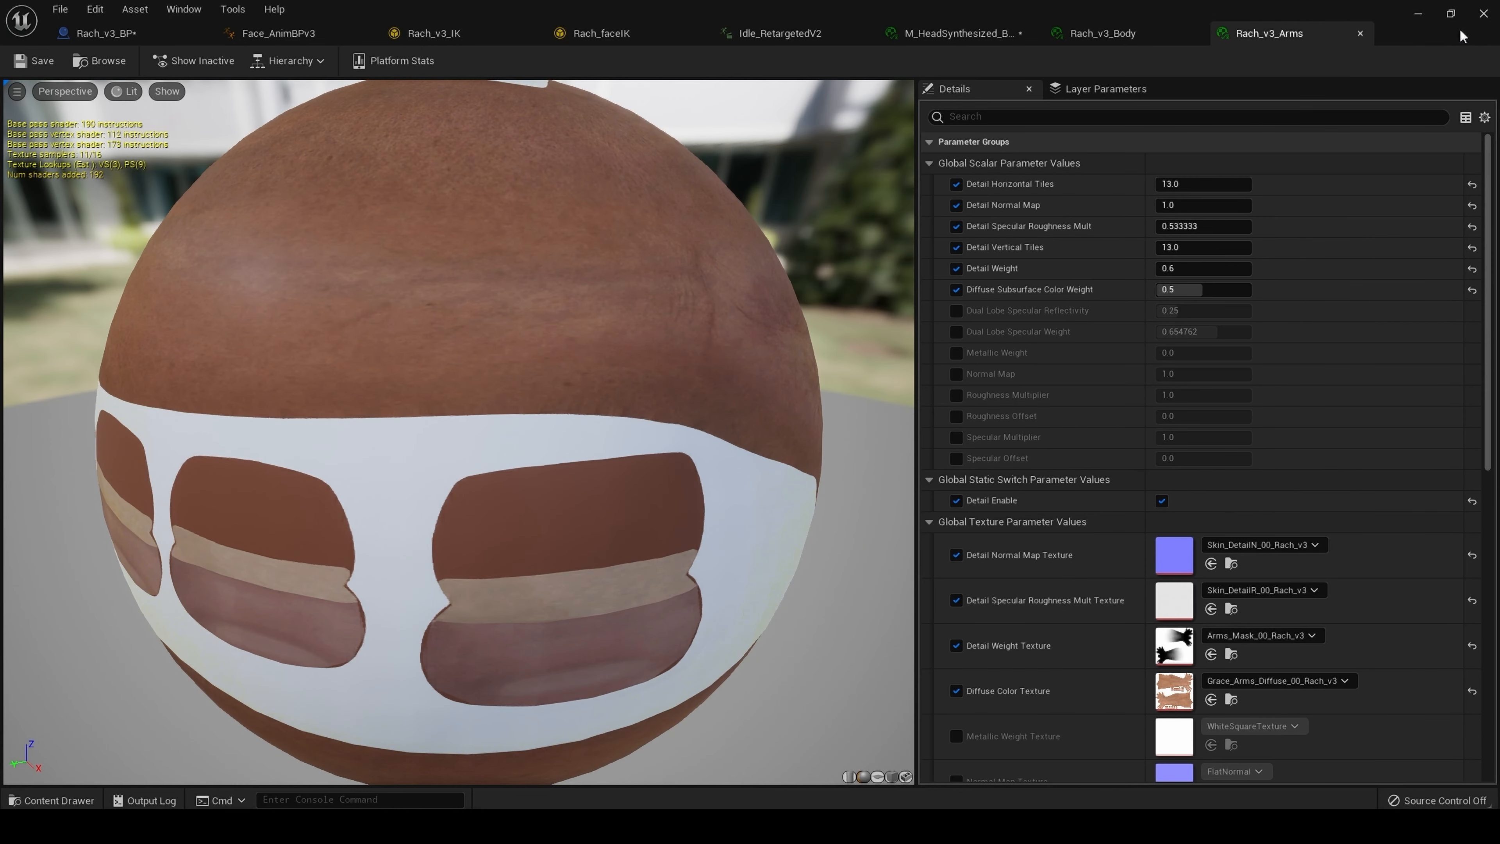
{"action": "left_click", "coordinate": [1359, 34]}
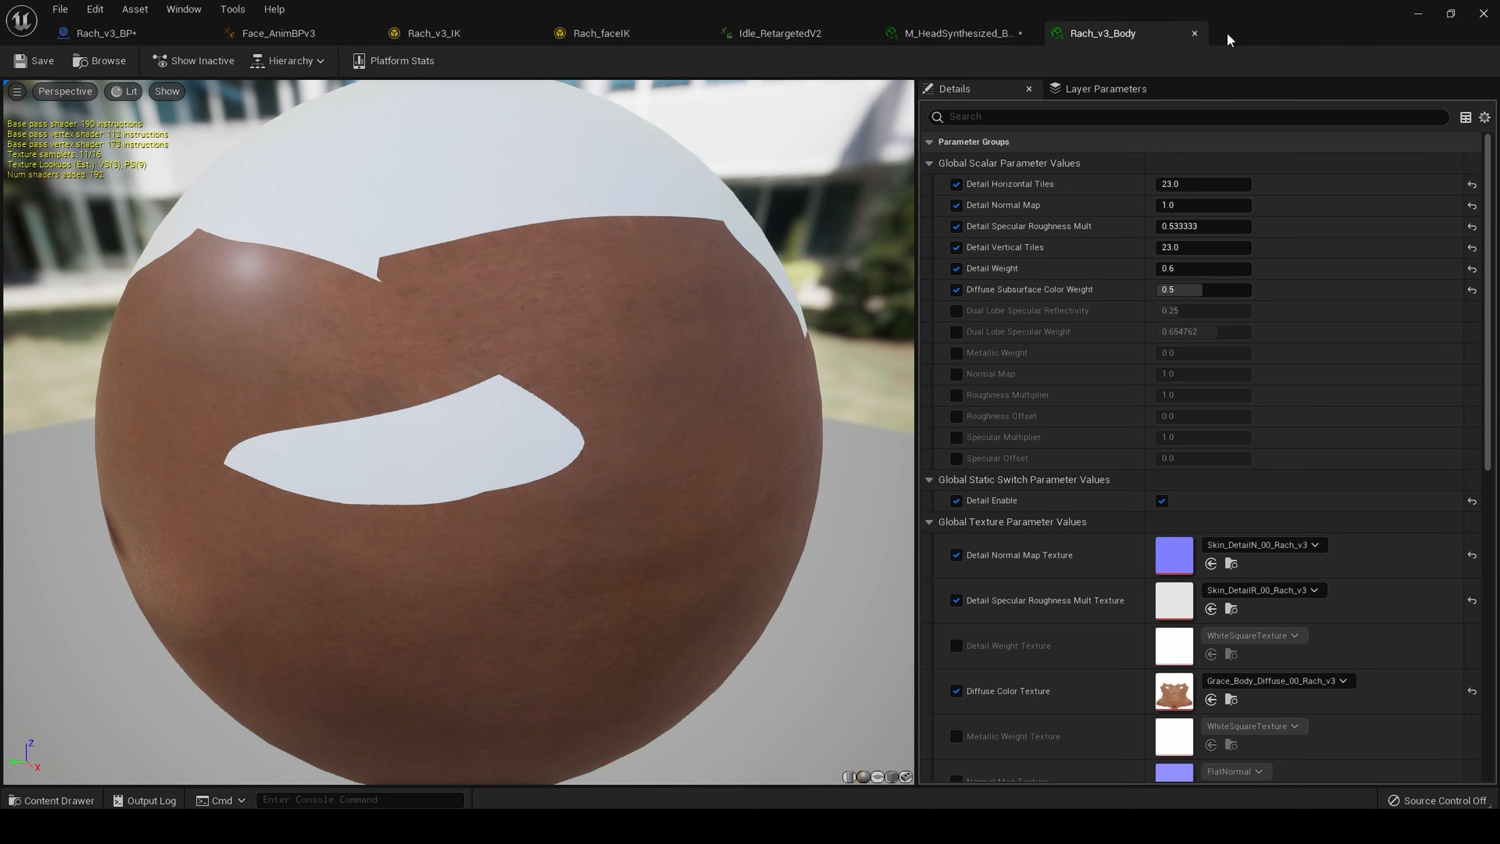
{"action": "left_click", "coordinate": [1195, 33]}
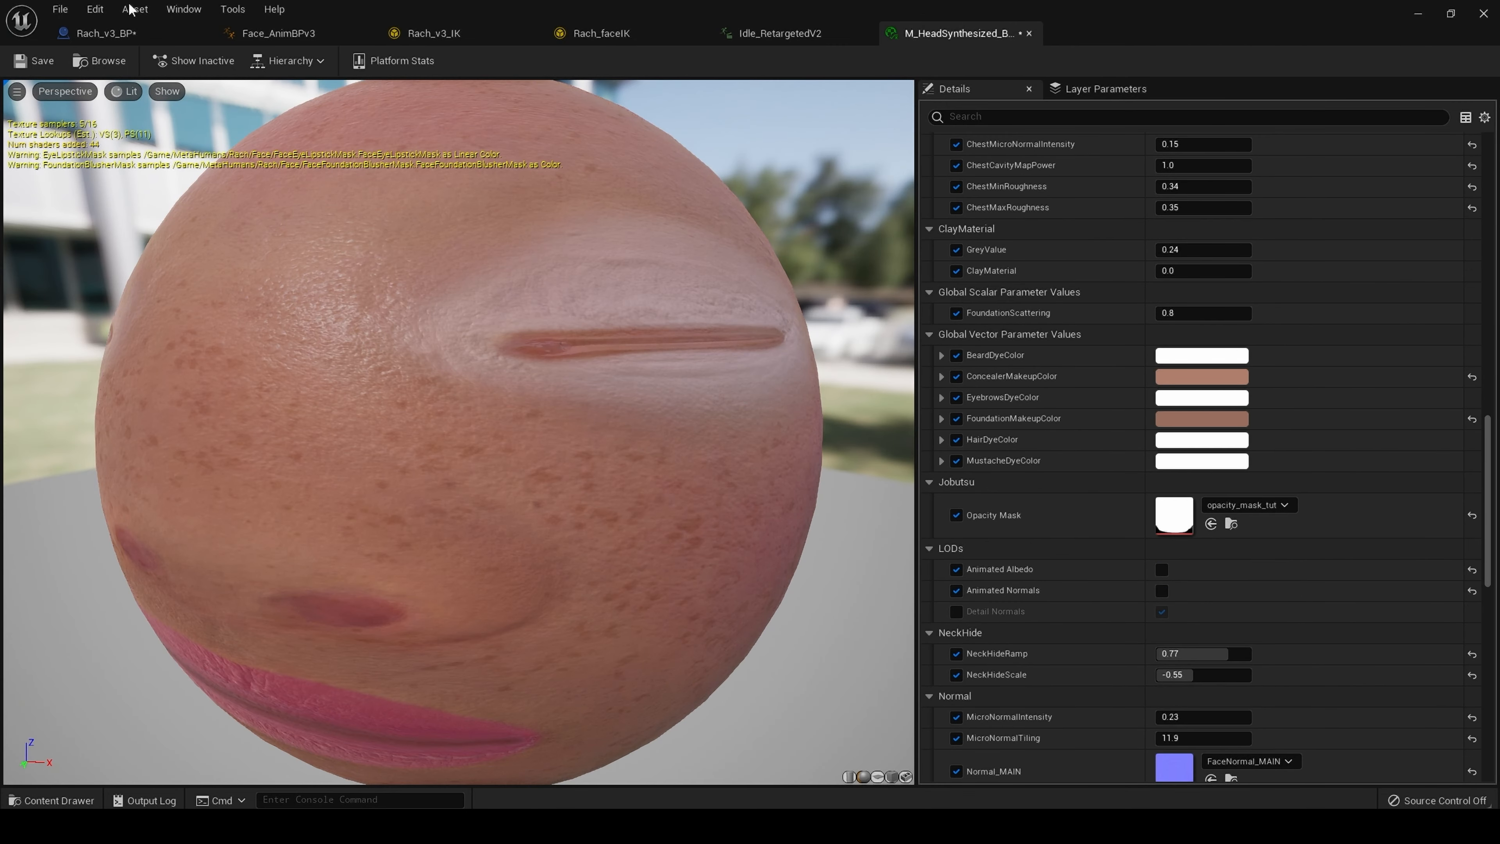
Close the Rach_faceIK, Rach_v3_IK, Idle_RetargetedV2 and Face_AnimBPv3 editors, keeping Rach_v3_BP open
{"action": "left_click", "coordinate": [106, 33]}
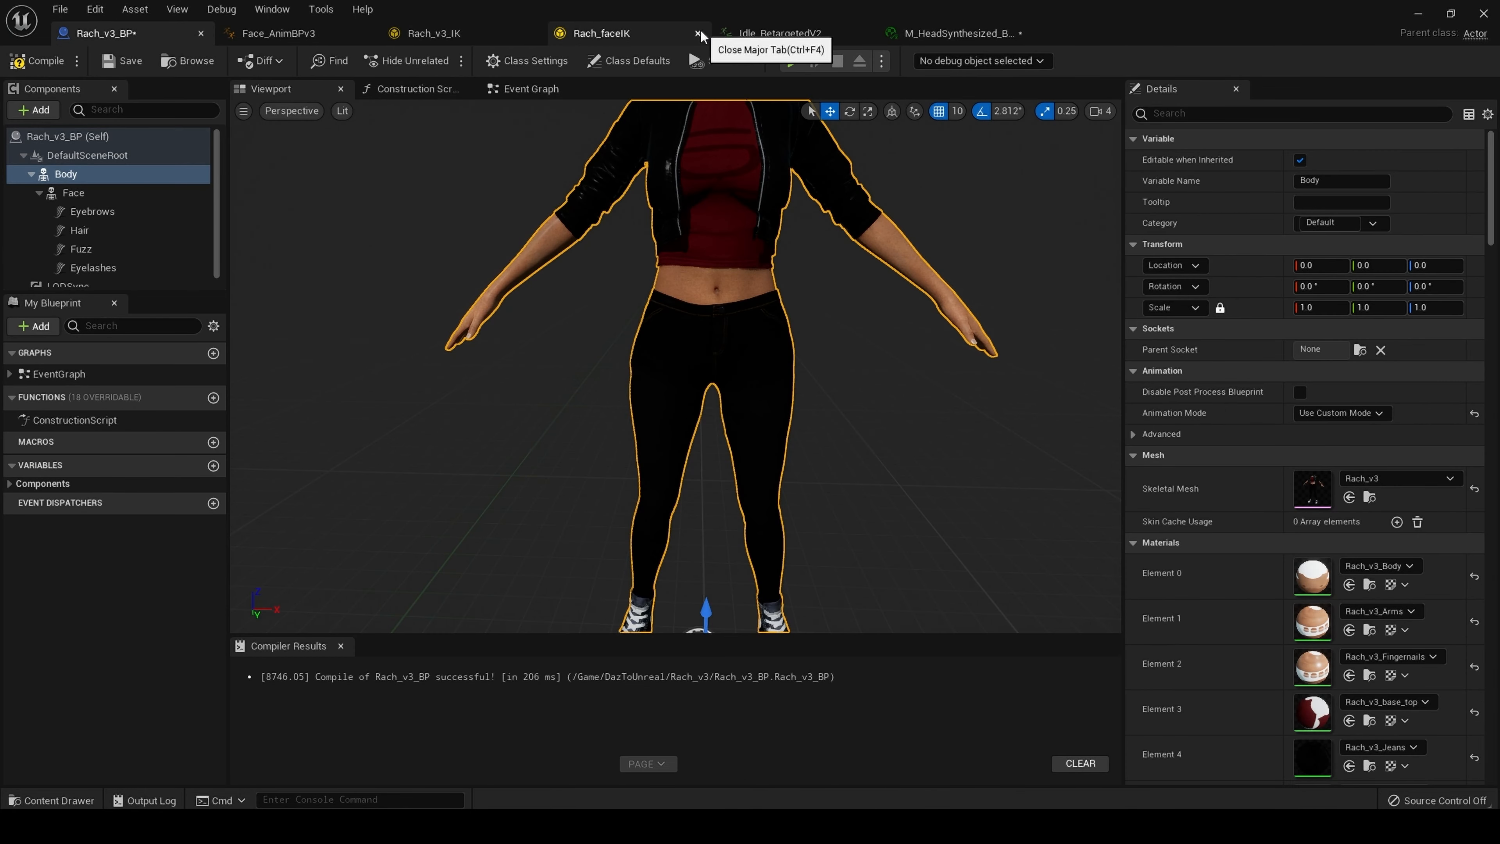
{"action": "left_click", "coordinate": [698, 34]}
{"action": "left_click", "coordinate": [526, 39]}
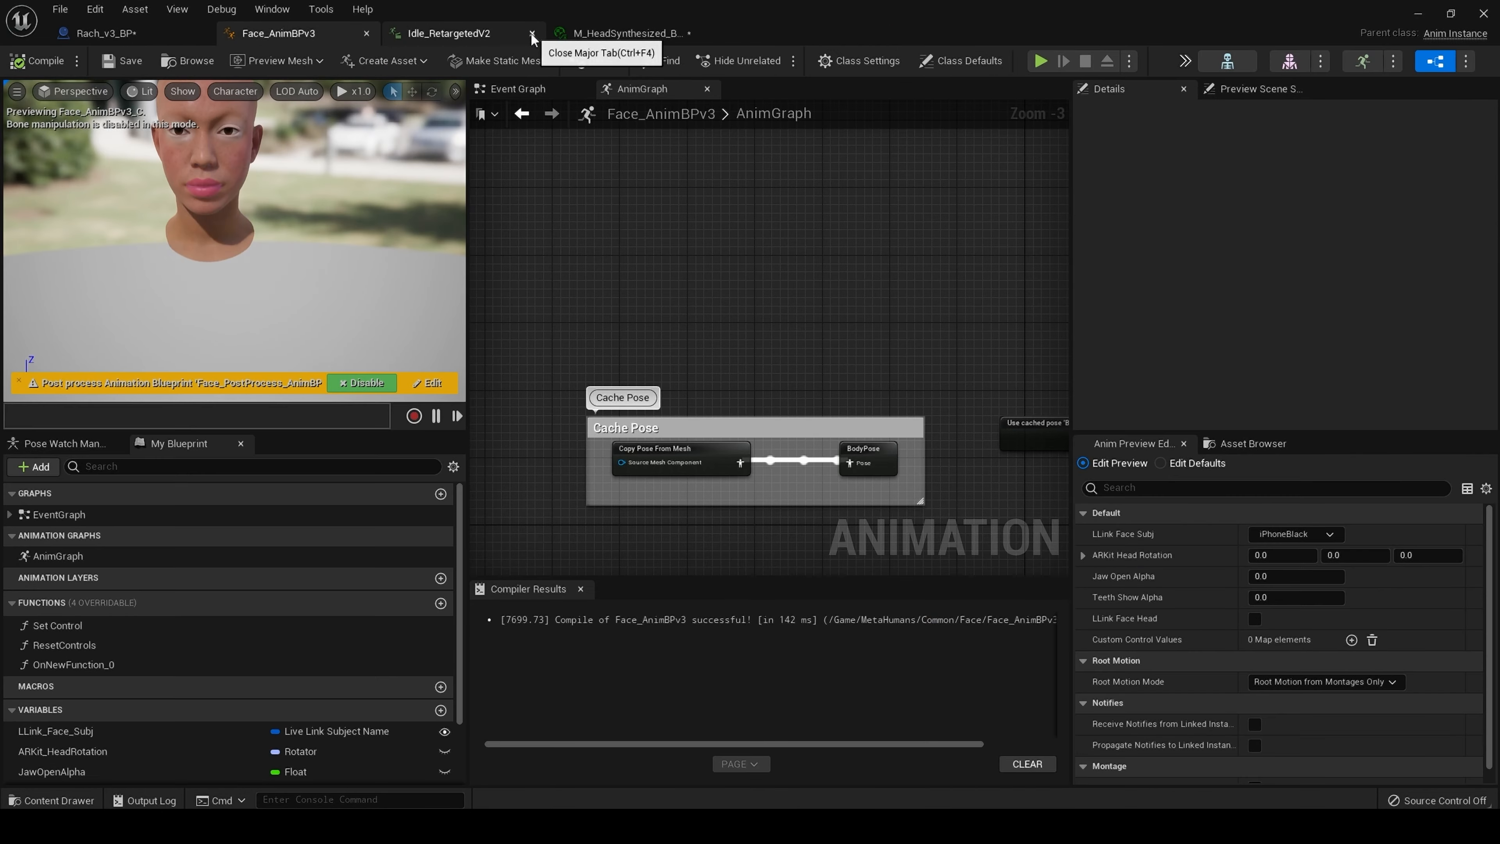
{"action": "left_click", "coordinate": [532, 33]}
{"action": "left_click", "coordinate": [533, 34]}
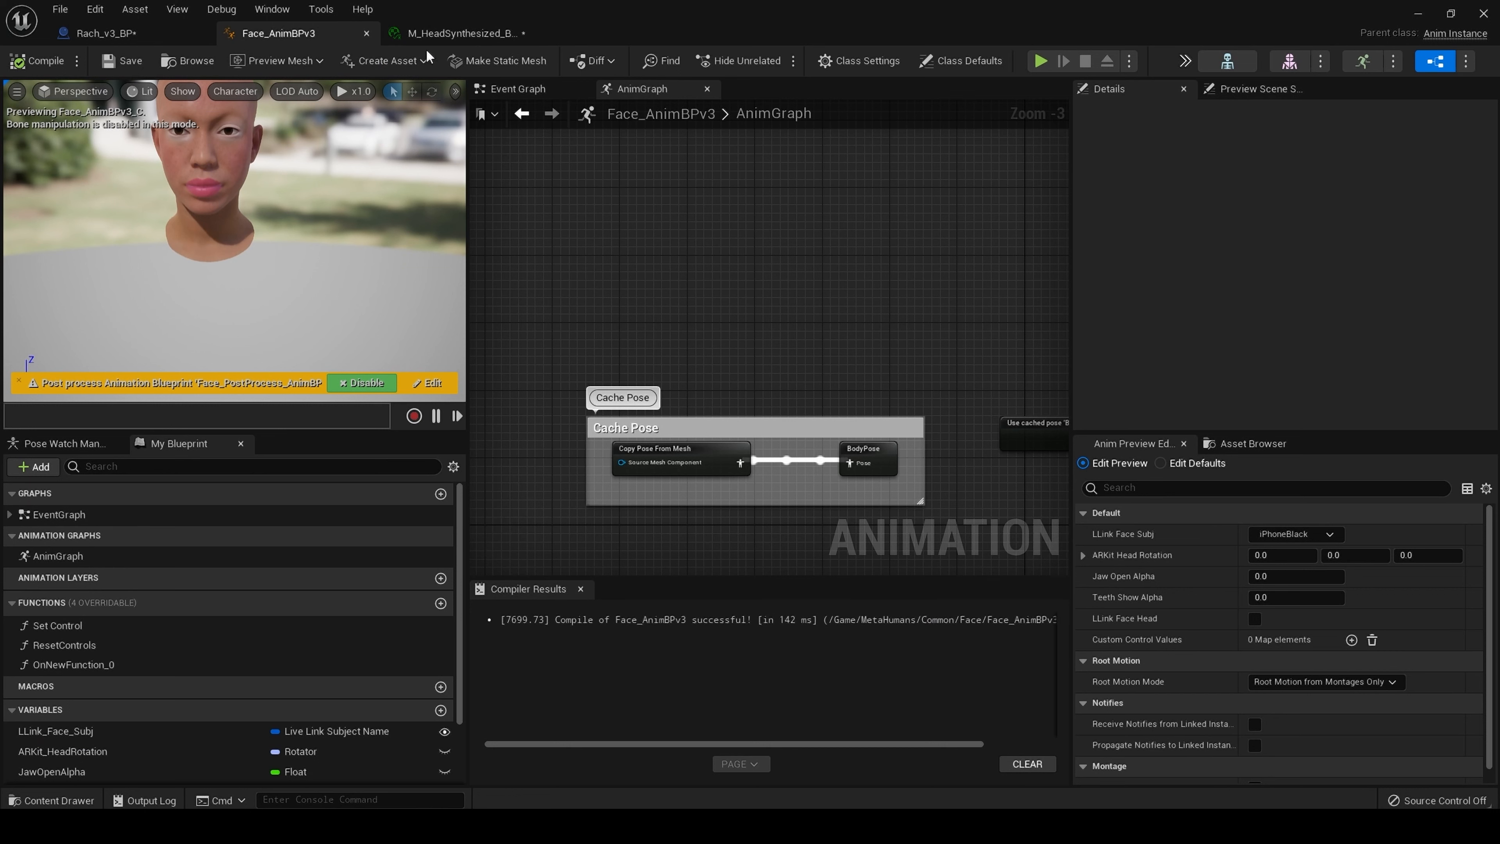
{"action": "left_click", "coordinate": [366, 33]}
Override the Rach_v3_Fingernails material's Diffuse Color with a light pink (hue about 347, saturation 0.417, value 1.0) and check the thumbnail in Rach_v3_BP
{"action": "left_click_drag", "start_coordinate": [574, 254], "coordinate": [667, 237]}
{"action": "left_click_drag", "start_coordinate": [655, 356], "coordinate": [666, 299]}
{"action": "middle_click_drag", "start_coordinate": [666, 299], "coordinate": [666, 330]}
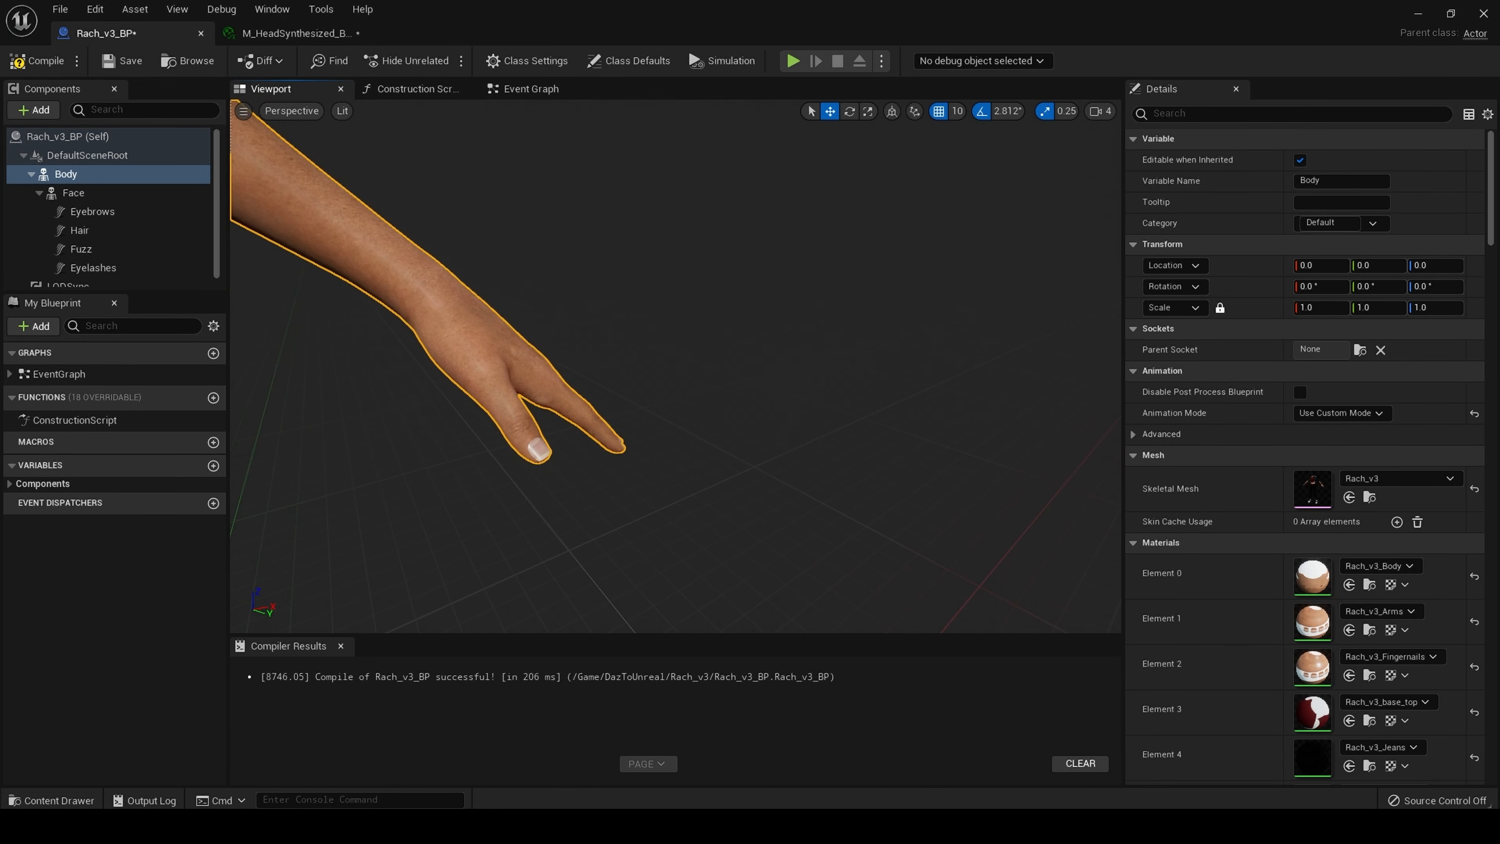
{"action": "left_click_drag", "start_coordinate": [655, 358], "coordinate": [656, 346]}
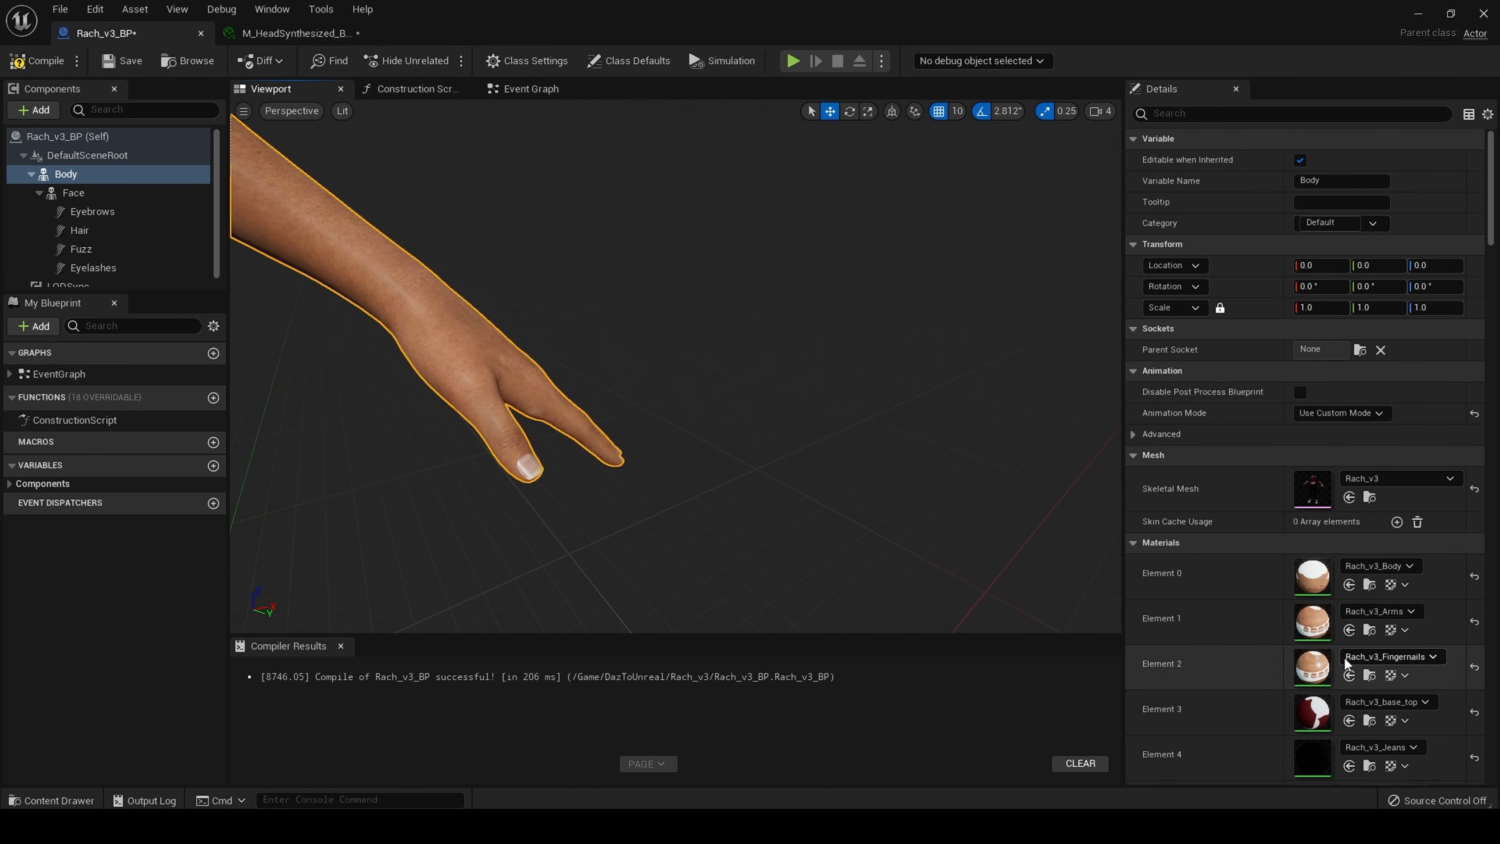
{"action": "double_click", "coordinate": [1312, 663]}
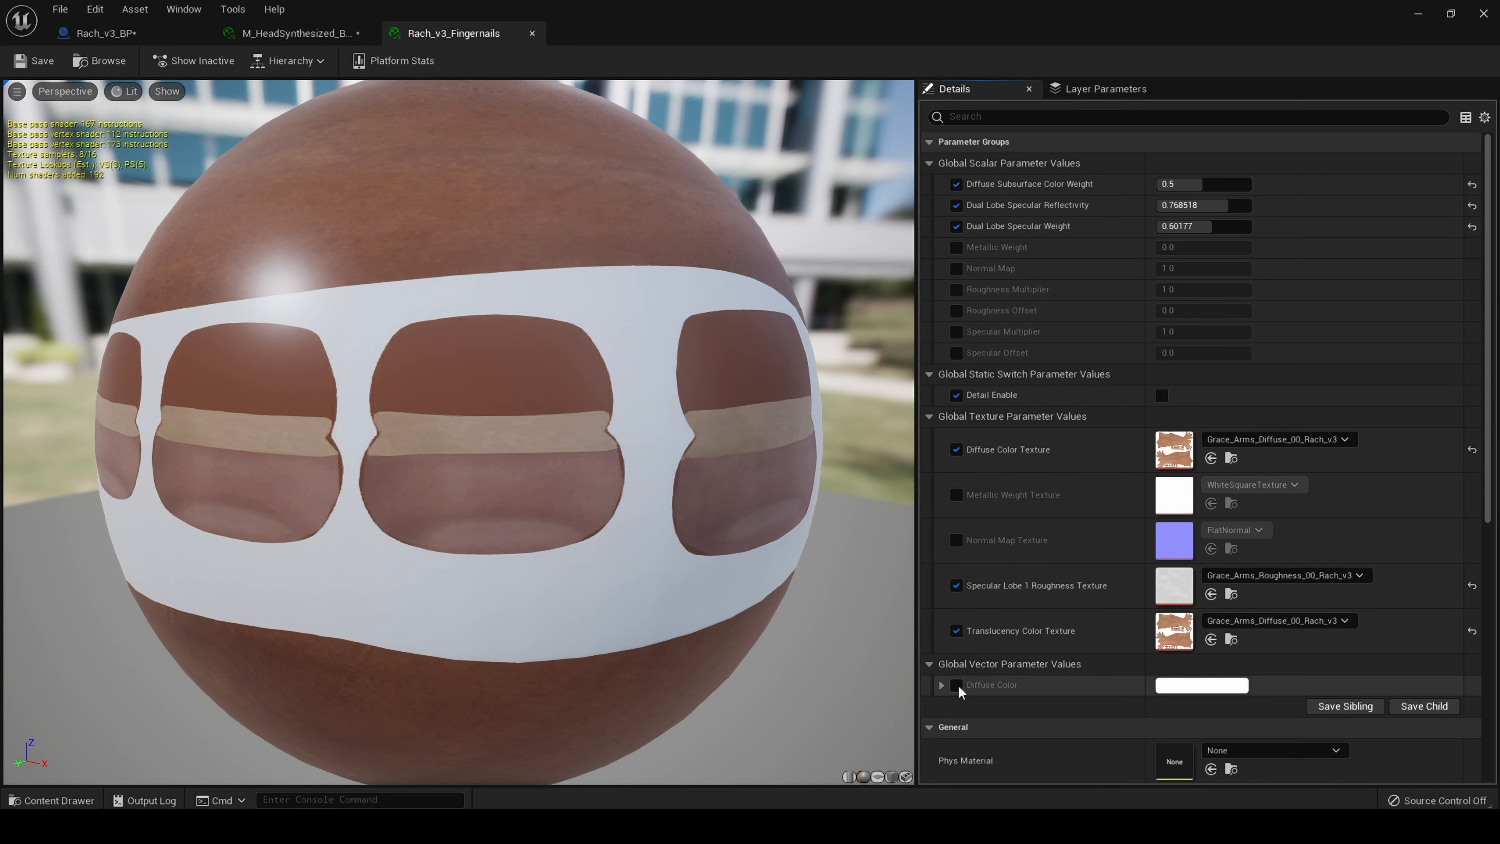
{"action": "left_click", "coordinate": [1222, 687]}
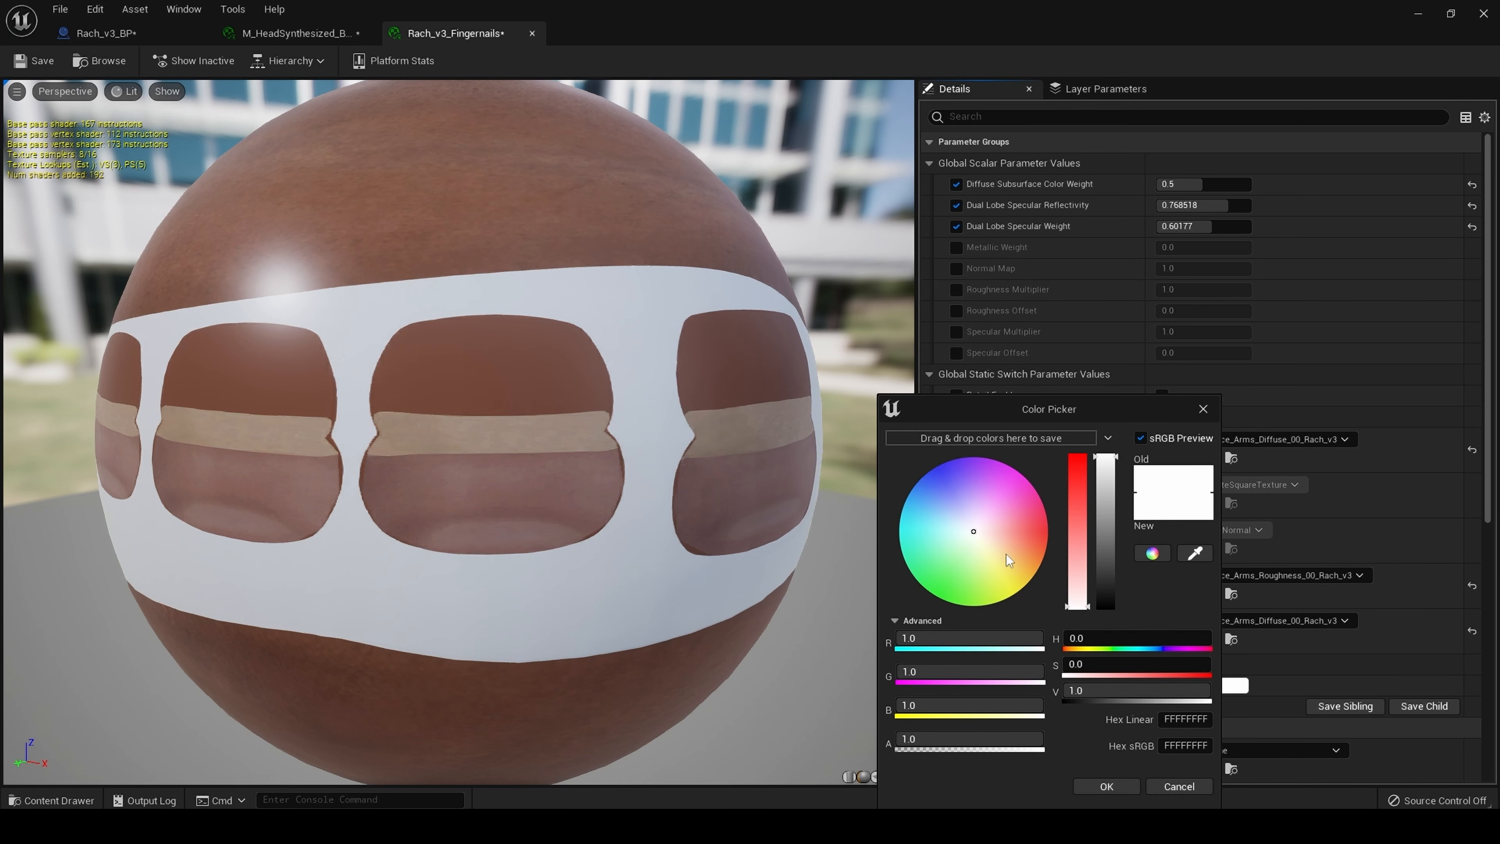
{"action": "left_click_drag", "start_coordinate": [1006, 553], "coordinate": [1005, 530]}
{"action": "left_click", "coordinate": [1107, 786]}
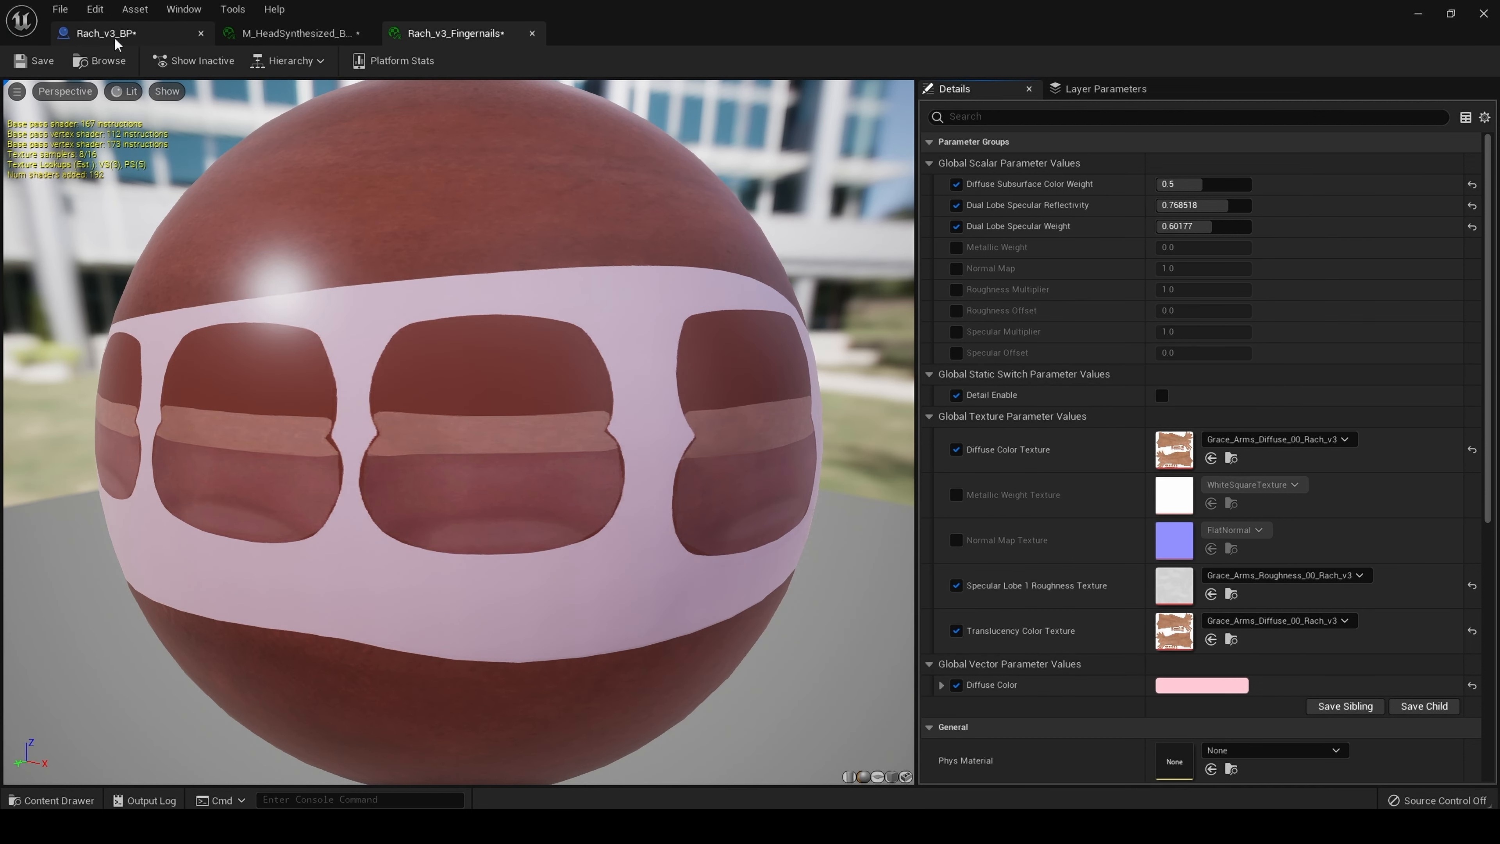
{"action": "left_click", "coordinate": [91, 33]}
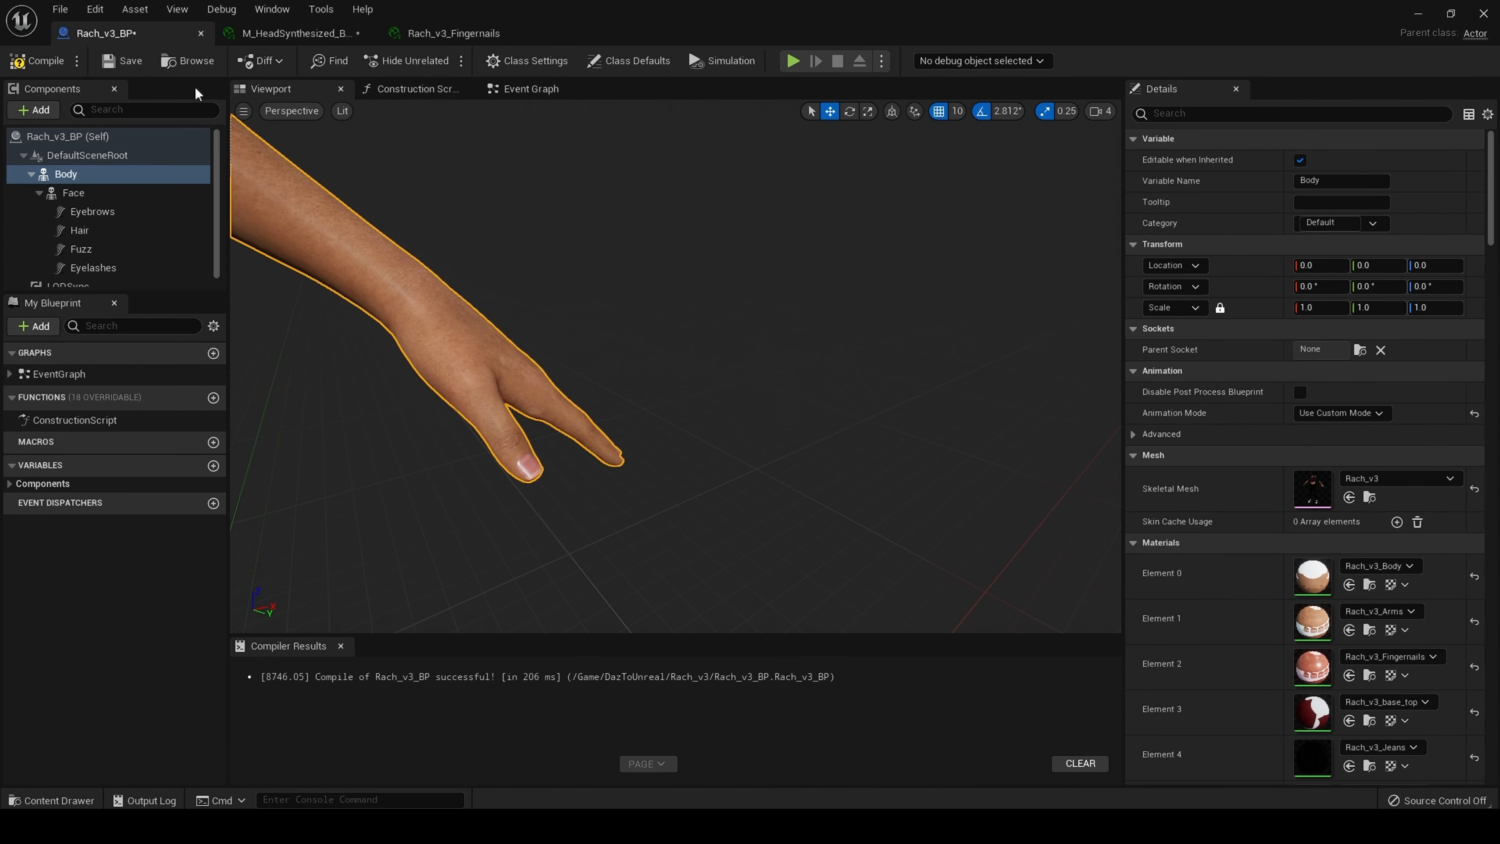
{"action": "mouse_move", "coordinate": [619, 267]}
{"action": "left_mouse_down"}
{"action": "mouse_move", "coordinate": [620, 313]}
{"action": "mouse_move", "coordinate": [605, 189]}
{"action": "mouse_move", "coordinate": [605, 245]}
{"action": "left_mouse_up"}
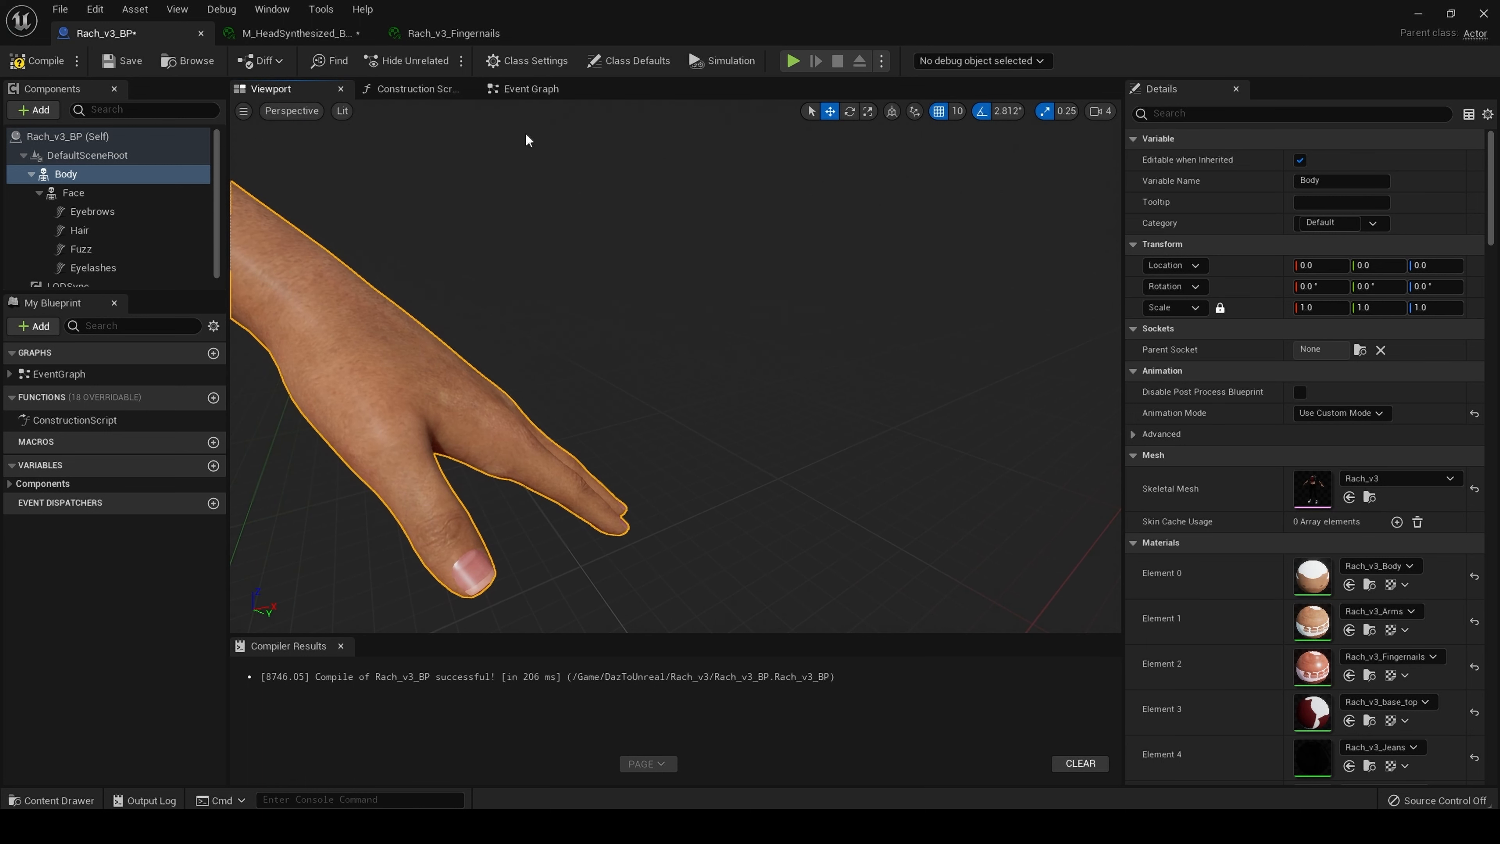
Adjust the fingernail material's Diffuse Color to a slightly darker pink with hue about 331.5, saturation 0.415 and value 0.901, and save the material
{"action": "left_click", "coordinate": [426, 33]}
{"action": "left_click", "coordinate": [1225, 685]}
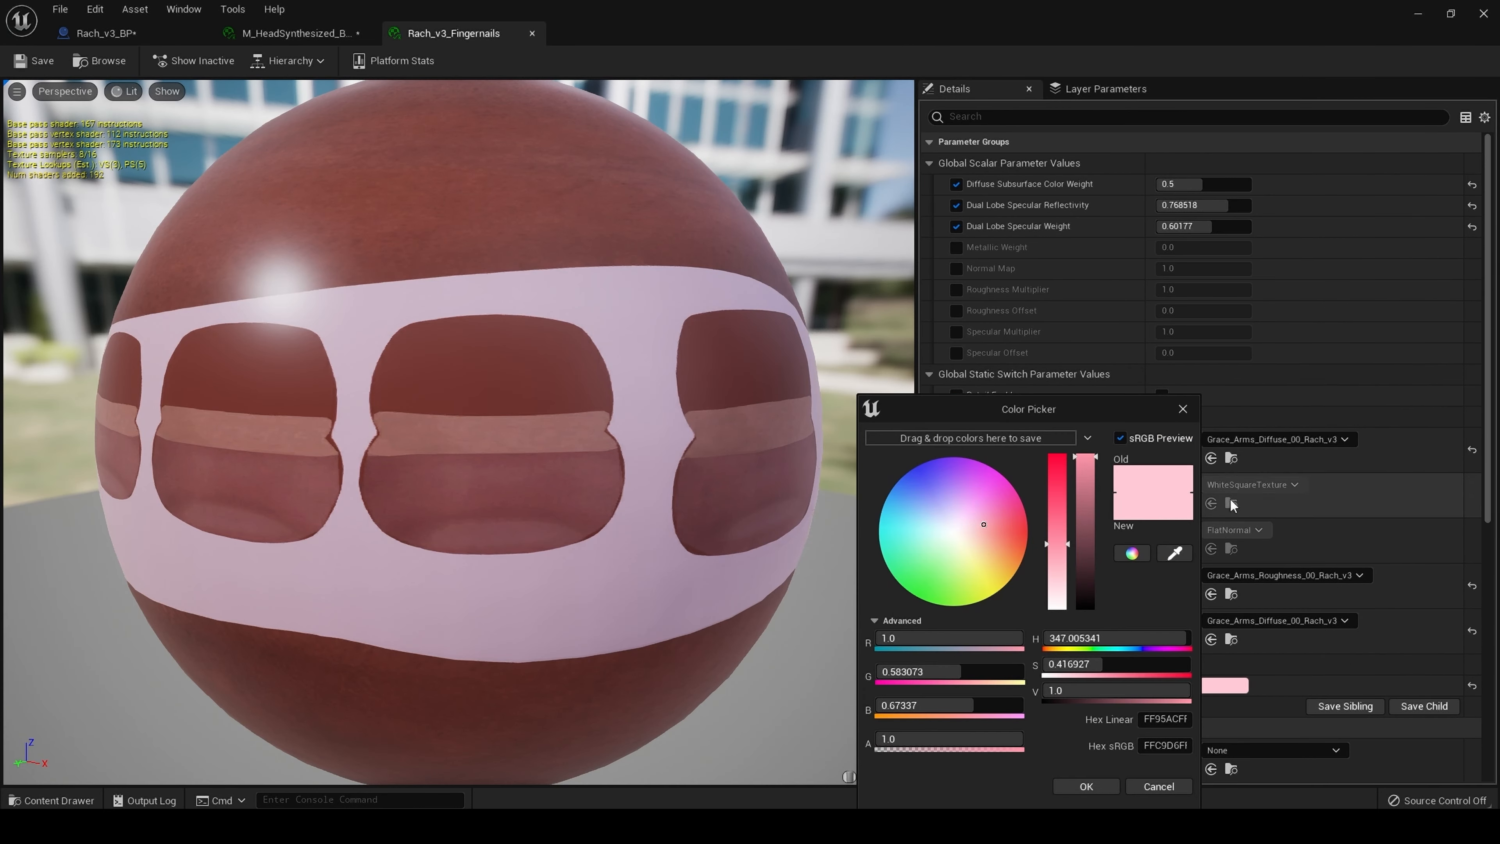
{"action": "left_click_drag", "start_coordinate": [1084, 490], "coordinate": [1087, 483]}
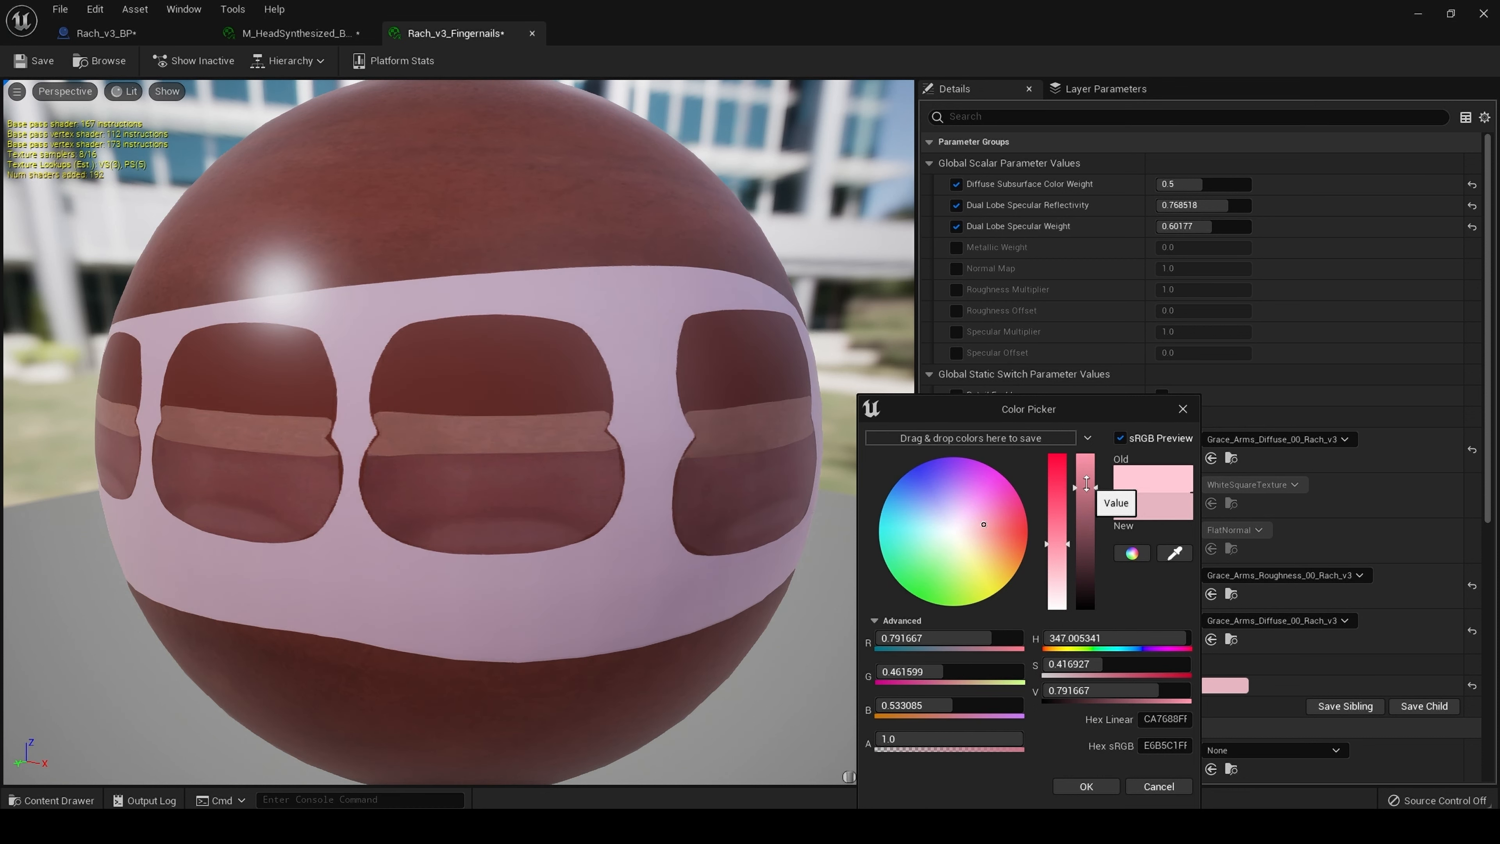
{"action": "left_click_drag", "start_coordinate": [999, 529], "coordinate": [980, 517]}
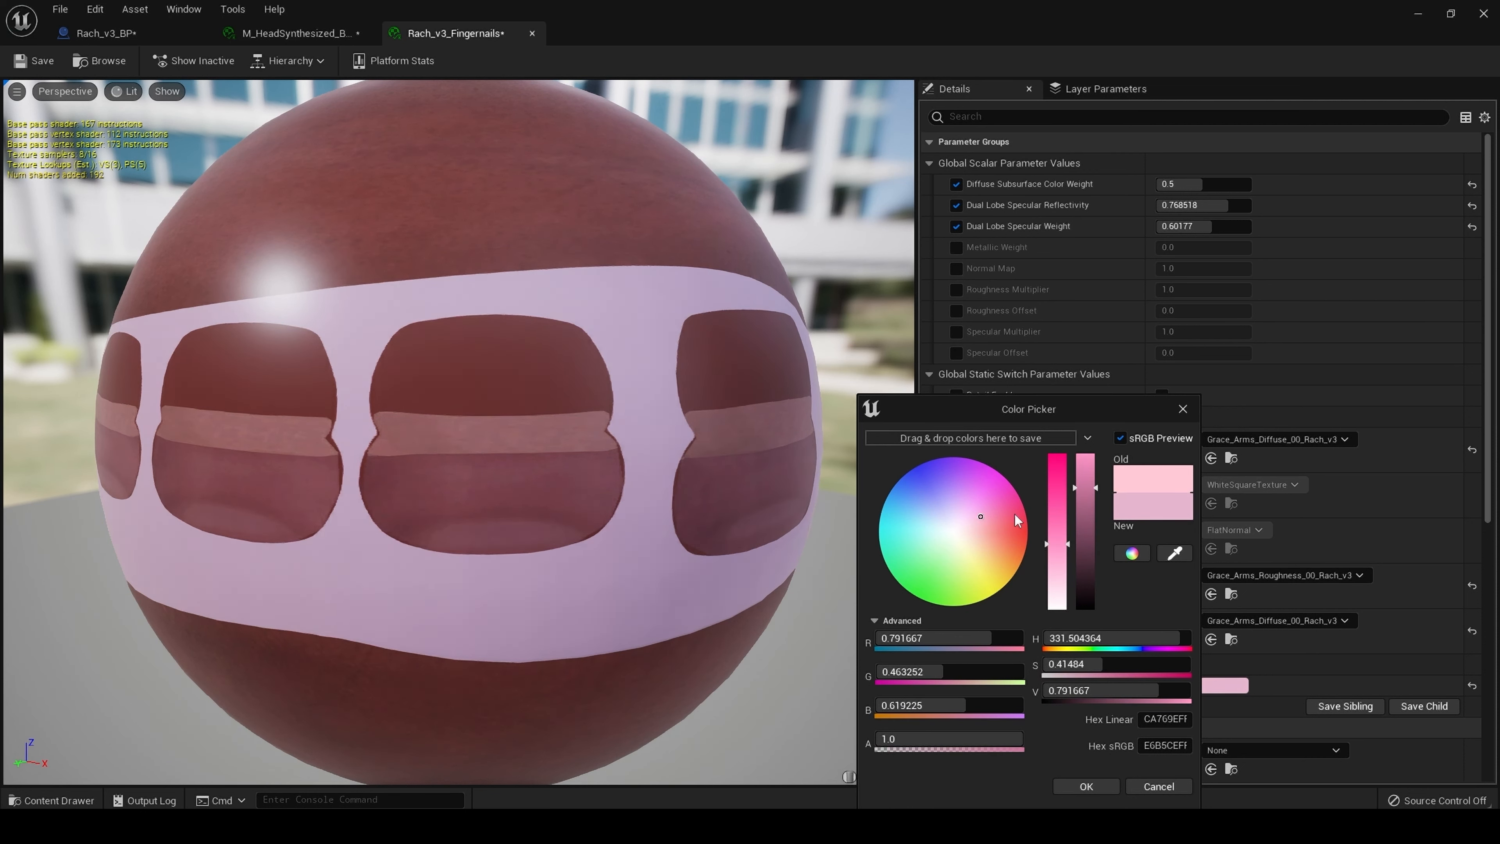
{"action": "left_click_drag", "start_coordinate": [1085, 497], "coordinate": [1085, 471]}
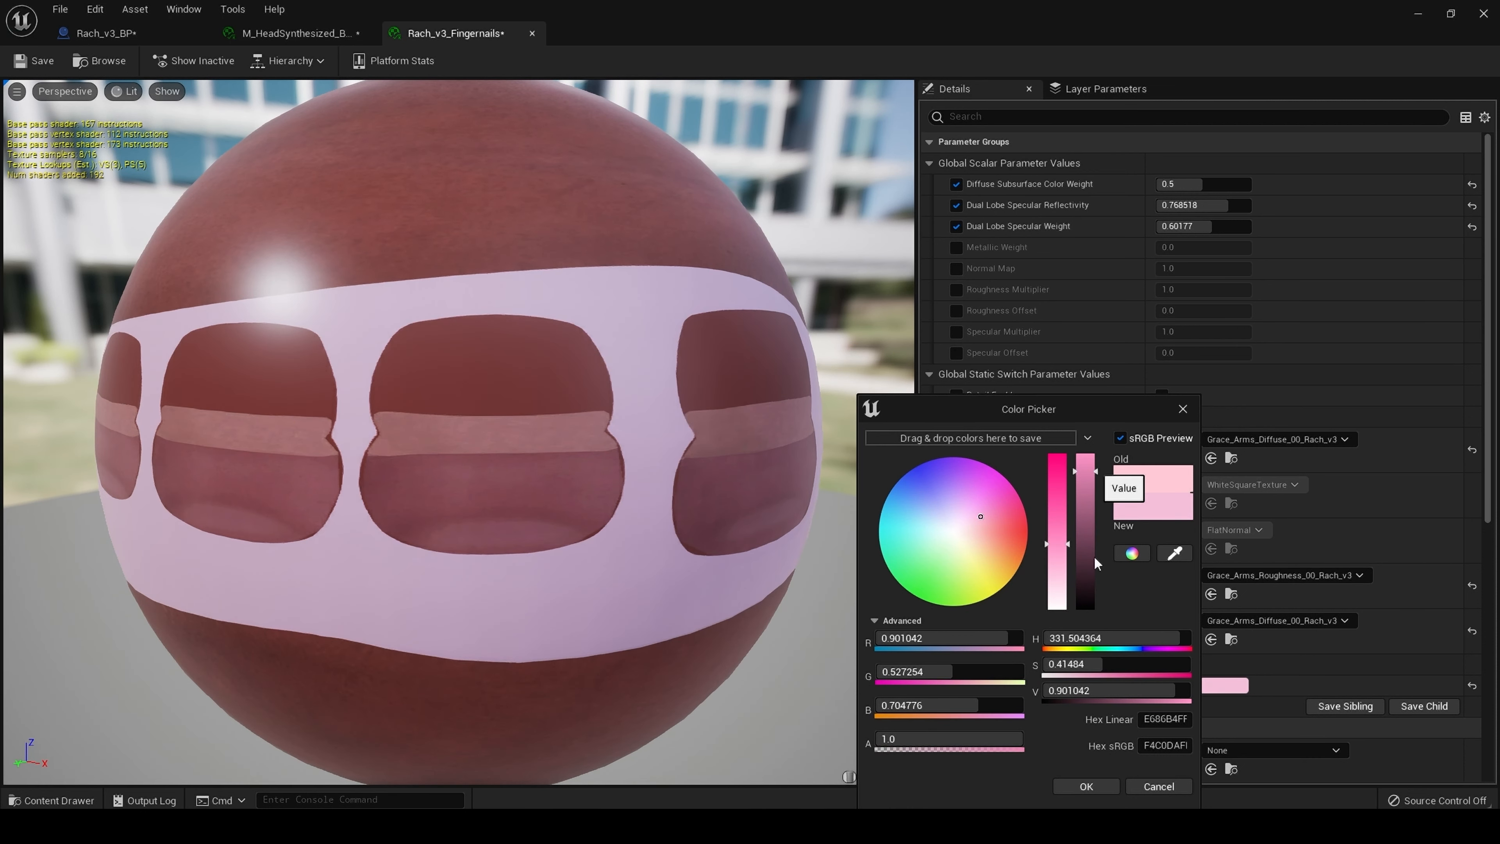
{"action": "left_click", "coordinate": [1086, 786]}
{"action": "left_click", "coordinate": [34, 61]}
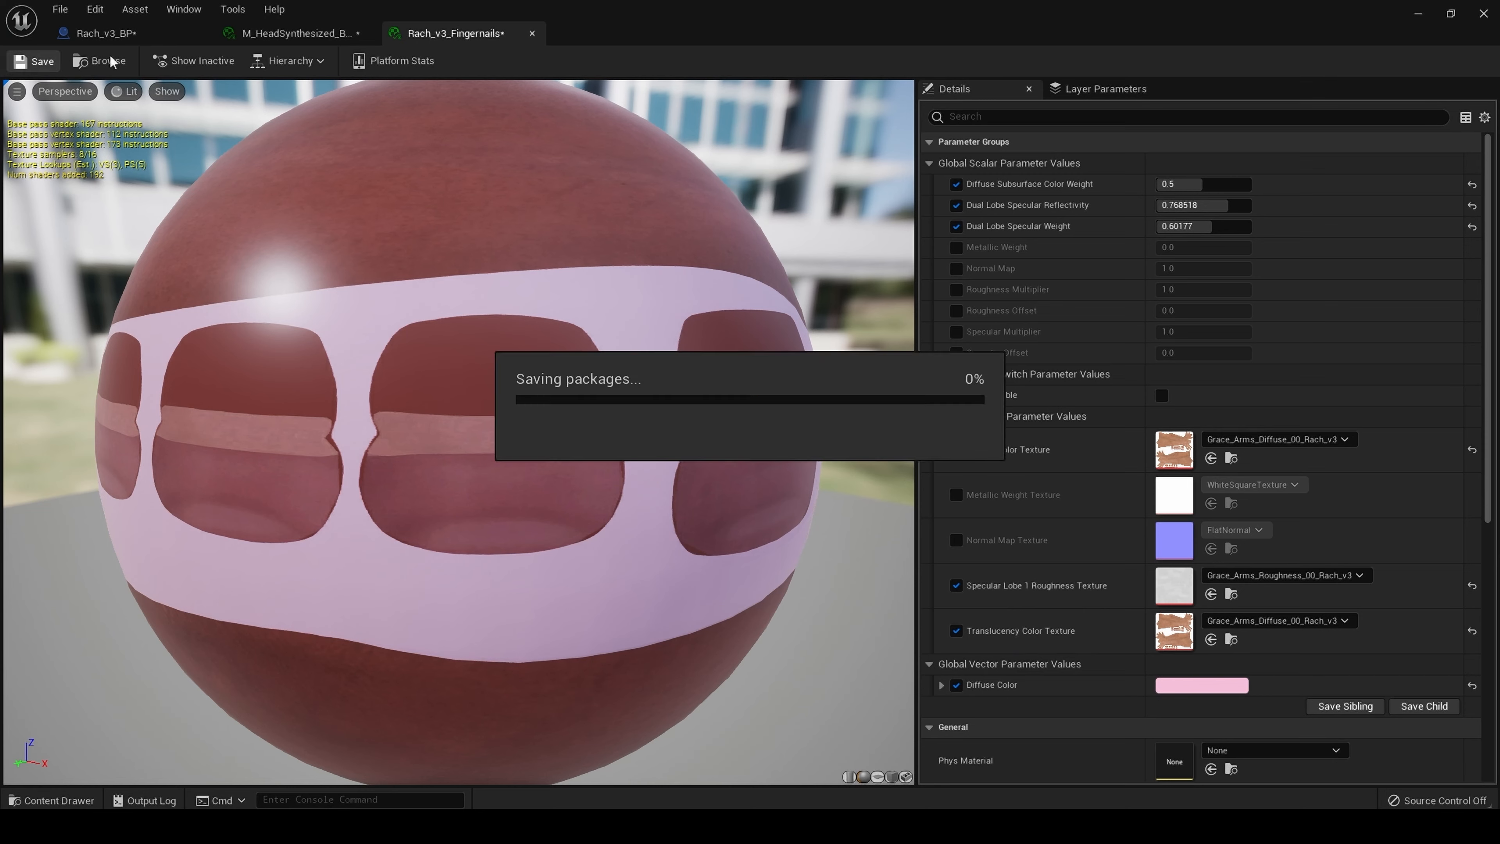
Close the fingernail and head material editors, compile Rach_v3_BP and bring the character's face into view
{"action": "left_click", "coordinate": [532, 33]}
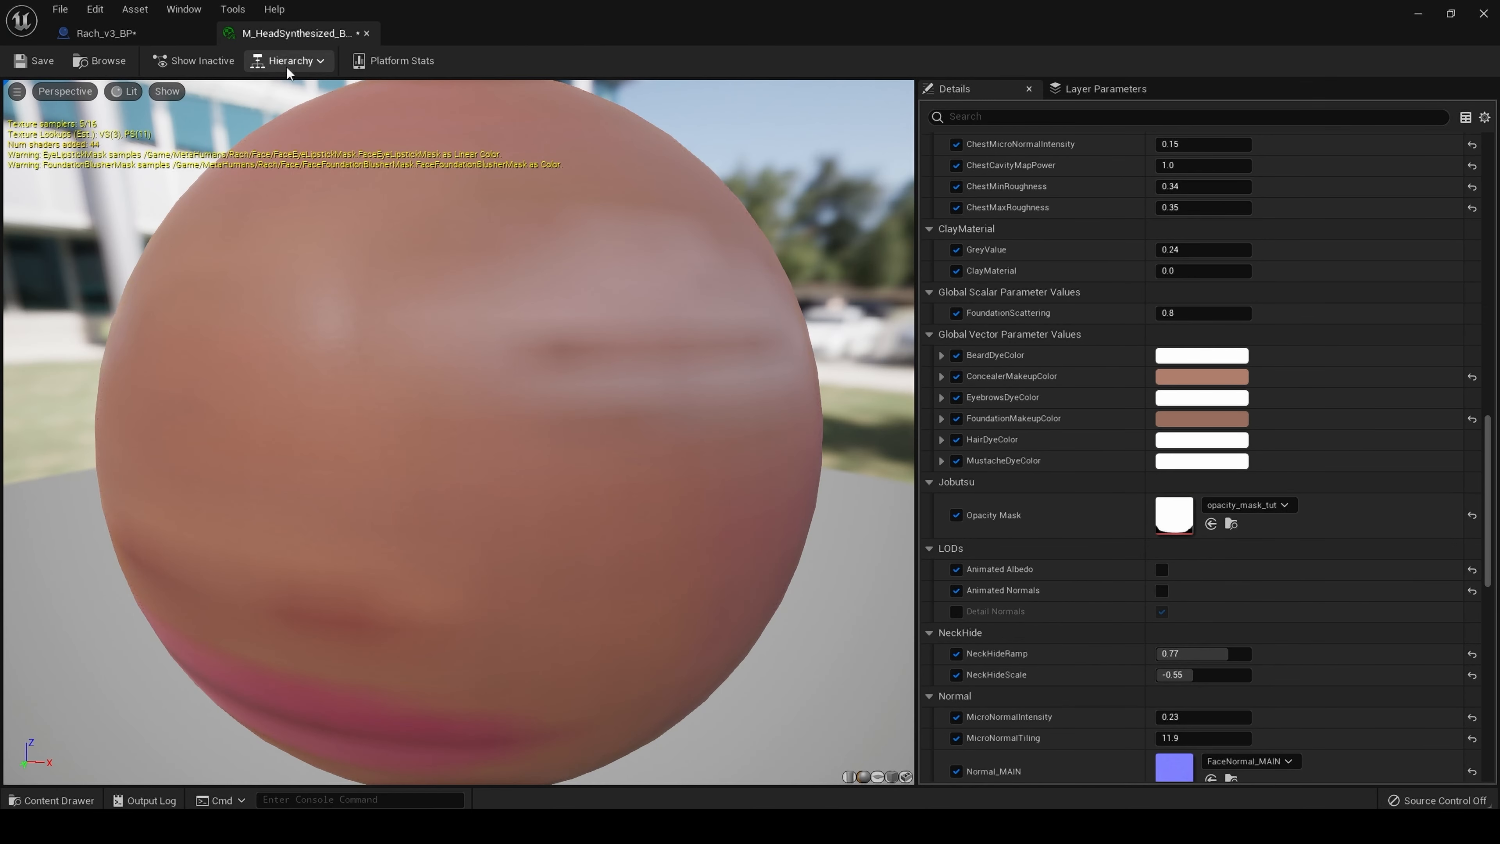
{"action": "left_click", "coordinate": [366, 33]}
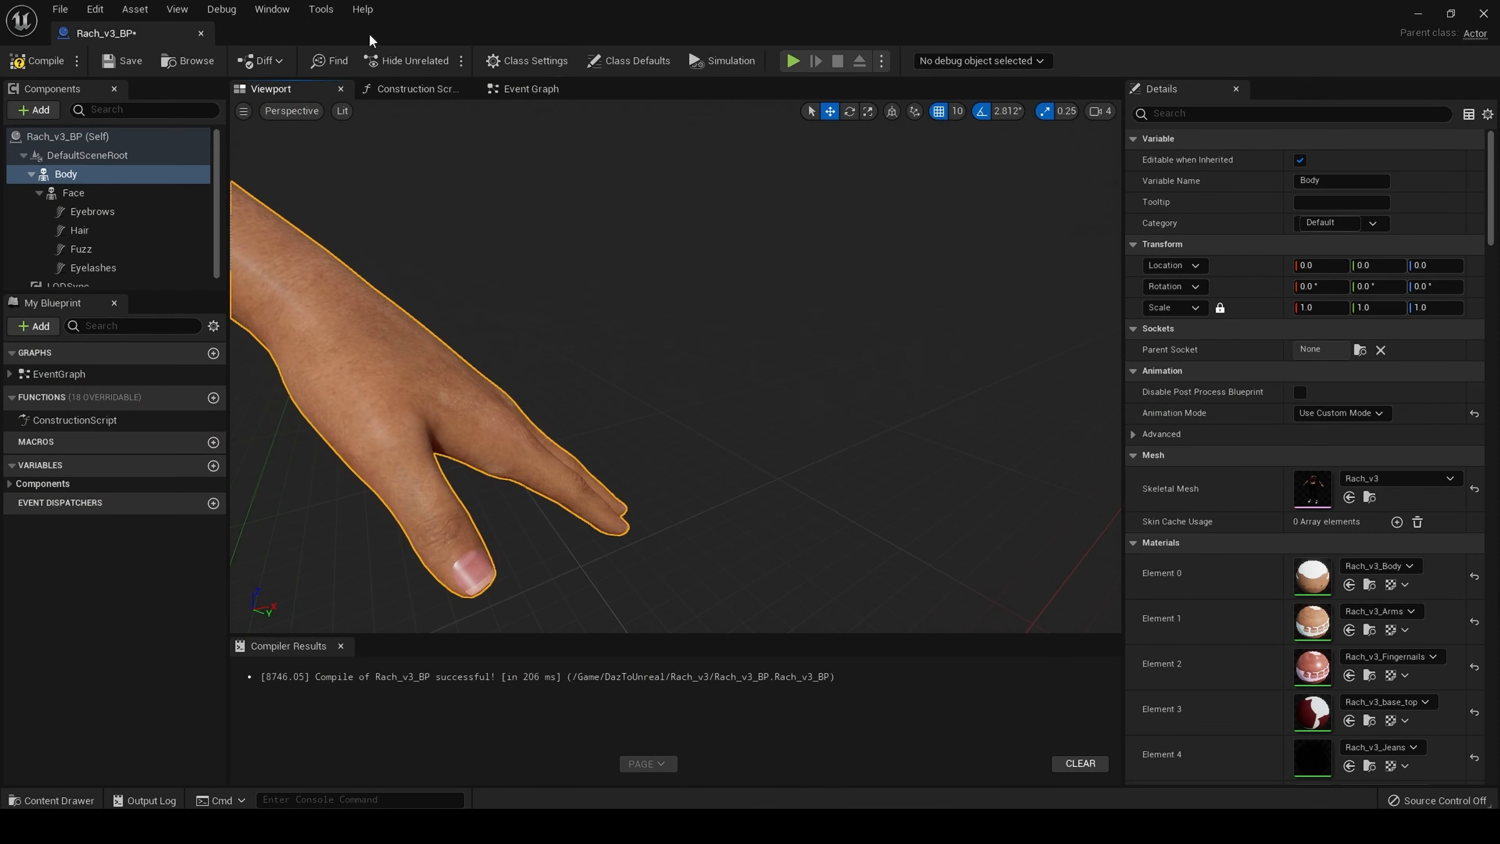
{"action": "left_click", "coordinate": [40, 62]}
{"action": "left_click_drag", "start_coordinate": [564, 344], "coordinate": [460, 464]}
{"action": "middle_click_drag", "start_coordinate": [461, 464], "coordinate": [434, 358]}
{"action": "left_click_drag", "start_coordinate": [434, 357], "coordinate": [436, 299]}
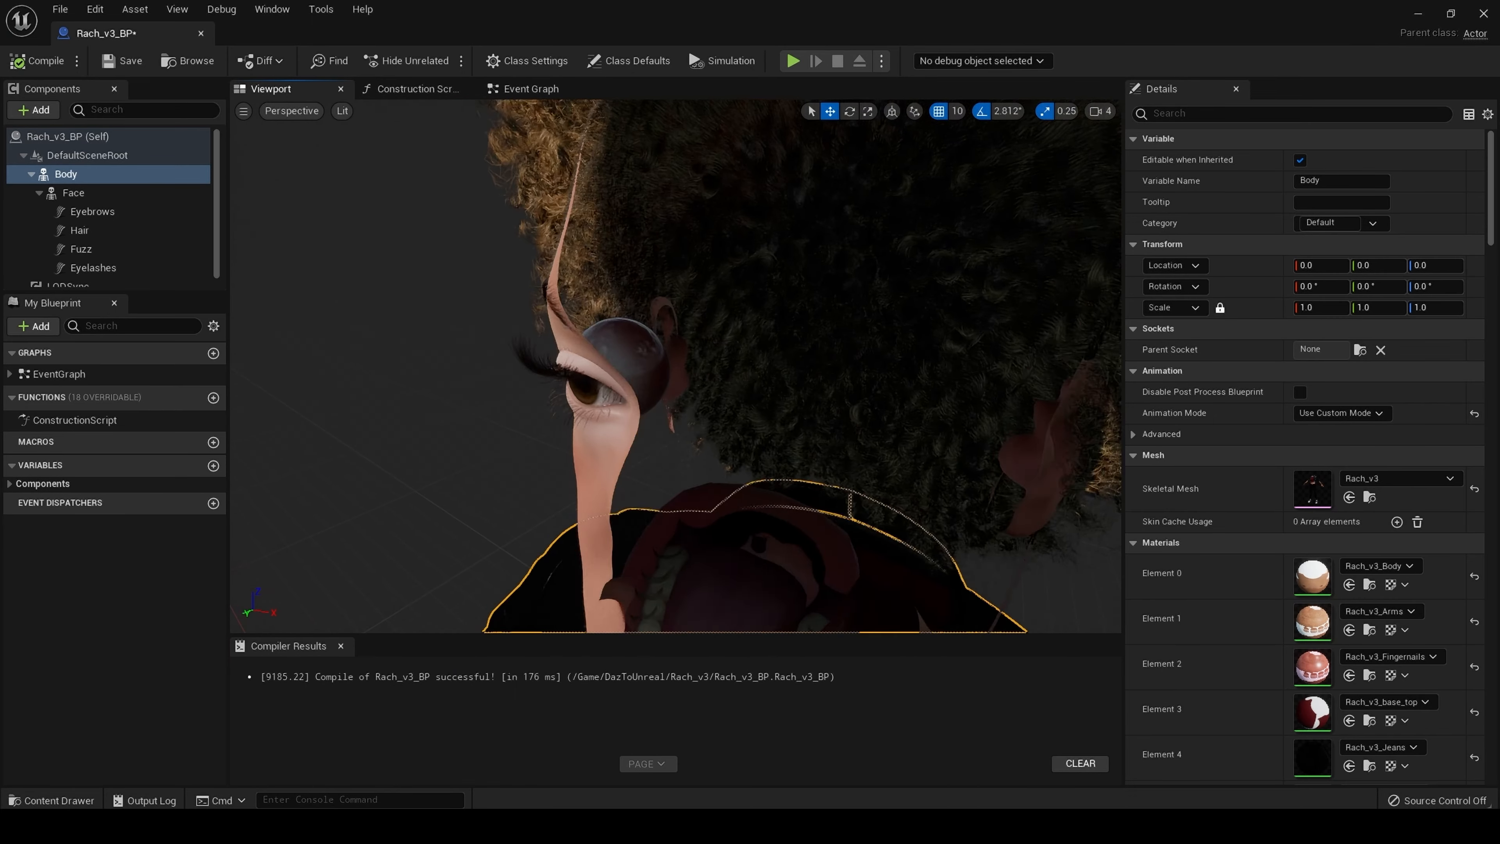
{"action": "left_click_drag", "start_coordinate": [573, 260], "coordinate": [575, 308]}
{"action": "middle_click_drag", "start_coordinate": [575, 307], "coordinate": [577, 324]}
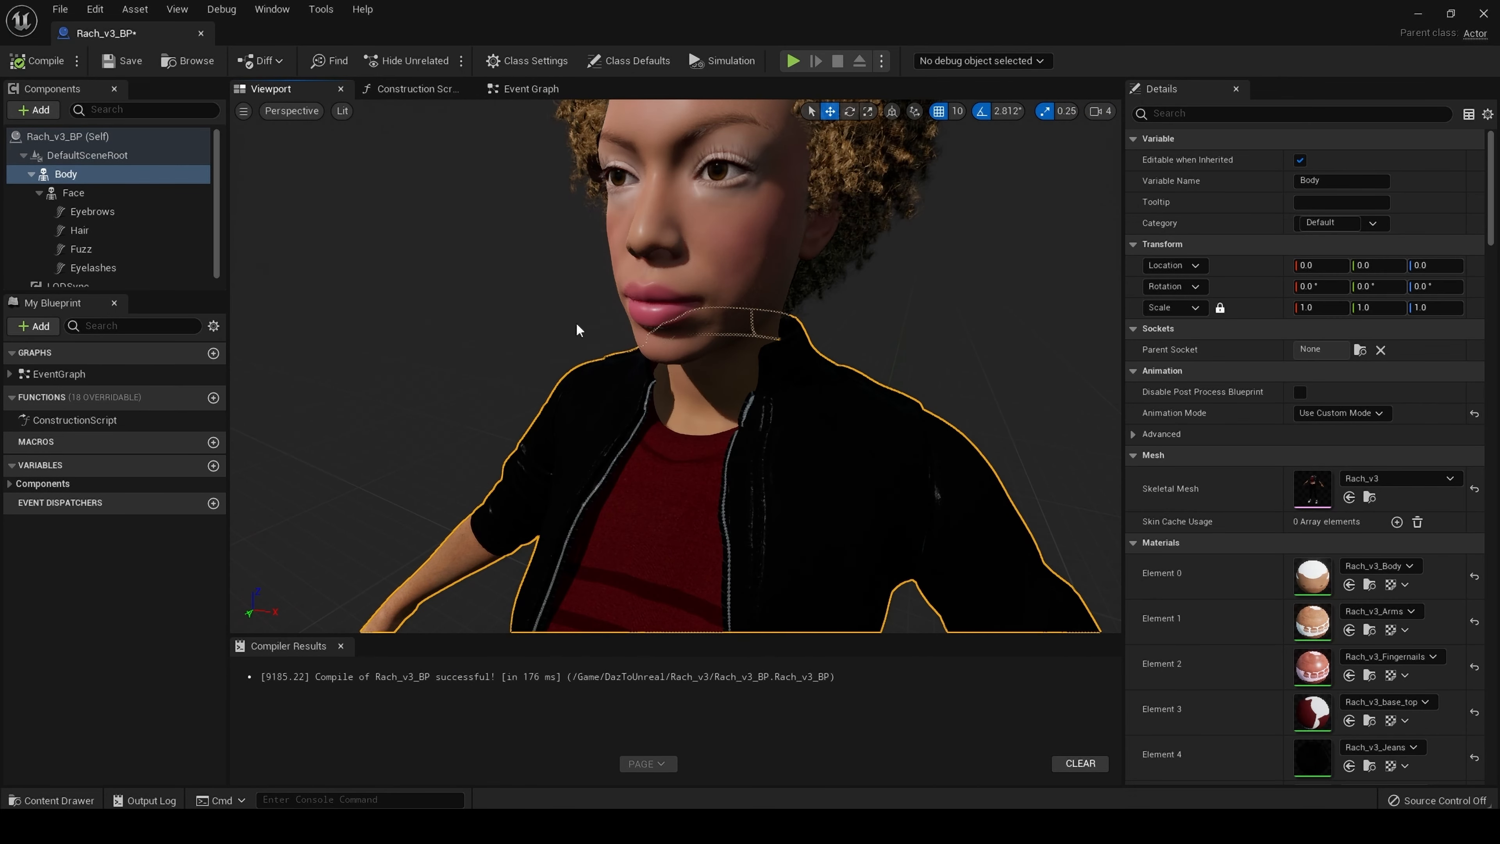
Set Mip Gen Settings to NoMipmaps on the FaceColor_MAIN texture used by the Face component's head material, and save the texture
{"action": "left_click", "coordinate": [780, 222]}
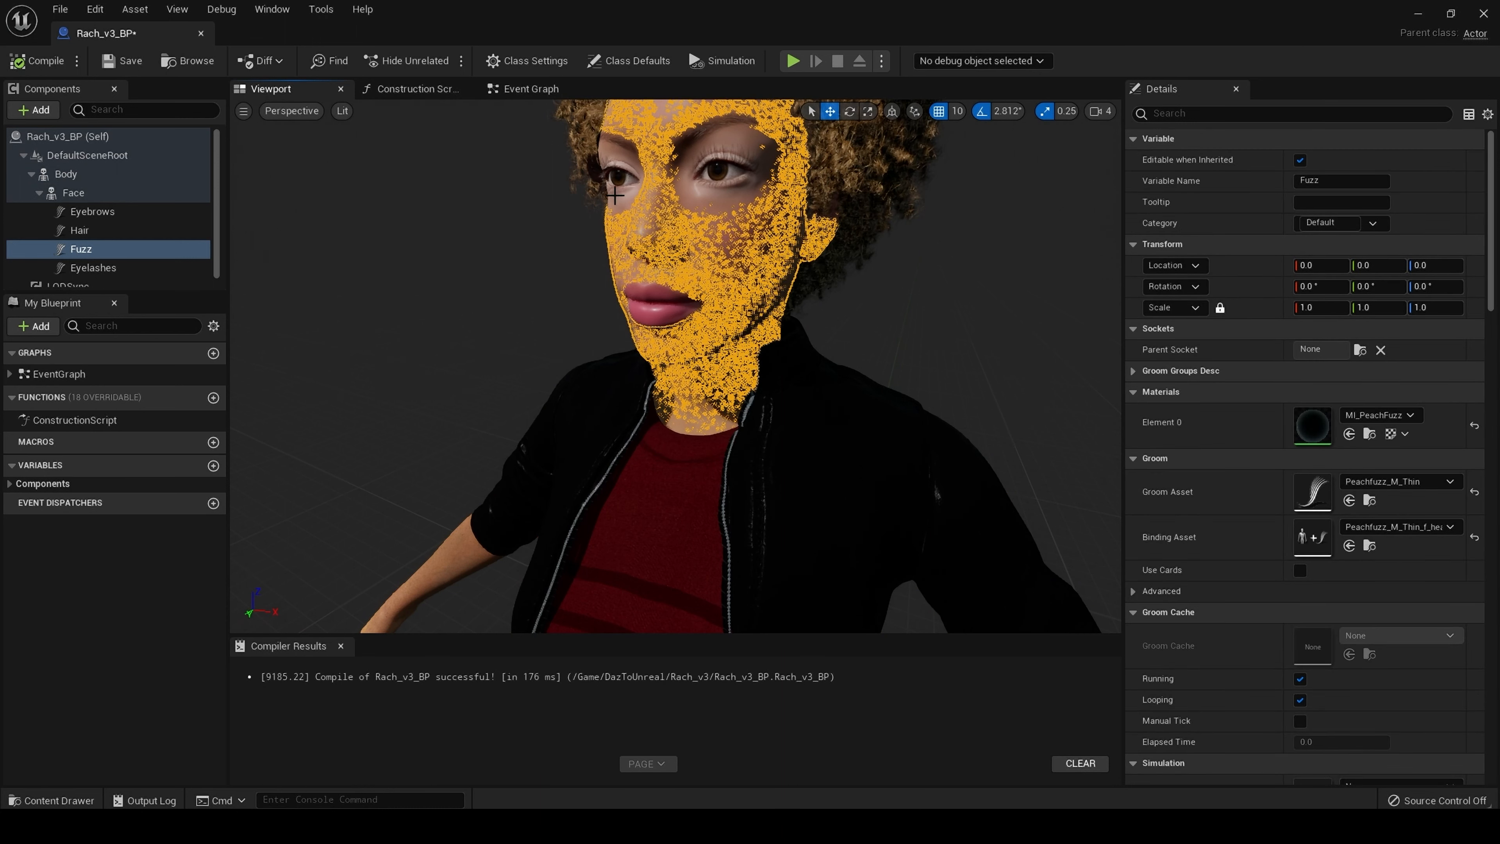
{"action": "left_click", "coordinate": [73, 193]}
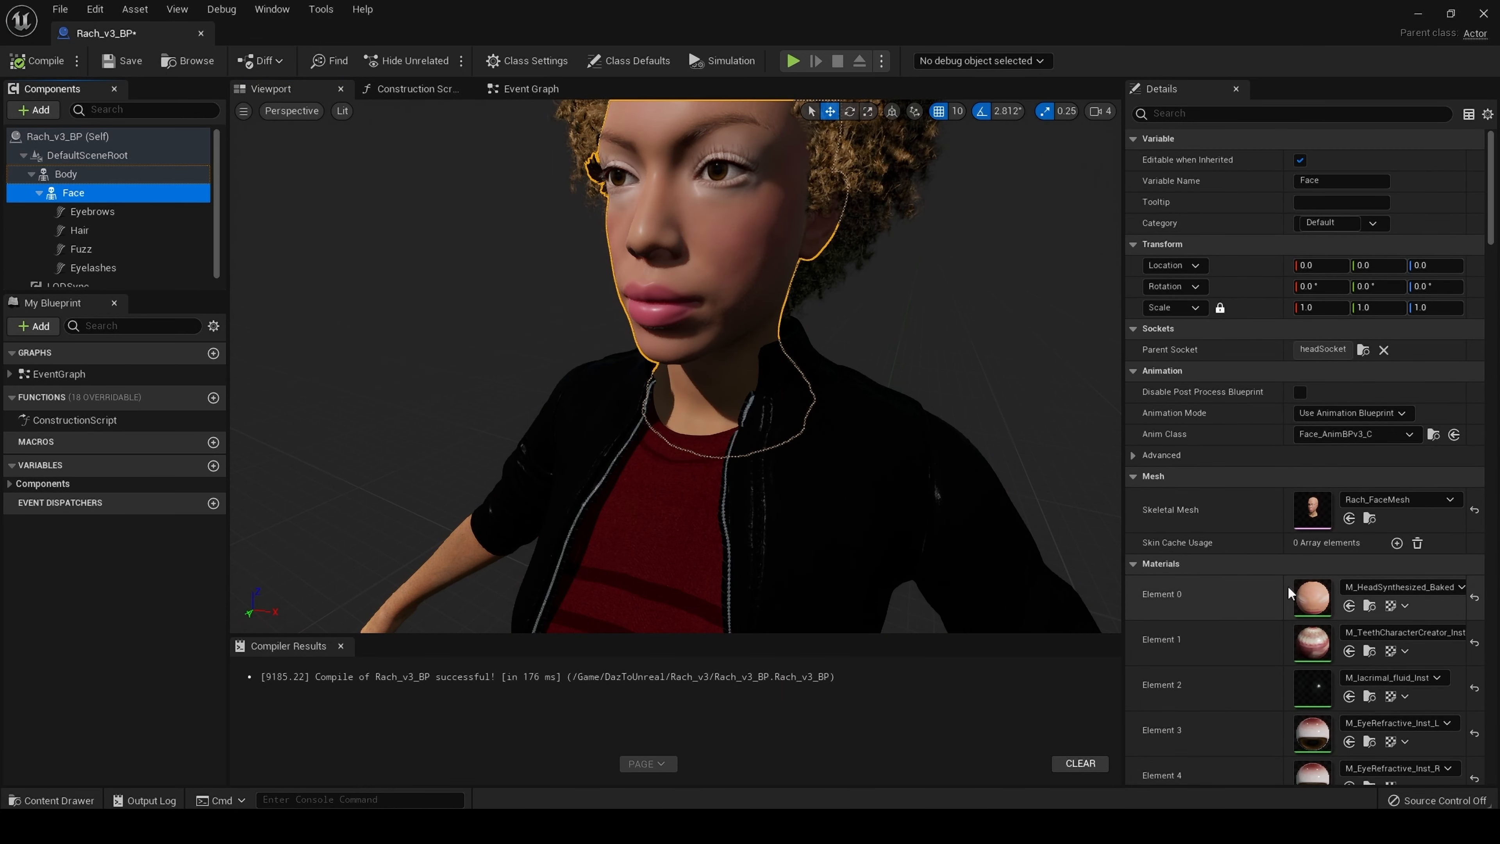
{"action": "double_click", "coordinate": [1323, 598]}
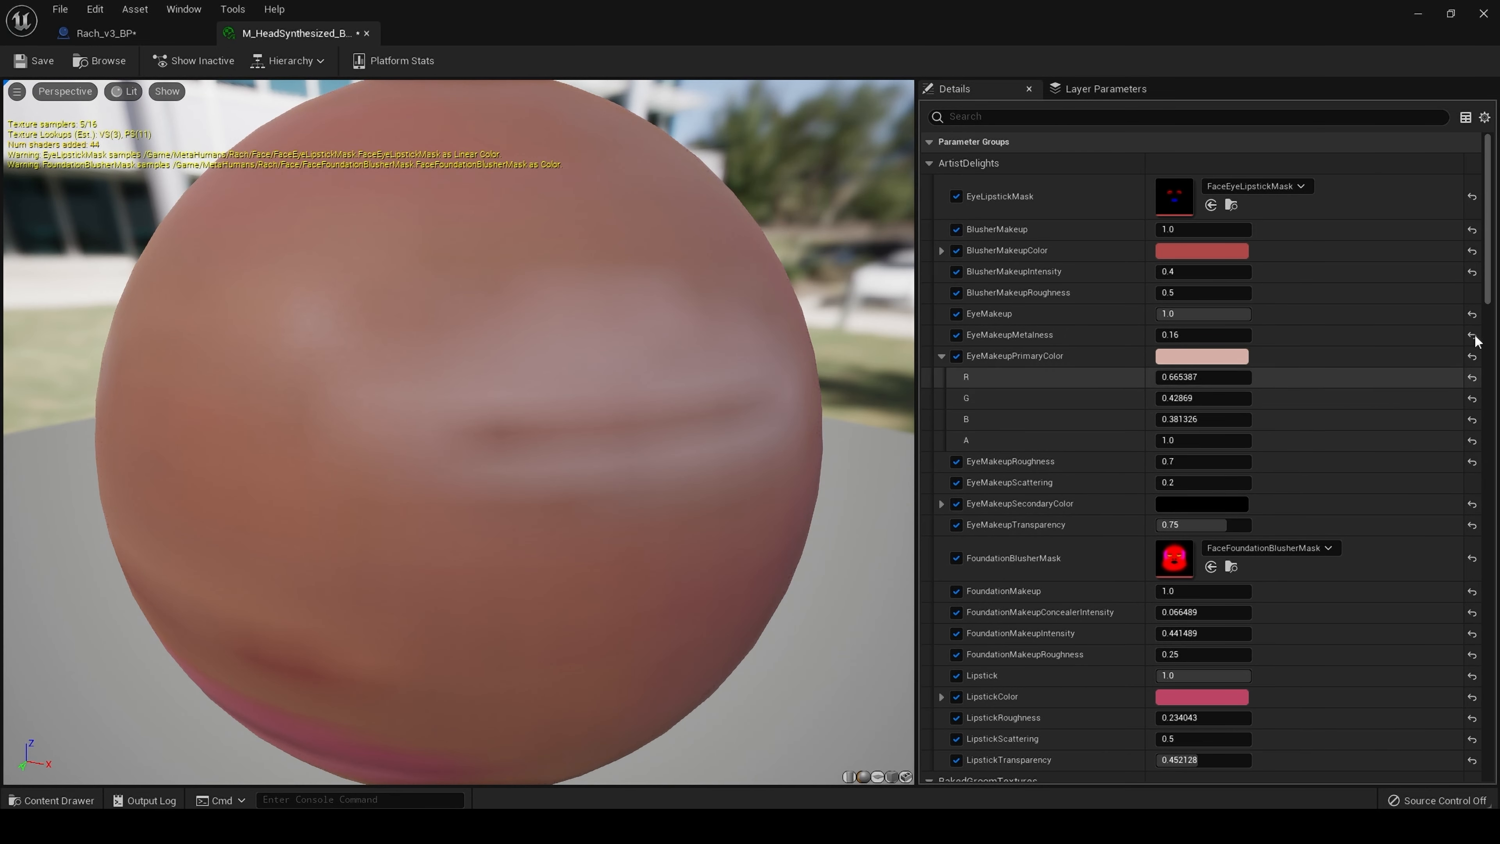
{"action": "left_click_drag", "start_coordinate": [1489, 278], "coordinate": [1475, 478]}
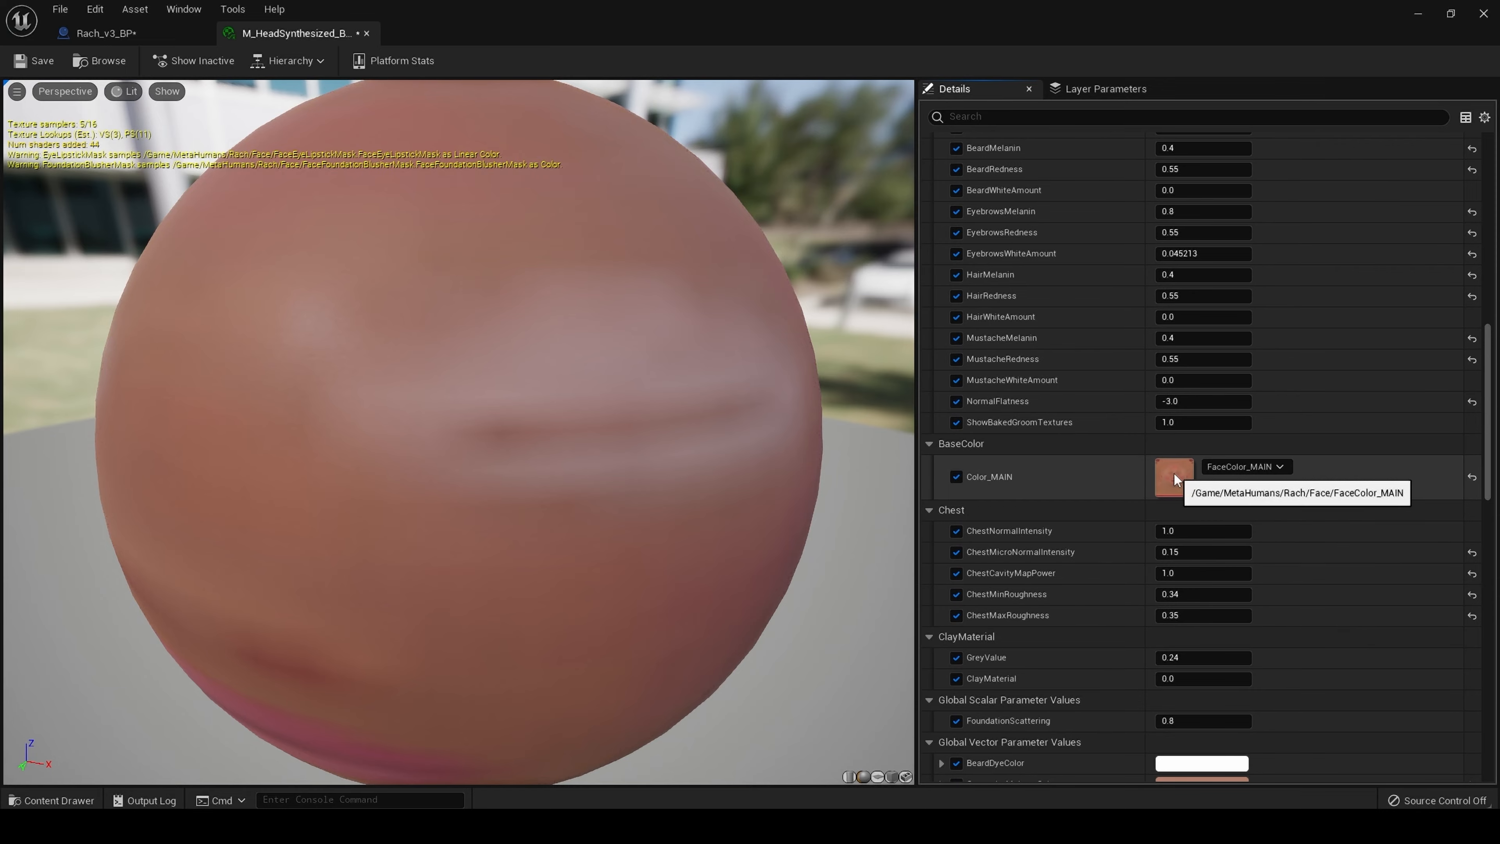
{"action": "double_click", "coordinate": [1172, 473]}
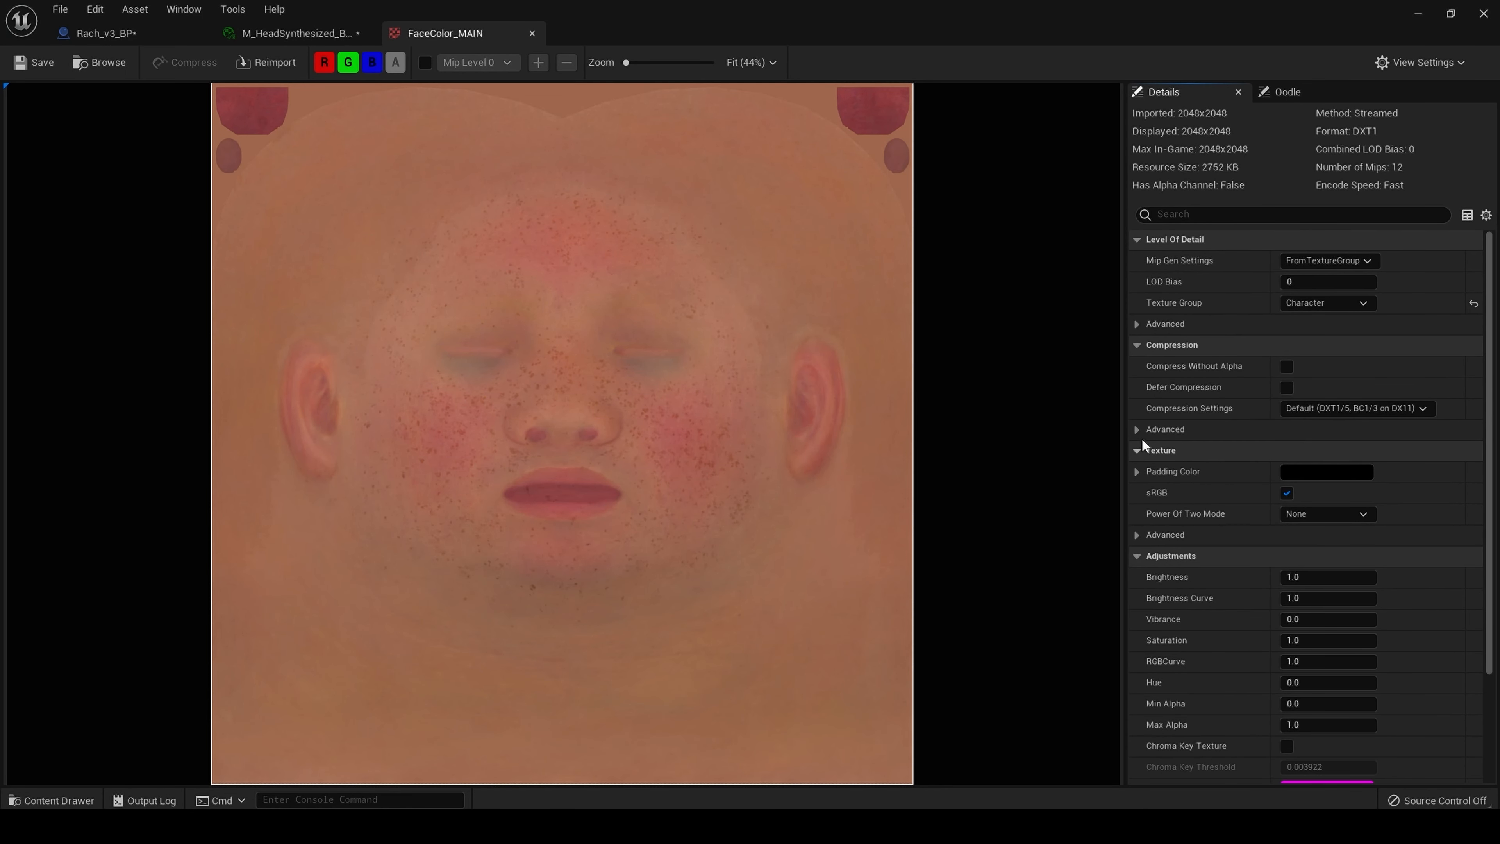
{"action": "left_click", "coordinate": [1352, 266]}
{"action": "left_click", "coordinate": [1322, 495]}
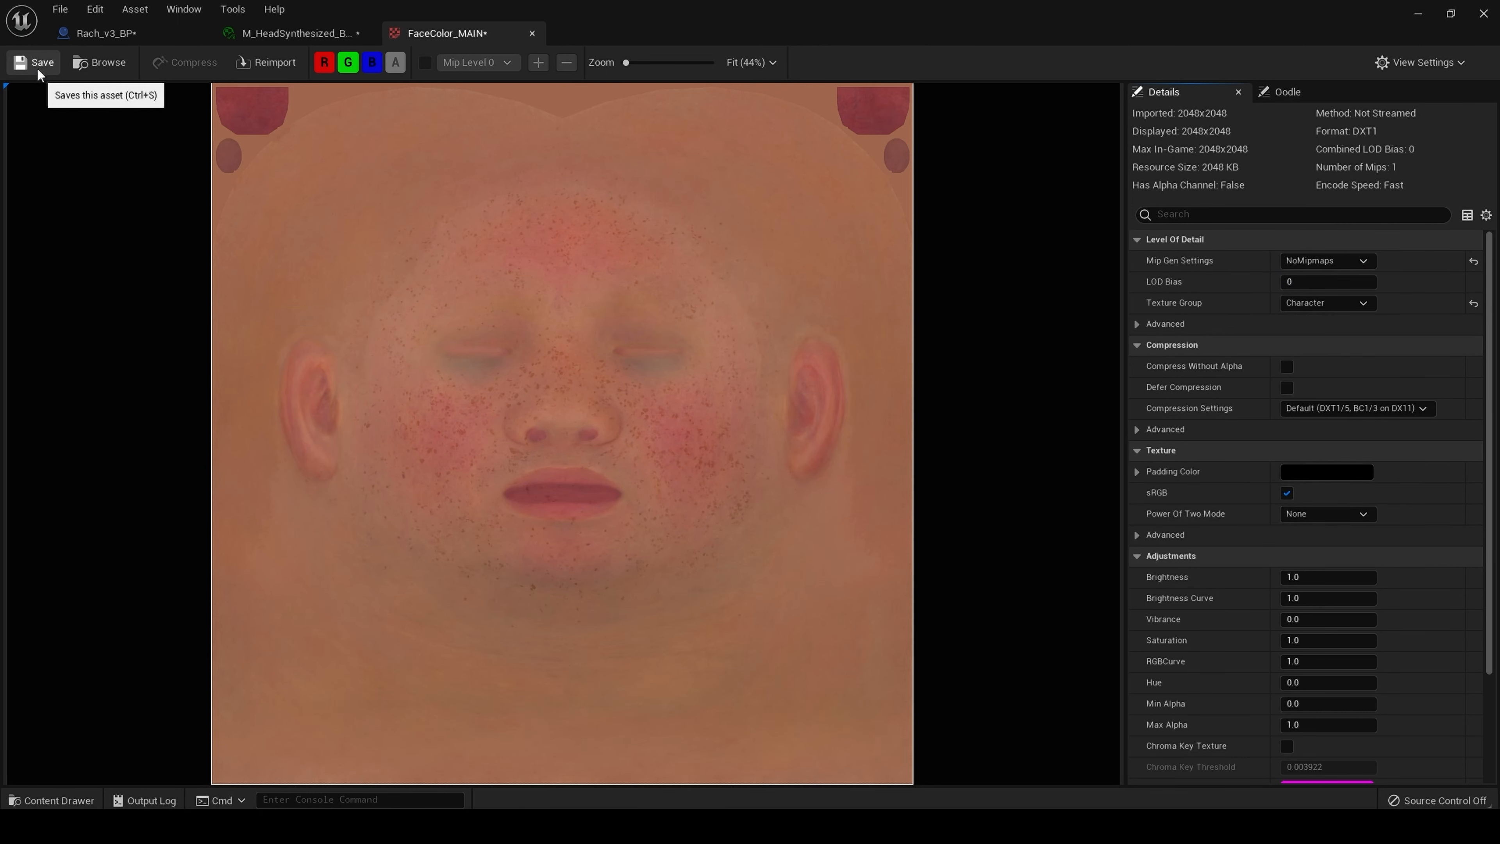
{"action": "left_click", "coordinate": [38, 65]}
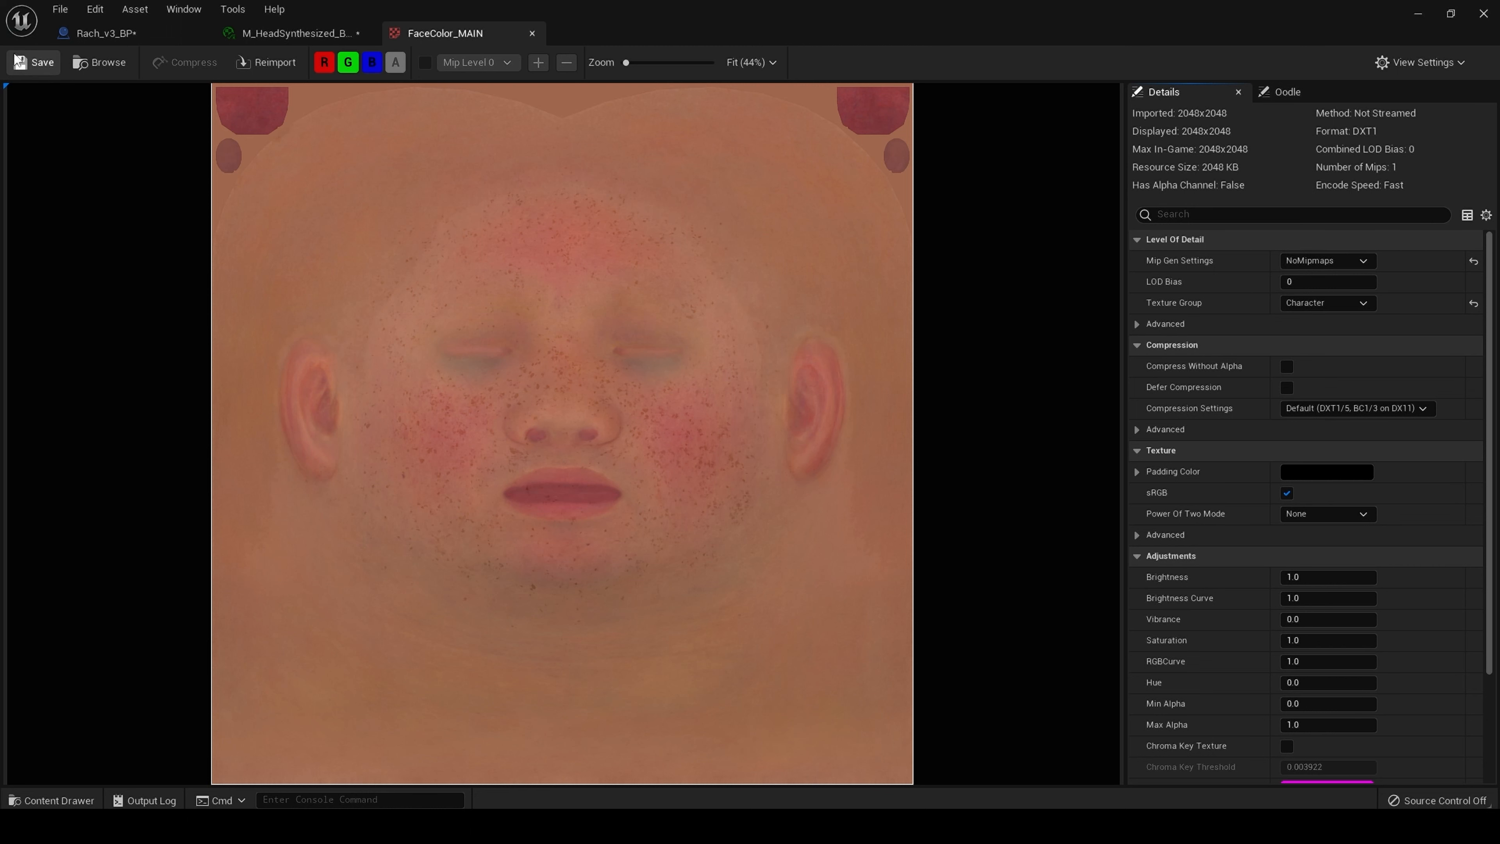
Compile Rach_v3_BP and inspect the character's facial skin up close from the side
{"action": "left_click", "coordinate": [102, 34]}
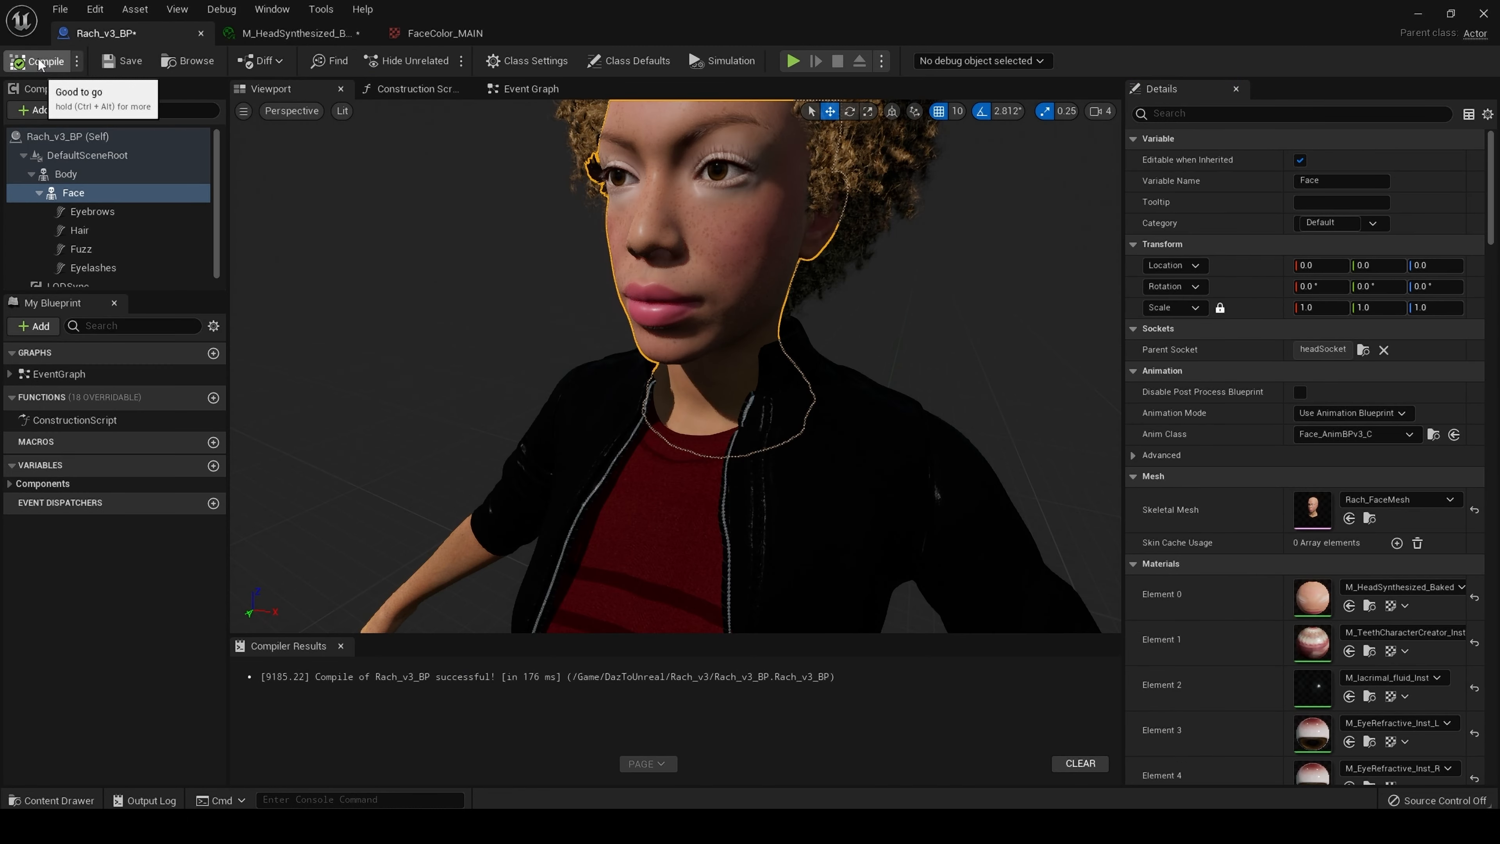
{"action": "left_click_drag", "start_coordinate": [771, 378], "coordinate": [760, 331]}
{"action": "right_click_drag", "start_coordinate": [759, 331], "coordinate": [729, 319]}
{"action": "right_click_drag", "start_coordinate": [623, 313], "coordinate": [584, 313]}
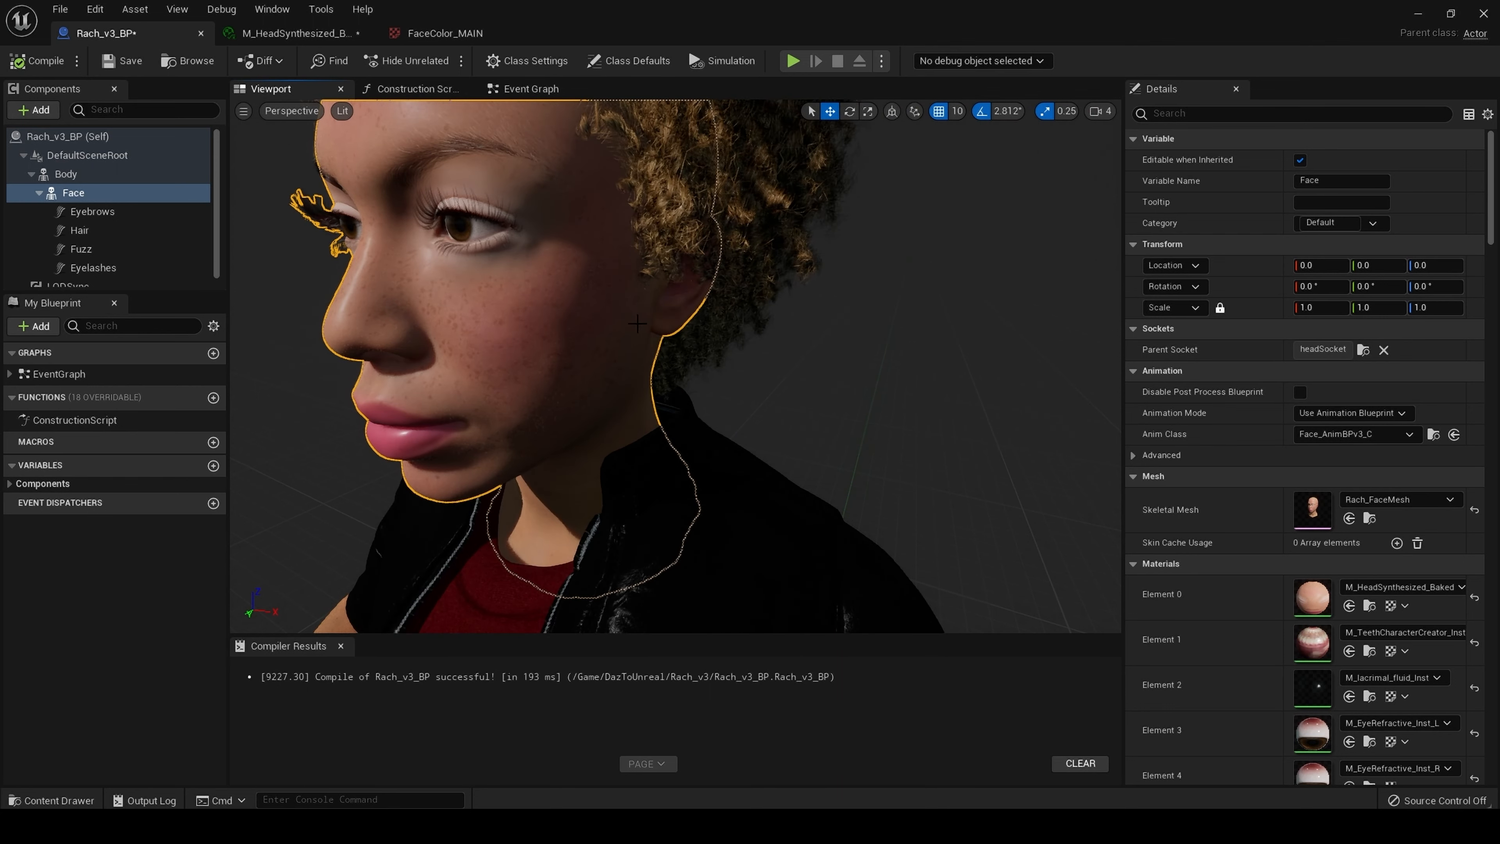
Set NormalIntensity to 1.6 in the Face component's M_HeadSynthesized_Baked head material
{"action": "double_click", "coordinate": [1312, 593]}
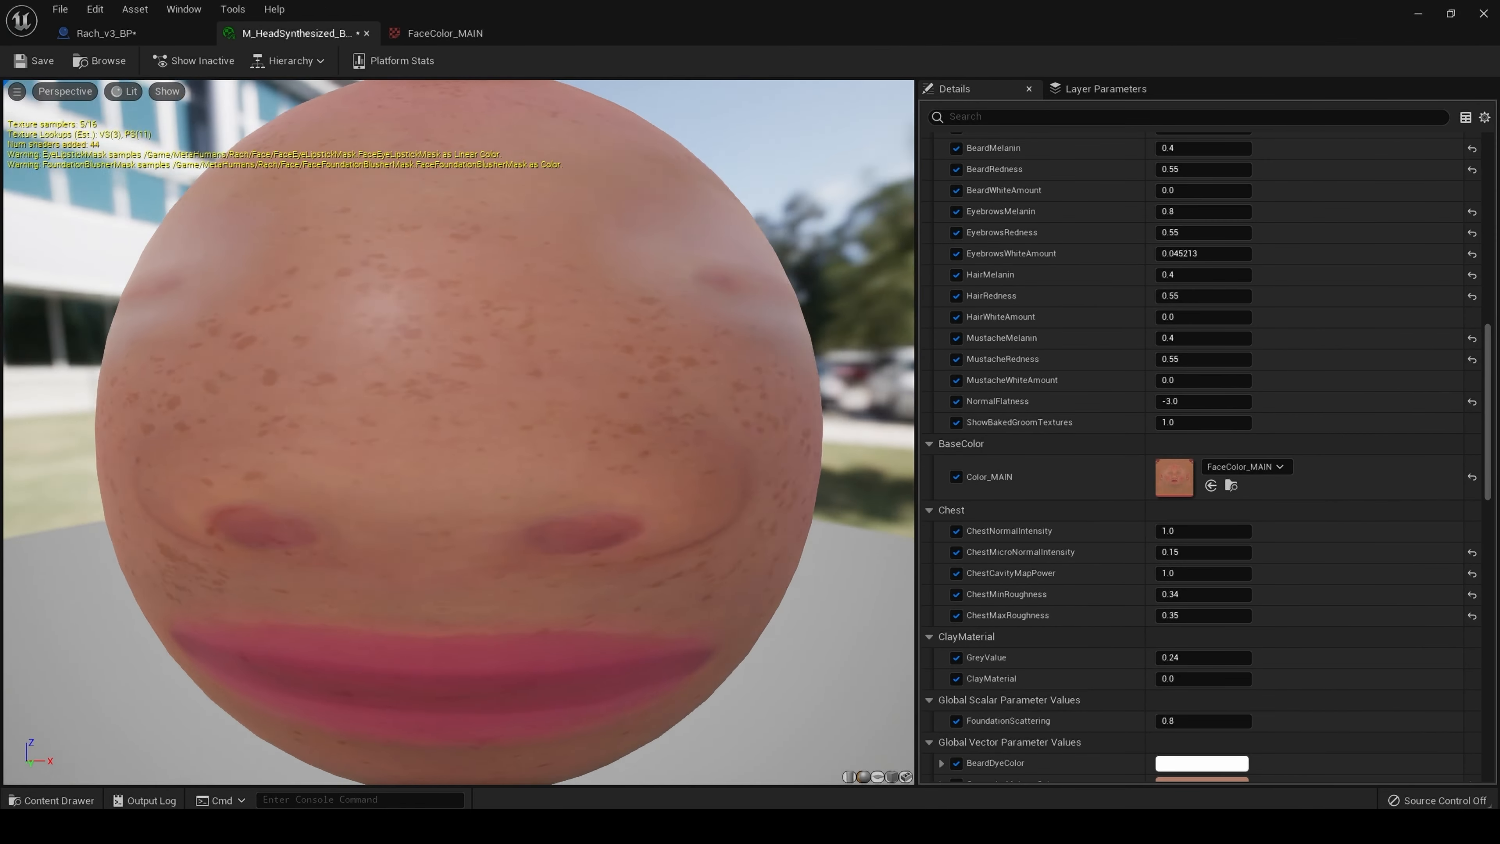
{"action": "scroll", "coordinate": [1490, 453], "scroll_direction": "down", "scroll_amount": 1}
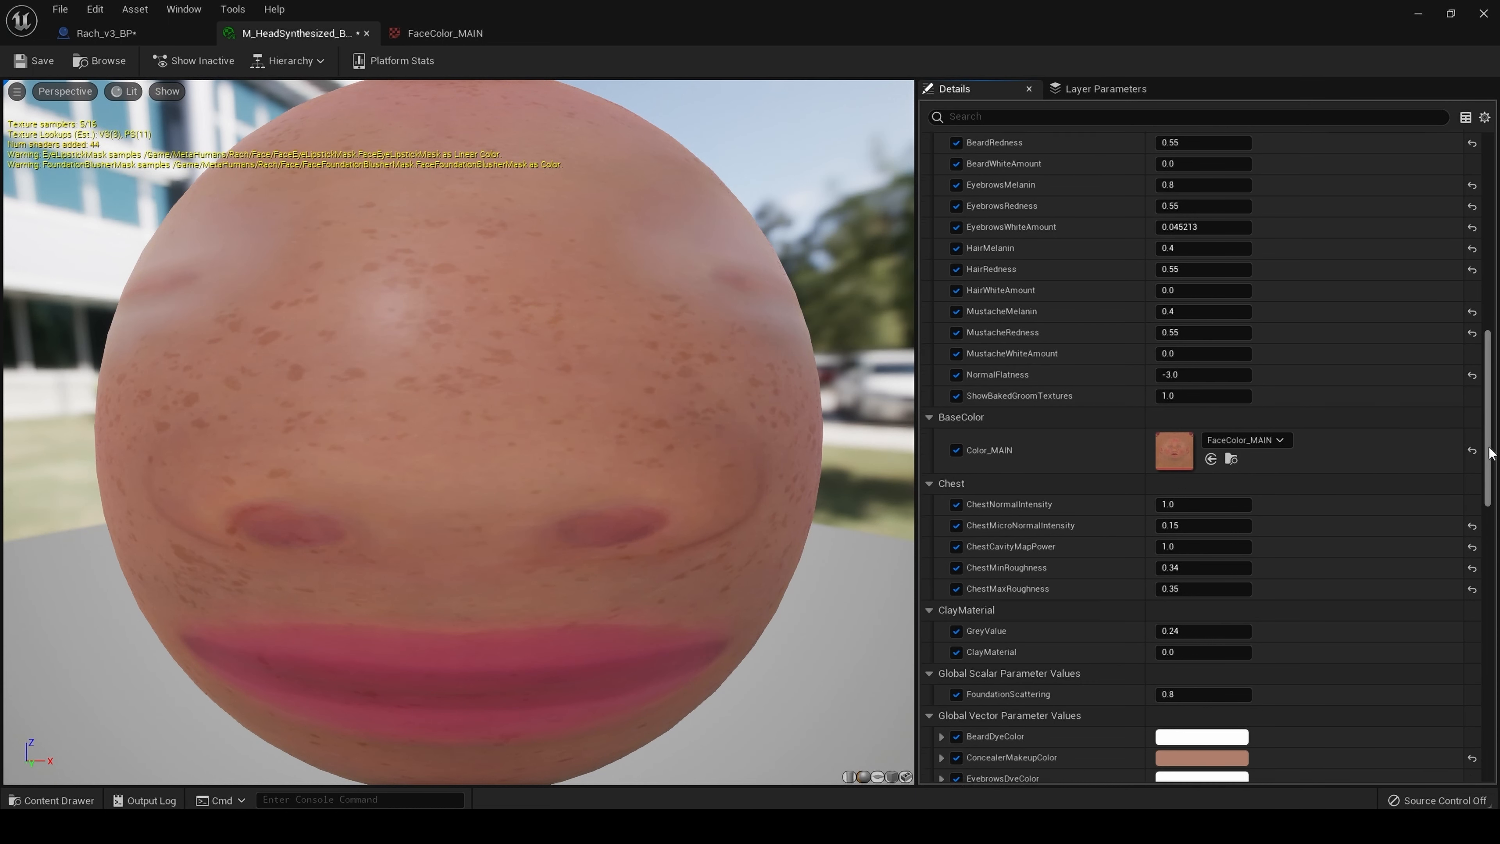
{"action": "left_click_drag", "start_coordinate": [1490, 453], "coordinate": [1480, 612]}
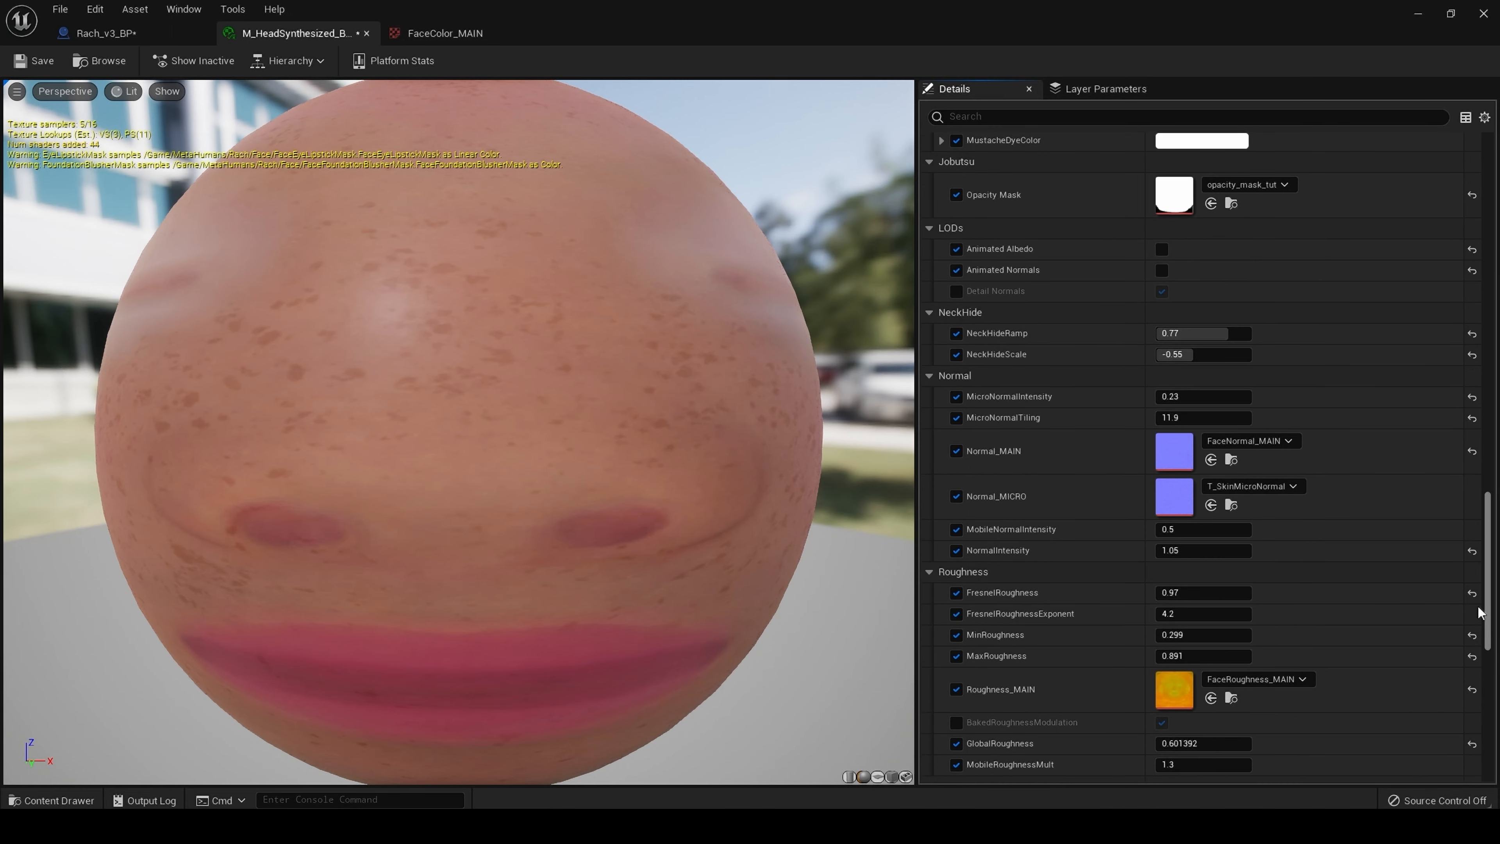
{"action": "left_click", "coordinate": [1187, 550]}
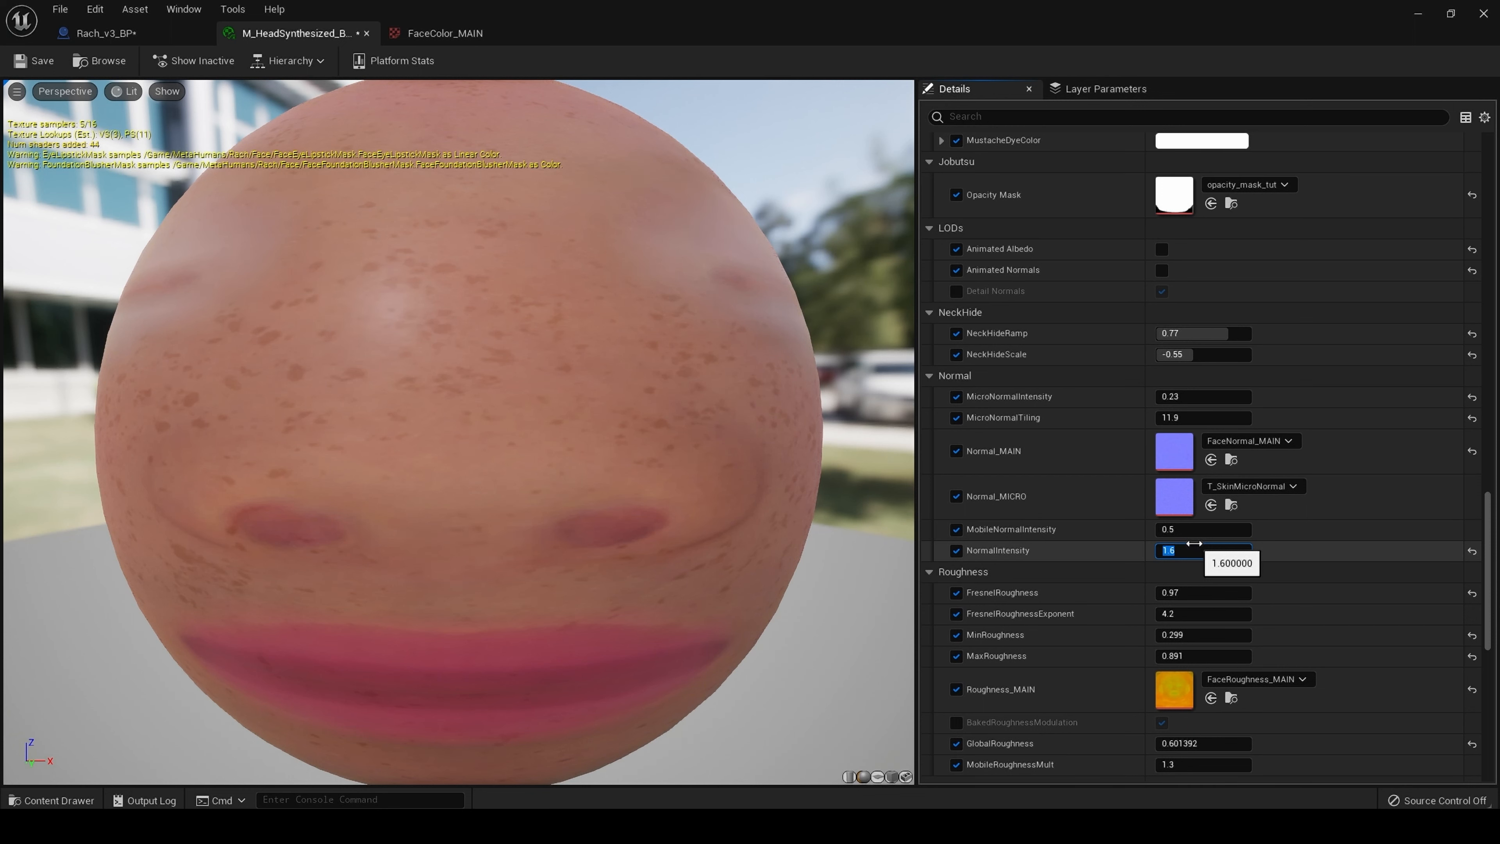
Save the head material, check the face in Rach_v3_BP, and compile and save the blueprint
{"action": "left_click", "coordinate": [20, 62]}
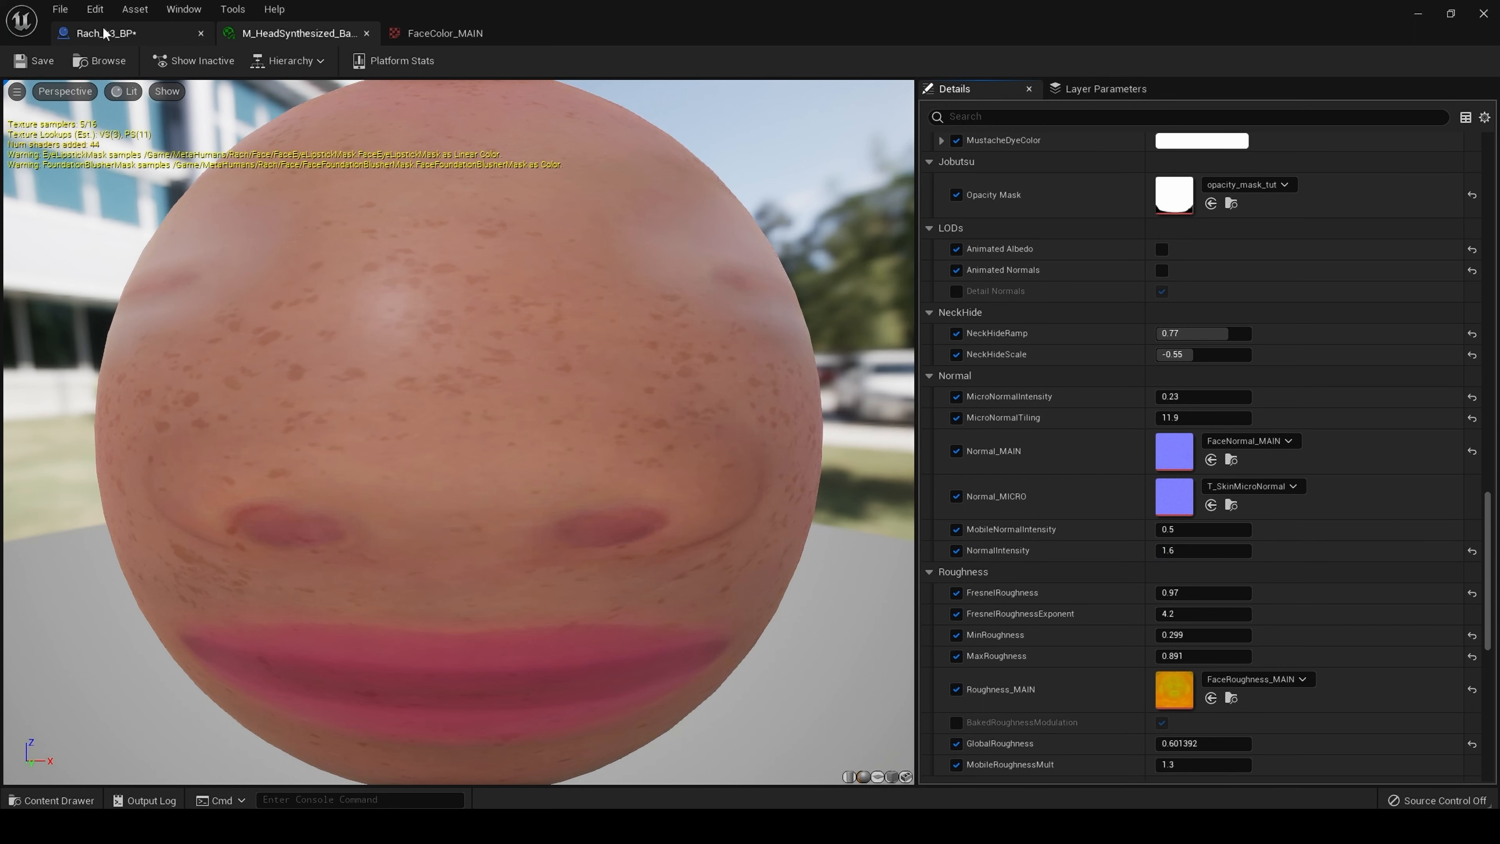
{"action": "left_click", "coordinate": [106, 34]}
{"action": "middle_click_drag", "start_coordinate": [676, 367], "coordinate": [543, 361]}
{"action": "scroll", "coordinate": [675, 366], "scroll_direction": "up", "scroll_amount": 3}
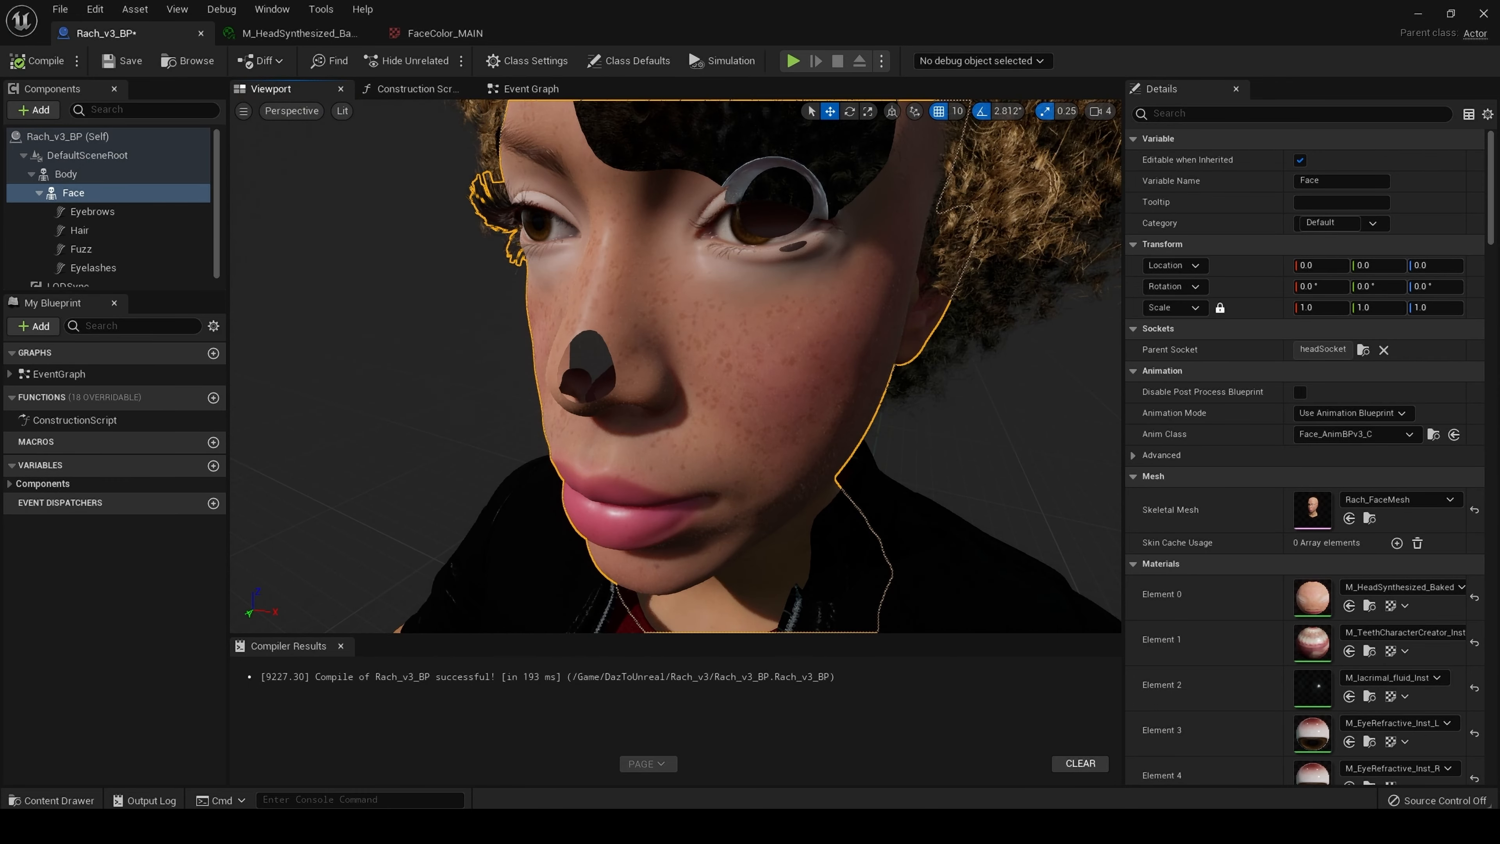
{"action": "scroll", "coordinate": [675, 366], "scroll_direction": "down", "scroll_amount": 5}
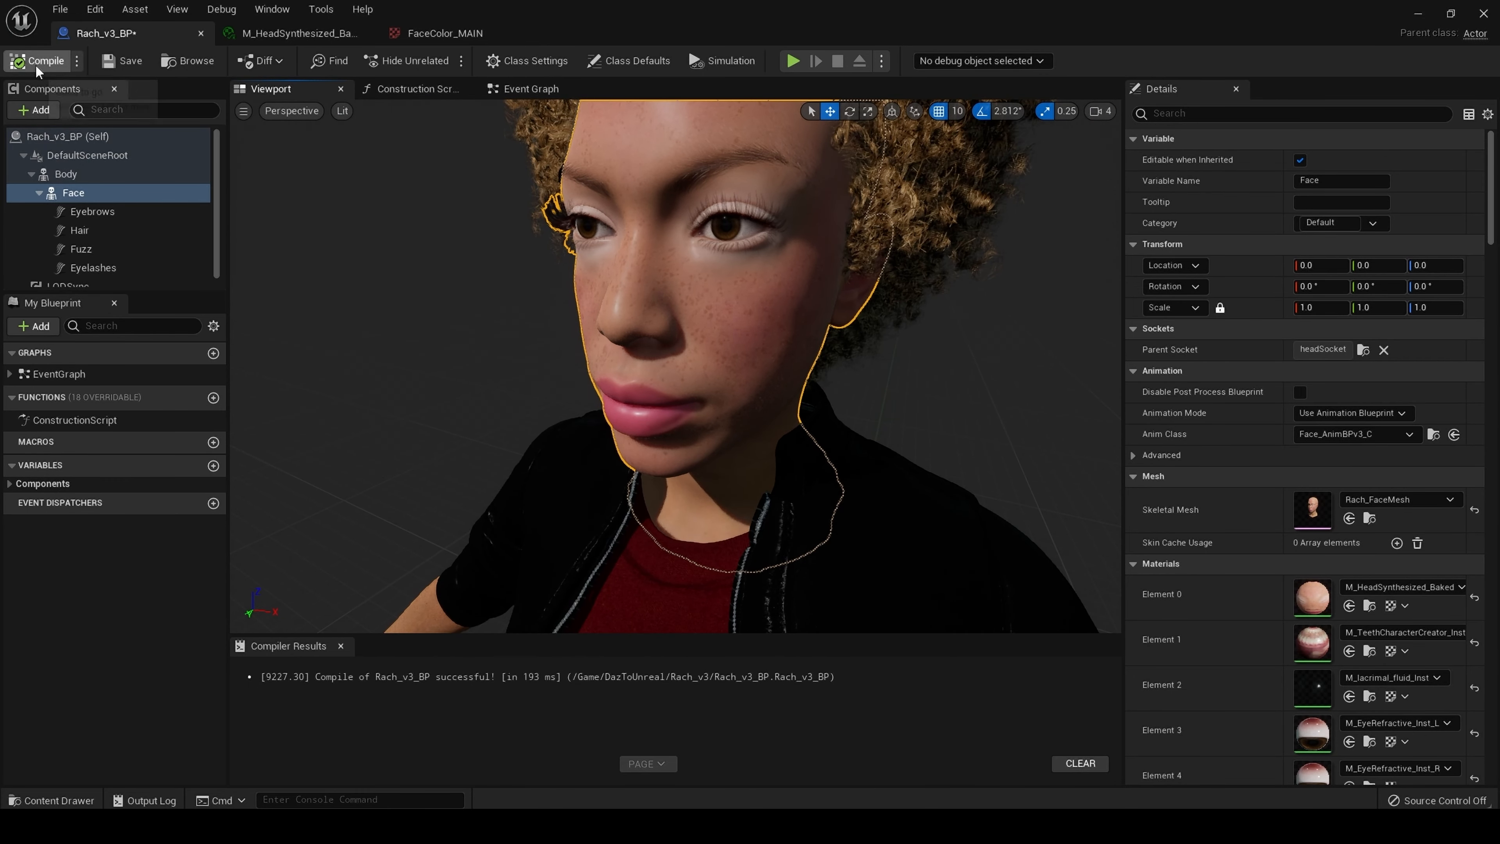
{"action": "left_click", "coordinate": [18, 61]}
{"action": "left_click", "coordinate": [123, 61]}
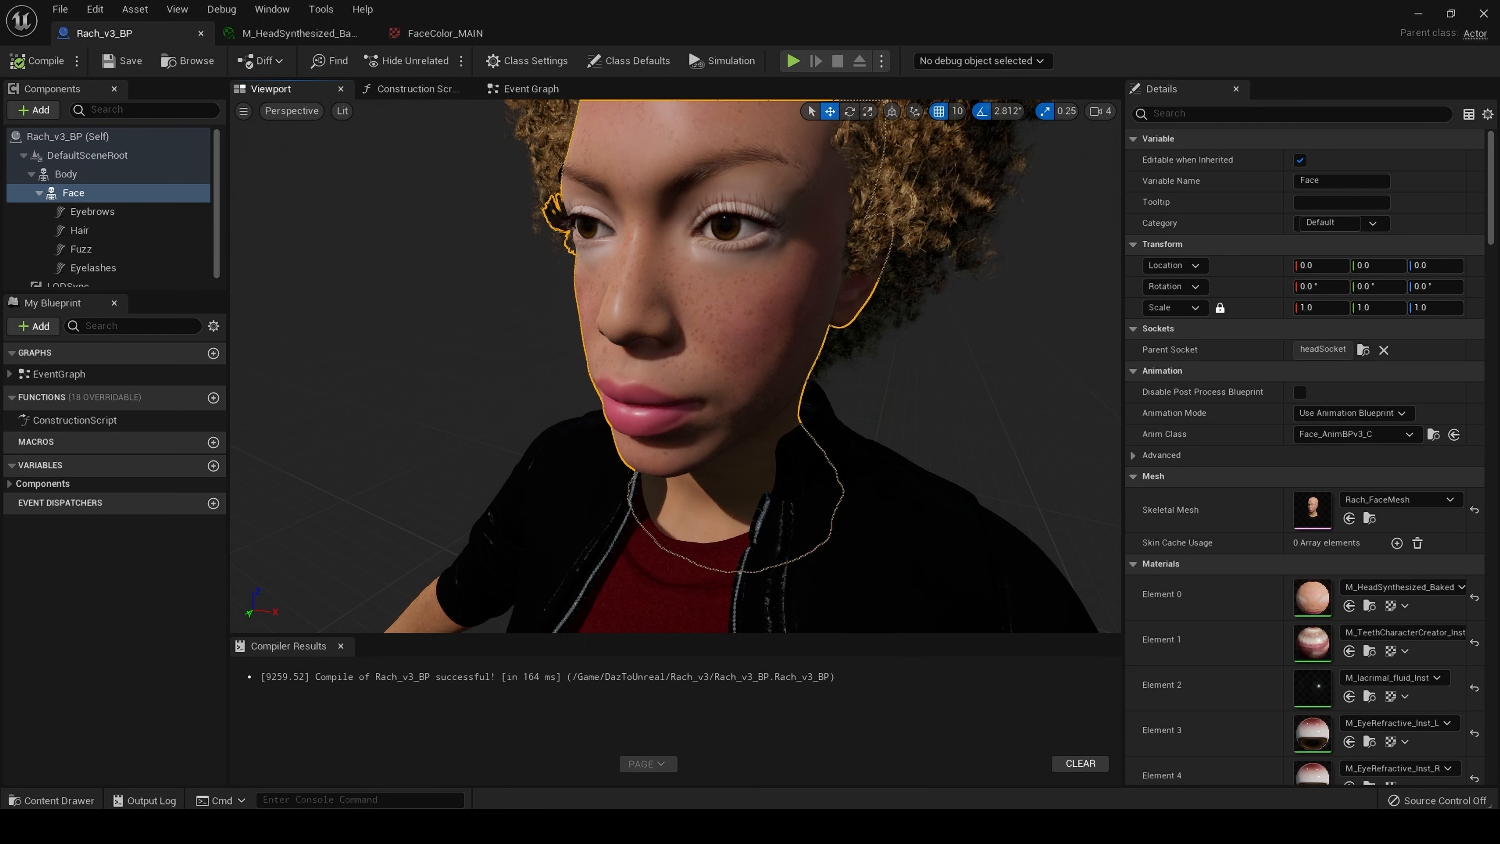
Examine the whole character from a distance and from the front to judge how the head, jacket and body fit
{"action": "scroll", "coordinate": [604, 273], "scroll_direction": "down", "scroll_amount": 8}
{"action": "mouse_move", "coordinate": [604, 273]}
{"action": "right_mouse_down"}
{"action": "mouse_move", "coordinate": [599, 320]}
{"action": "mouse_move", "coordinate": [601, 276]}
{"action": "right_mouse_up"}
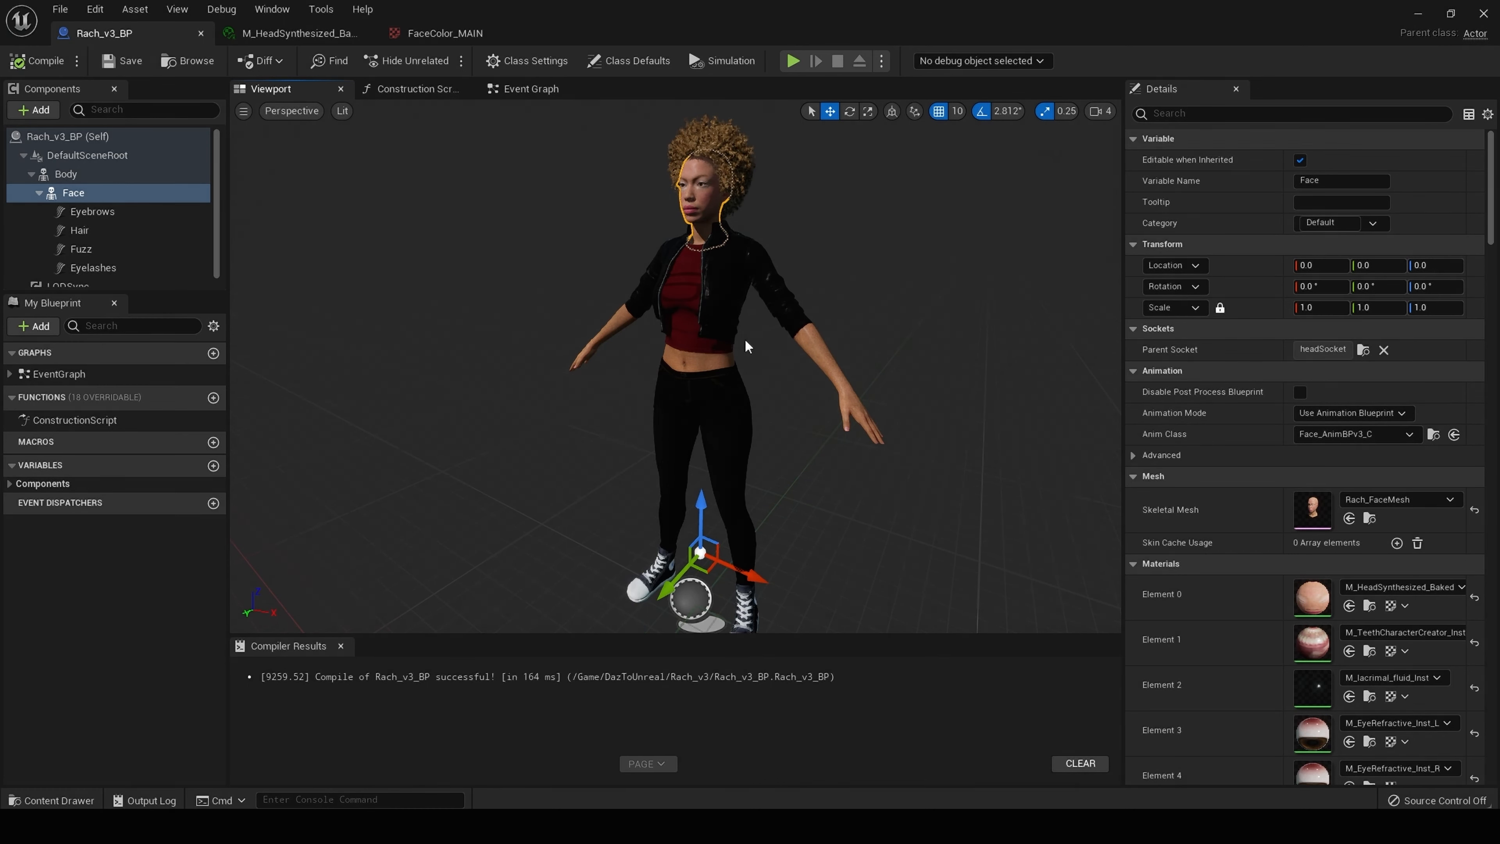
{"action": "mouse_move", "coordinate": [746, 345]}
{"action": "right_mouse_down"}
{"action": "mouse_move", "coordinate": [718, 342]}
{"action": "mouse_move", "coordinate": [768, 337]}
{"action": "mouse_move", "coordinate": [749, 332]}
{"action": "right_mouse_up"}
{"action": "mouse_move", "coordinate": [749, 332]}
{"action": "left_mouse_down"}
{"action": "mouse_move", "coordinate": [751, 313]}
{"action": "mouse_move", "coordinate": [746, 325]}
{"action": "left_mouse_up"}
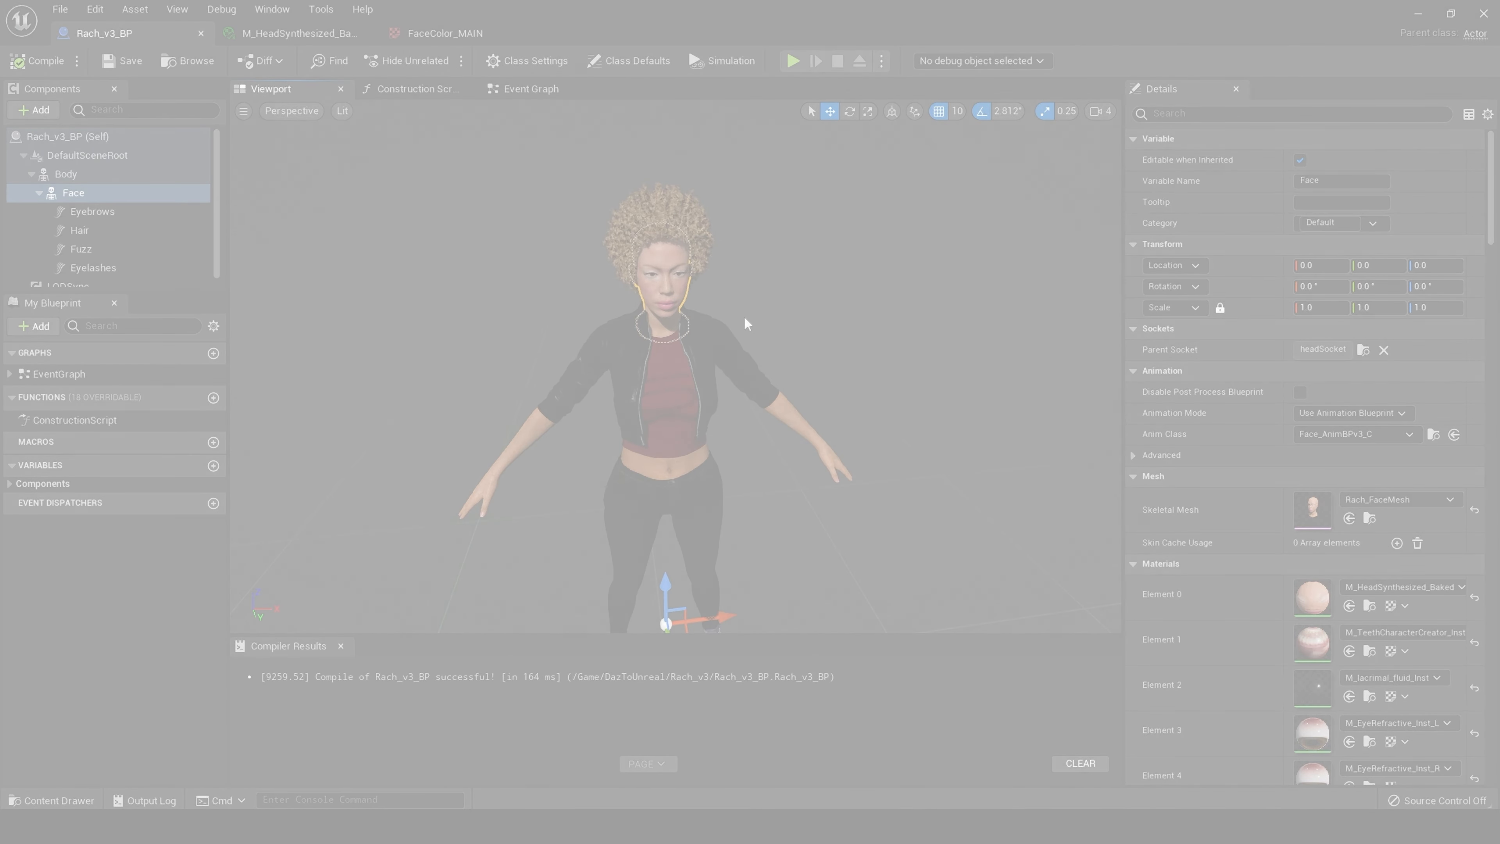